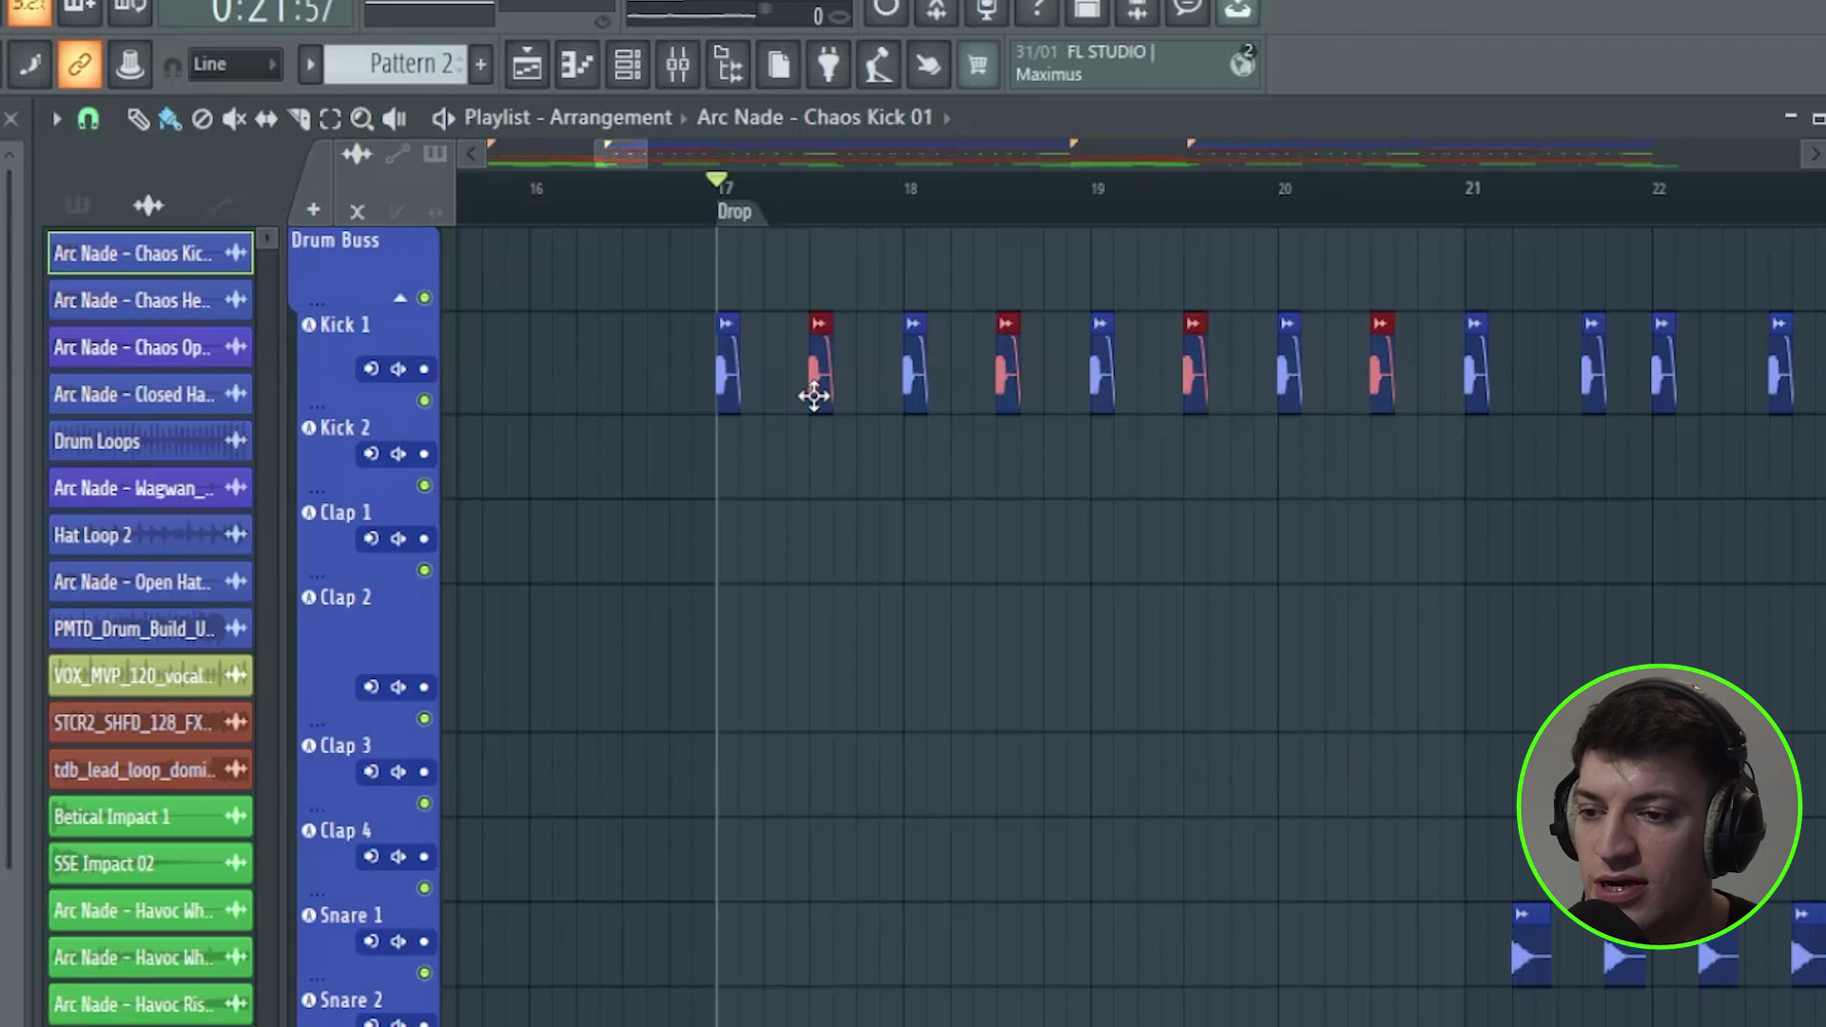
Move the second kick of bars 17 to 20 on the Kick 1 track half a beat later and deselect the clips
{"action": "left_click_drag", "start_coordinate": [823, 395], "coordinate": [838, 396]}
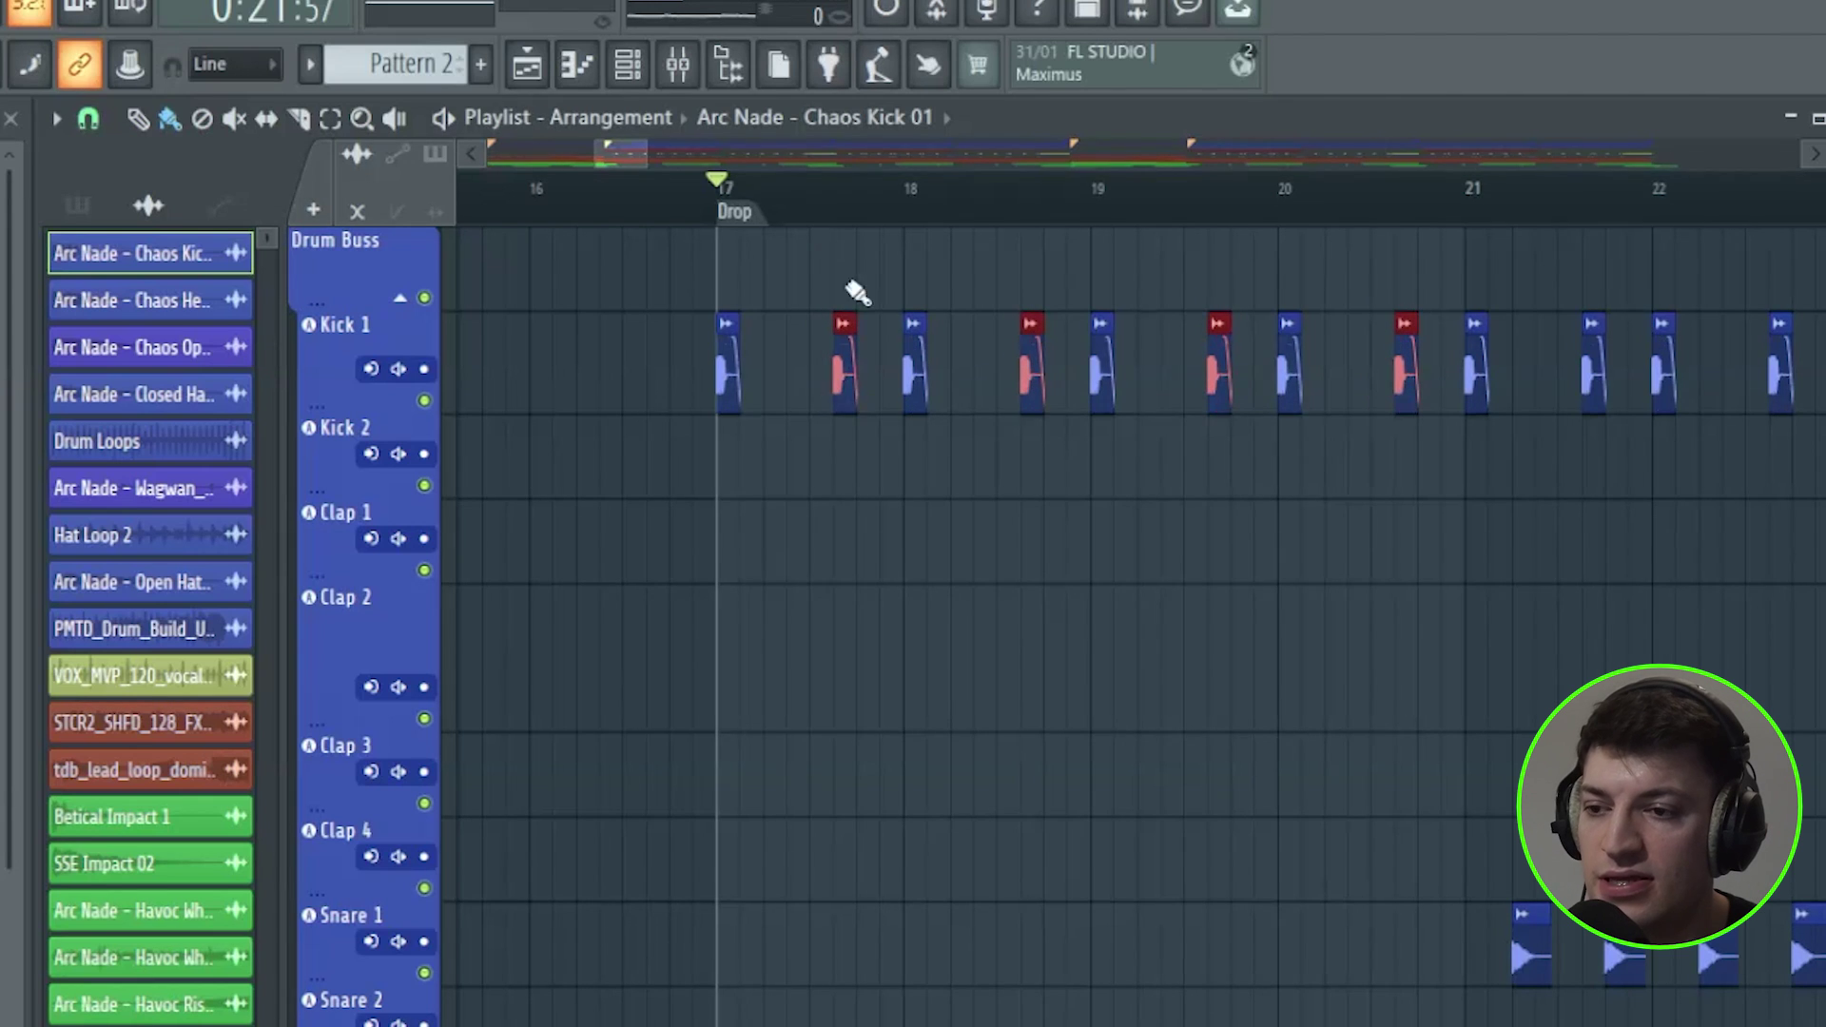
{"action": "left_click_drag", "start_coordinate": [623, 151], "coordinate": [627, 150]}
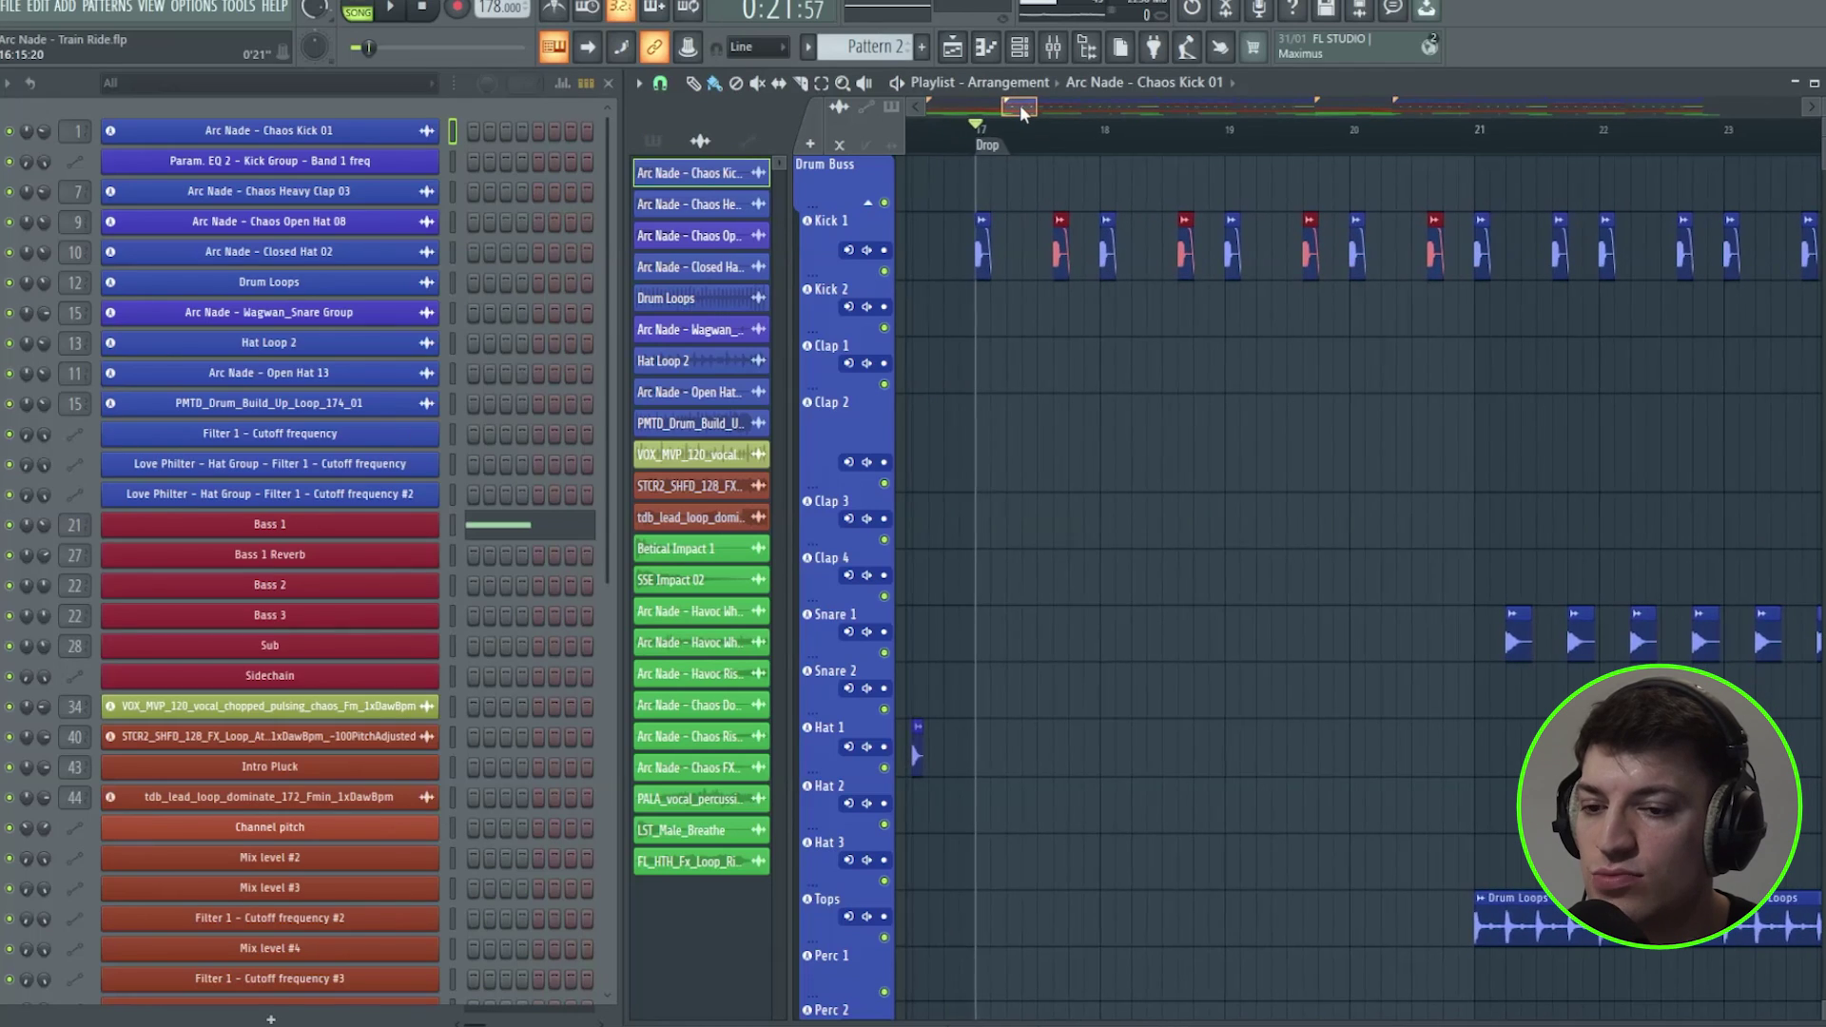
{"action": "key", "text": "ctrl+d"}
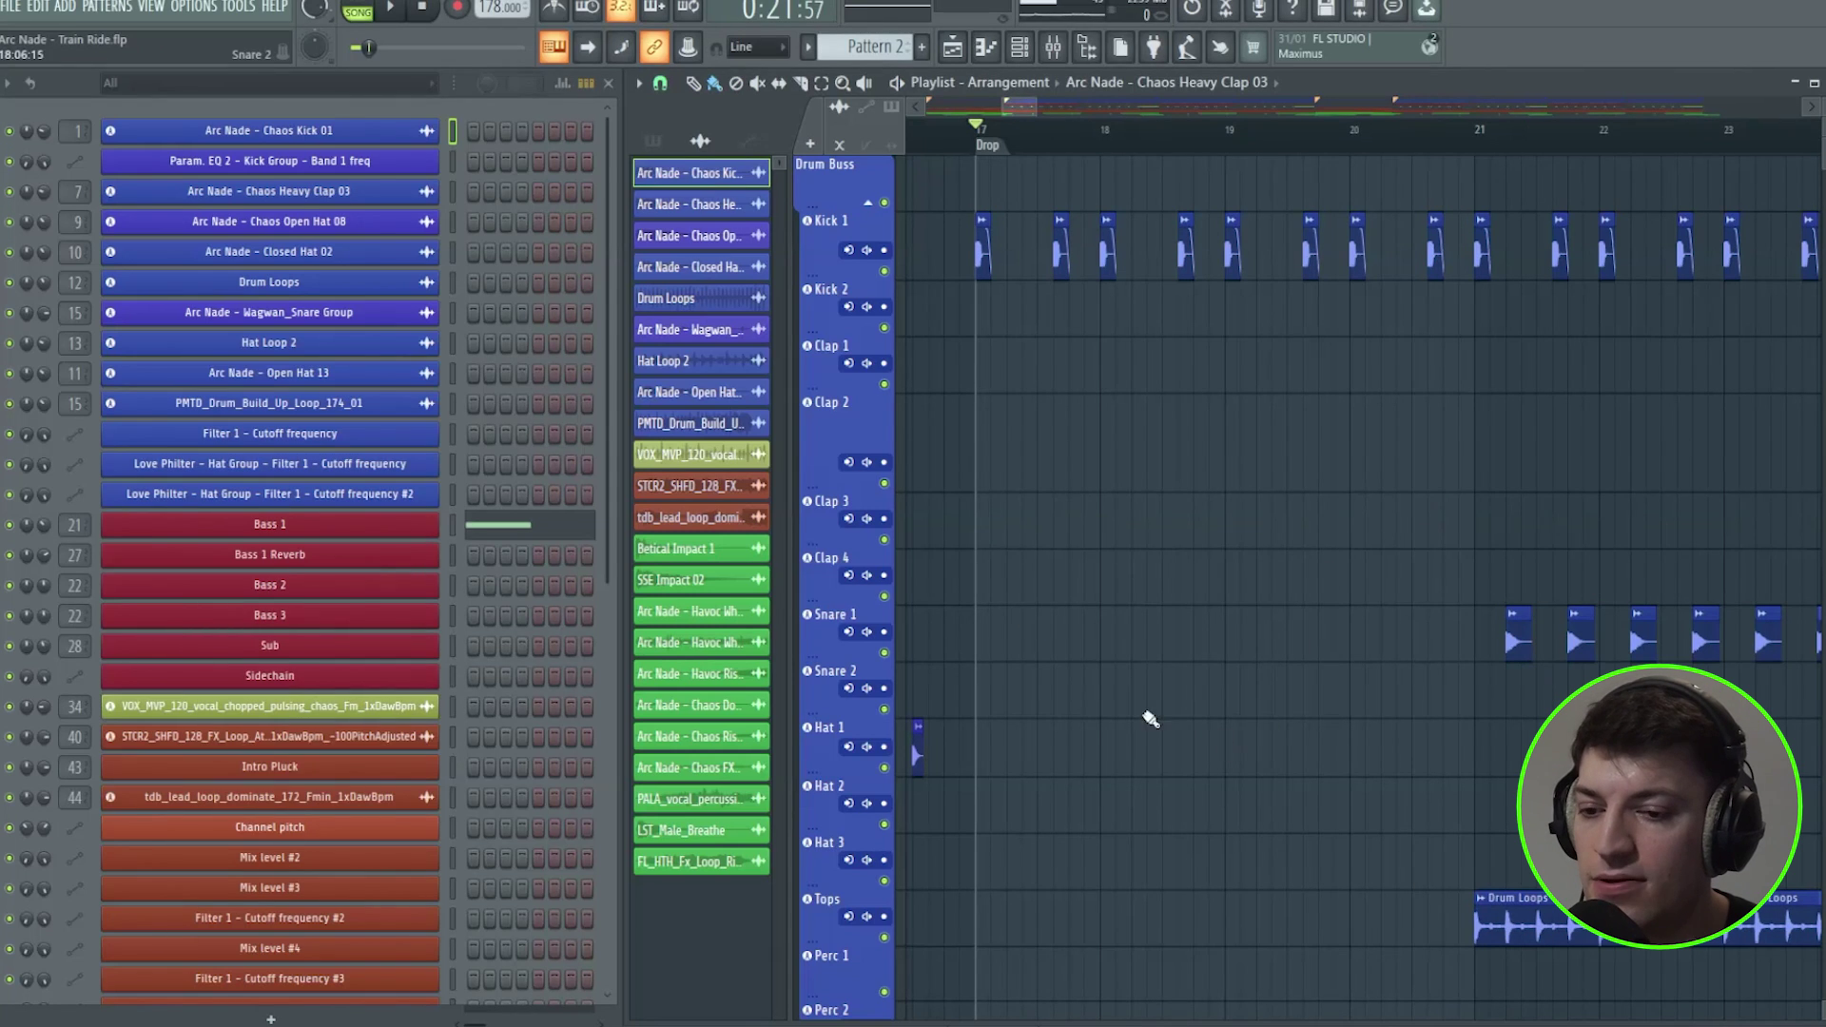
Fill bars 17 to 20 of the Snare 1 track with Chaos Heavy Clap 03 clips on beats two and four
{"action": "left_click", "coordinate": [1516, 643]}
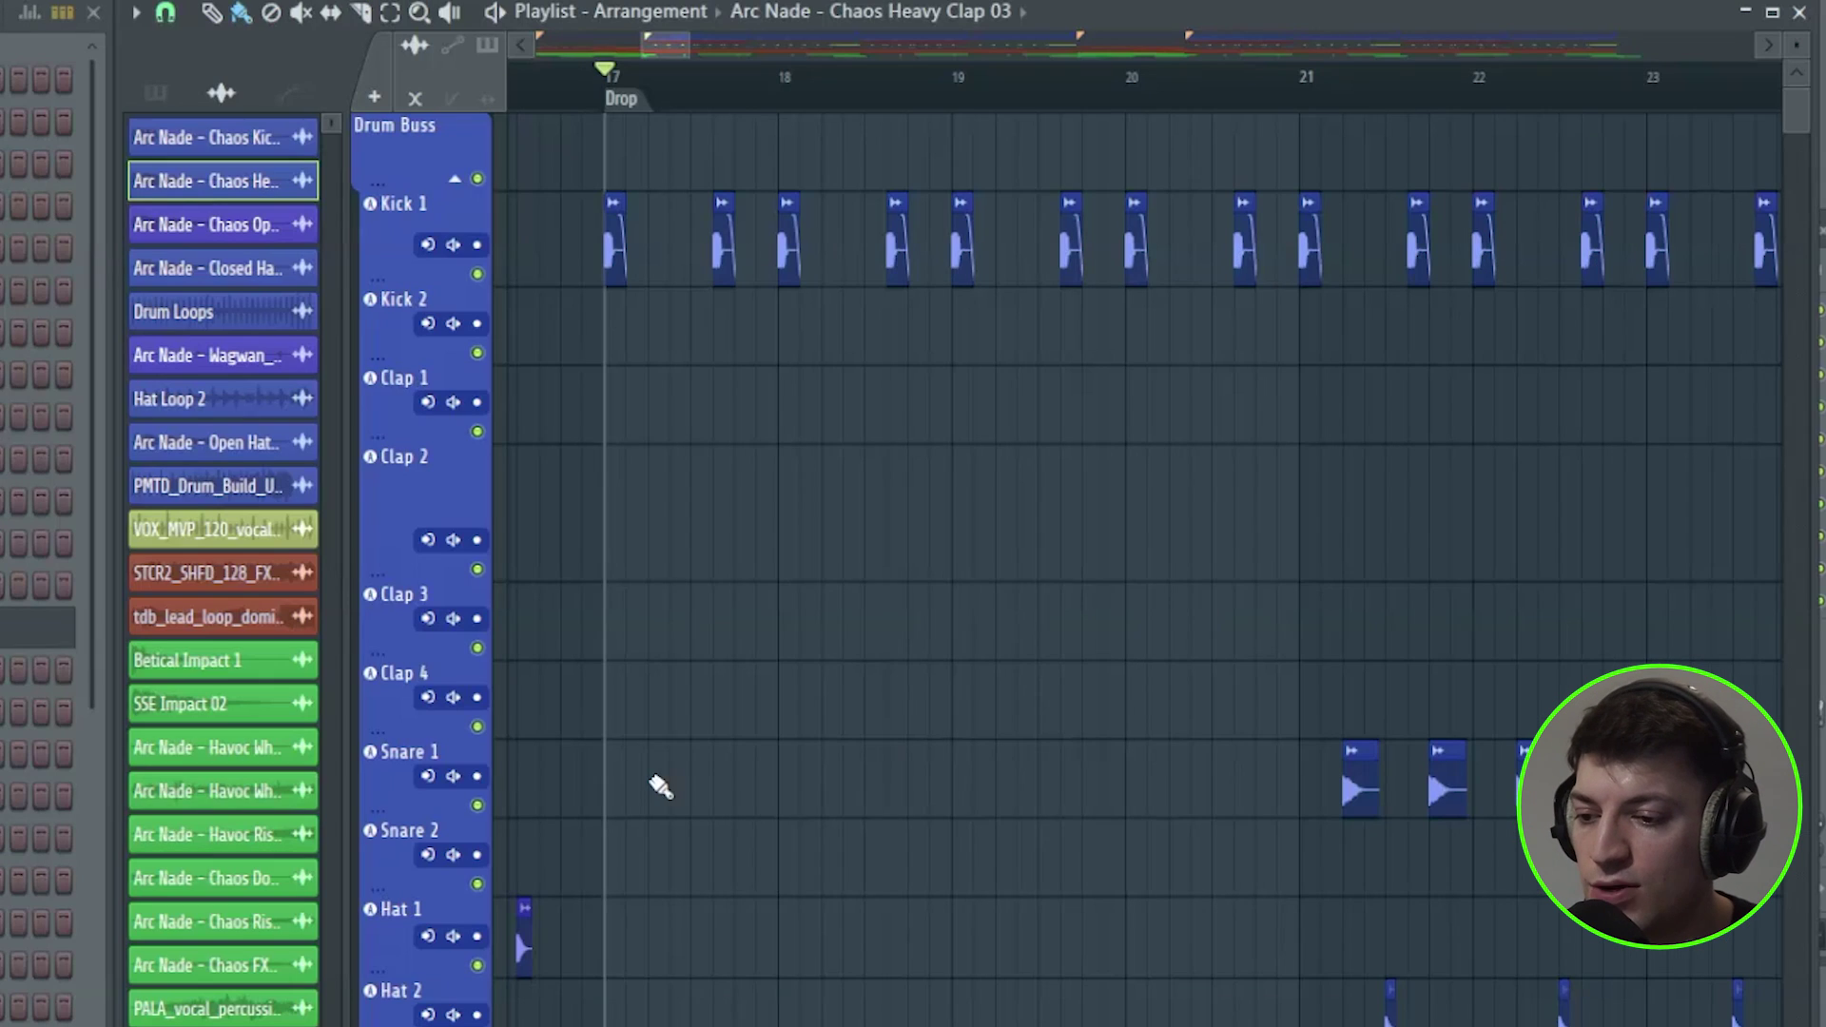
{"action": "left_click", "coordinate": [1012, 634]}
{"action": "left_click", "coordinate": [746, 799]}
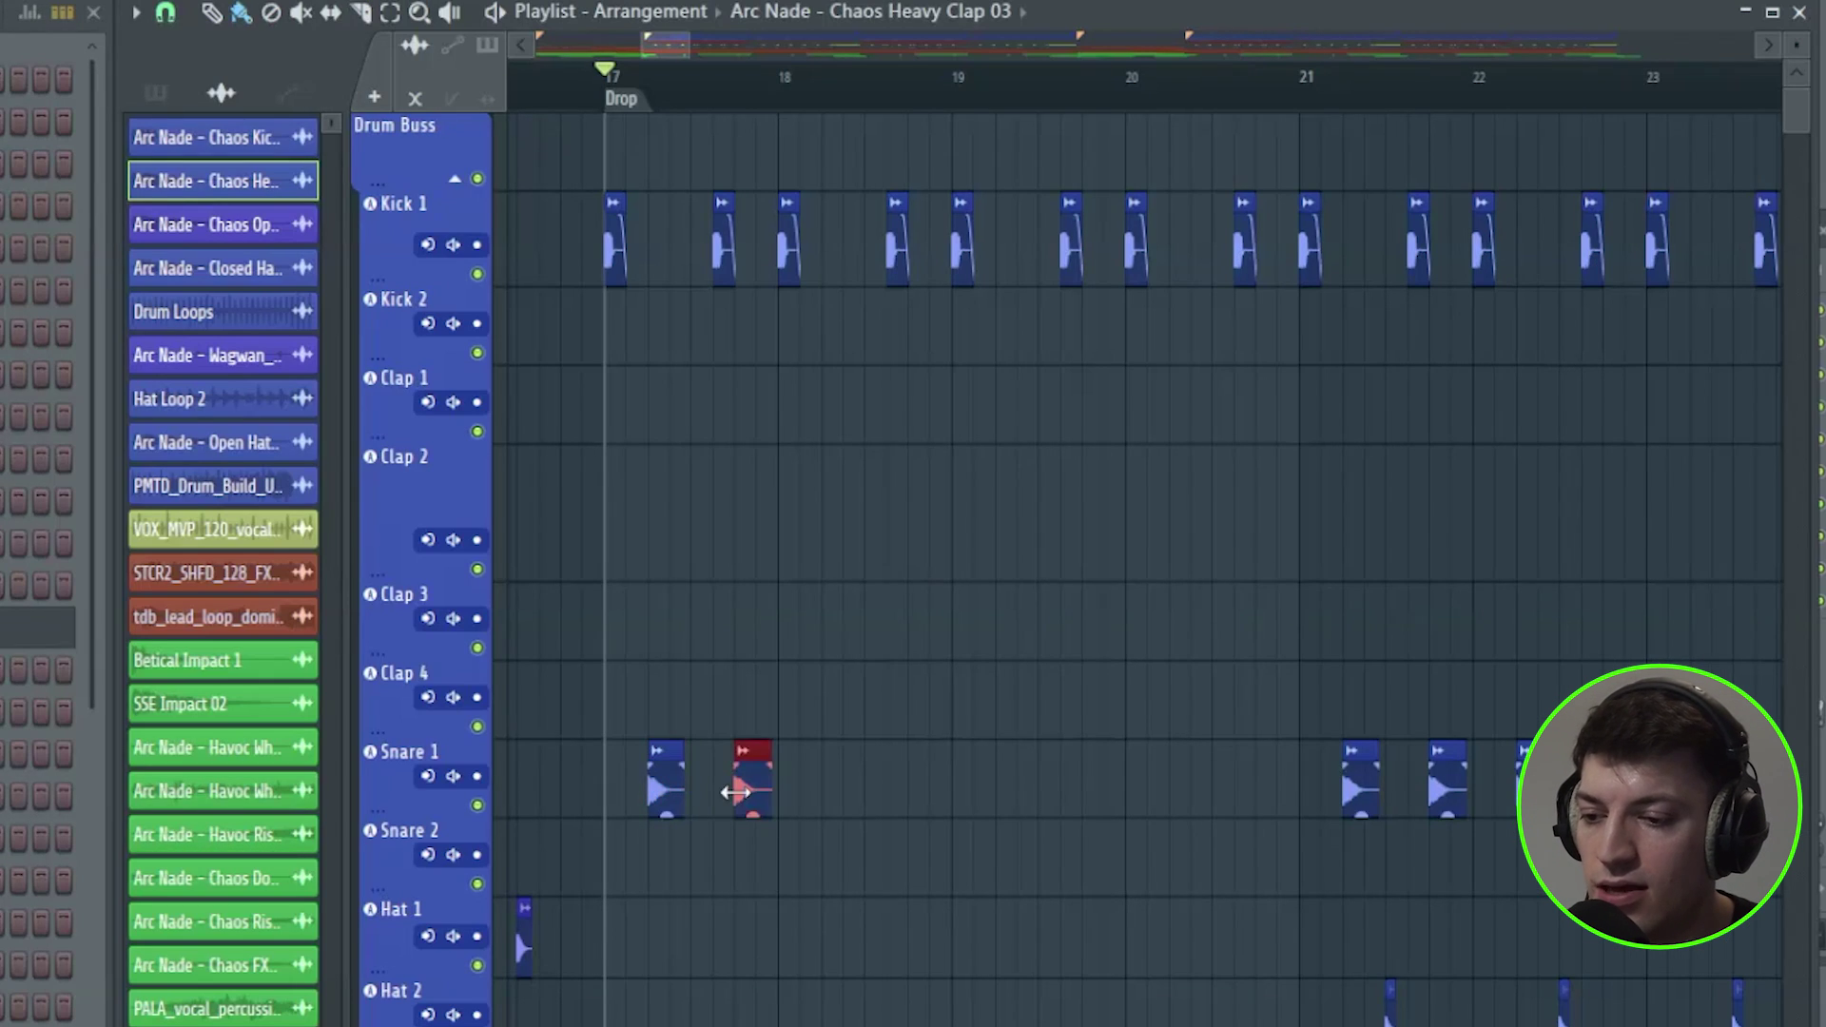
{"action": "scroll", "coordinate": [709, 792], "scroll_direction": "left", "scroll_amount": 1}
{"action": "left_click_drag", "start_coordinate": [708, 792], "coordinate": [885, 795]}
{"action": "left_click_drag", "start_coordinate": [1275, 746], "coordinate": [706, 820]}
{"action": "left_click_drag", "start_coordinate": [728, 786], "coordinate": [1075, 785]}
Play back the kick and snare pattern, and close the Snare Group's Decapitator and the mixer
{"action": "key", "text": "space"}
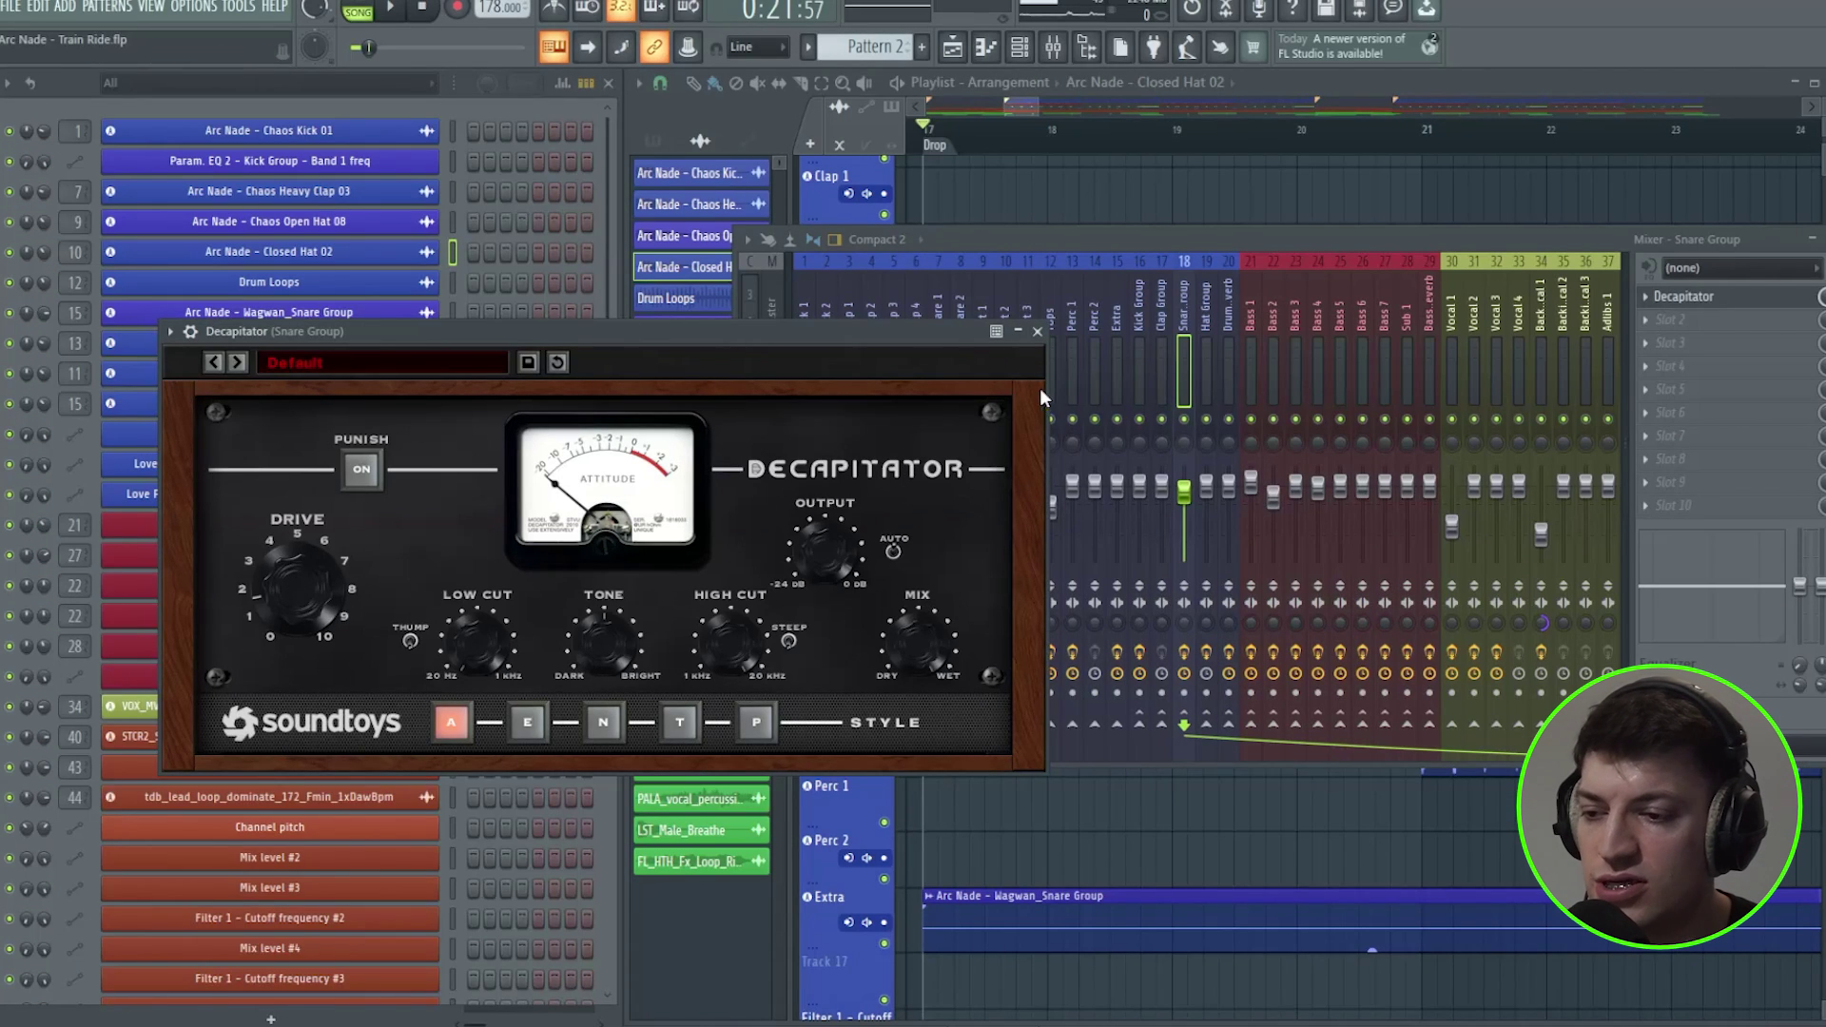
{"action": "left_click", "coordinate": [1038, 331]}
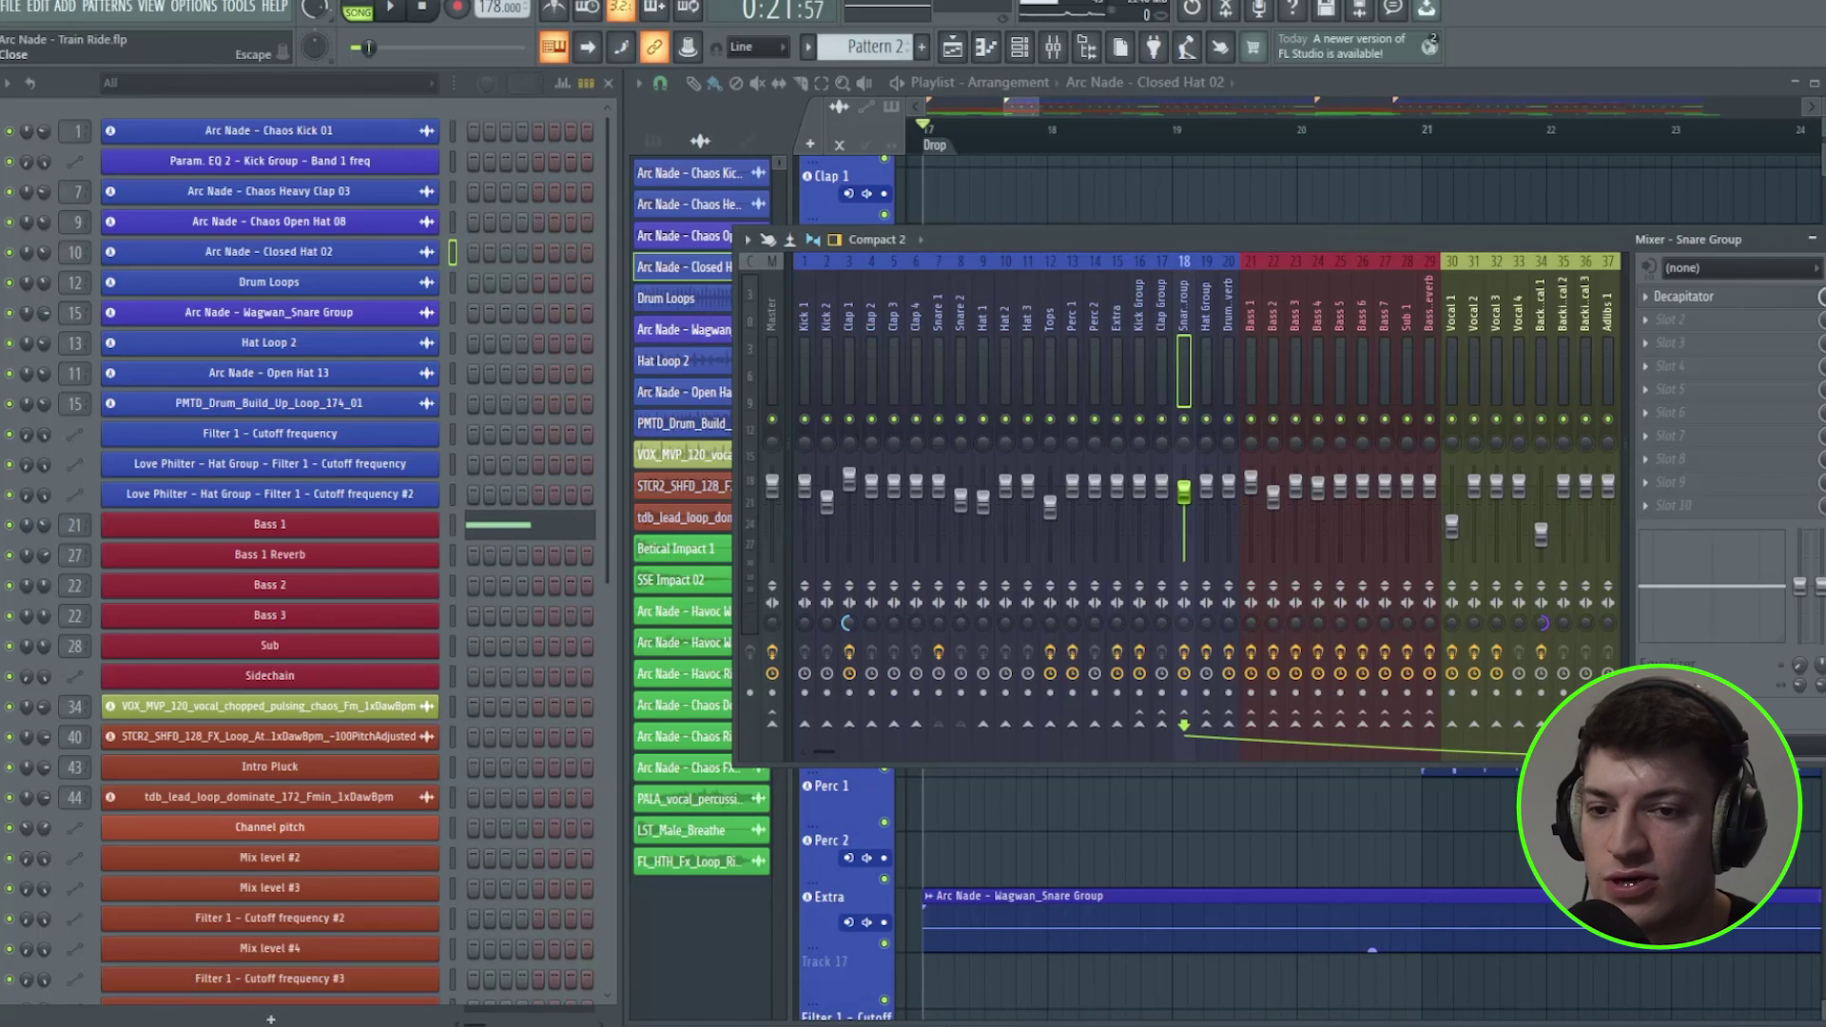
{"action": "key", "text": "Escape"}
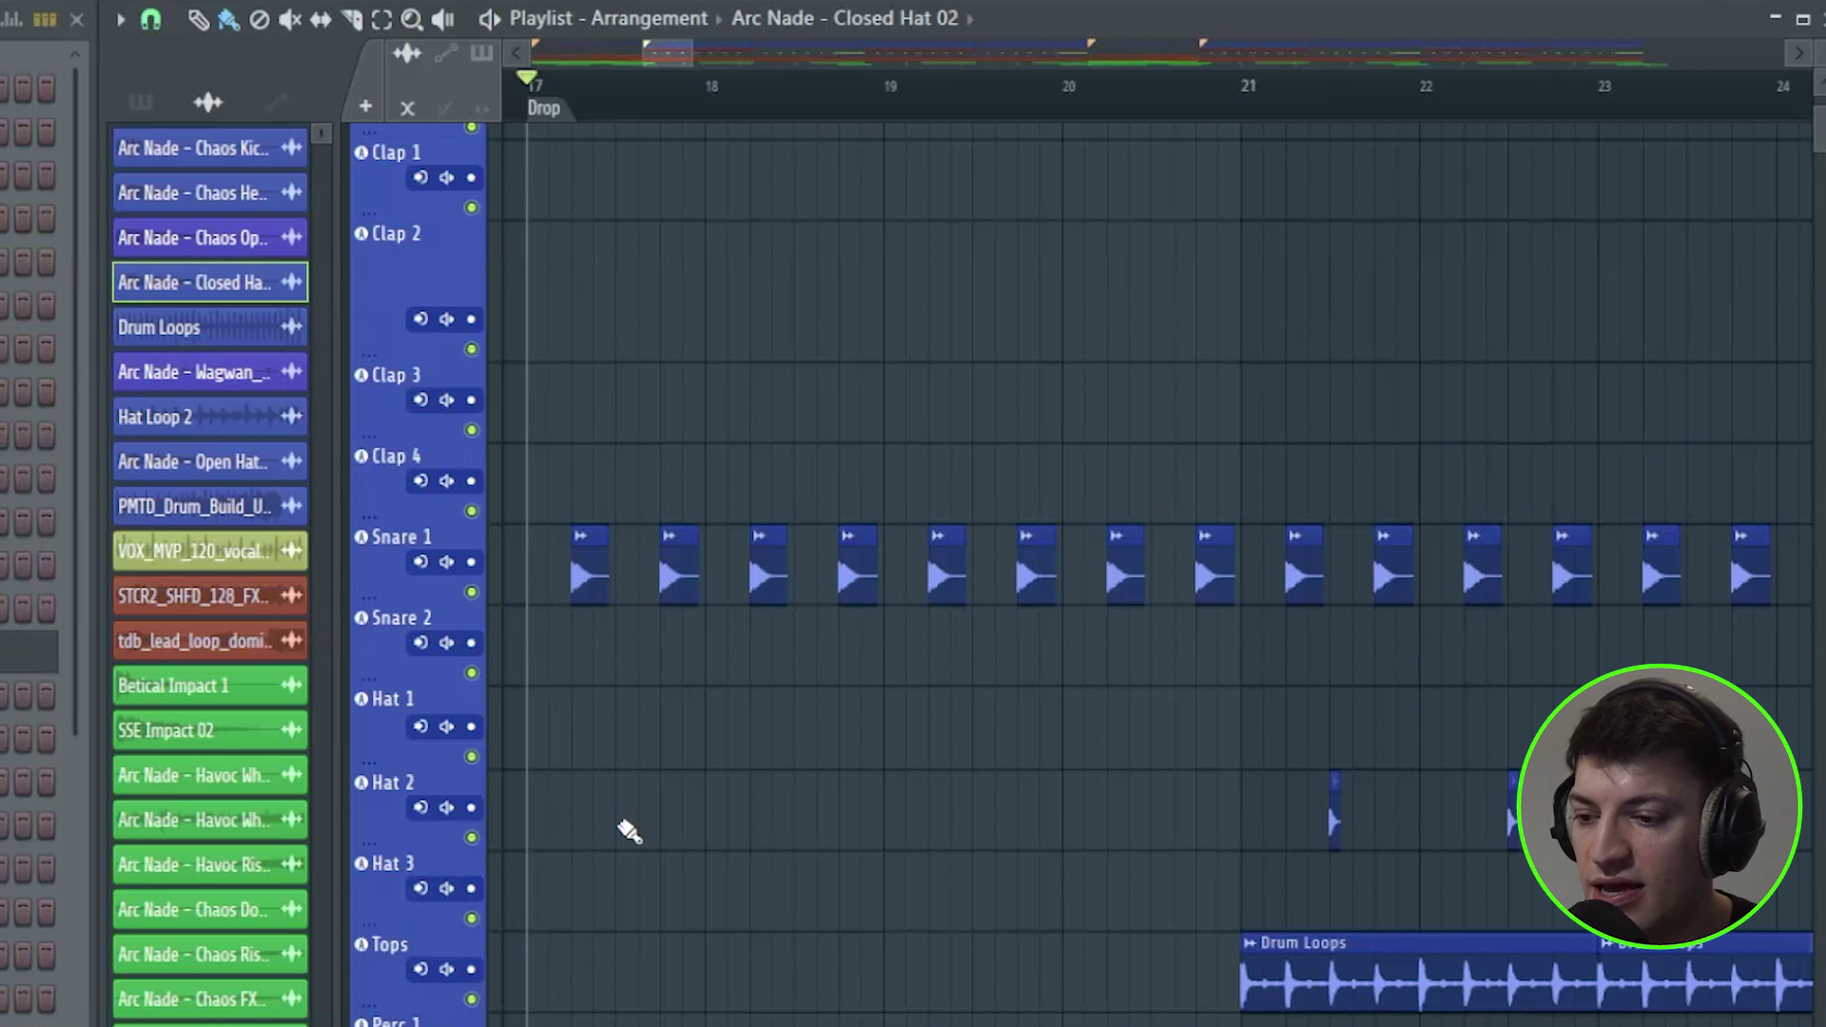
Place a Closed Hat 02 clip on the third beat of bars 17 to 20 on the Hat 2 track and play the result
{"action": "left_click", "coordinate": [622, 824]}
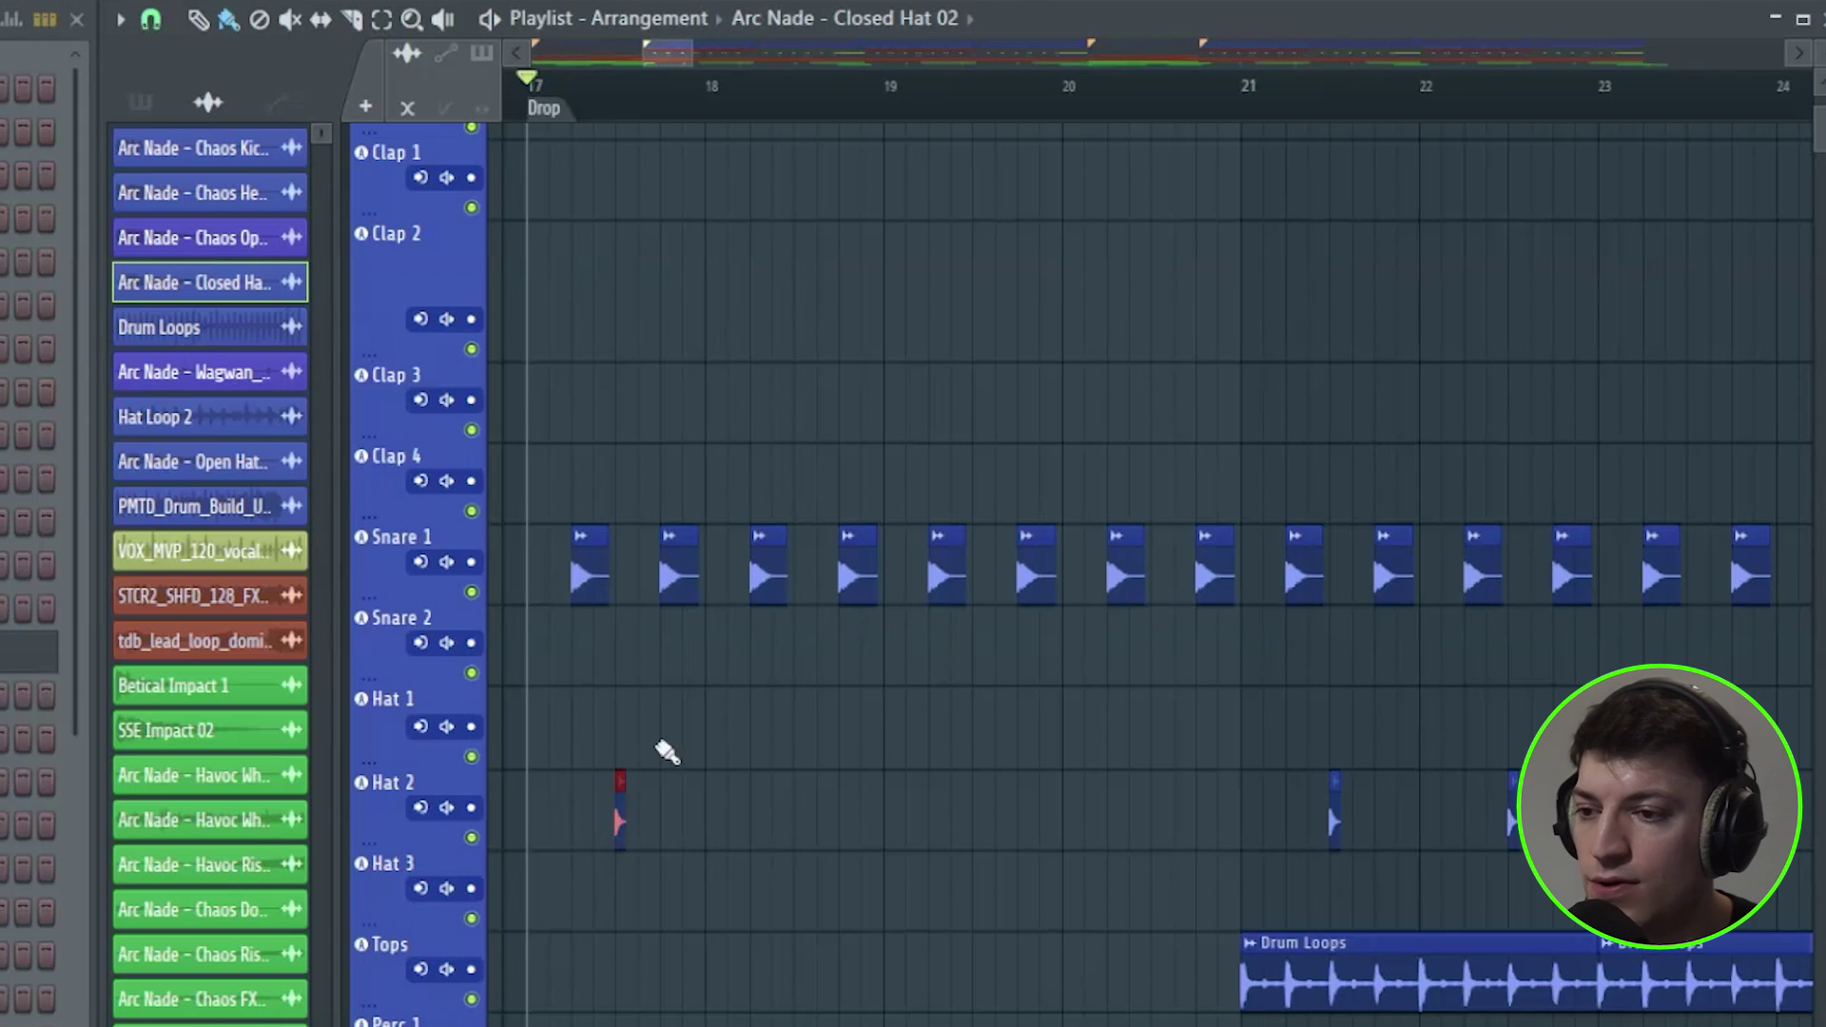
{"action": "left_click", "coordinate": [799, 820]}
{"action": "left_click", "coordinate": [977, 823]}
{"action": "left_click", "coordinate": [1157, 823]}
{"action": "key", "text": "space"}
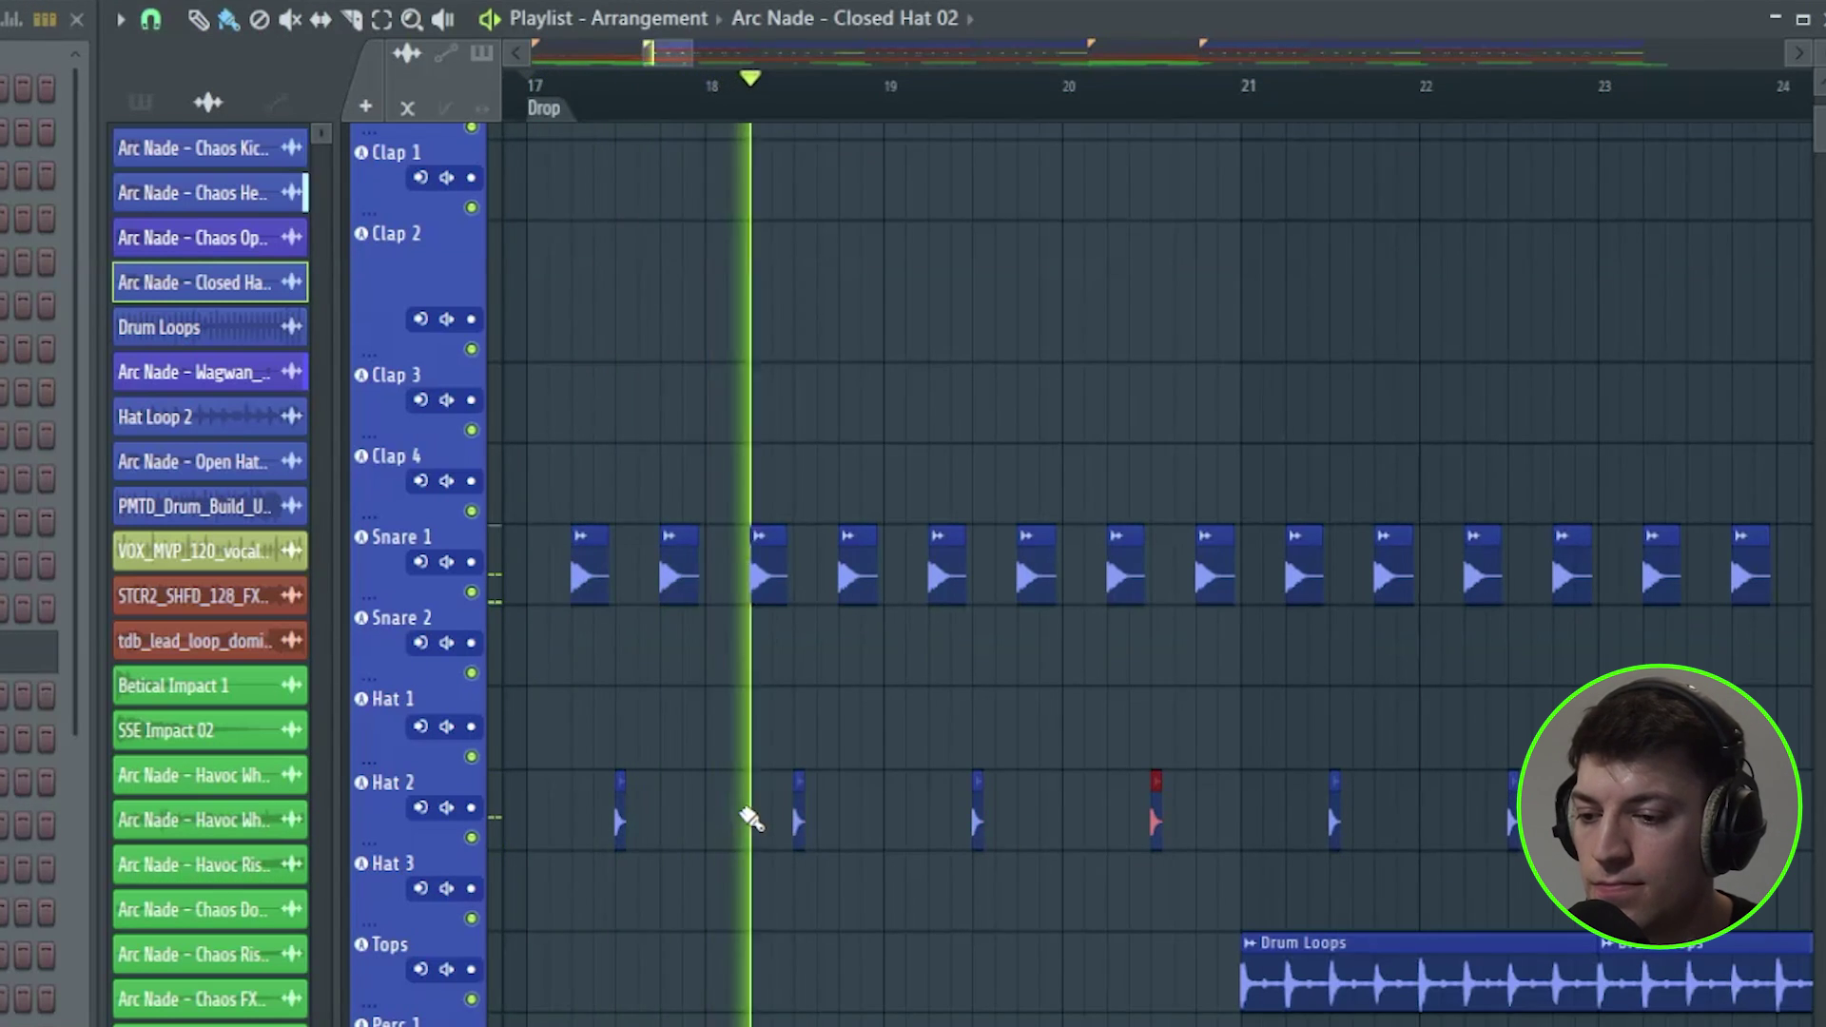
{"action": "key", "text": "space"}
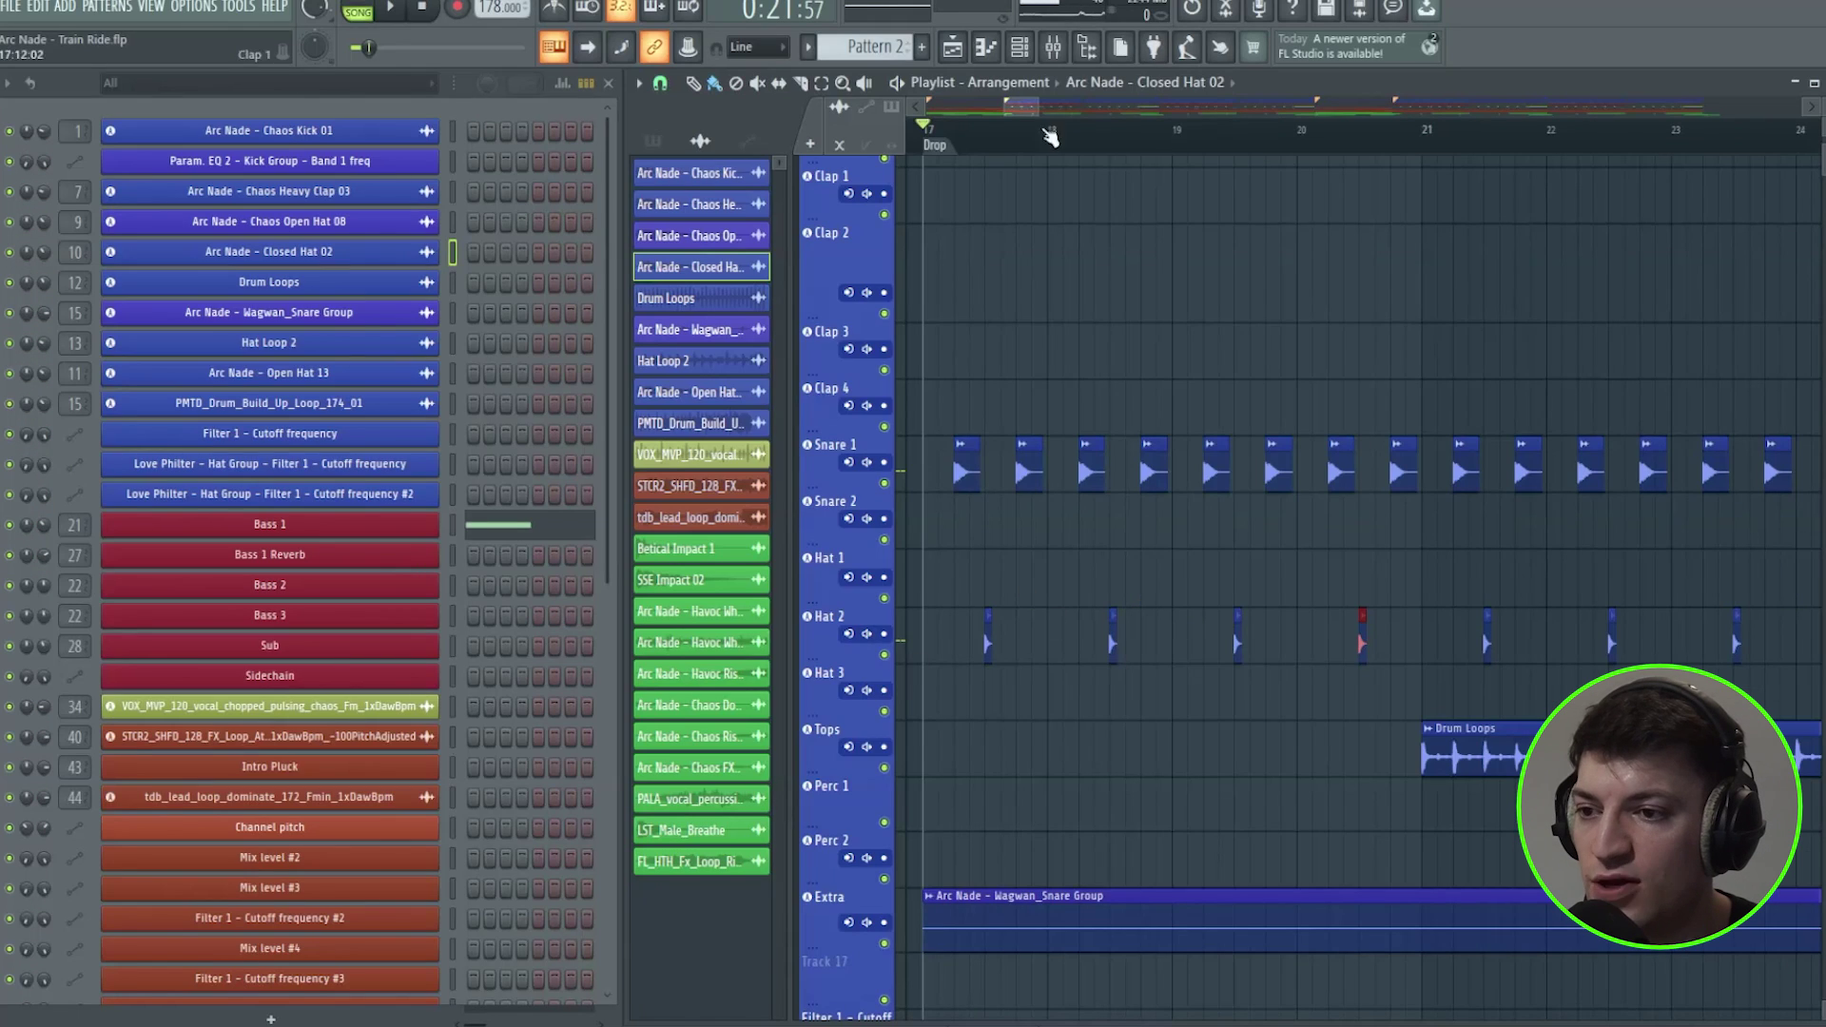
Place a Drum Loops clip on the Tops track at bar 17 and play it back soloed
{"action": "scroll", "coordinate": [1549, 652], "scroll_direction": "down", "scroll_amount": 2}
{"action": "left_click", "coordinate": [1537, 652]}
{"action": "left_click", "coordinate": [932, 643]}
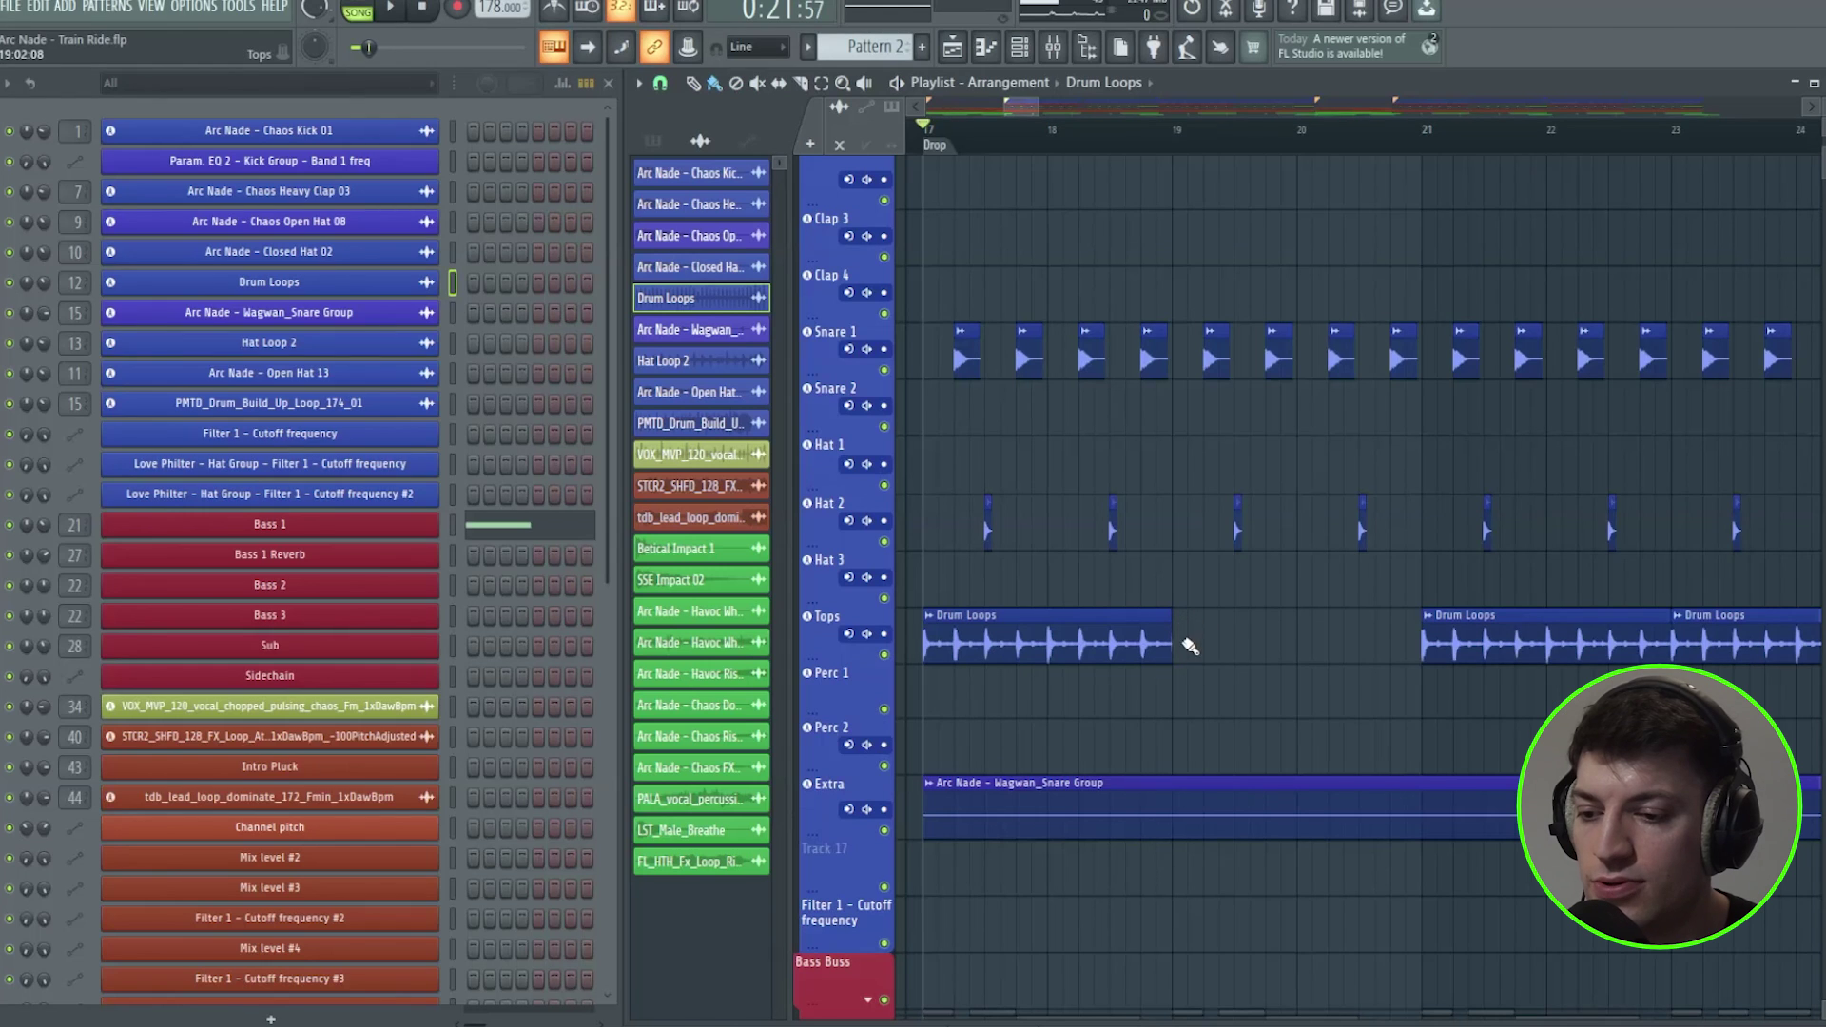
{"action": "right_click", "coordinate": [884, 654]}
{"action": "key", "text": "space"}
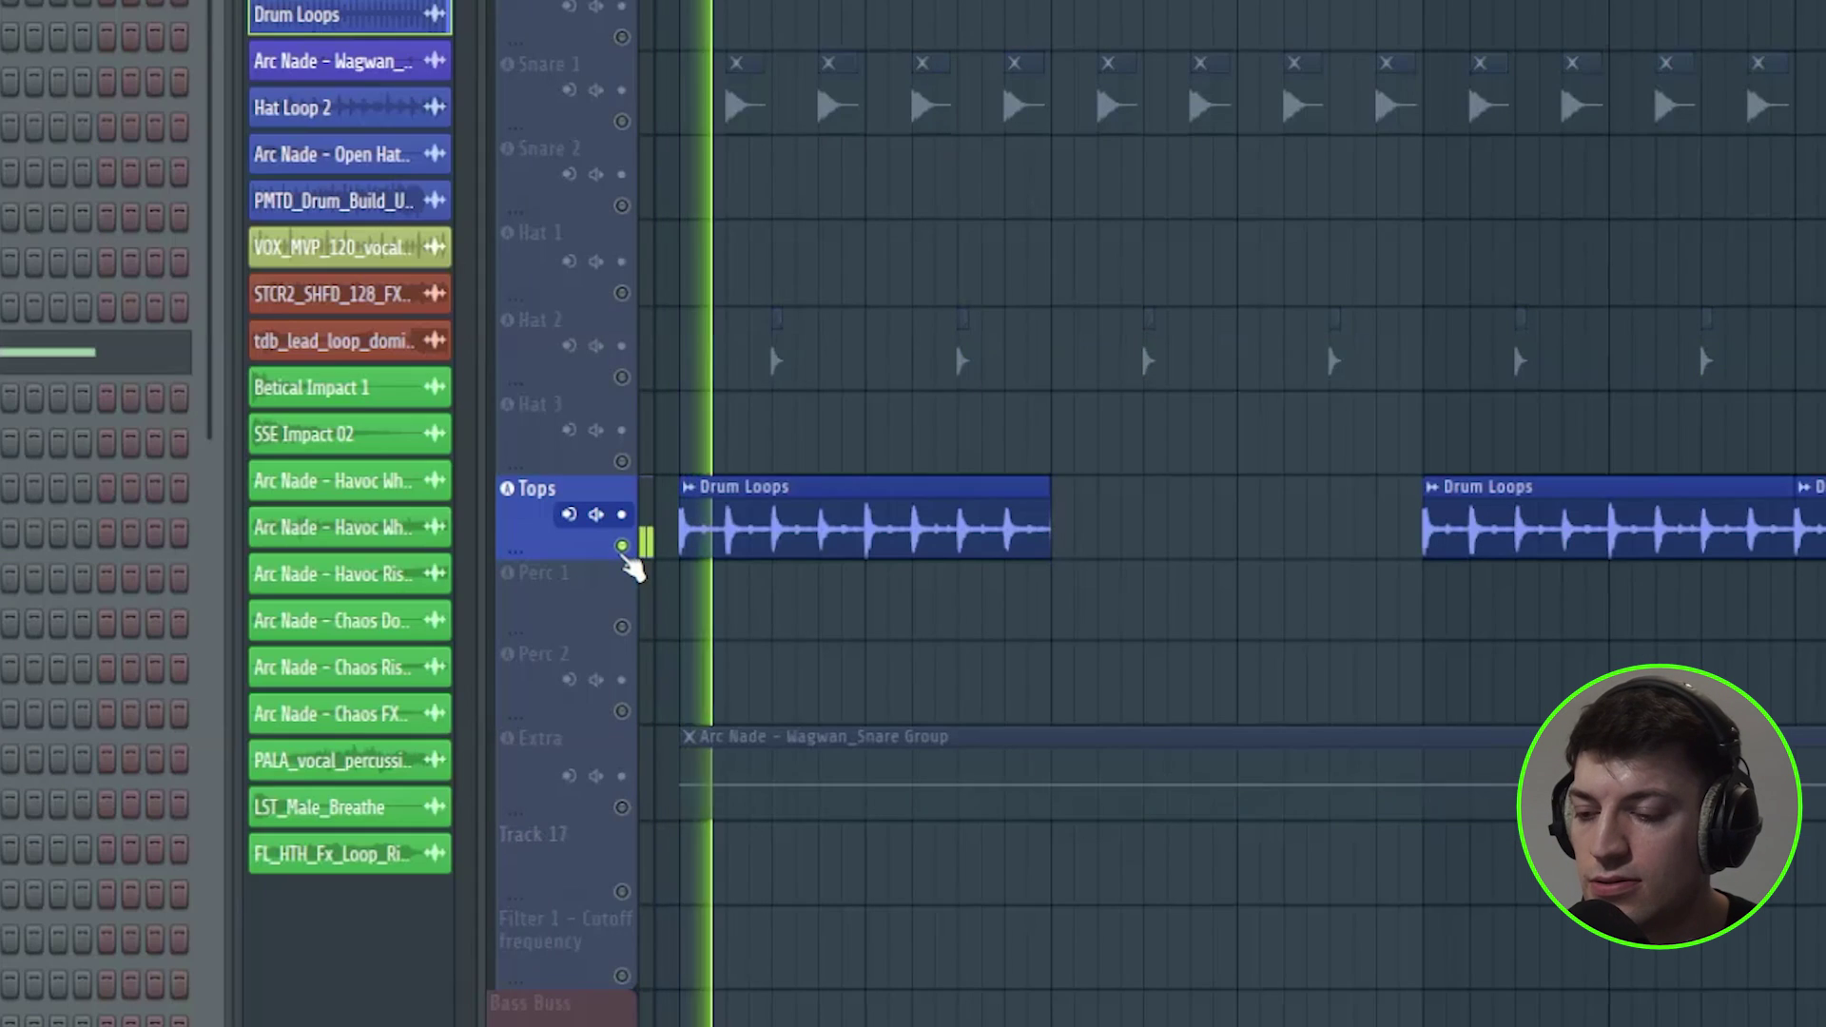
{"action": "key", "text": "space"}
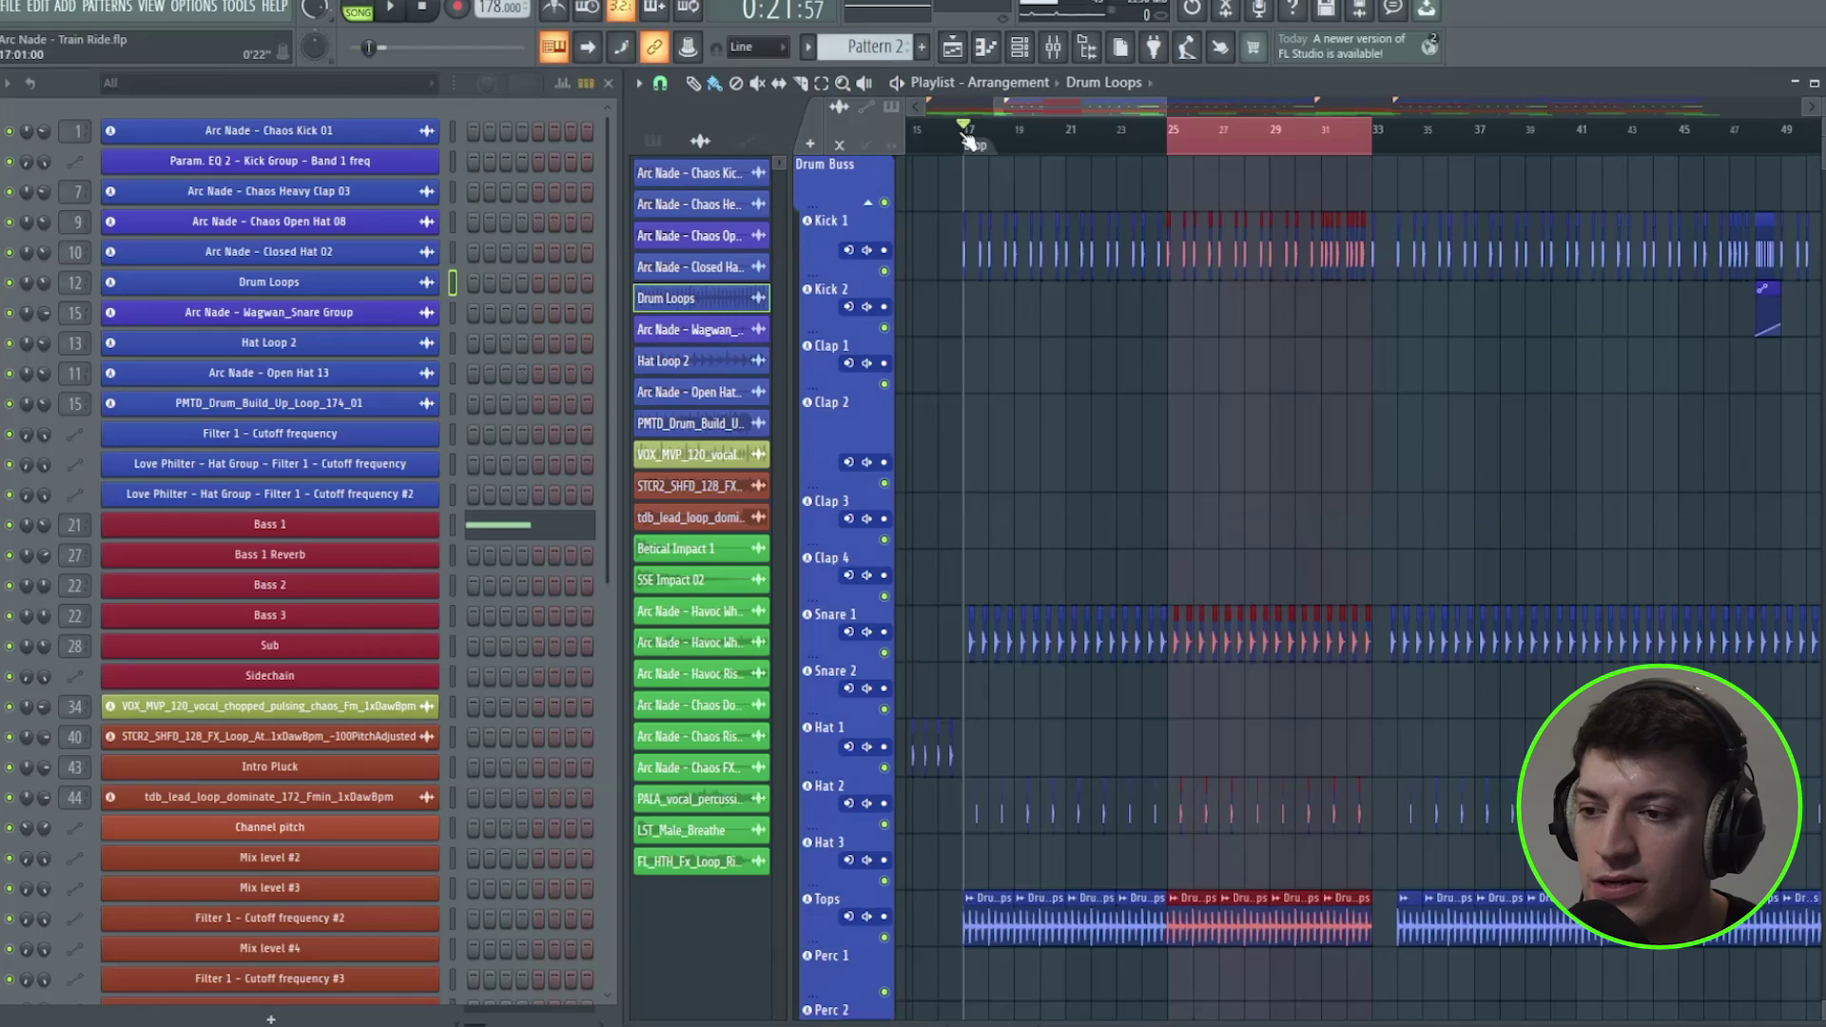
Examine how the drum pattern runs through the drop, including the kick fills around bars 31 and 47
{"action": "left_click_drag", "start_coordinate": [967, 141], "coordinate": [1362, 145]}
{"action": "left_click_drag", "start_coordinate": [1069, 109], "coordinate": [1273, 148]}
{"action": "left_click_drag", "start_coordinate": [1147, 110], "coordinate": [1174, 110]}
{"action": "left_click", "coordinate": [1096, 141]}
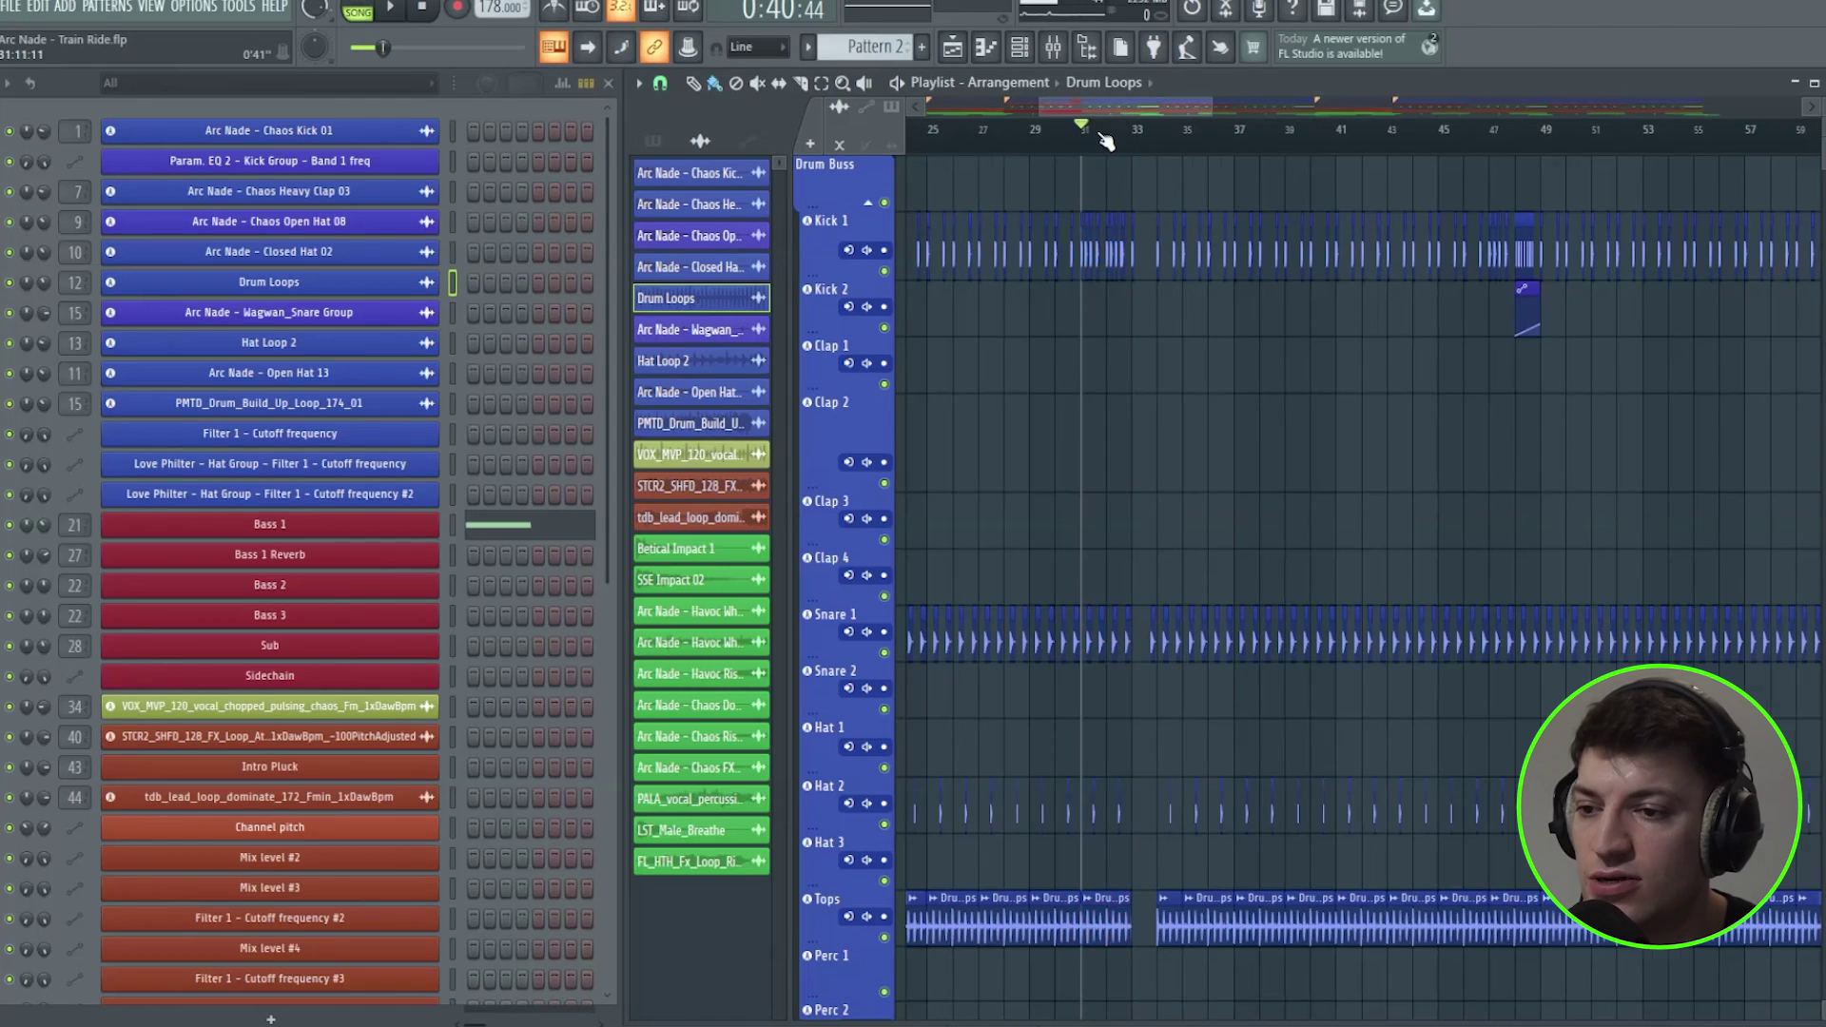
{"action": "scroll", "coordinate": [1075, 146], "scroll_direction": "down", "scroll_amount": 3}
{"action": "left_click_drag", "start_coordinate": [1275, 154], "coordinate": [1282, 149]}
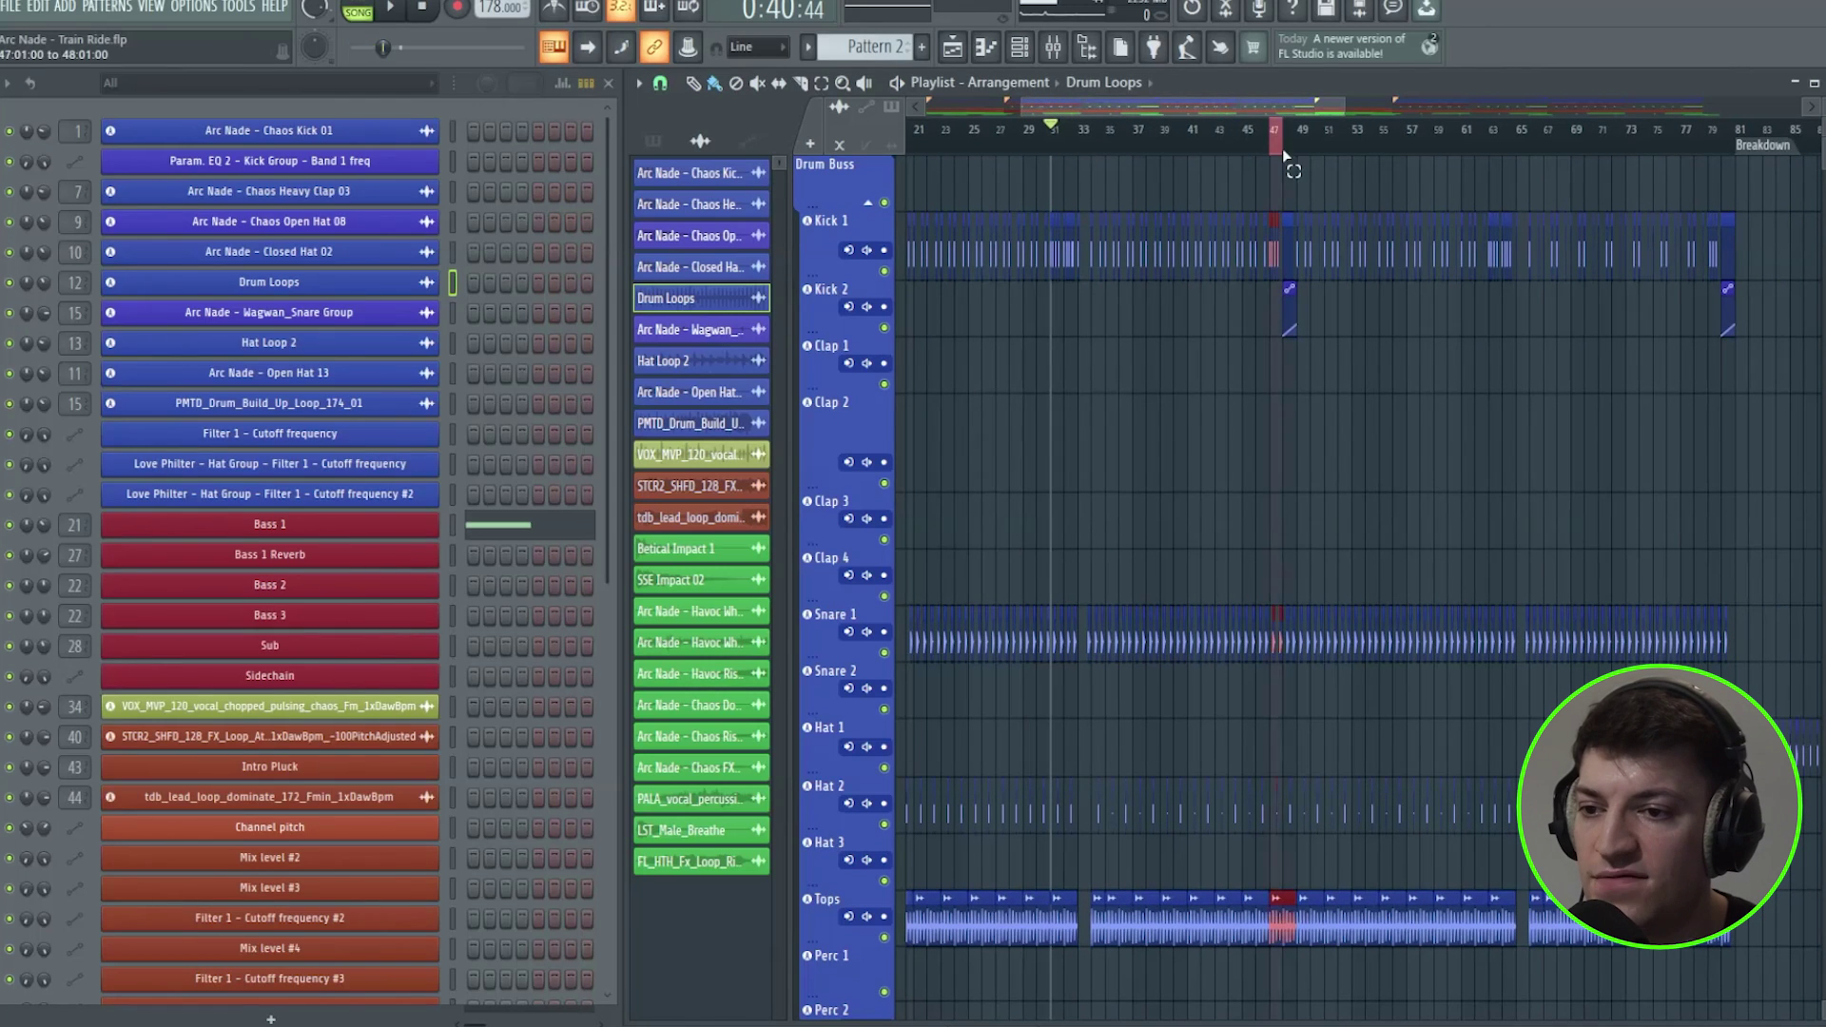
{"action": "left_click", "coordinate": [1045, 143]}
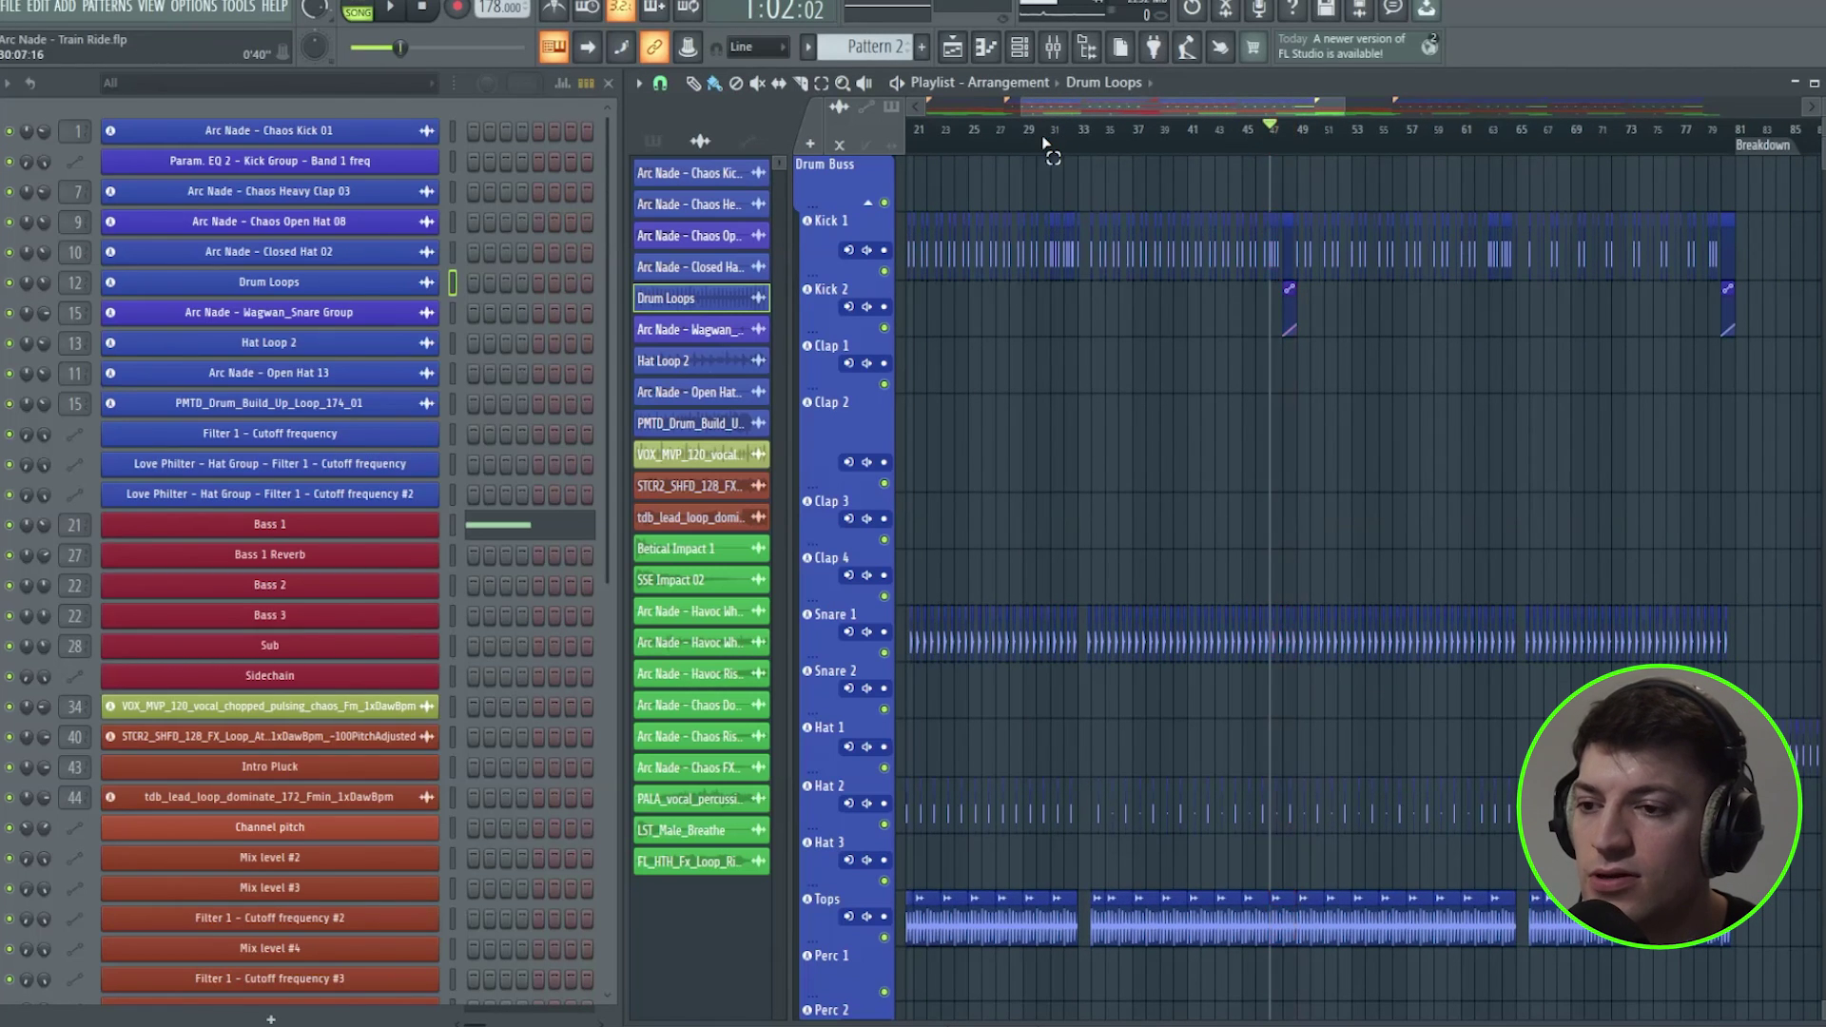
{"action": "scroll", "coordinate": [1056, 142], "scroll_direction": "up", "scroll_amount": 3}
{"action": "left_click", "coordinate": [1051, 143]}
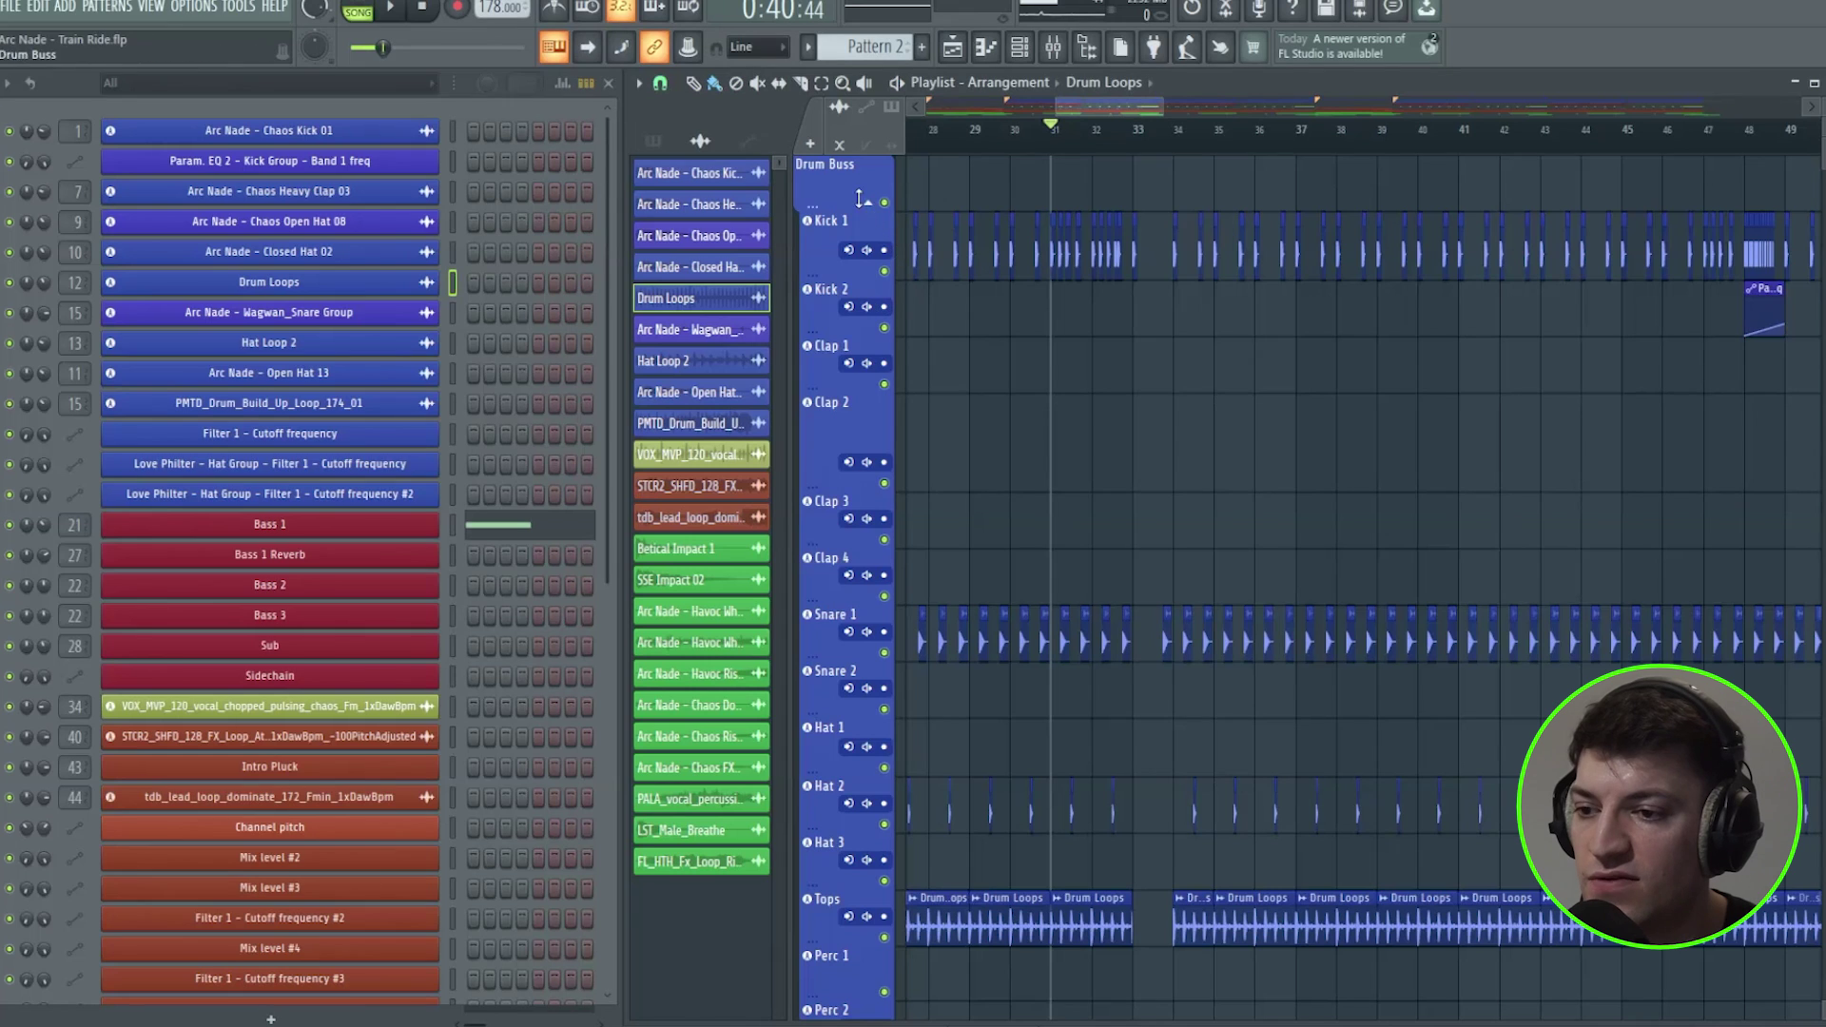
Examine the Wagwan Snare Group clips on the Extra track and play the drum fill from bar 47
{"action": "scroll", "coordinate": [1067, 318], "scroll_direction": "down", "scroll_amount": 4}
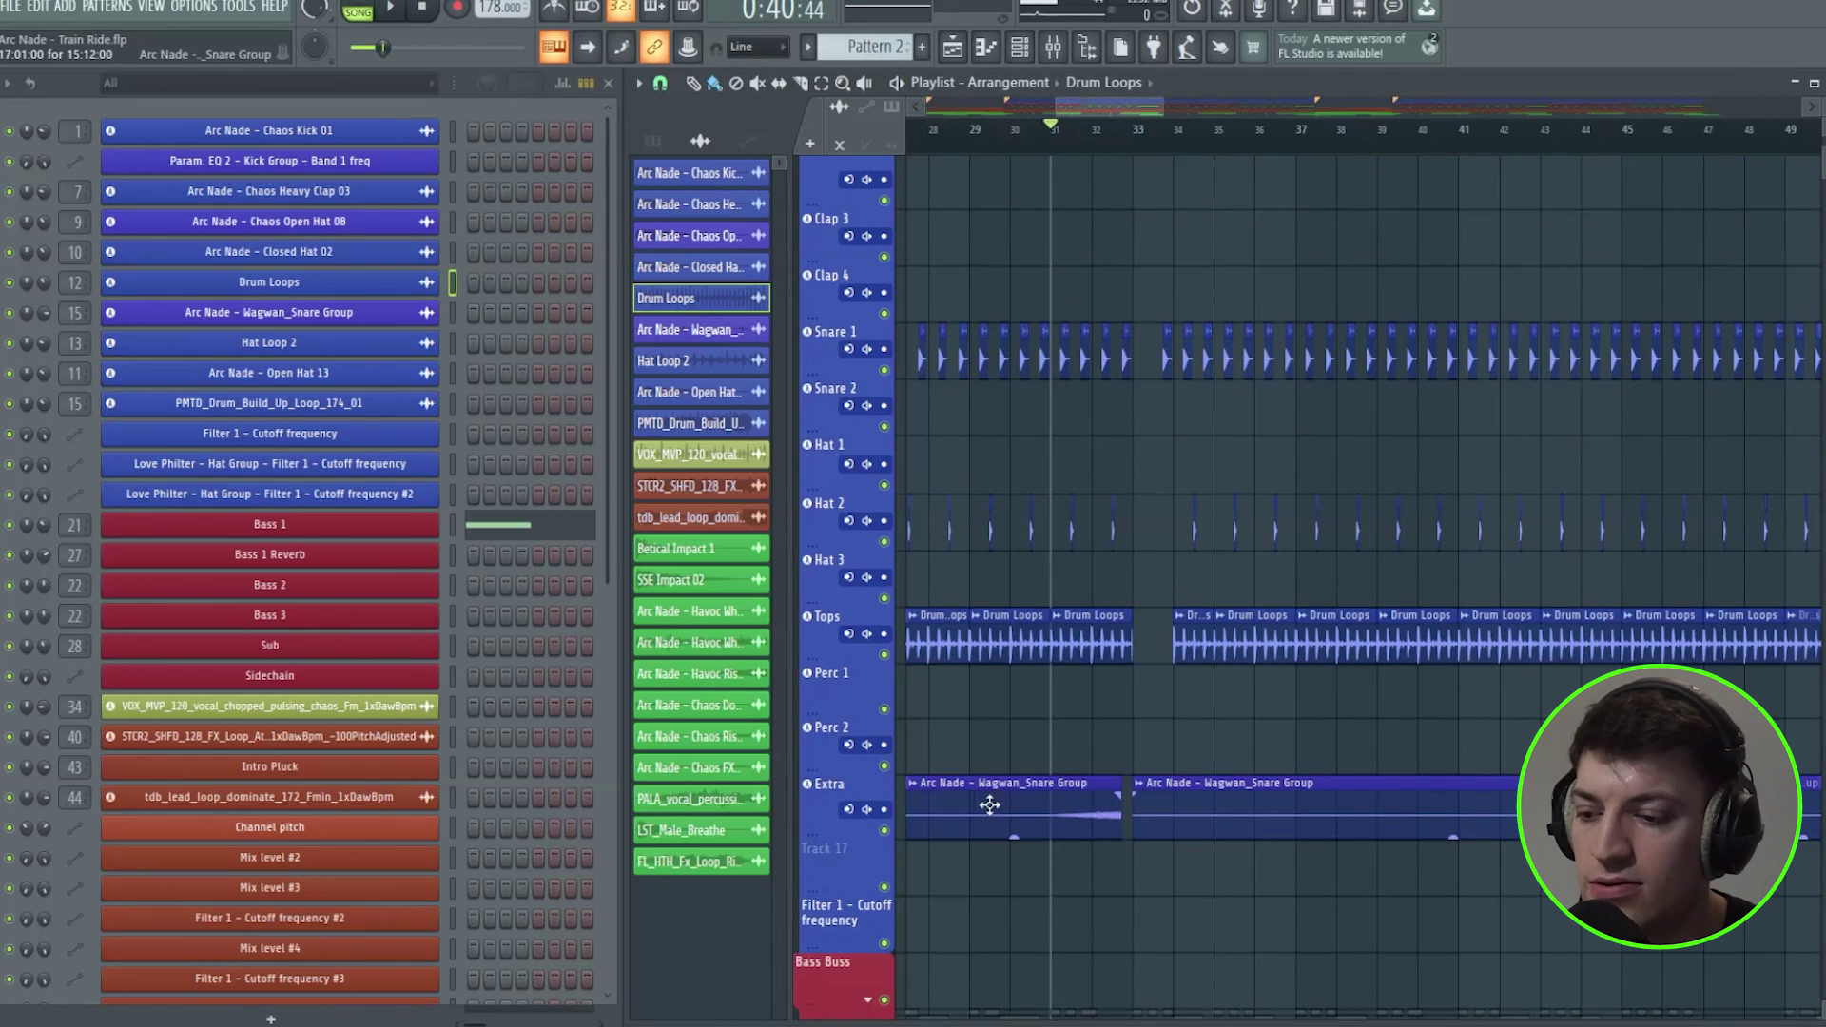
{"action": "scroll", "coordinate": [1085, 163], "scroll_direction": "up", "scroll_amount": 4}
{"action": "scroll", "coordinate": [1222, 303], "scroll_direction": "down", "scroll_amount": 2}
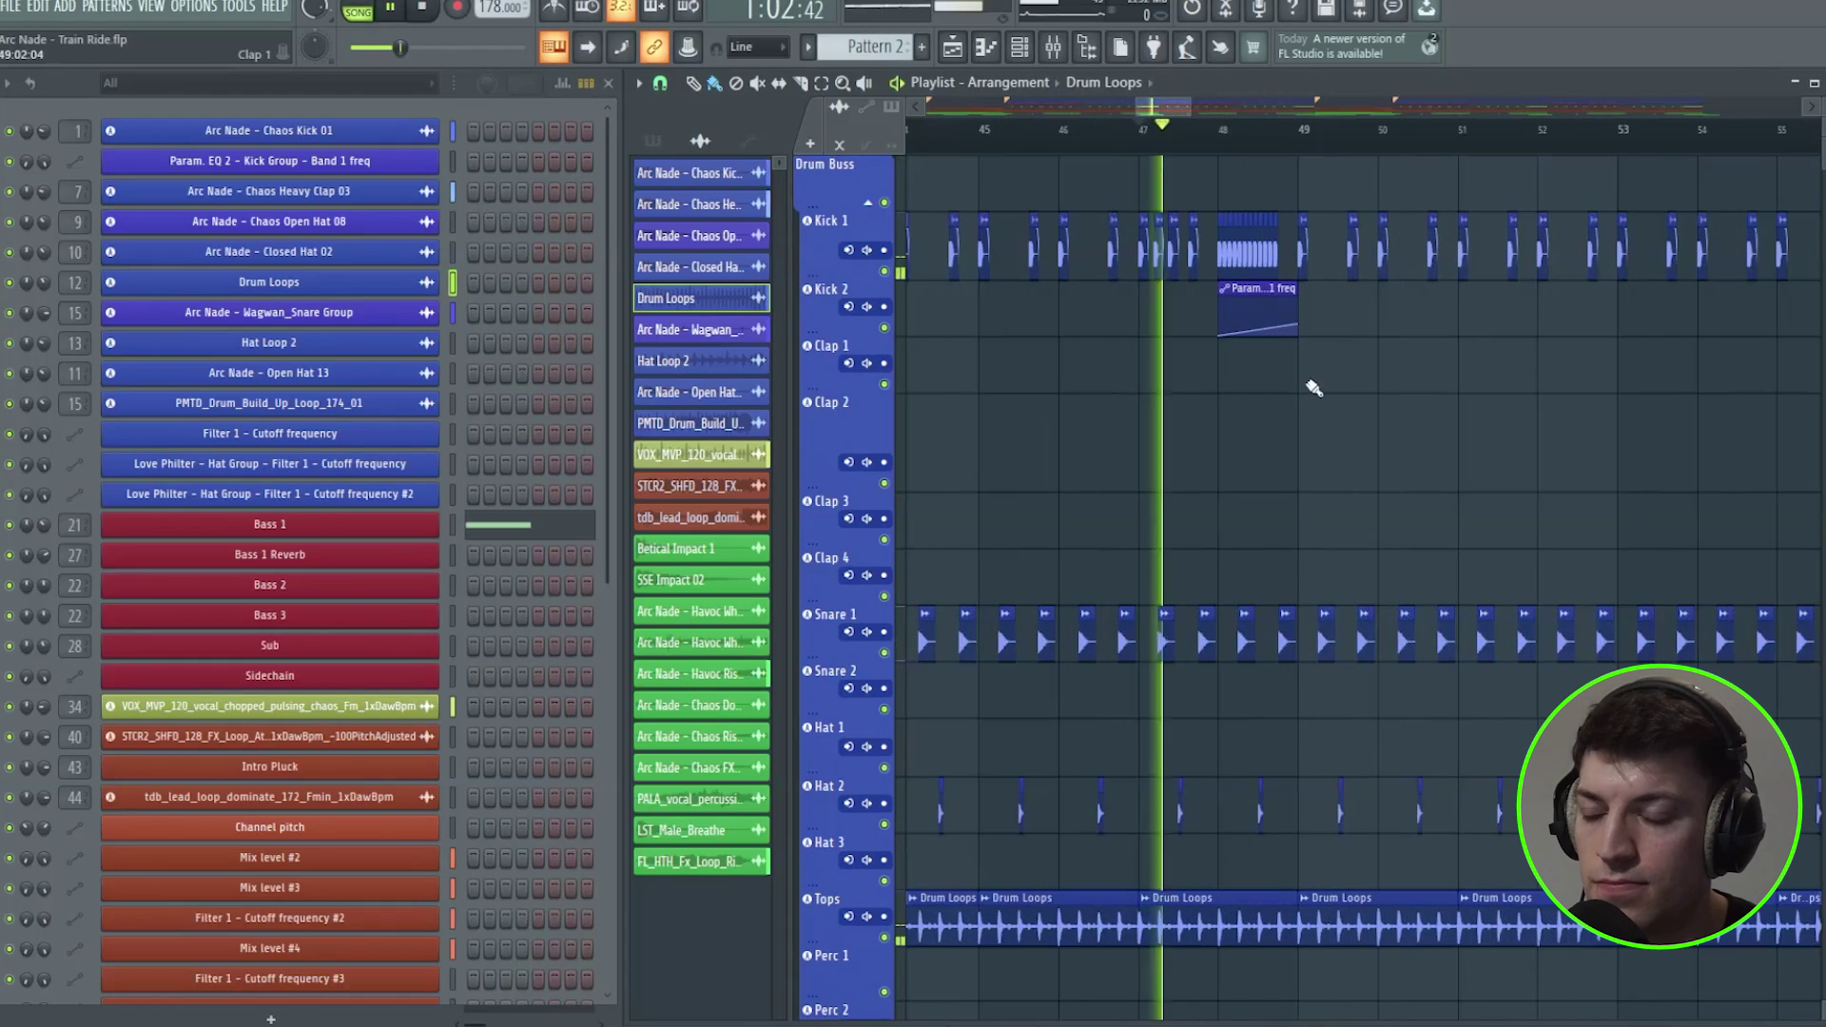
{"action": "scroll", "coordinate": [1345, 391], "scroll_direction": "down", "scroll_amount": 6}
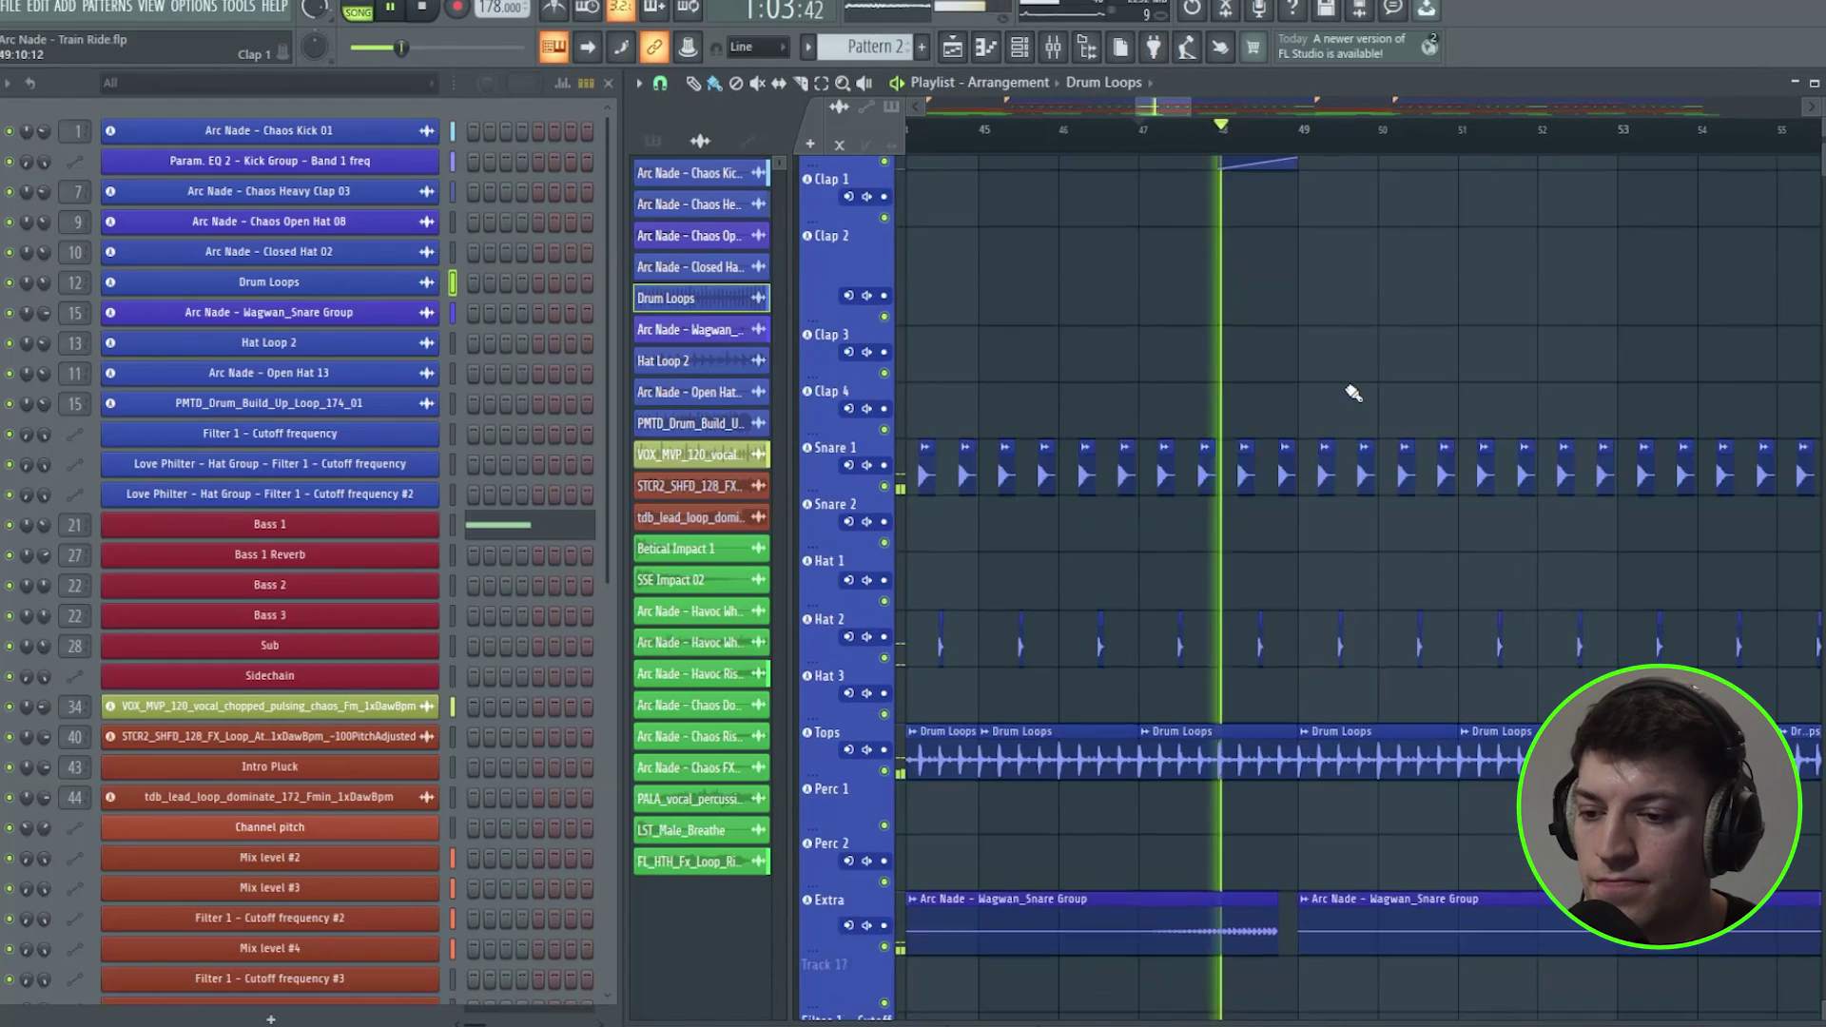
{"action": "scroll", "coordinate": [1351, 390], "scroll_direction": "up", "scroll_amount": 6}
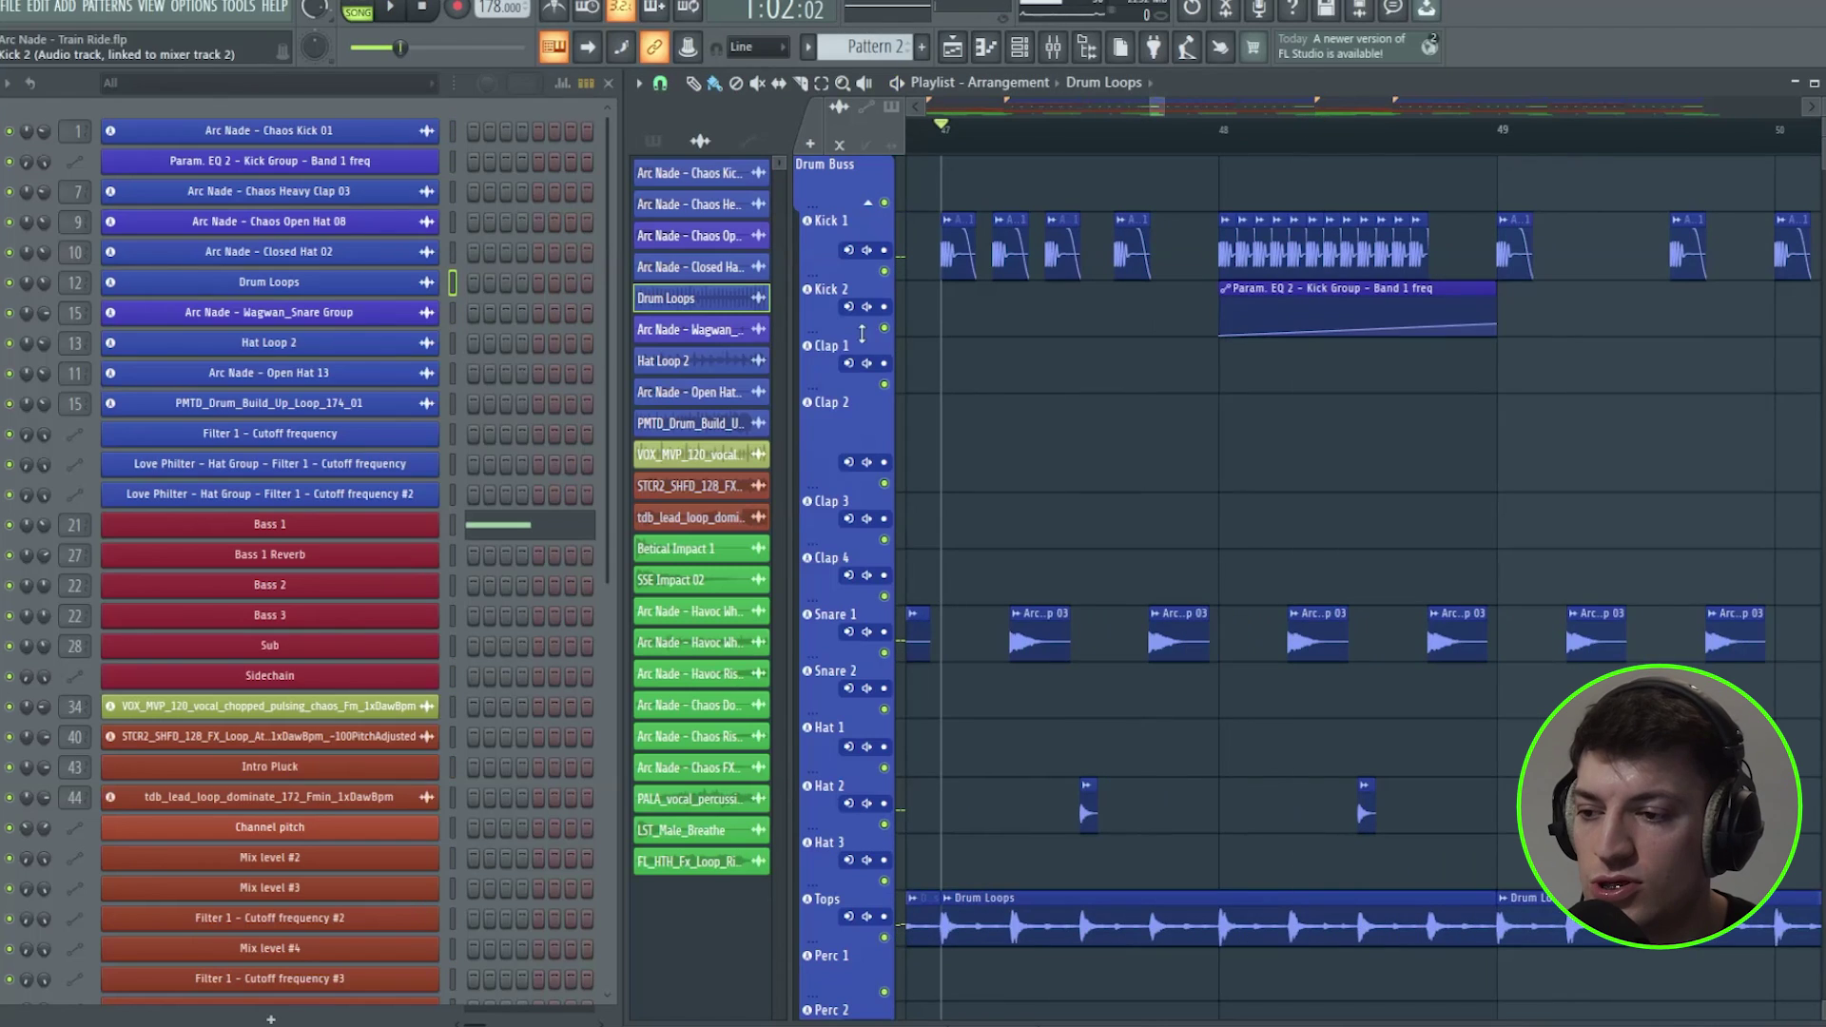
Enlarge the Kick 2 automation track and play bar 48 to examine the Kick Group's Fruity parametric EQ 2 sweep
{"action": "left_click_drag", "start_coordinate": [864, 335], "coordinate": [870, 393]}
{"action": "left_click", "coordinate": [1232, 139]}
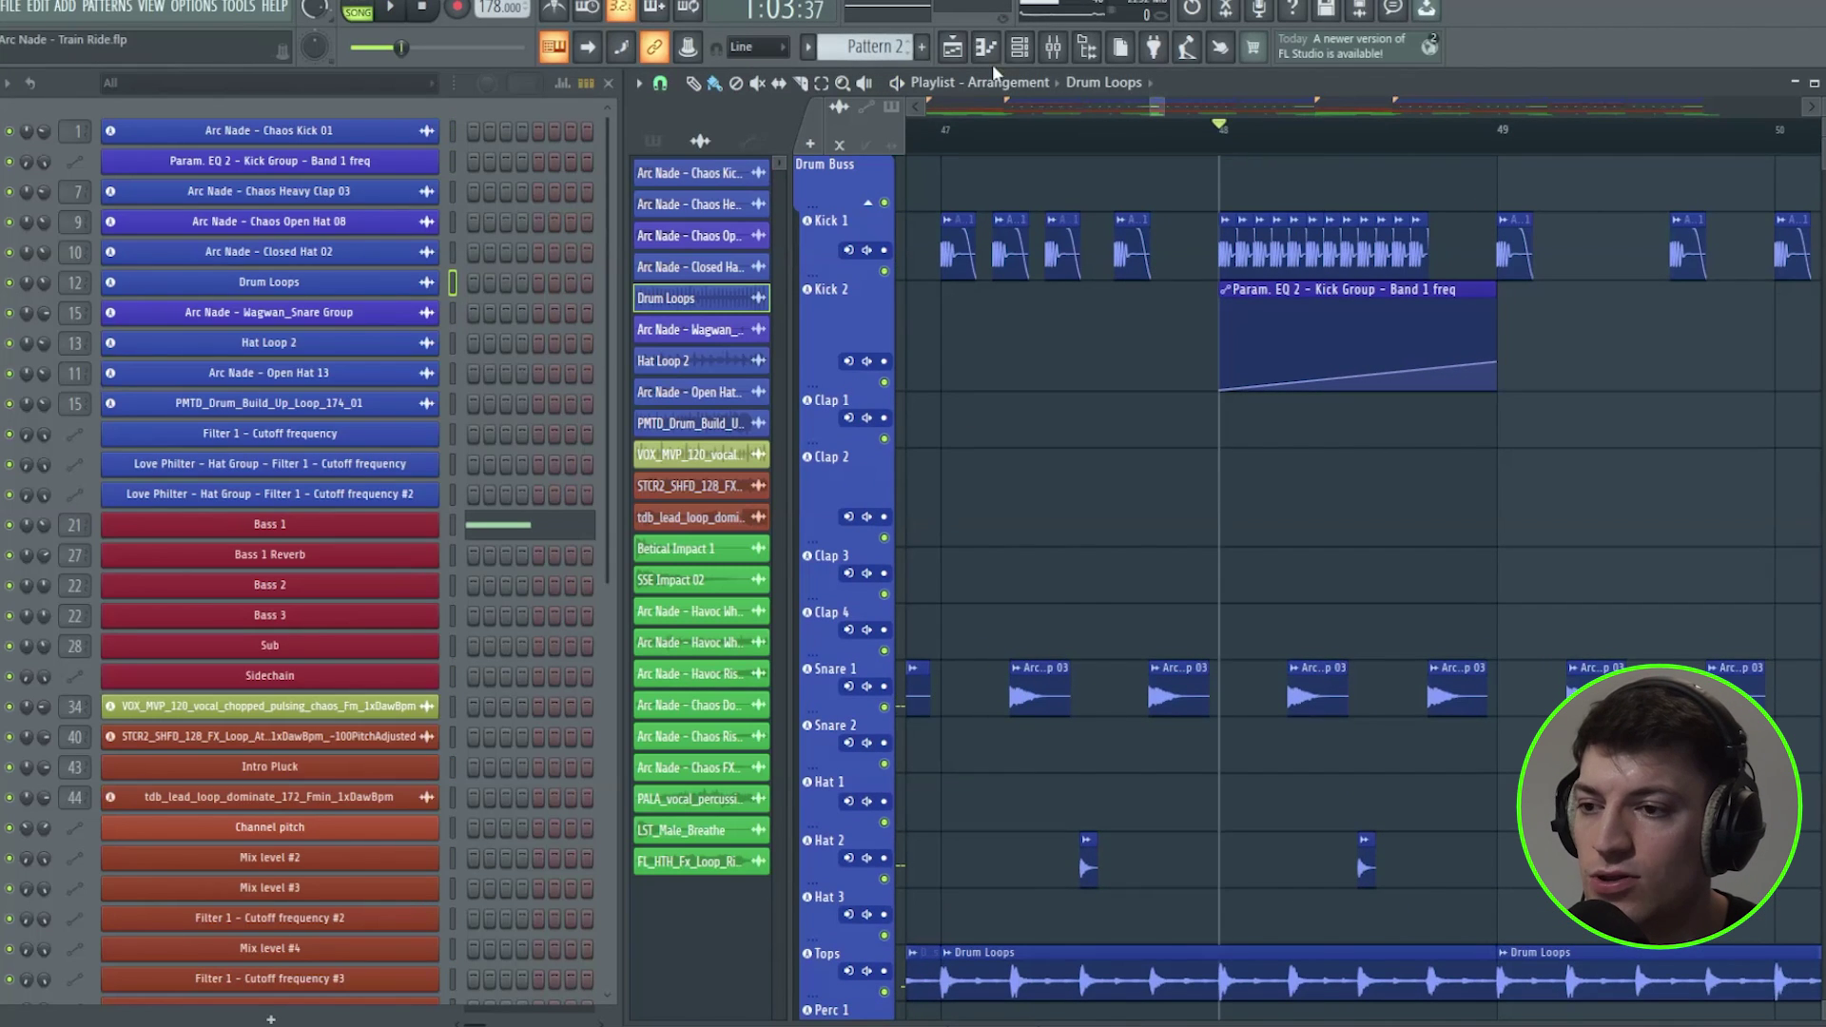
{"action": "left_click", "coordinate": [1053, 46]}
{"action": "left_click", "coordinate": [1154, 366]}
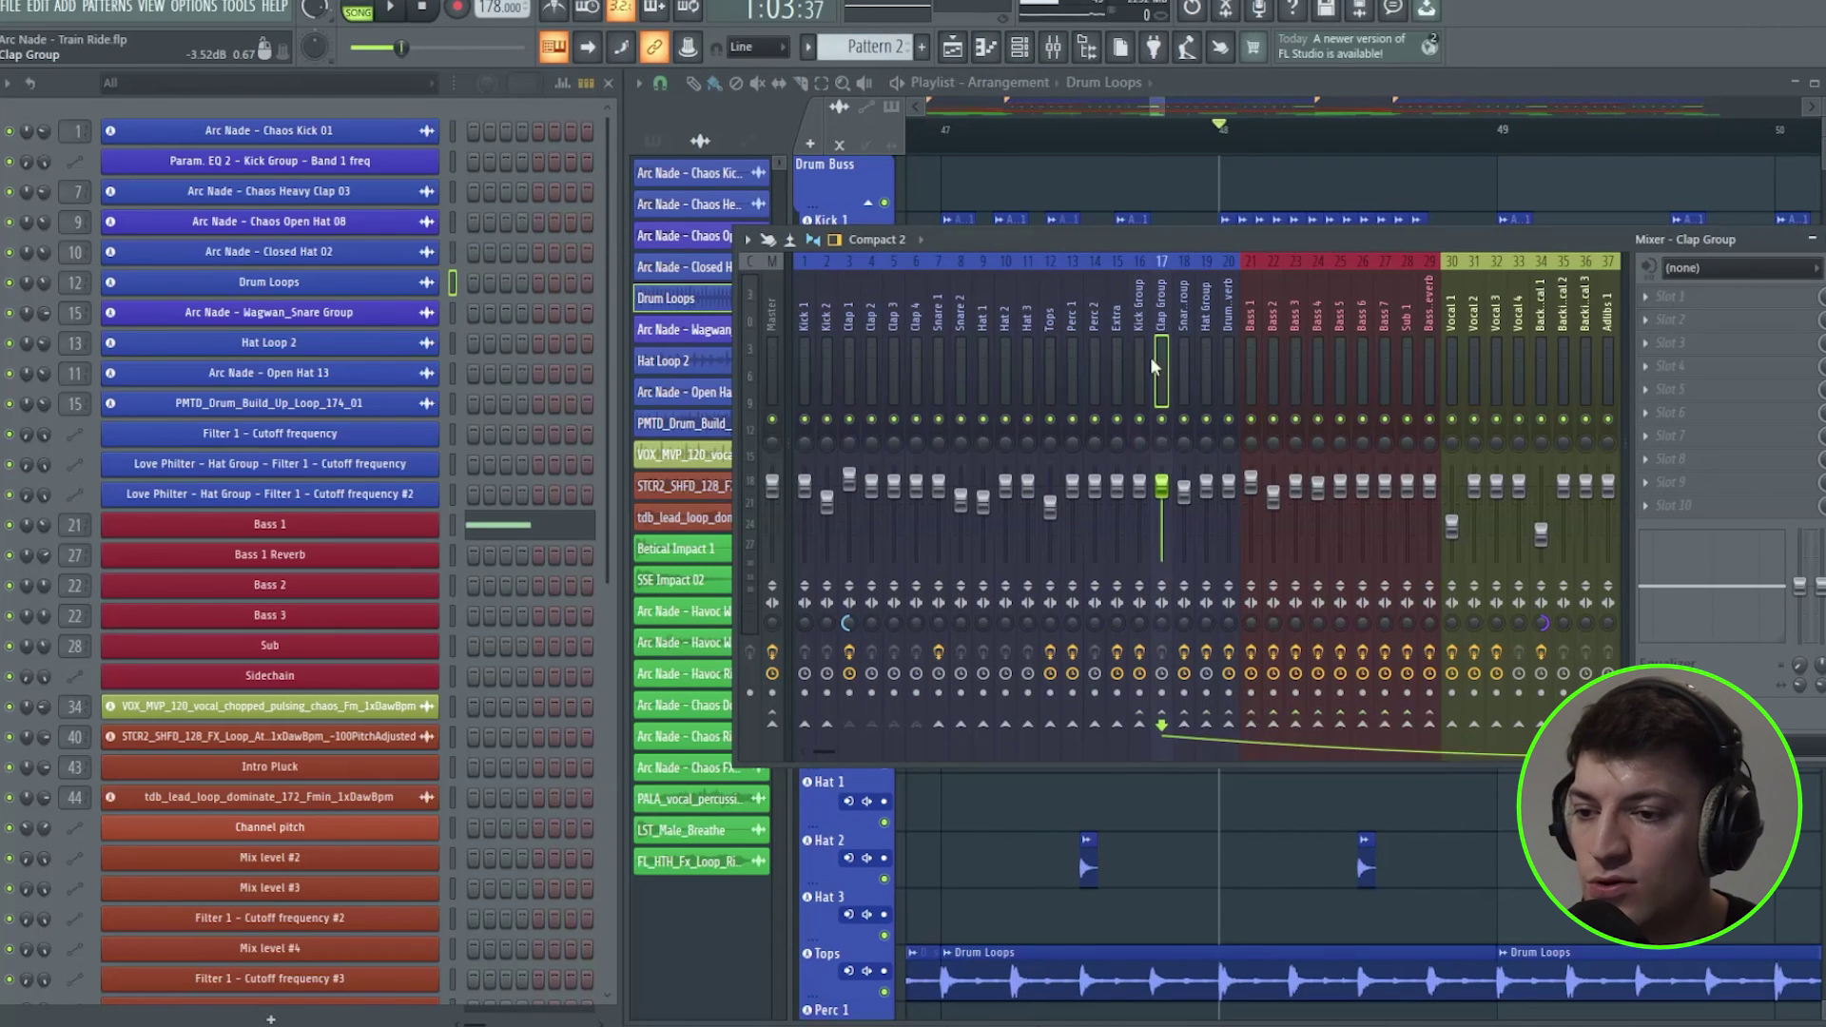
{"action": "left_click", "coordinate": [1139, 366]}
{"action": "left_click", "coordinate": [1718, 320]}
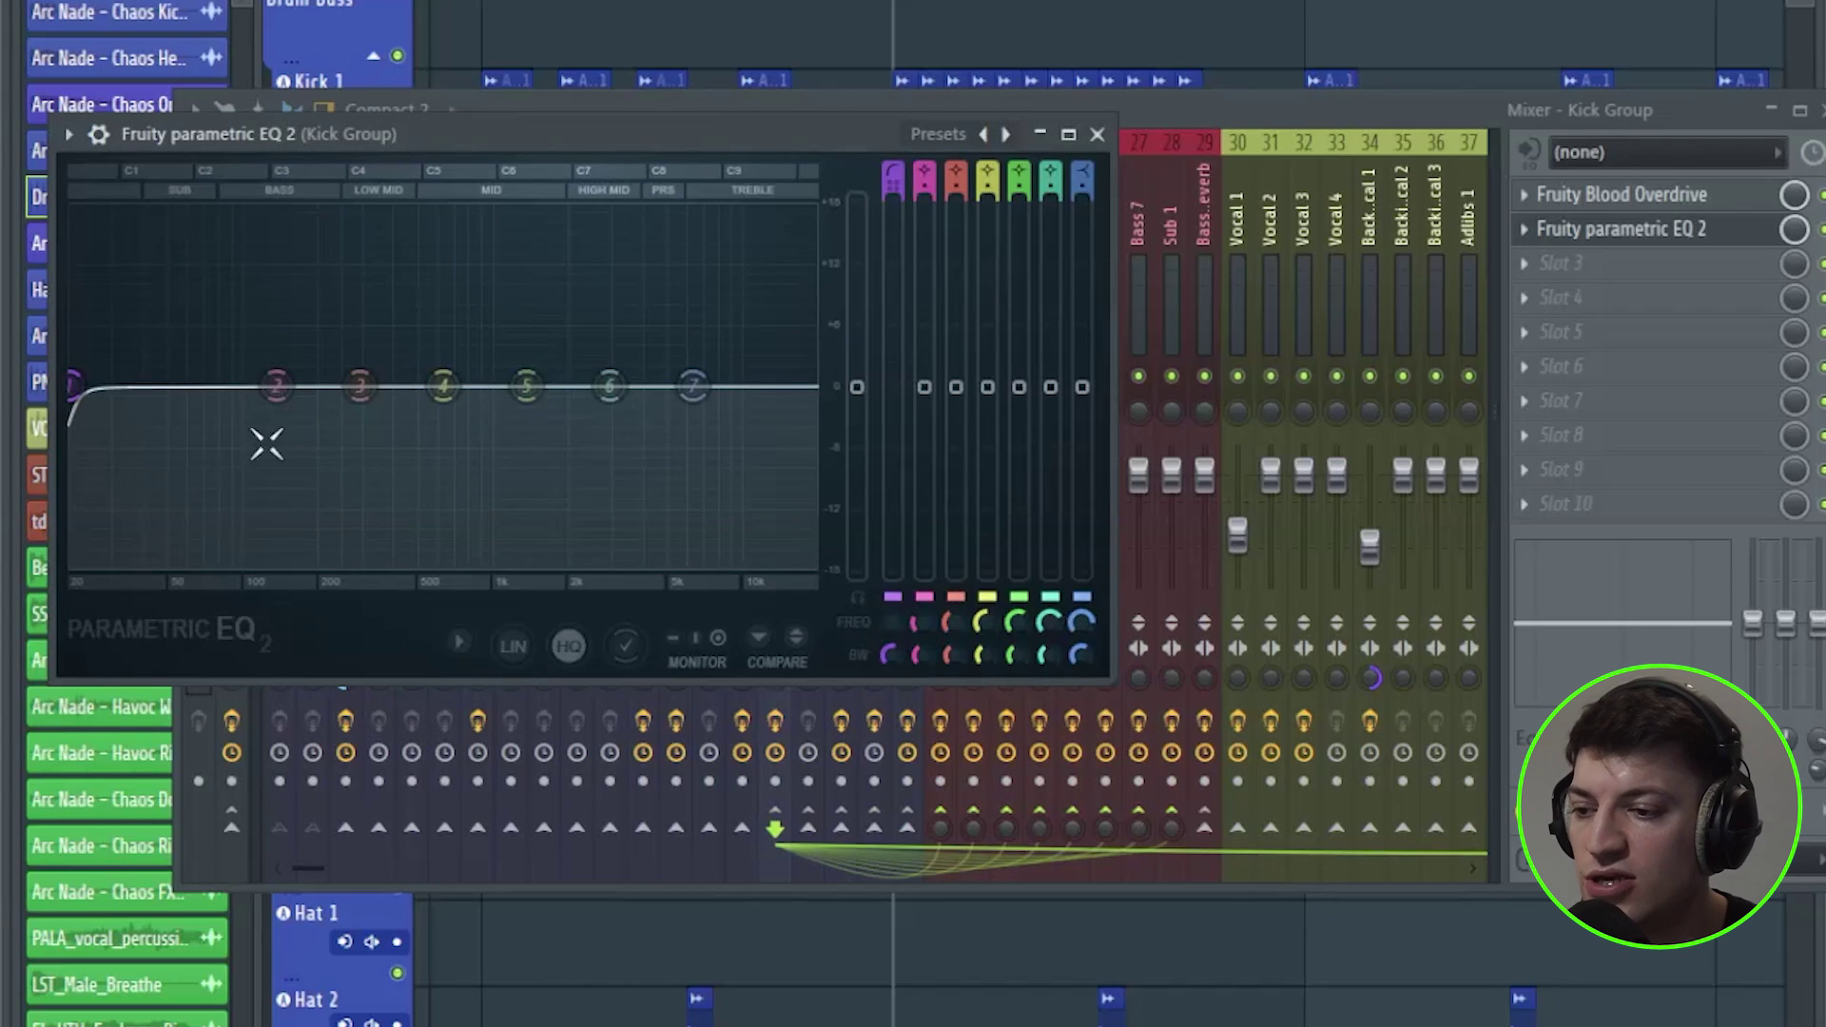
{"action": "key", "text": "space"}
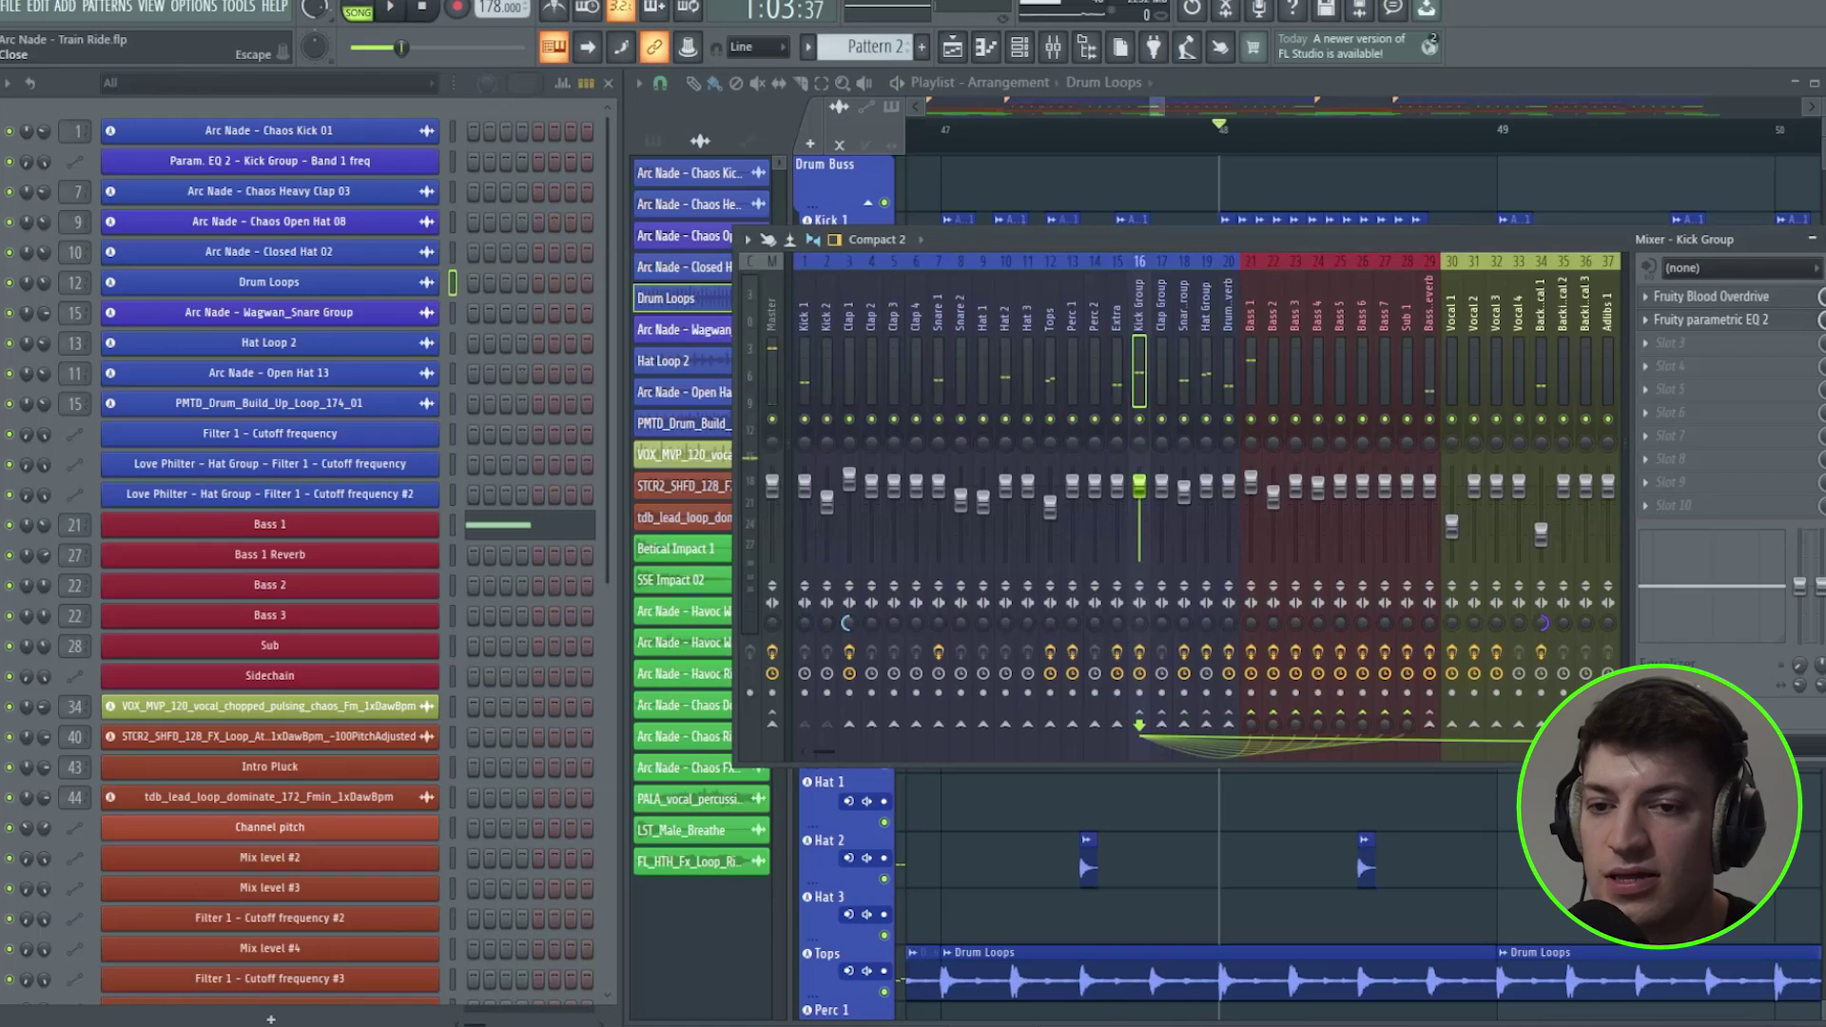
{"action": "key", "text": "F9"}
{"action": "left_click", "coordinate": [885, 272]}
{"action": "key", "text": "space"}
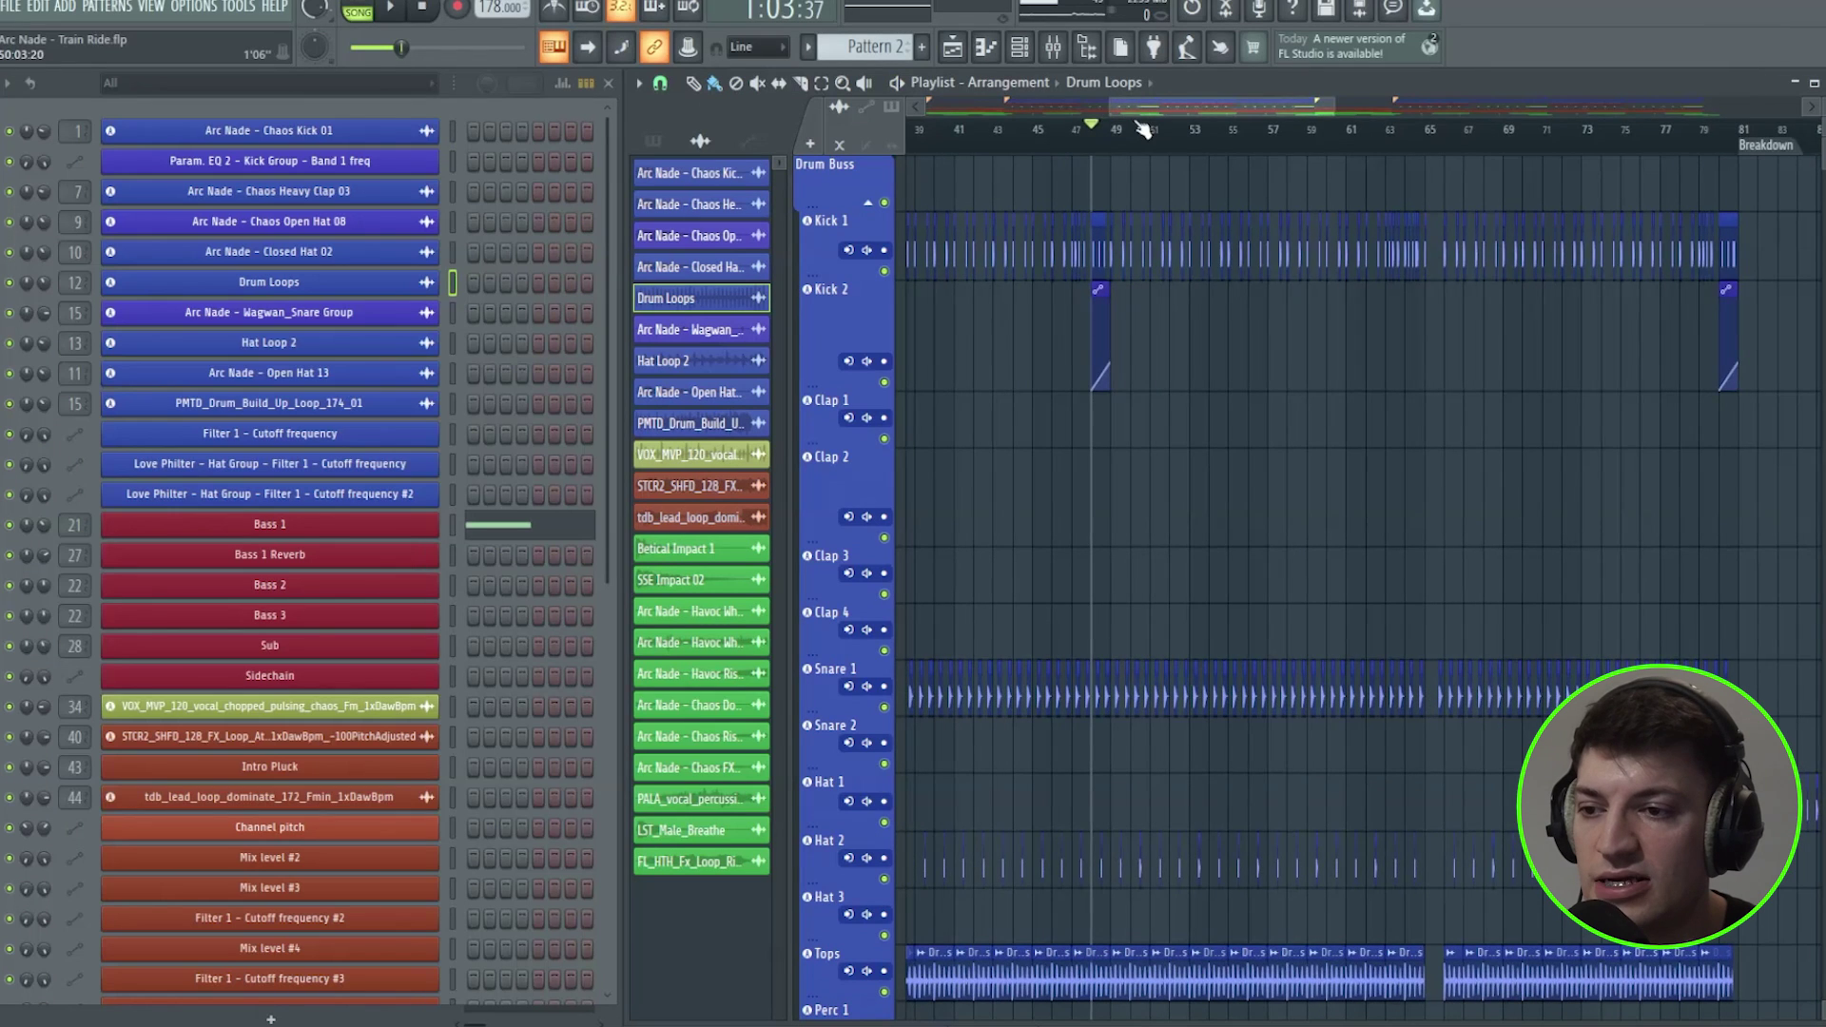
Examine the full arrangement by marking out the drop, the intro and the whole span up to bar 162
{"action": "scroll", "coordinate": [1106, 130], "scroll_direction": "left", "scroll_amount": 2}
{"action": "left_click_drag", "start_coordinate": [1092, 107], "coordinate": [928, 108]}
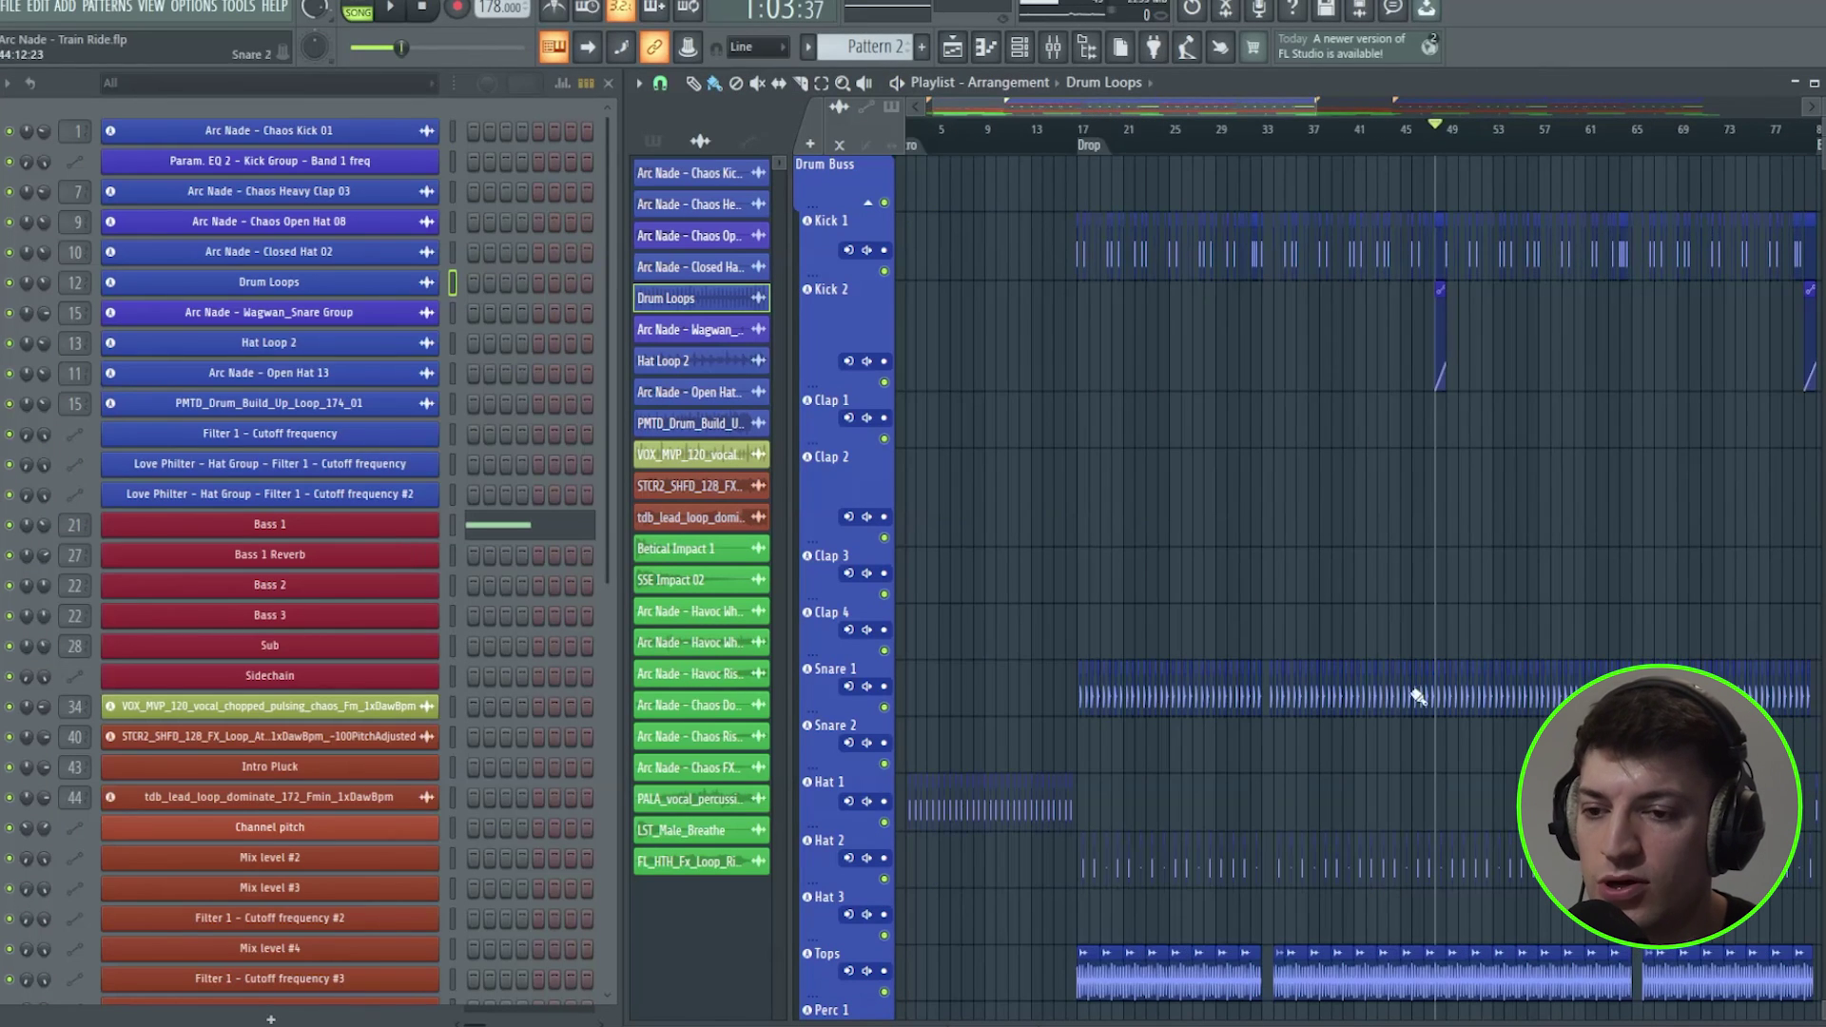
{"action": "left_click_drag", "start_coordinate": [1313, 113], "coordinate": [1604, 111]}
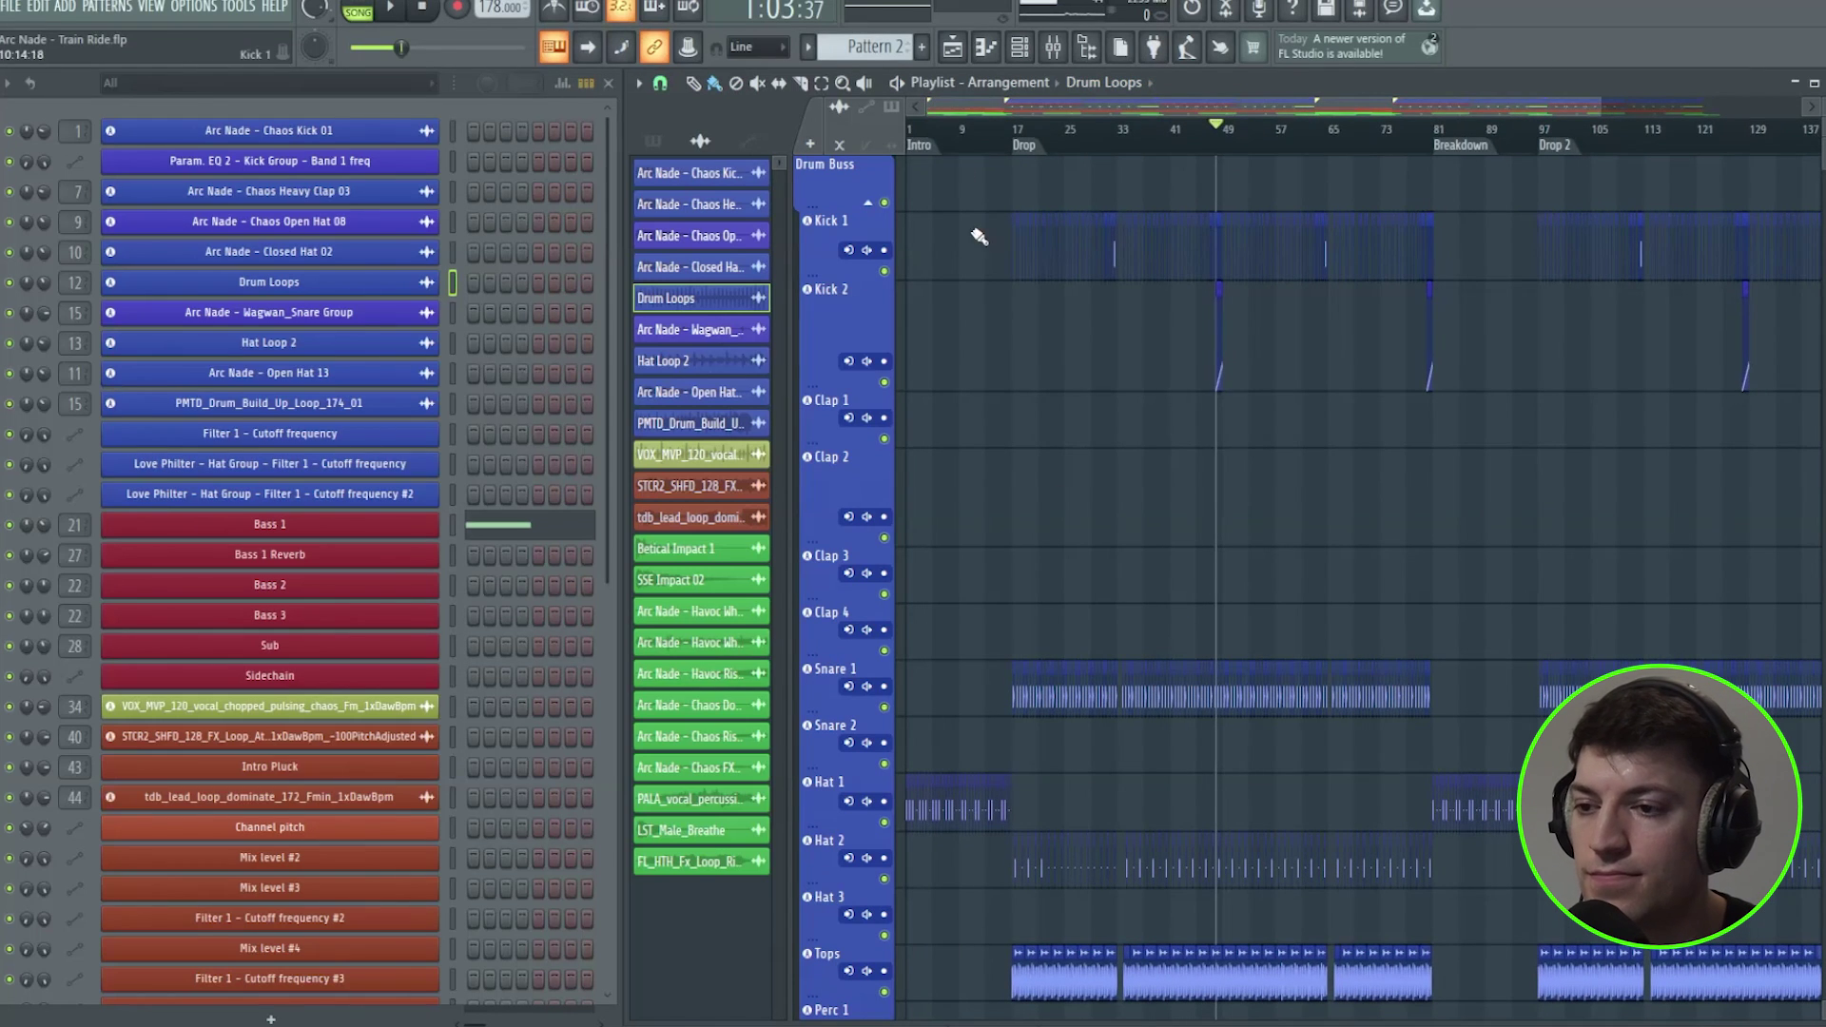
{"action": "mouse_move", "coordinate": [1012, 133]}
{"action": "left_mouse_down"}
{"action": "mouse_move", "coordinate": [1486, 190]}
{"action": "mouse_move", "coordinate": [1434, 199]}
{"action": "left_mouse_up"}
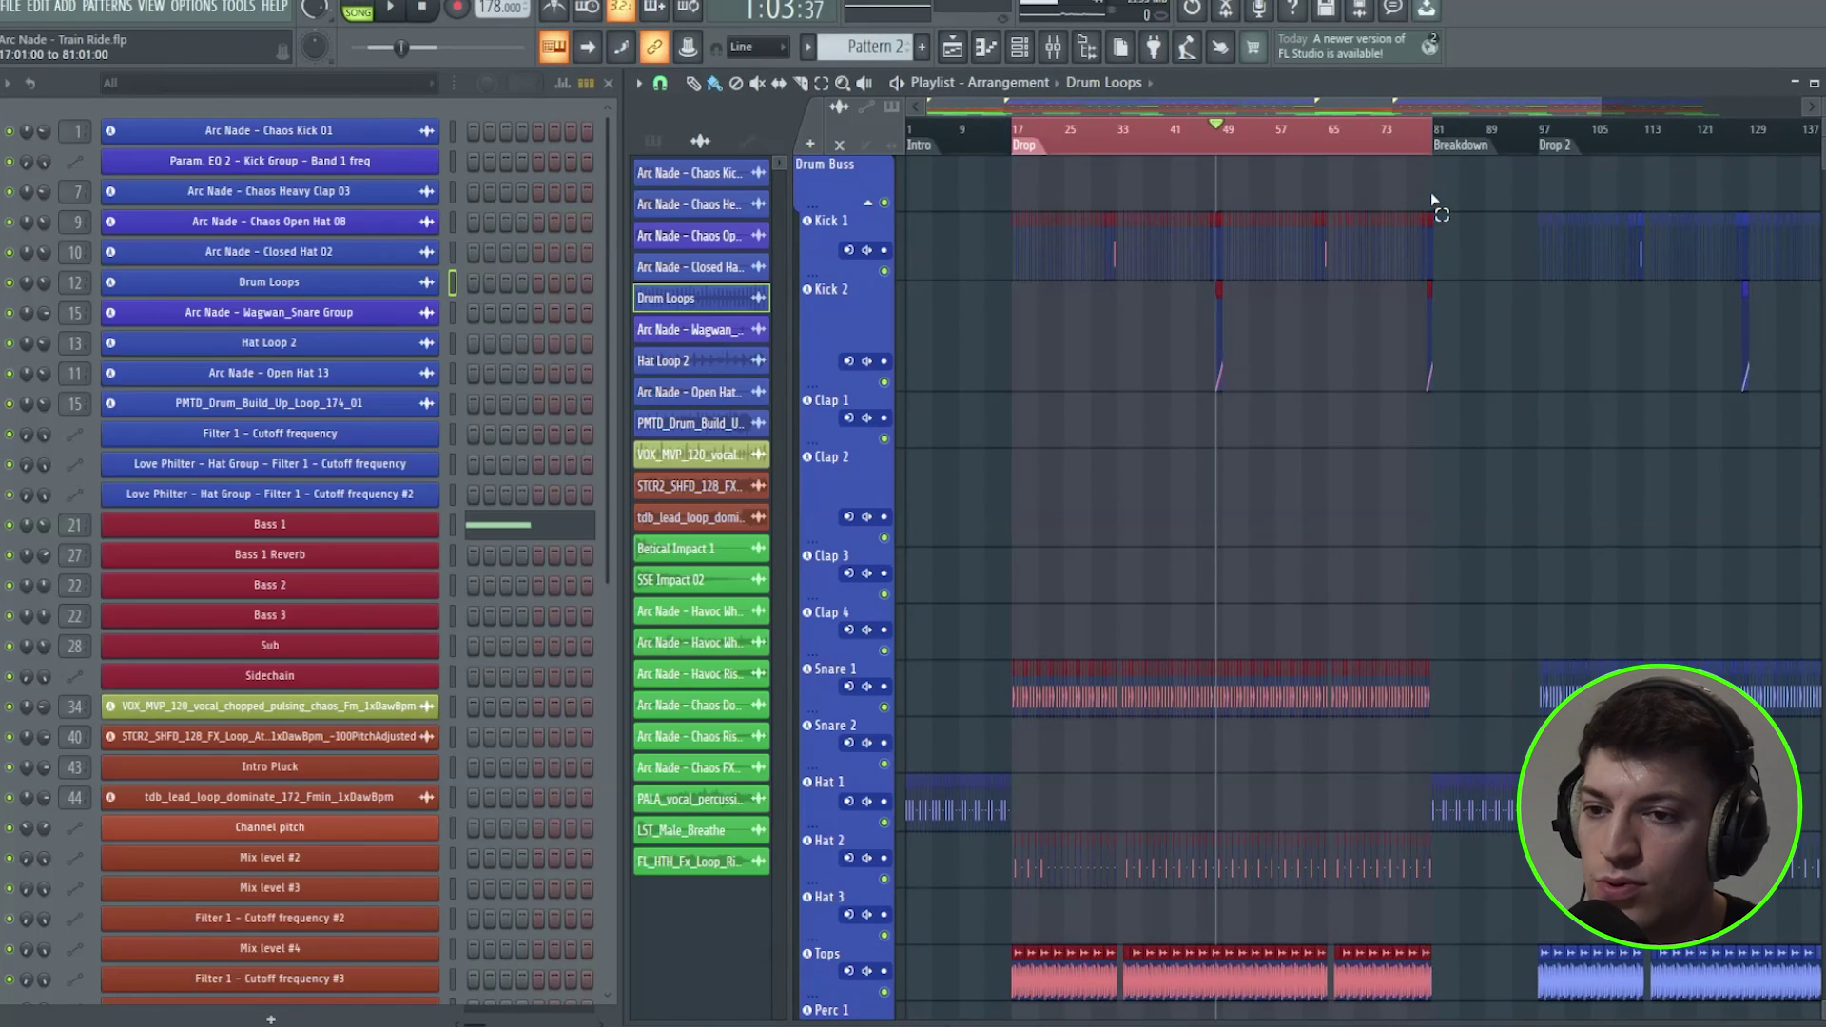
{"action": "left_click_drag", "start_coordinate": [1014, 130], "coordinate": [909, 133]}
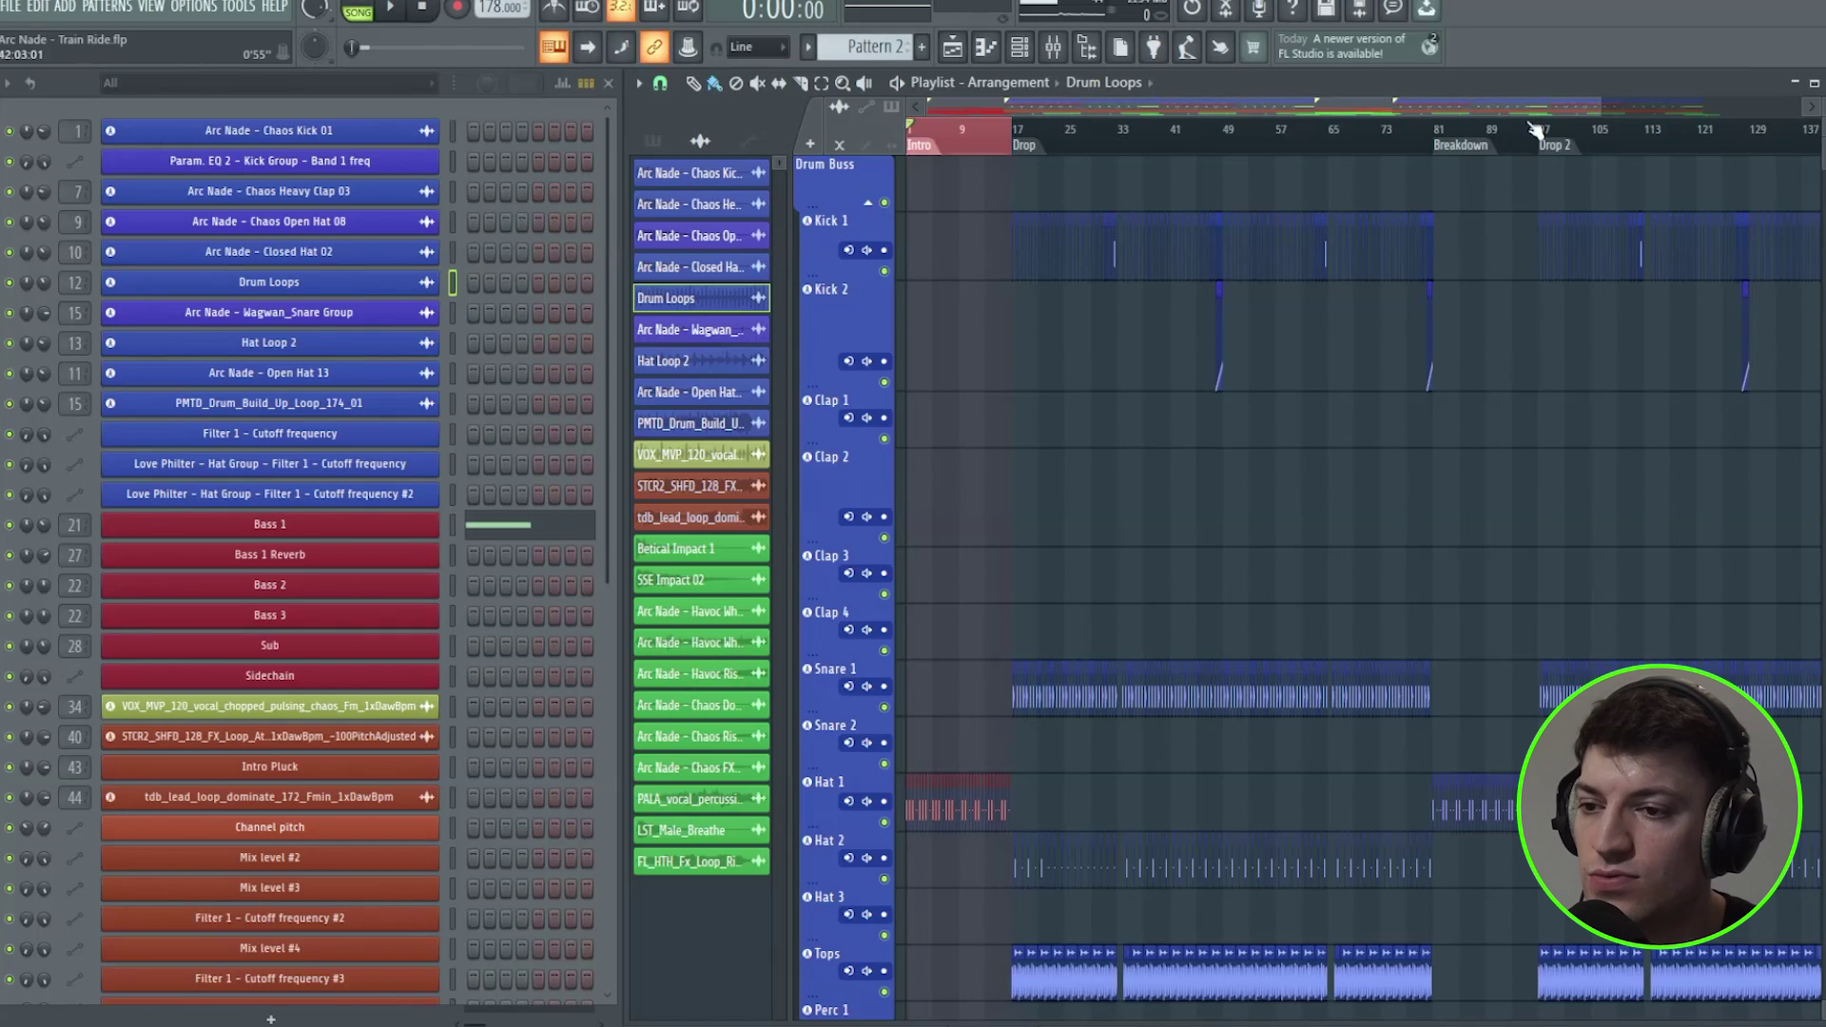
{"action": "scroll", "coordinate": [1347, 141], "scroll_direction": "down", "scroll_amount": 2}
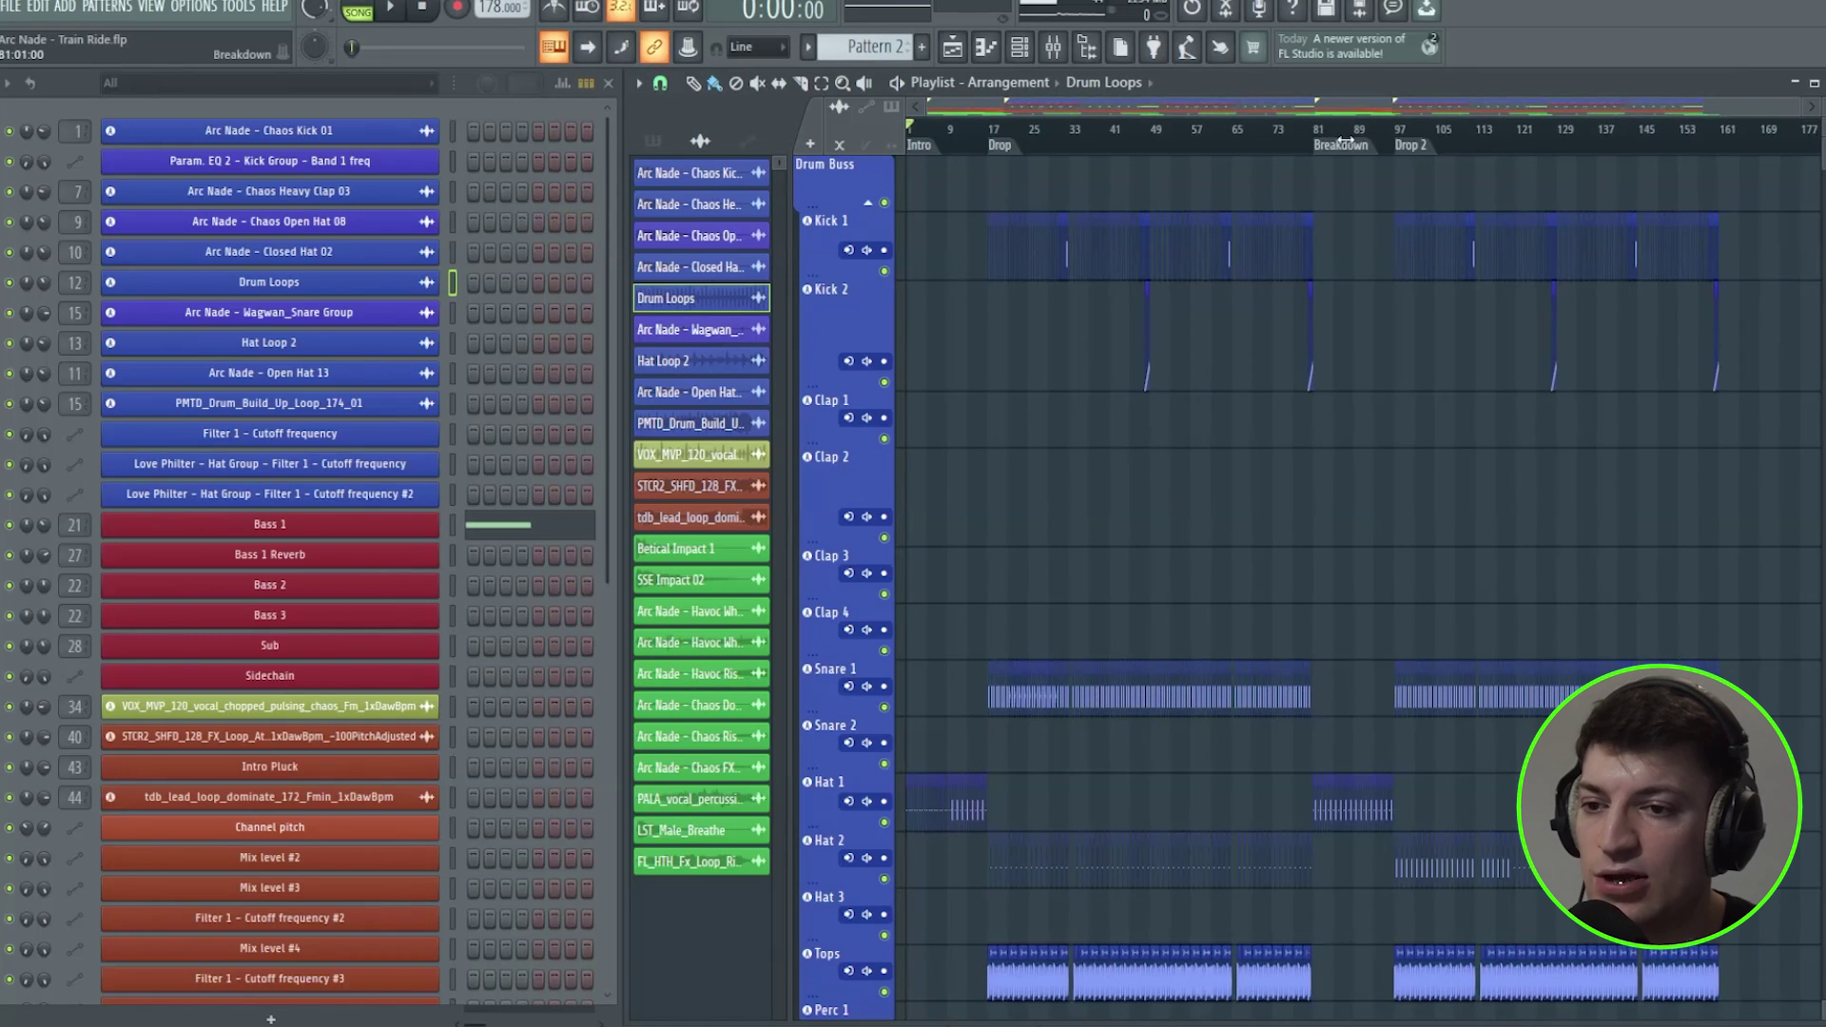
{"action": "left_click_drag", "start_coordinate": [1716, 133], "coordinate": [476, 179]}
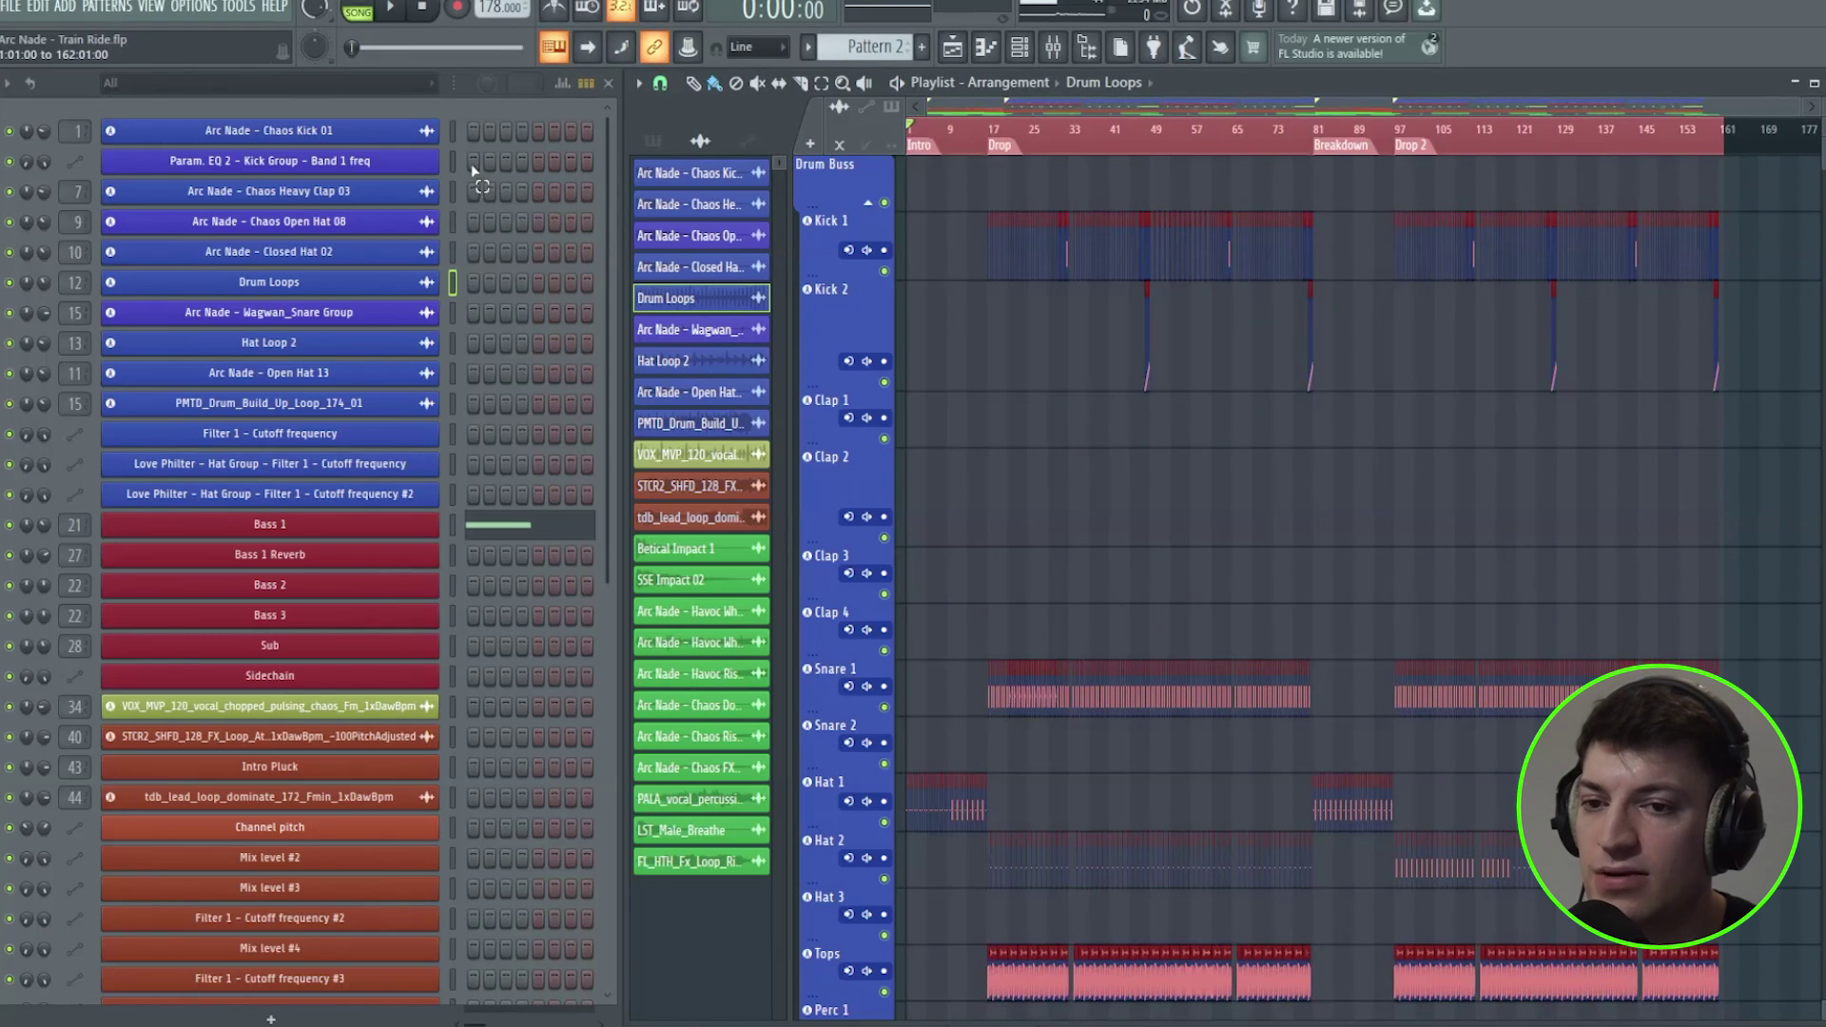
Clear the time selection and set the playhead to the start of the drop at bar 17 above the bass tracks
{"action": "left_click", "coordinate": [993, 142], "text": "ctrl"}
{"action": "scroll", "coordinate": [993, 142], "scroll_direction": "up", "scroll_amount": 2}
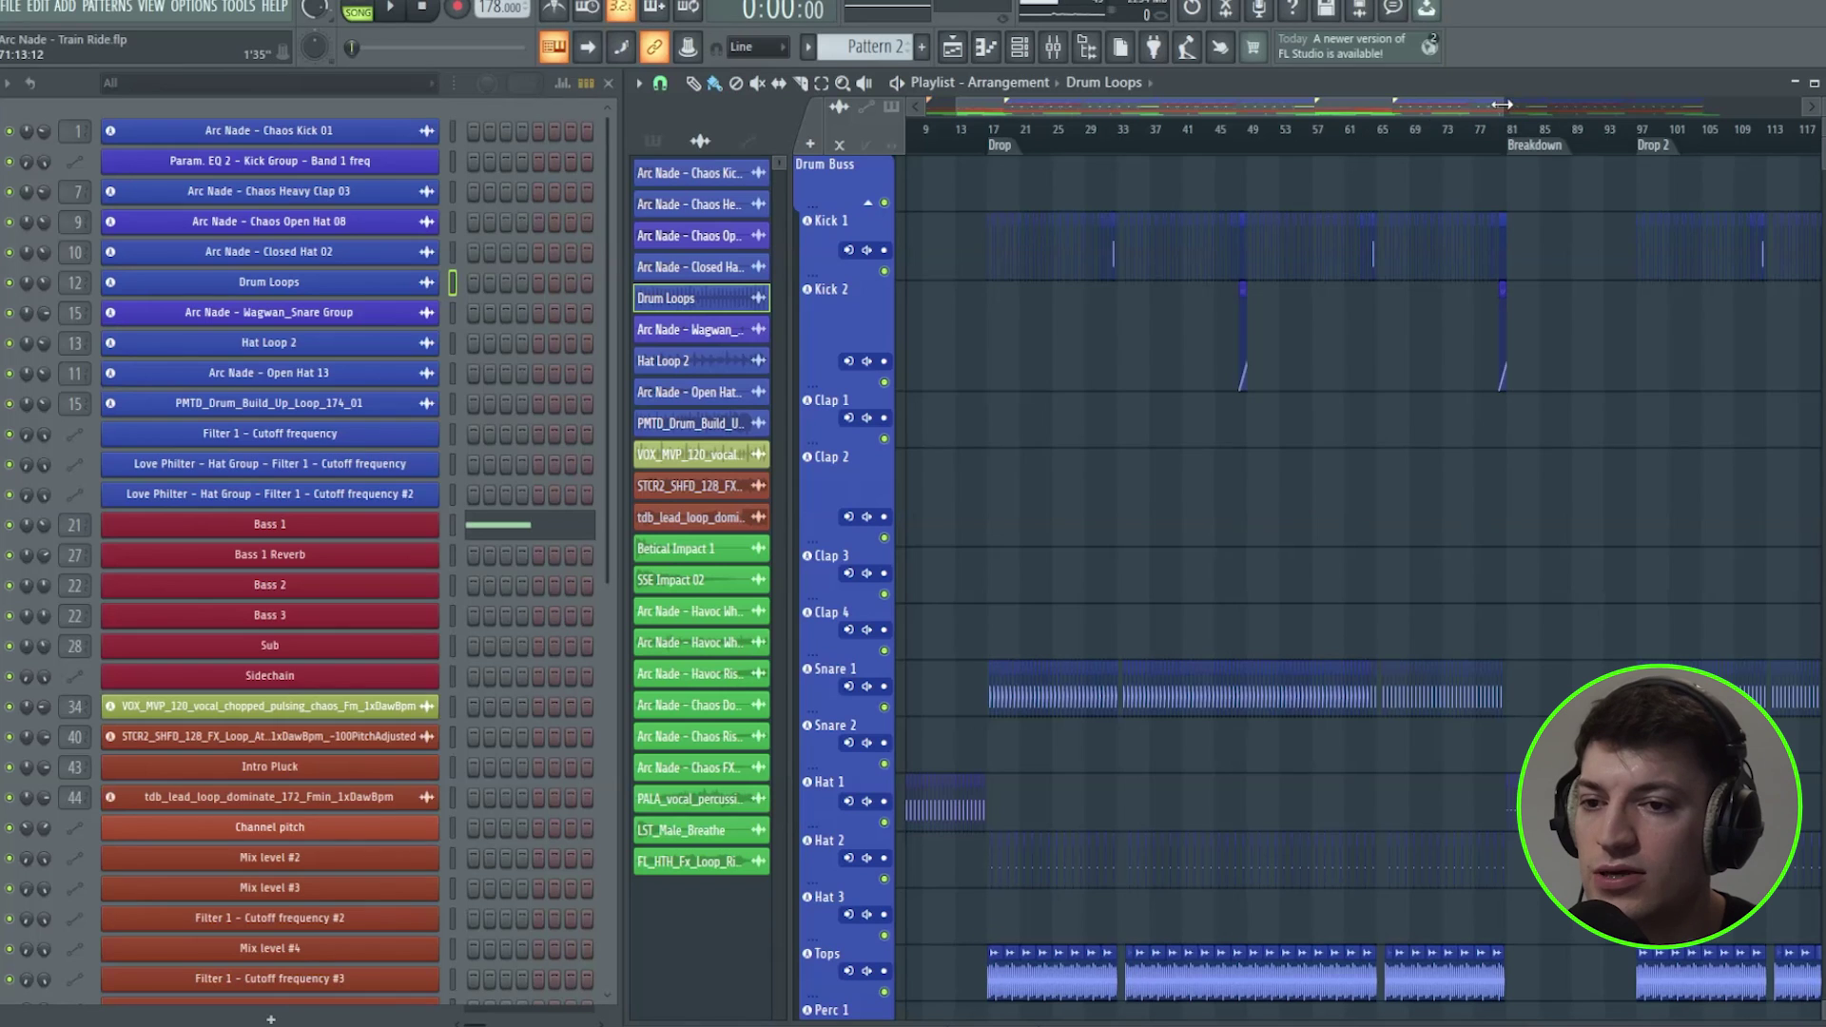
{"action": "left_click_drag", "start_coordinate": [1502, 105], "coordinate": [1237, 131]}
{"action": "scroll", "coordinate": [1170, 120], "scroll_direction": "up", "scroll_amount": 3}
{"action": "scroll", "coordinate": [1200, 191], "scroll_direction": "down", "scroll_amount": 5}
{"action": "scroll", "coordinate": [1210, 148], "scroll_direction": "up", "scroll_amount": 2}
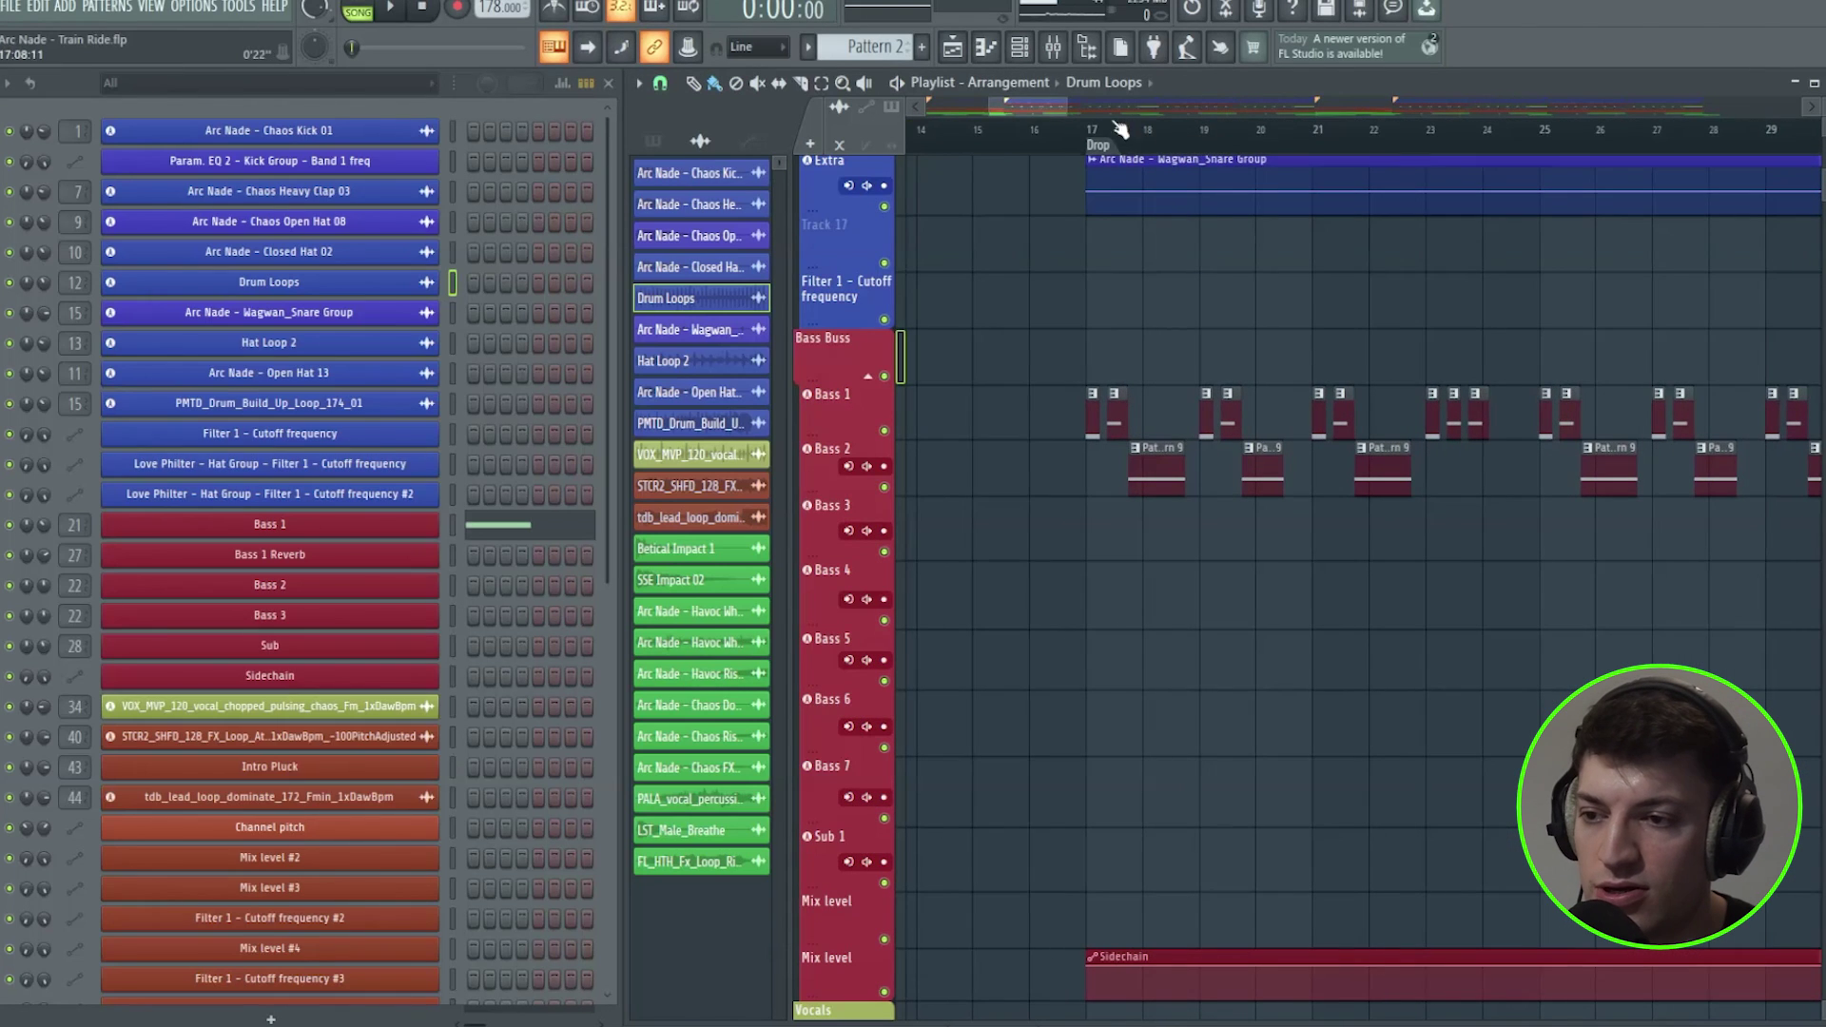
{"action": "left_click", "coordinate": [1121, 129]}
{"action": "scroll", "coordinate": [1120, 129], "scroll_direction": "up", "scroll_amount": 3}
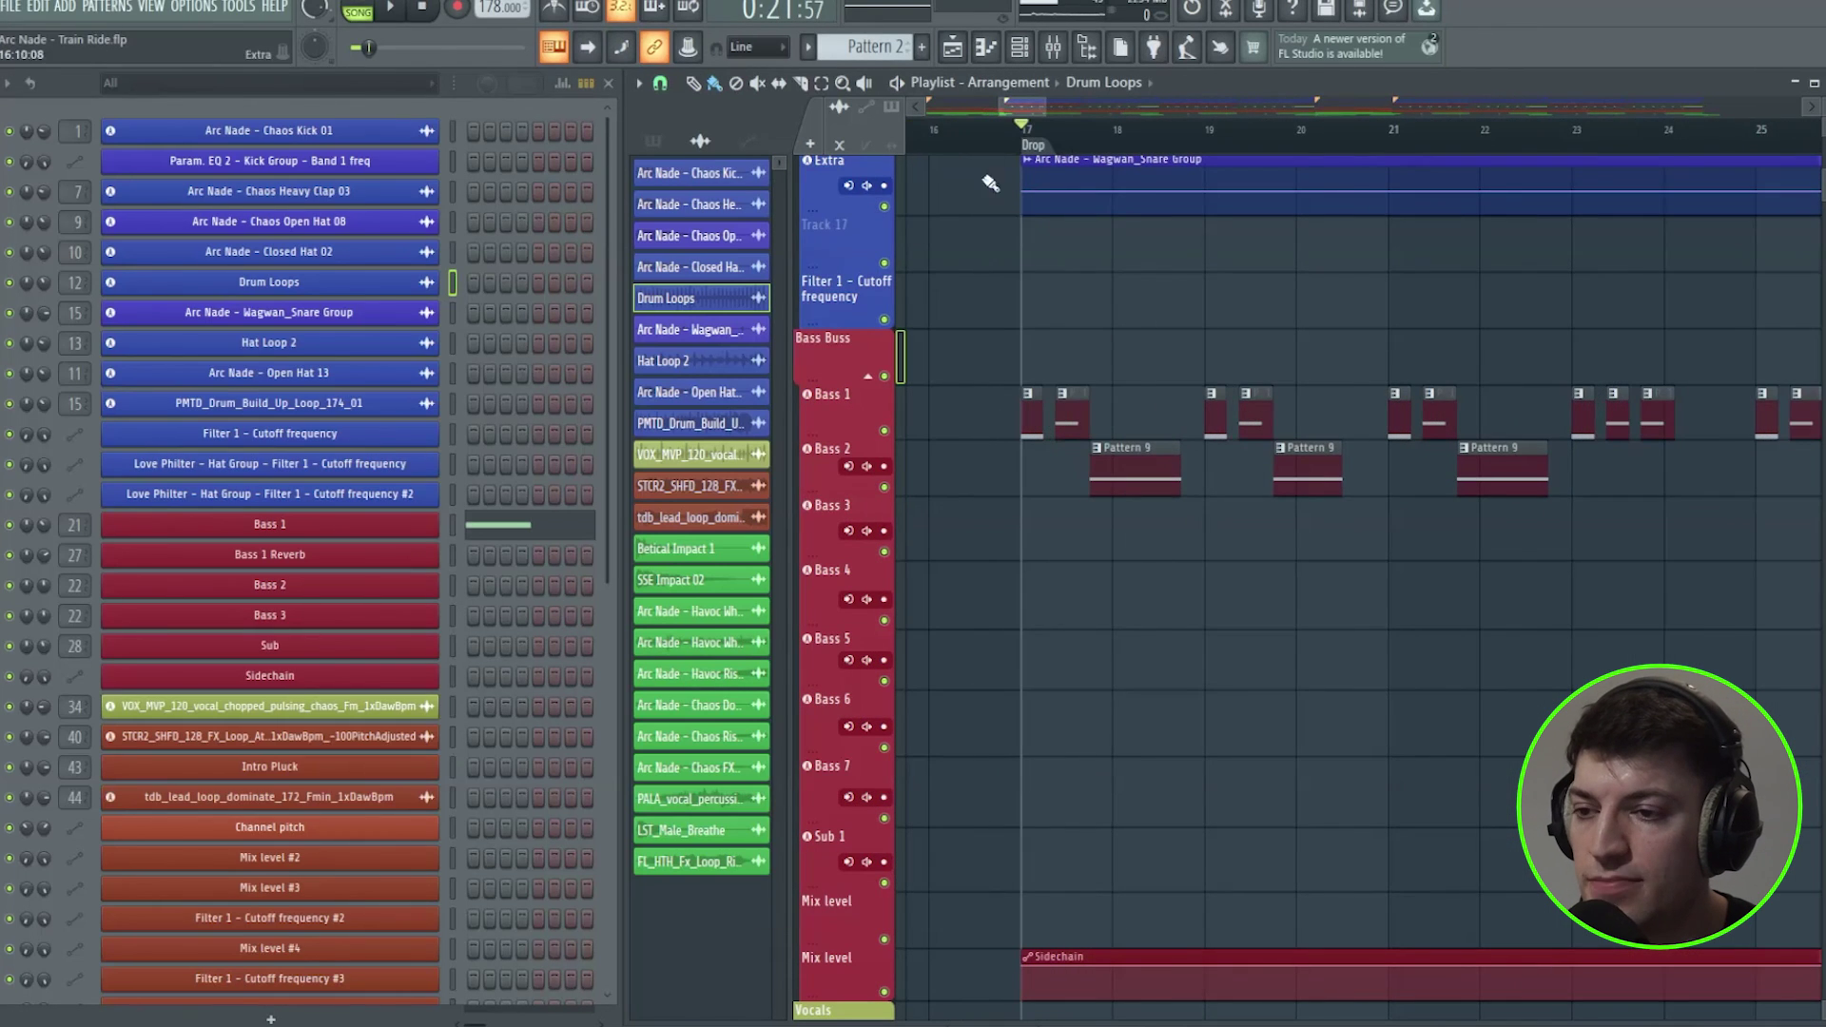
{"action": "left_click_drag", "start_coordinate": [1045, 101], "coordinate": [1065, 101]}
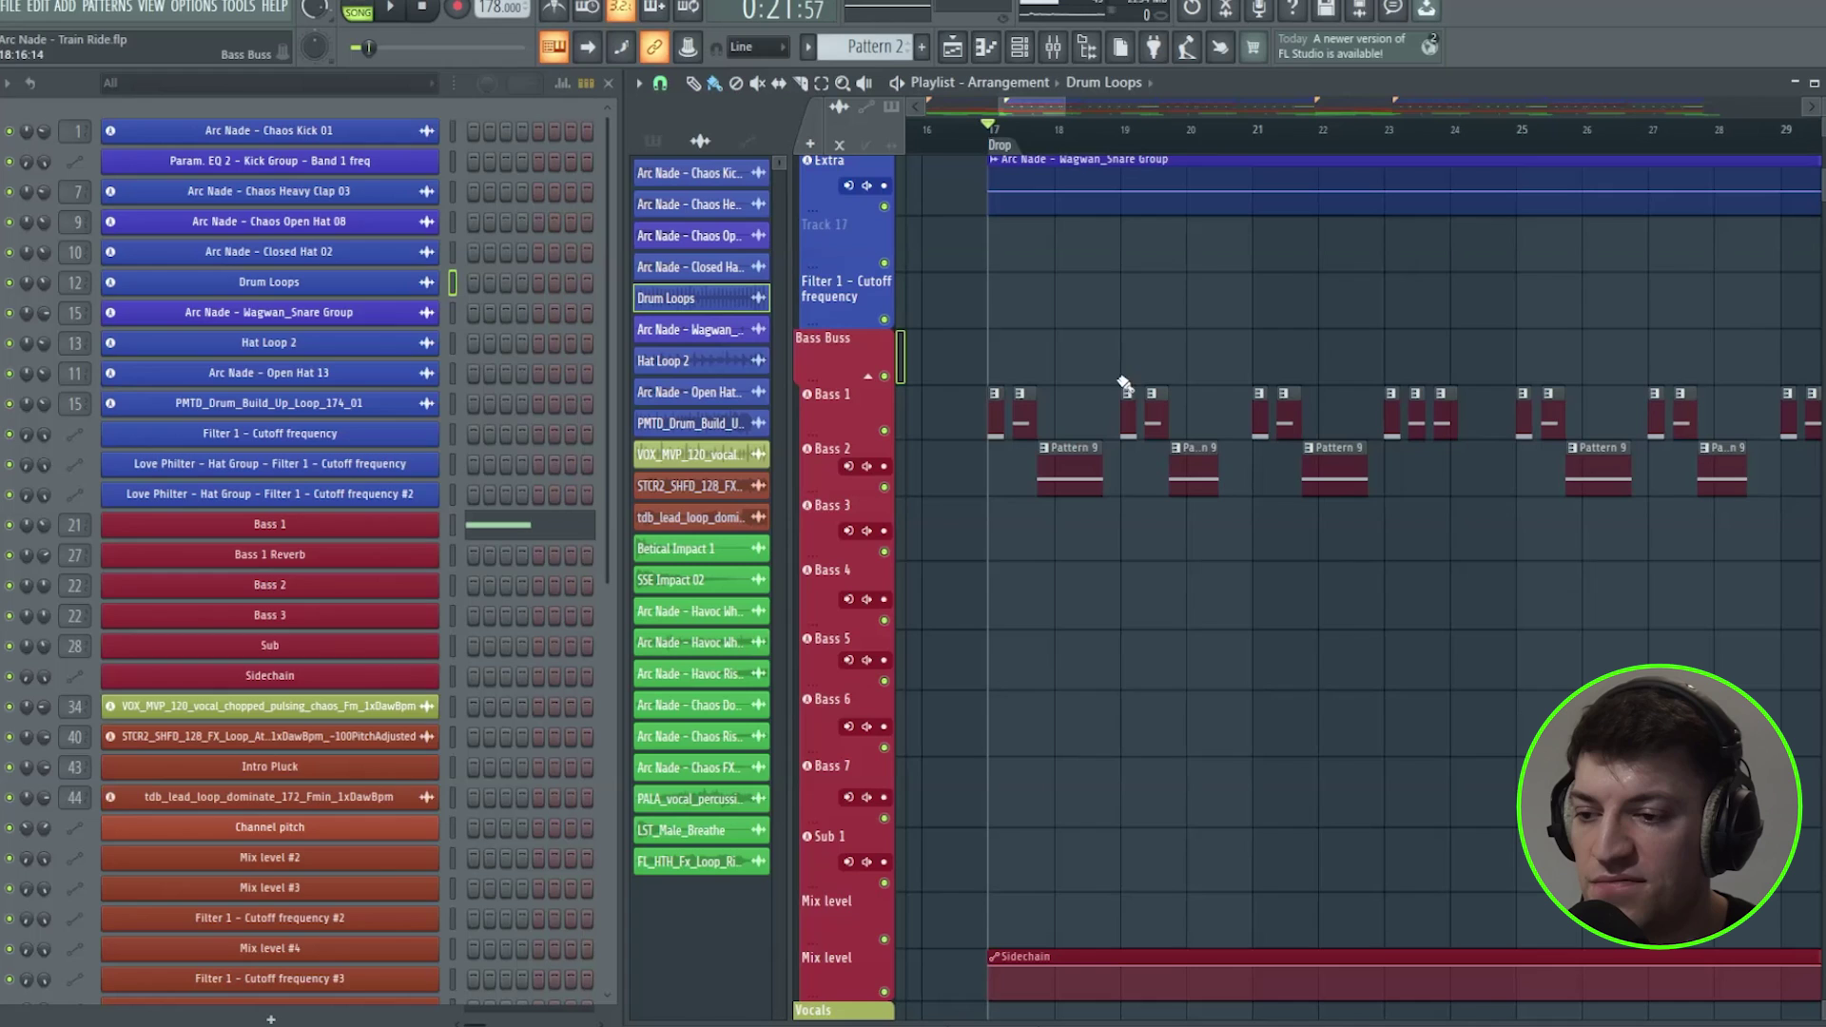
Examine the Pattern 4, Pattern 1 and Pattern 9 clips on Bass 1 and Bass 2 and play the bassline from bars 17 and 49
{"action": "left_click", "coordinate": [995, 433]}
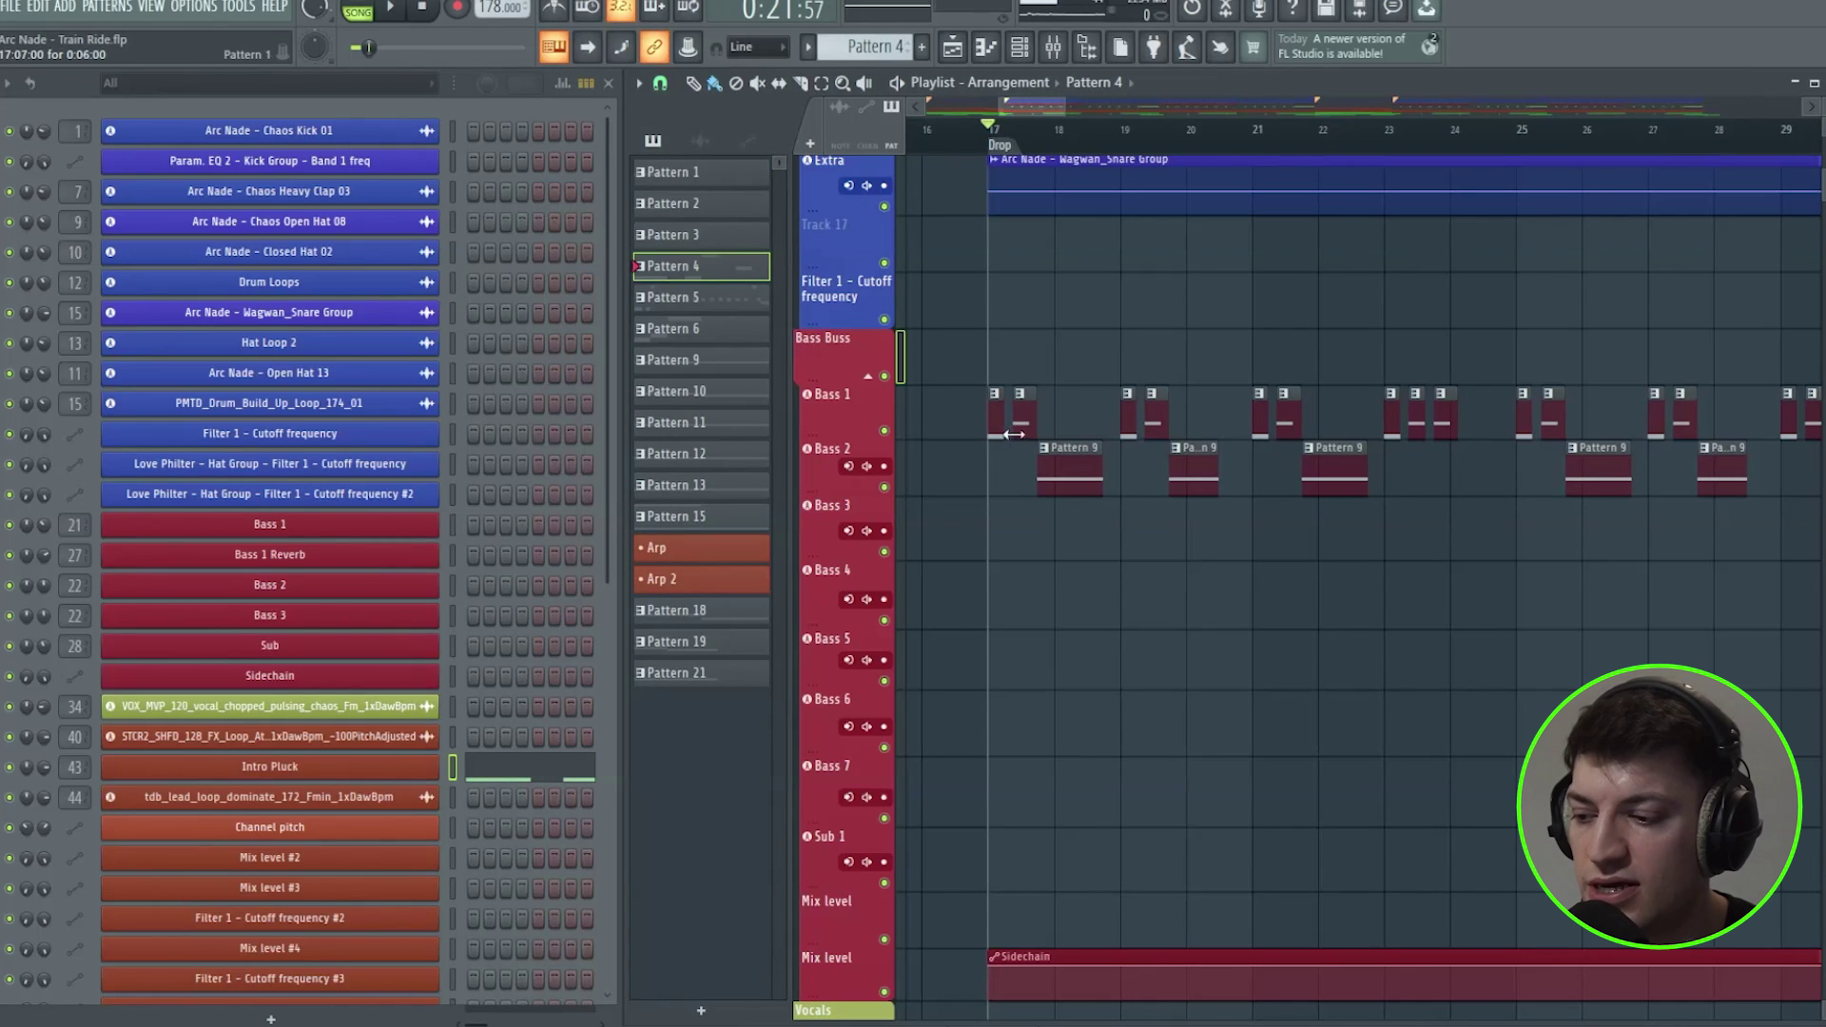
{"action": "left_click", "coordinate": [1023, 423]}
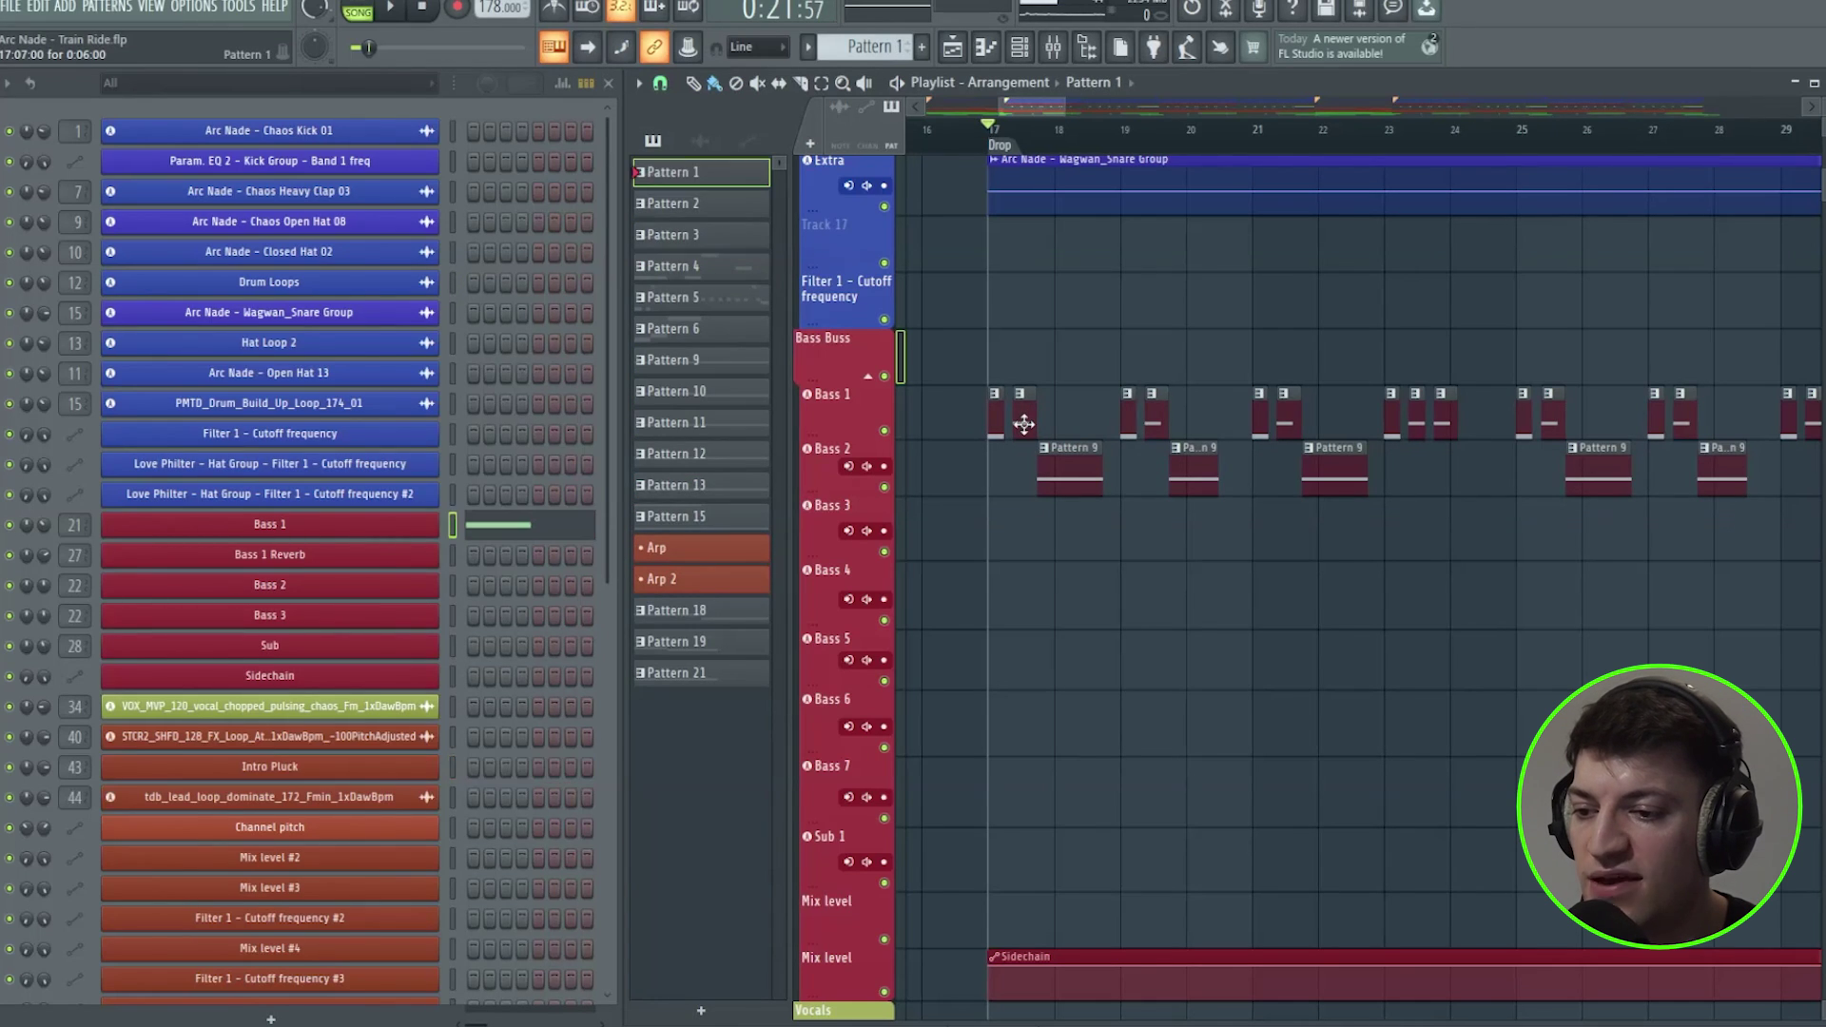
{"action": "left_click", "coordinate": [1068, 476]}
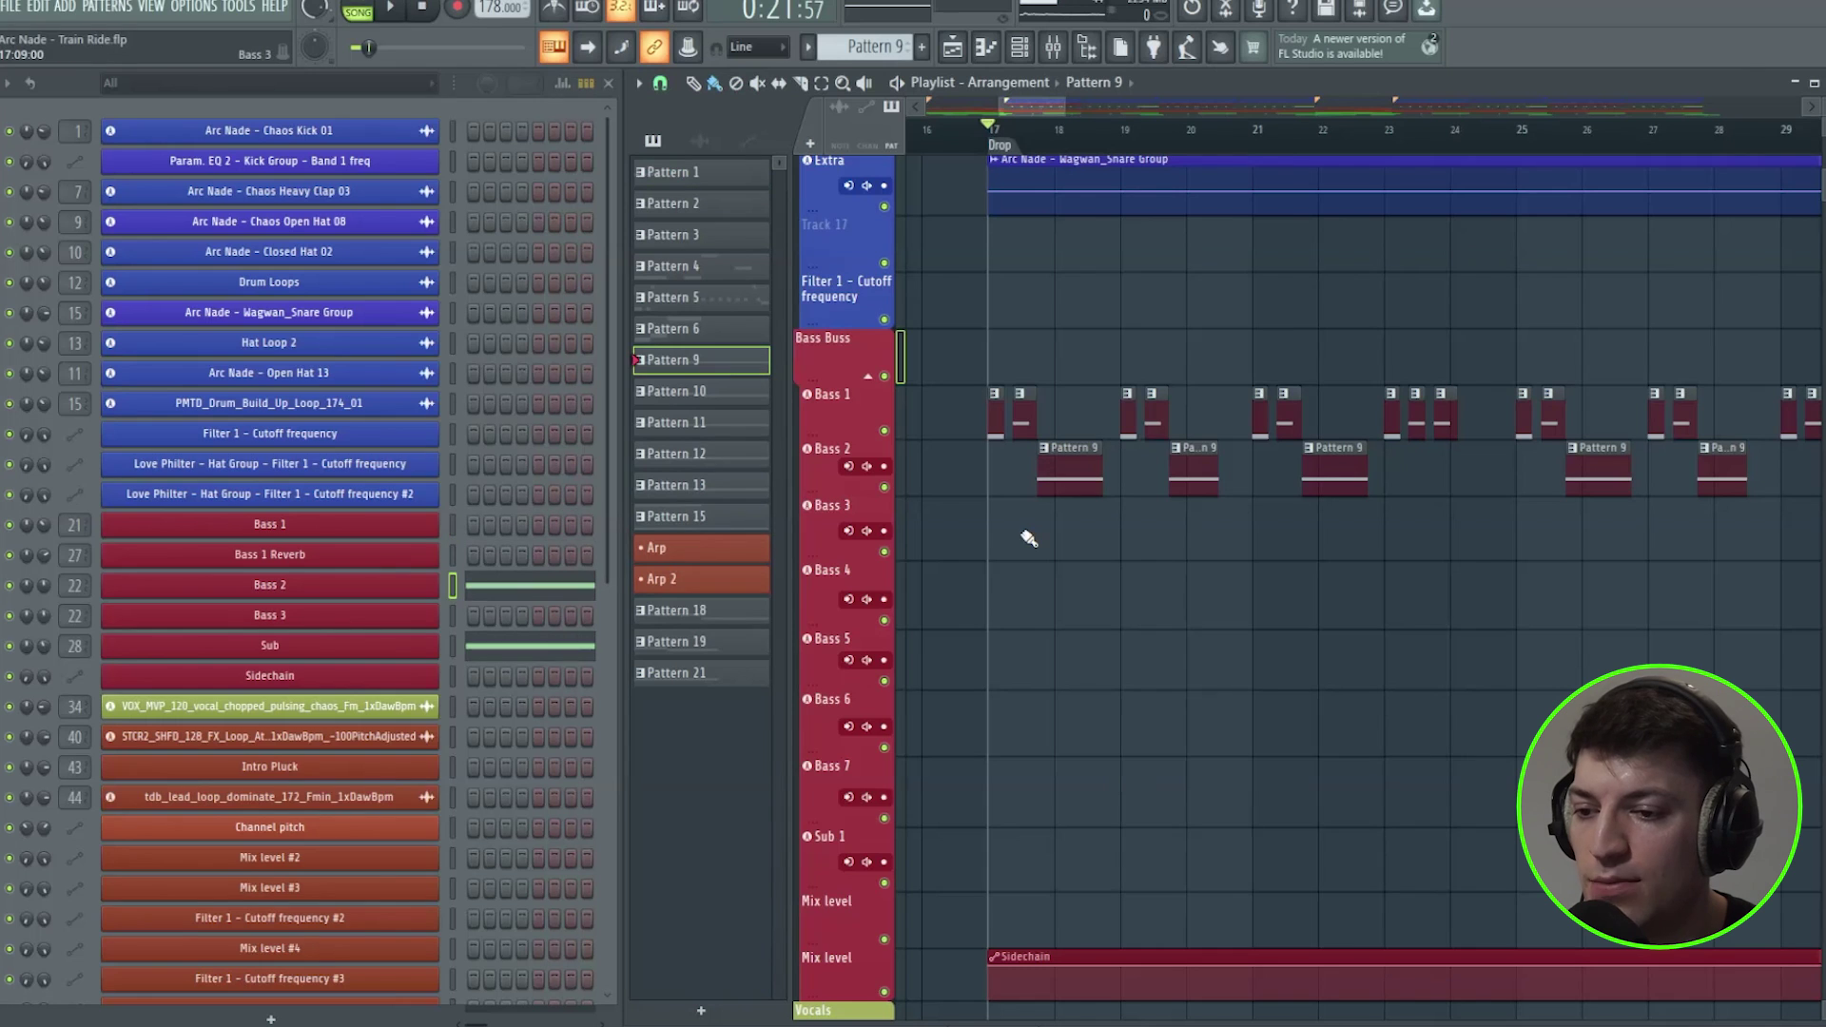
{"action": "key", "text": "space"}
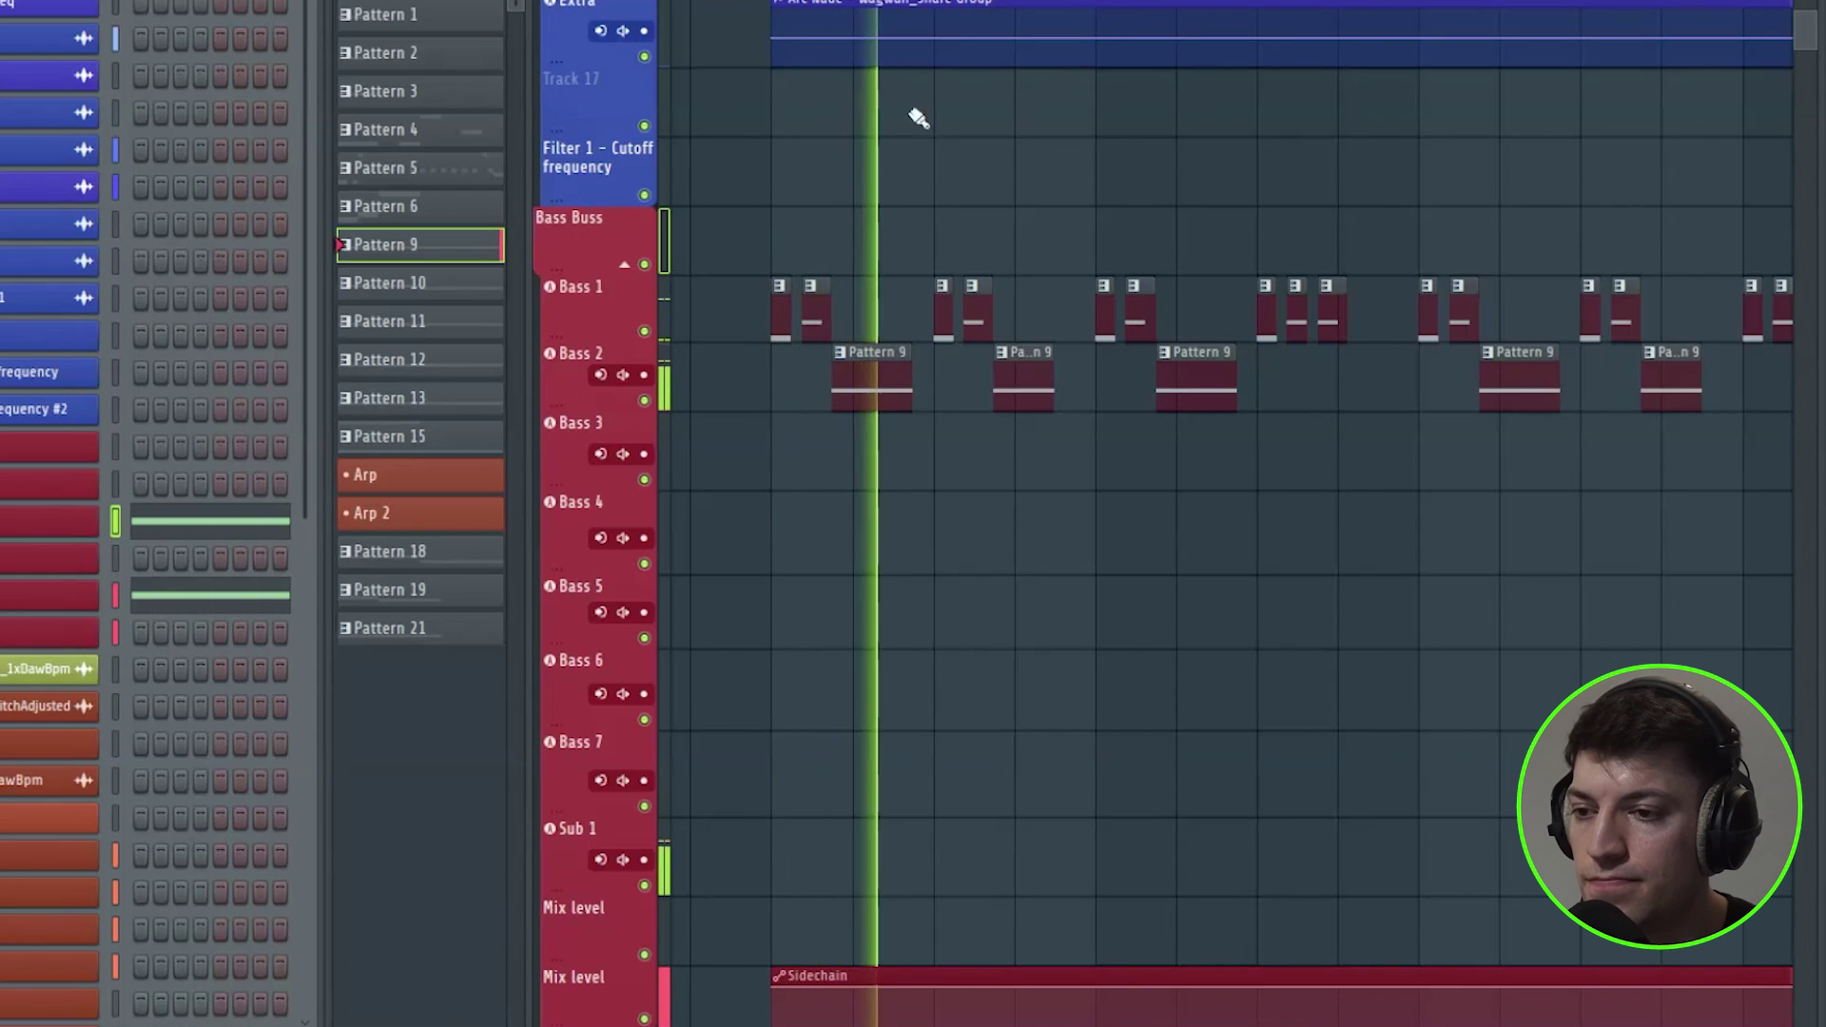
{"action": "key", "text": "space"}
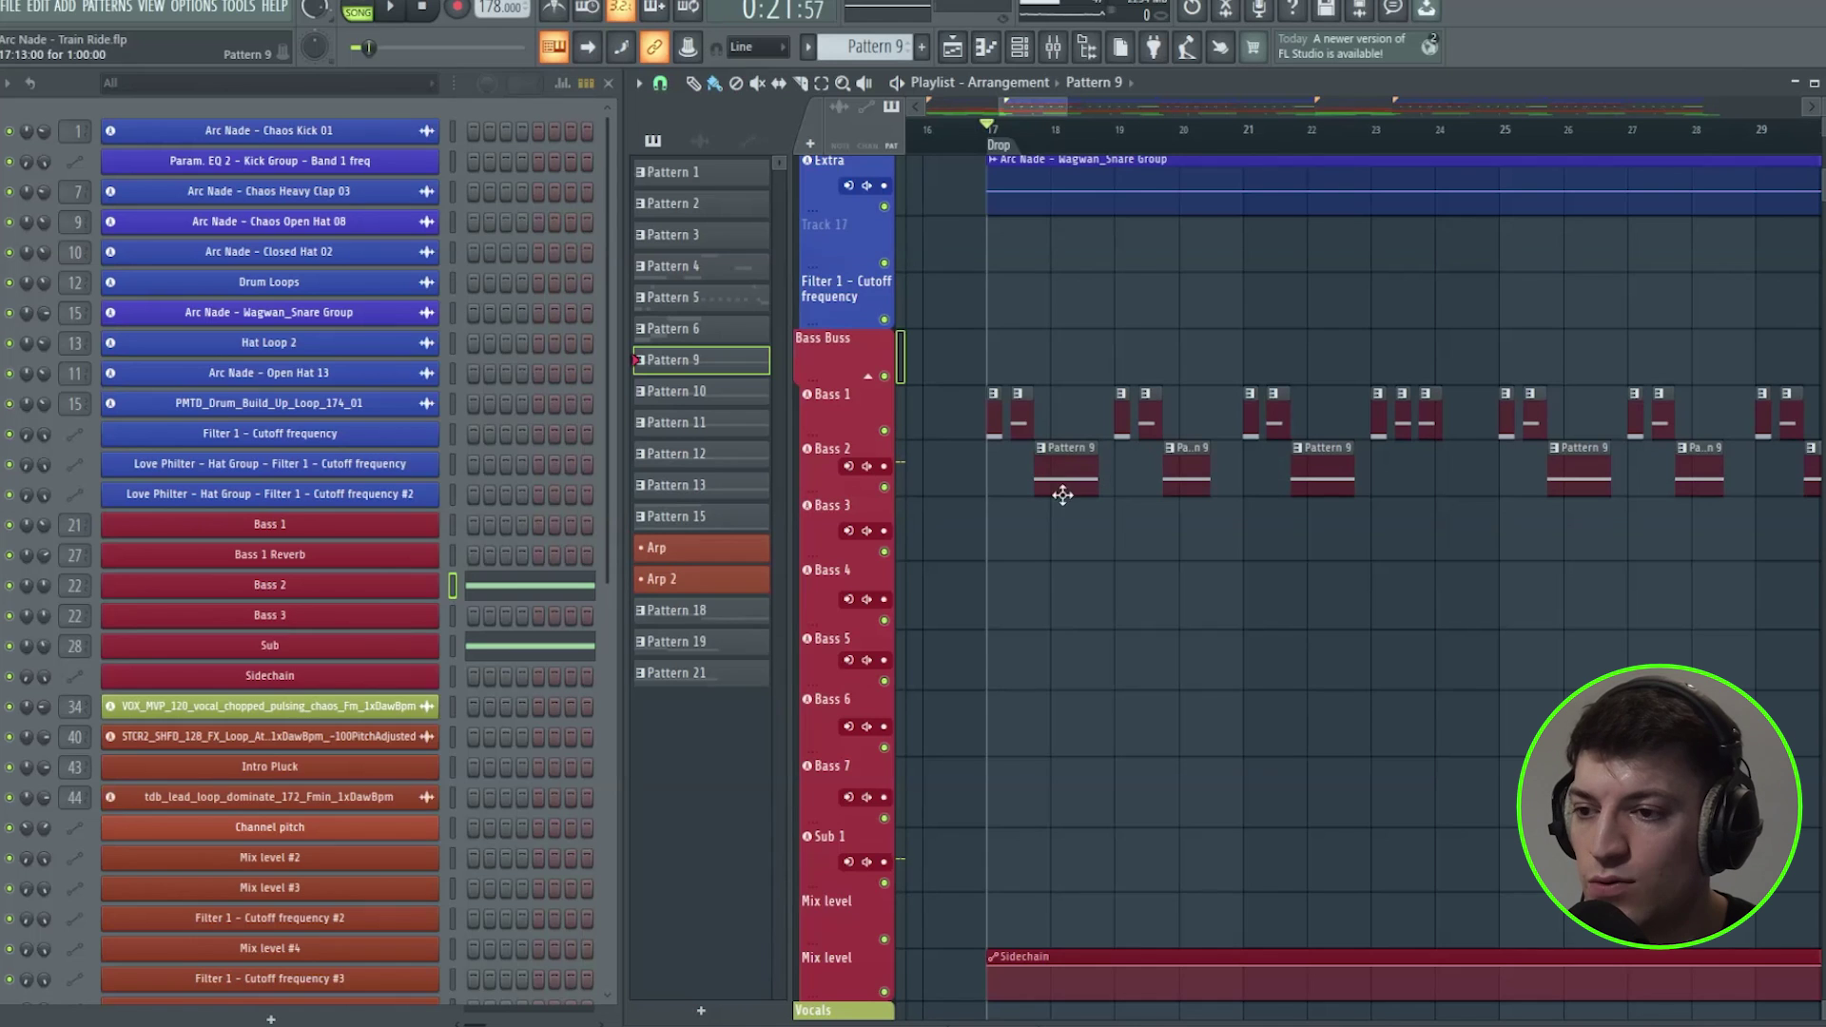
{"action": "left_click_drag", "start_coordinate": [1059, 107], "coordinate": [1181, 135]}
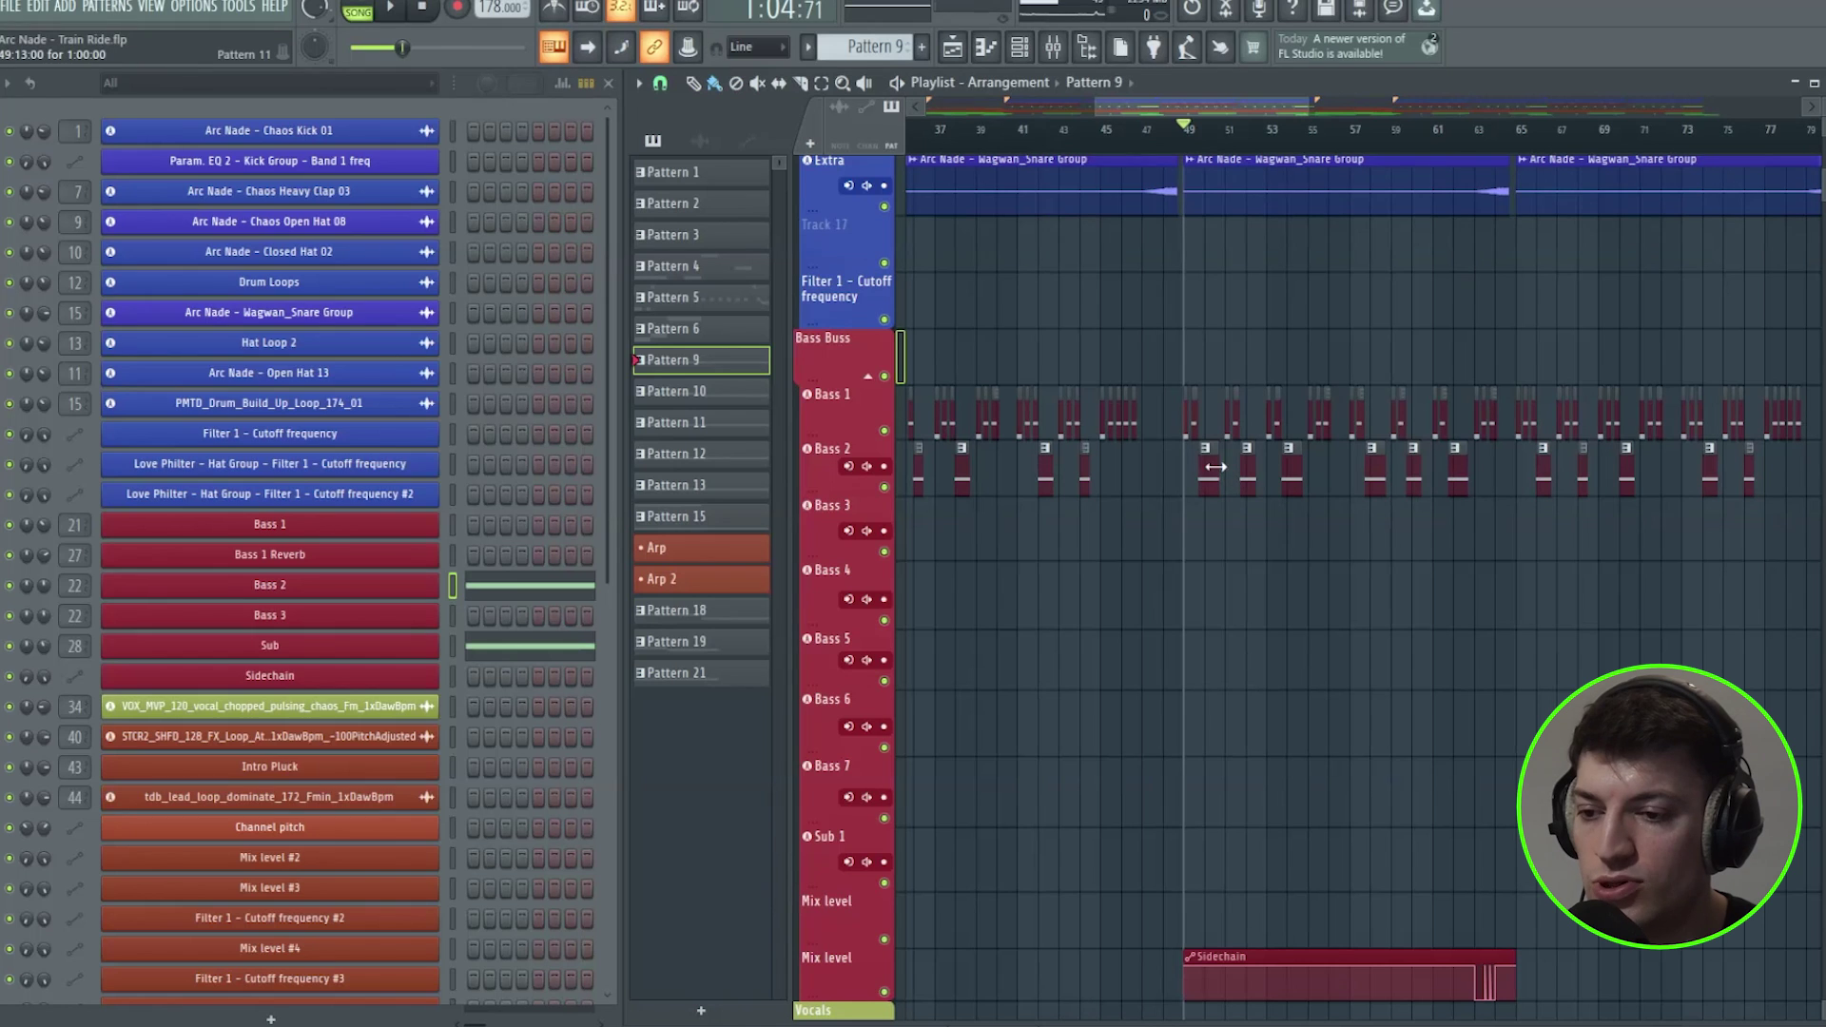
{"action": "key", "text": "space"}
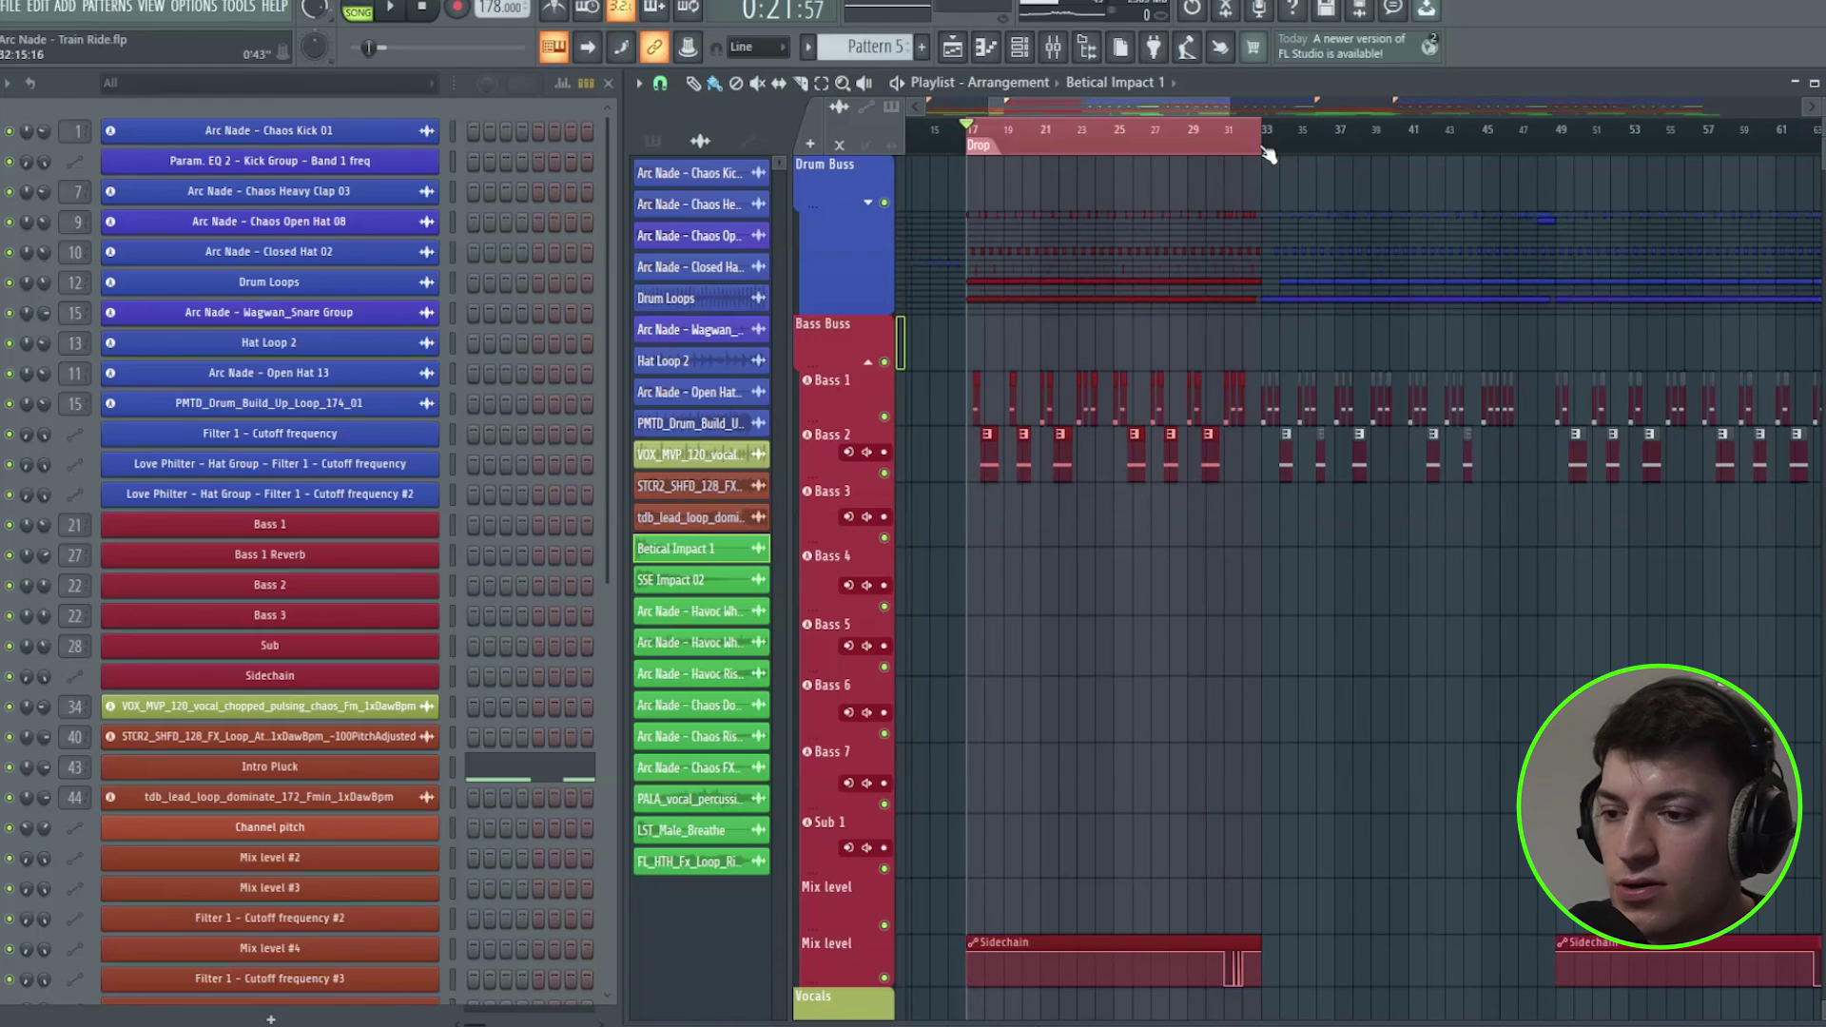
Compare the bass arrangement across the drop by marking out bars 33 to 49, 17 to 49 and 49 to 81
{"action": "left_click_drag", "start_coordinate": [1268, 154], "coordinate": [1552, 169]}
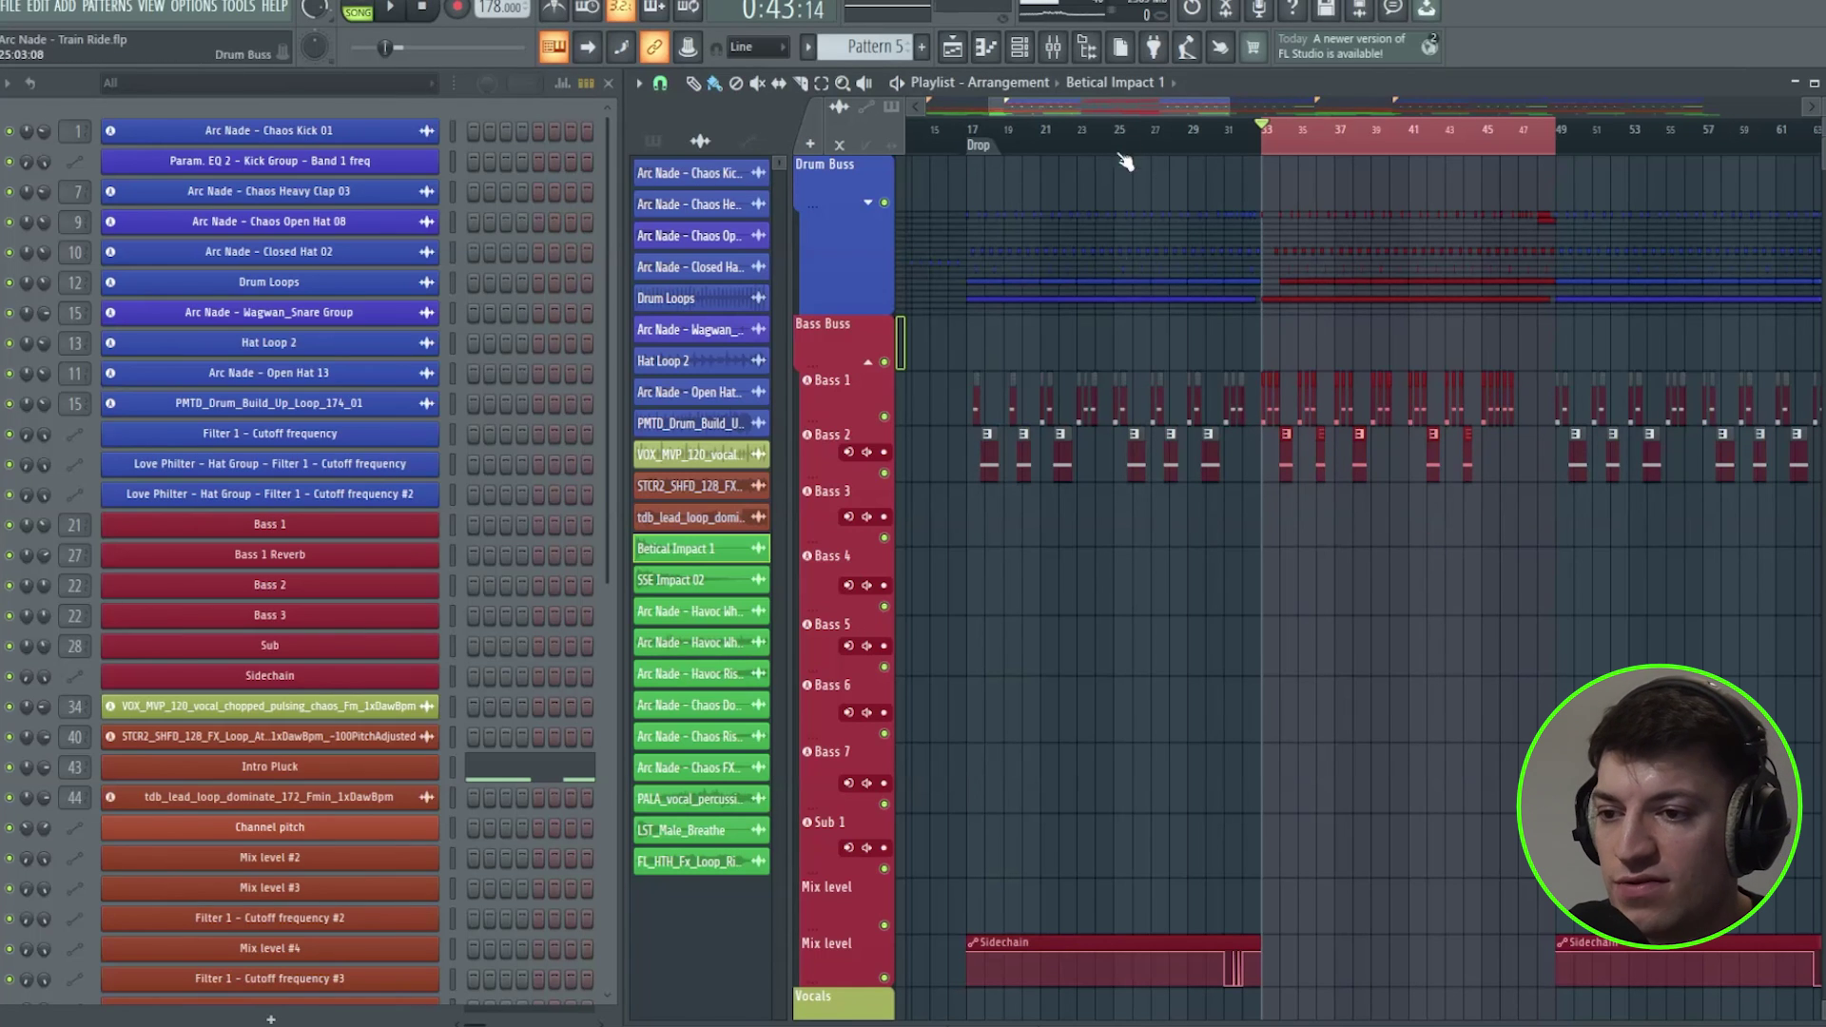
{"action": "left_click_drag", "start_coordinate": [1232, 104], "coordinate": [945, 162]}
{"action": "left_click", "coordinate": [1306, 139], "text": "ctrl"}
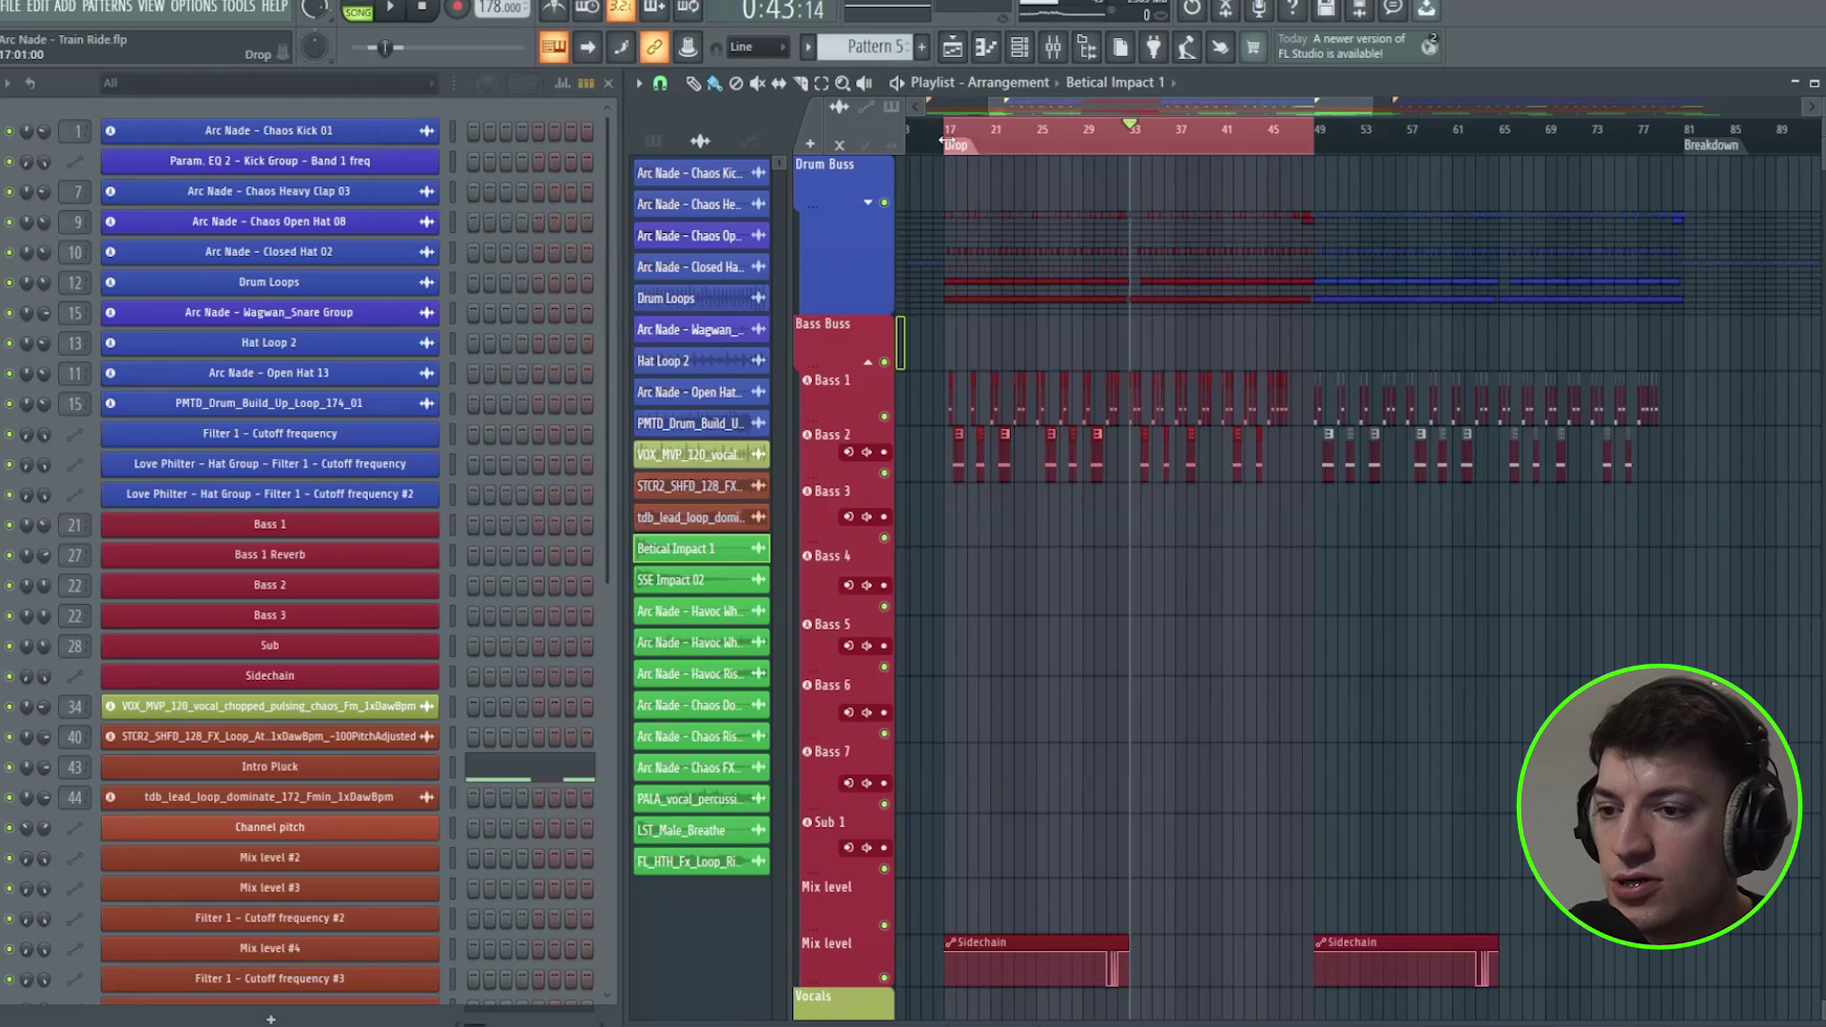
{"action": "left_click_drag", "start_coordinate": [1316, 148], "coordinate": [1684, 164]}
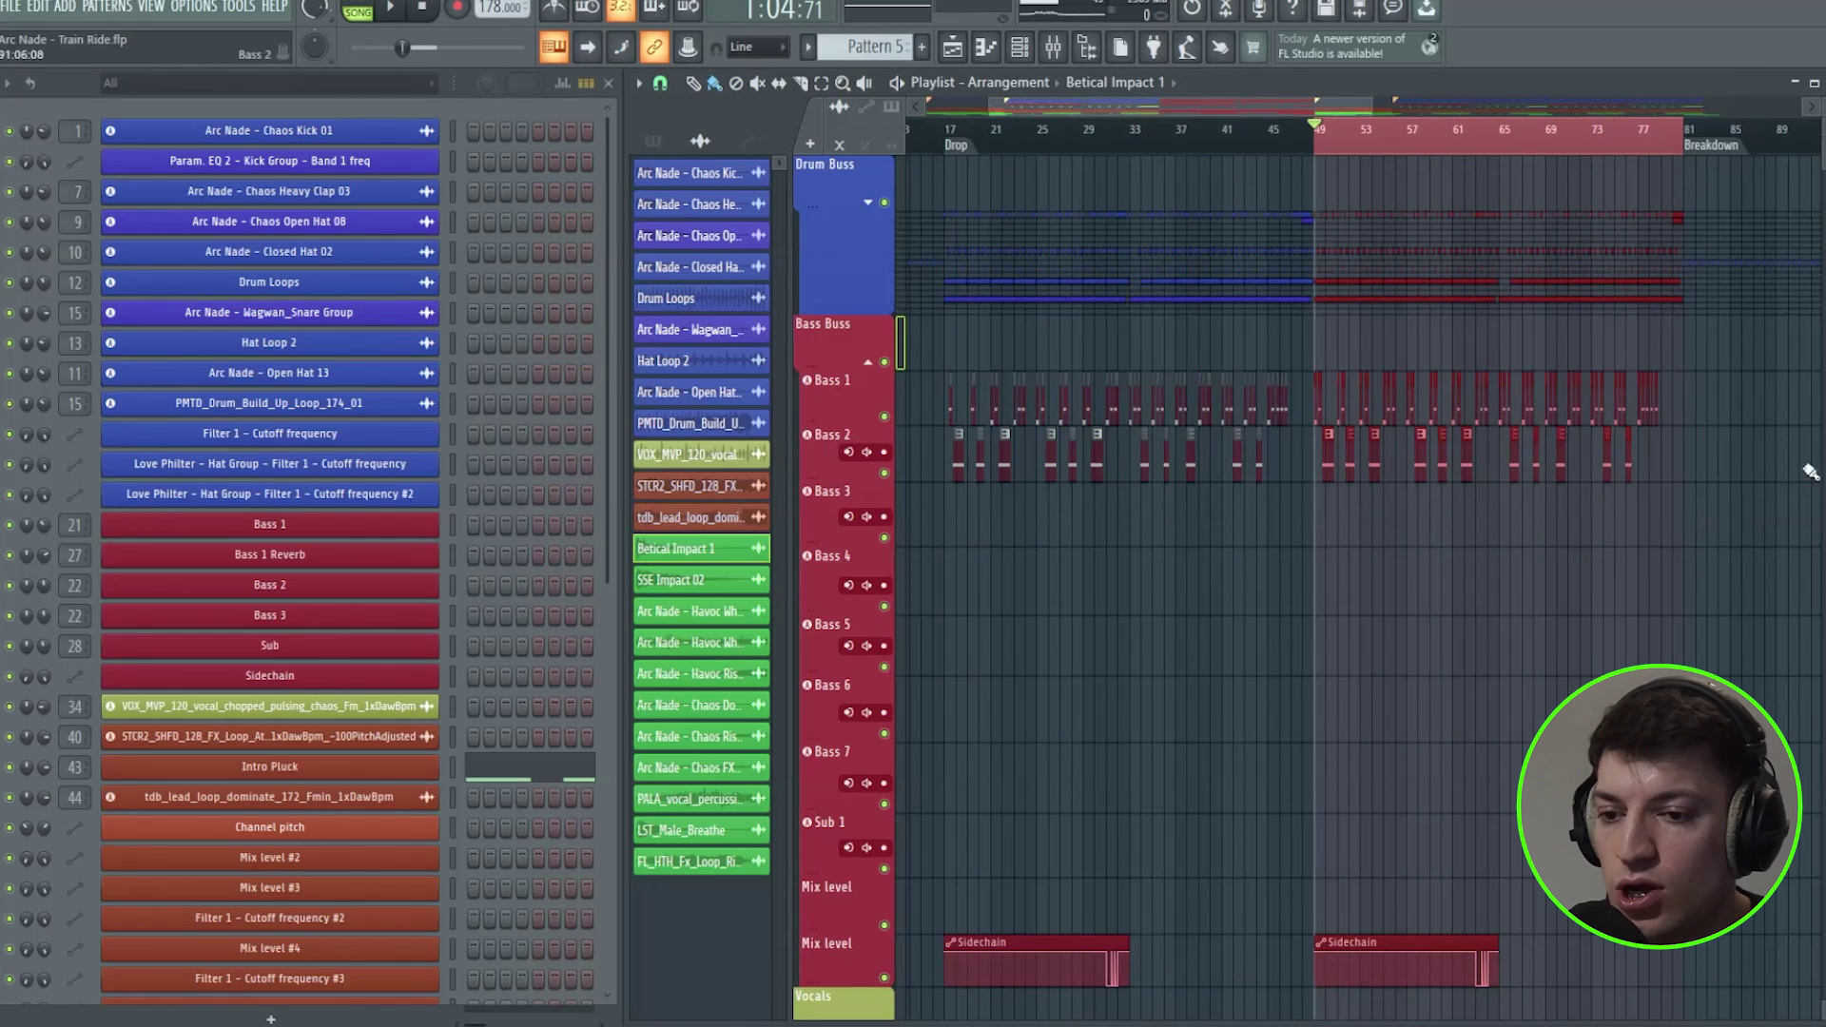
{"action": "scroll", "coordinate": [1249, 121], "scroll_direction": "right", "scroll_amount": 1}
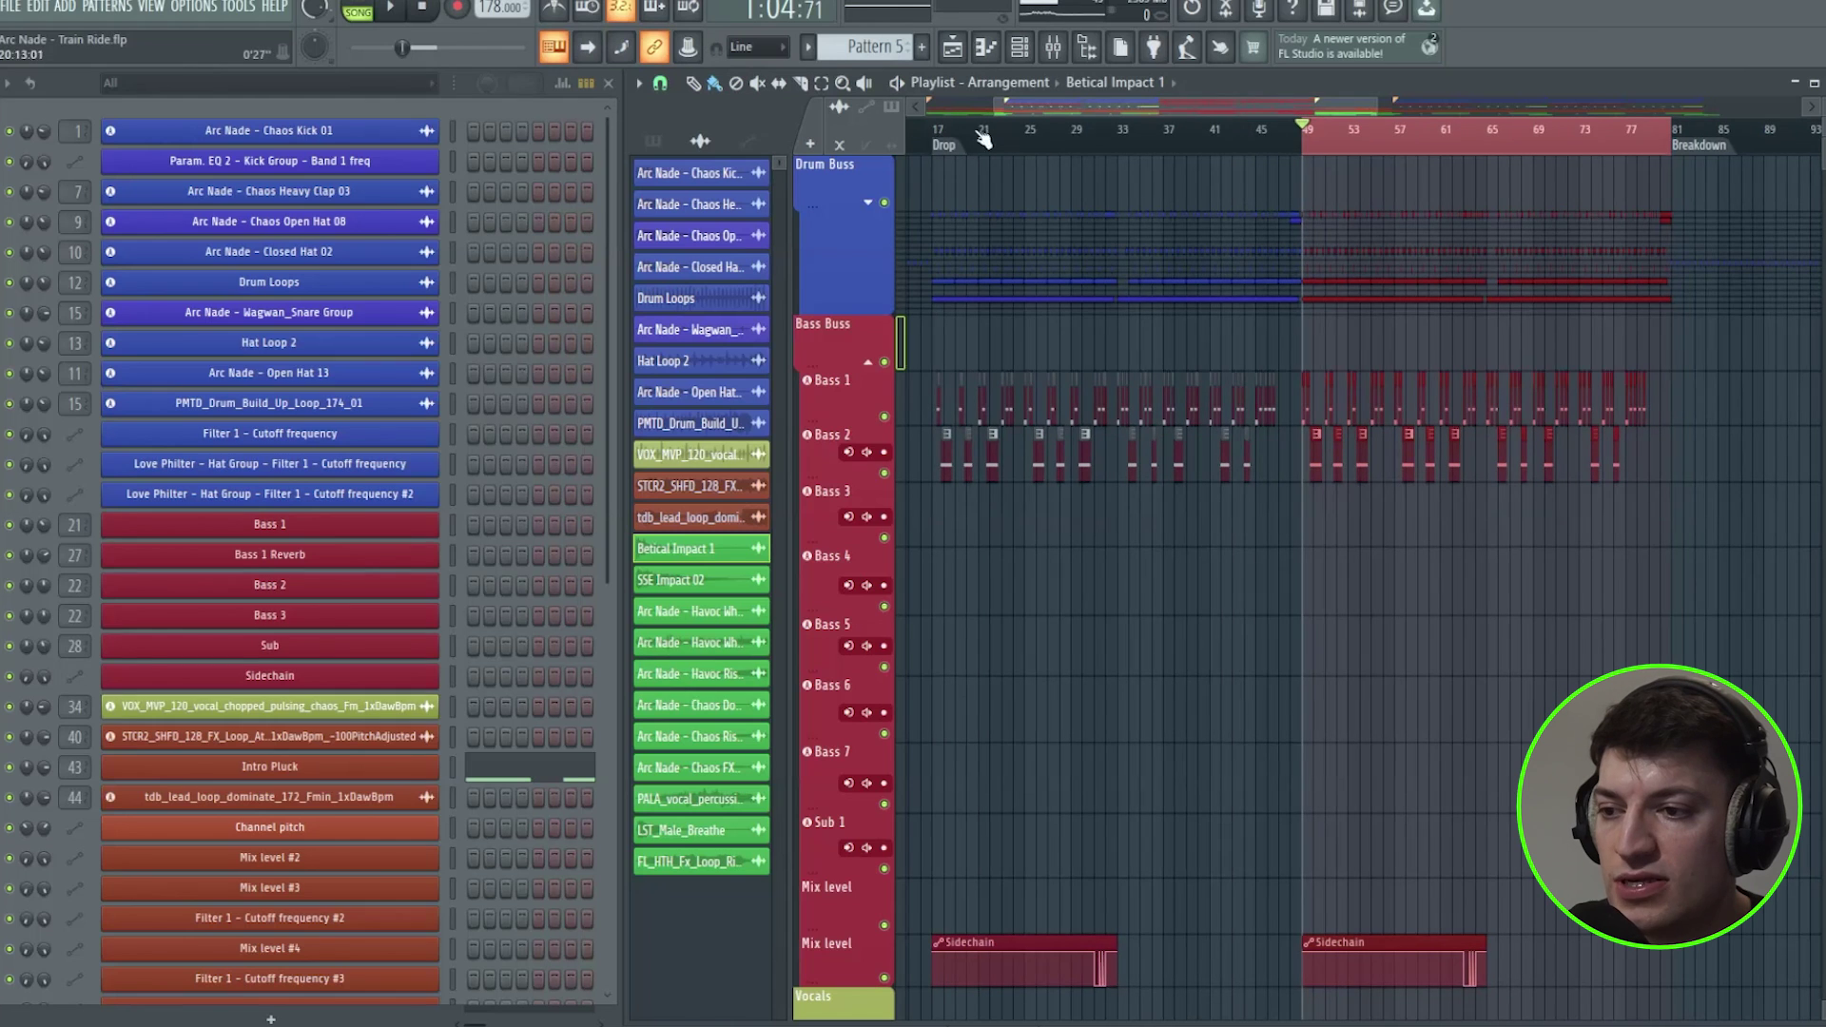
{"action": "left_click_drag", "start_coordinate": [1370, 110], "coordinate": [1301, 145]}
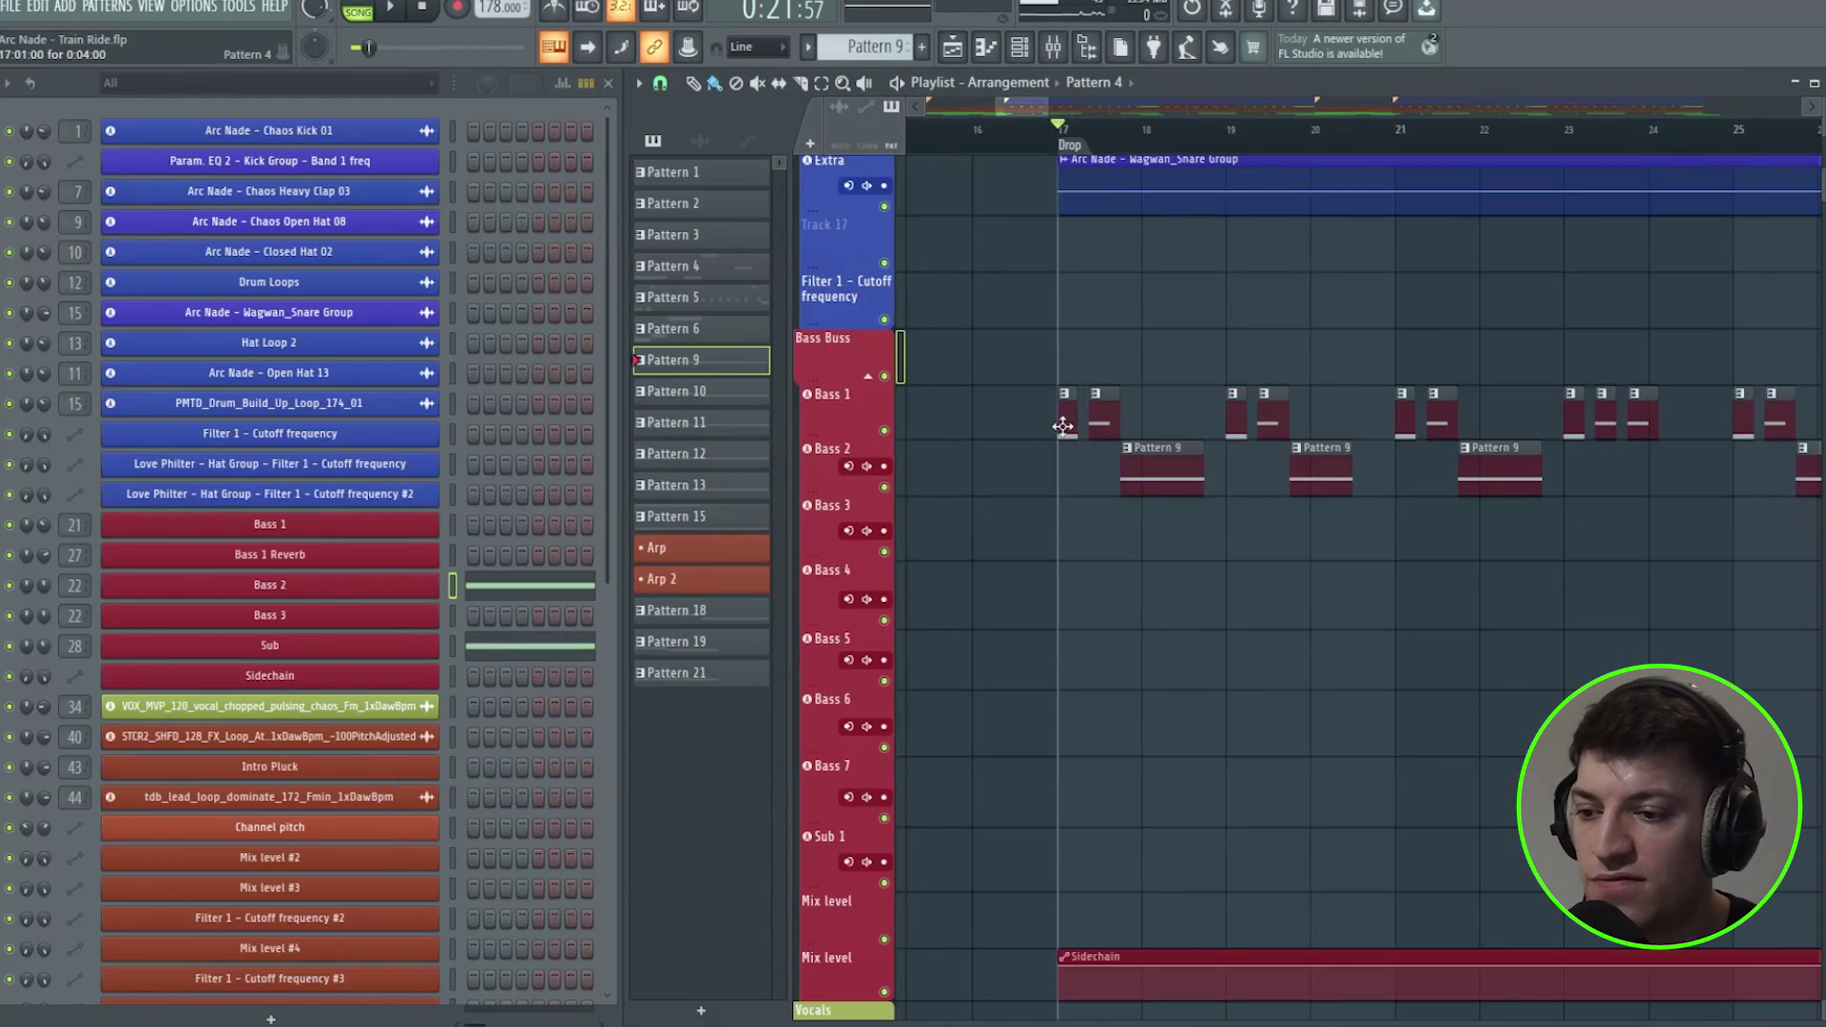
Select the Pattern 4 clip at bar 17 on Bass 1 and check its Intro Pluck instrument in the channel list
{"action": "left_click", "coordinate": [1063, 426]}
{"action": "scroll", "coordinate": [1272, 534], "scroll_direction": "down", "scroll_amount": 3}
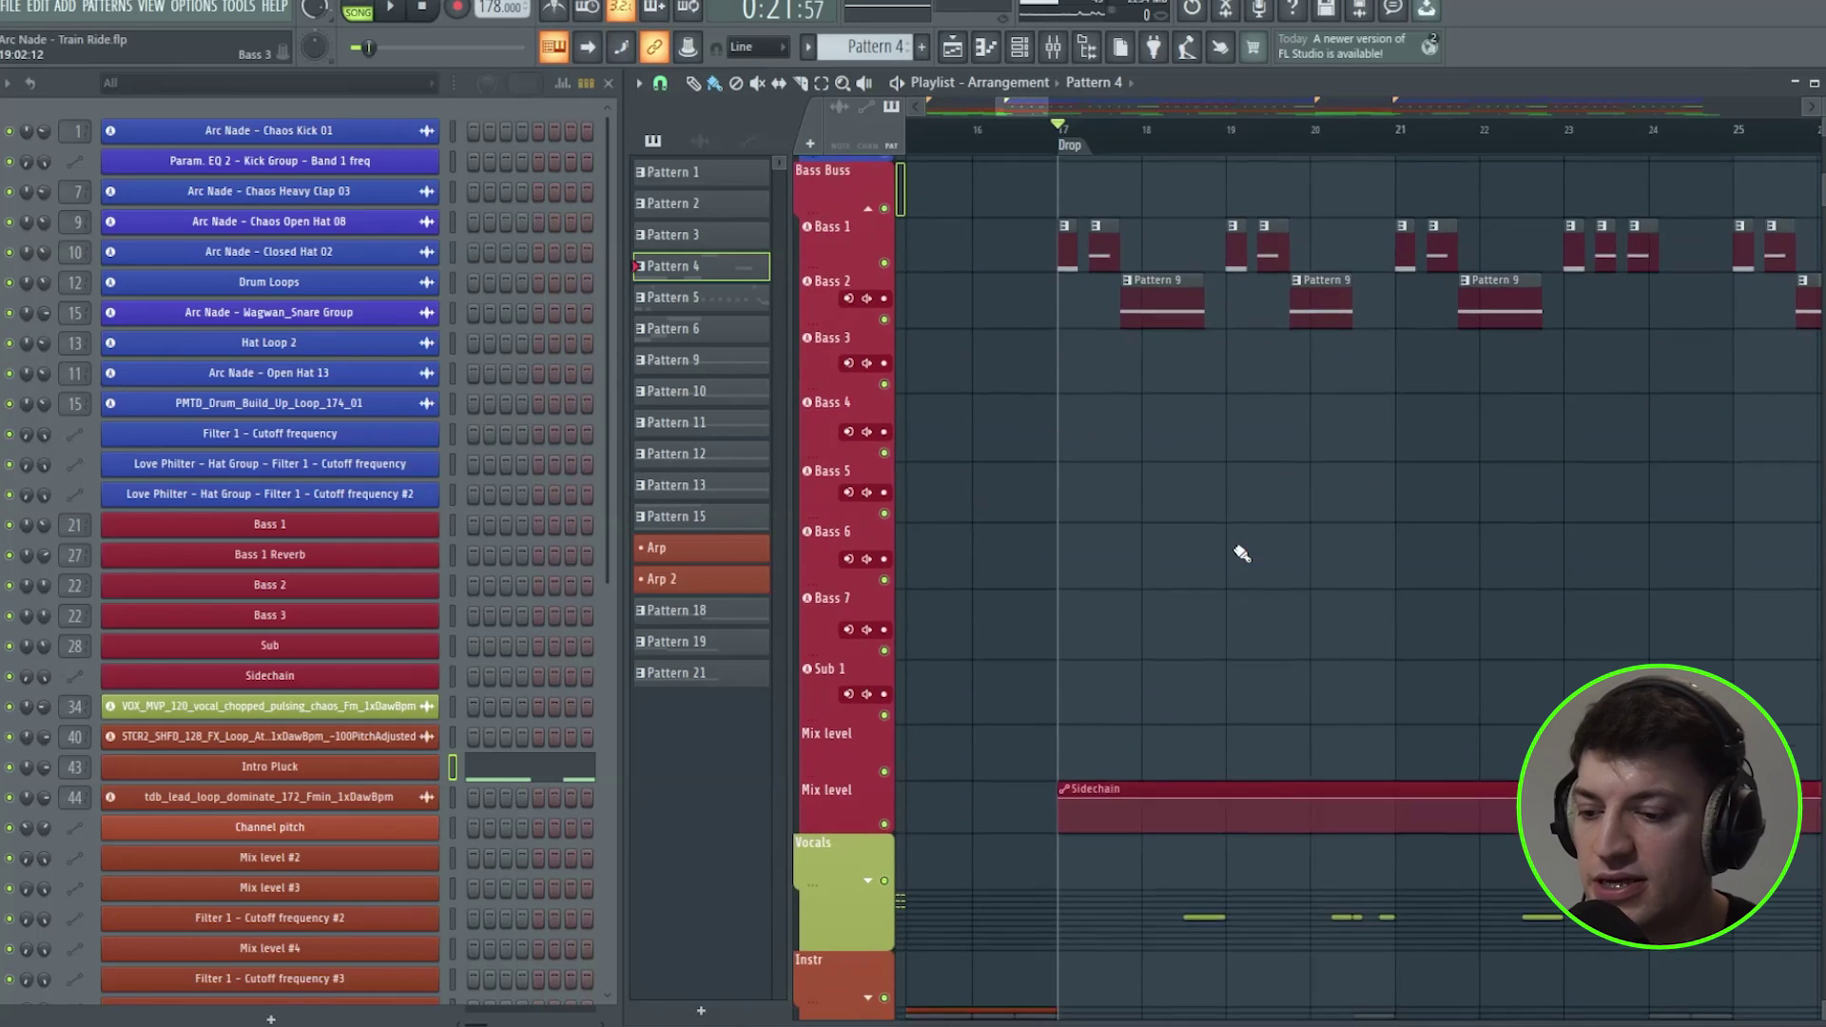
{"action": "scroll", "coordinate": [1227, 561], "scroll_direction": "up", "scroll_amount": 1}
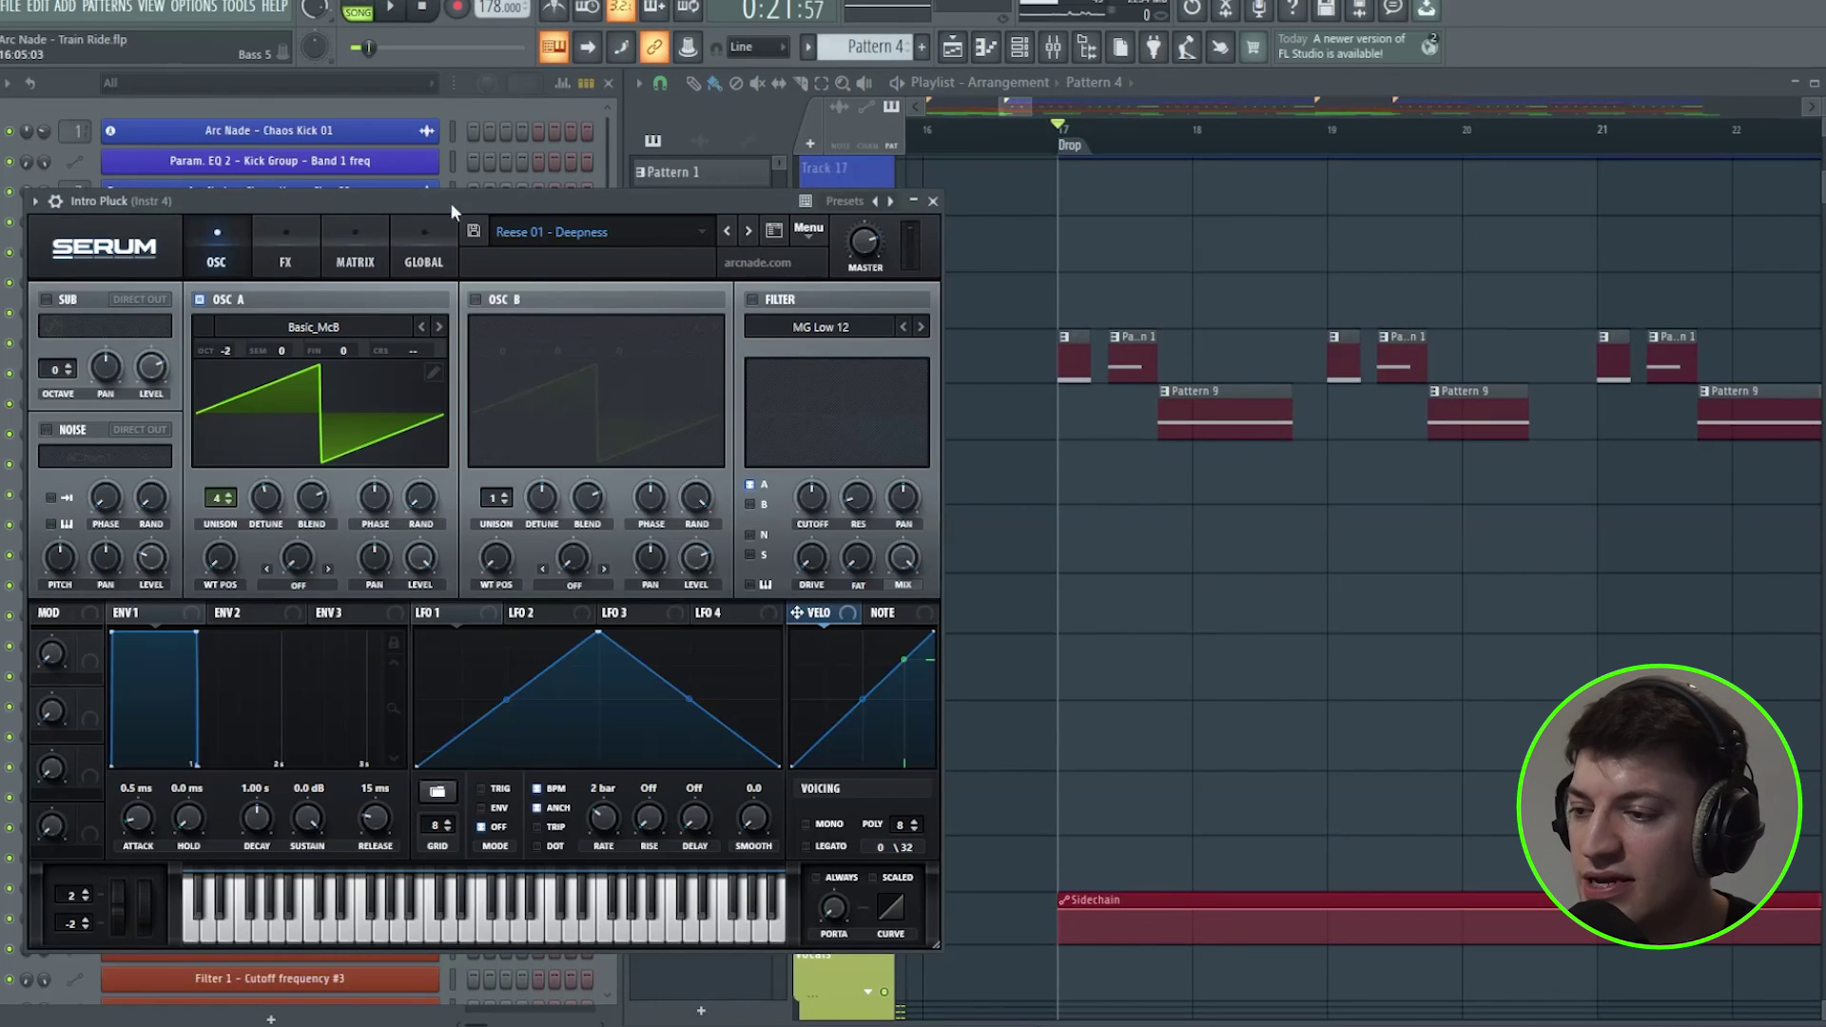
{"action": "left_click", "coordinate": [934, 200]}
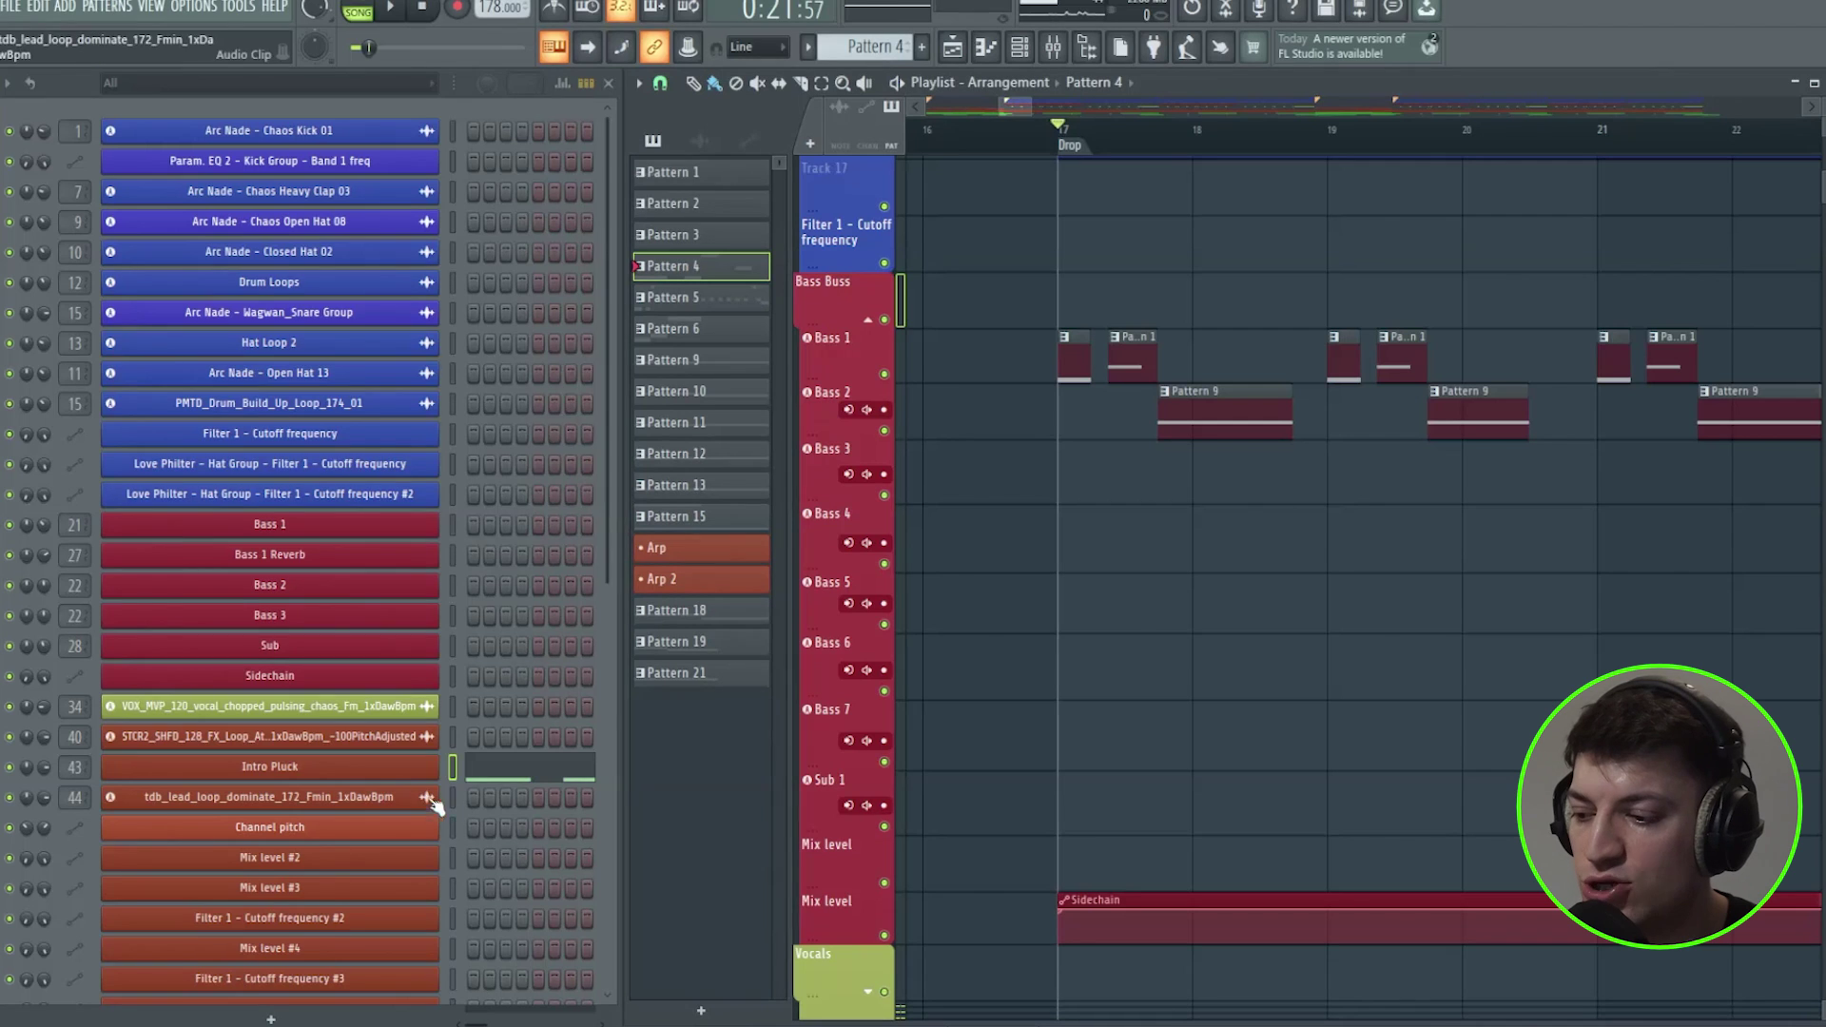
{"action": "scroll", "coordinate": [428, 785], "scroll_direction": "down", "scroll_amount": 3}
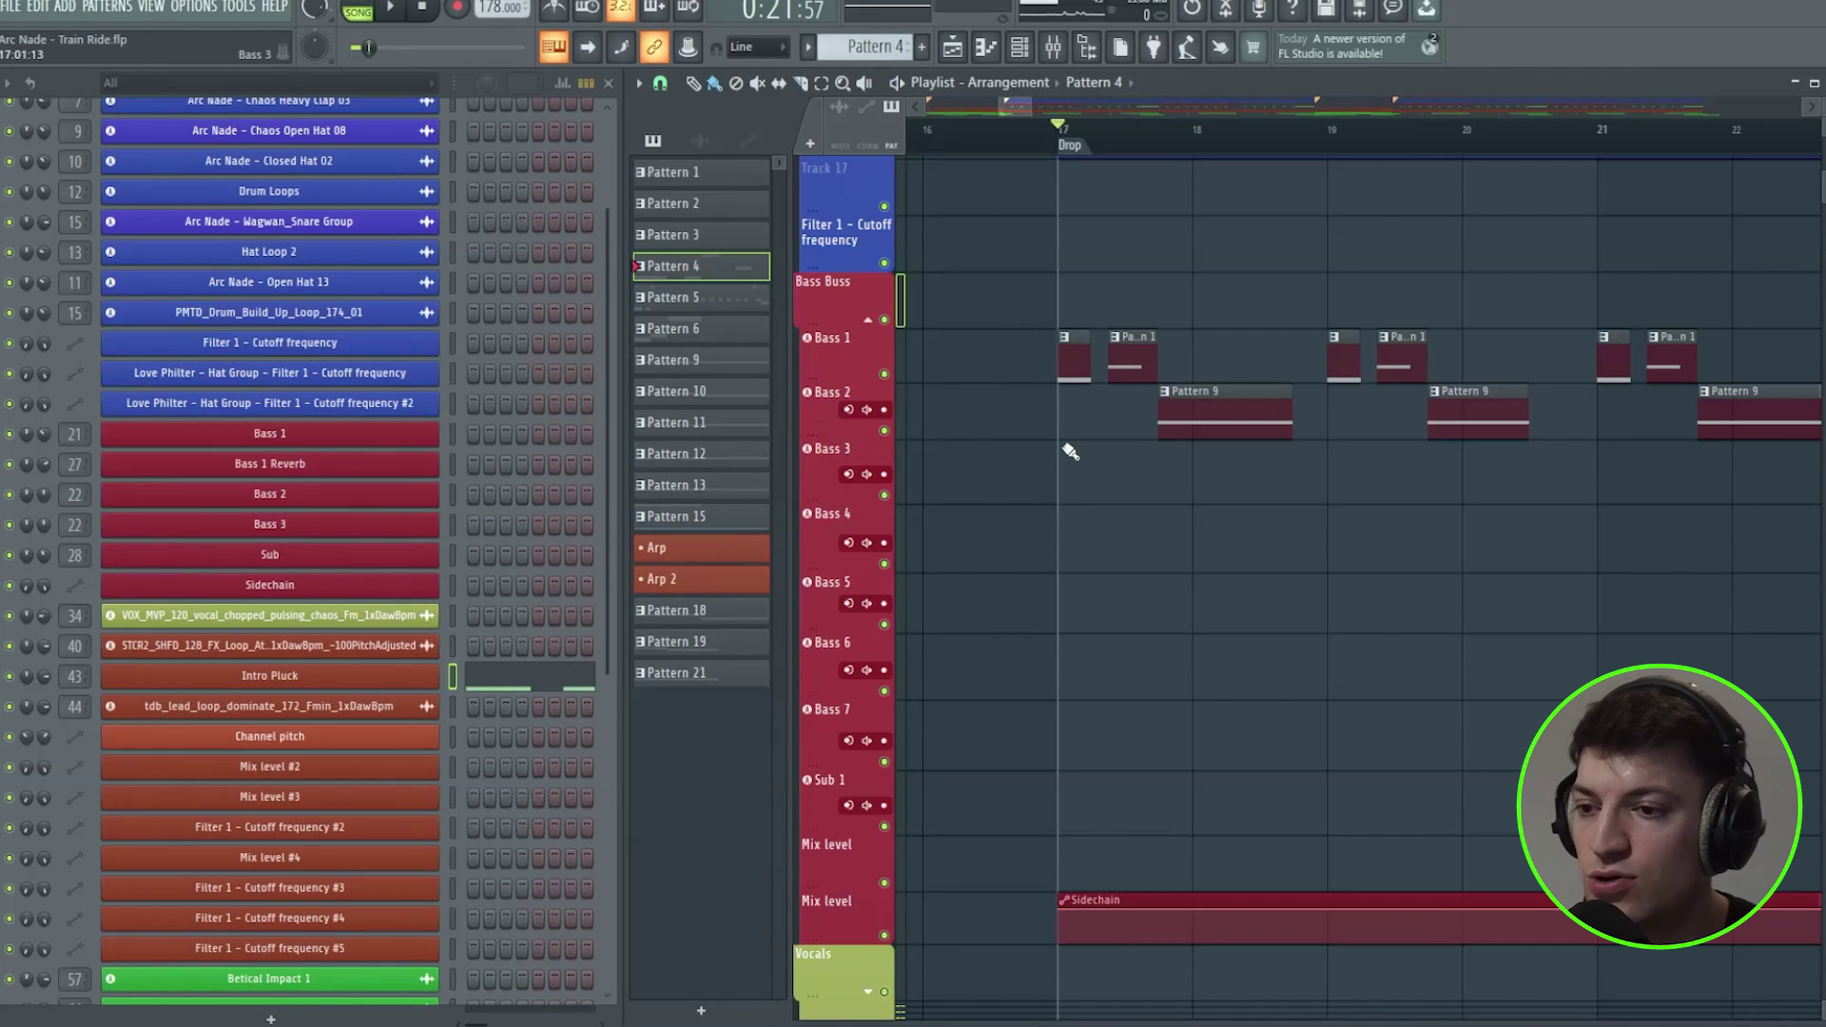
Examine the Intro Pluck's Serum patch, picking the Analog wavetable Basic_McB for oscillator A and reviewing its effects
{"action": "left_click", "coordinate": [285, 677]}
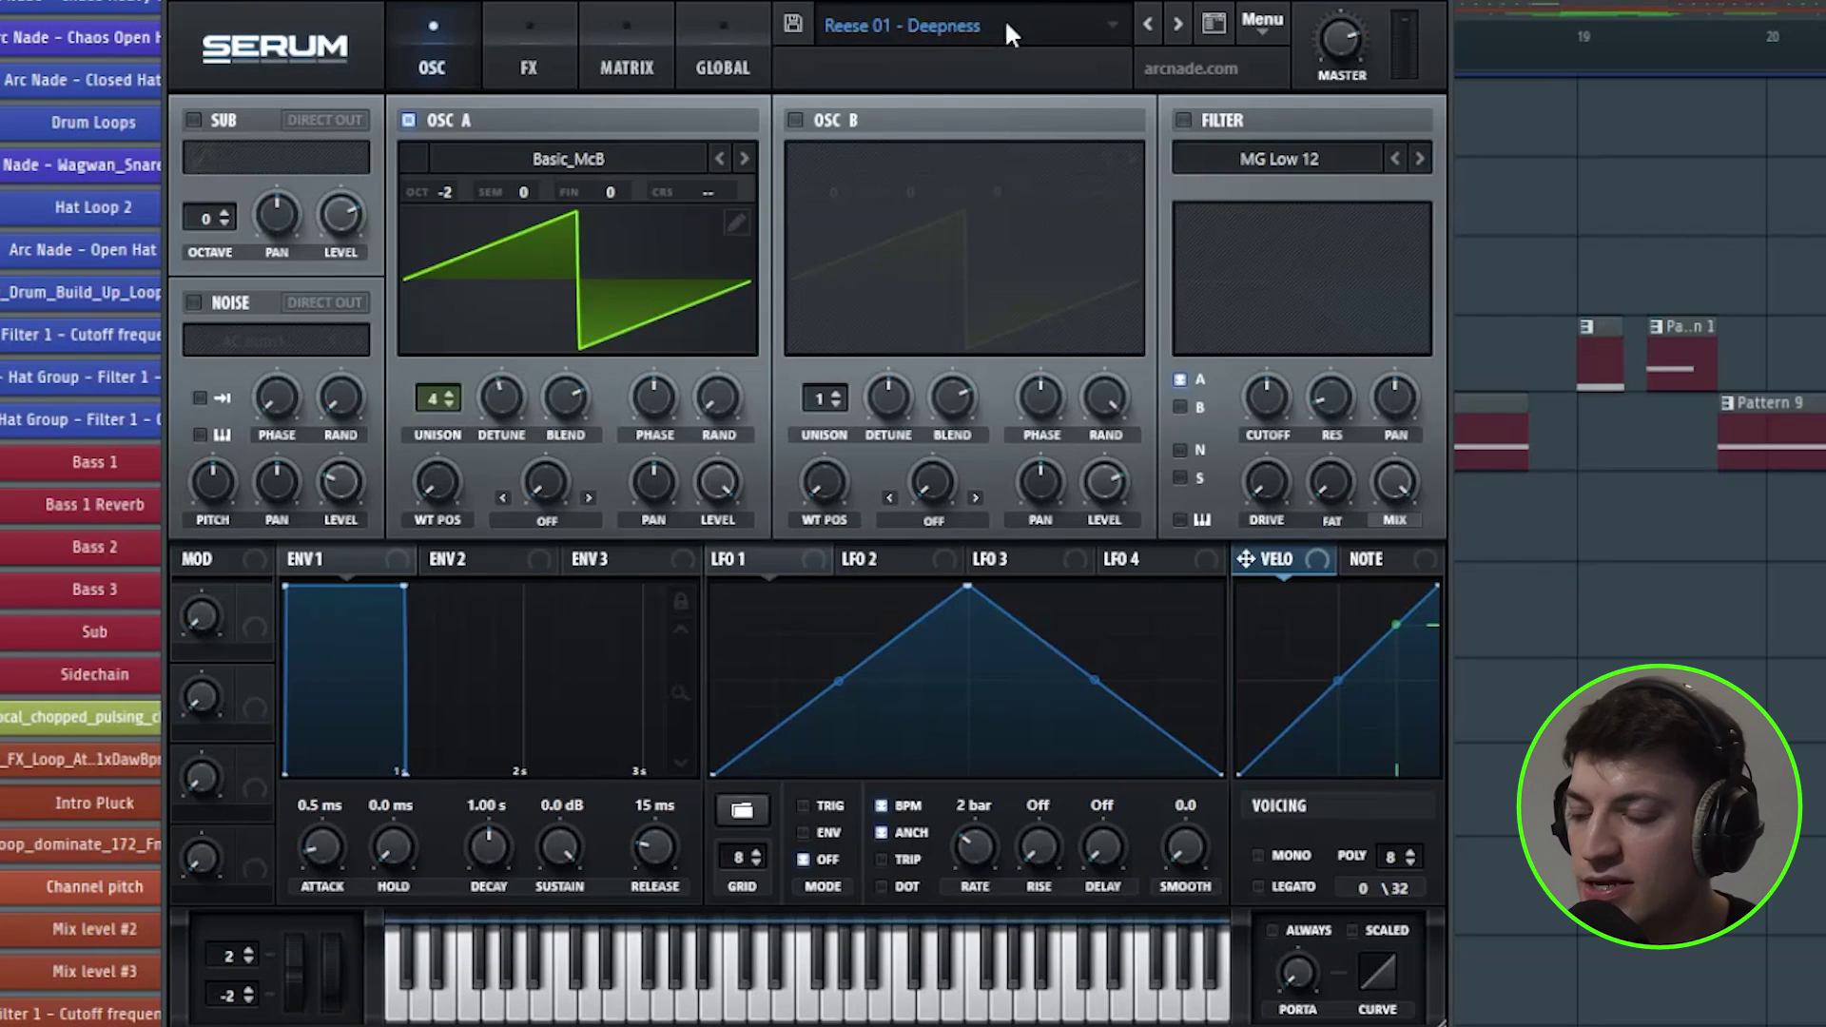
{"action": "left_click", "coordinate": [588, 160]}
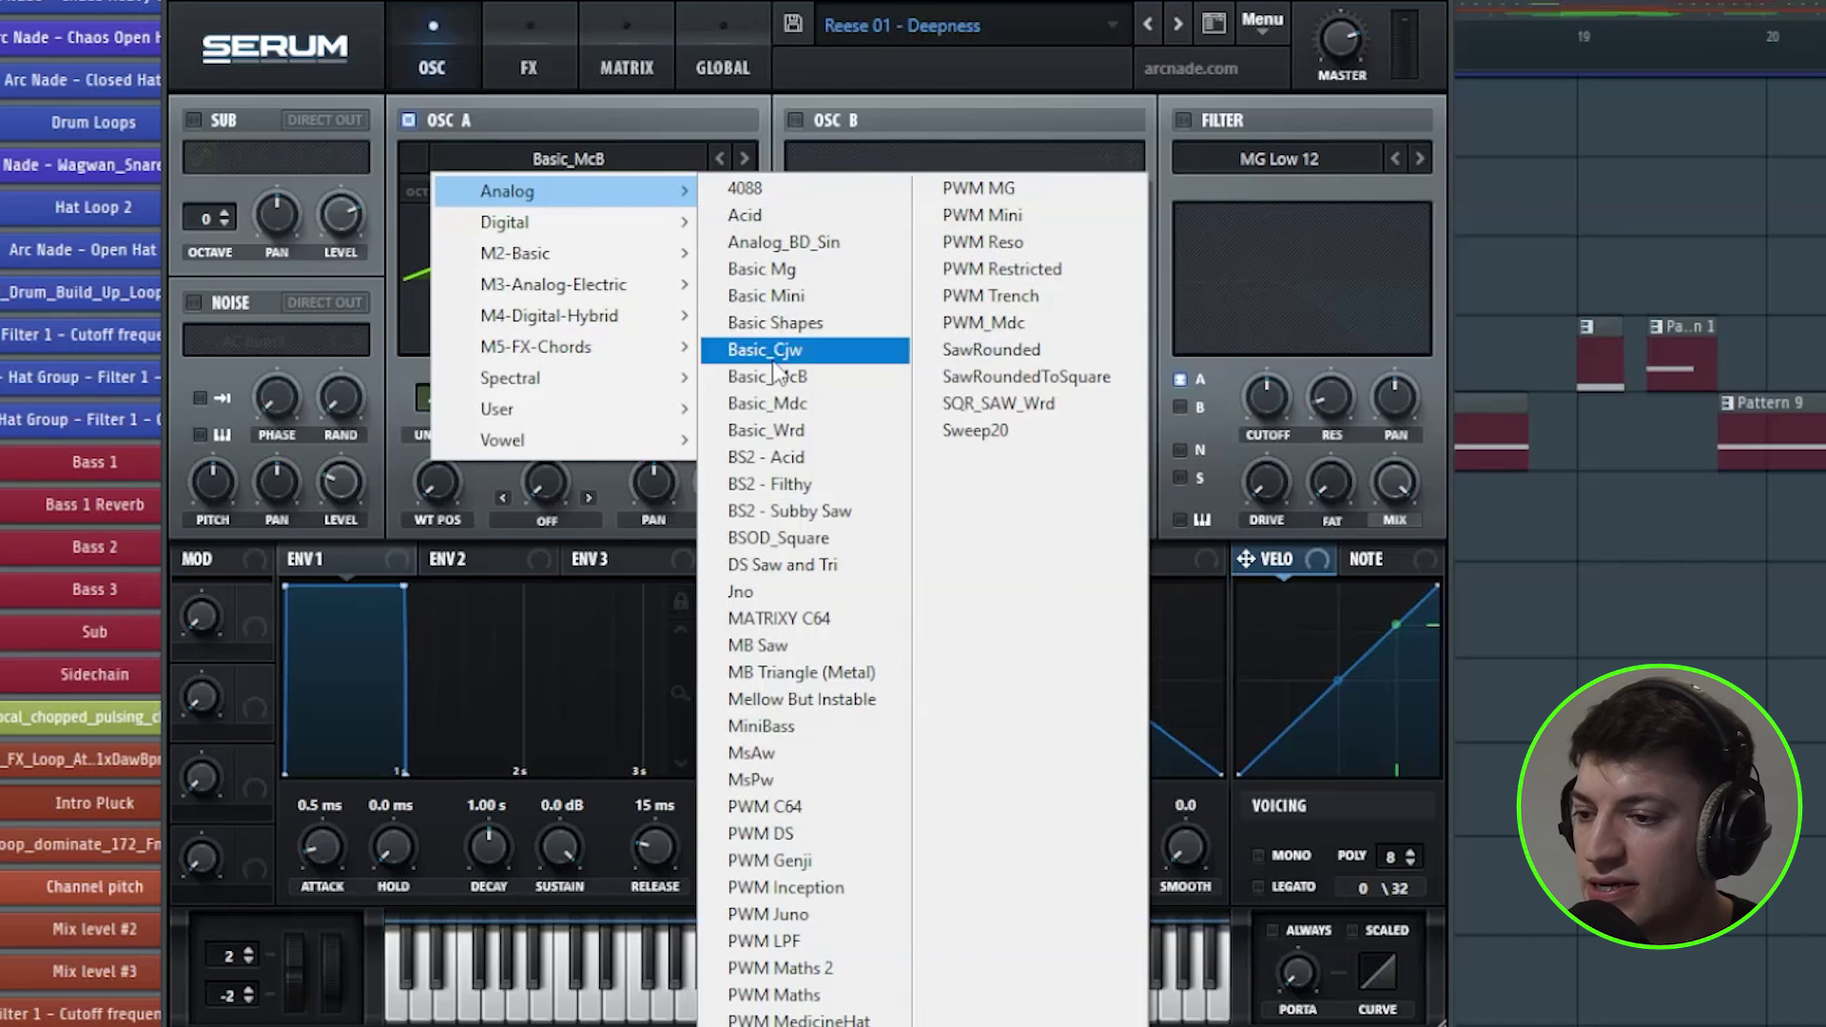
{"action": "left_click", "coordinate": [837, 379]}
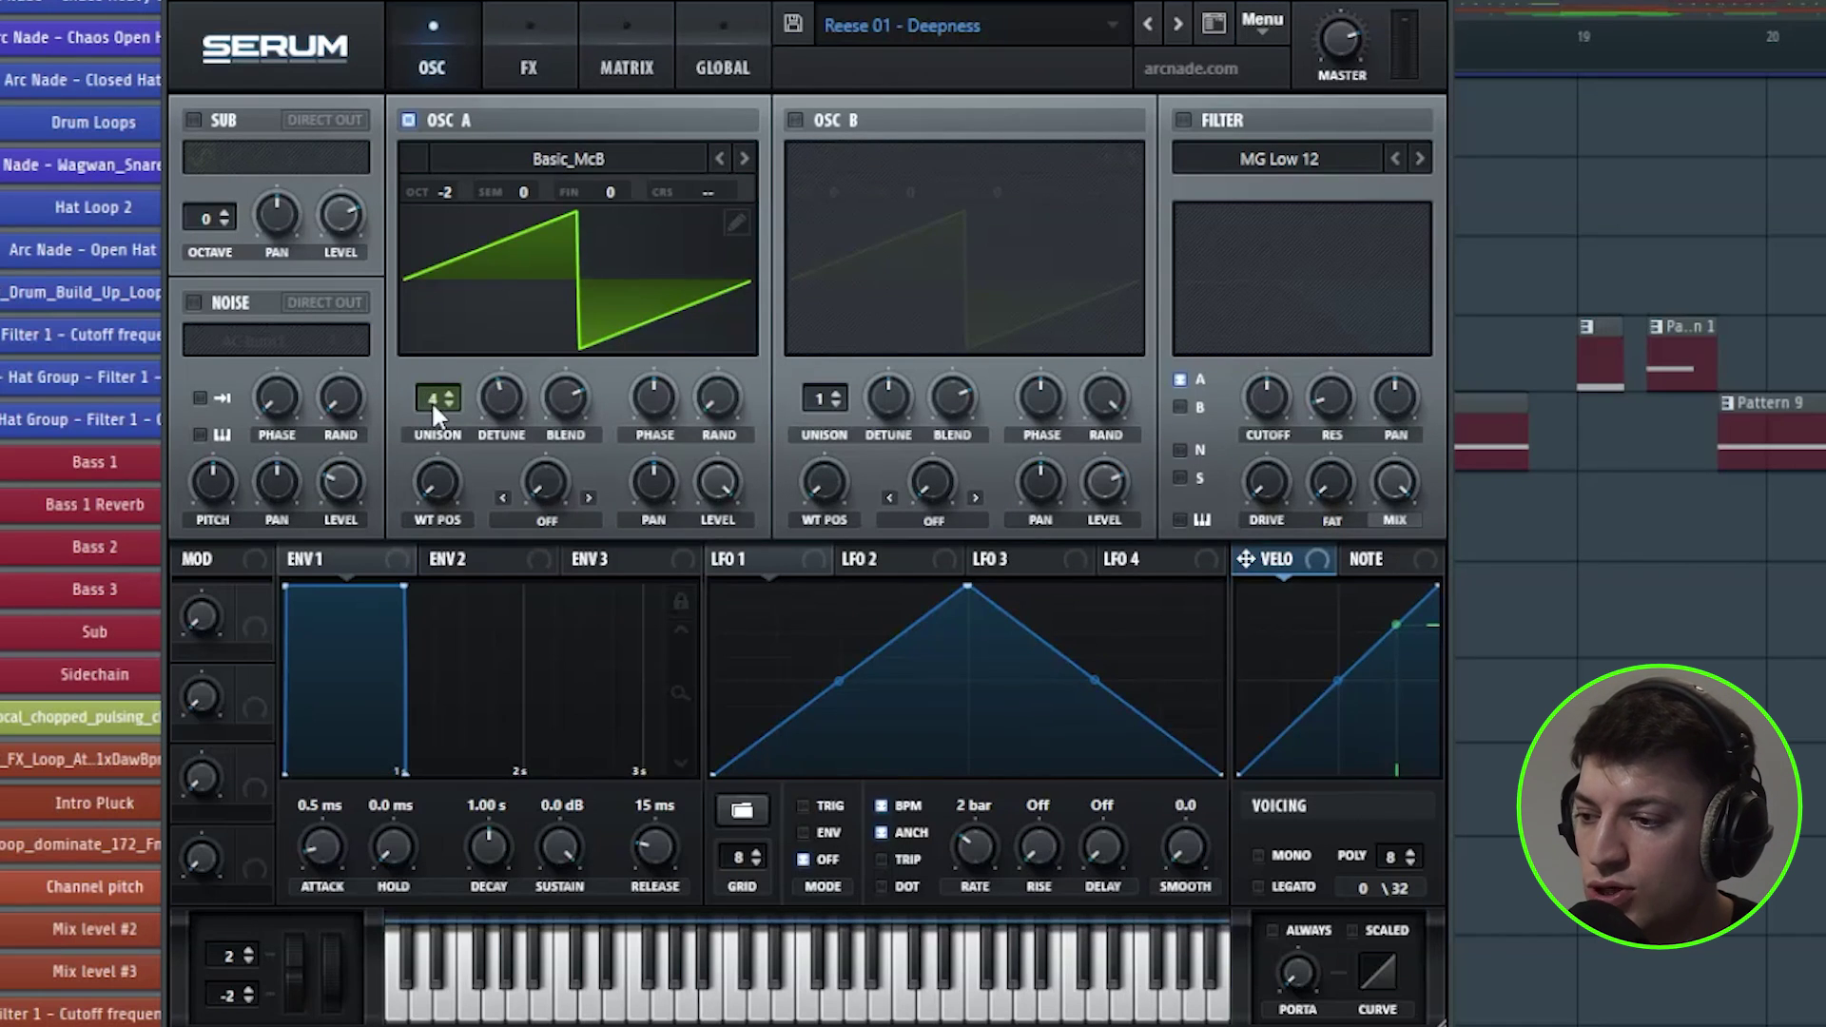
{"action": "left_click", "coordinate": [529, 66]}
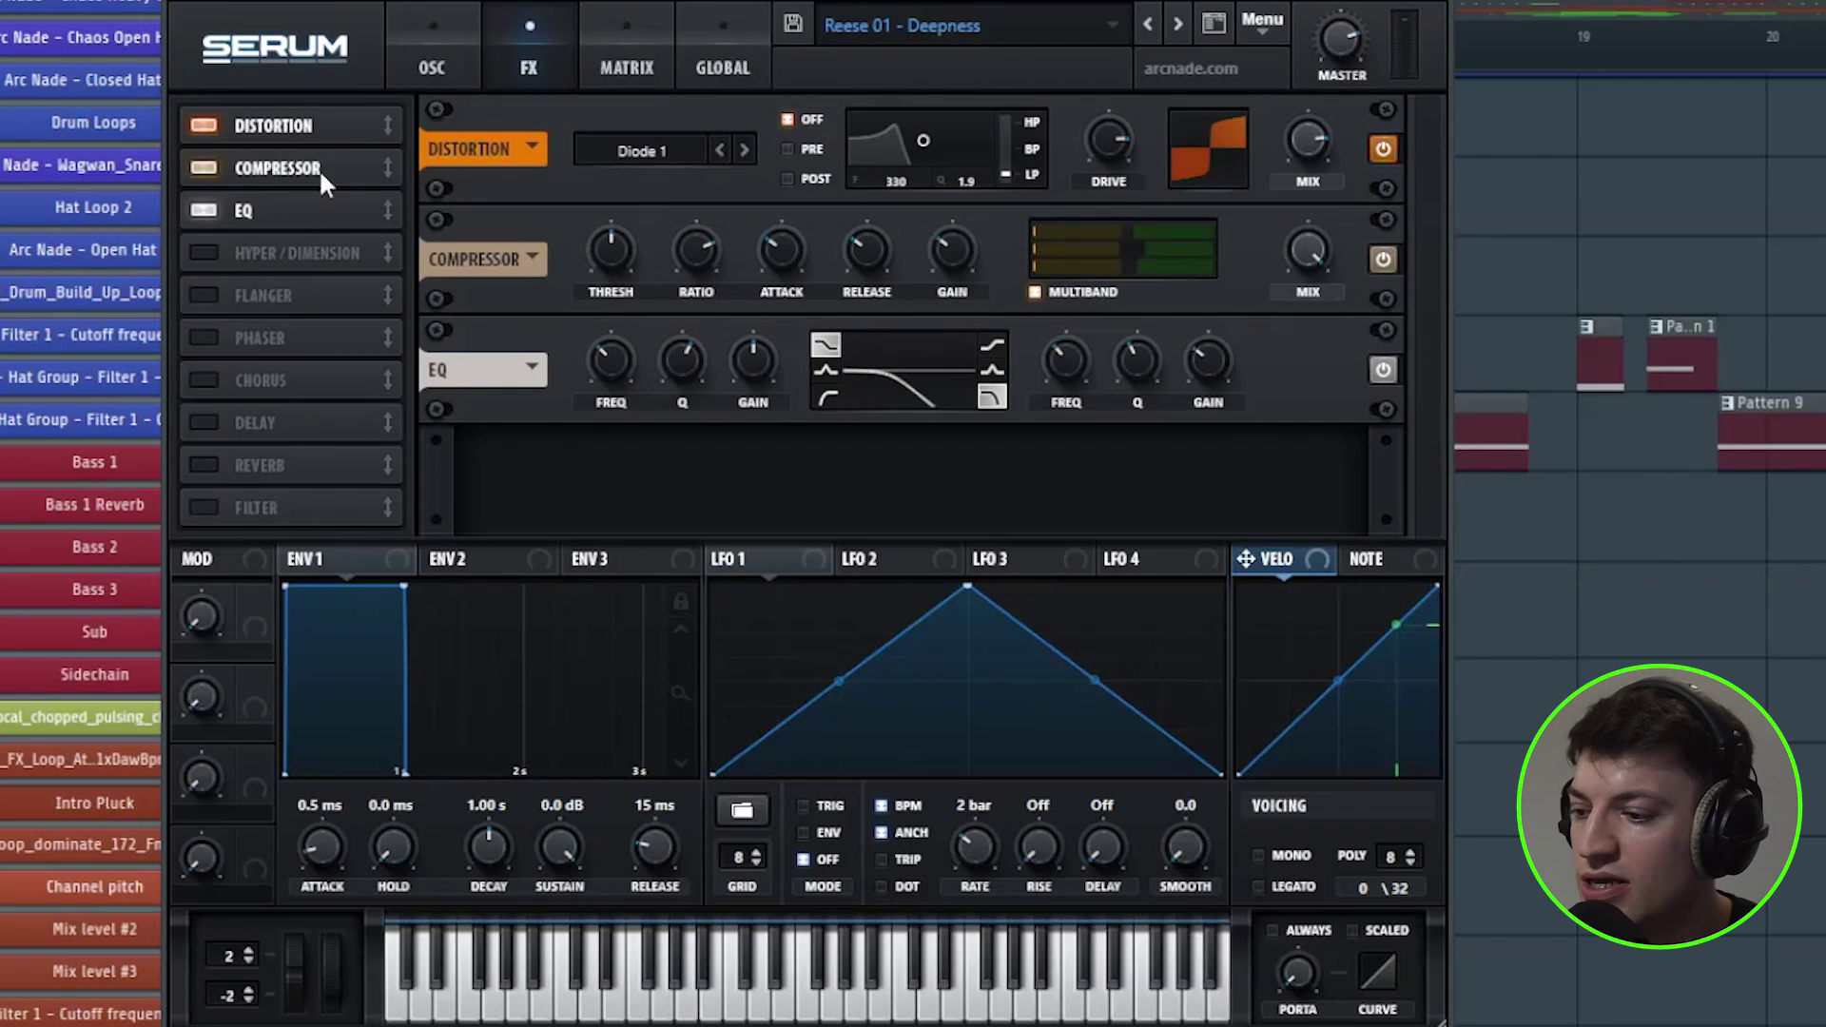
{"action": "left_click", "coordinate": [411, 70]}
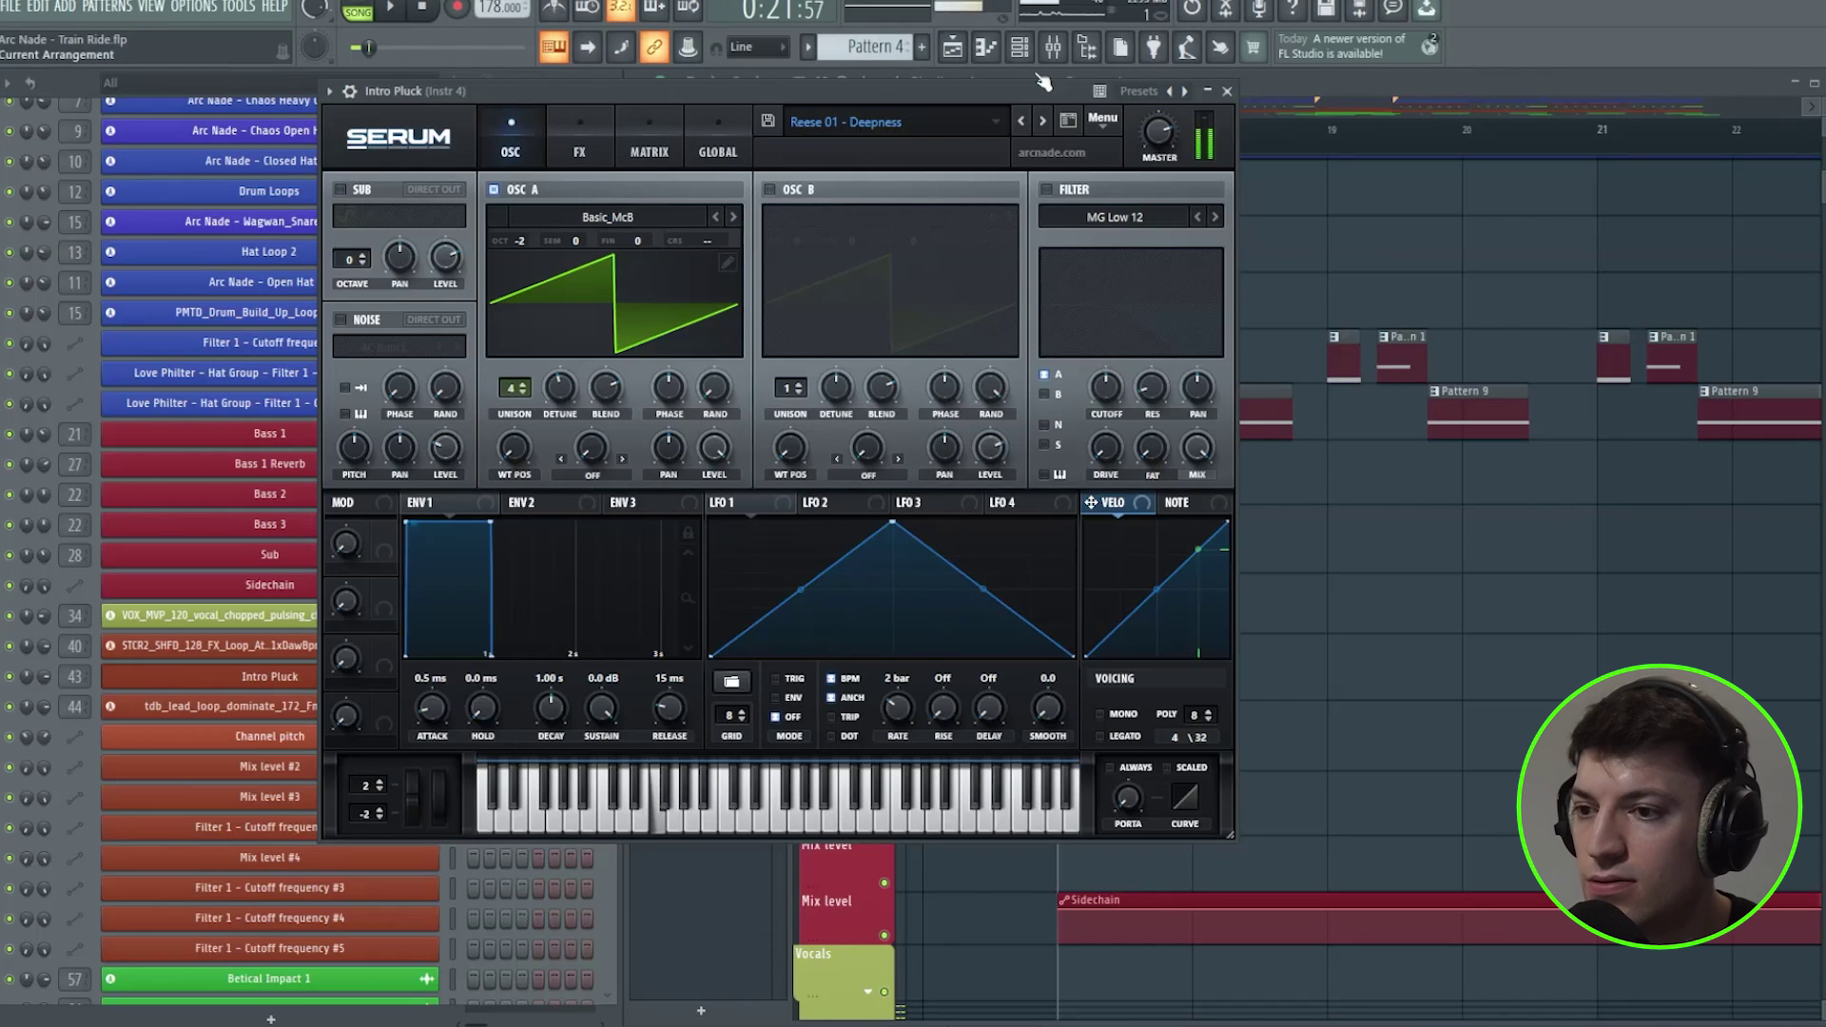
Open the mixer and examine the FabFilter Pro-Q 3 curve and the Fruity Fast Dist on the Instr 4 track
{"action": "left_click", "coordinate": [1053, 46]}
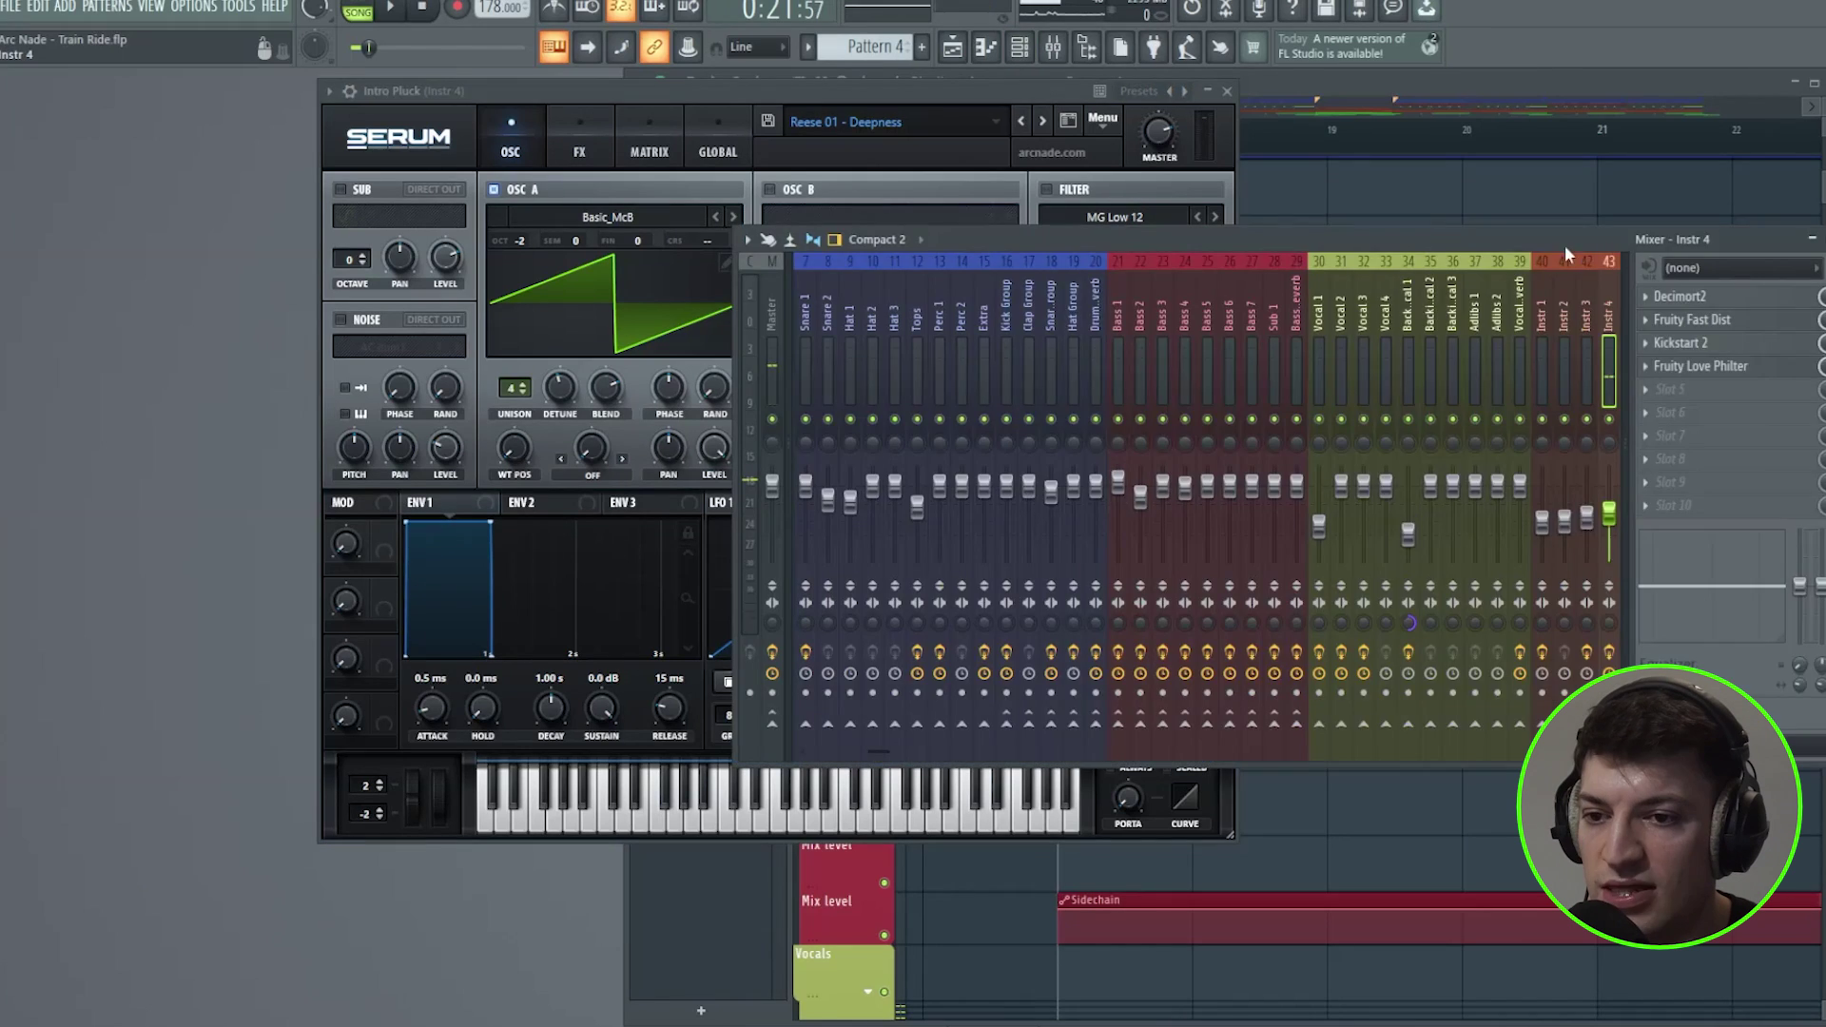
{"action": "left_click", "coordinate": [1268, 298]}
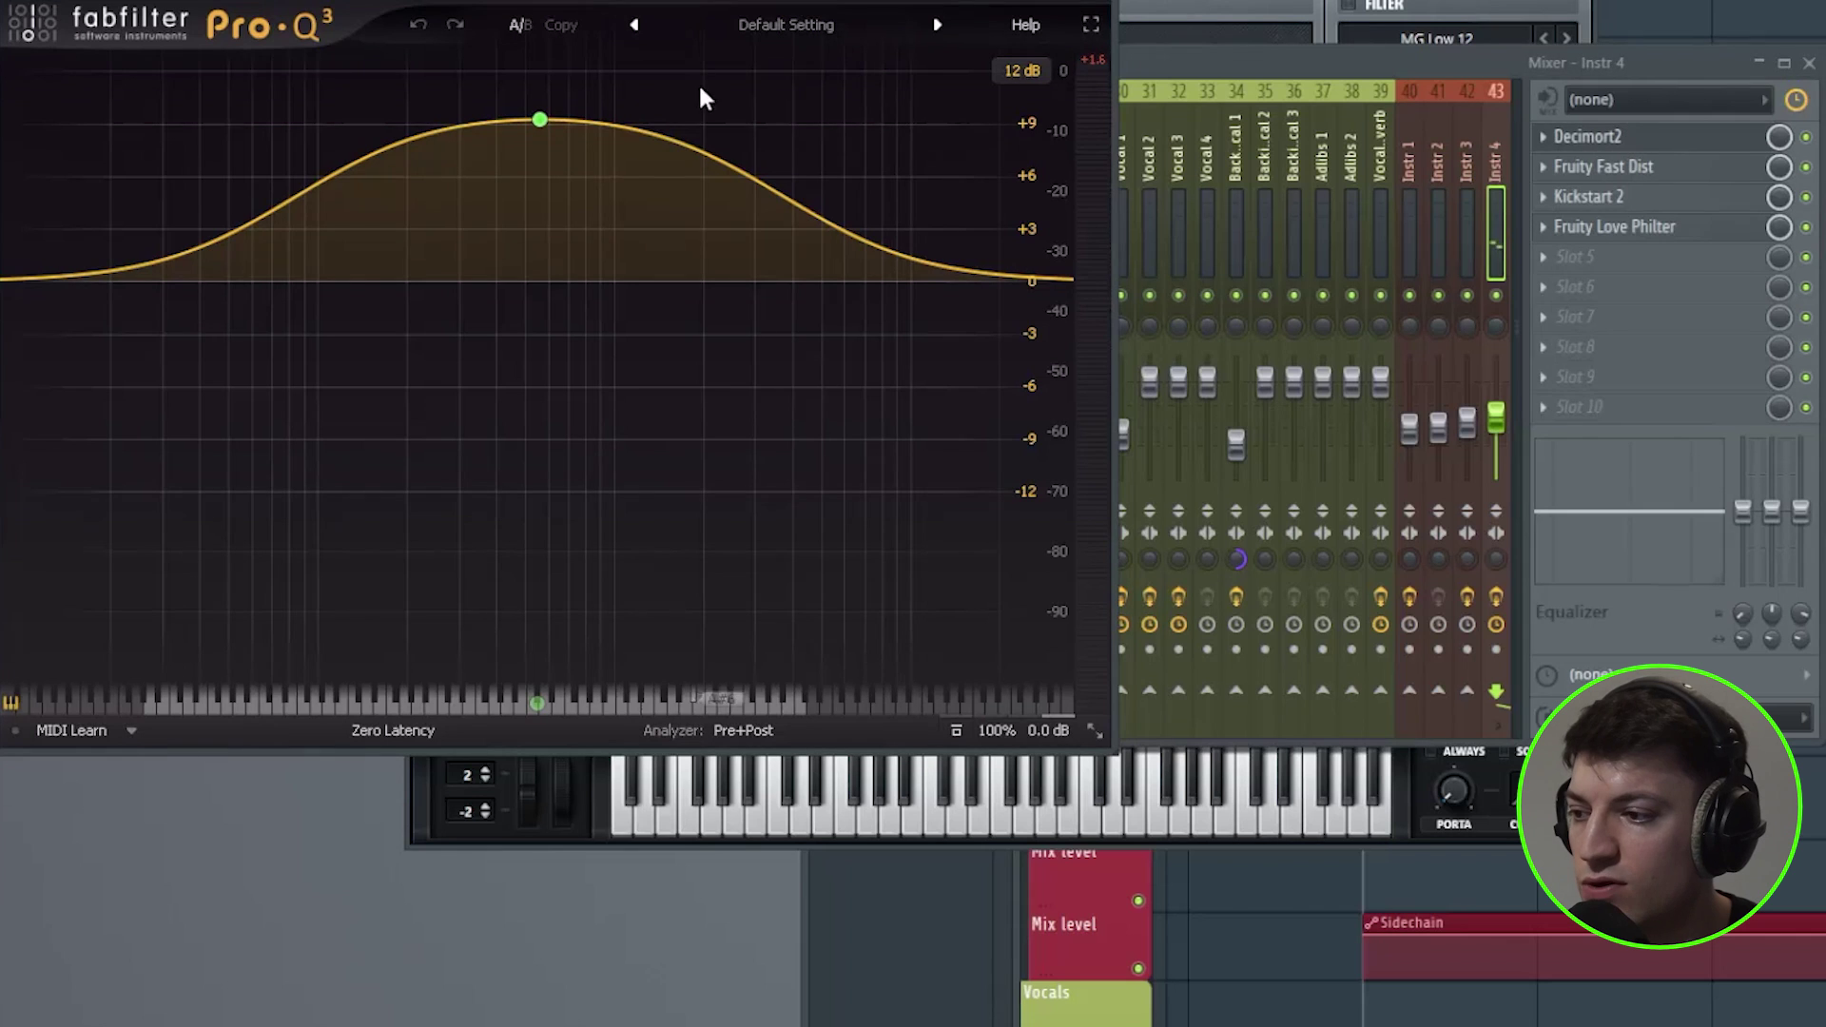
{"action": "left_click", "coordinate": [1110, 8]}
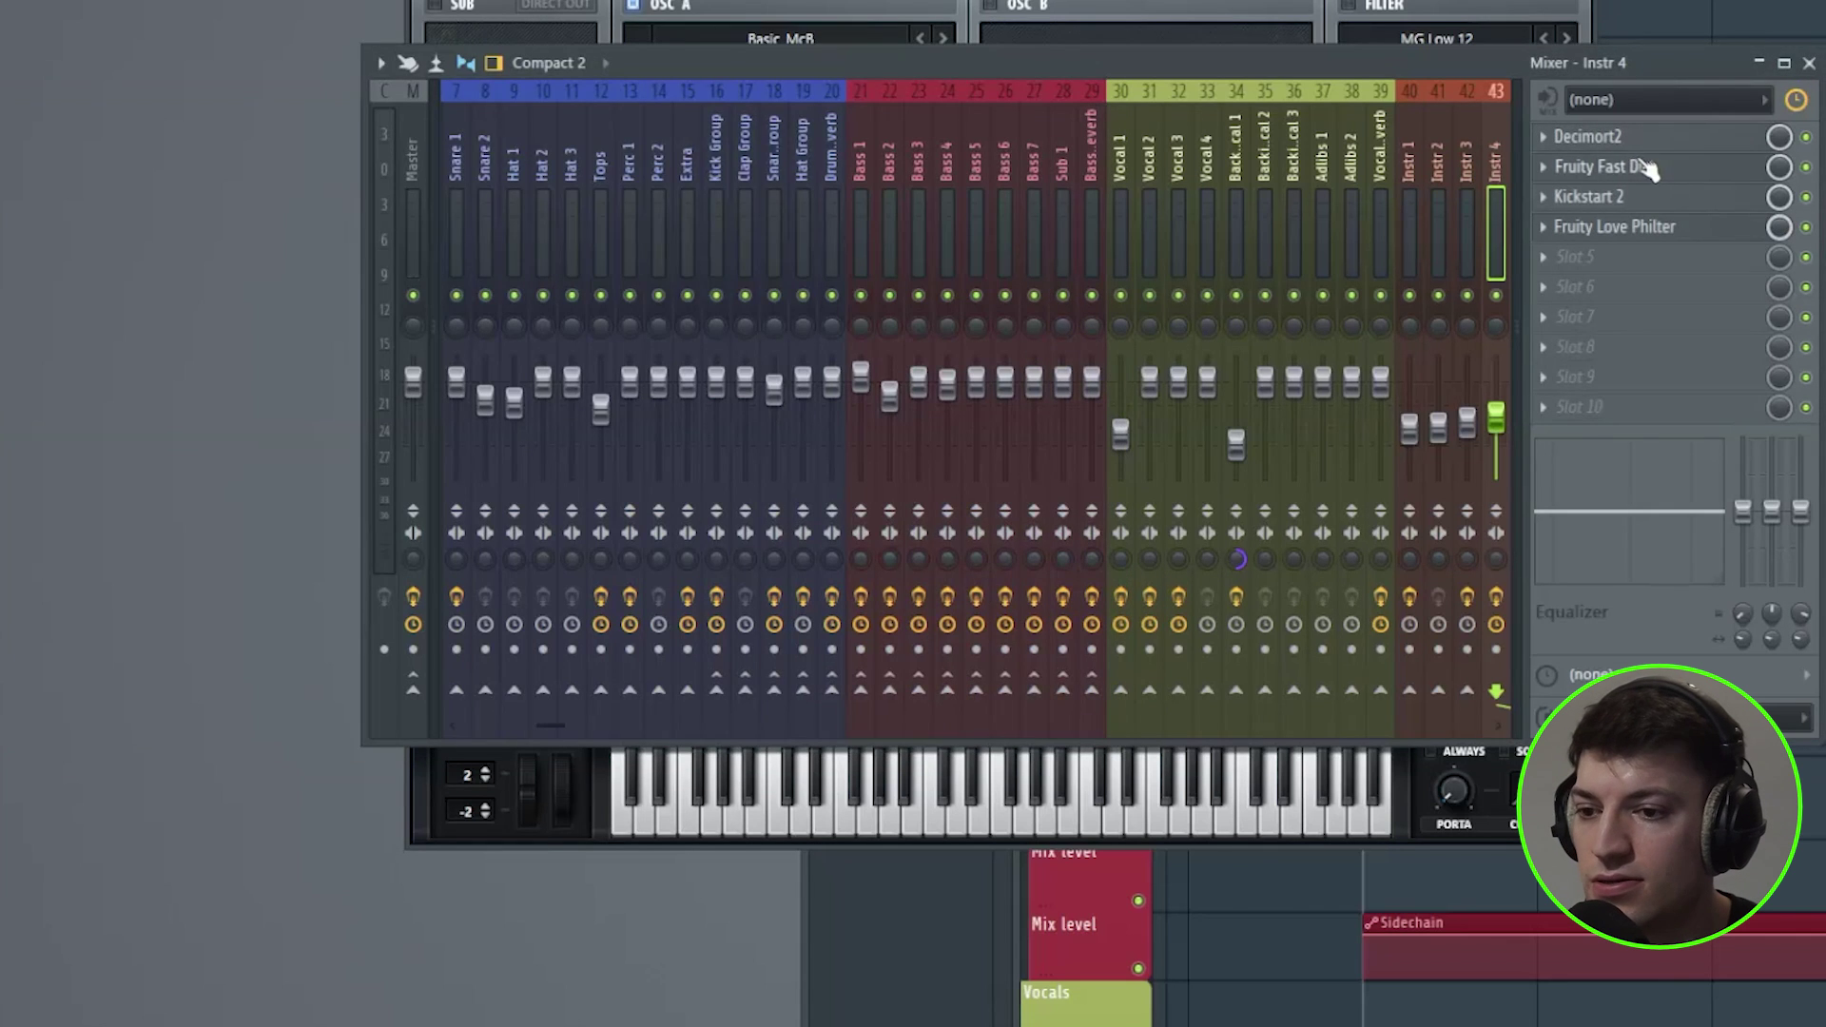
{"action": "left_click", "coordinate": [1586, 166]}
{"action": "left_click", "coordinate": [791, 138]}
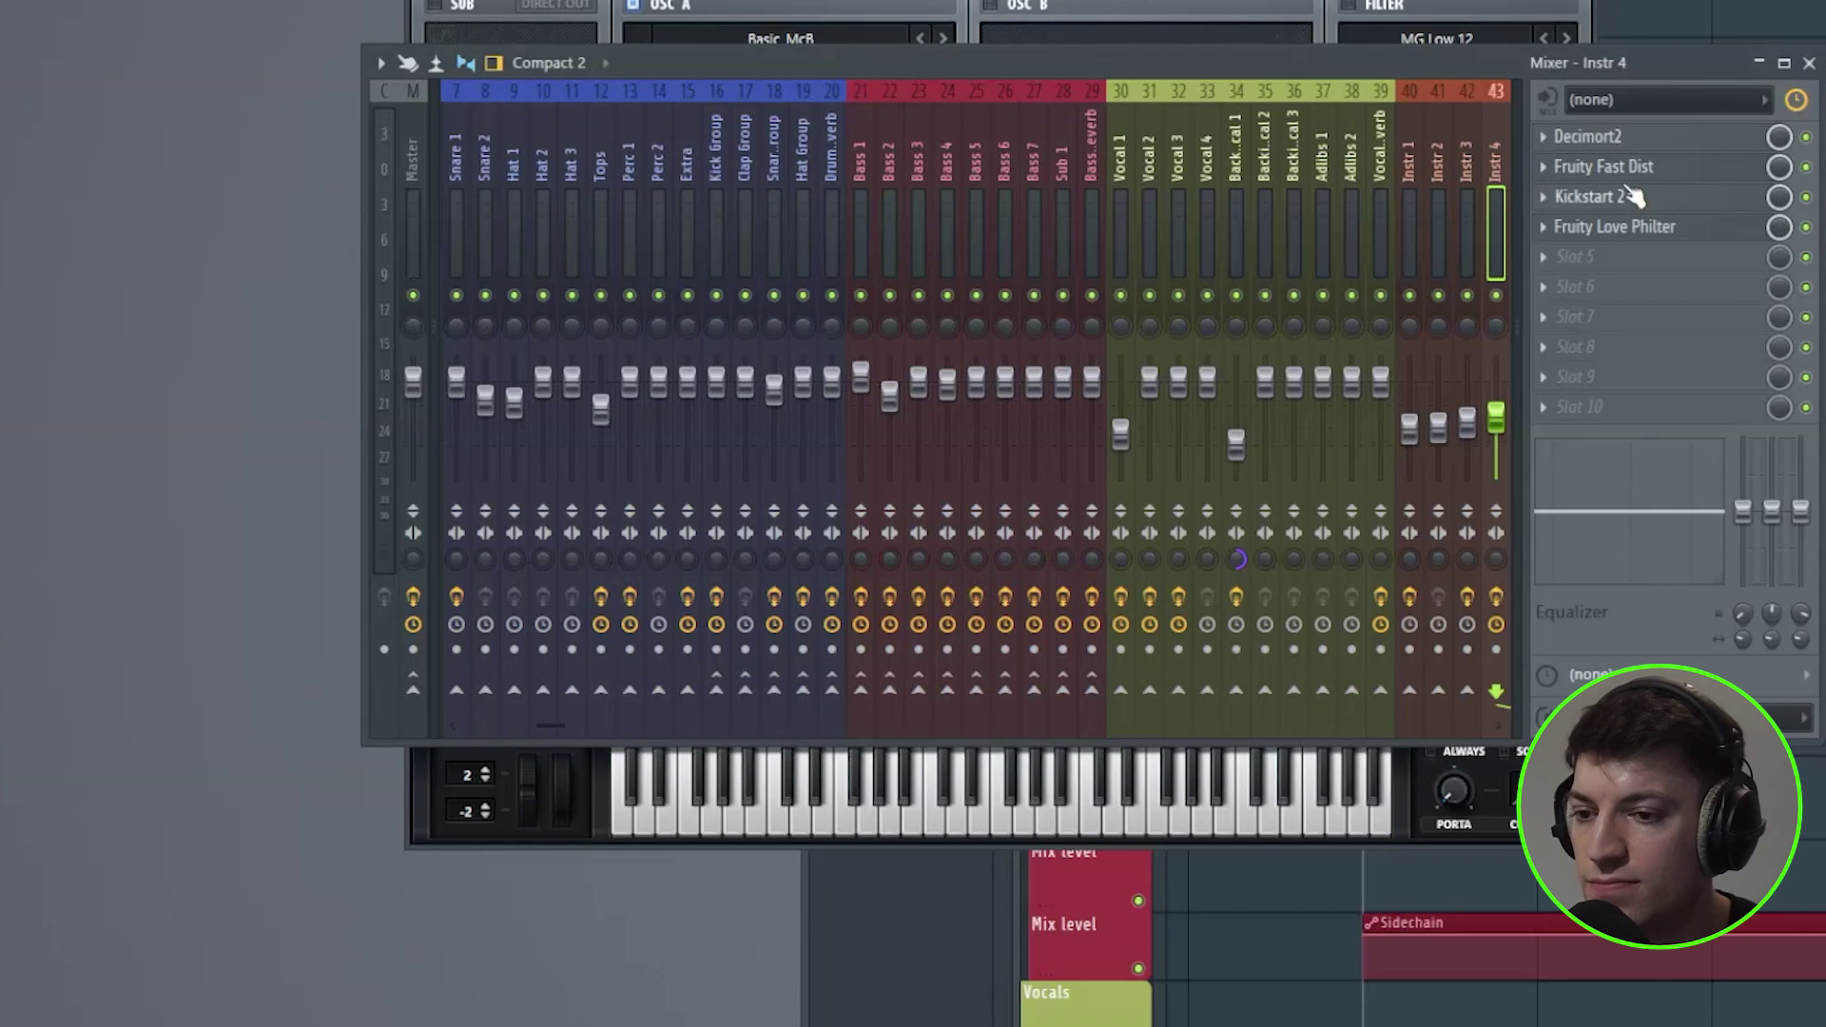
Examine Kickstart 2 and Fruity Love Philter on the Instr 4 track and close the mixer and the Intro Pluck's Serum
{"action": "left_click", "coordinate": [1608, 196]}
{"action": "left_click", "coordinate": [1006, 102]}
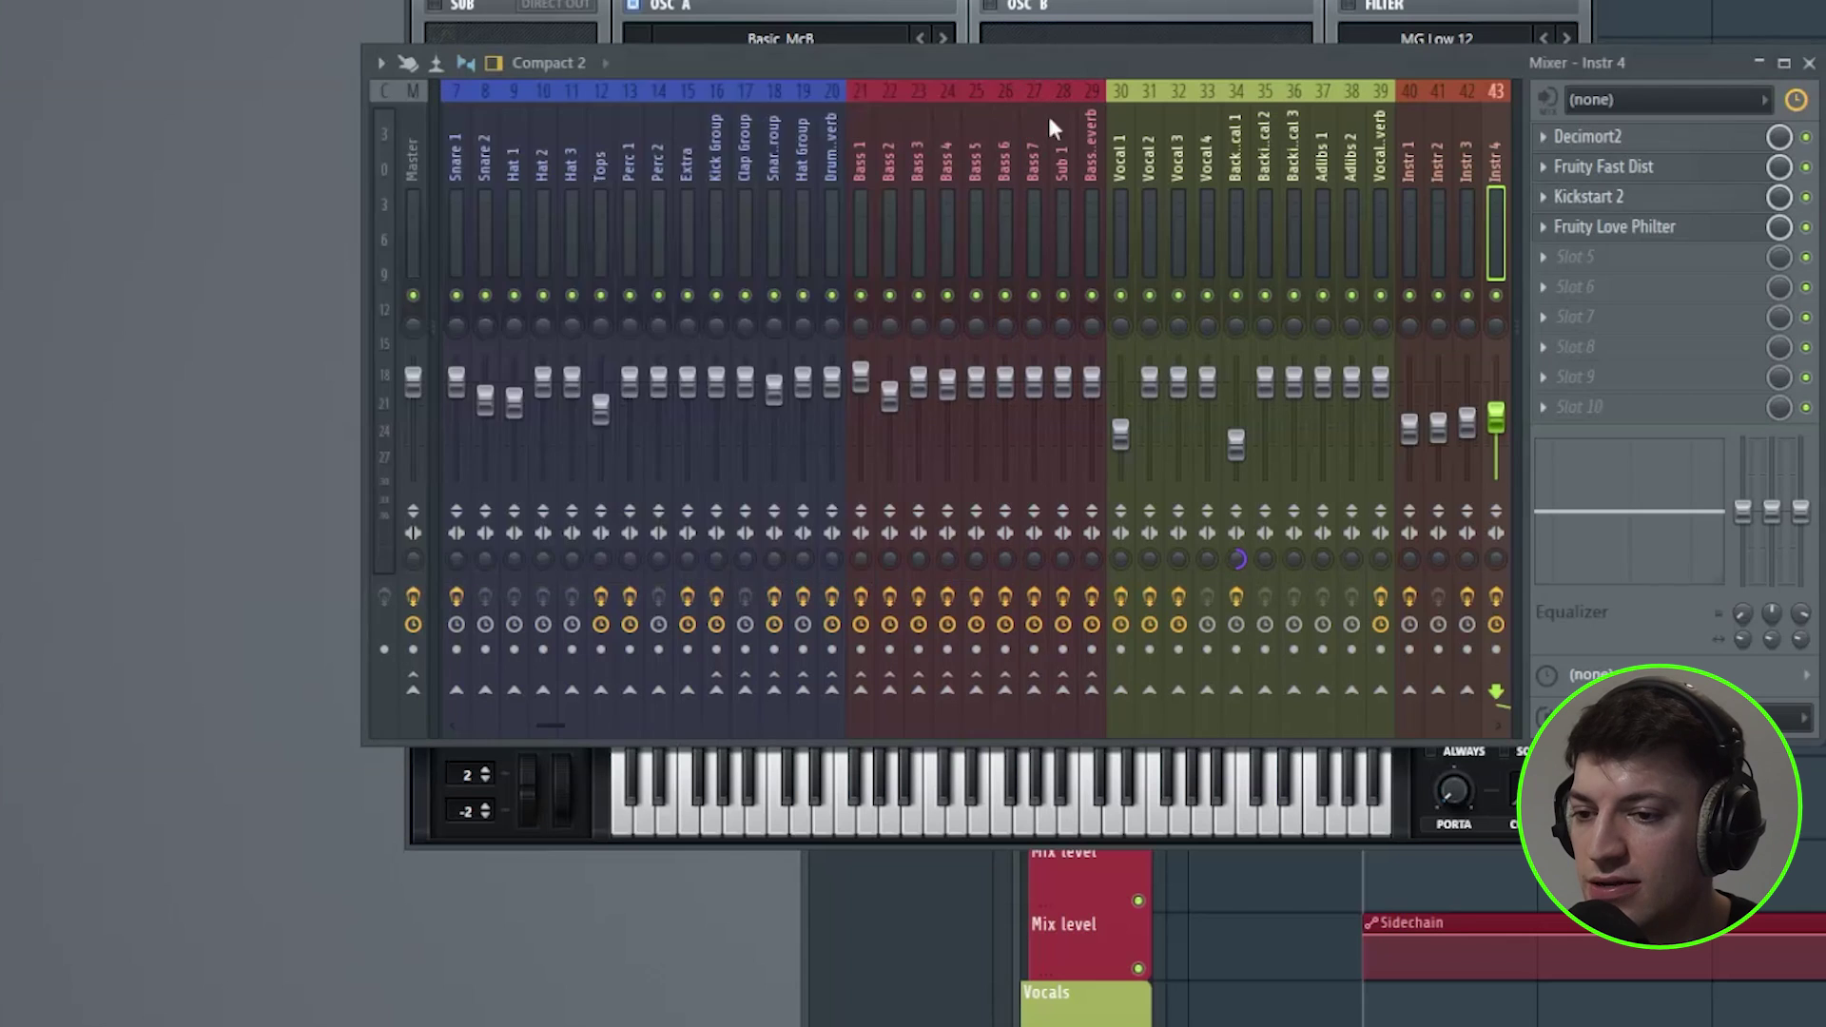
{"action": "left_click", "coordinate": [1614, 227]}
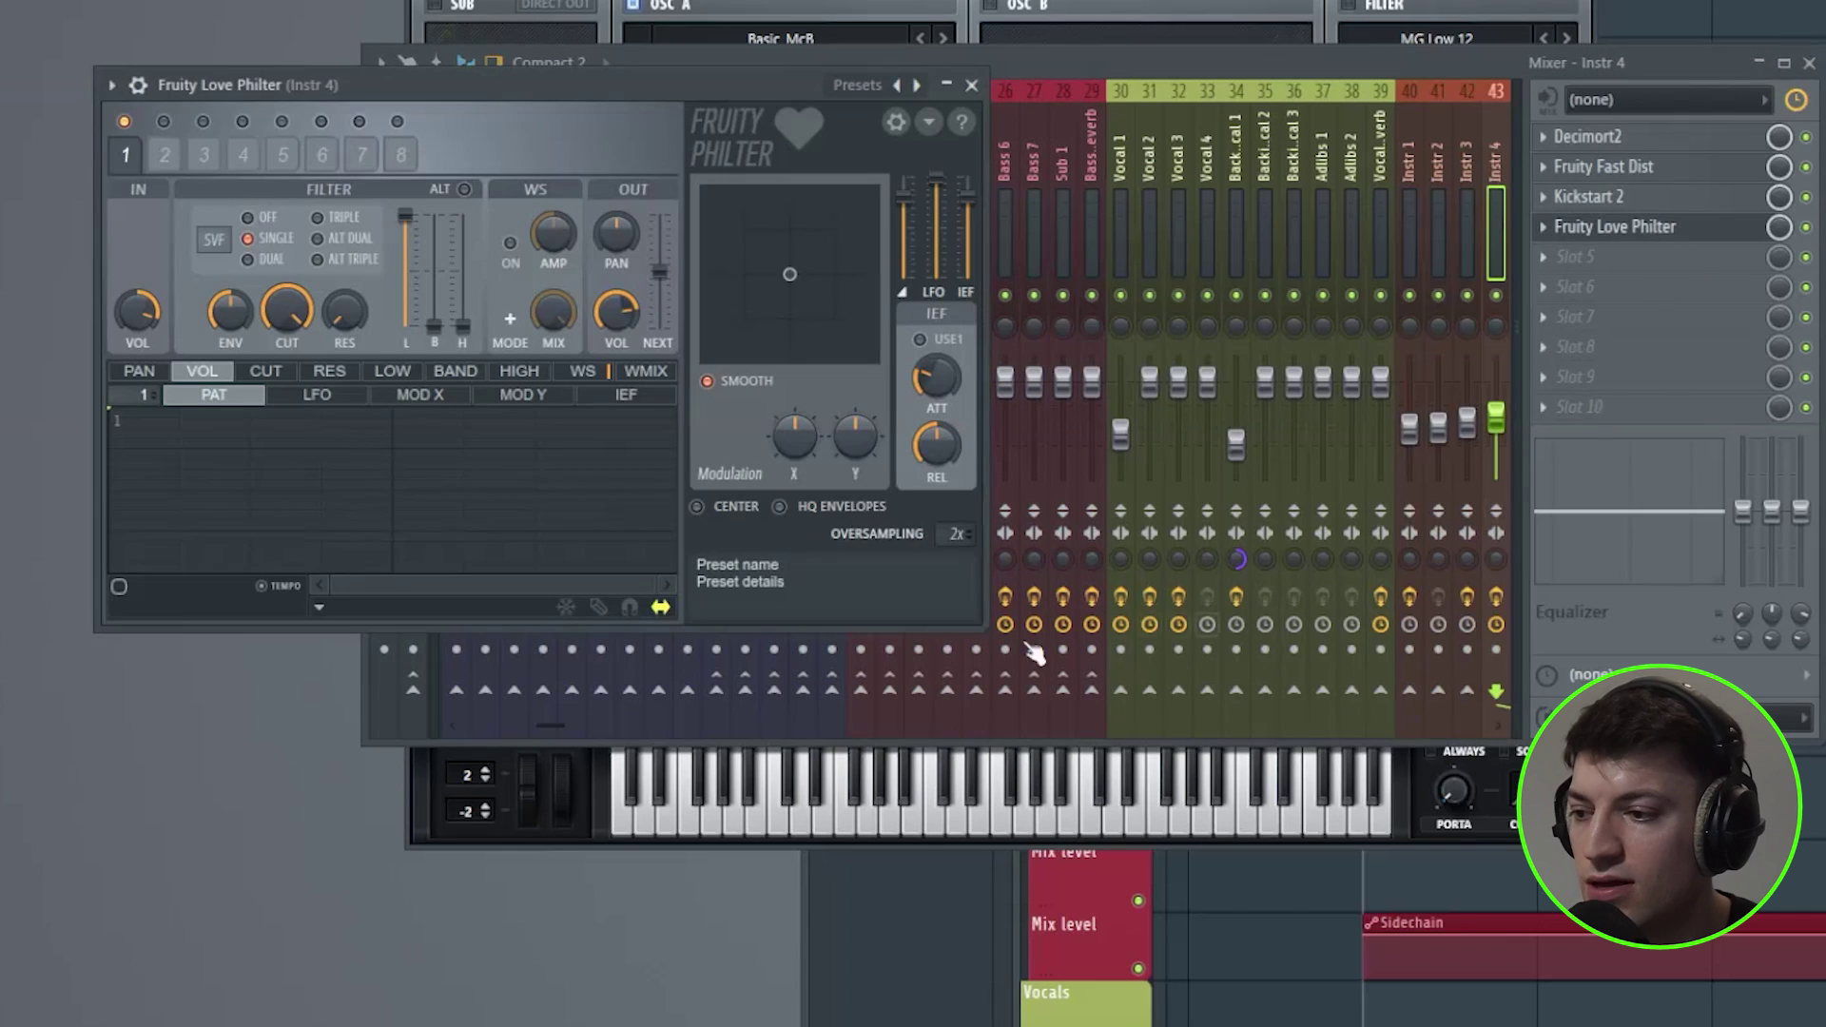
{"action": "left_click", "coordinate": [972, 86]}
{"action": "left_click", "coordinate": [1809, 63]}
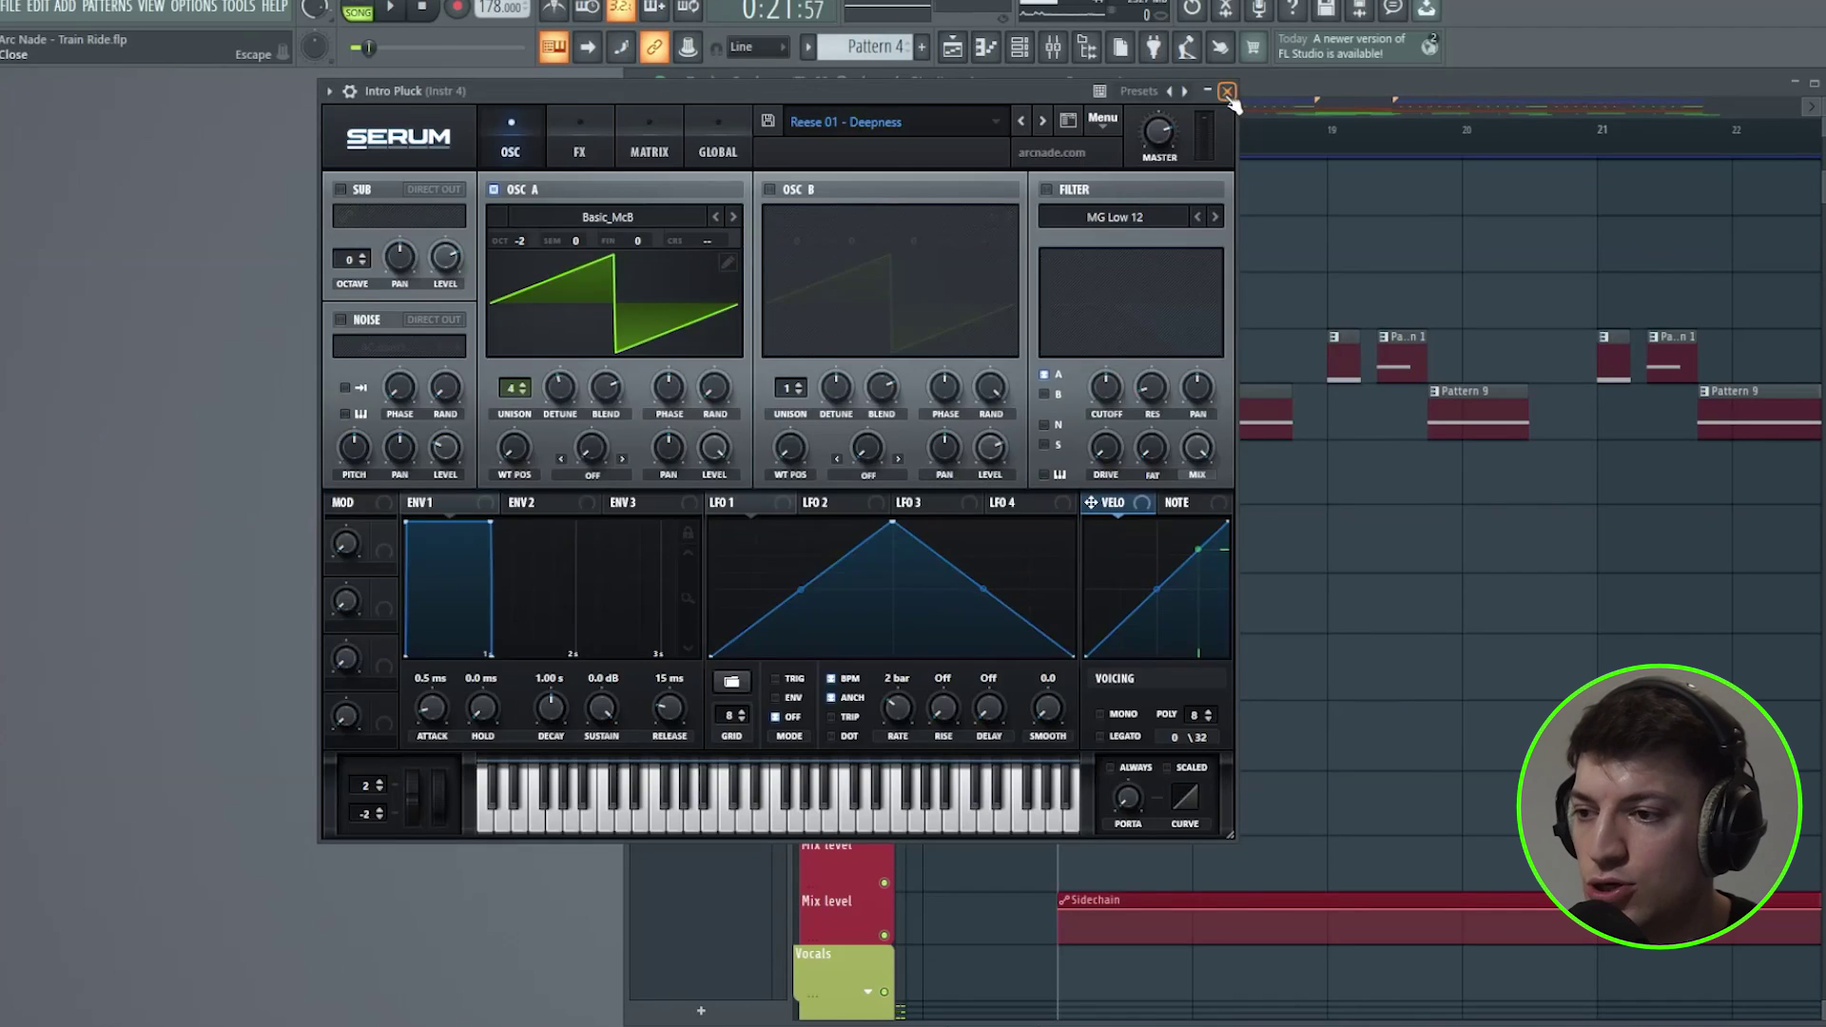
{"action": "left_click", "coordinate": [1227, 91]}
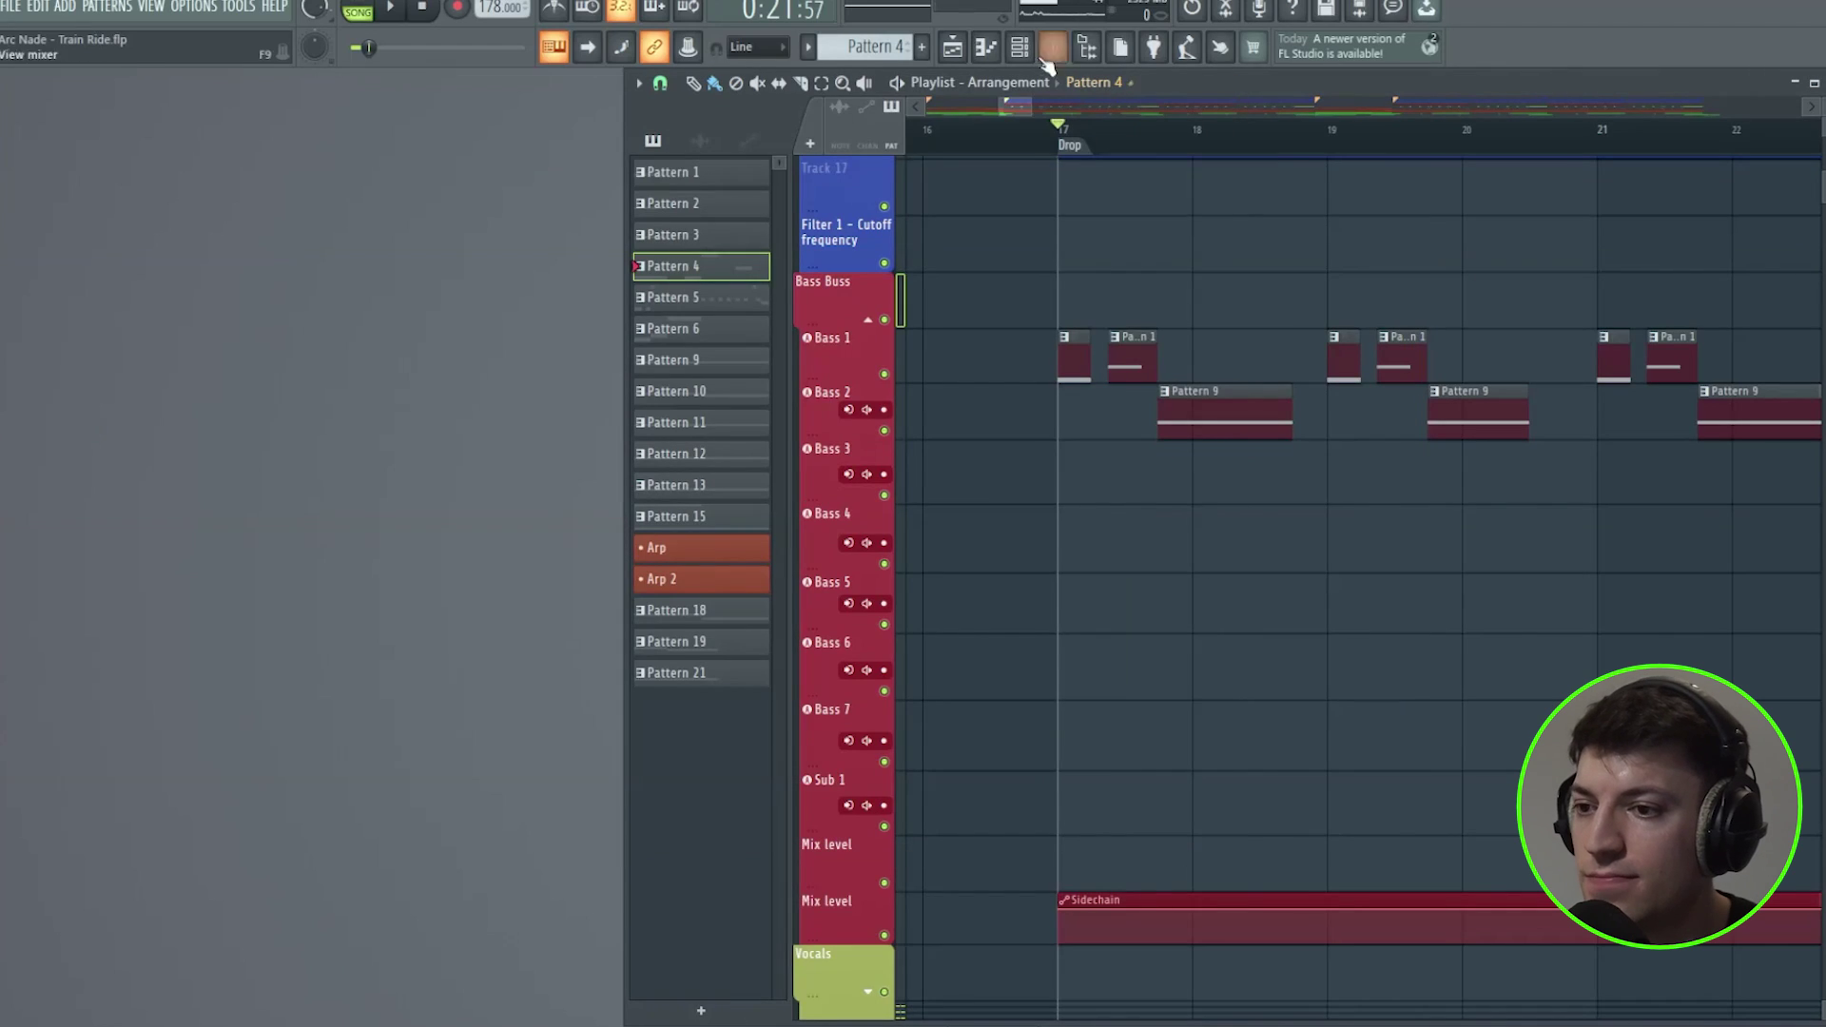
Open Pattern 1 on the Bass 1 track and examine oscillator A's wavetable choice in the Bass 1 Serum patch
{"action": "double_click", "coordinate": [1132, 357]}
{"action": "scroll", "coordinate": [1177, 151], "scroll_direction": "up", "scroll_amount": 3}
{"action": "left_click", "coordinate": [311, 438]}
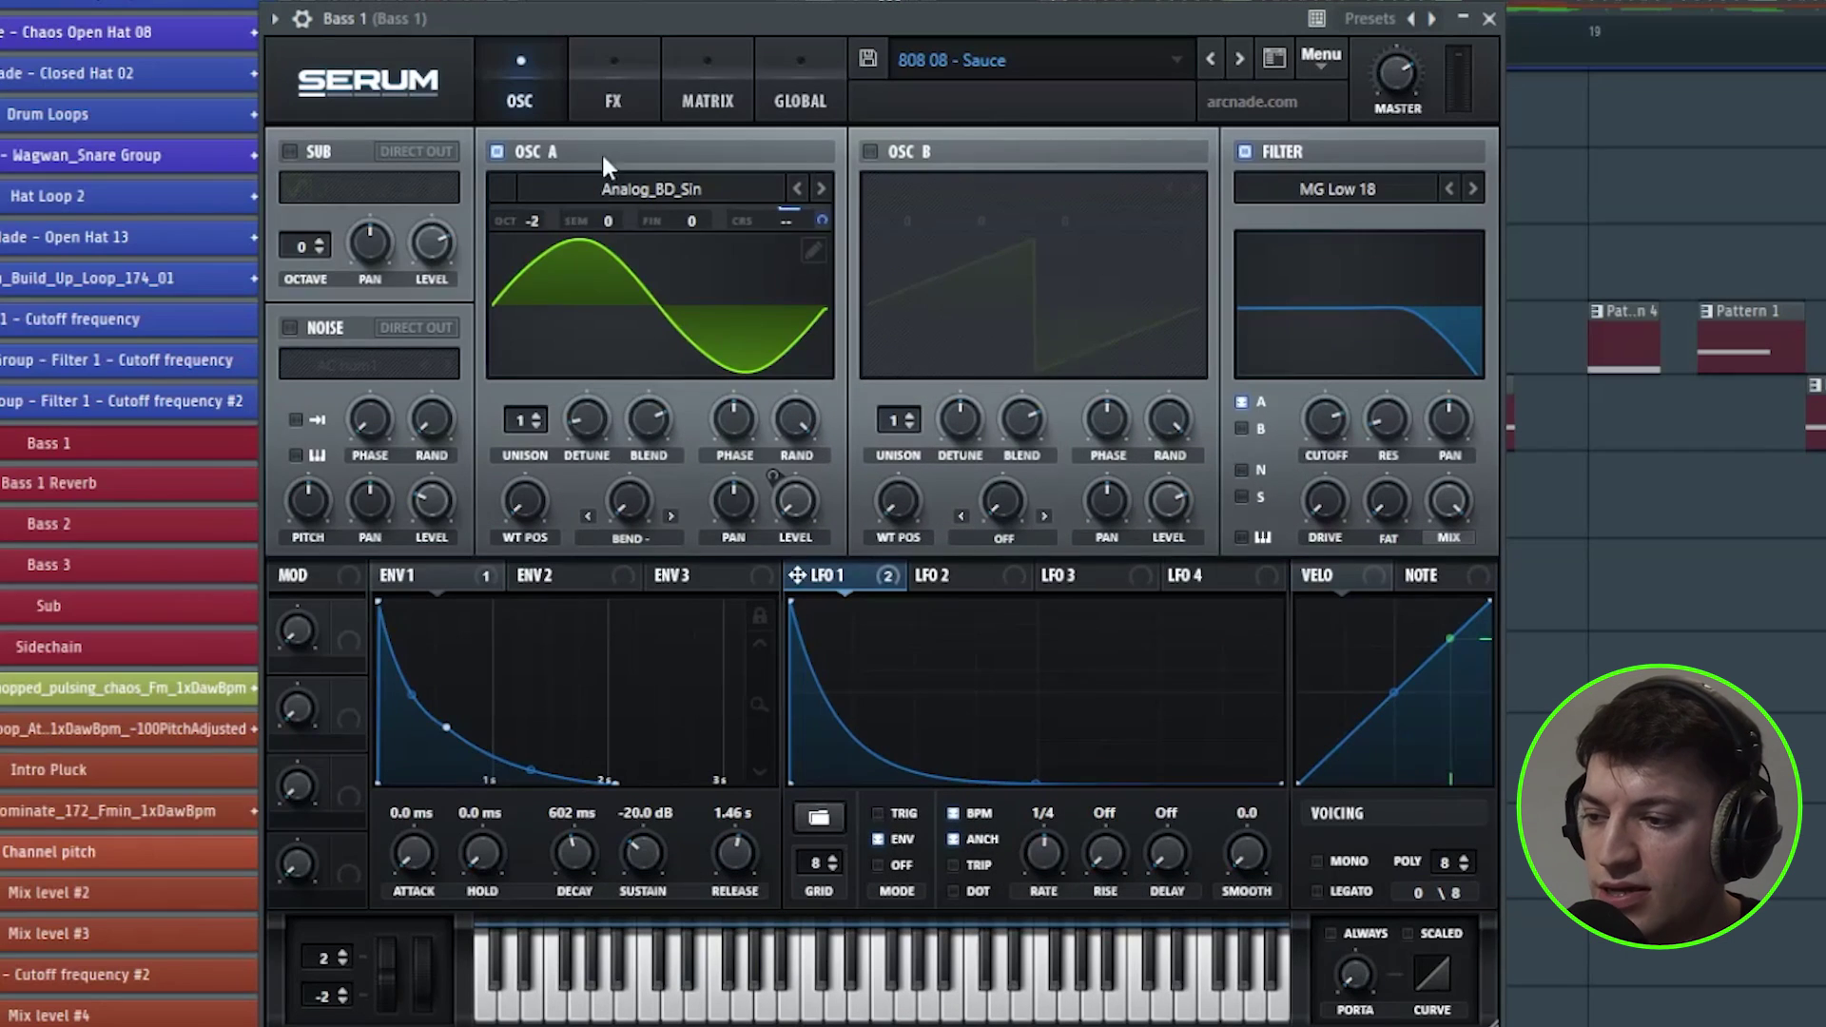
{"action": "left_click", "coordinate": [658, 287]}
{"action": "mouse_move", "coordinate": [592, 220]}
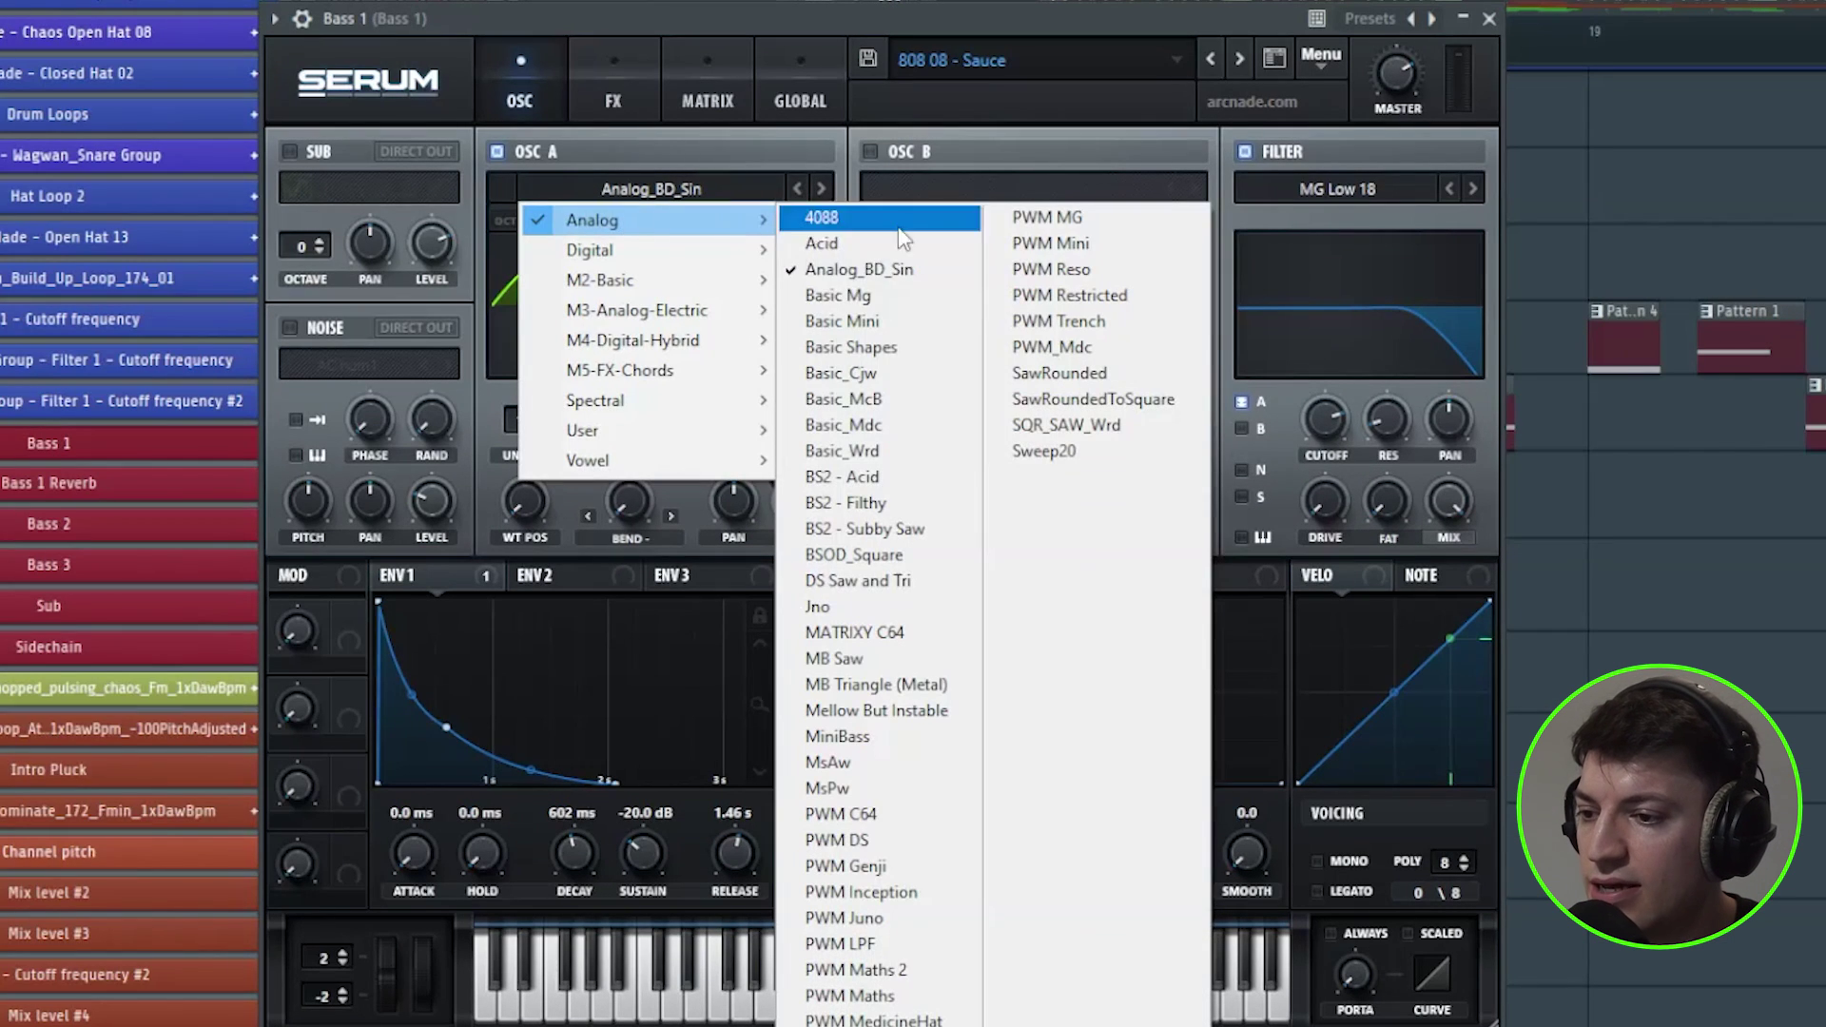
{"action": "left_click", "coordinate": [733, 193]}
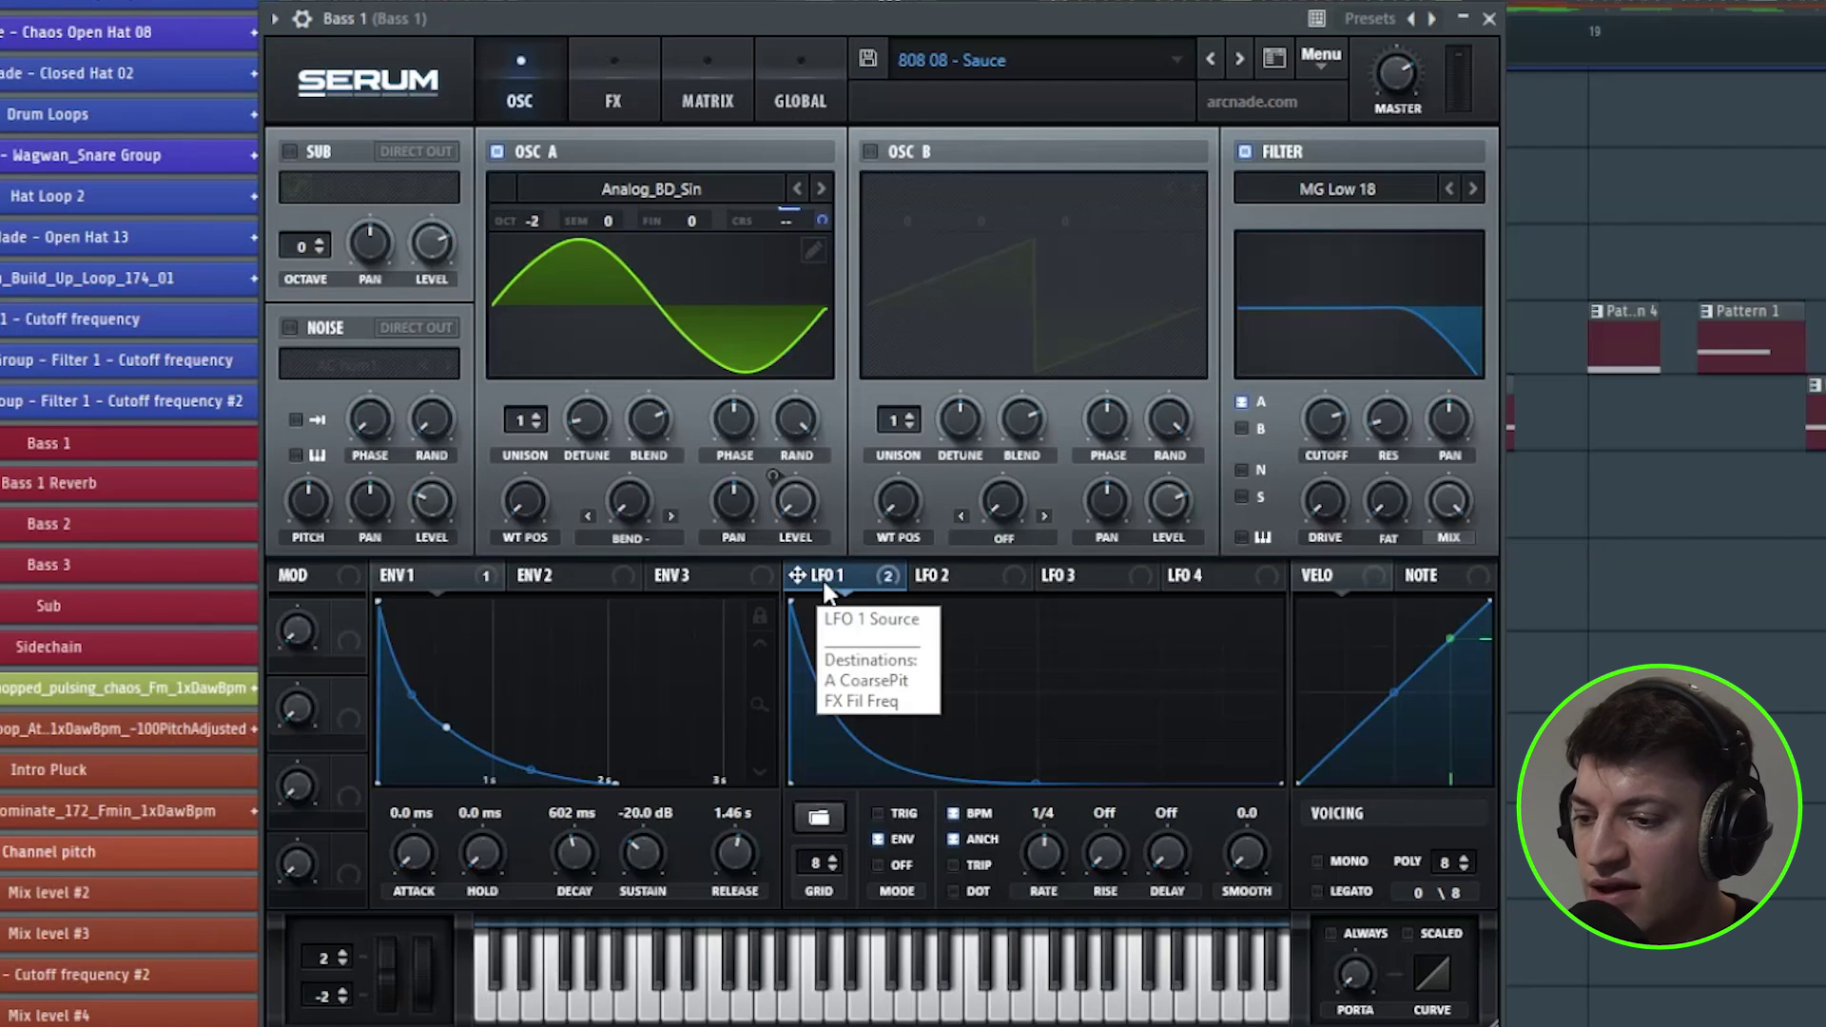
Examine LFO 1's modulation of oscillator A's coarse pitch and the effects chain in Bass 1, and close its Serum window
{"action": "left_click_drag", "start_coordinate": [797, 576], "coordinate": [788, 228]}
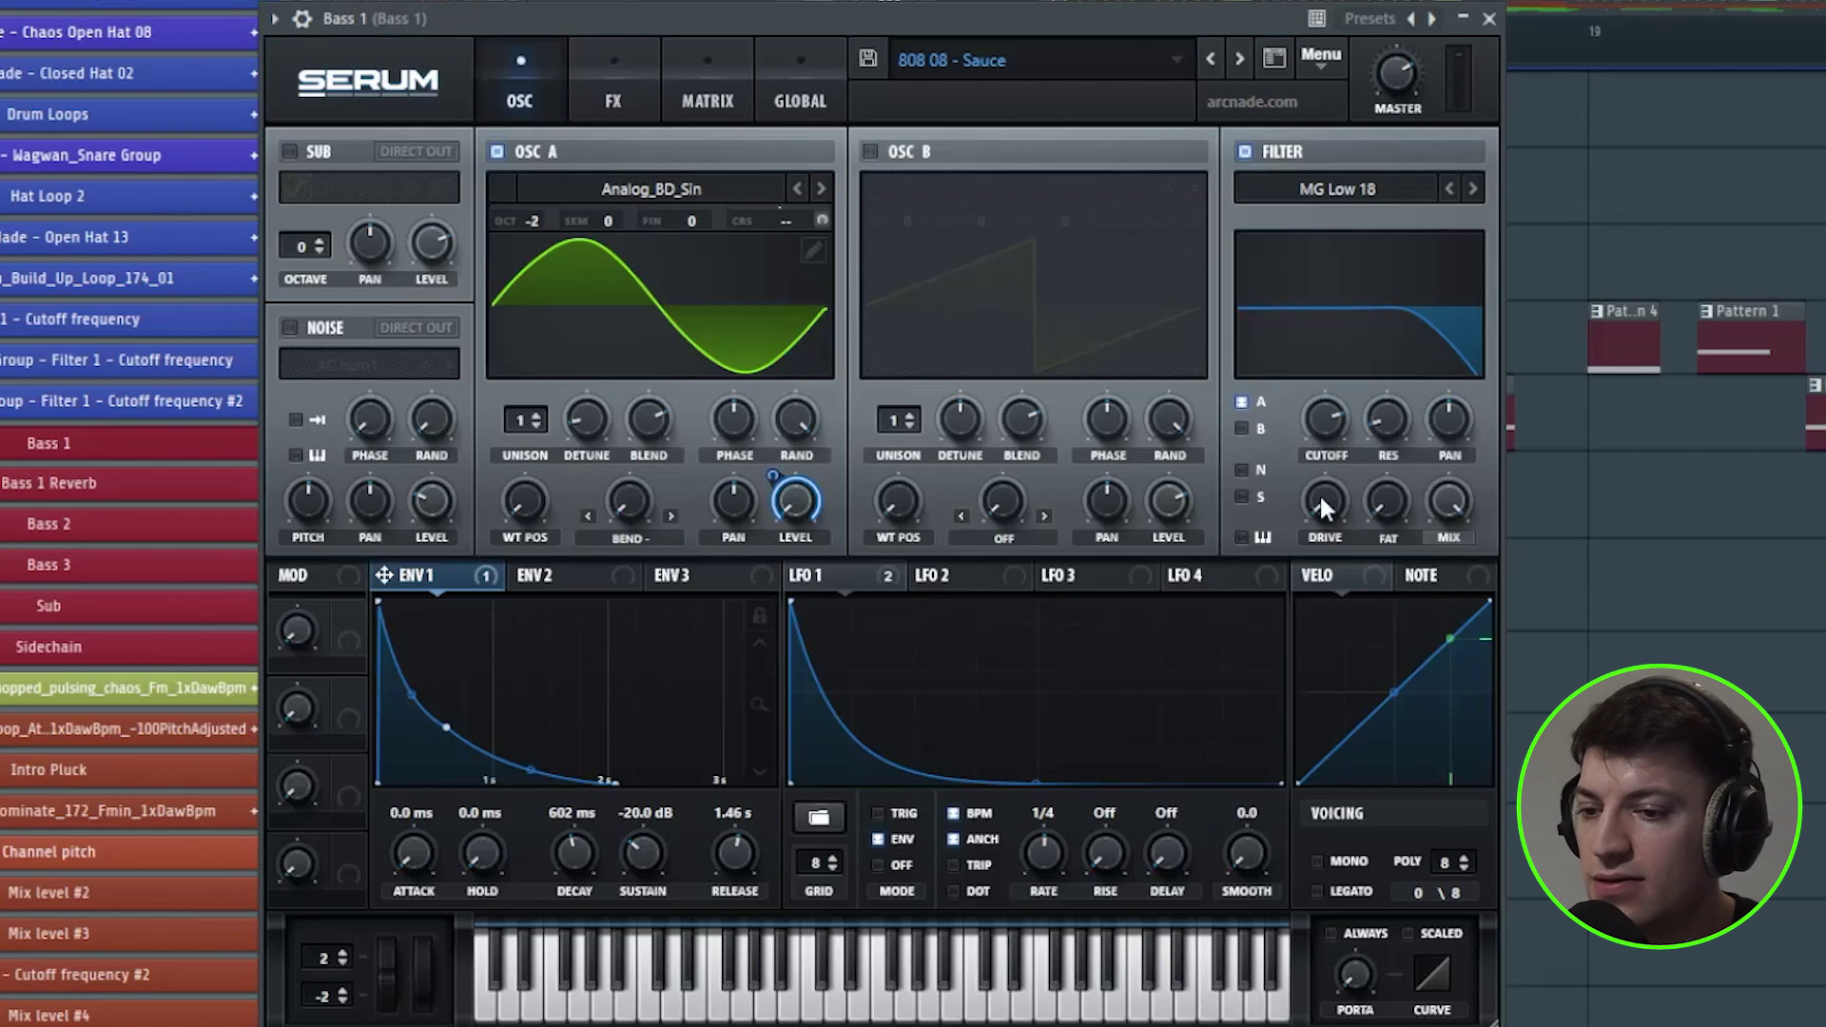
{"action": "left_click", "coordinate": [583, 66]}
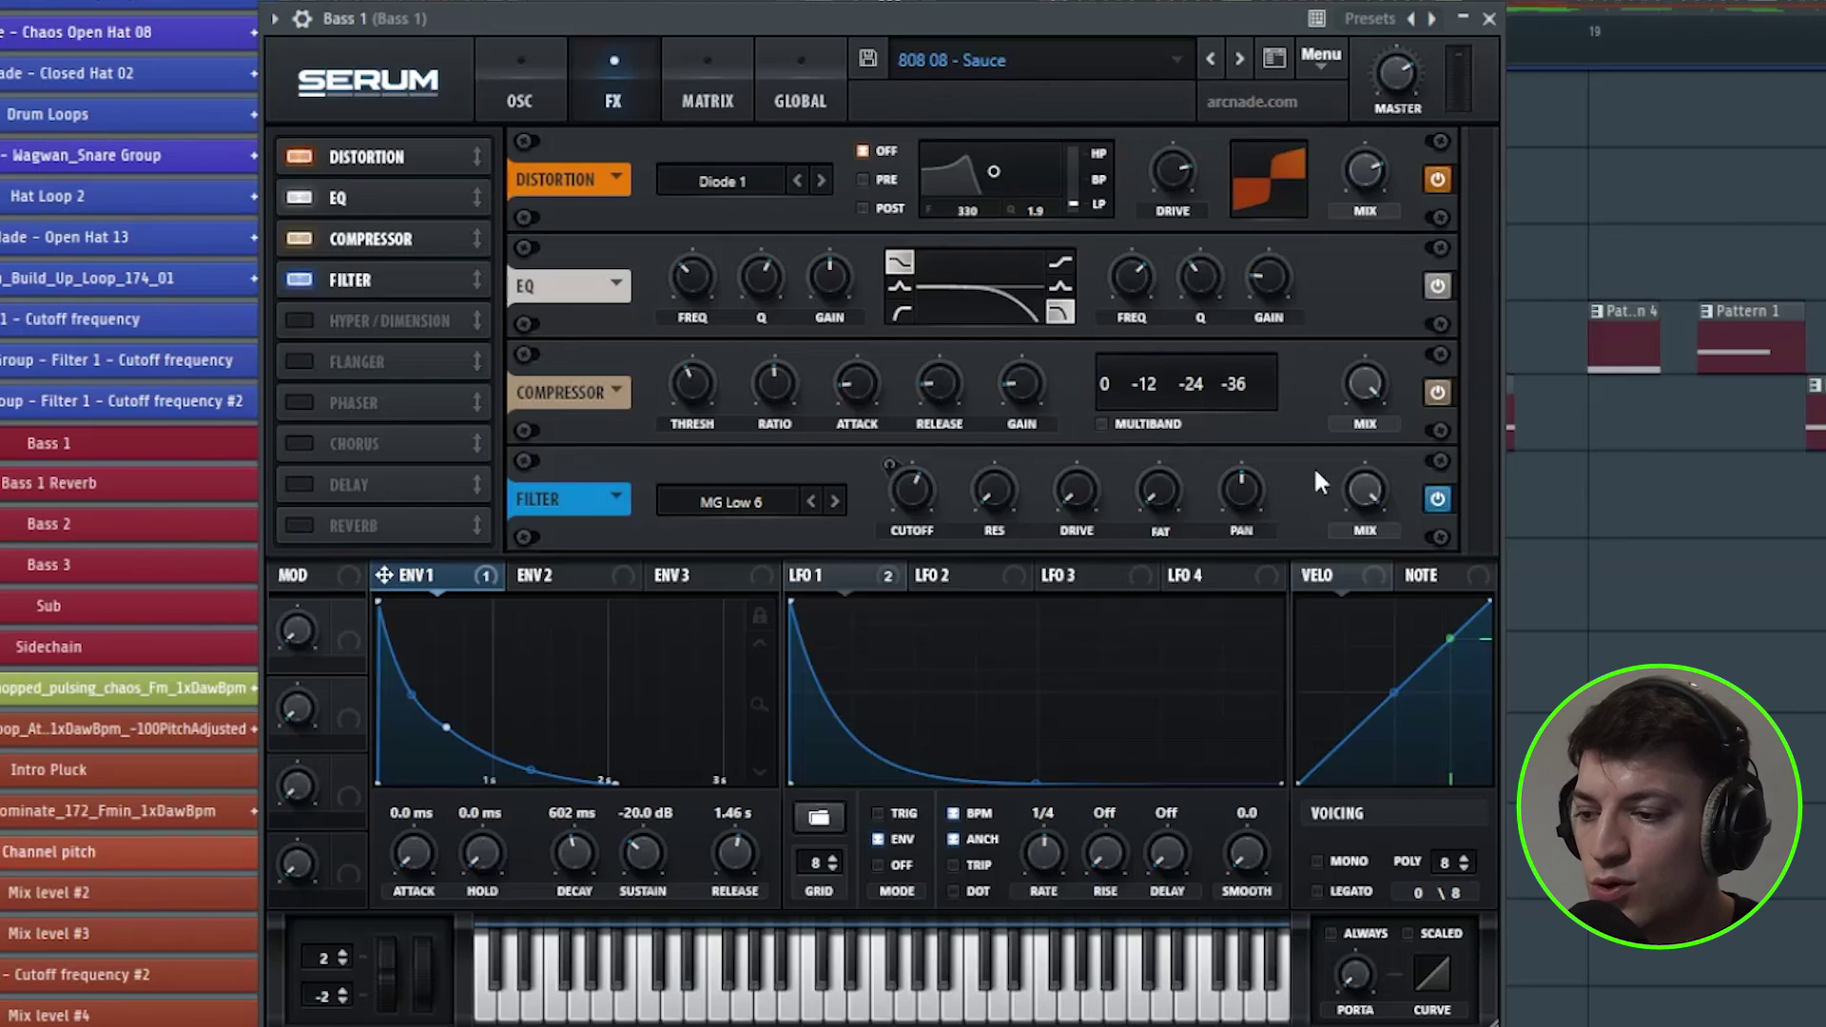
{"action": "left_click", "coordinate": [832, 585]}
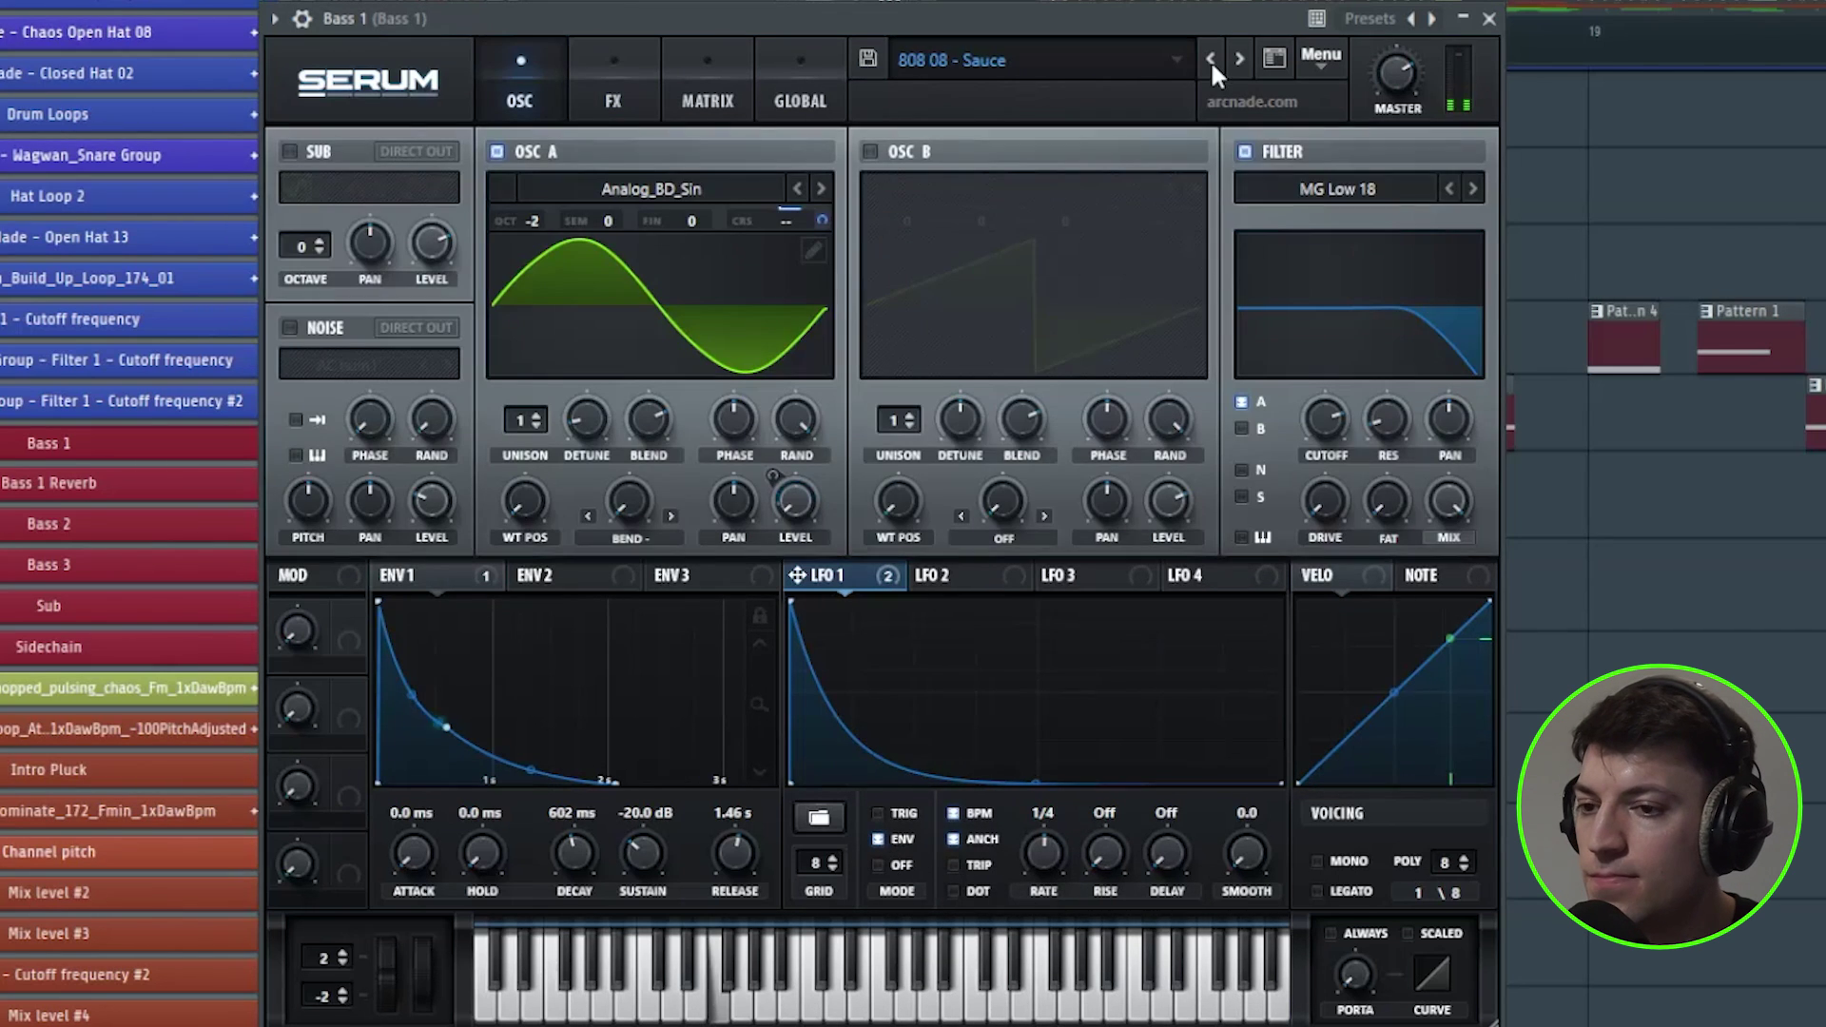
{"action": "left_click", "coordinate": [1489, 19]}
Examine Fruity Parametric EQ 2 and Kickstart 2 on the Bass 1 mixer track and the effects on the Bass Reverb track
{"action": "left_click", "coordinate": [1054, 47]}
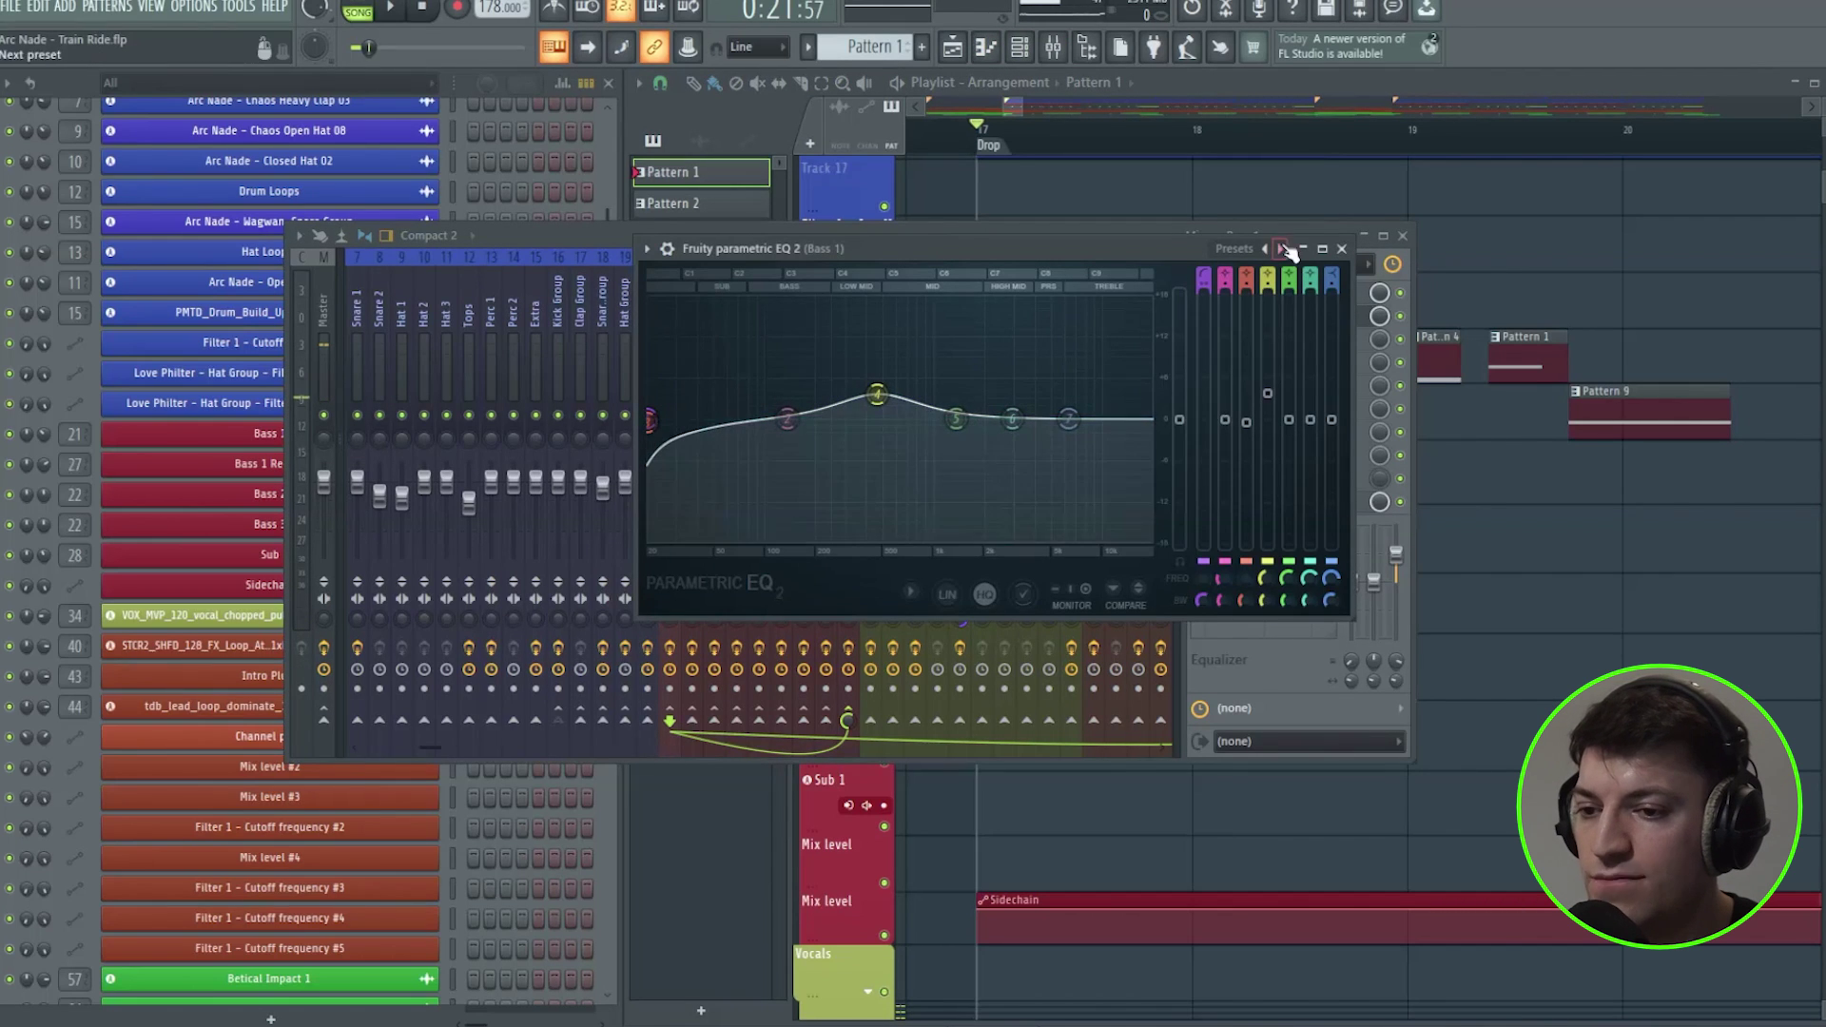
{"action": "left_click", "coordinate": [1341, 249]}
{"action": "left_click", "coordinate": [1301, 293]}
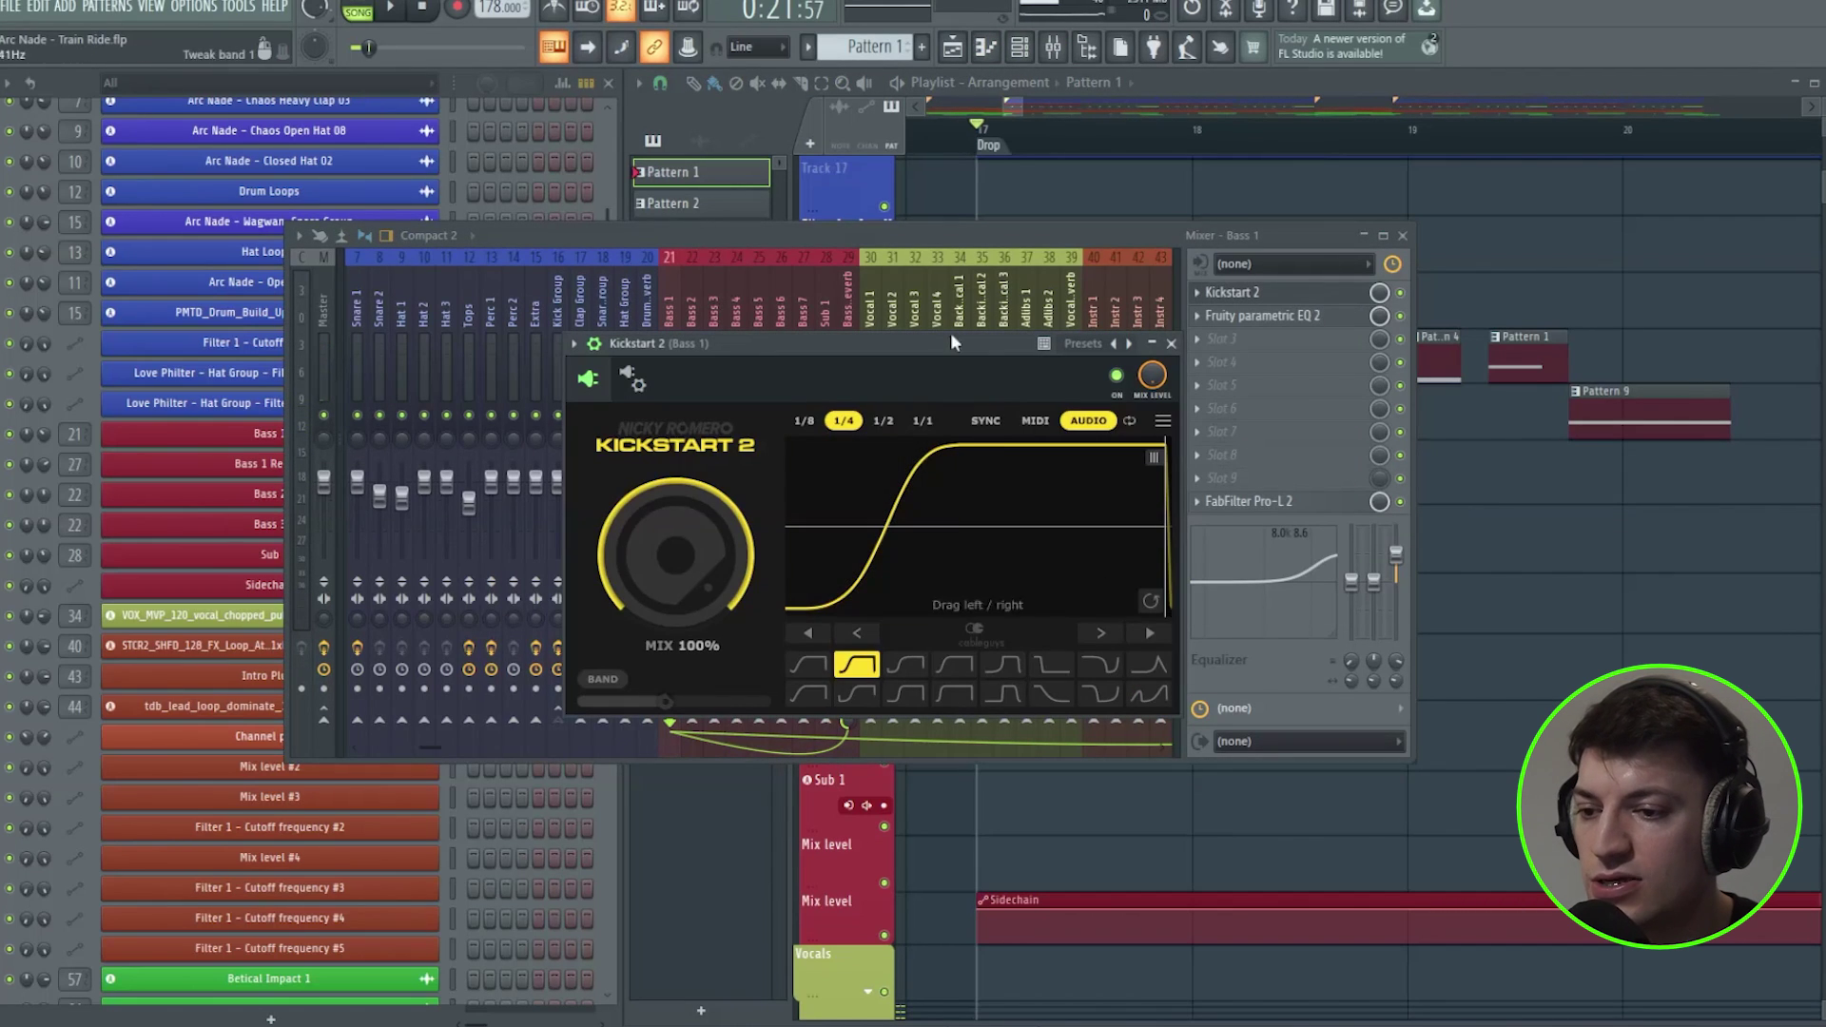
{"action": "left_click", "coordinate": [1170, 343]}
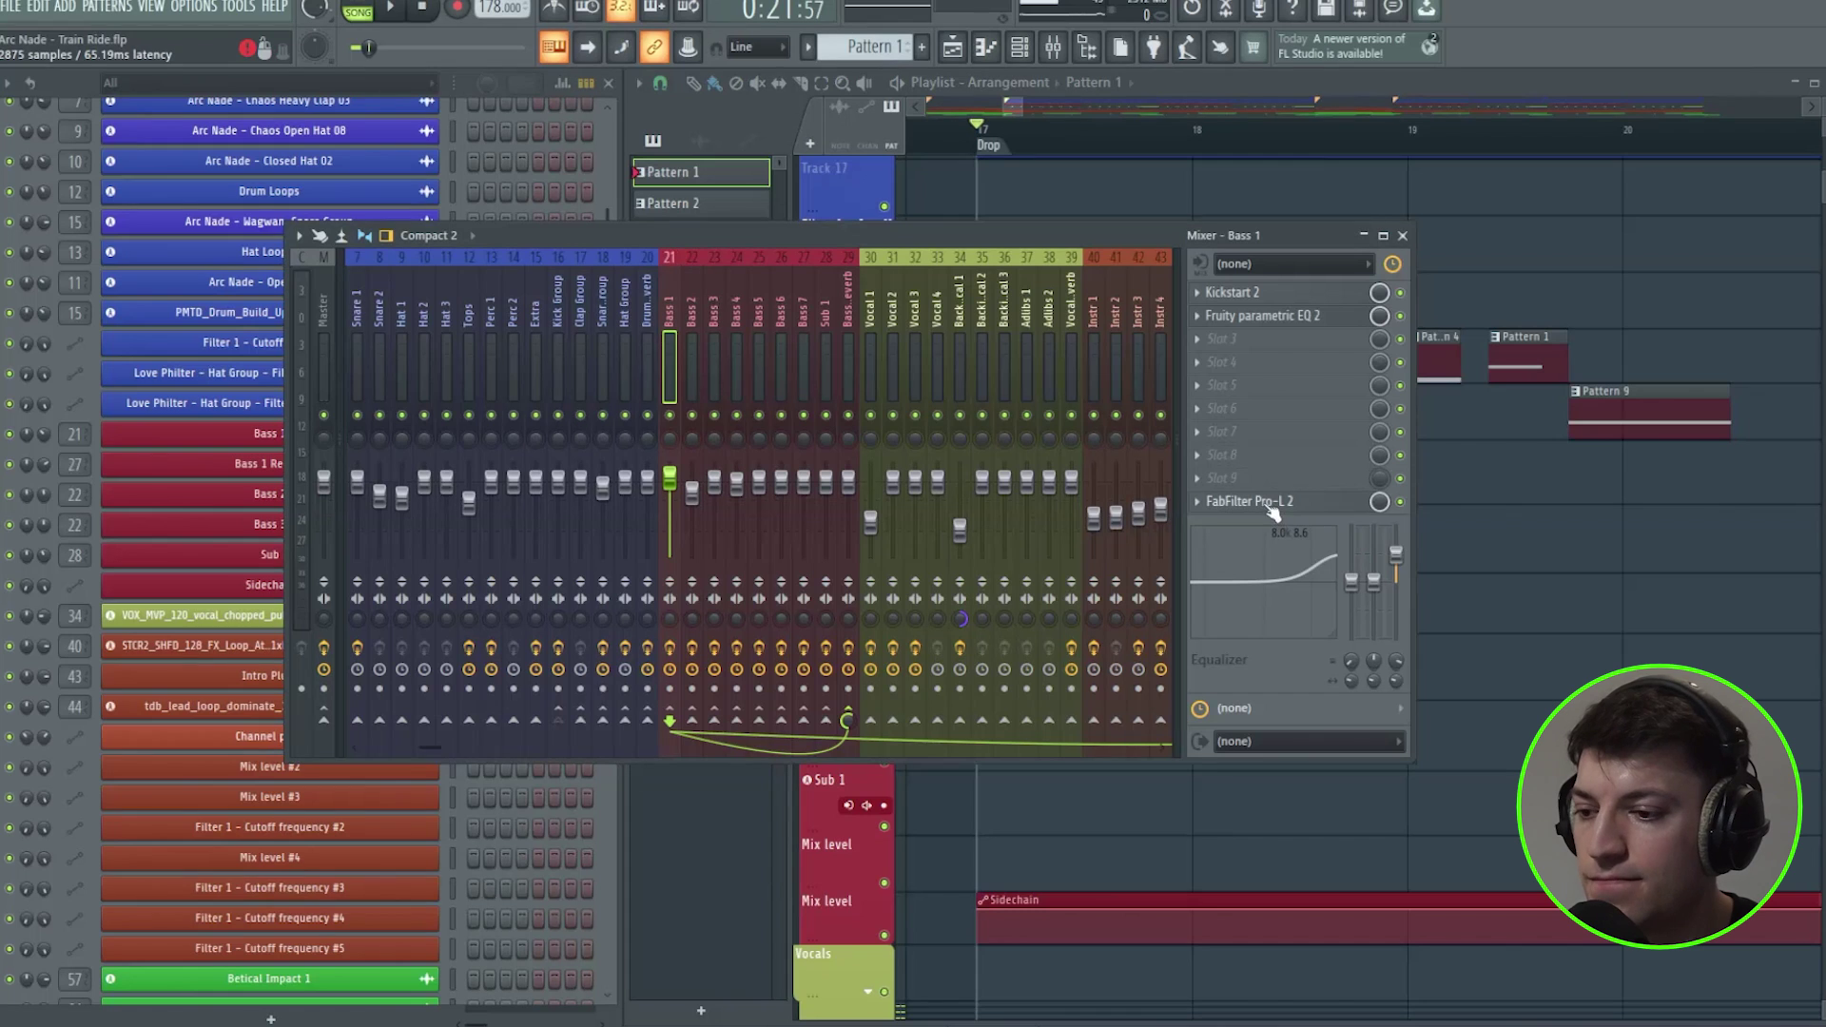
{"action": "left_click", "coordinate": [837, 709]}
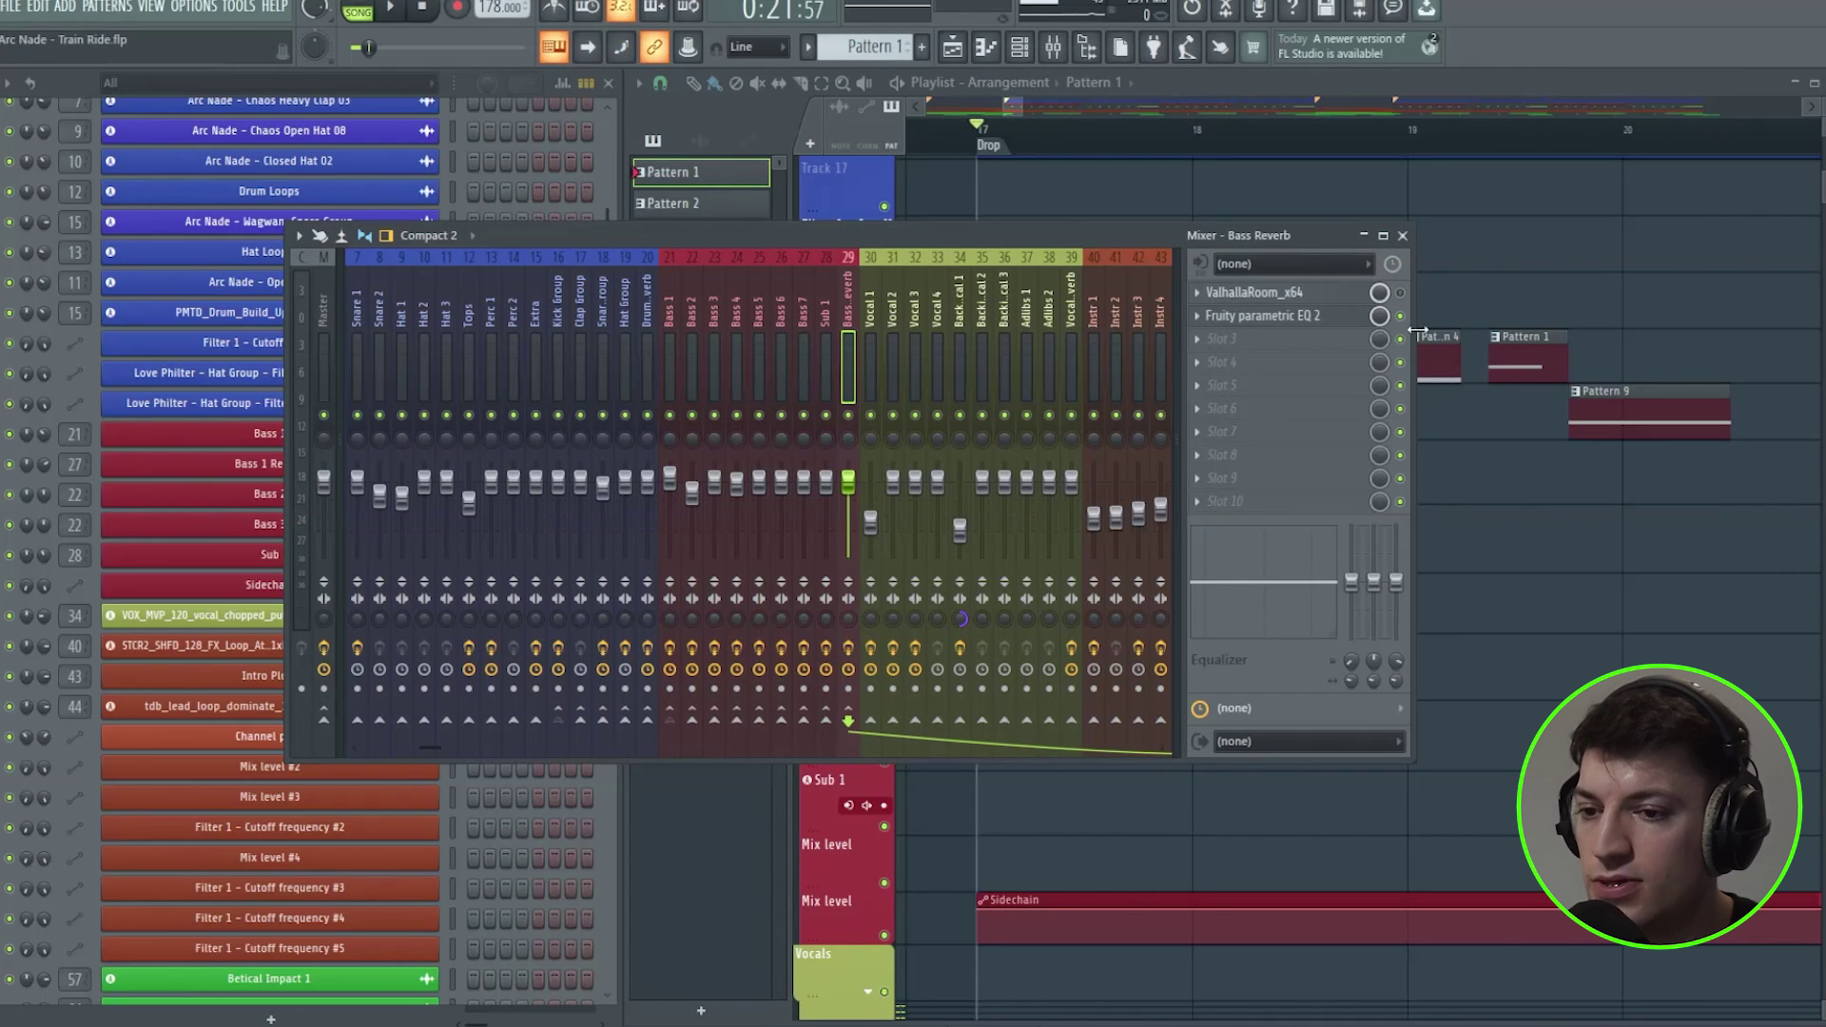
{"action": "left_click", "coordinate": [670, 338]}
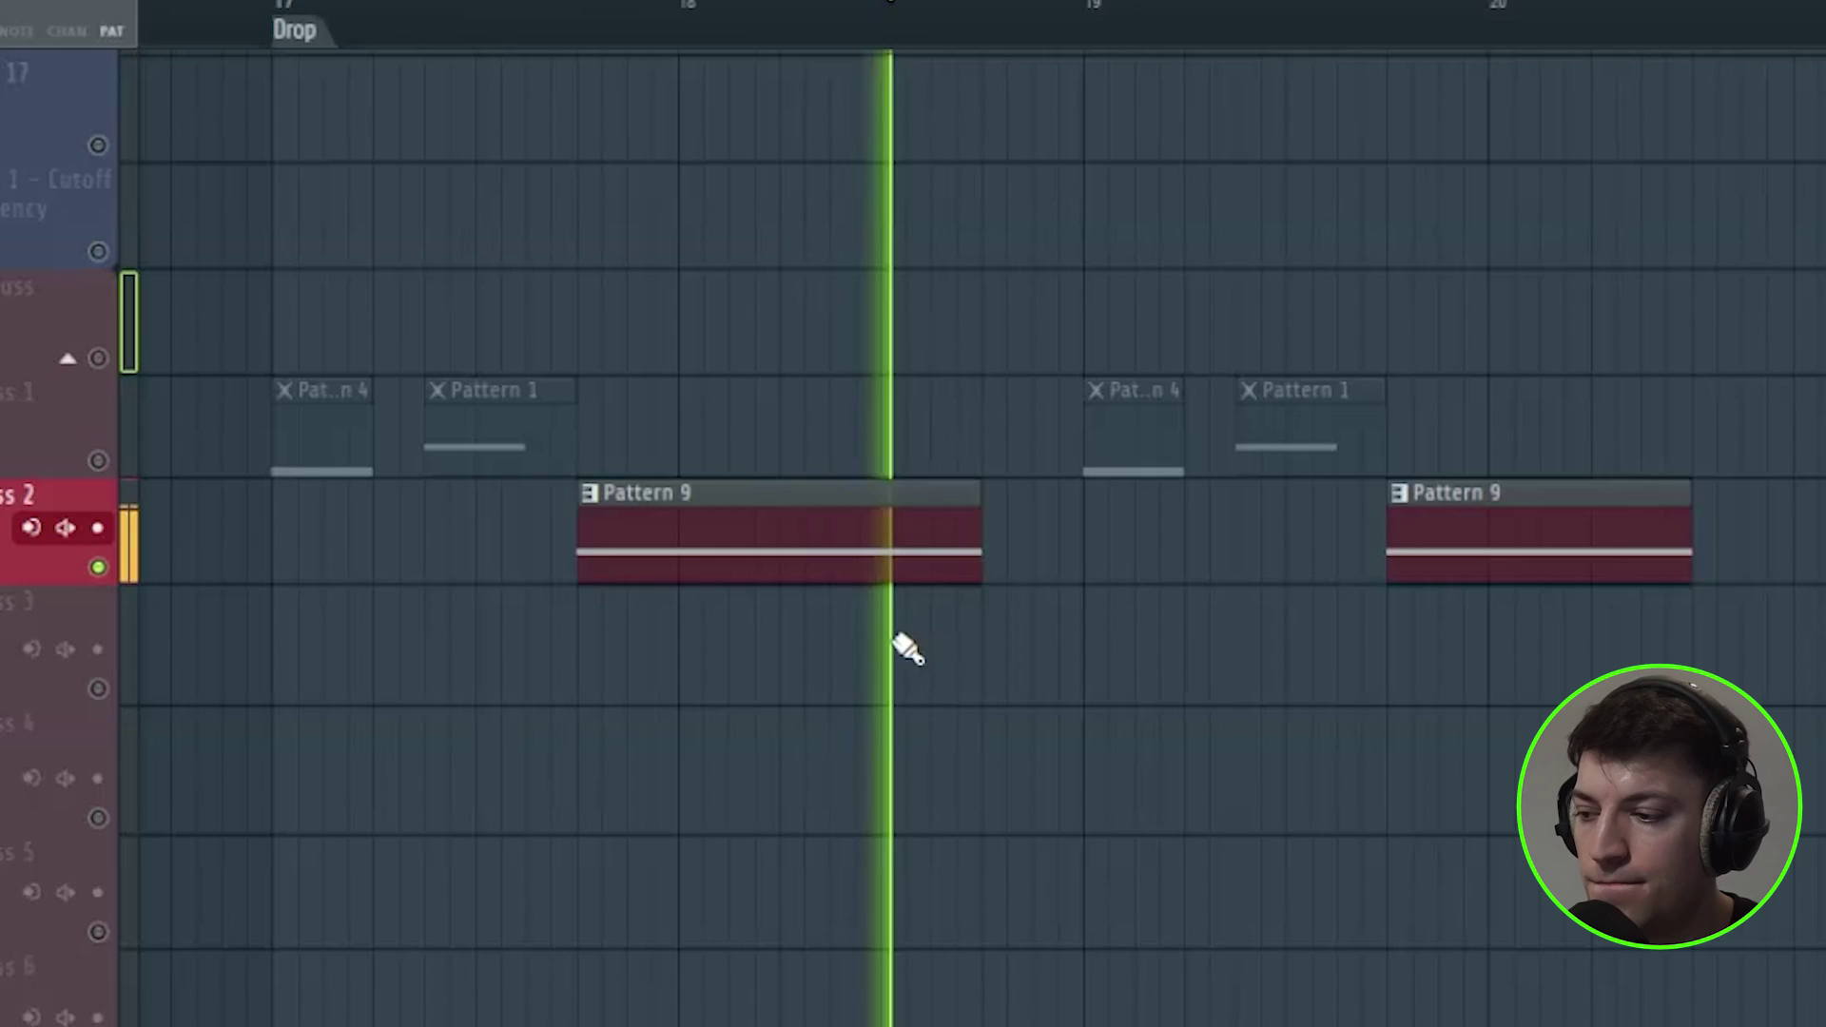
Stop playback and examine the Sub's Serum patch, including oscillator B's wavetable editor, its level and the effects page
{"action": "key", "text": "space"}
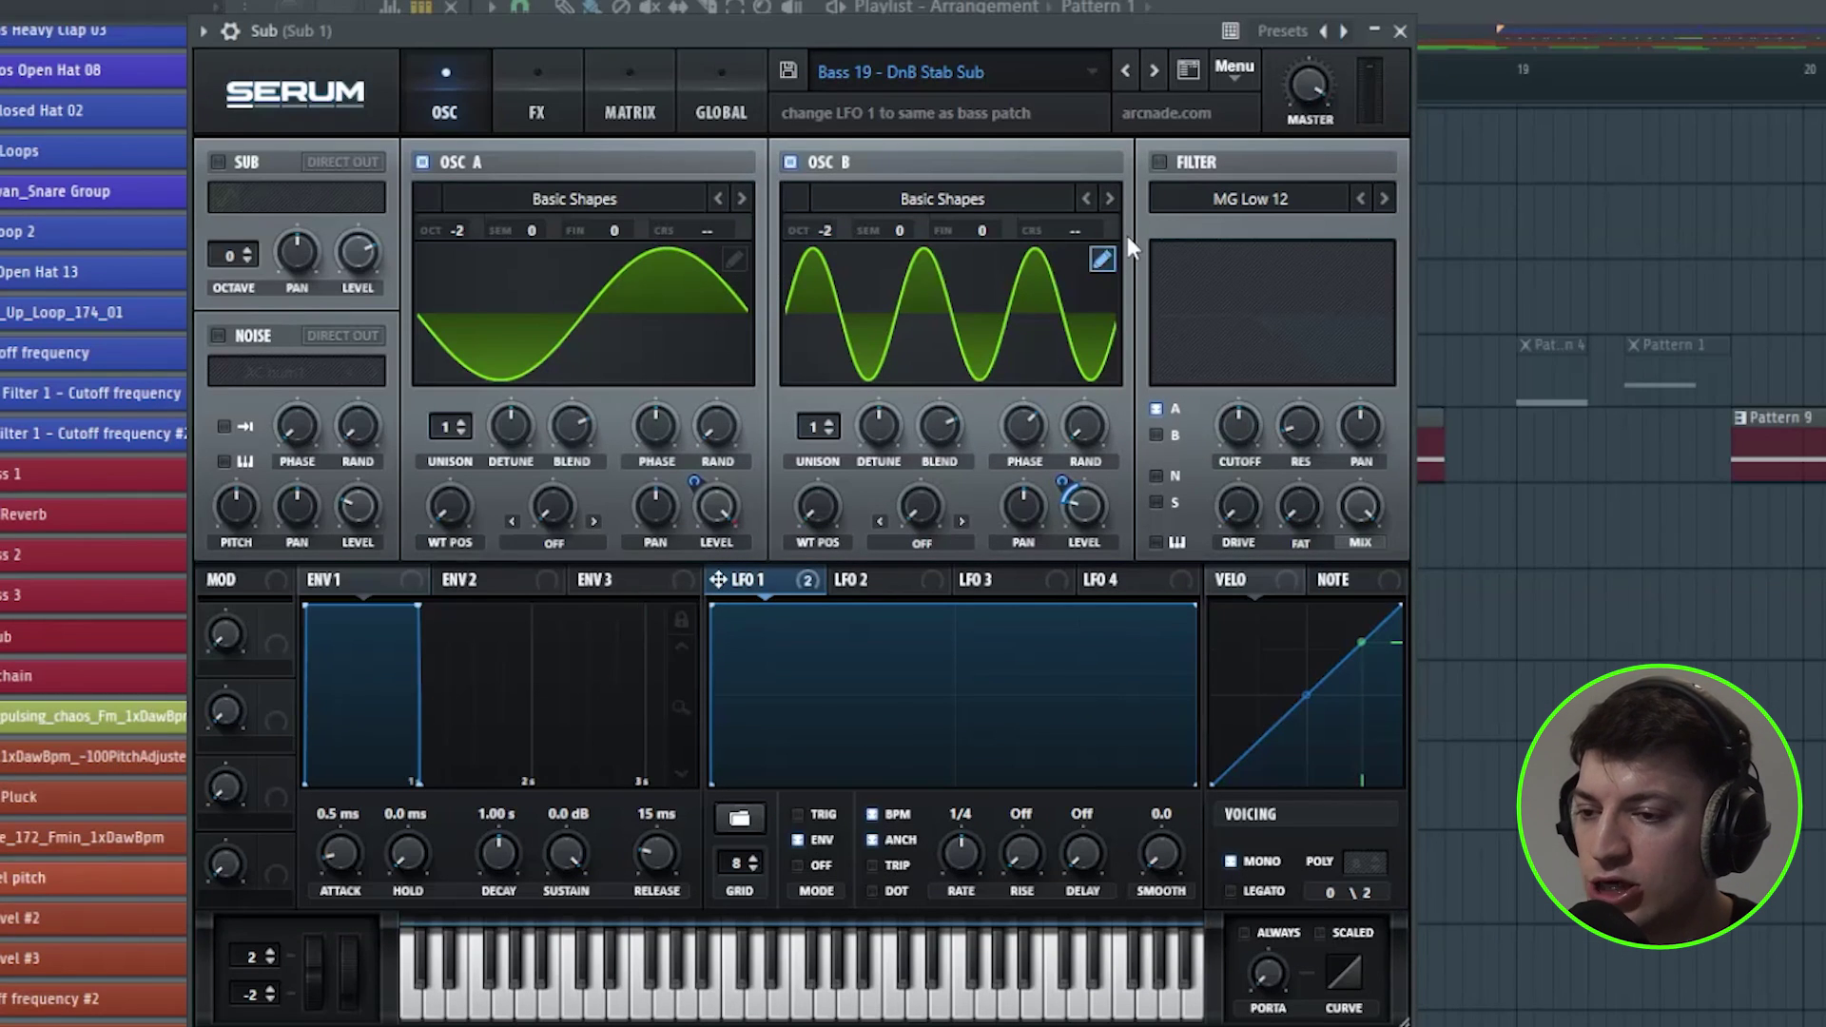
{"action": "left_click", "coordinate": [1101, 259]}
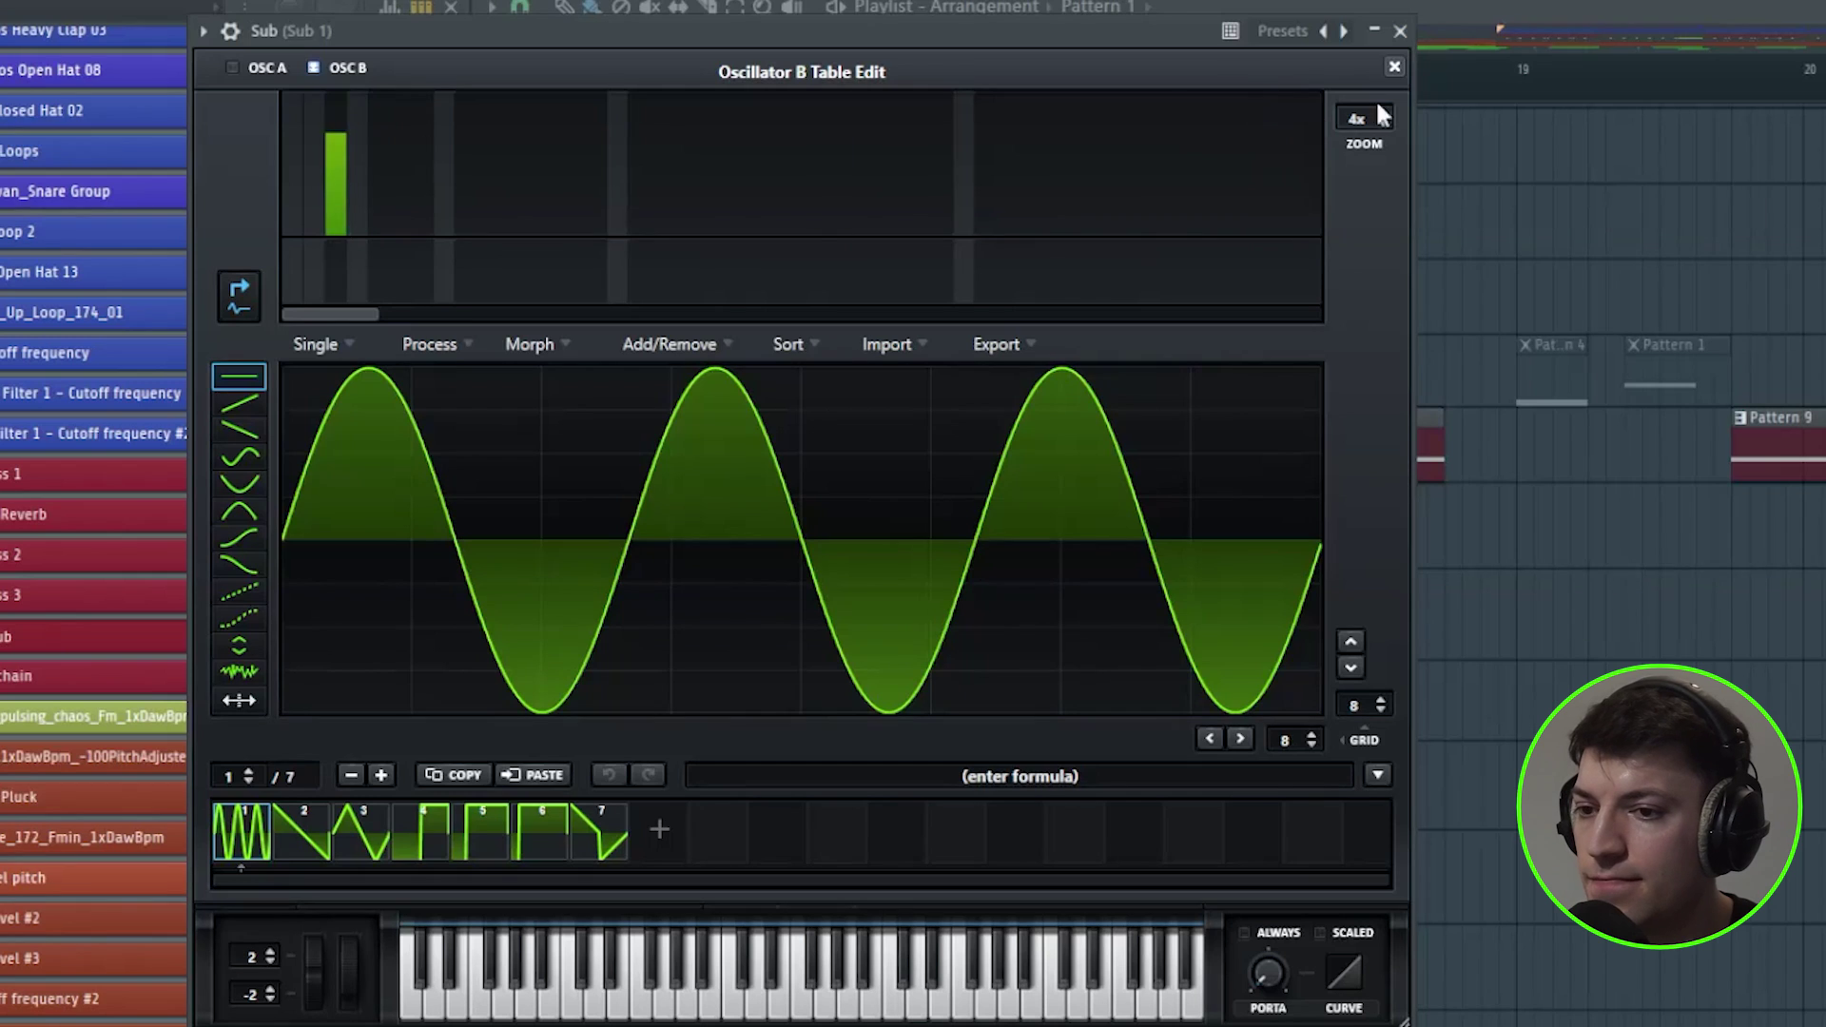
{"action": "left_click", "coordinate": [1395, 67]}
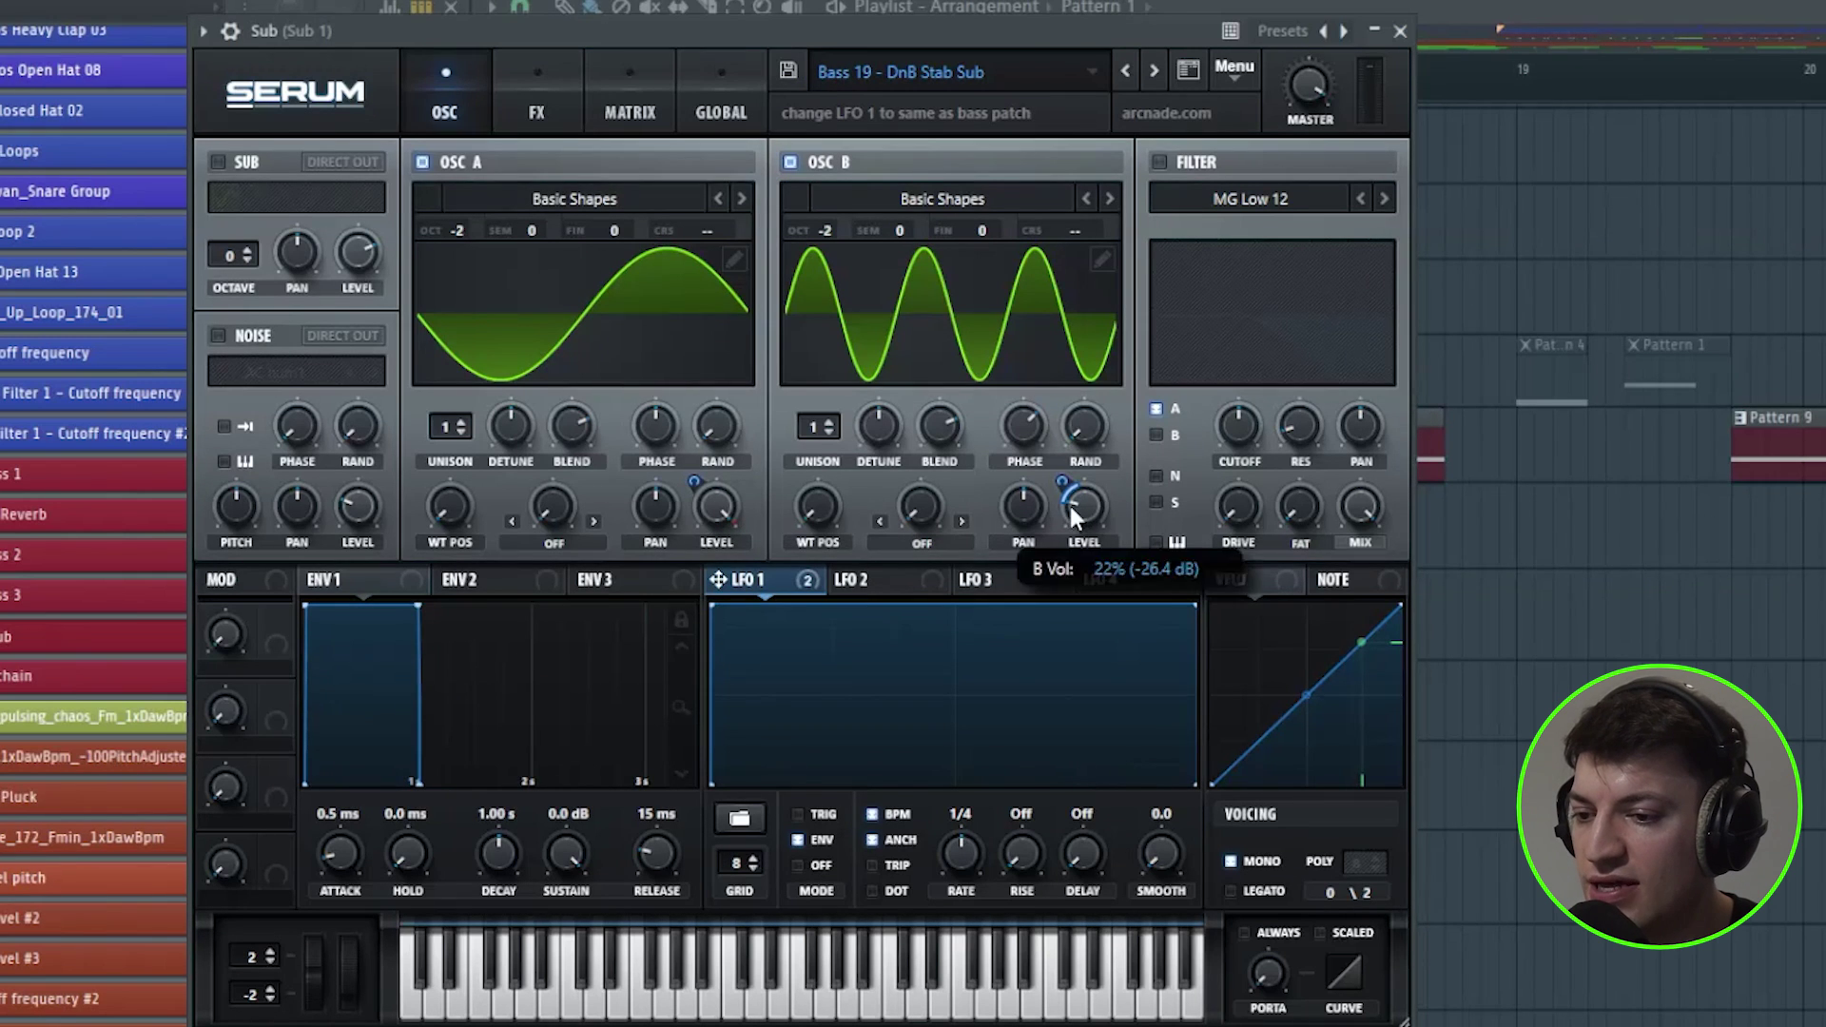
{"action": "left_click", "coordinate": [537, 95]}
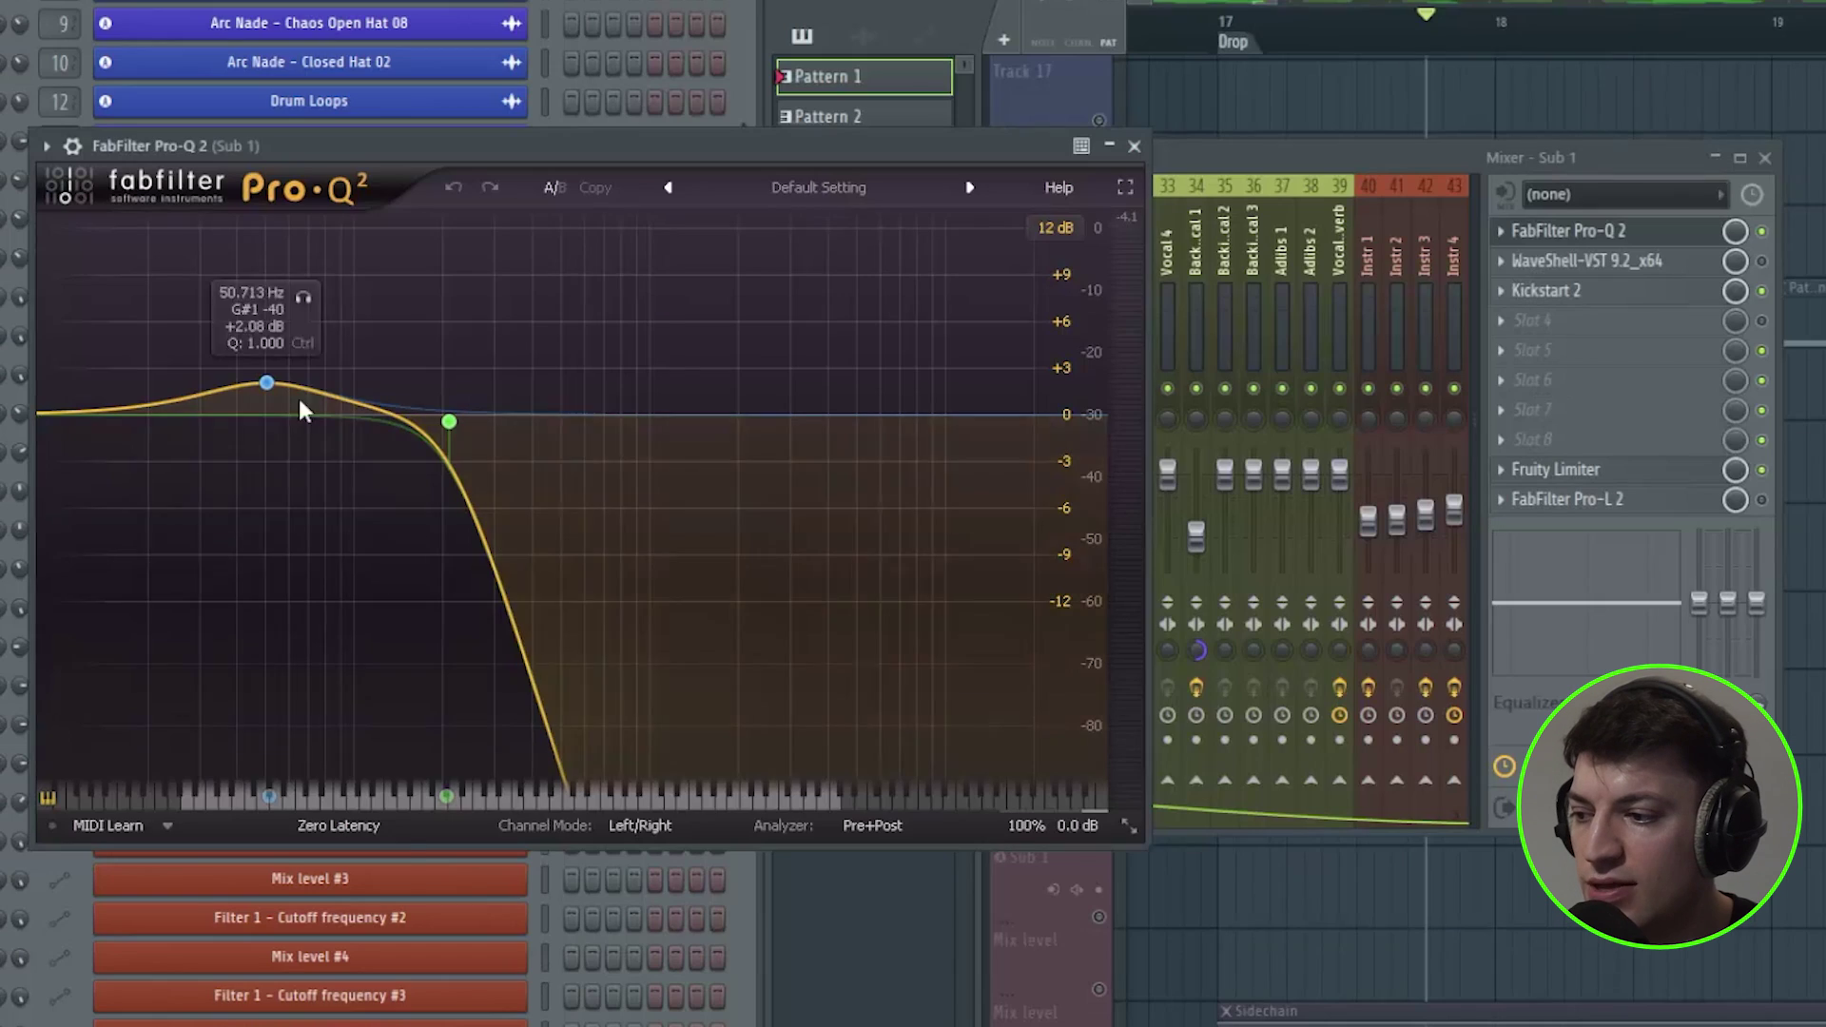
Examine the FabFilter Pro-Q 2 curve and Kickstart 2 on the Sub 1 mixer track and close both plugins
{"action": "left_click", "coordinate": [1134, 146]}
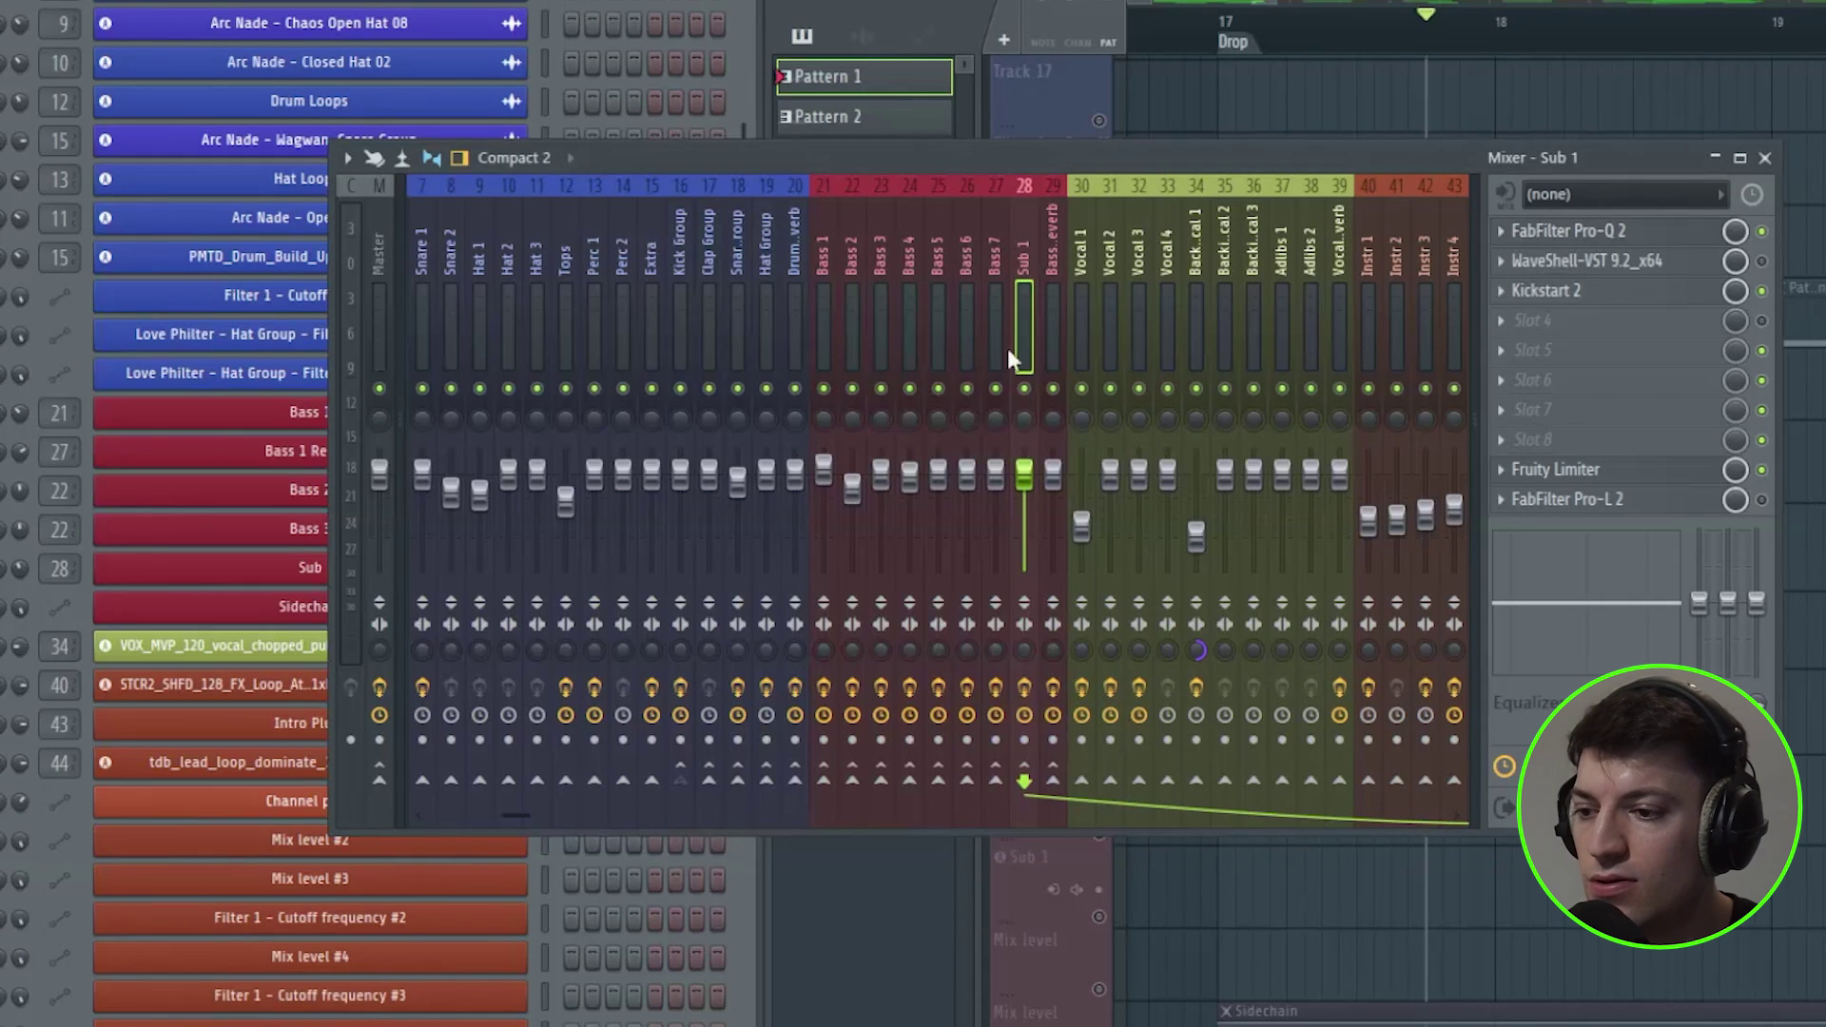
{"action": "left_click", "coordinate": [1620, 296]}
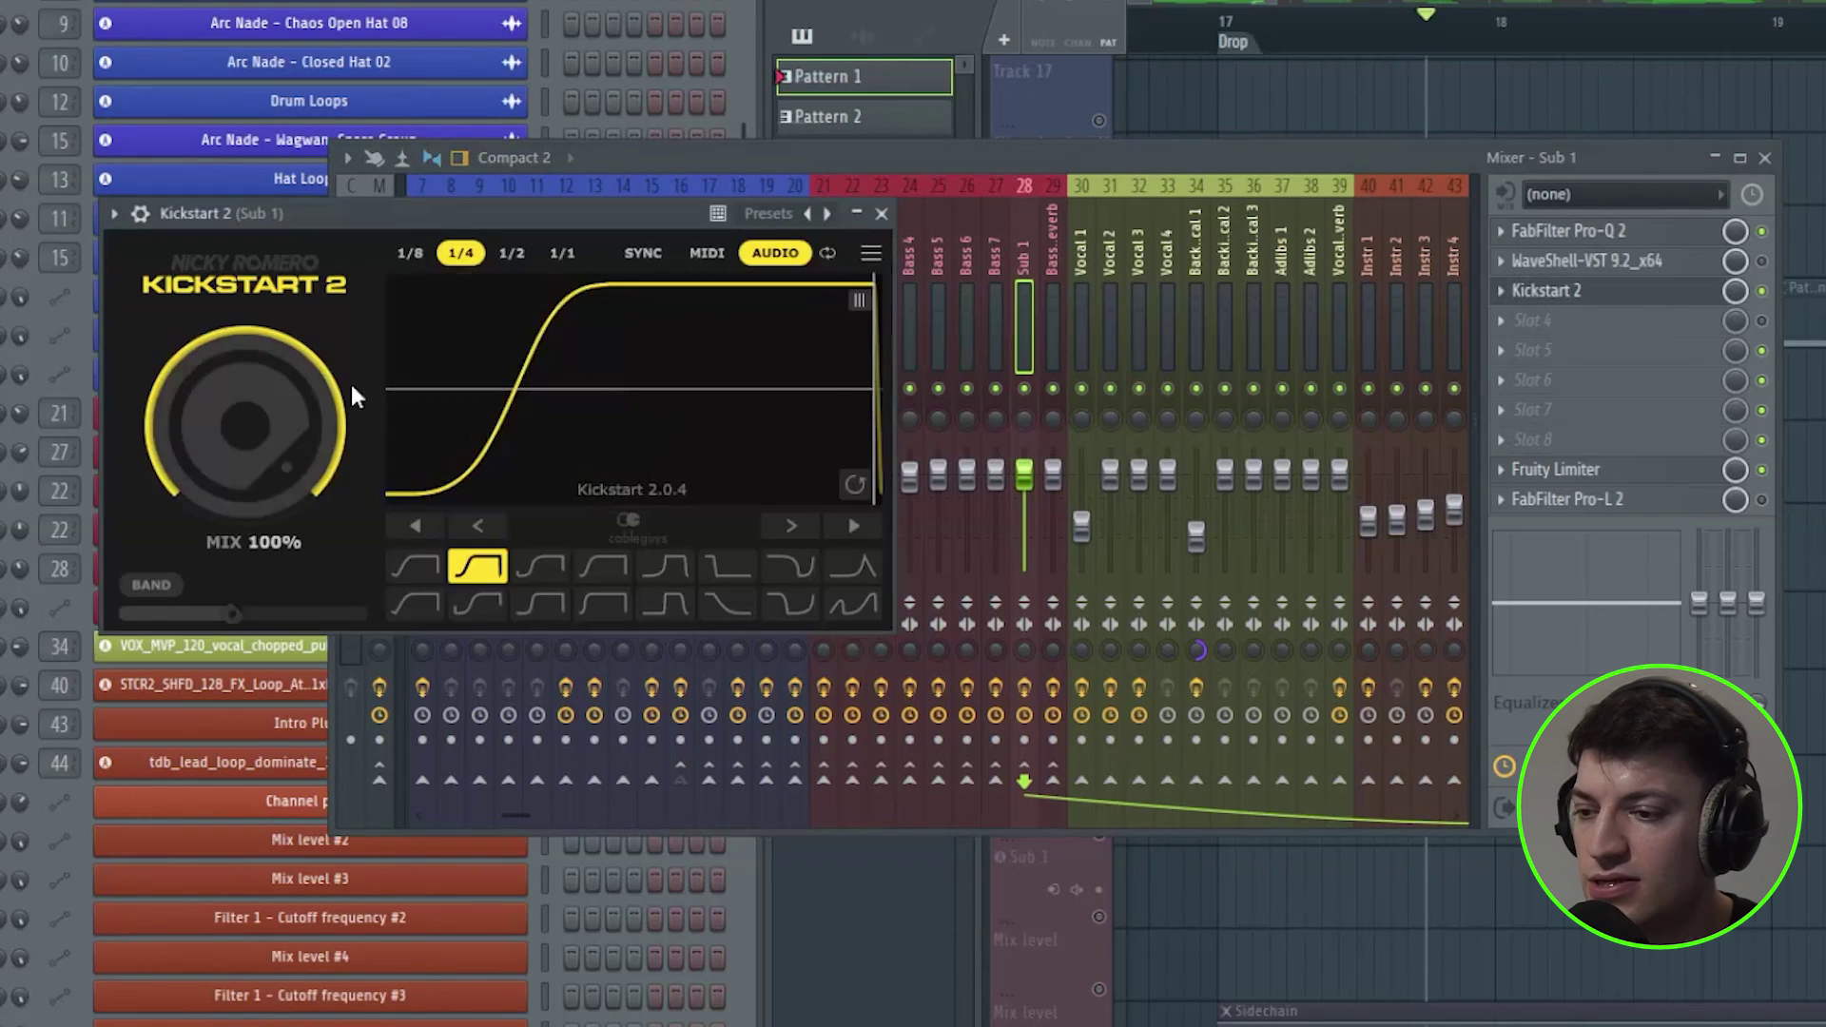
{"action": "left_click", "coordinate": [880, 202]}
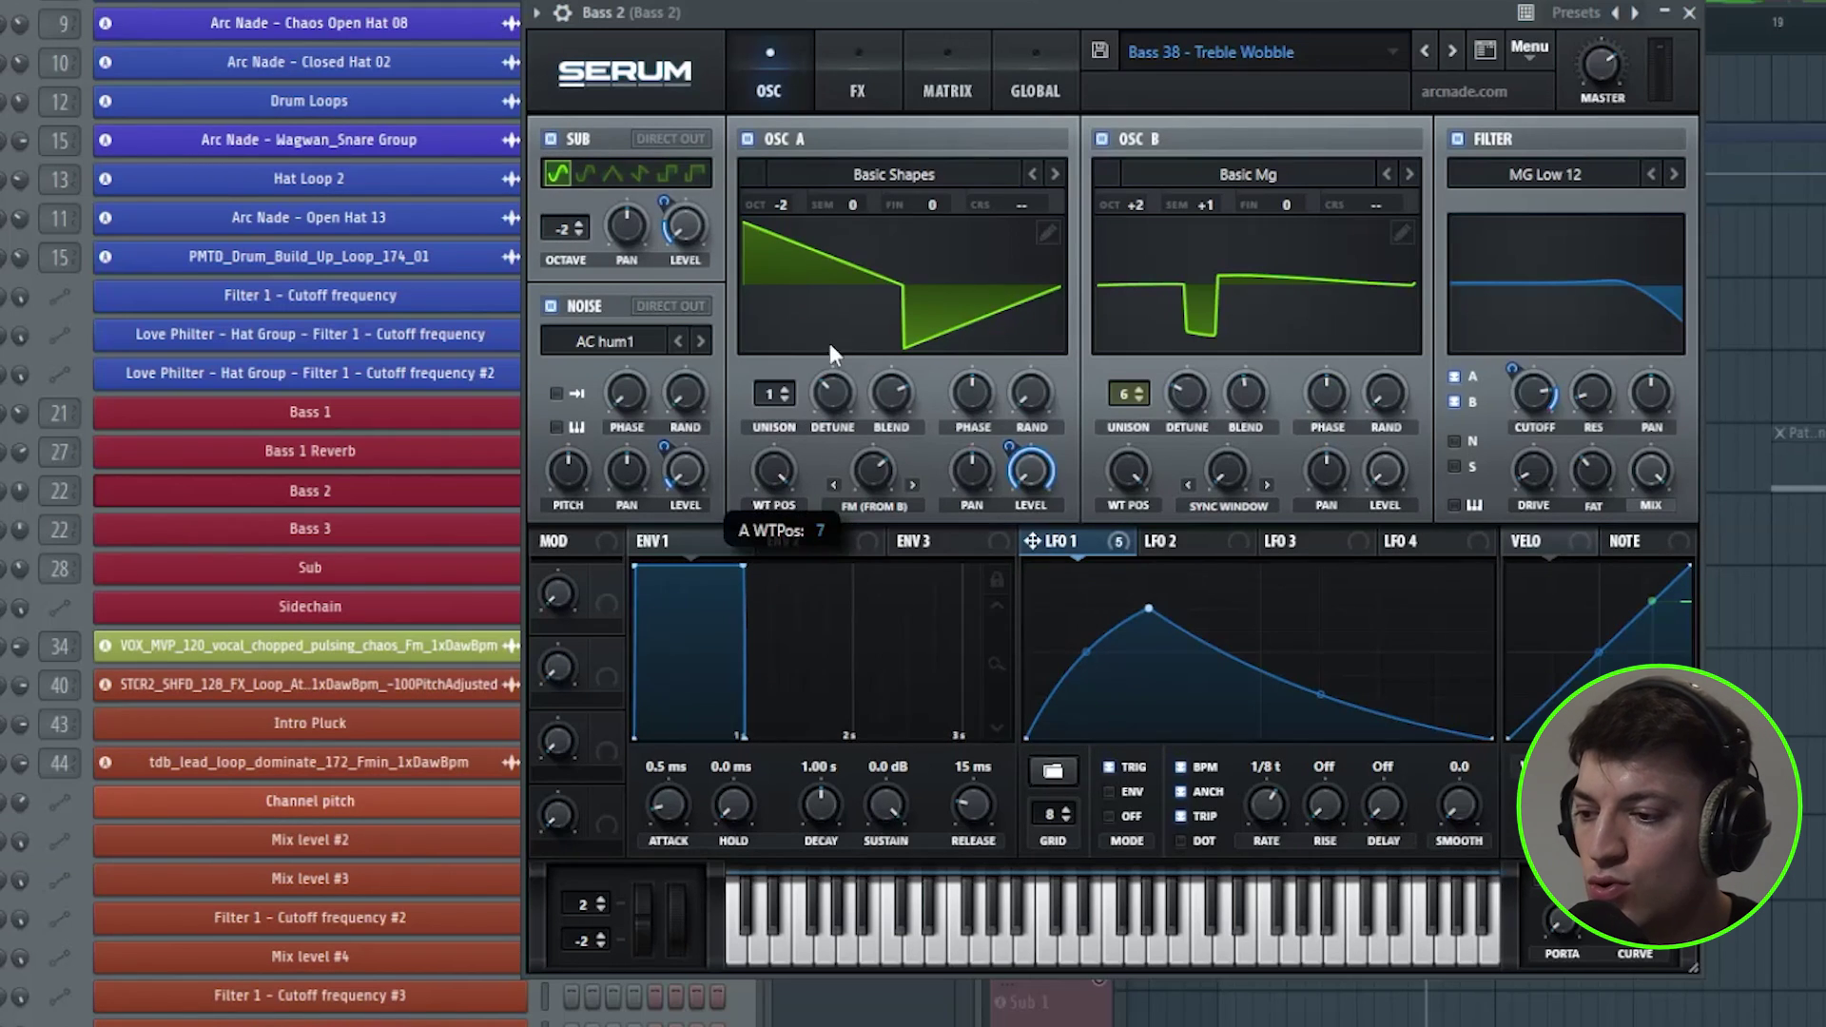
Examine the wavetable positions of both oscillators, oscillator B's wavetable choice and the filter routing in Bass 2's Serum patch
{"action": "mouse_move", "coordinate": [778, 489]}
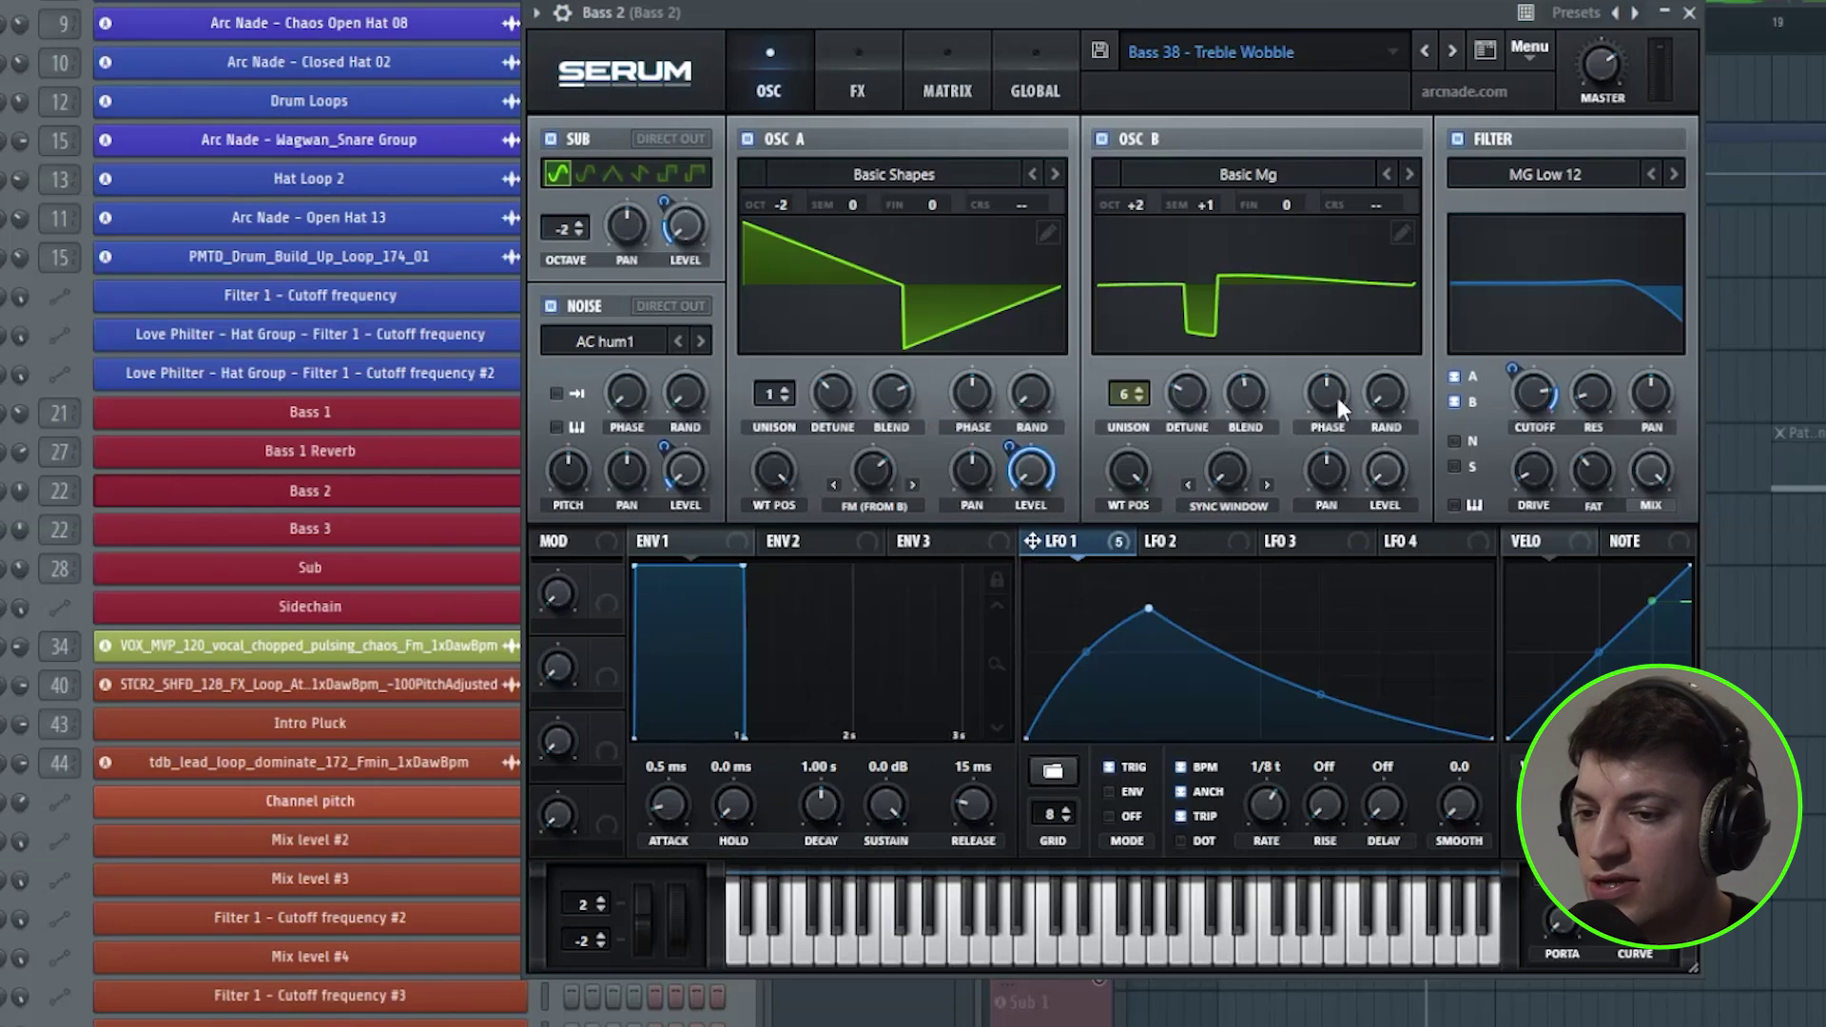
{"action": "left_click", "coordinate": [1296, 175]}
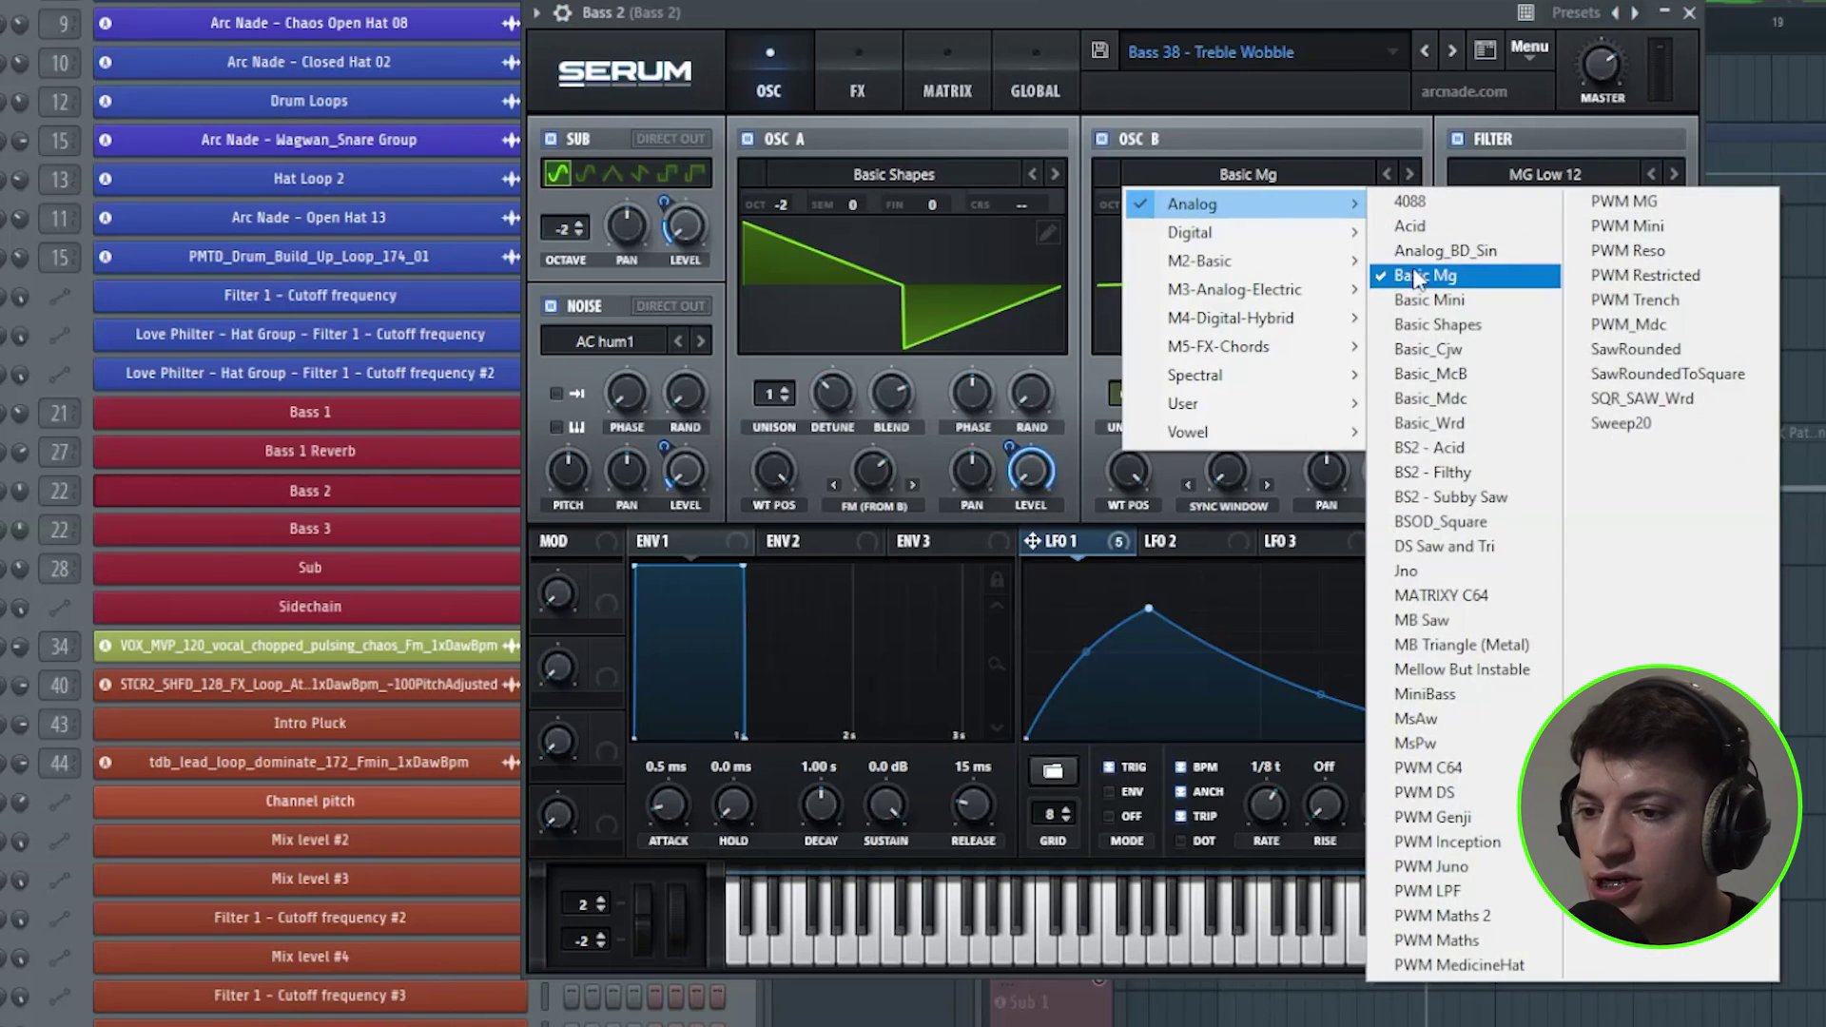
{"action": "left_click", "coordinate": [1170, 159]}
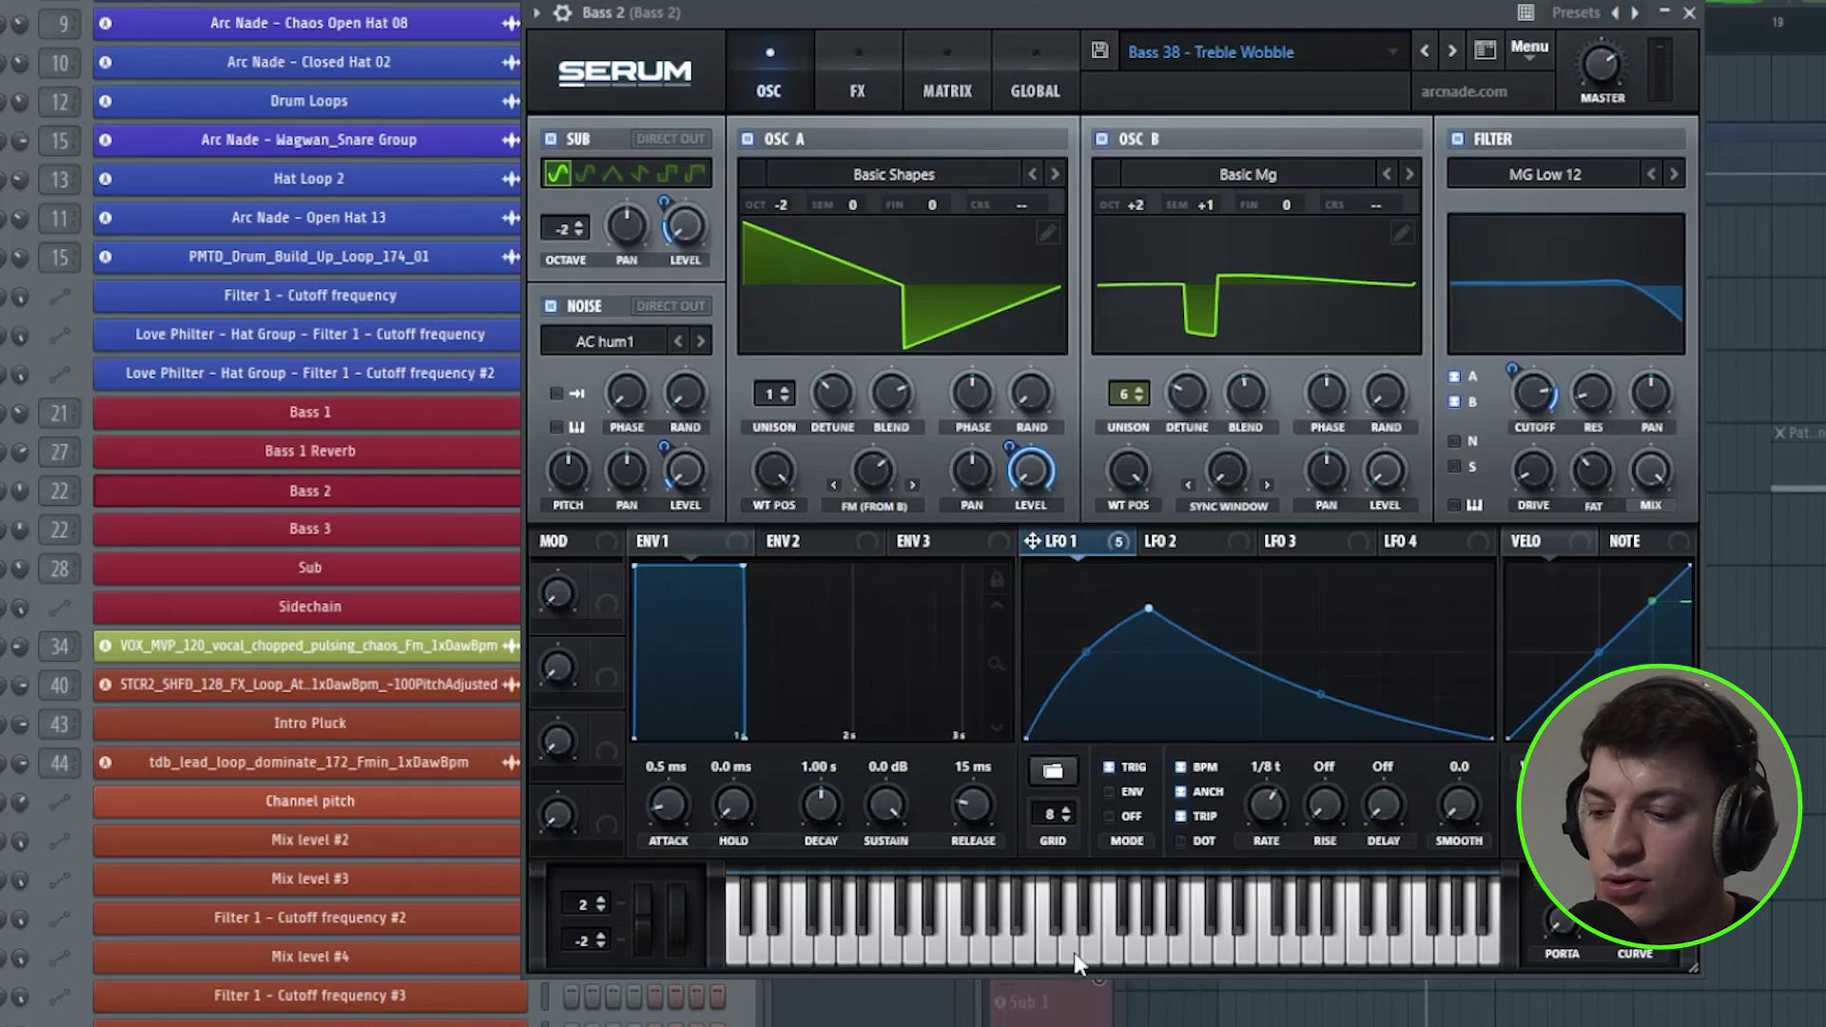
{"action": "left_click_drag", "start_coordinate": [1128, 471], "coordinate": [1127, 19]}
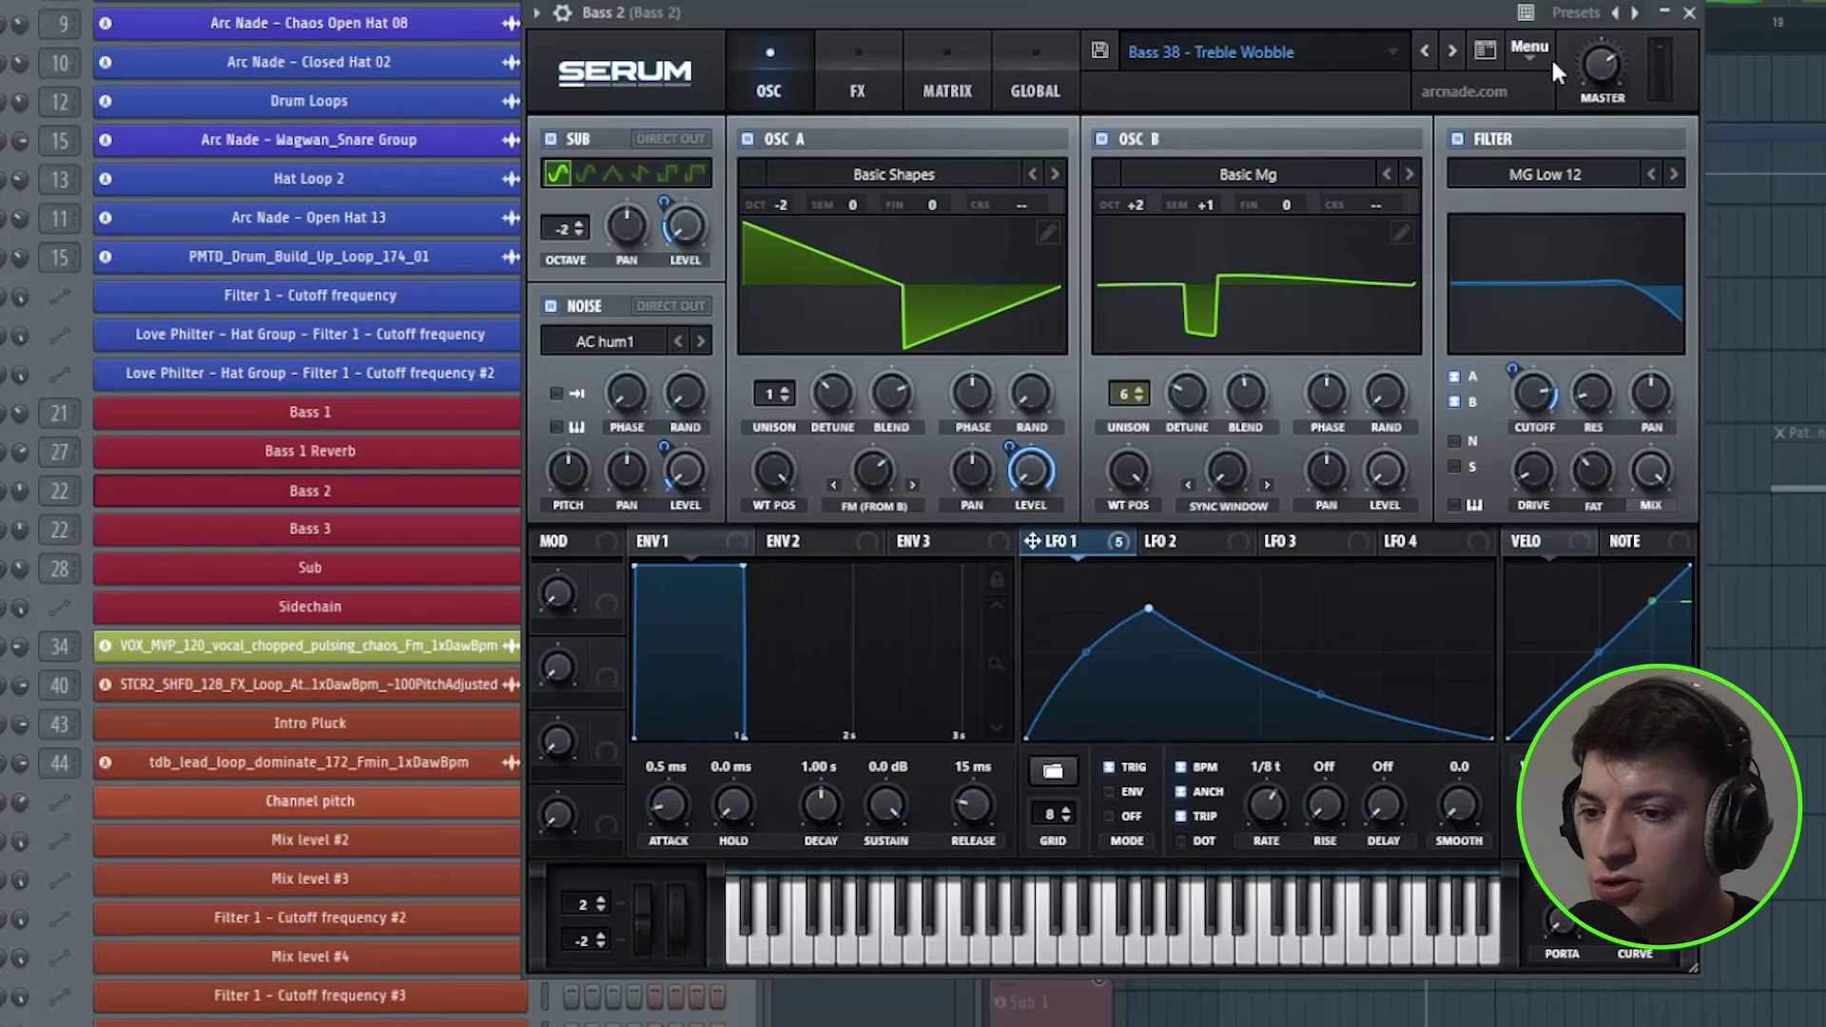
{"action": "left_click", "coordinate": [1452, 377]}
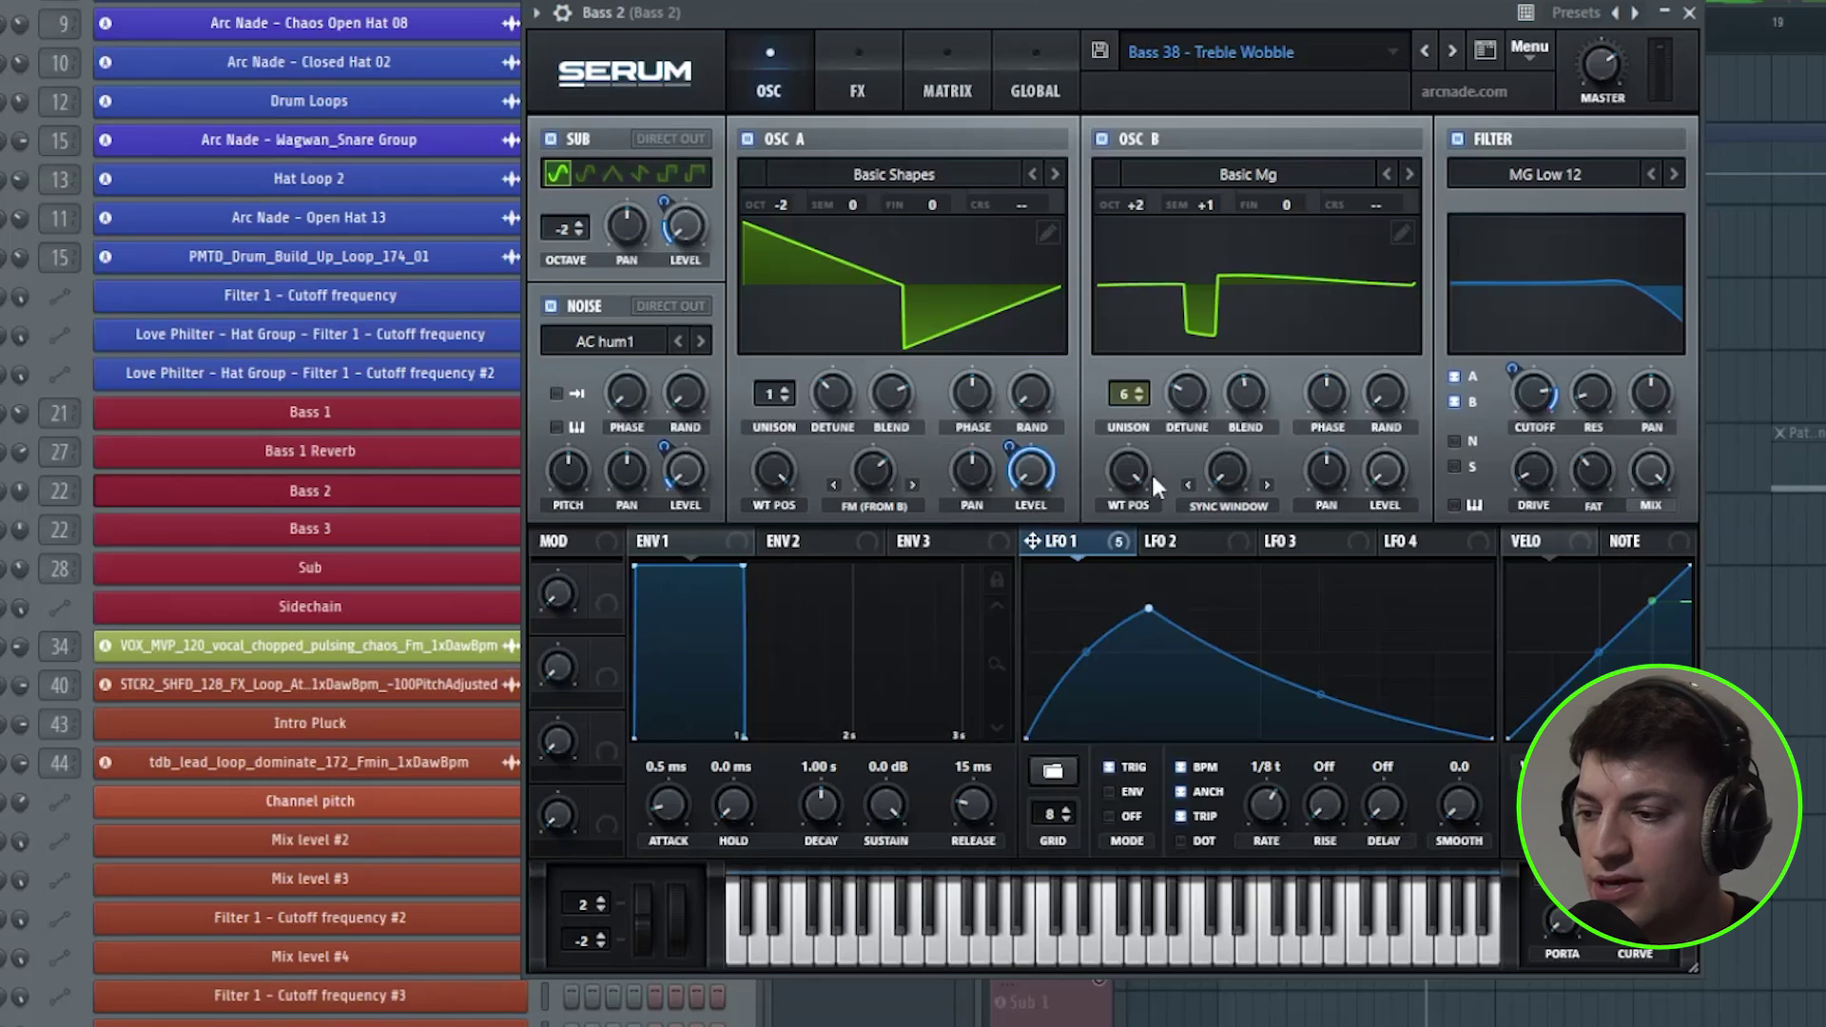
Examine the noise sample choices in the Organics category and the effects chain of Bass 2's Serum patch
{"action": "left_click", "coordinate": [620, 349]}
{"action": "mouse_move", "coordinate": [628, 486]}
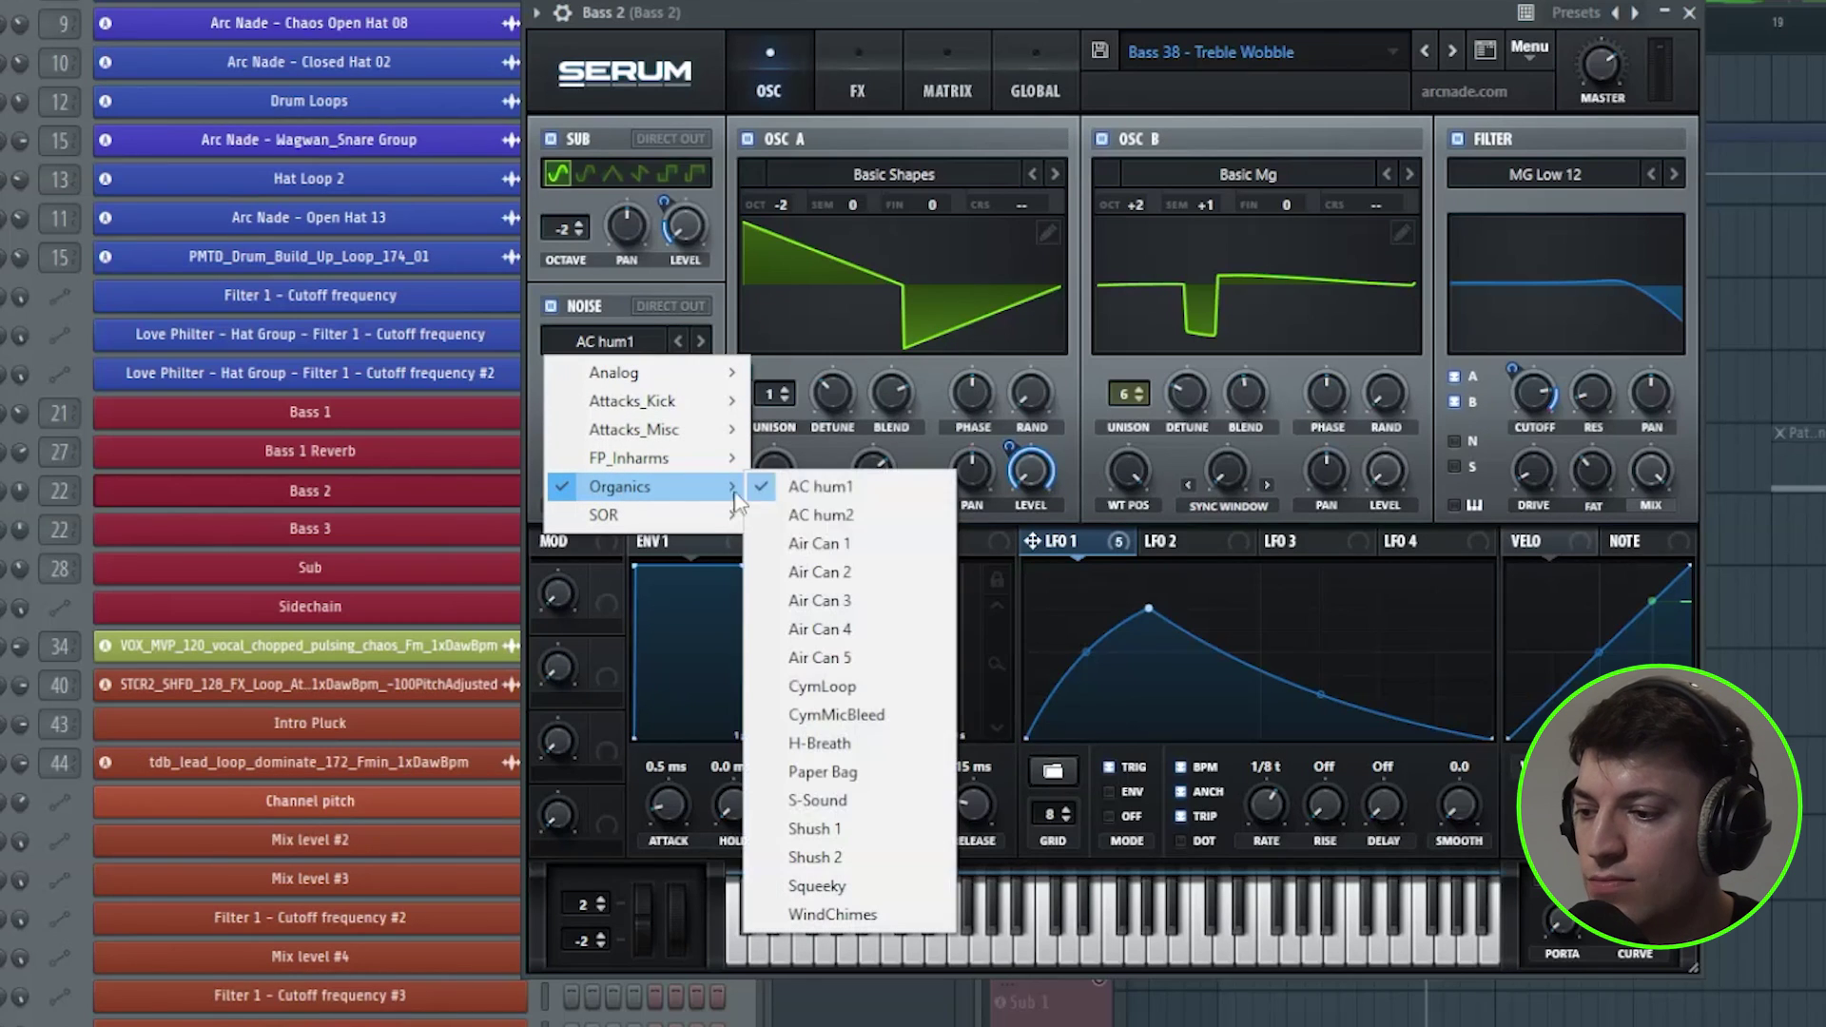
{"action": "left_click", "coordinate": [961, 12]}
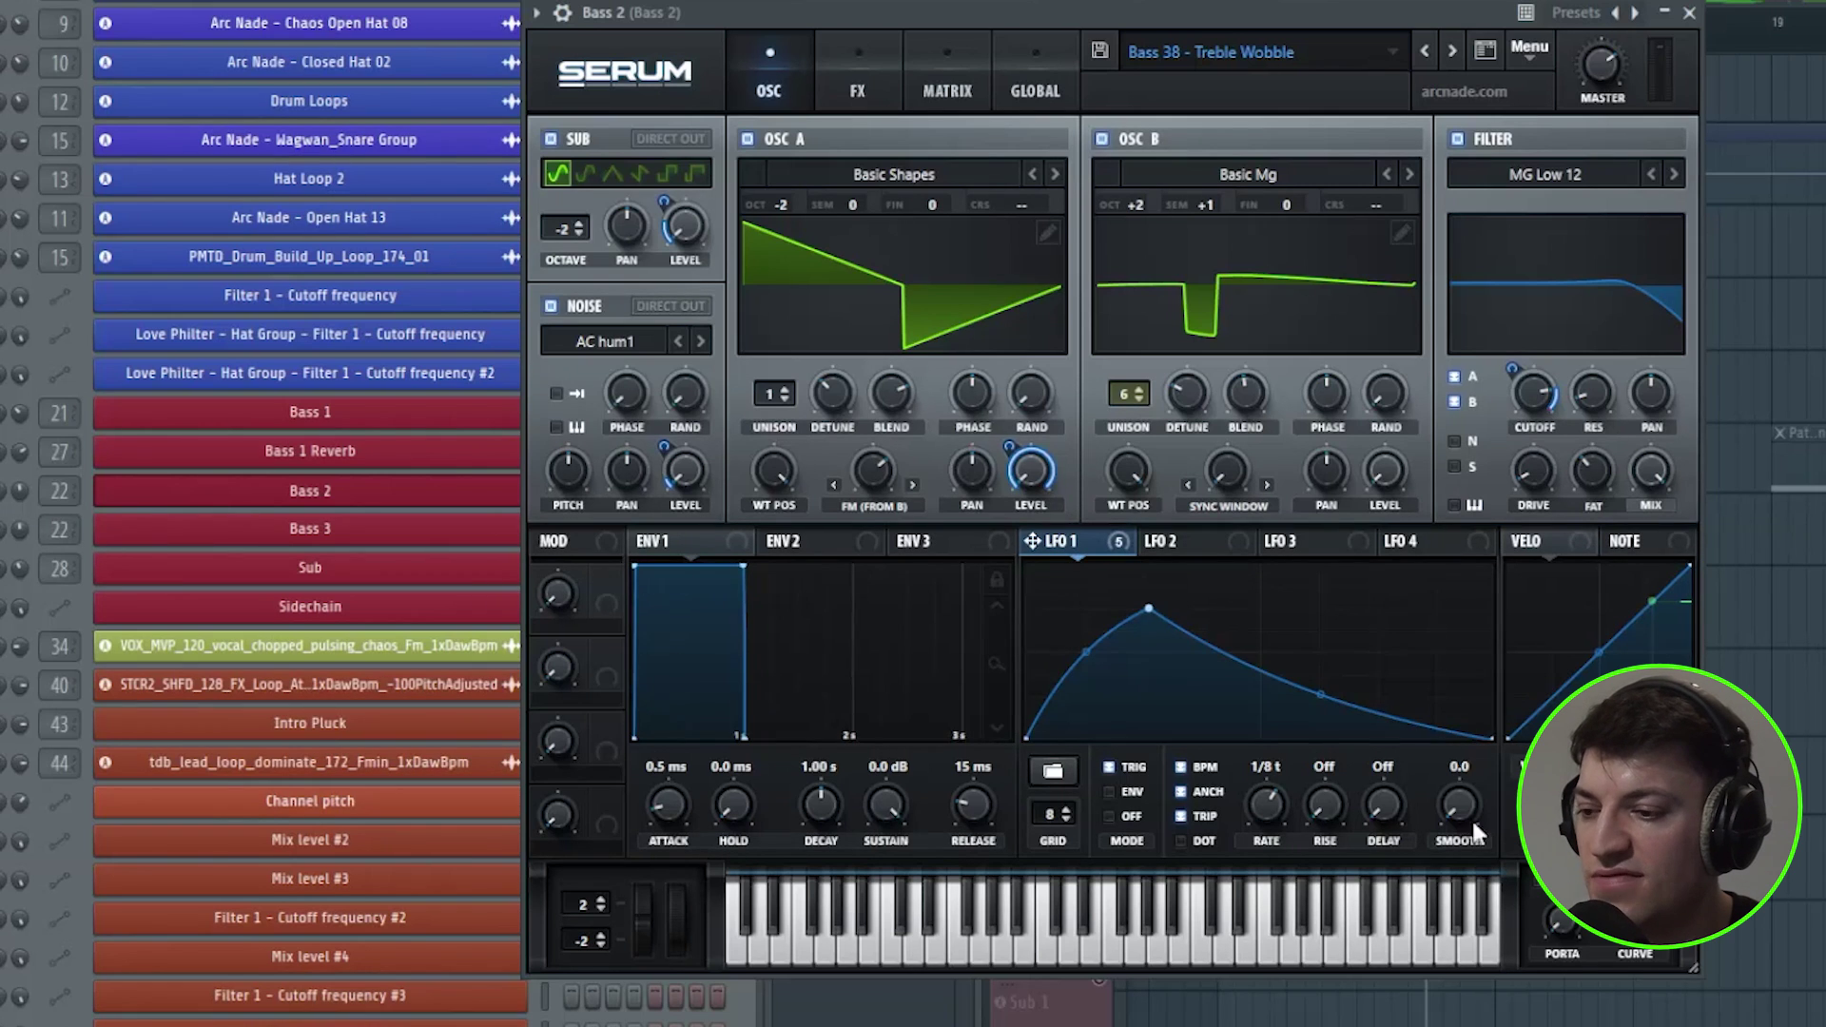
{"action": "left_click", "coordinate": [857, 84]}
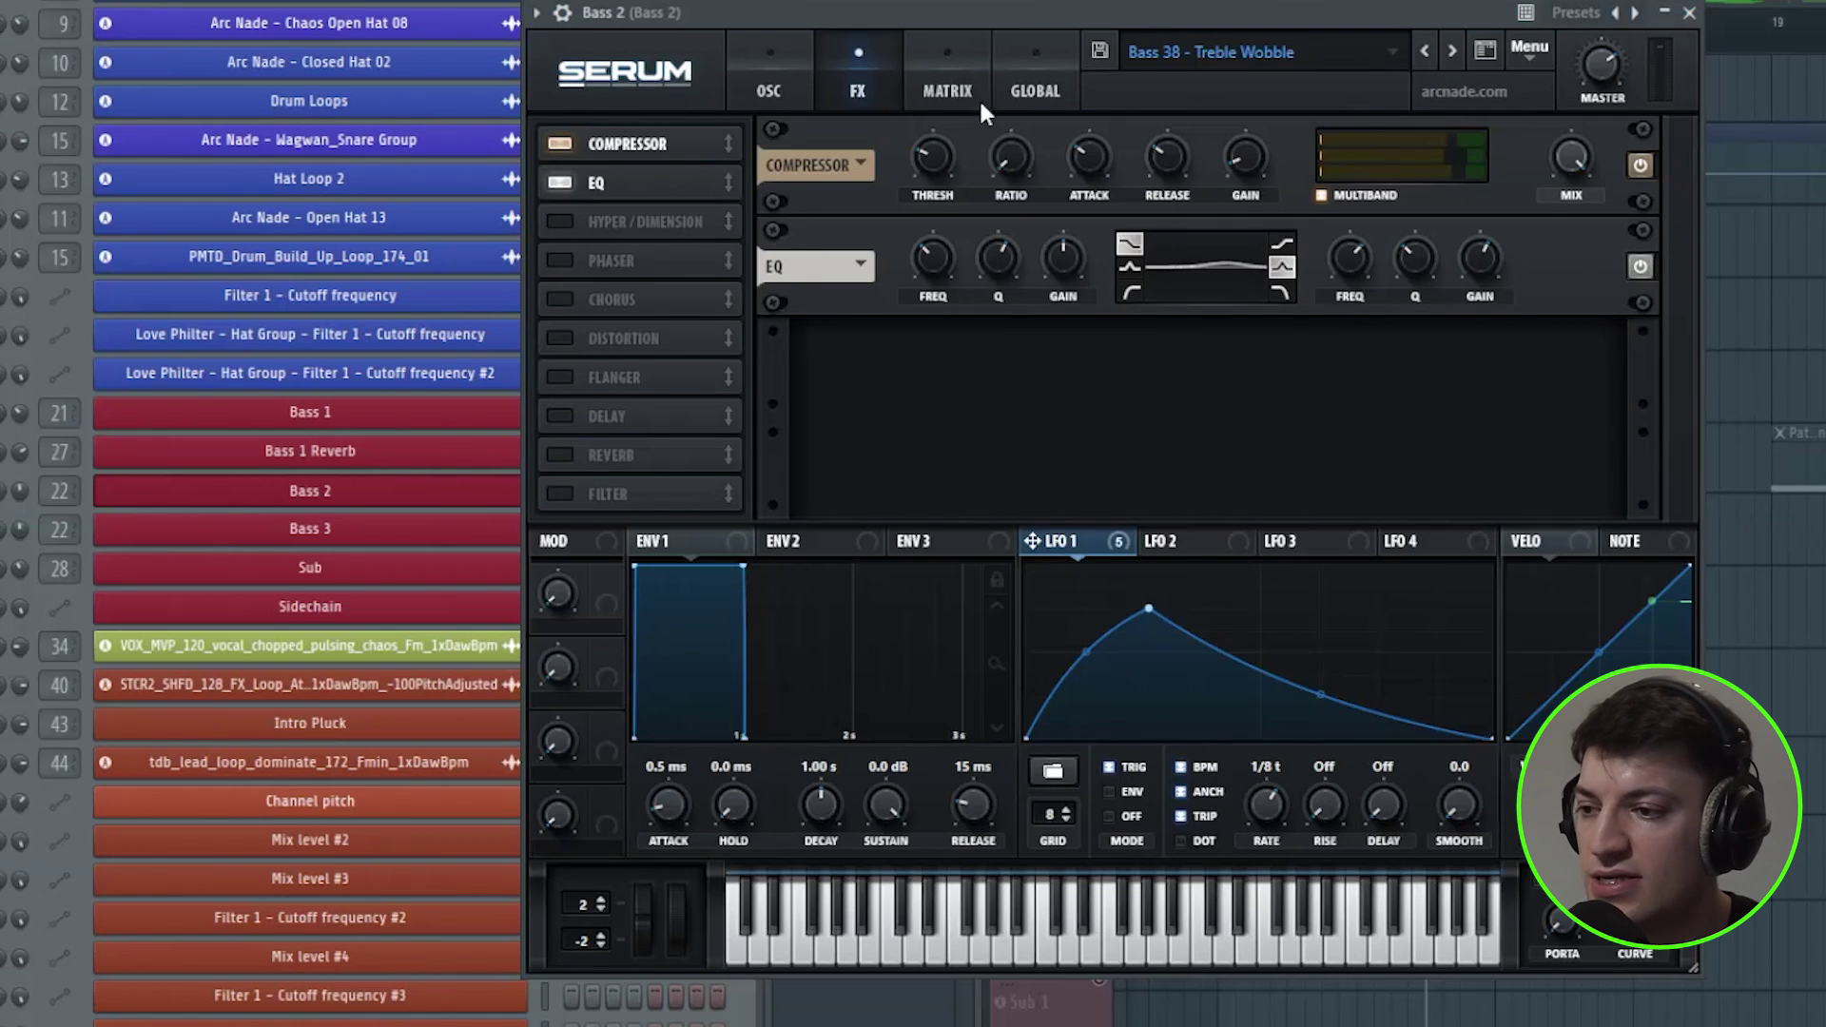
Open the mixer and examine the effects chain and Kickstart 2 on the Bass 2 track
{"action": "key", "text": "F9"}
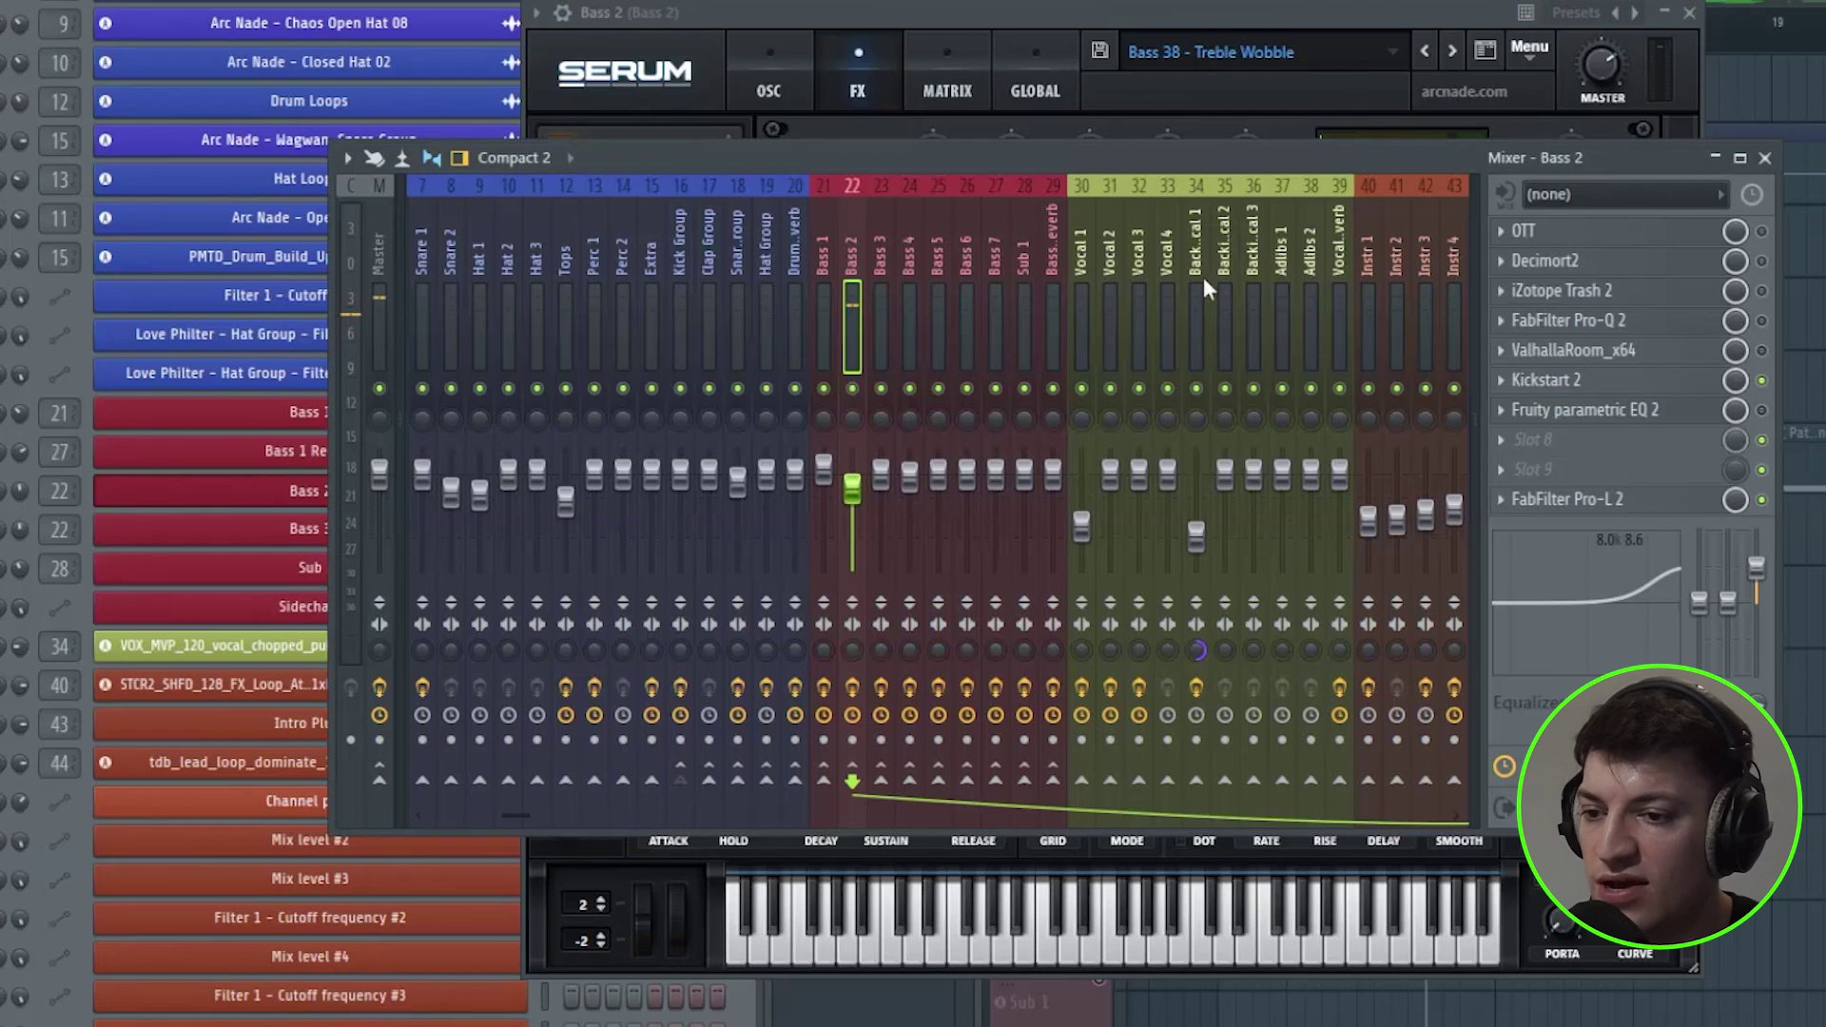
{"action": "left_click", "coordinate": [1625, 385]}
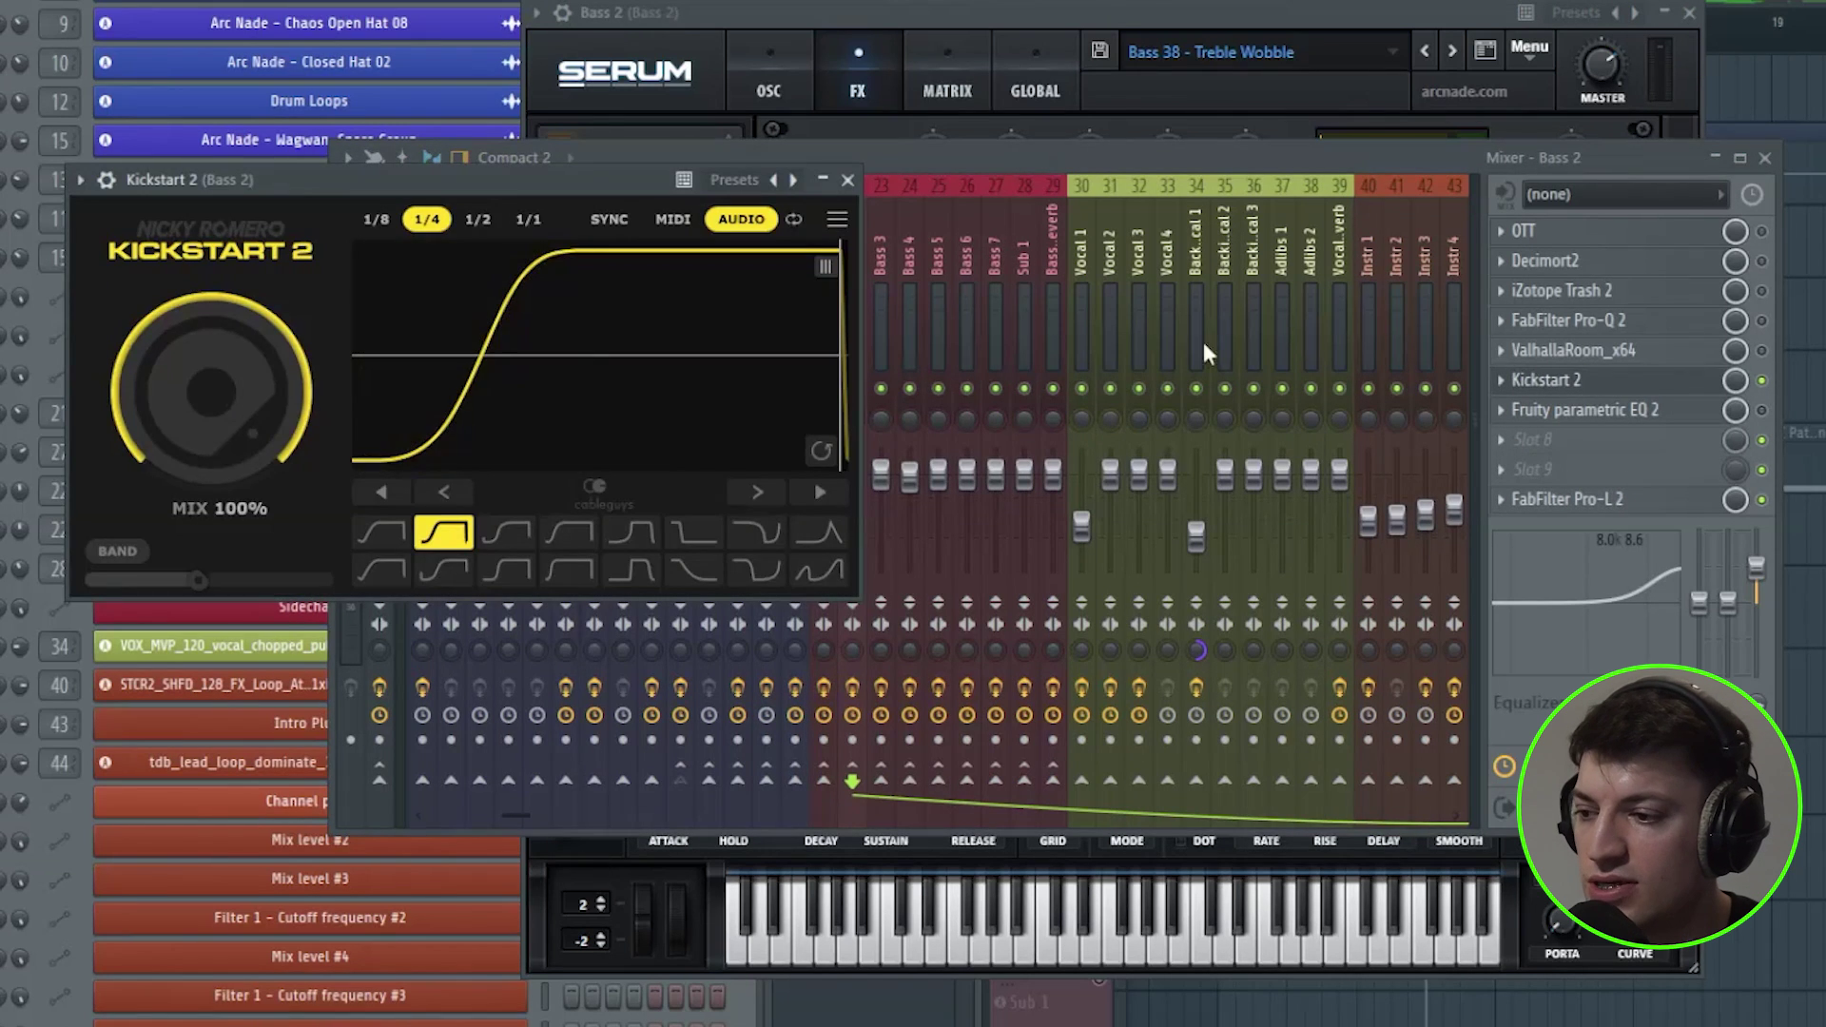
{"action": "left_click", "coordinate": [1569, 380]}
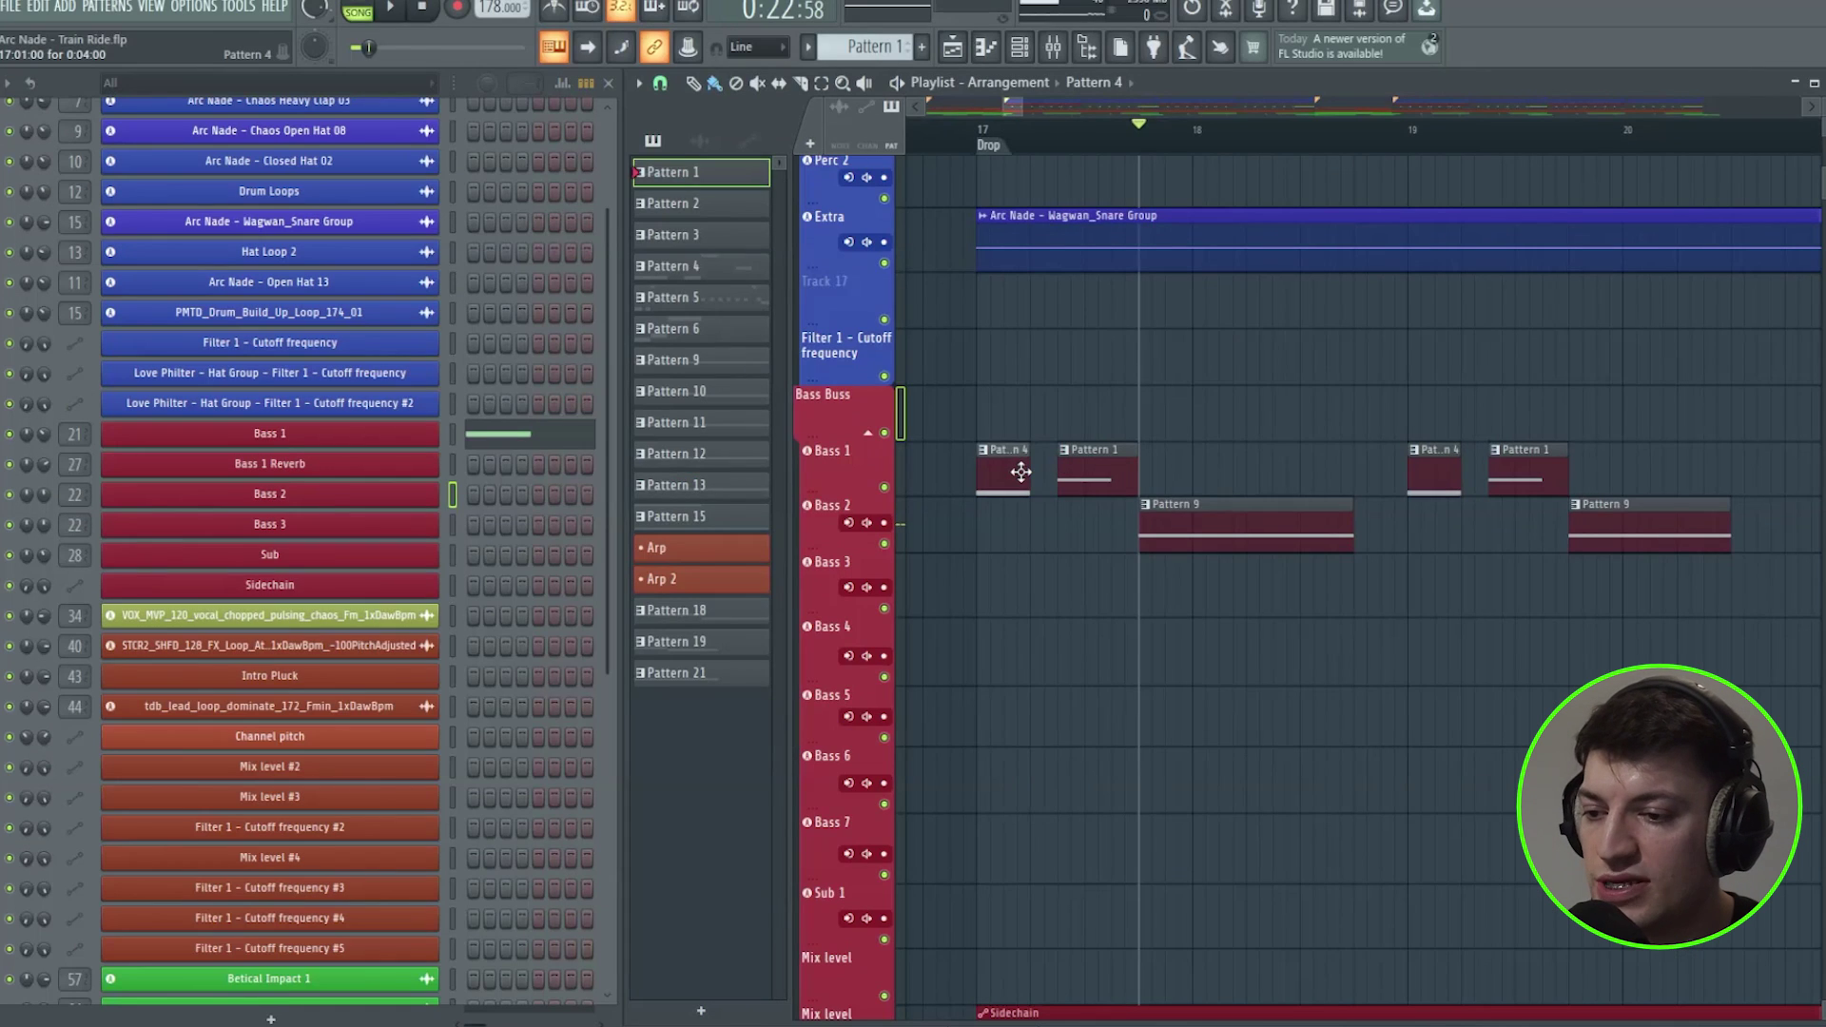
Examine the piano roll notes of Pattern 4, Pattern 1 and Pattern 9 from the start of the drop
{"action": "double_click", "coordinate": [1021, 472]}
{"action": "scroll", "coordinate": [701, 387], "scroll_direction": "up", "scroll_amount": 5}
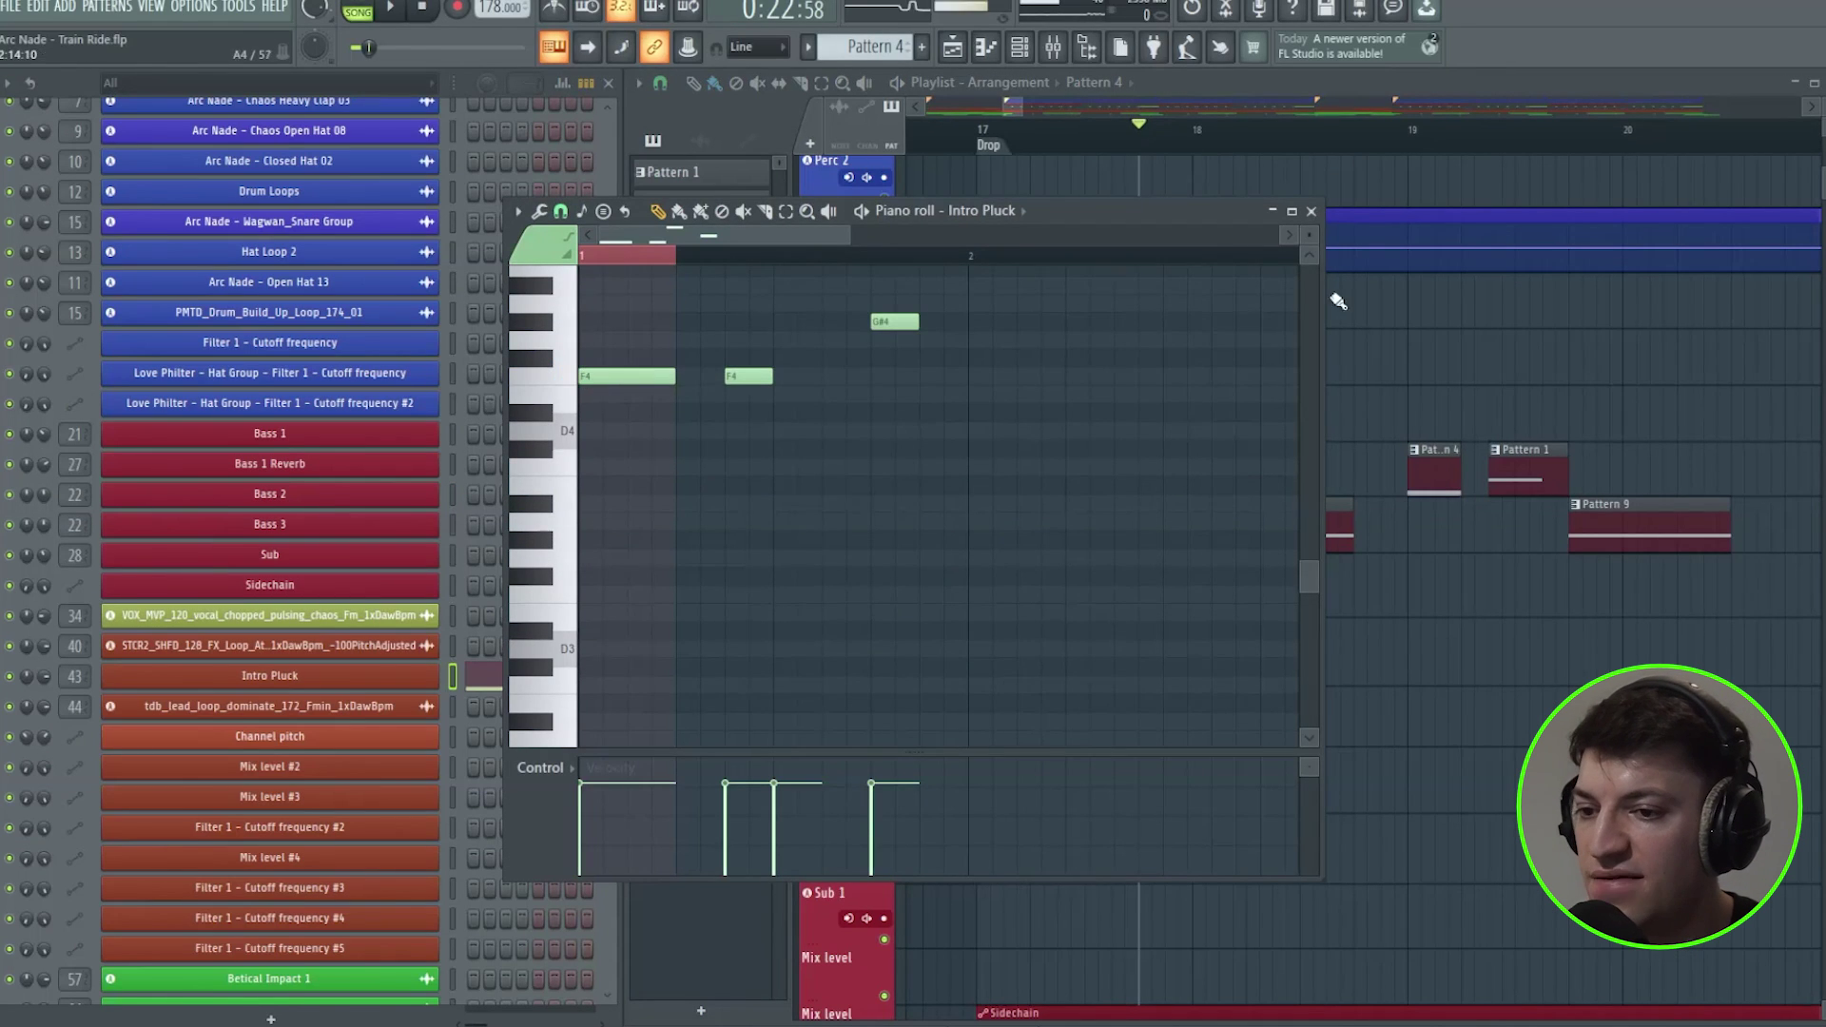
{"action": "left_click", "coordinate": [1311, 210]}
{"action": "double_click", "coordinate": [1067, 471]}
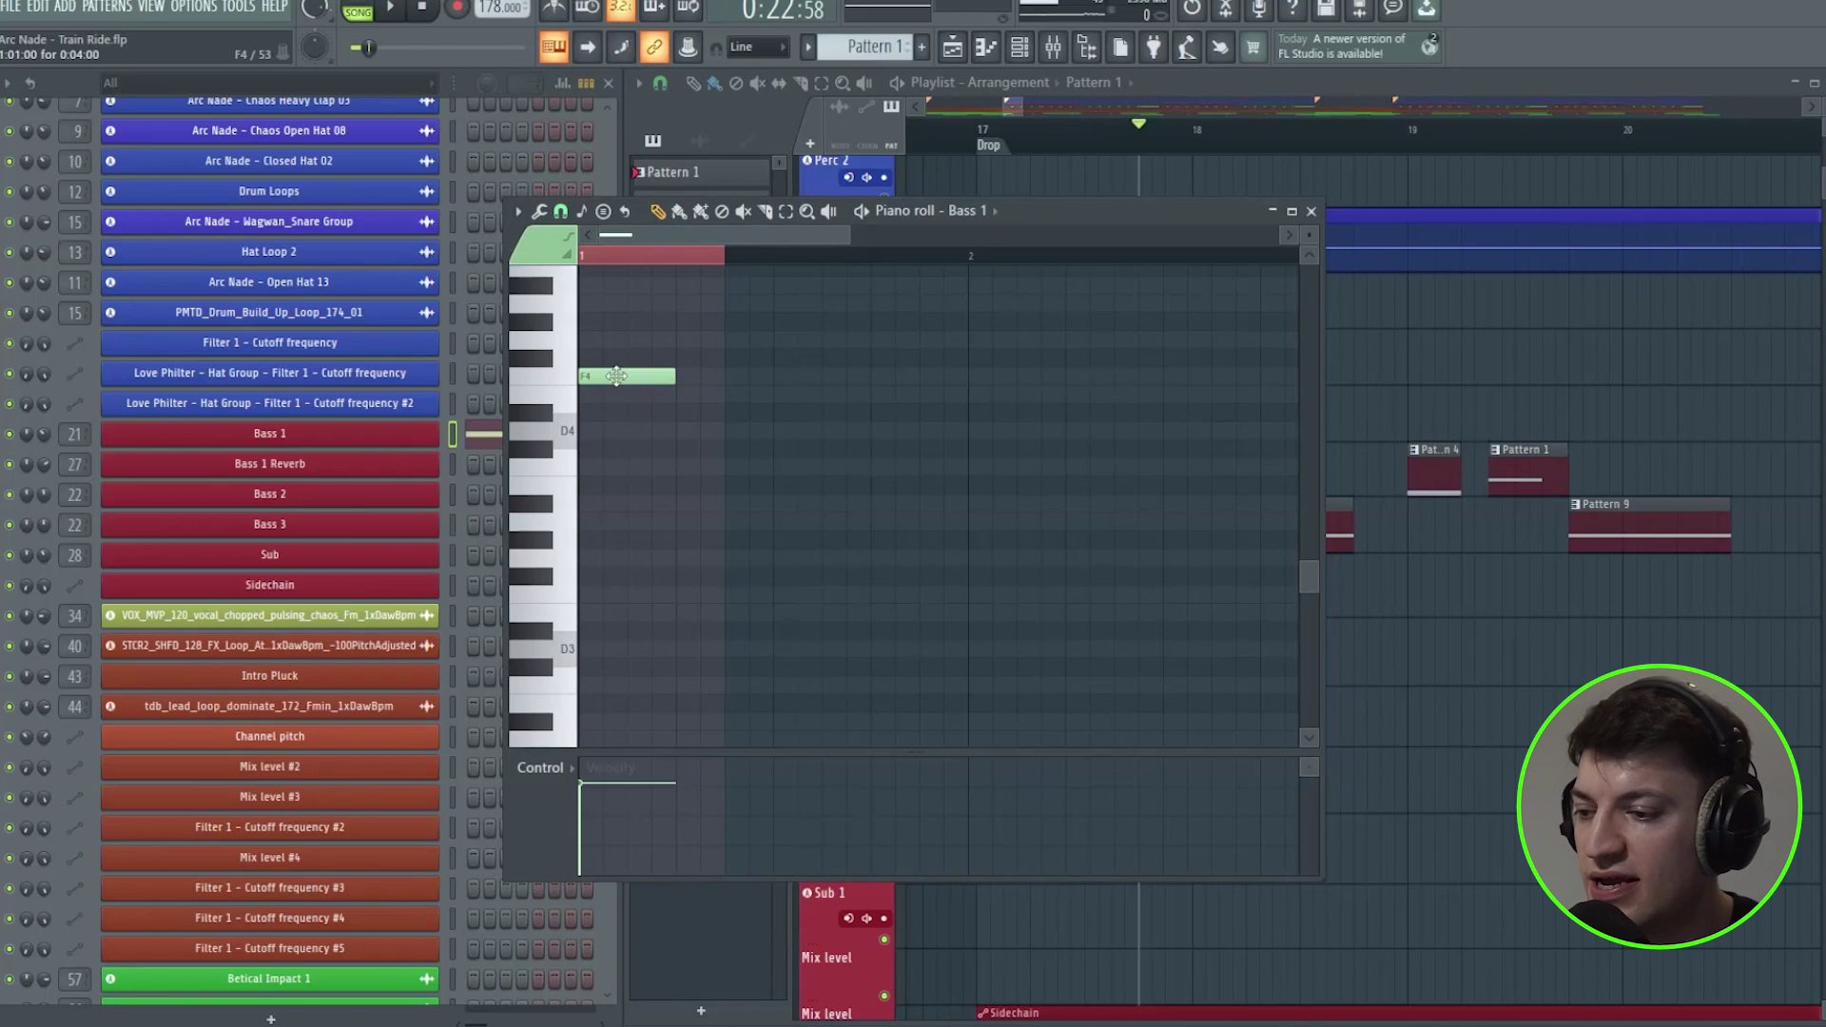
{"action": "left_click", "coordinate": [1311, 210]}
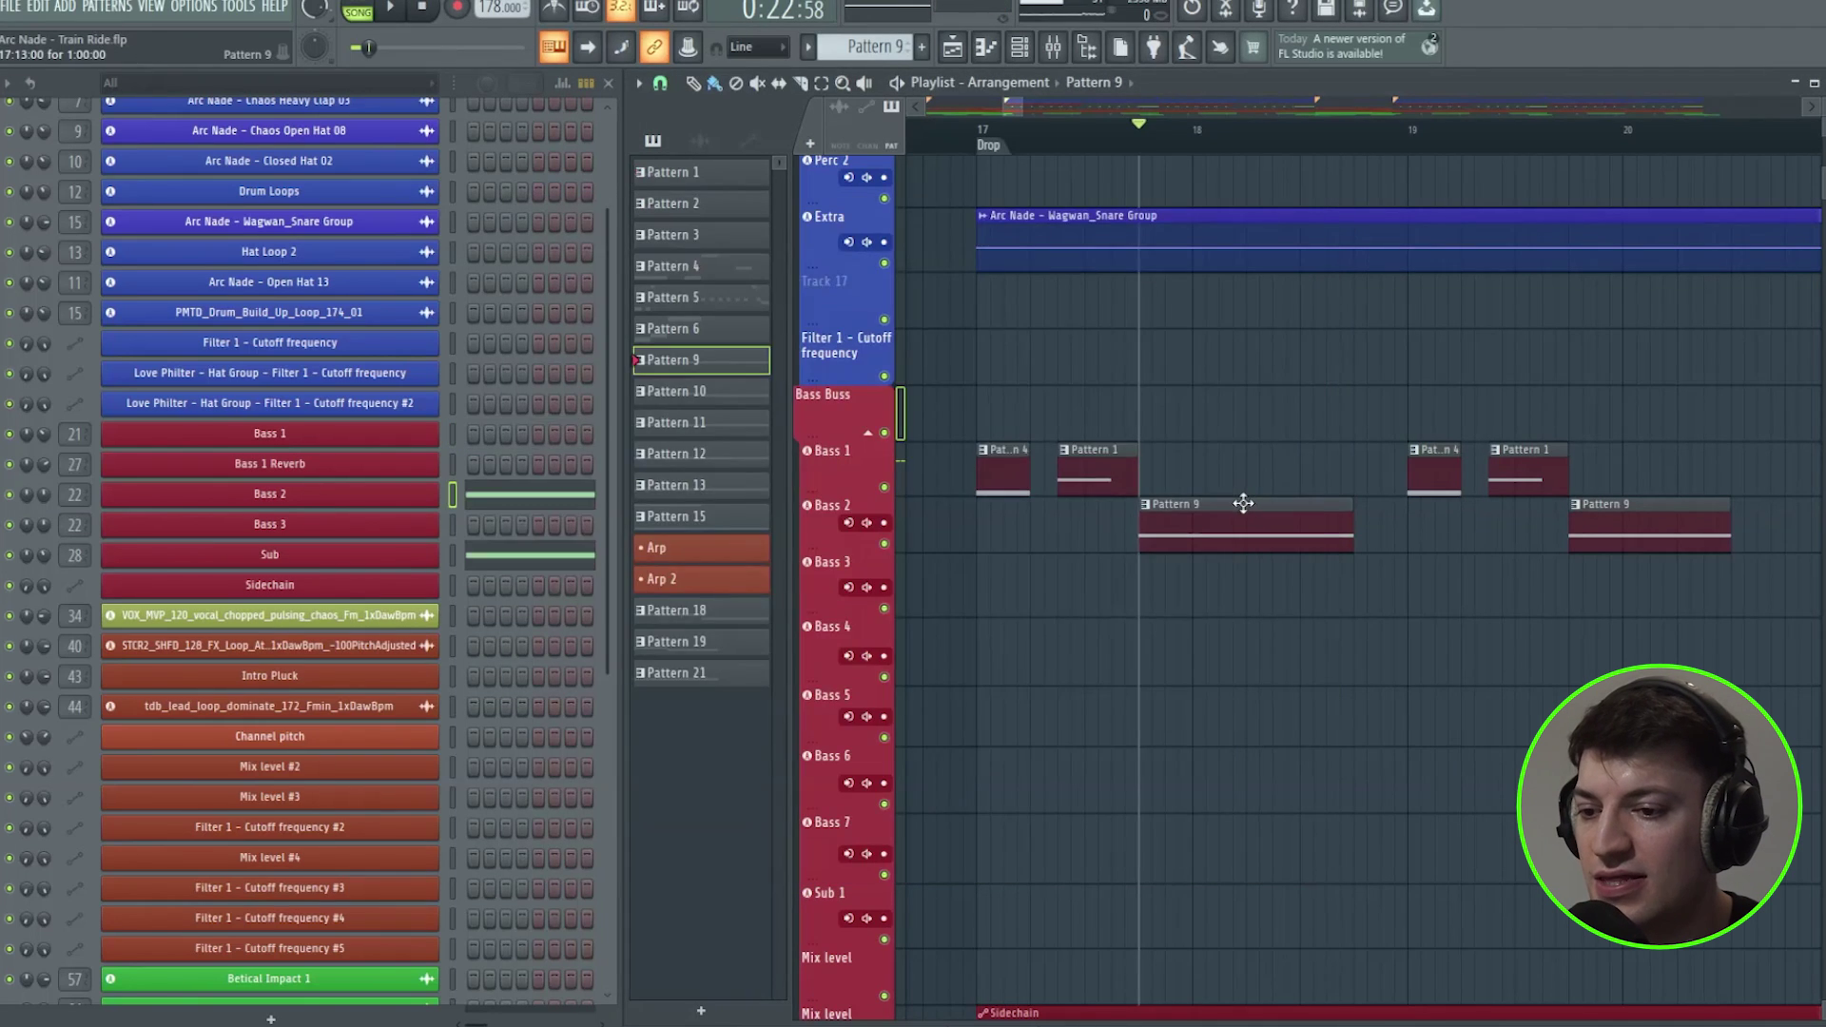
{"action": "double_click", "coordinate": [1243, 509]}
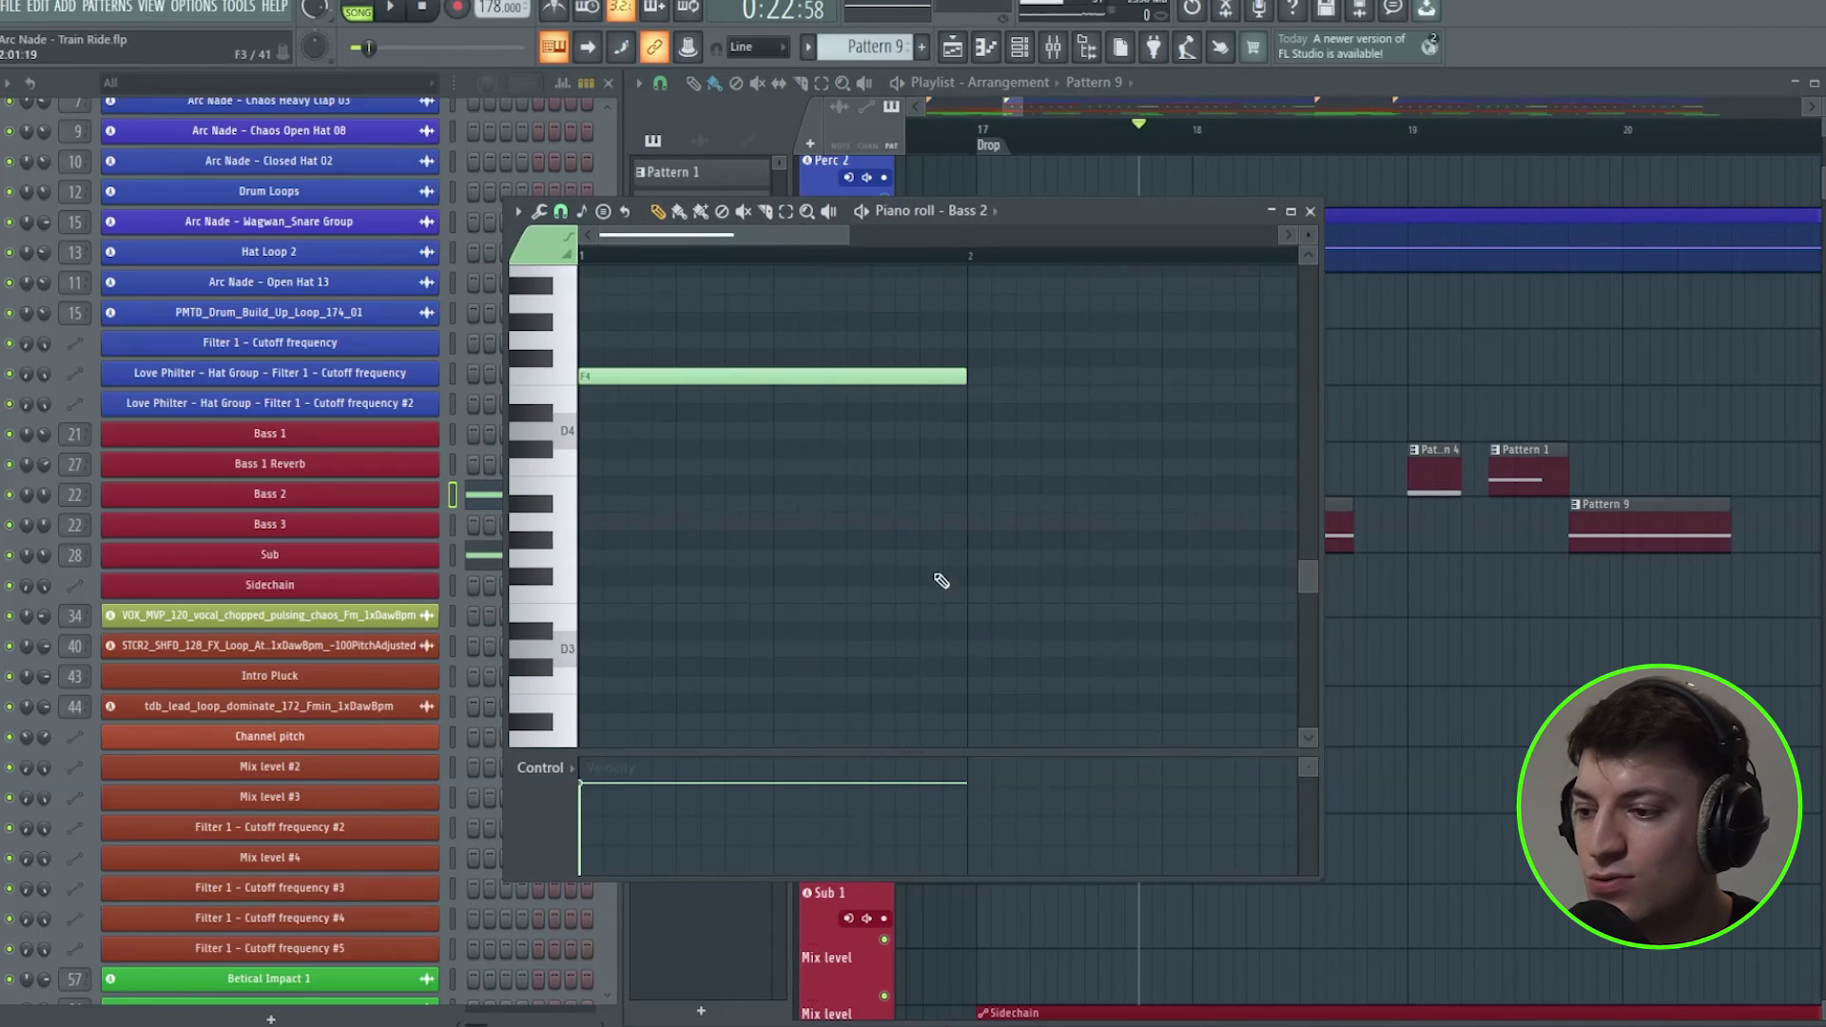
{"action": "left_click", "coordinate": [1311, 210]}
Move to the section starting at bar 49 and play it from there
{"action": "left_click", "coordinate": [964, 130]}
{"action": "key", "text": "Page_Down"}
{"action": "key", "text": "space"}
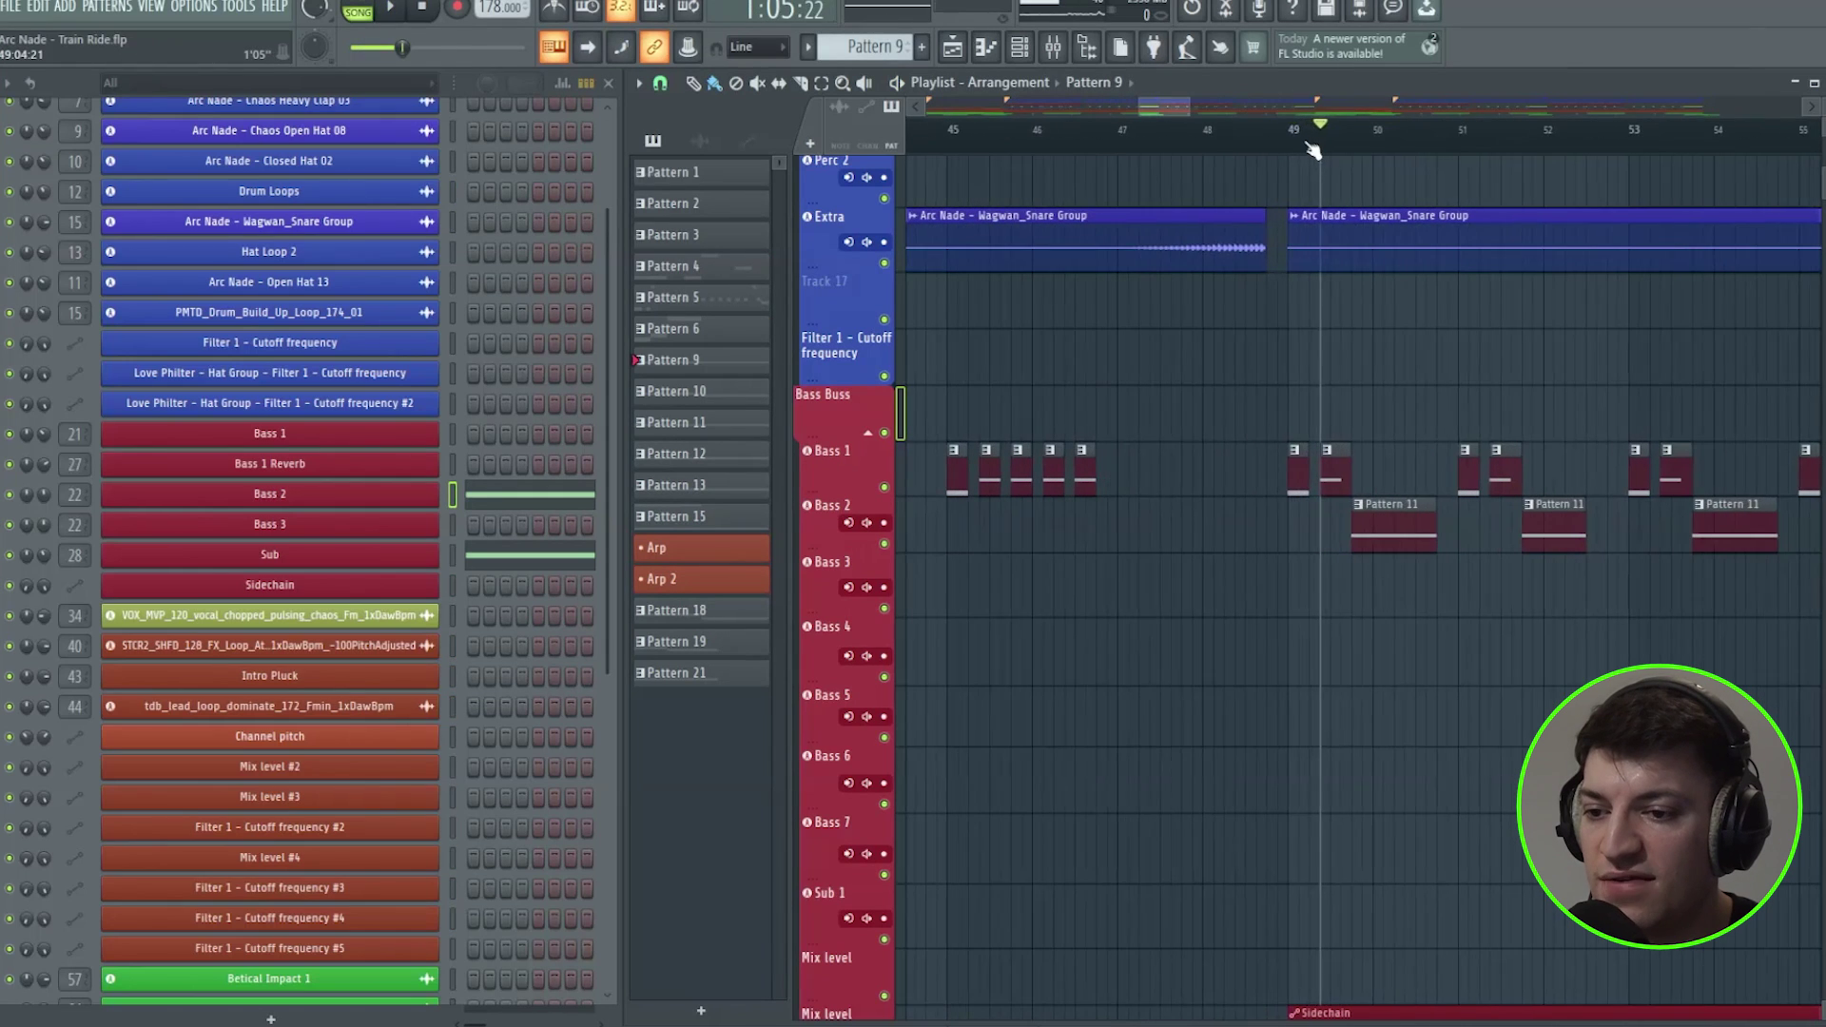
{"action": "left_click_drag", "start_coordinate": [1313, 148], "coordinate": [1293, 148]}
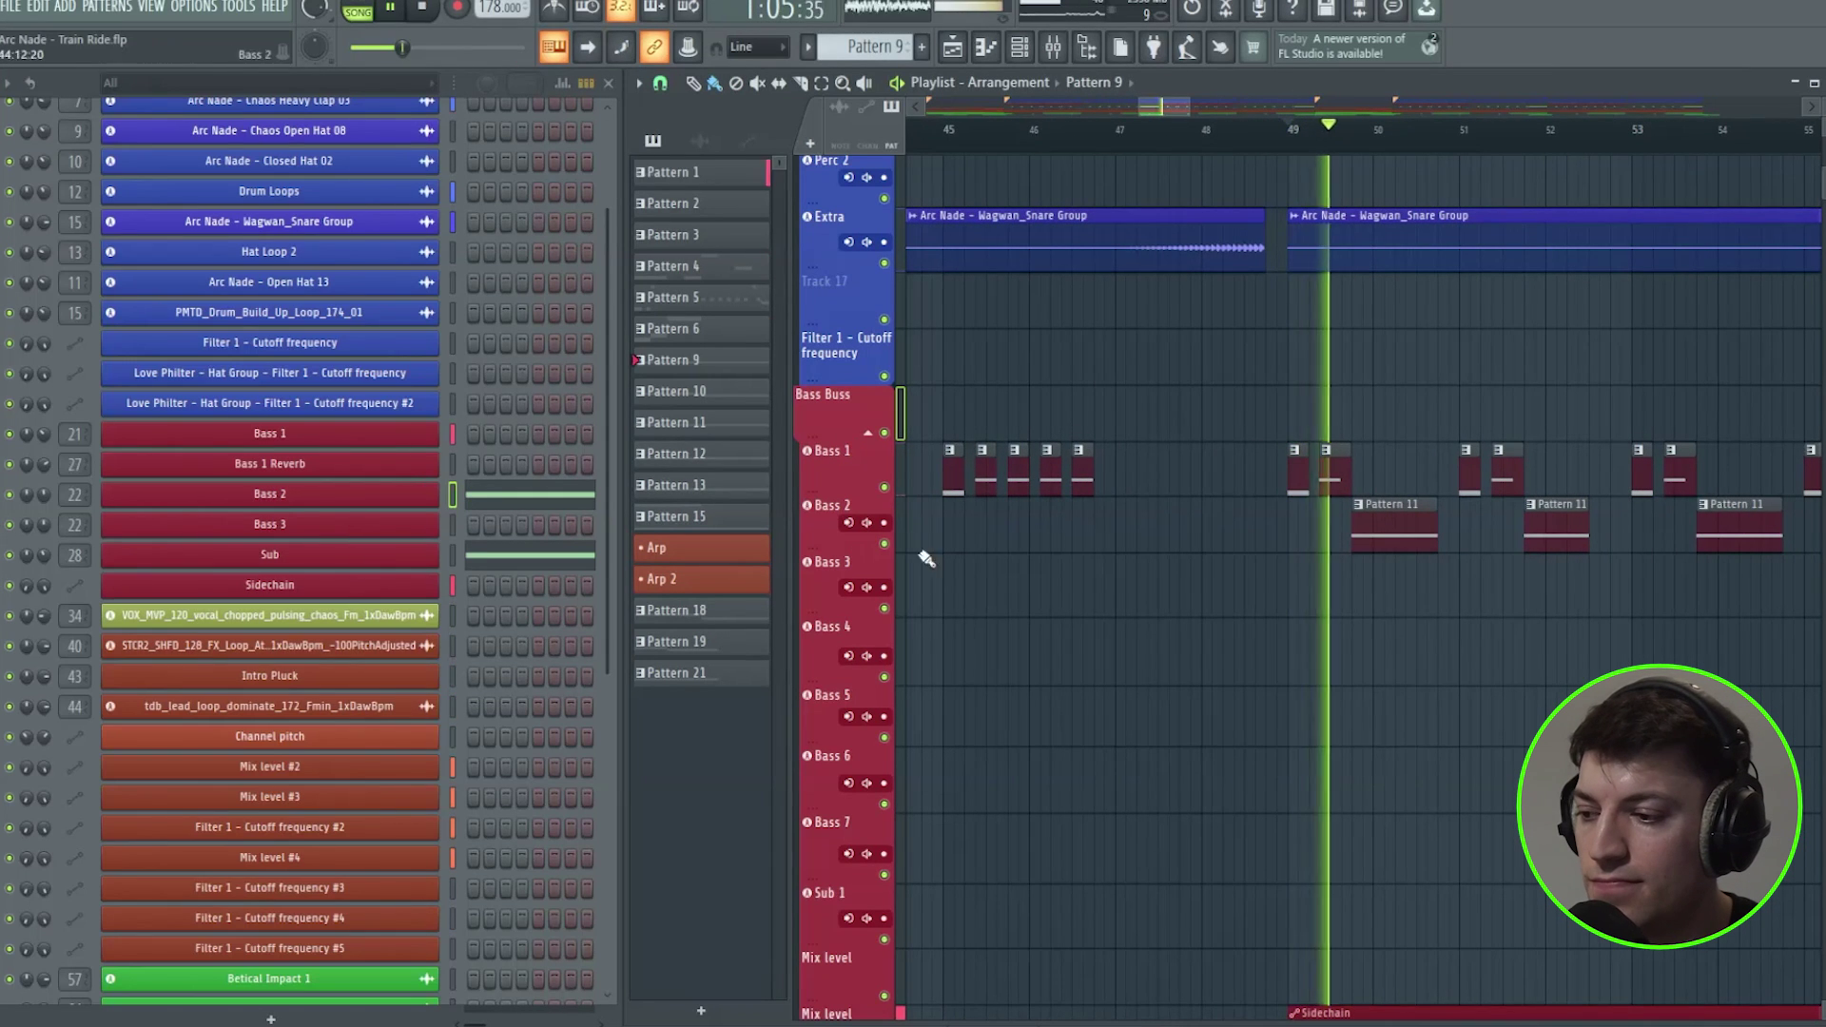
Compare the oscillator settings of Bass 3's Serum patch with those of Bass 2's patch
{"action": "left_click", "coordinate": [400, 530]}
{"action": "left_click_drag", "start_coordinate": [850, 158], "coordinate": [985, 118]}
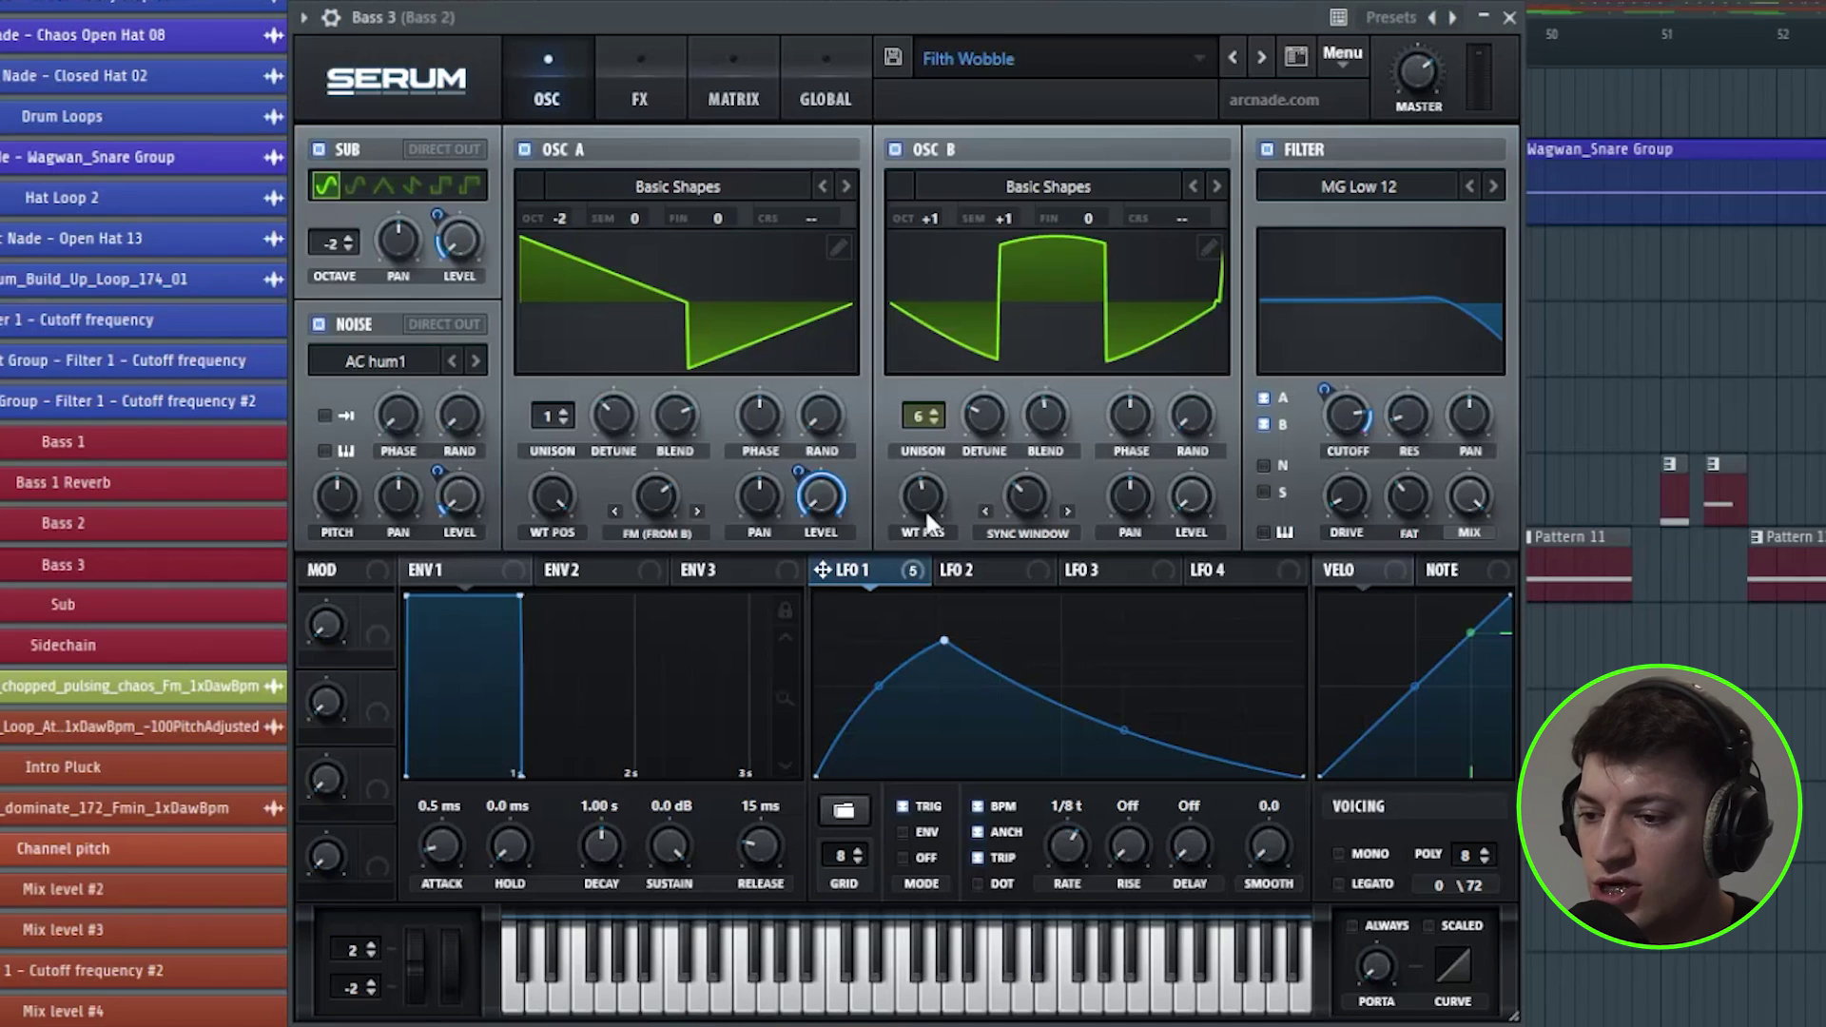
{"action": "left_click", "coordinate": [635, 85]}
{"action": "left_click", "coordinate": [546, 95]}
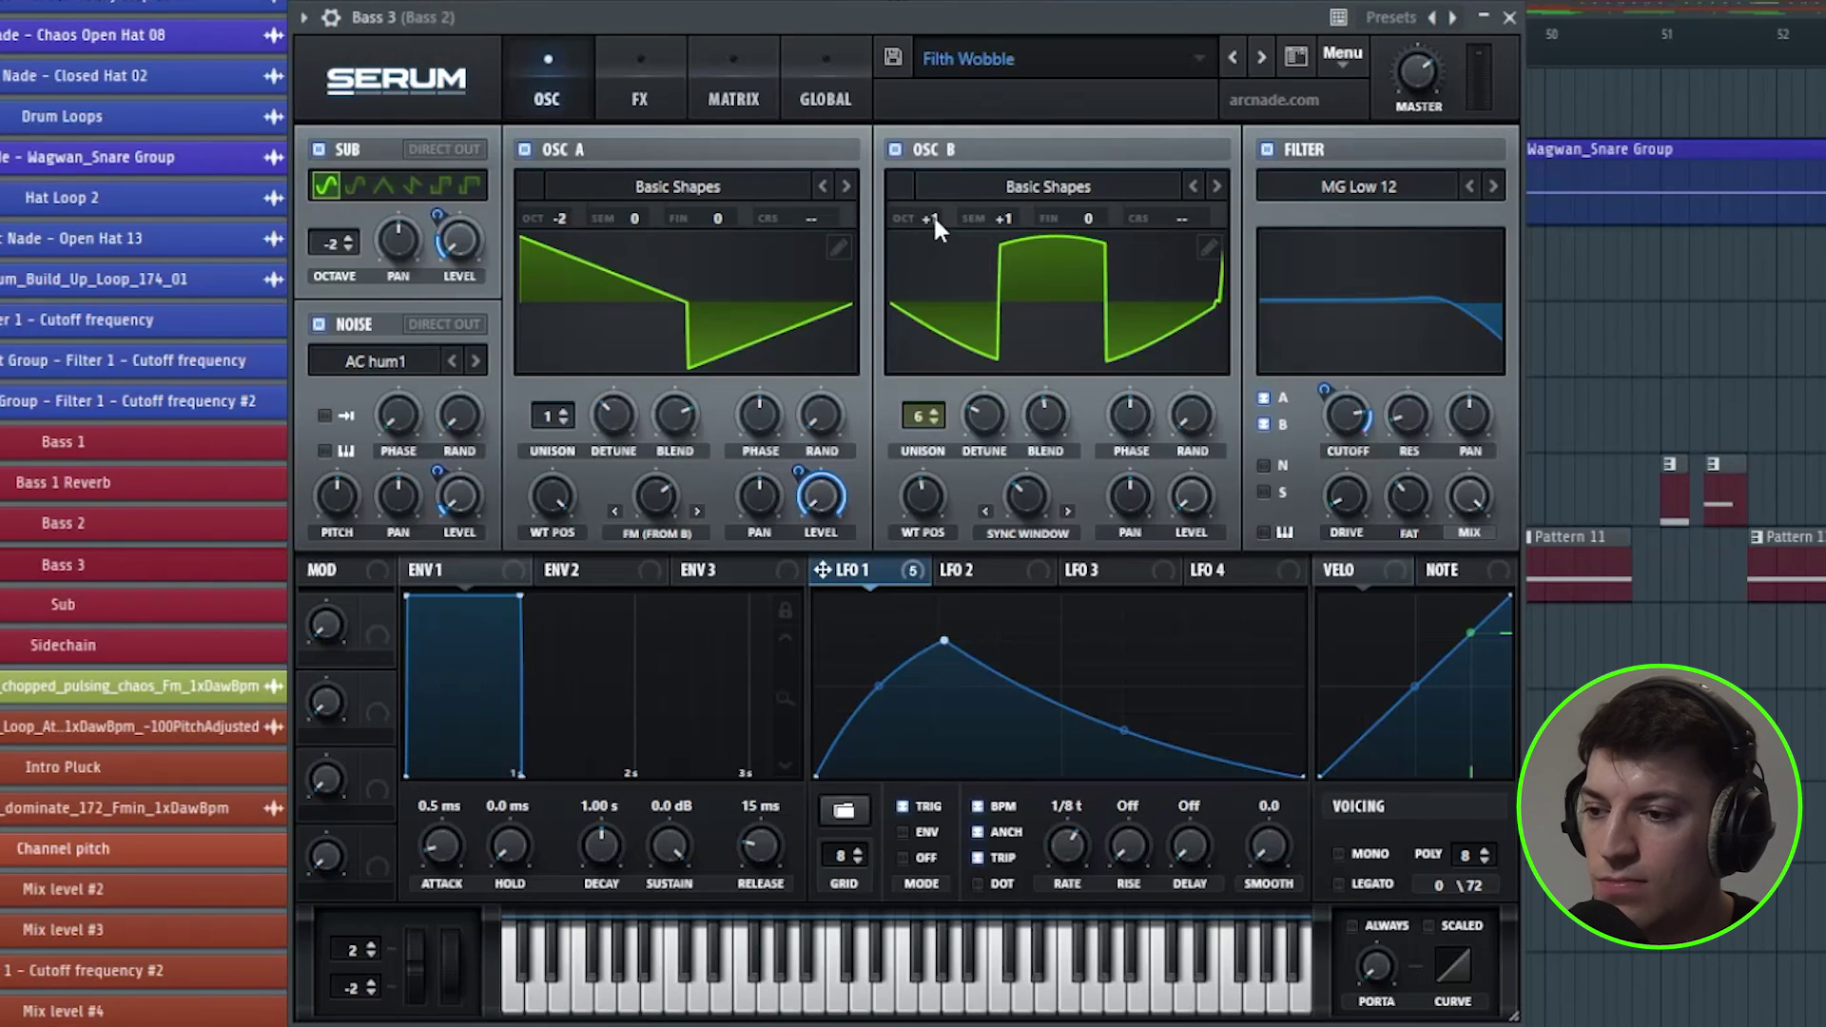
{"action": "left_click", "coordinate": [167, 540]}
{"action": "double_click", "coordinate": [651, 521]}
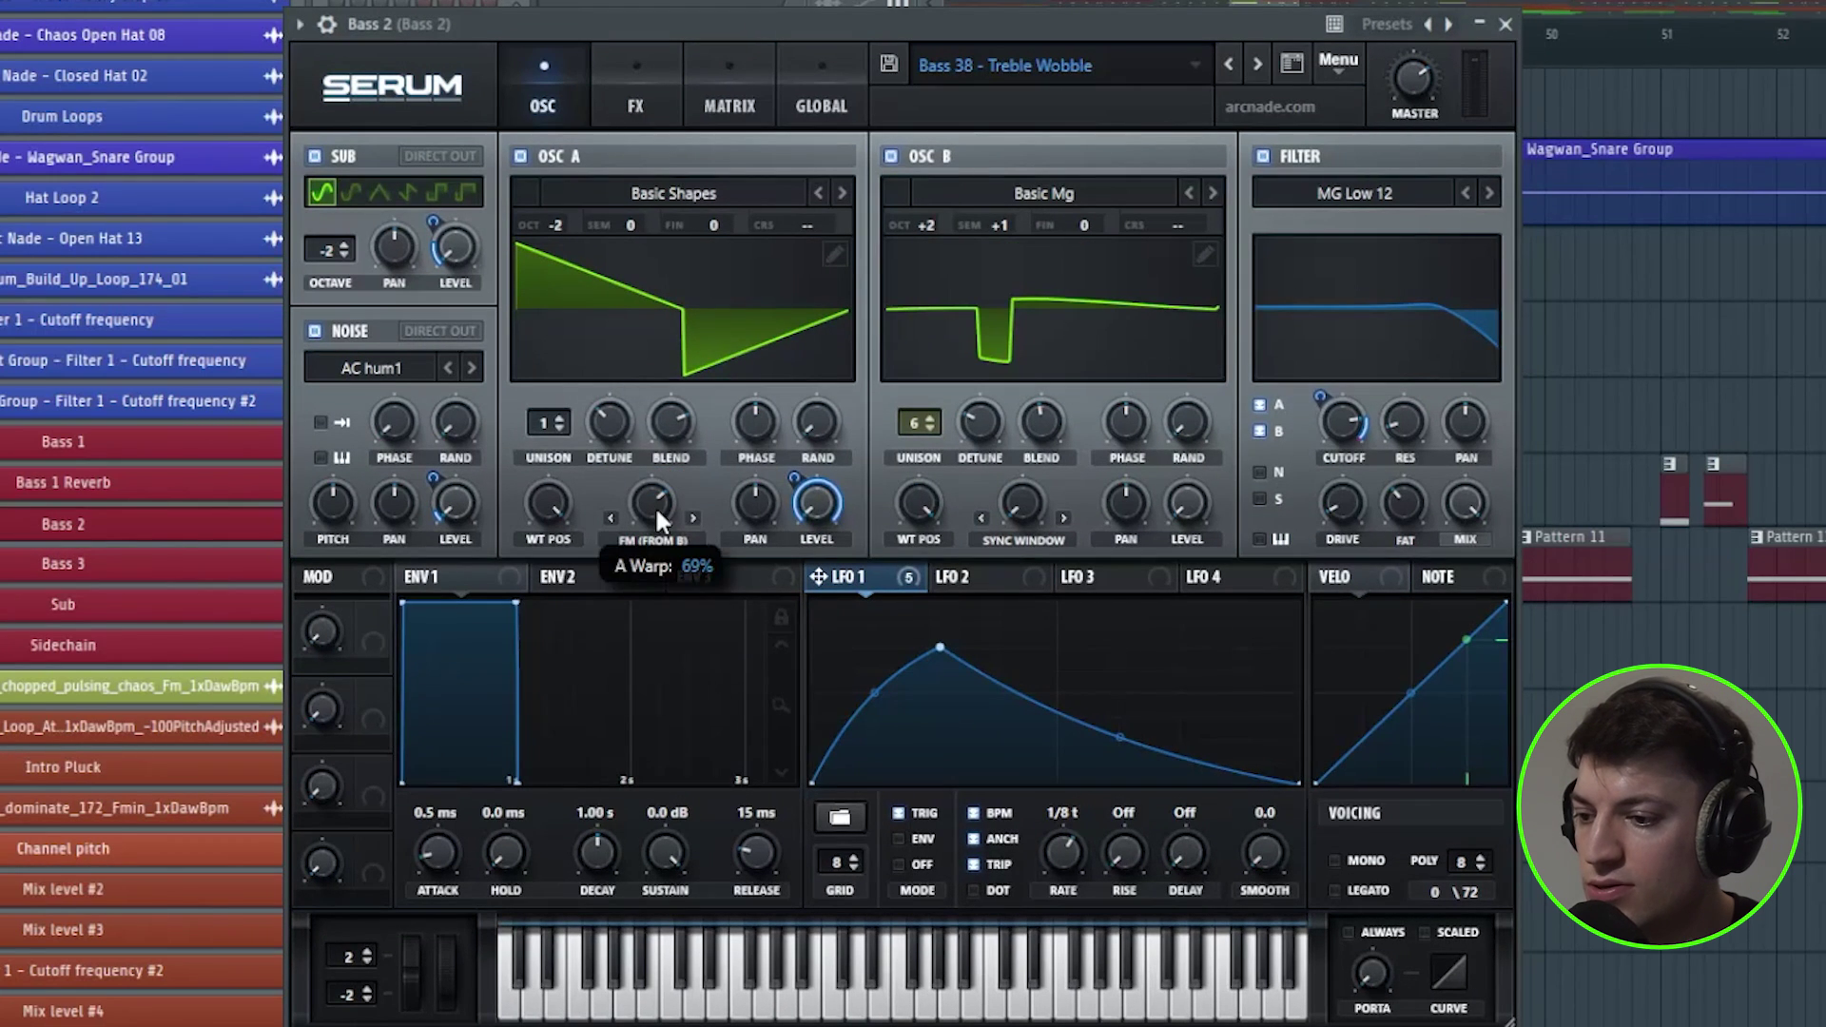
{"action": "left_click", "coordinate": [158, 564]}
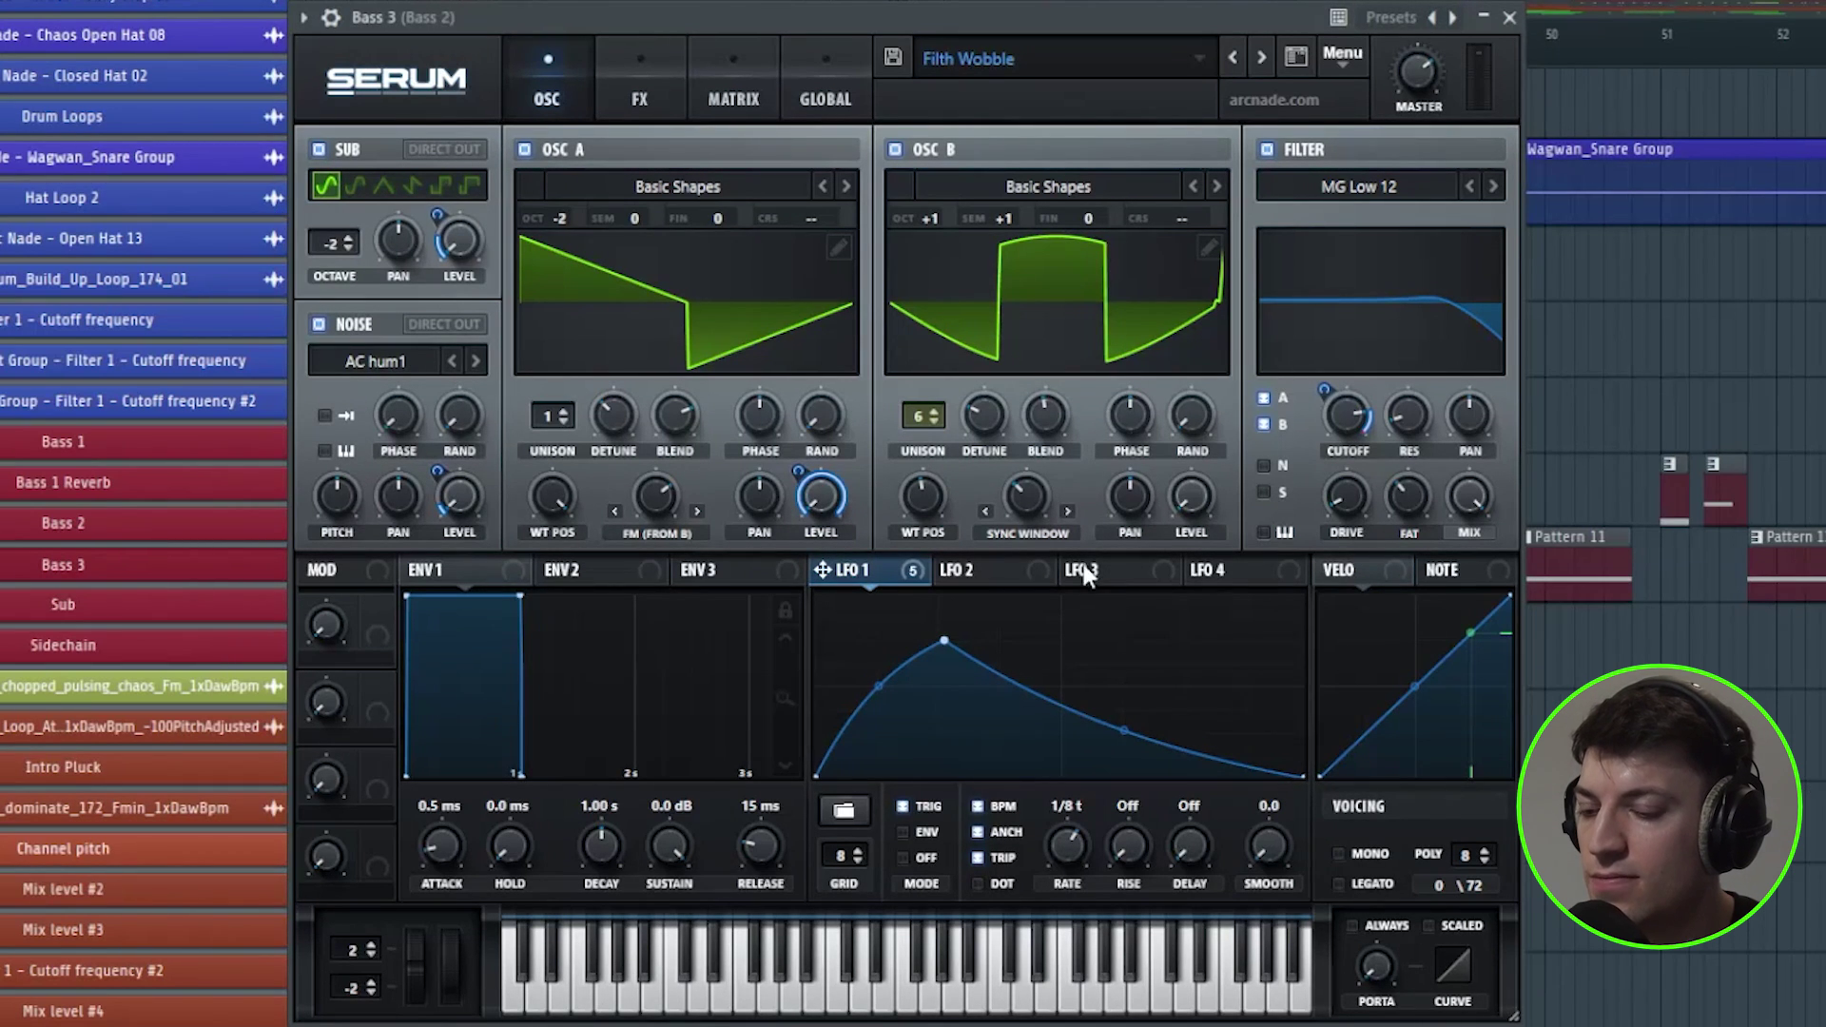
{"action": "left_click", "coordinate": [1509, 19]}
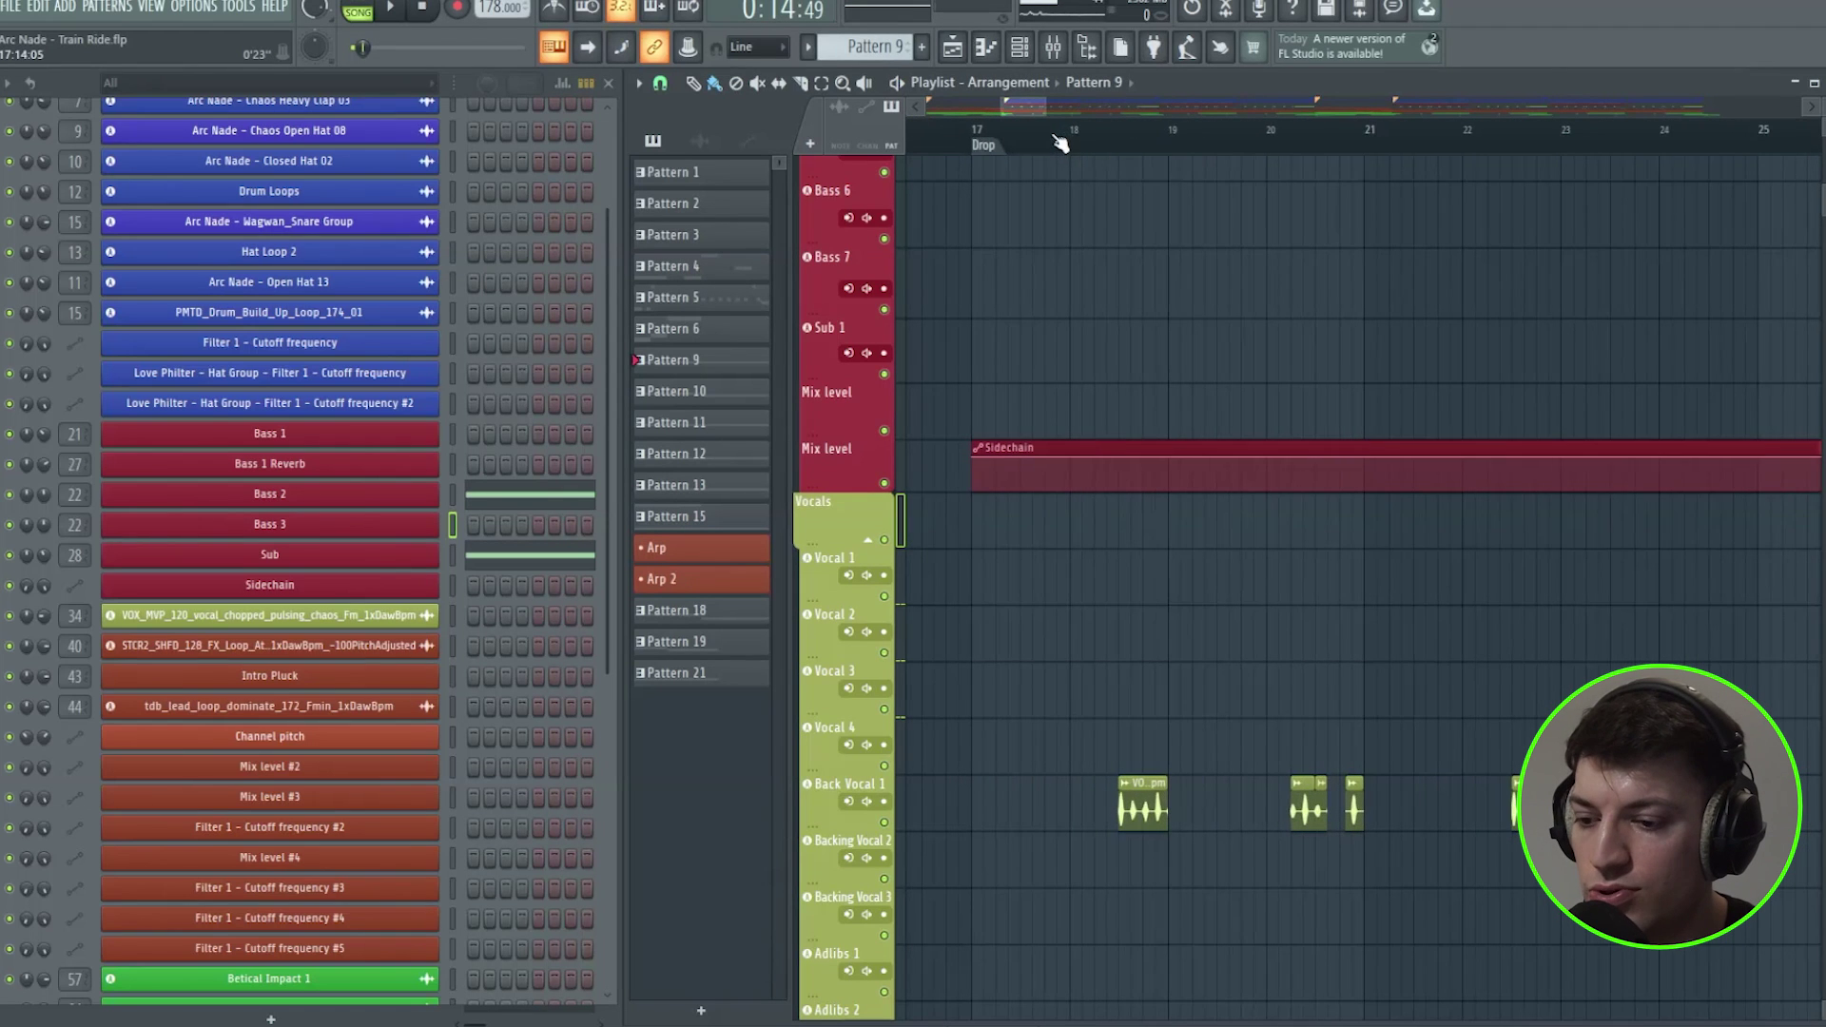
Solo the Back Vocal 1 track and play its vocal chops from about bar 18
{"action": "left_click", "coordinate": [1101, 150]}
{"action": "scroll", "coordinate": [1008, 523], "scroll_direction": "down", "scroll_amount": 1}
{"action": "right_click", "coordinate": [883, 766]}
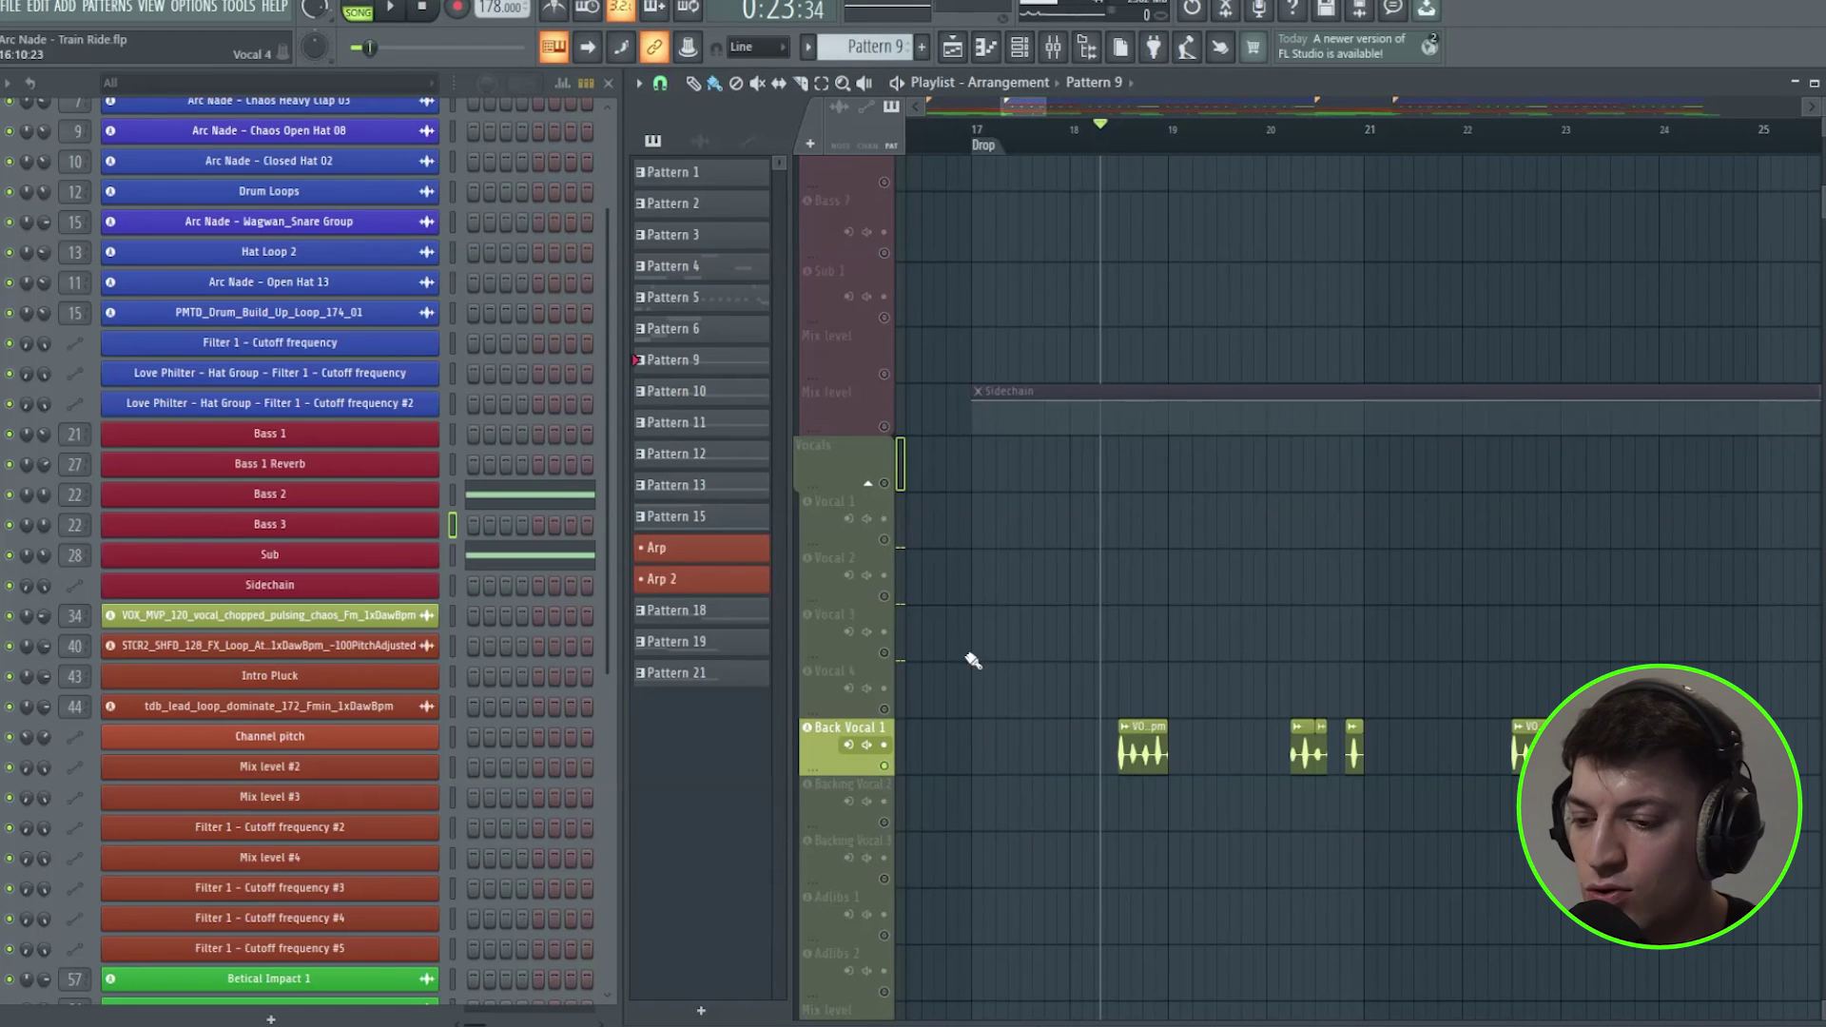
{"action": "scroll", "coordinate": [1115, 152], "scroll_direction": "up", "scroll_amount": 2}
{"action": "left_click", "coordinate": [1112, 149]}
{"action": "scroll", "coordinate": [1119, 138], "scroll_direction": "down", "scroll_amount": 3}
{"action": "key", "text": "space"}
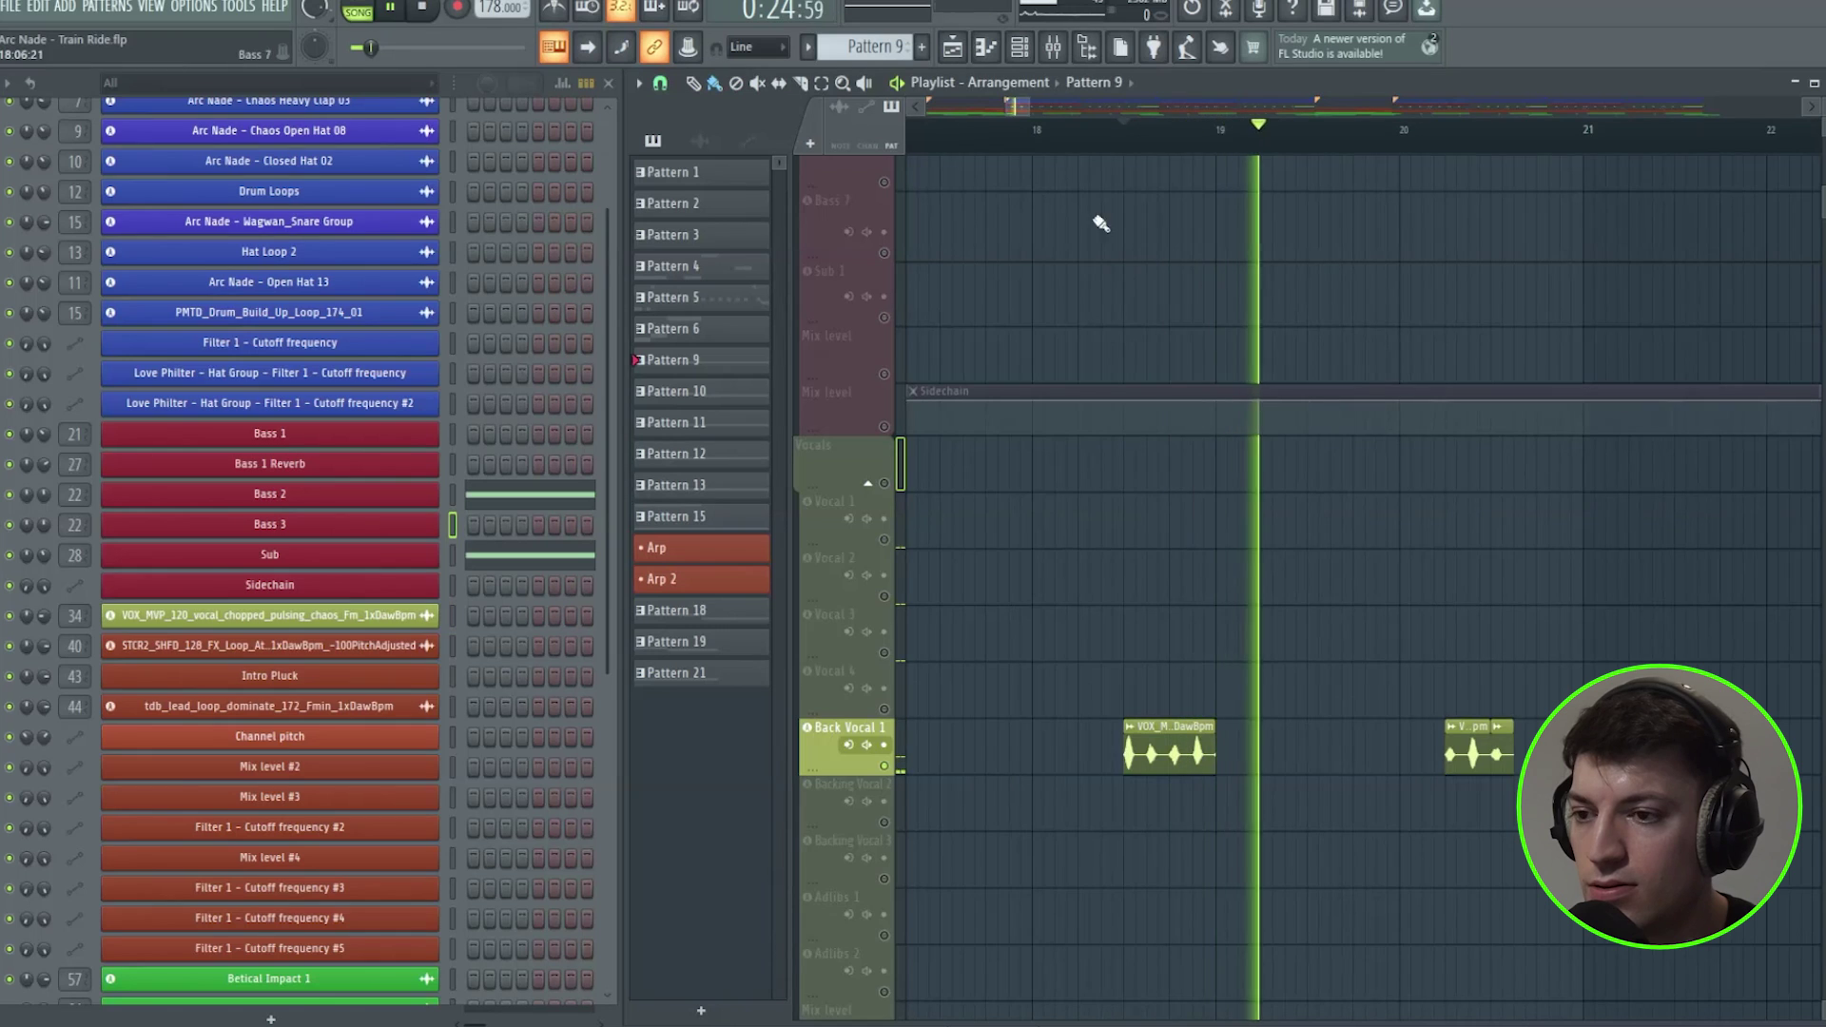
{"action": "key", "text": "space"}
{"action": "scroll", "coordinate": [1121, 150], "scroll_direction": "down", "scroll_amount": 1}
{"action": "left_click_drag", "start_coordinate": [1120, 149], "coordinate": [1195, 139]}
{"action": "left_click_drag", "start_coordinate": [1060, 102], "coordinate": [1035, 141]}
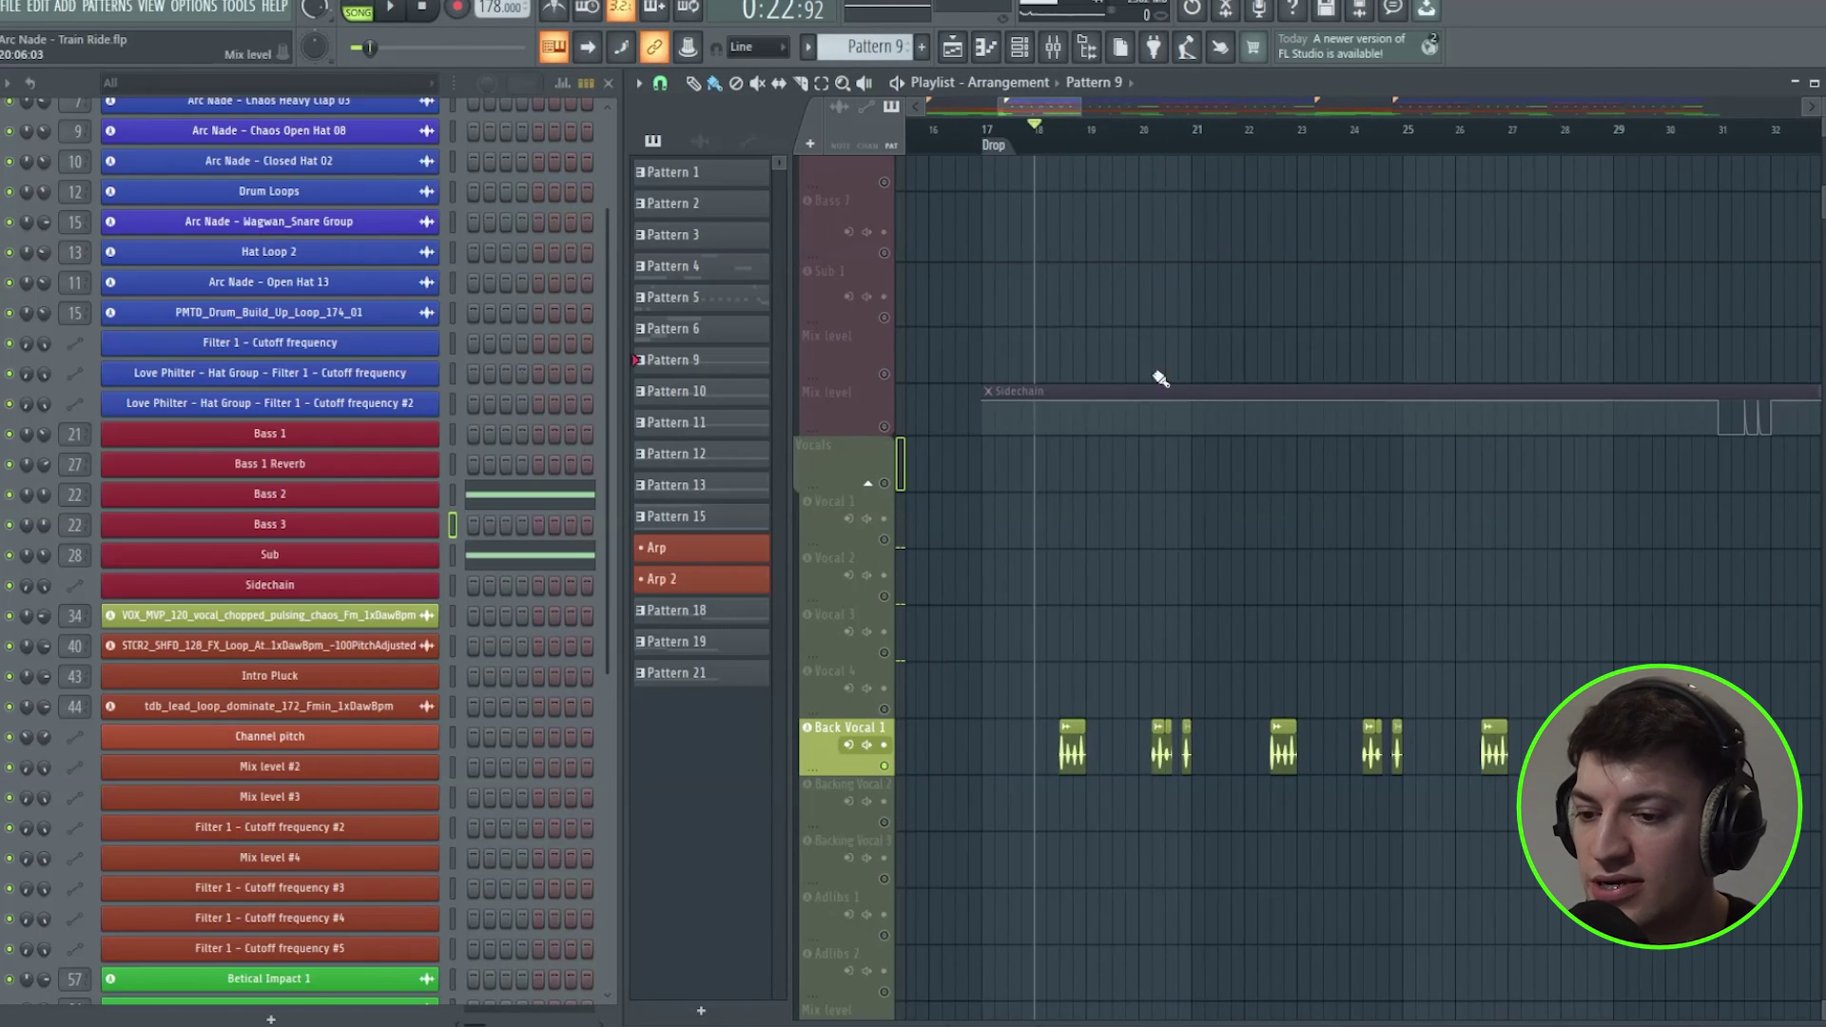
Clear the solo on Back Vocal 1 and expand the FX track group
{"action": "scroll", "coordinate": [1162, 381], "scroll_direction": "down", "scroll_amount": 2}
{"action": "scroll", "coordinate": [1217, 564], "scroll_direction": "down", "scroll_amount": 6}
{"action": "right_click", "coordinate": [885, 368]}
{"action": "right_click", "coordinate": [884, 368]}
{"action": "scroll", "coordinate": [1100, 620], "scroll_direction": "down", "scroll_amount": 2}
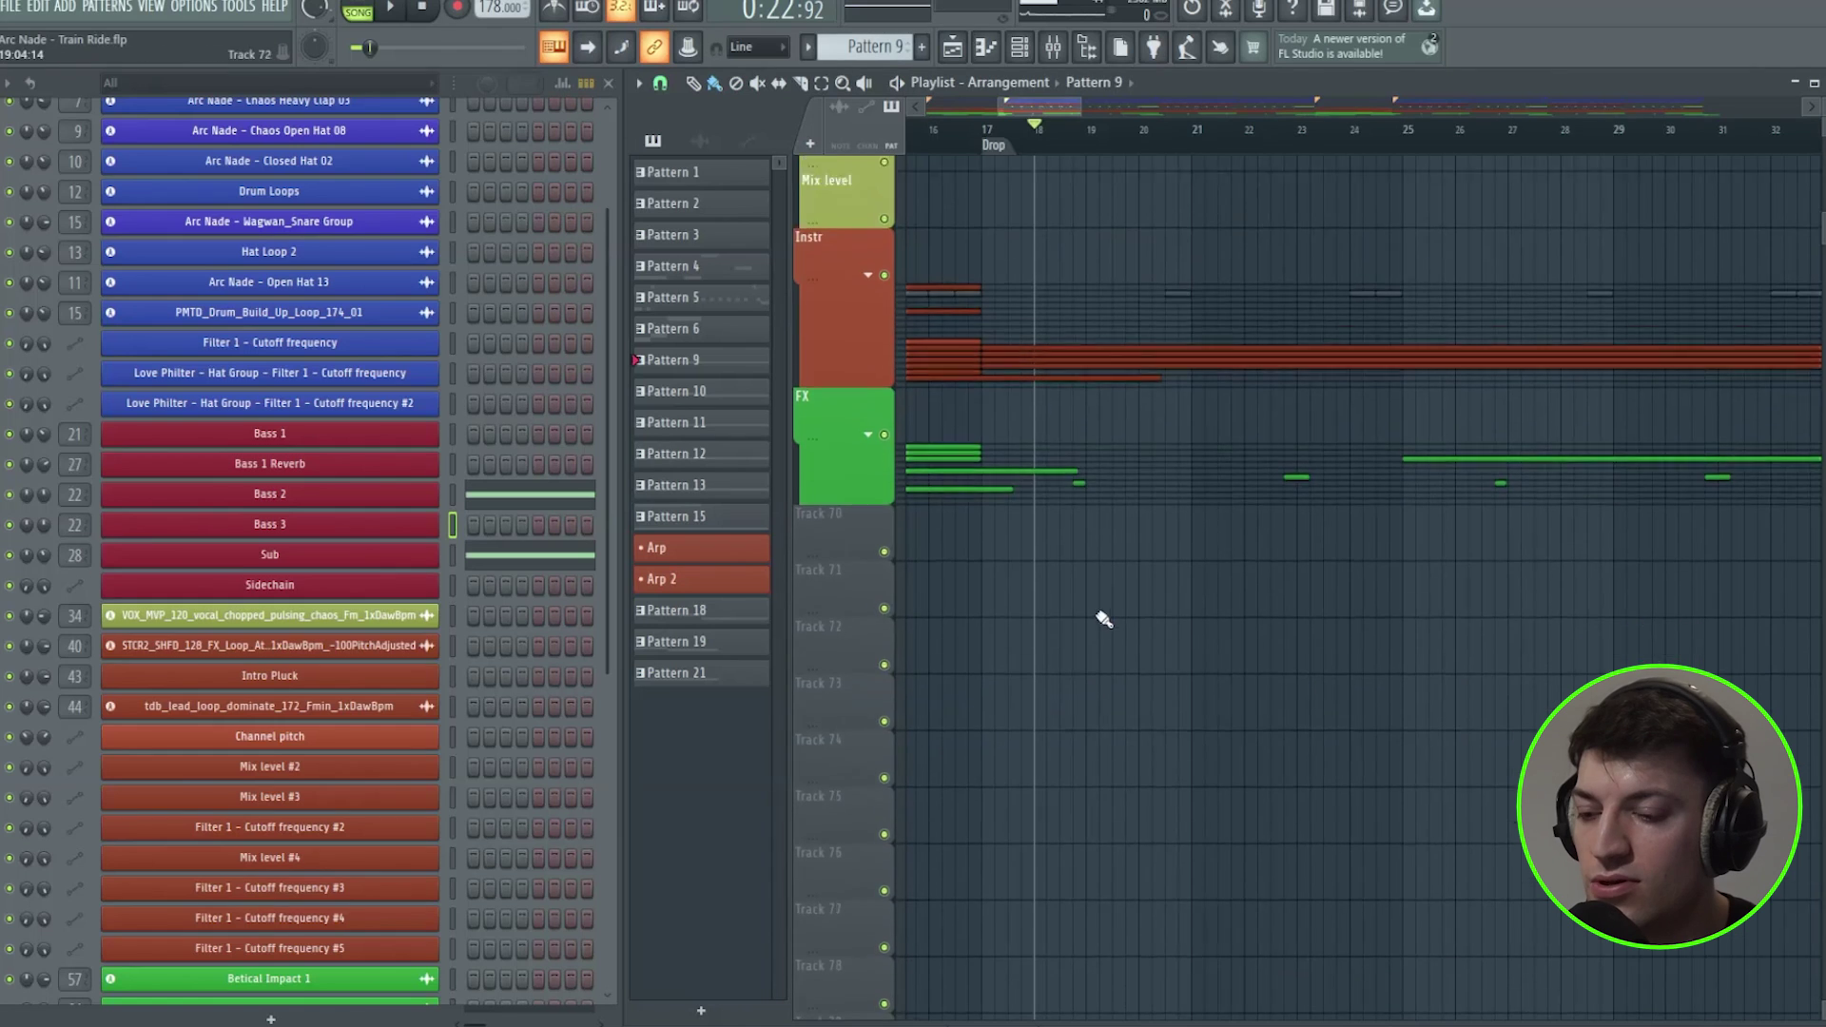
{"action": "left_click", "coordinate": [868, 417]}
Play the short FX 7 hit just before bar 19 in the full mix
{"action": "scroll", "coordinate": [1065, 508], "scroll_direction": "down", "scroll_amount": 2}
{"action": "scroll", "coordinate": [1047, 149], "scroll_direction": "up", "scroll_amount": 3}
{"action": "left_click_drag", "start_coordinate": [1045, 149], "coordinate": [1068, 149]}
{"action": "left_click", "coordinate": [1068, 148]}
{"action": "key", "text": "space"}
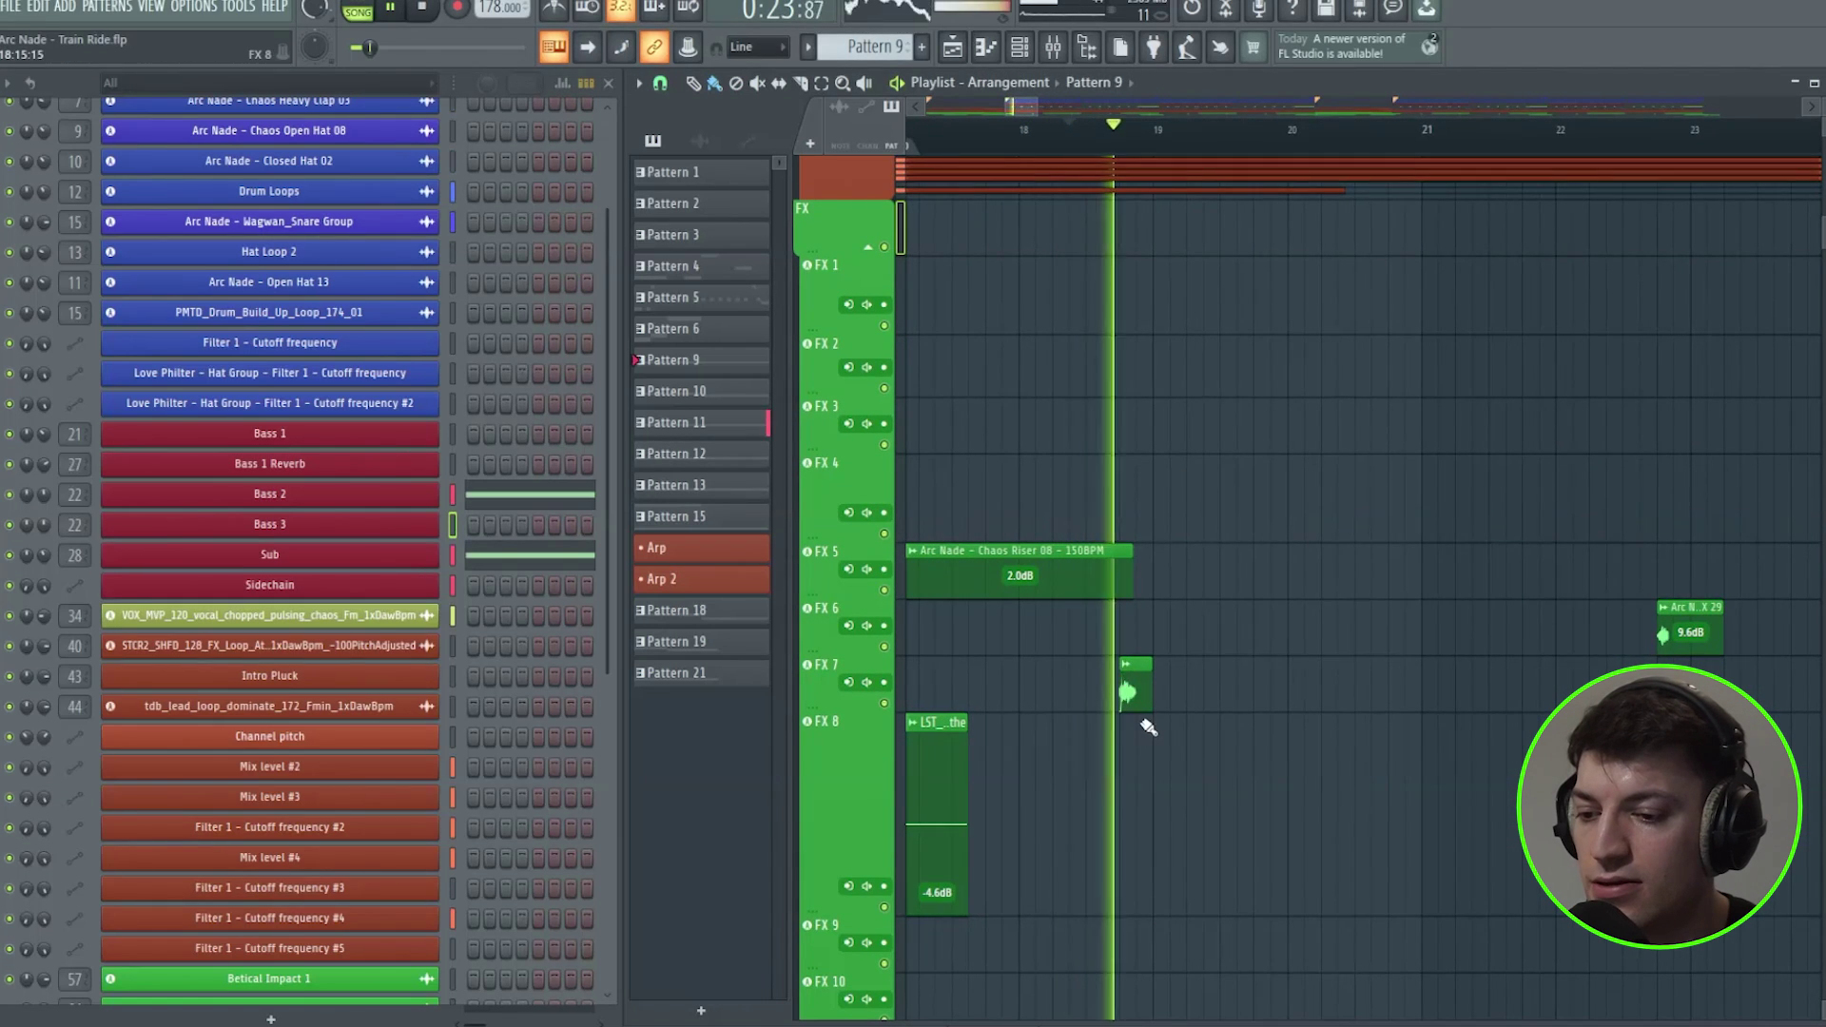
{"action": "key", "text": "space"}
{"action": "scroll", "coordinate": [1091, 119], "scroll_direction": "down", "scroll_amount": 4}
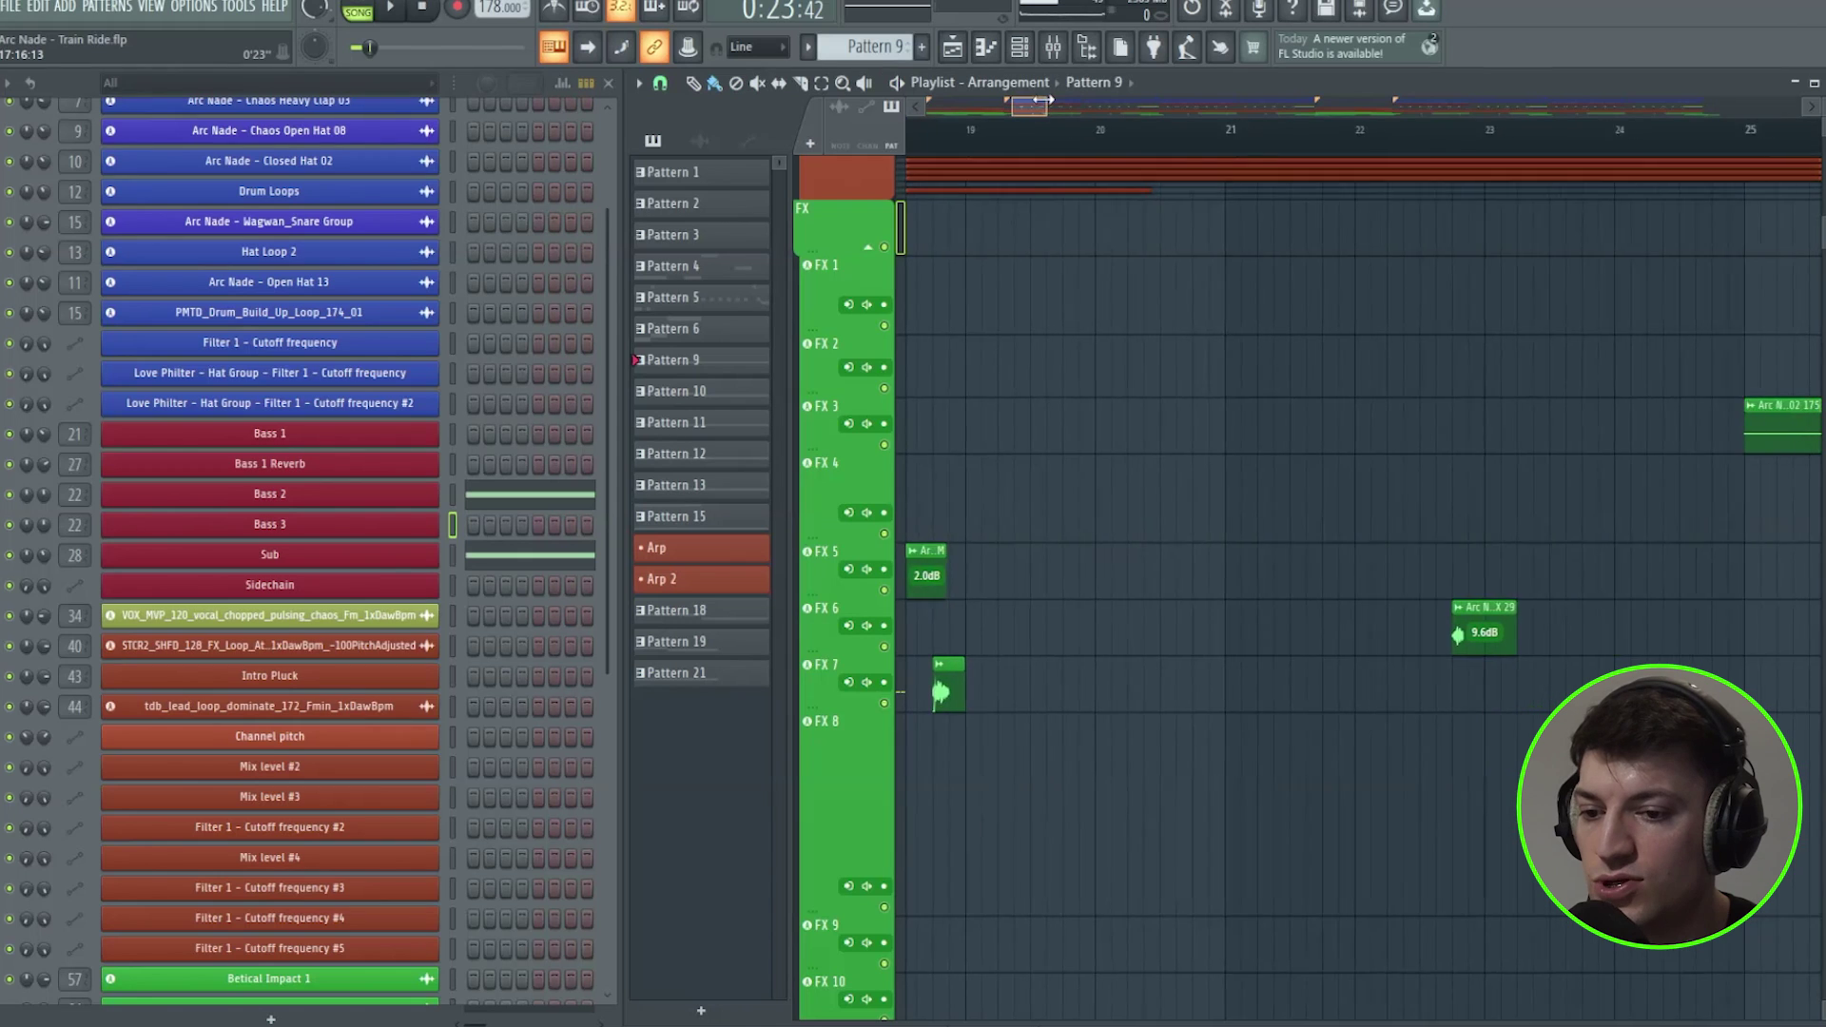
Play the Chaos FX 29 hit on the FX 6 track just before bar 23
{"action": "left_click", "coordinate": [1187, 135]}
{"action": "scroll", "coordinate": [1194, 142], "scroll_direction": "up", "scroll_amount": 5}
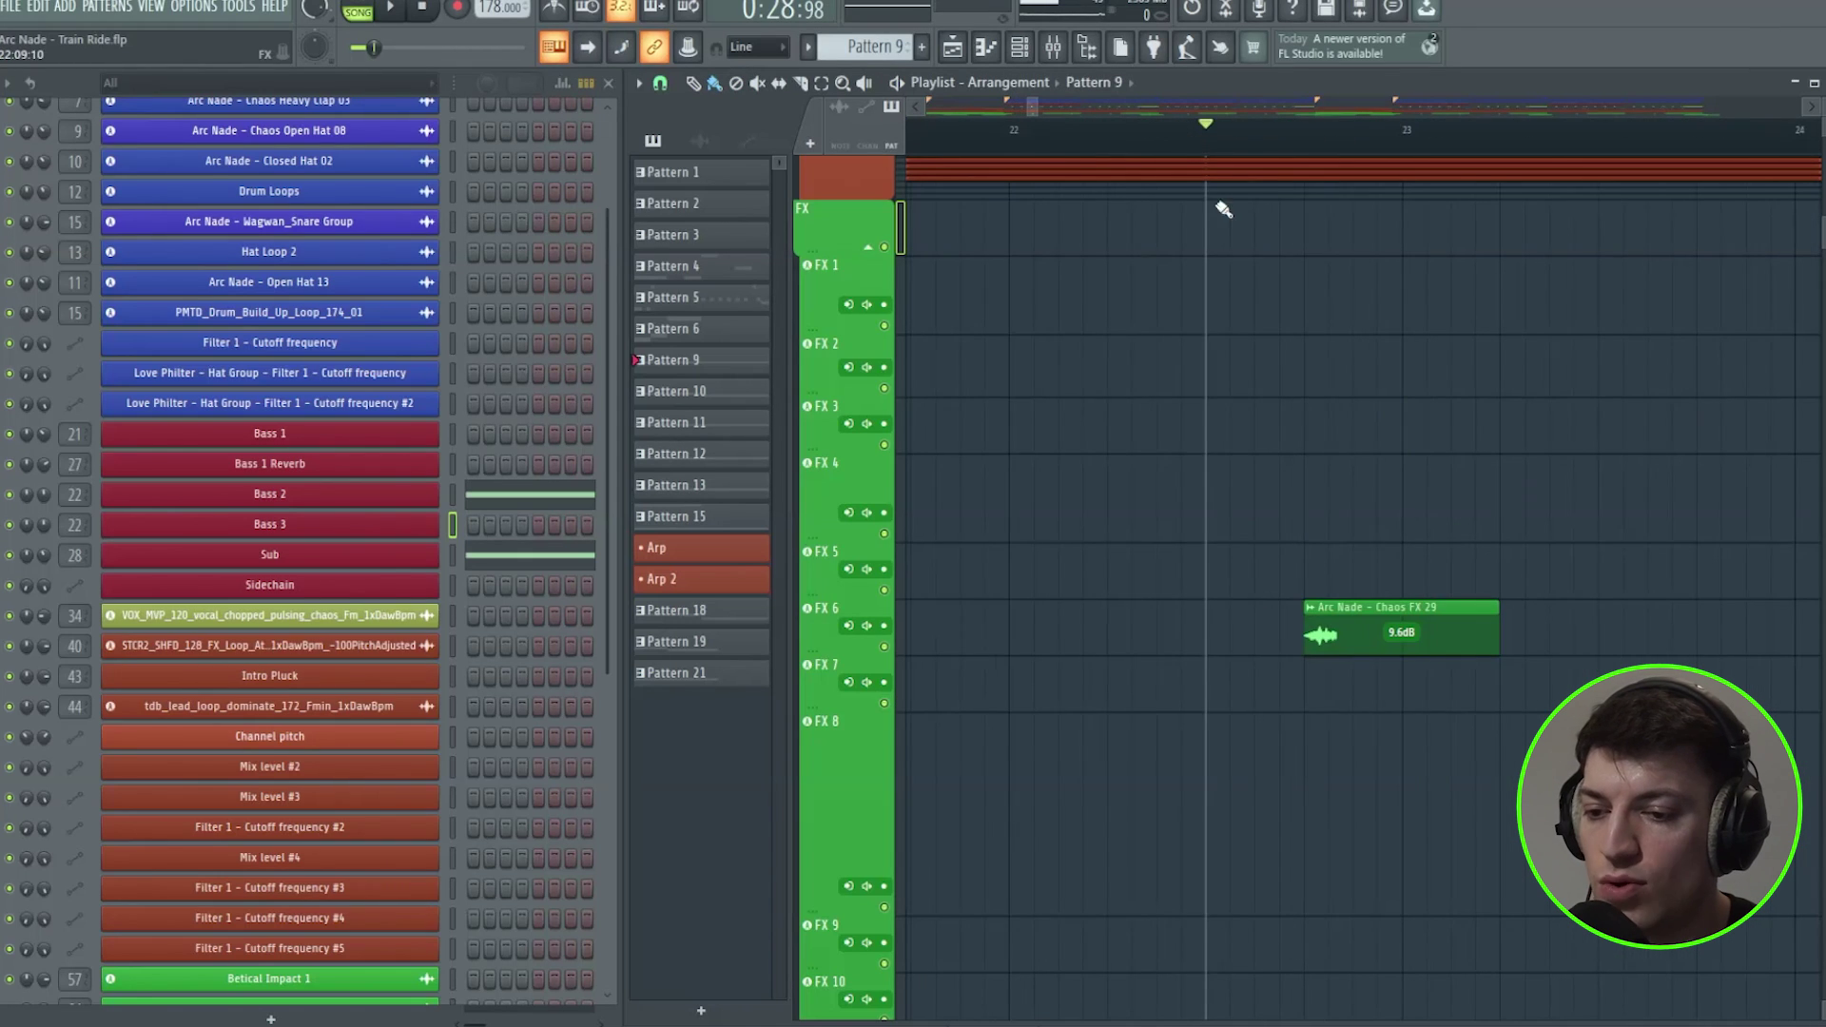
{"action": "key", "text": "space"}
{"action": "key", "text": "space"}
Solo FX 6 and FX 7 to audition their hits near bars 19 and 23, and restore all tracks
{"action": "left_click", "coordinate": [1319, 144]}
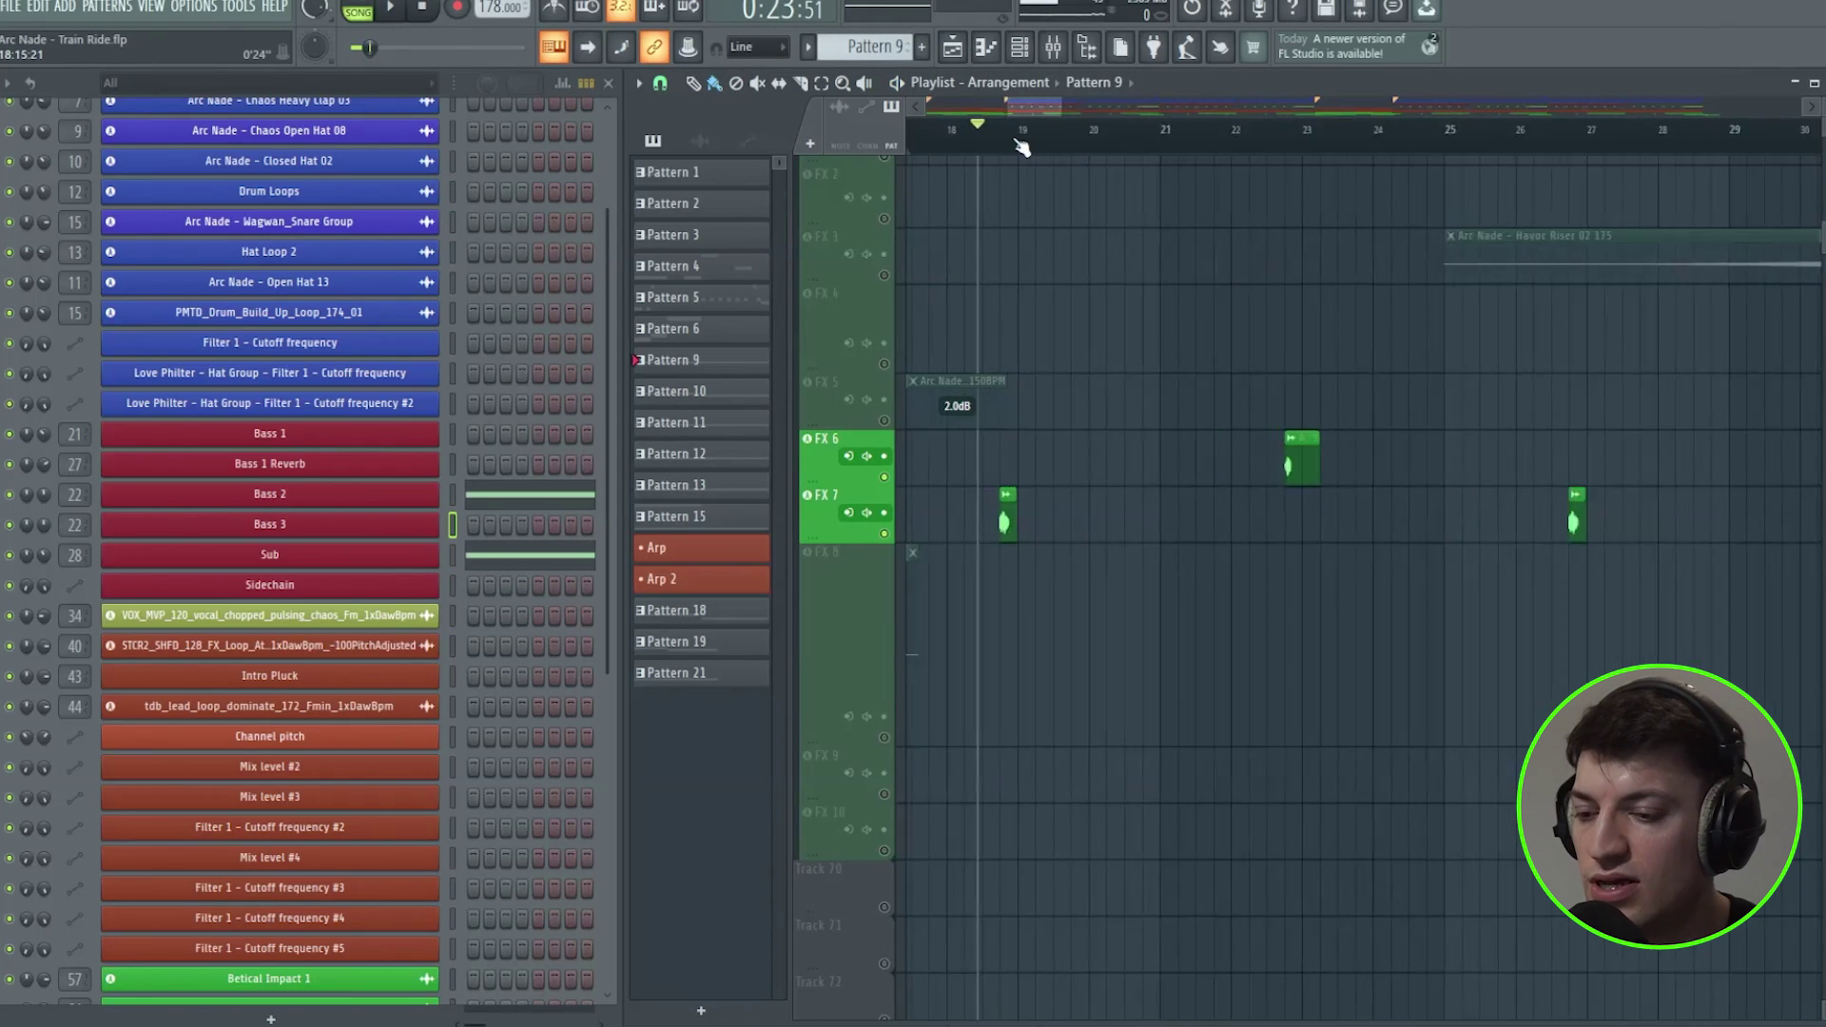
{"action": "scroll", "coordinate": [1017, 144], "scroll_direction": "up", "scroll_amount": 3}
{"action": "left_click", "coordinate": [995, 144]}
{"action": "key", "text": "space"}
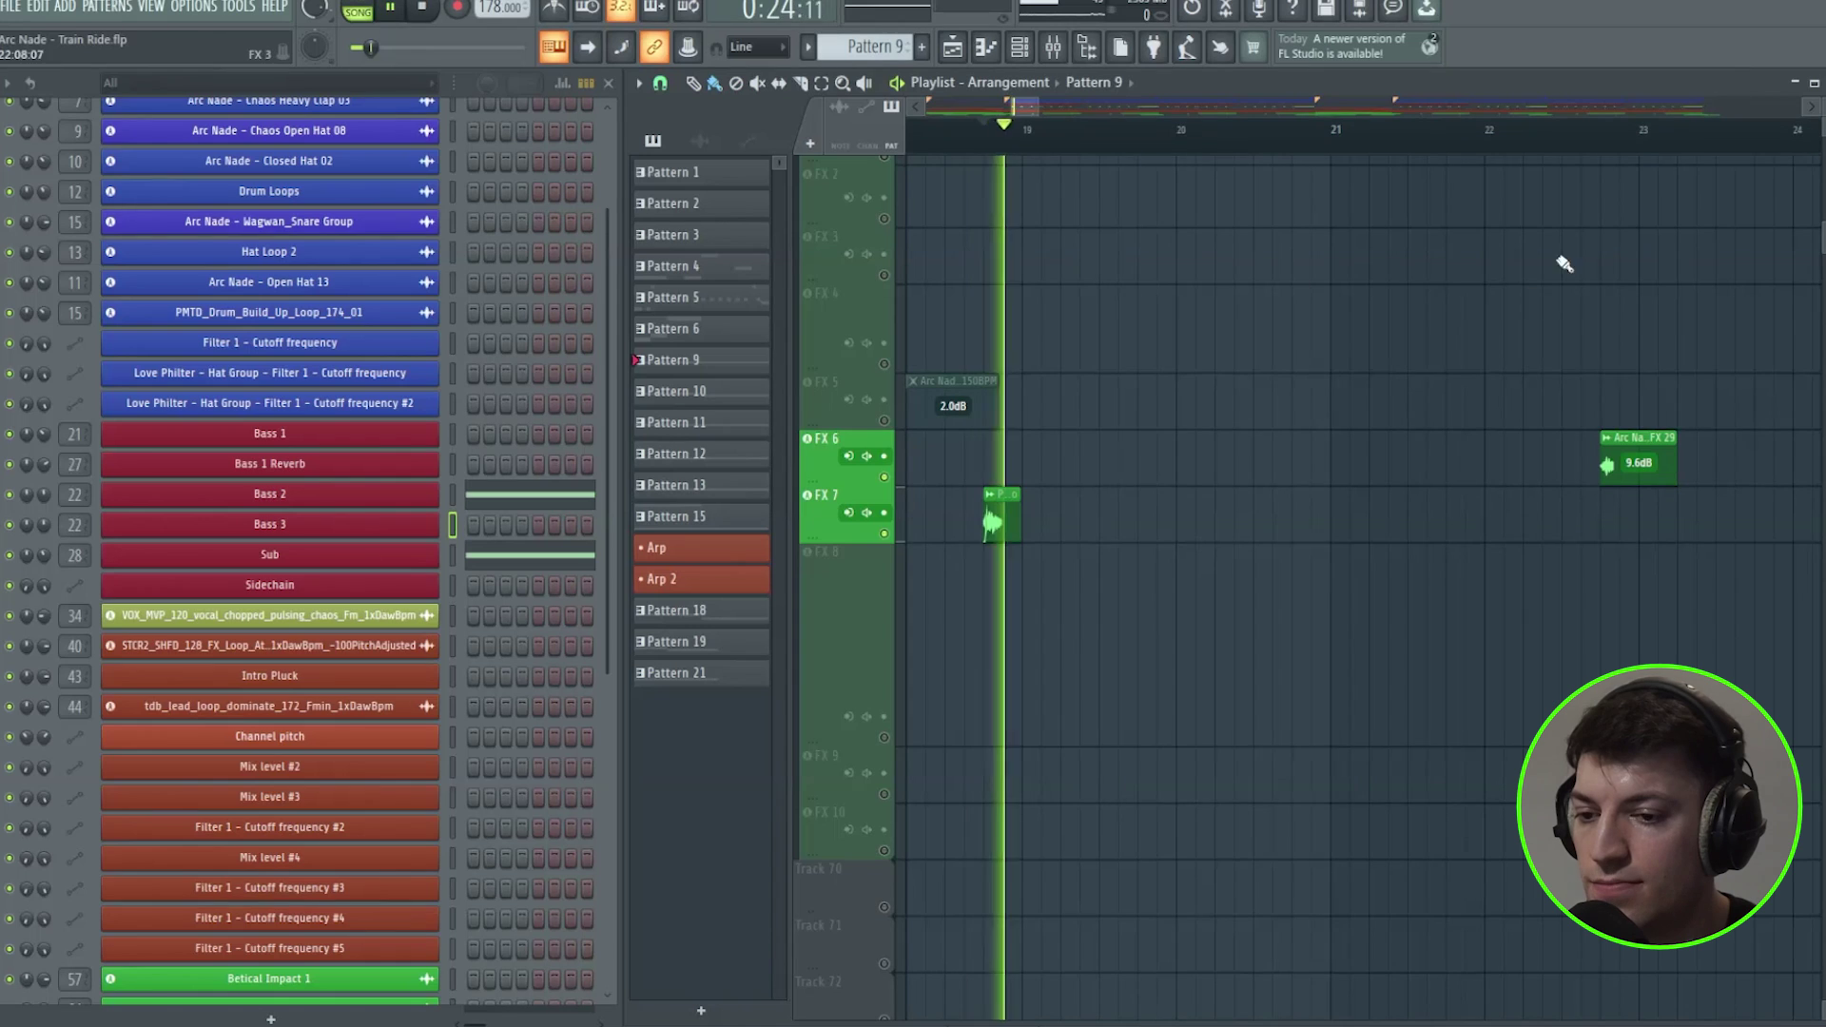
{"action": "left_click", "coordinate": [1601, 150]}
{"action": "scroll", "coordinate": [1604, 149], "scroll_direction": "down", "scroll_amount": 2}
{"action": "scroll", "coordinate": [1602, 150], "scroll_direction": "down", "scroll_amount": 4}
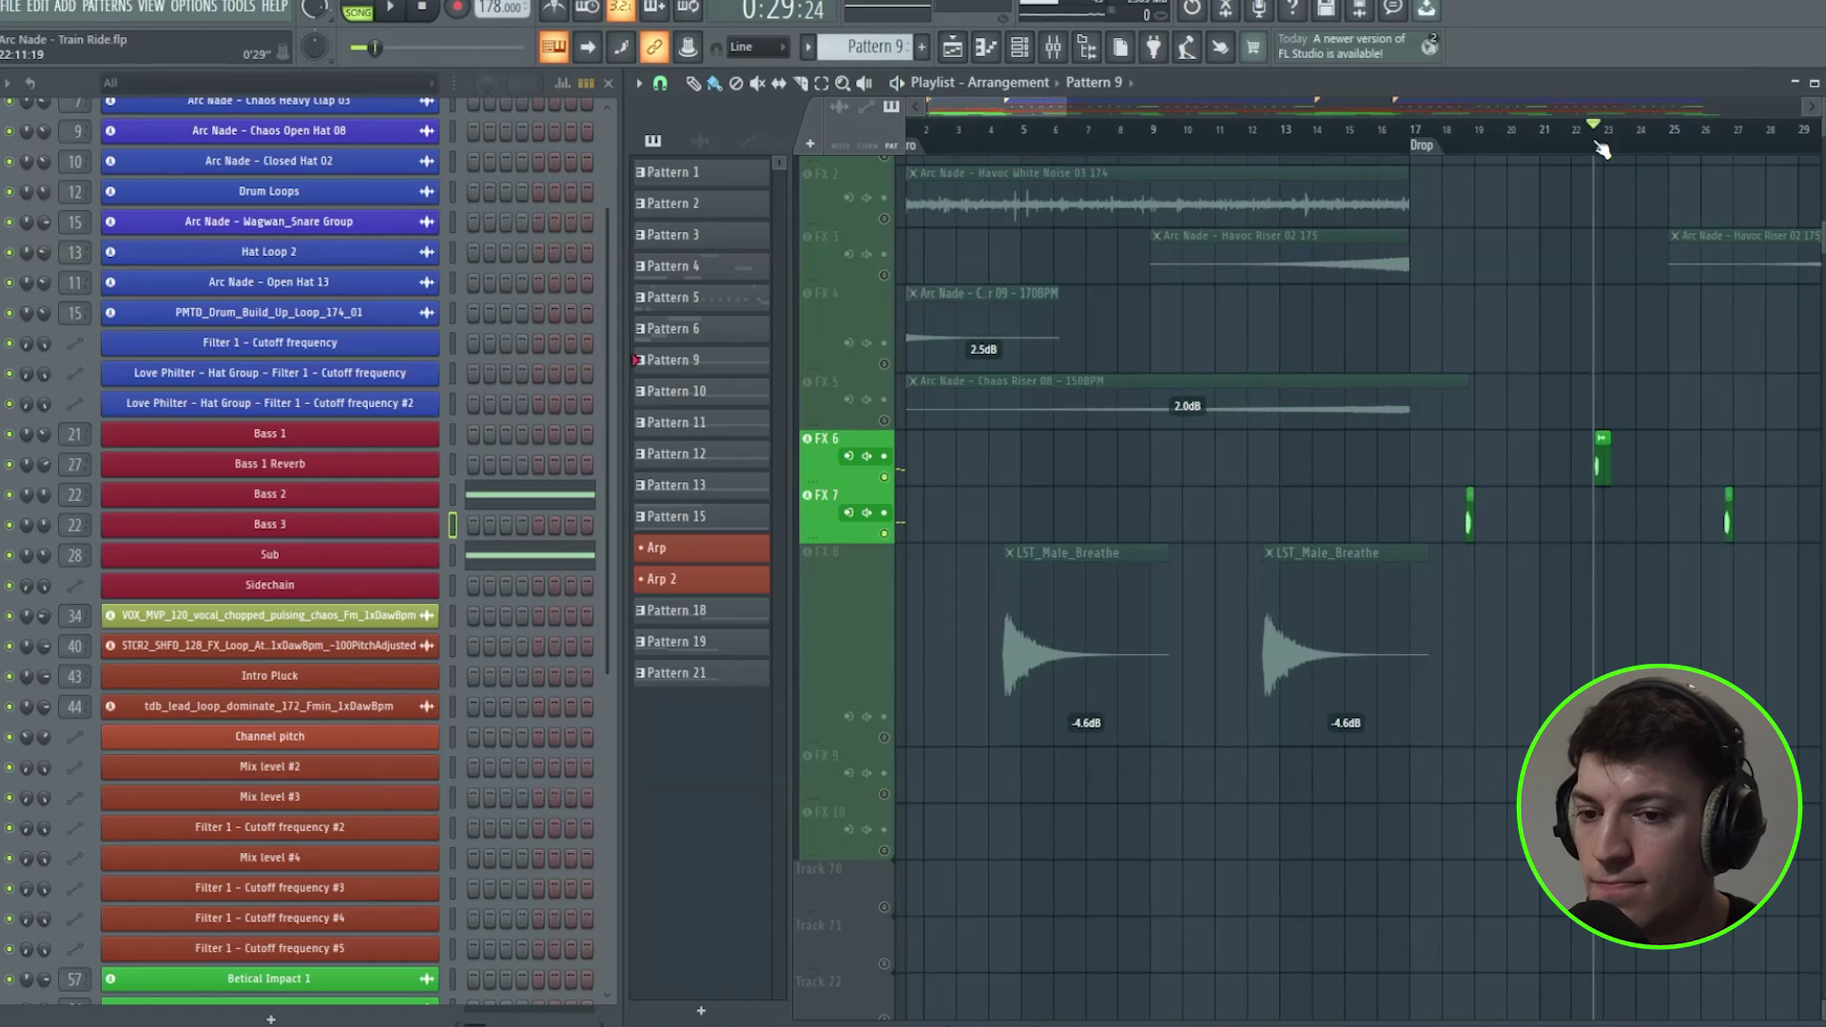
{"action": "key", "text": "space"}
{"action": "right_click", "coordinate": [884, 739]}
{"action": "right_click", "coordinate": [883, 738]}
Solo the FX 9 loop with the FX 3 riser and play both from bar 45
{"action": "left_click_drag", "start_coordinate": [1170, 143], "coordinate": [1205, 145]}
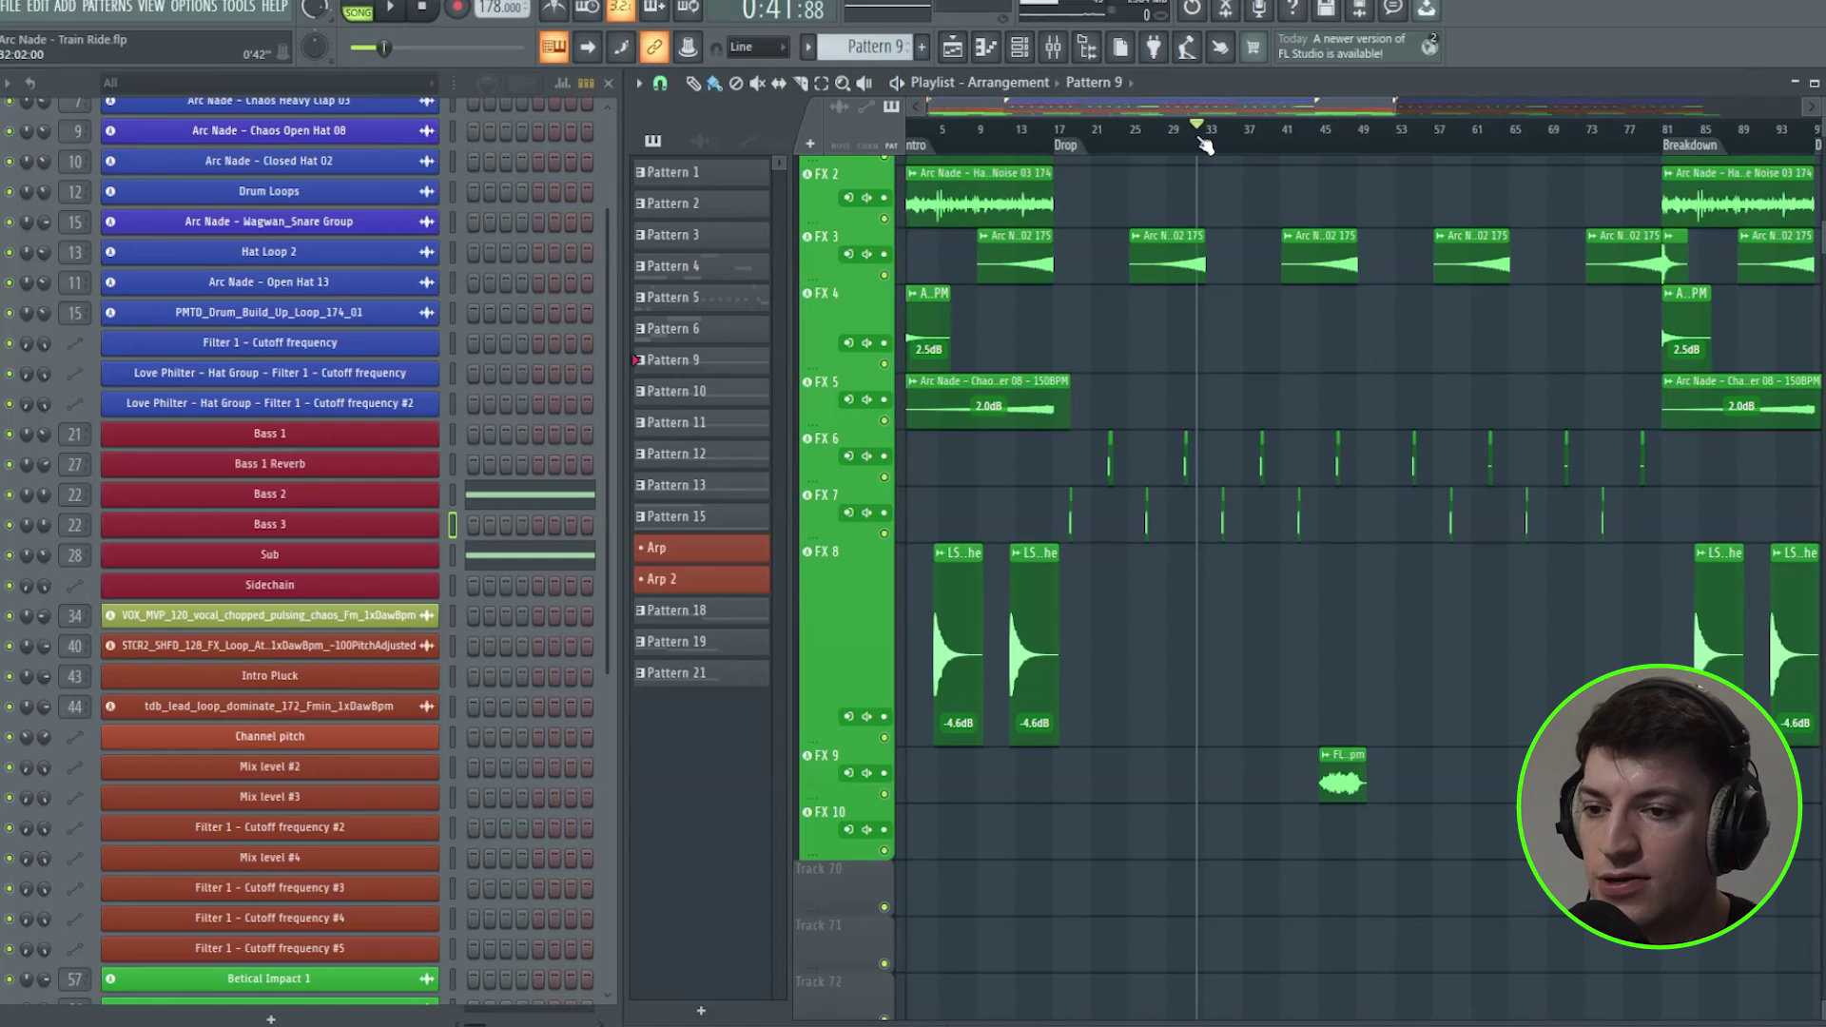
{"action": "scroll", "coordinate": [1340, 128], "scroll_direction": "up", "scroll_amount": 4}
{"action": "left_click_drag", "start_coordinate": [1327, 135], "coordinate": [1267, 155]}
{"action": "right_click", "coordinate": [884, 794]}
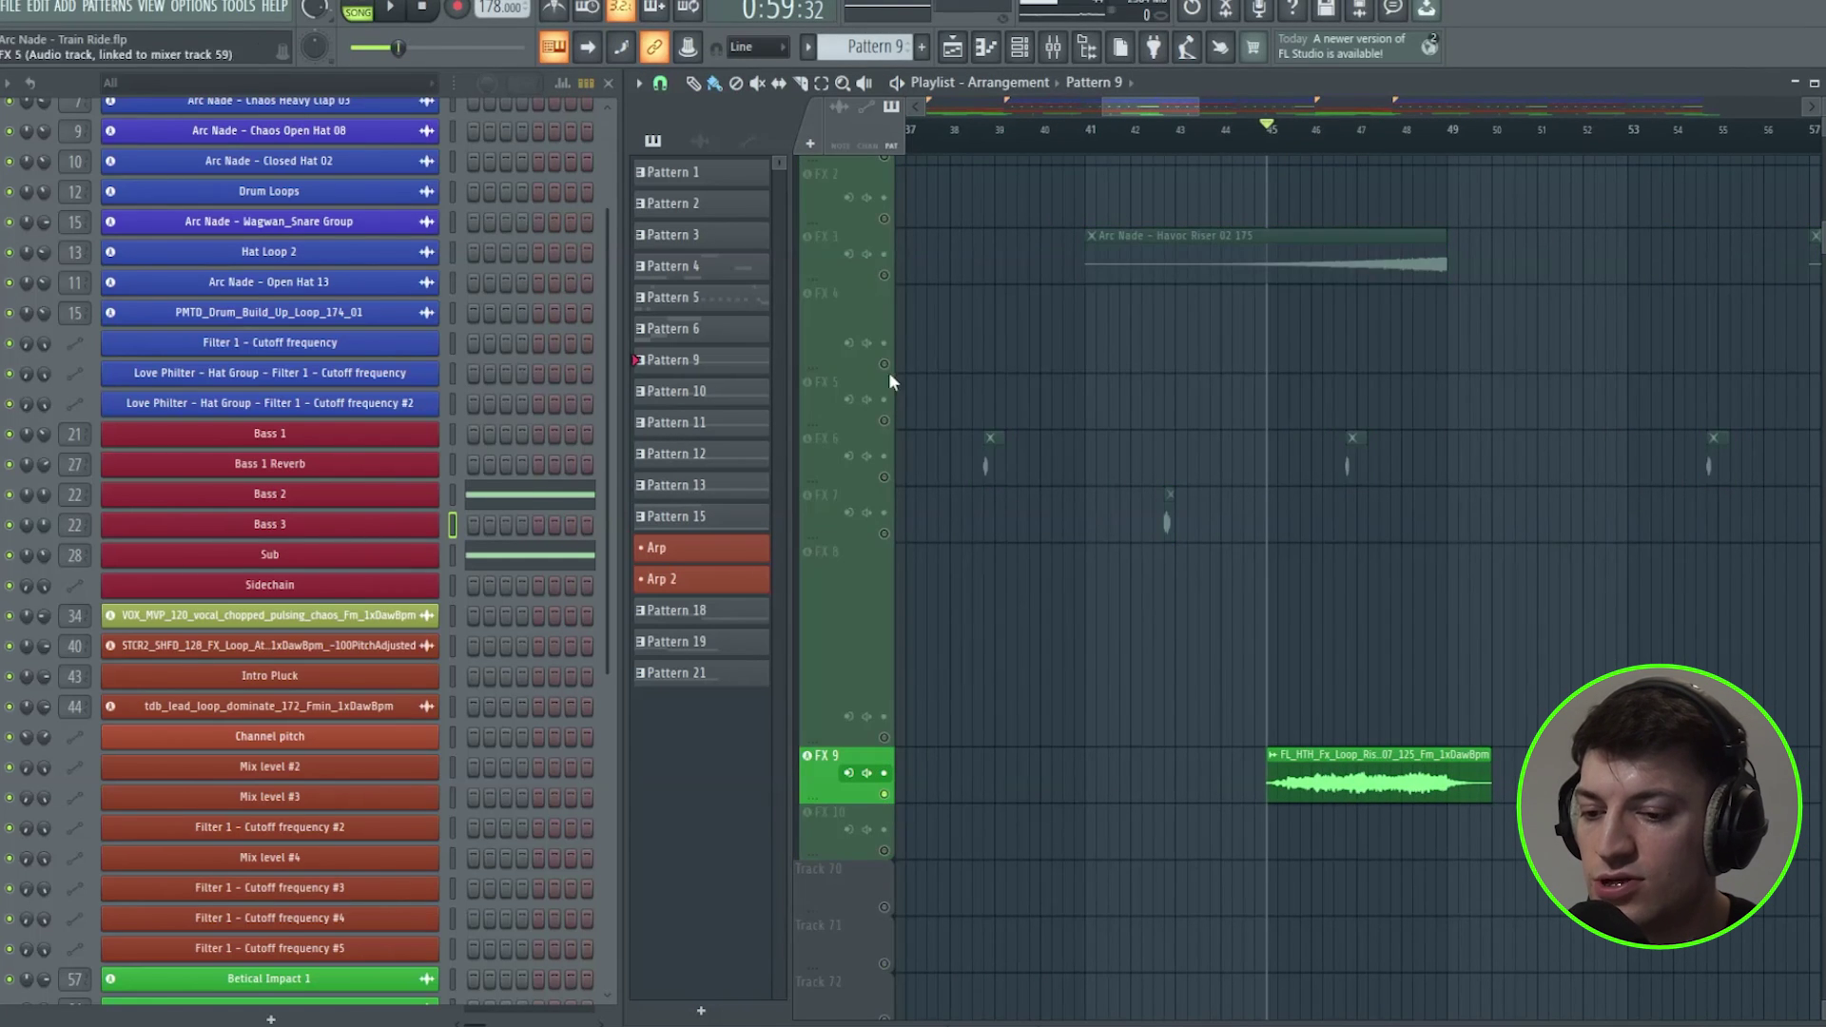
{"action": "left_click", "coordinate": [885, 276]}
{"action": "key", "text": "space"}
{"action": "scroll", "coordinate": [1225, 138], "scroll_direction": "down", "scroll_amount": 2}
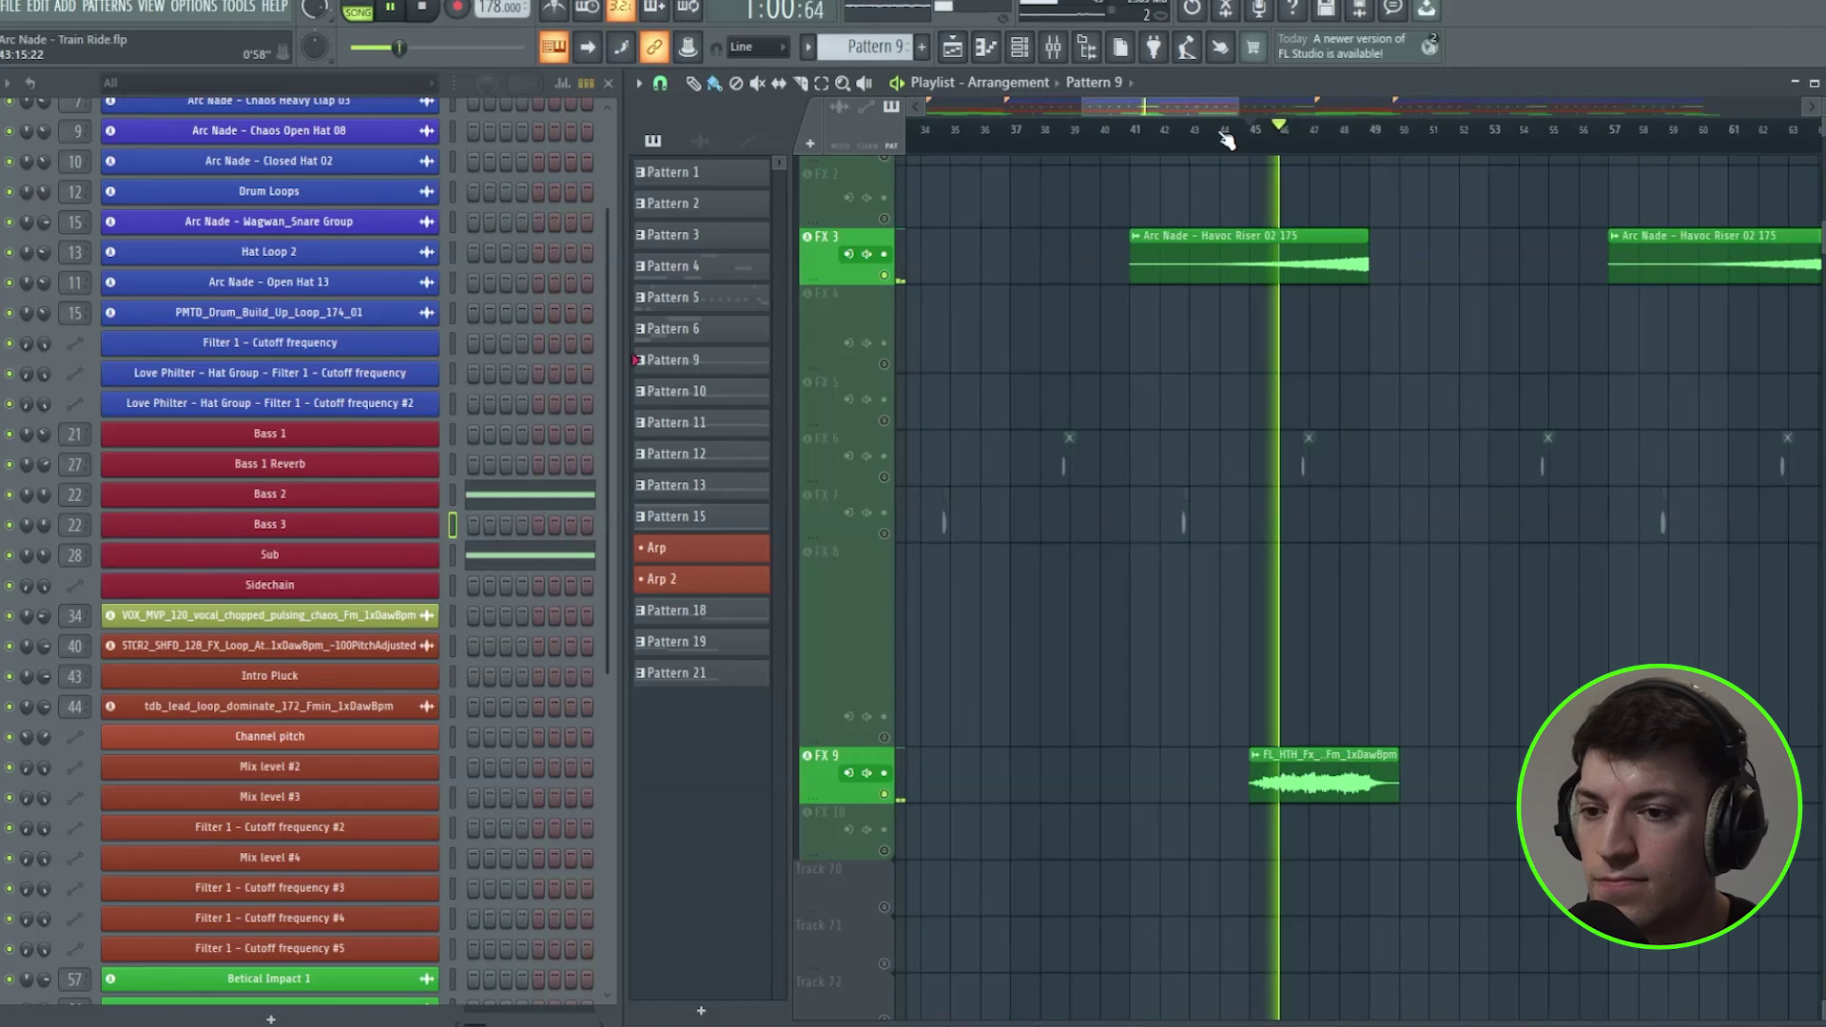
{"action": "scroll", "coordinate": [1229, 140], "scroll_direction": "down", "scroll_amount": 1}
{"action": "scroll", "coordinate": [1246, 142], "scroll_direction": "down", "scroll_amount": 2}
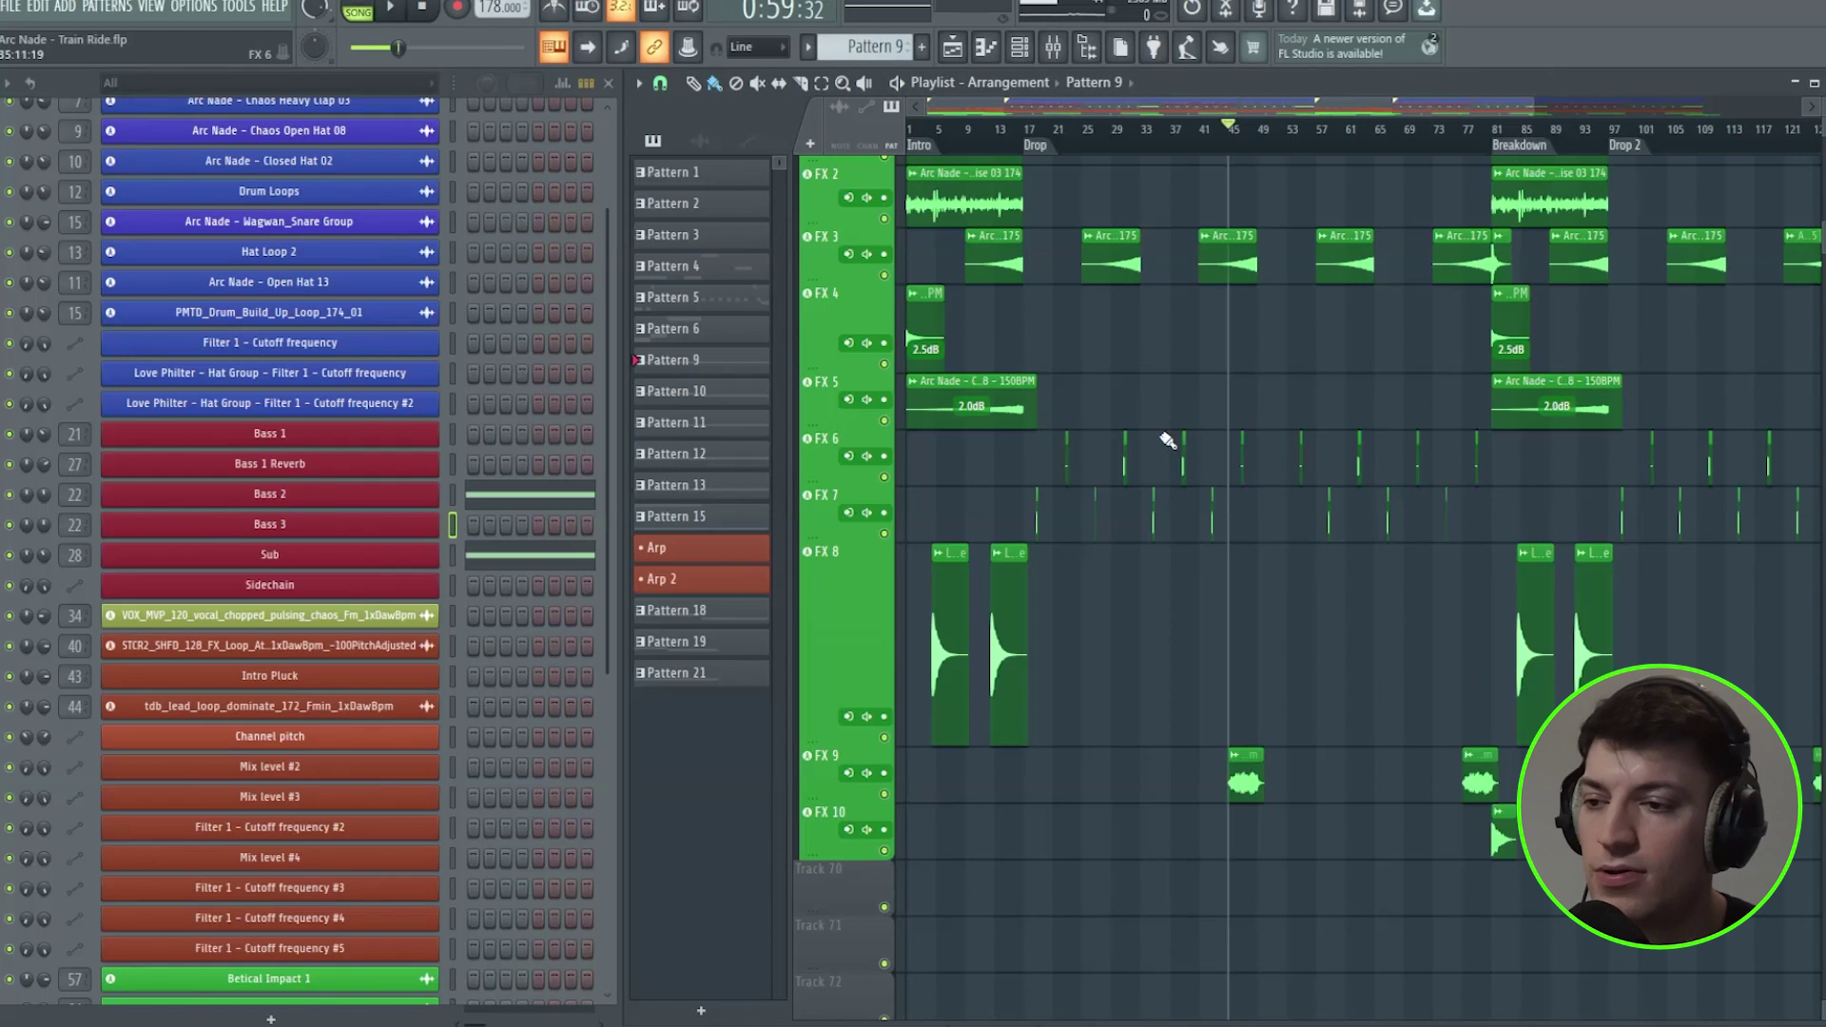
Return to the start of the arrangement and collapse the track groups
{"action": "scroll", "coordinate": [1093, 257], "scroll_direction": "up", "scroll_amount": 5}
{"action": "left_click_drag", "start_coordinate": [1531, 98], "coordinate": [1079, 98]}
{"action": "scroll", "coordinate": [1132, 323], "scroll_direction": "up", "scroll_amount": 10}
{"action": "scroll", "coordinate": [1094, 364], "scroll_direction": "up", "scroll_amount": 10}
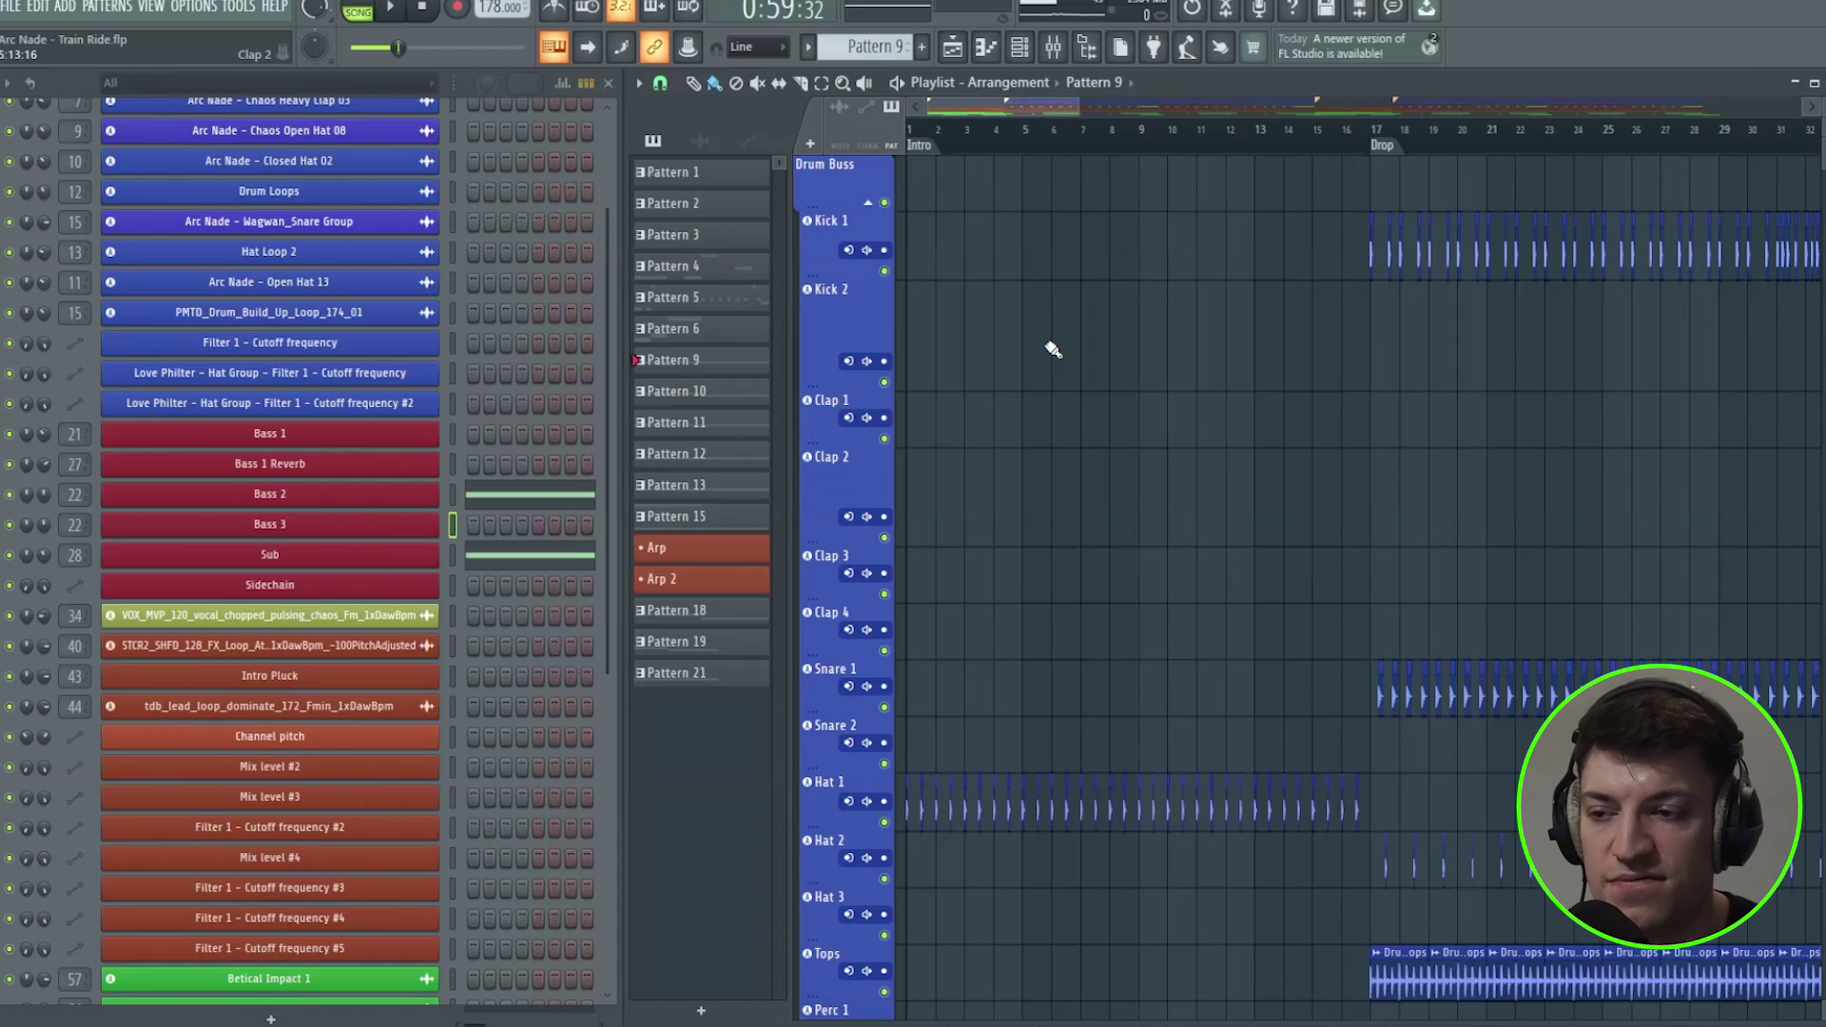
{"action": "left_click", "coordinate": [875, 203]}
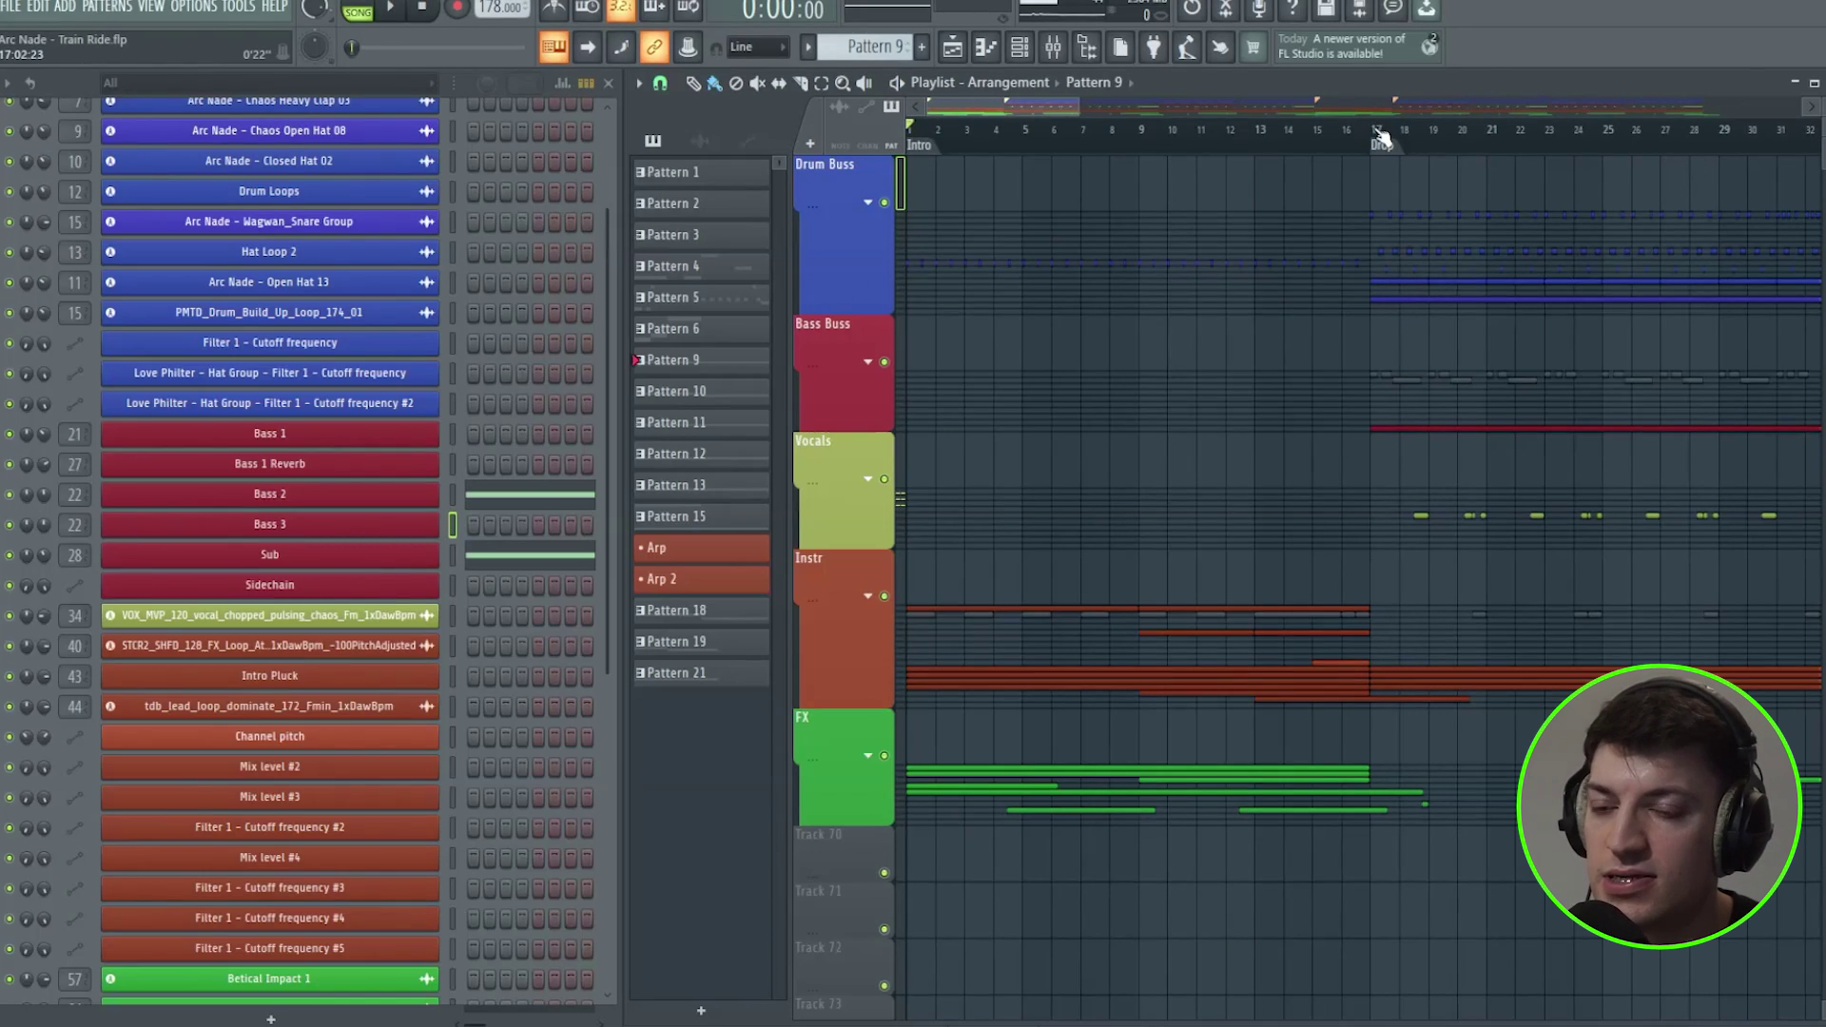
Mark the intro from bar 1 to bar 17 as the time selection
{"action": "left_click_drag", "start_coordinate": [1381, 137], "coordinate": [909, 138]}
{"action": "left_click", "coordinate": [1347, 151]}
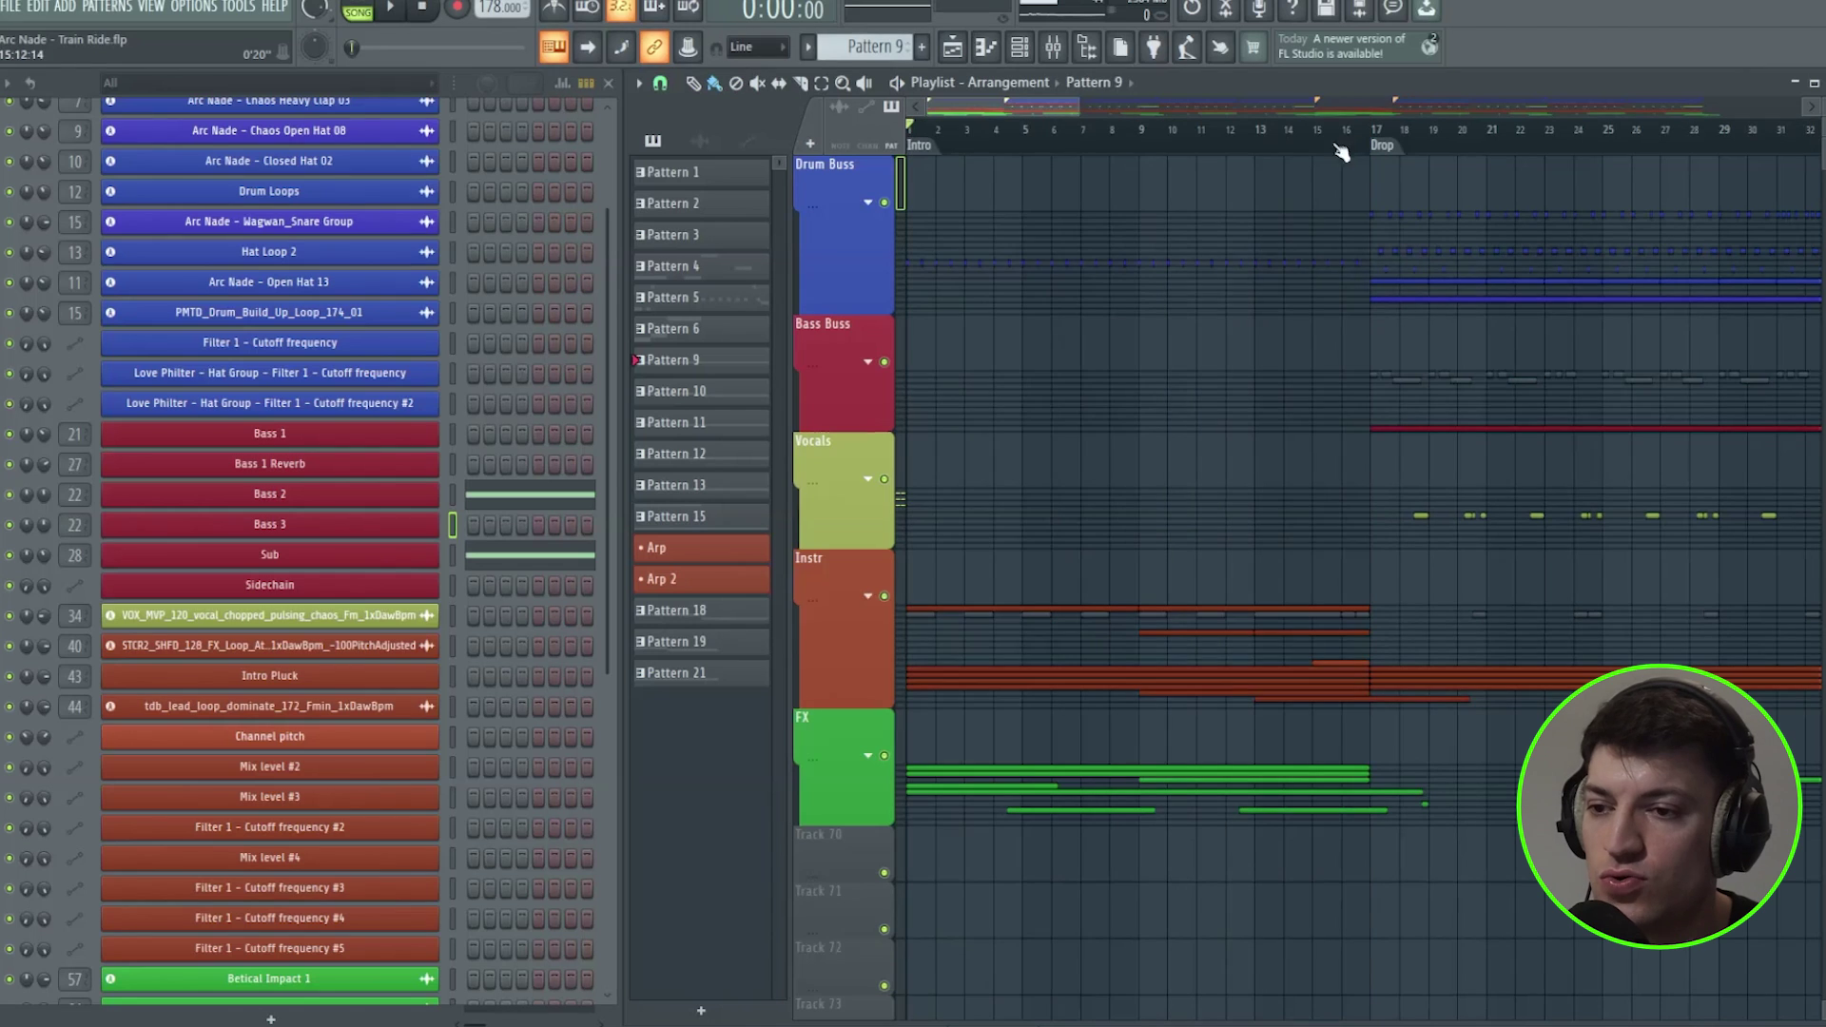
{"action": "left_click_drag", "start_coordinate": [1358, 141], "coordinate": [1608, 169]}
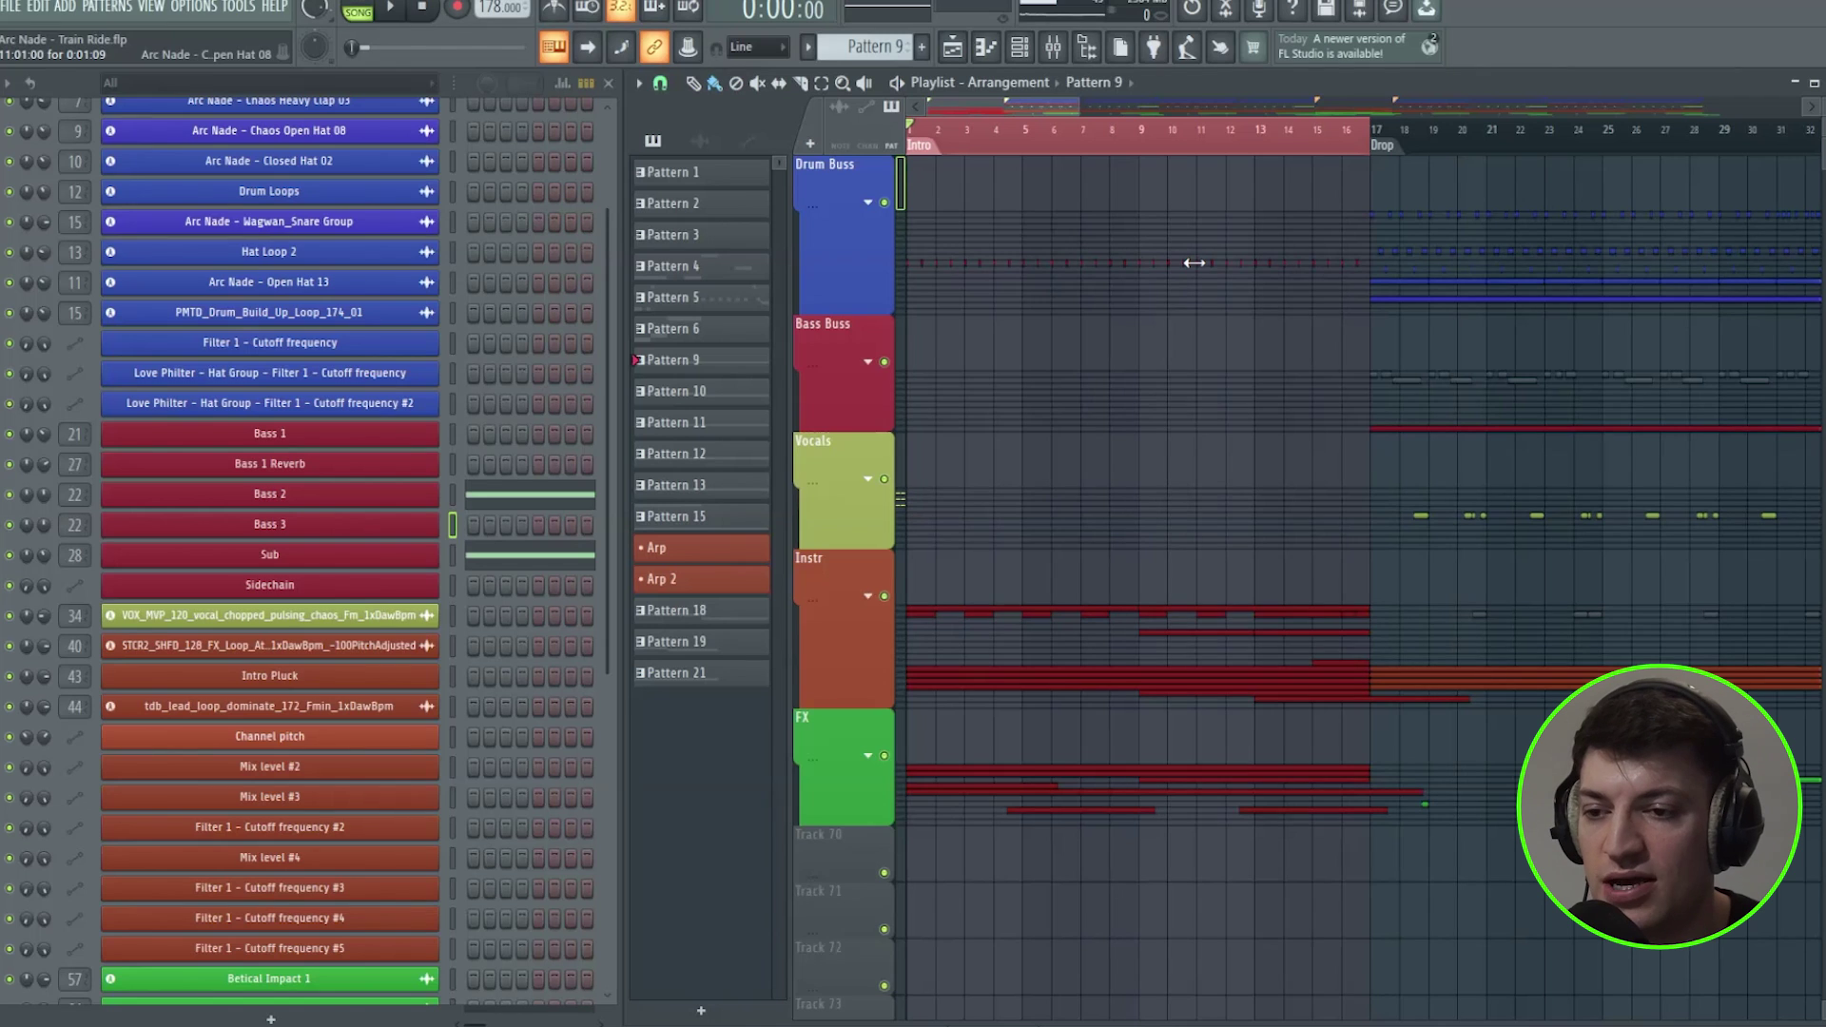
{"action": "left_click", "coordinate": [1038, 147]}
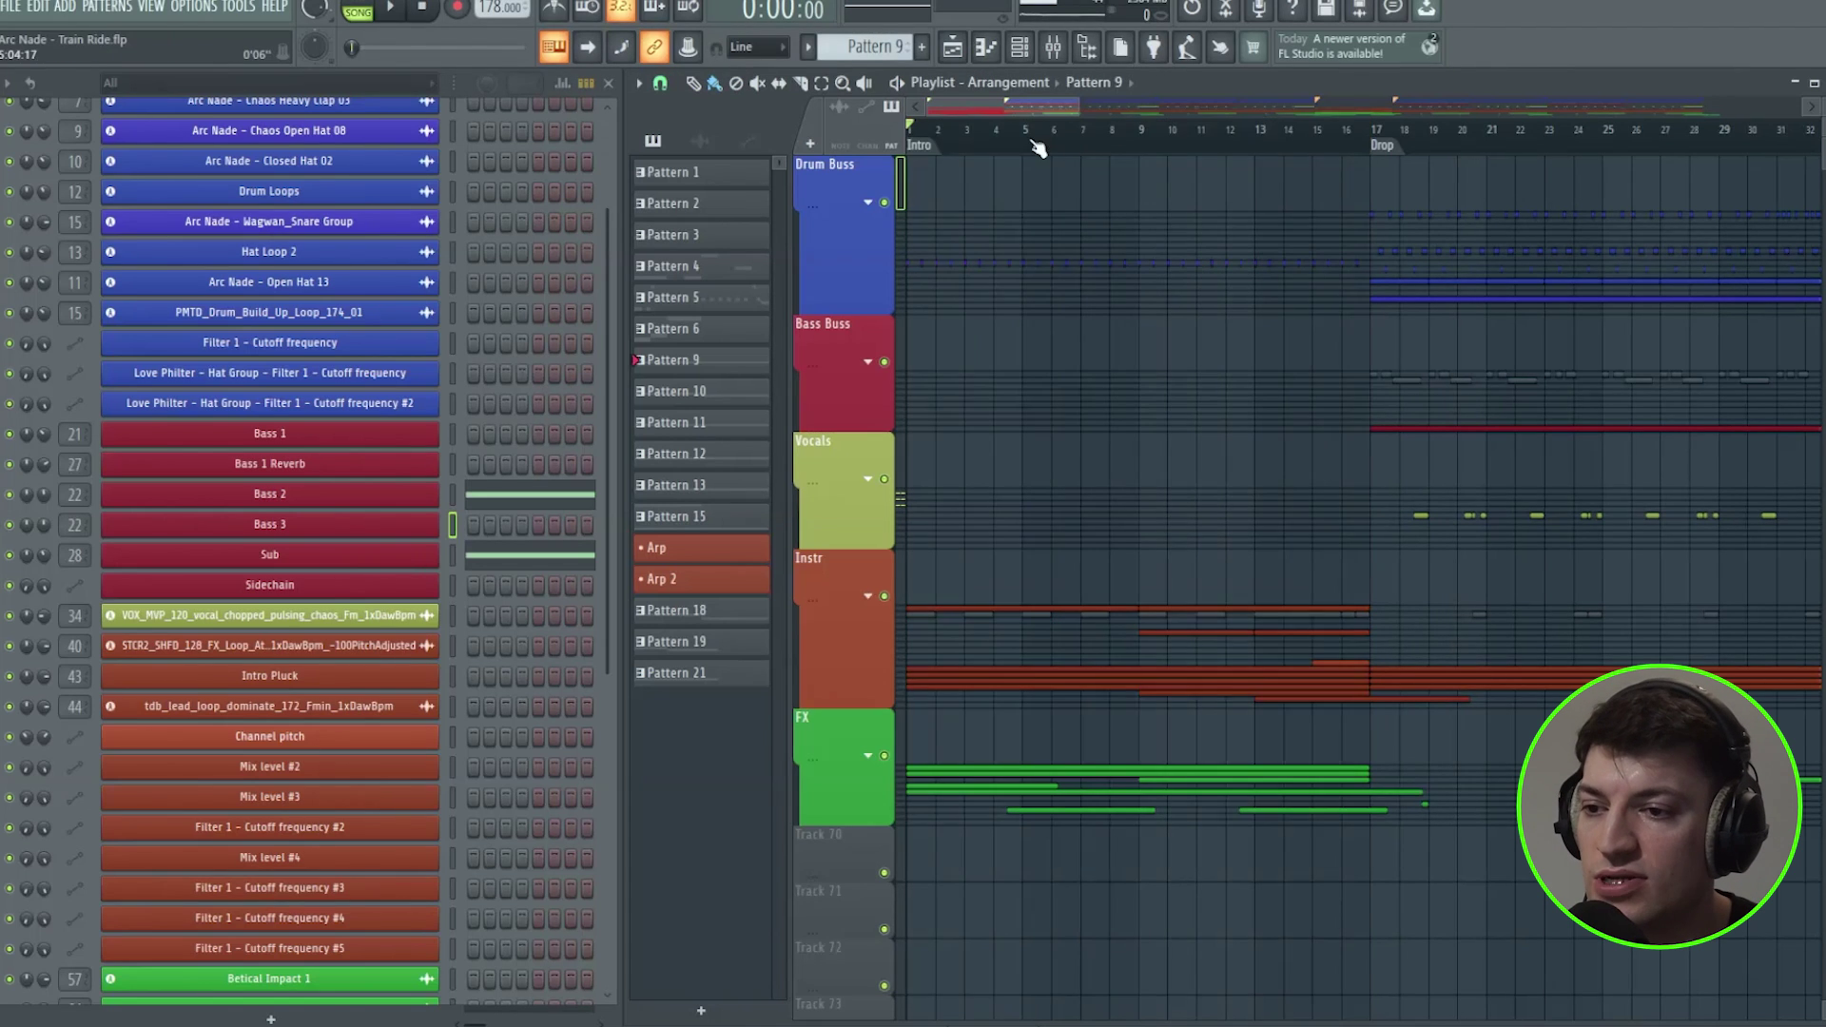
{"action": "left_click_drag", "start_coordinate": [1358, 141], "coordinate": [910, 145]}
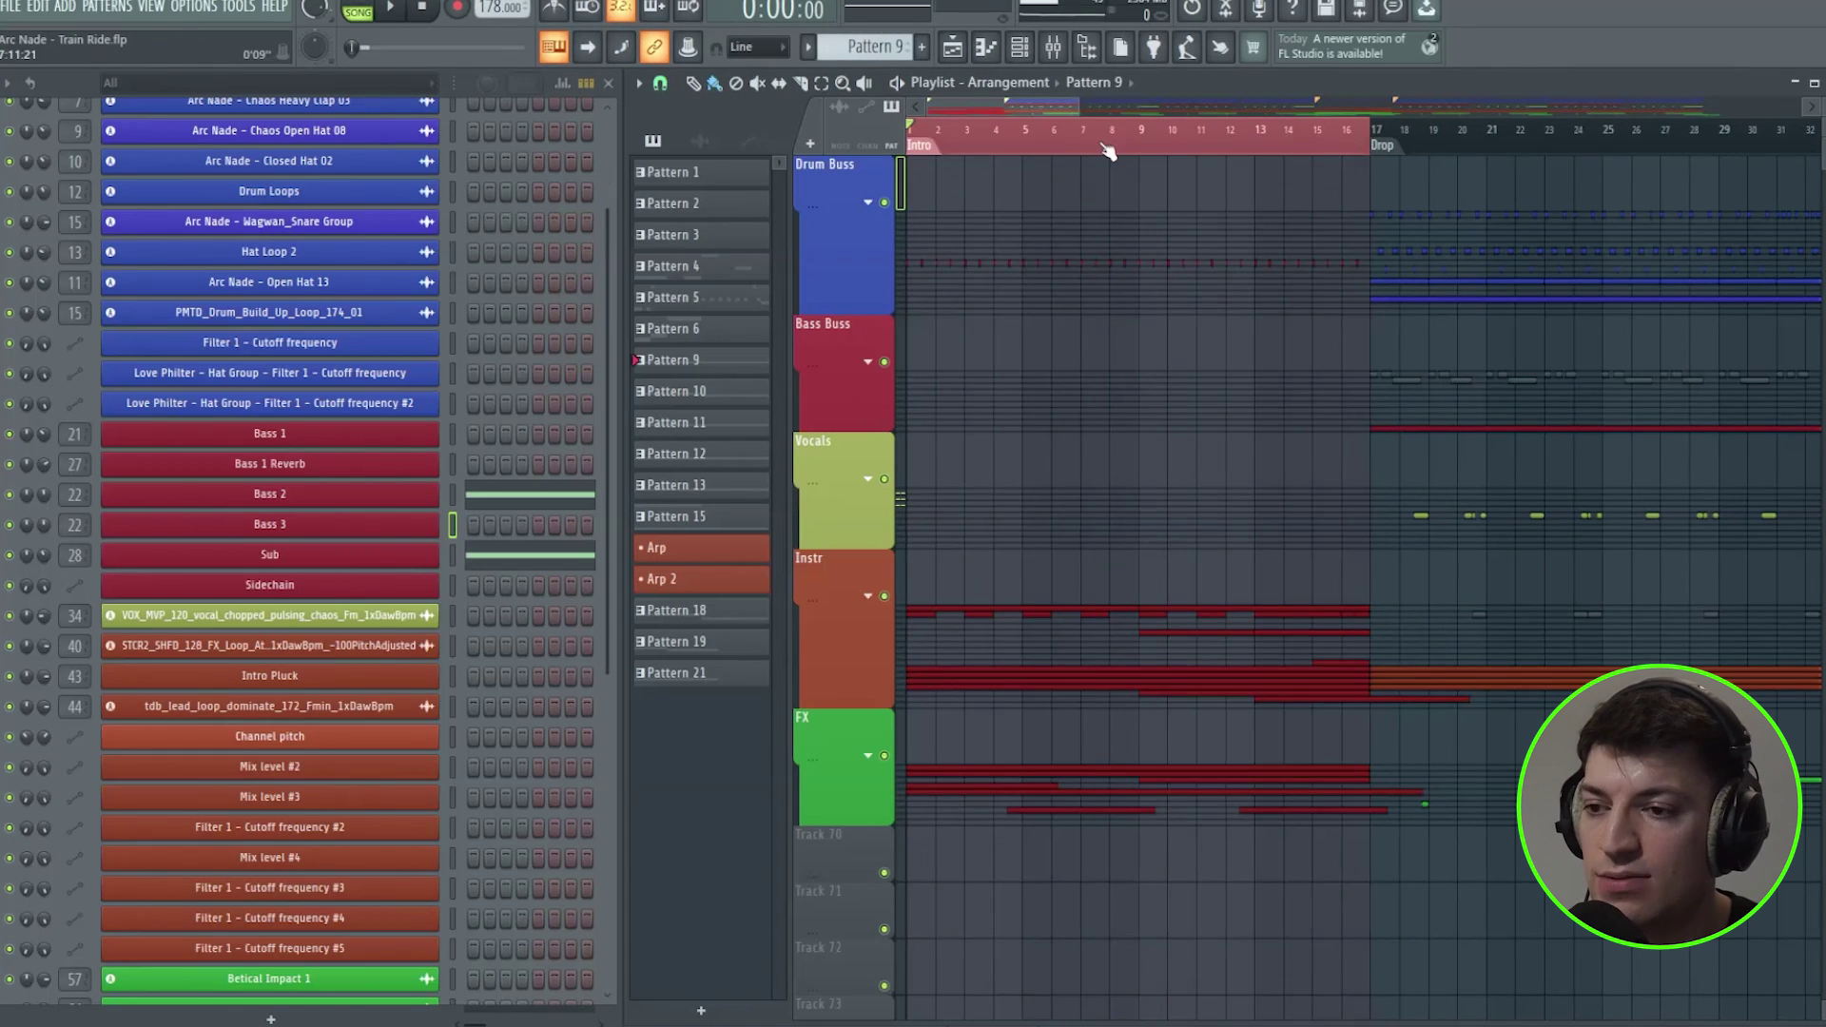
Try time selections from bar 1 to bar 25 and to bar 9, and clear the selection
{"action": "scroll", "coordinate": [1106, 148], "scroll_direction": "down", "scroll_amount": 4}
{"action": "left_click_drag", "start_coordinate": [1400, 150], "coordinate": [780, 199]}
{"action": "left_click_drag", "start_coordinate": [1284, 144], "coordinate": [1197, 233]}
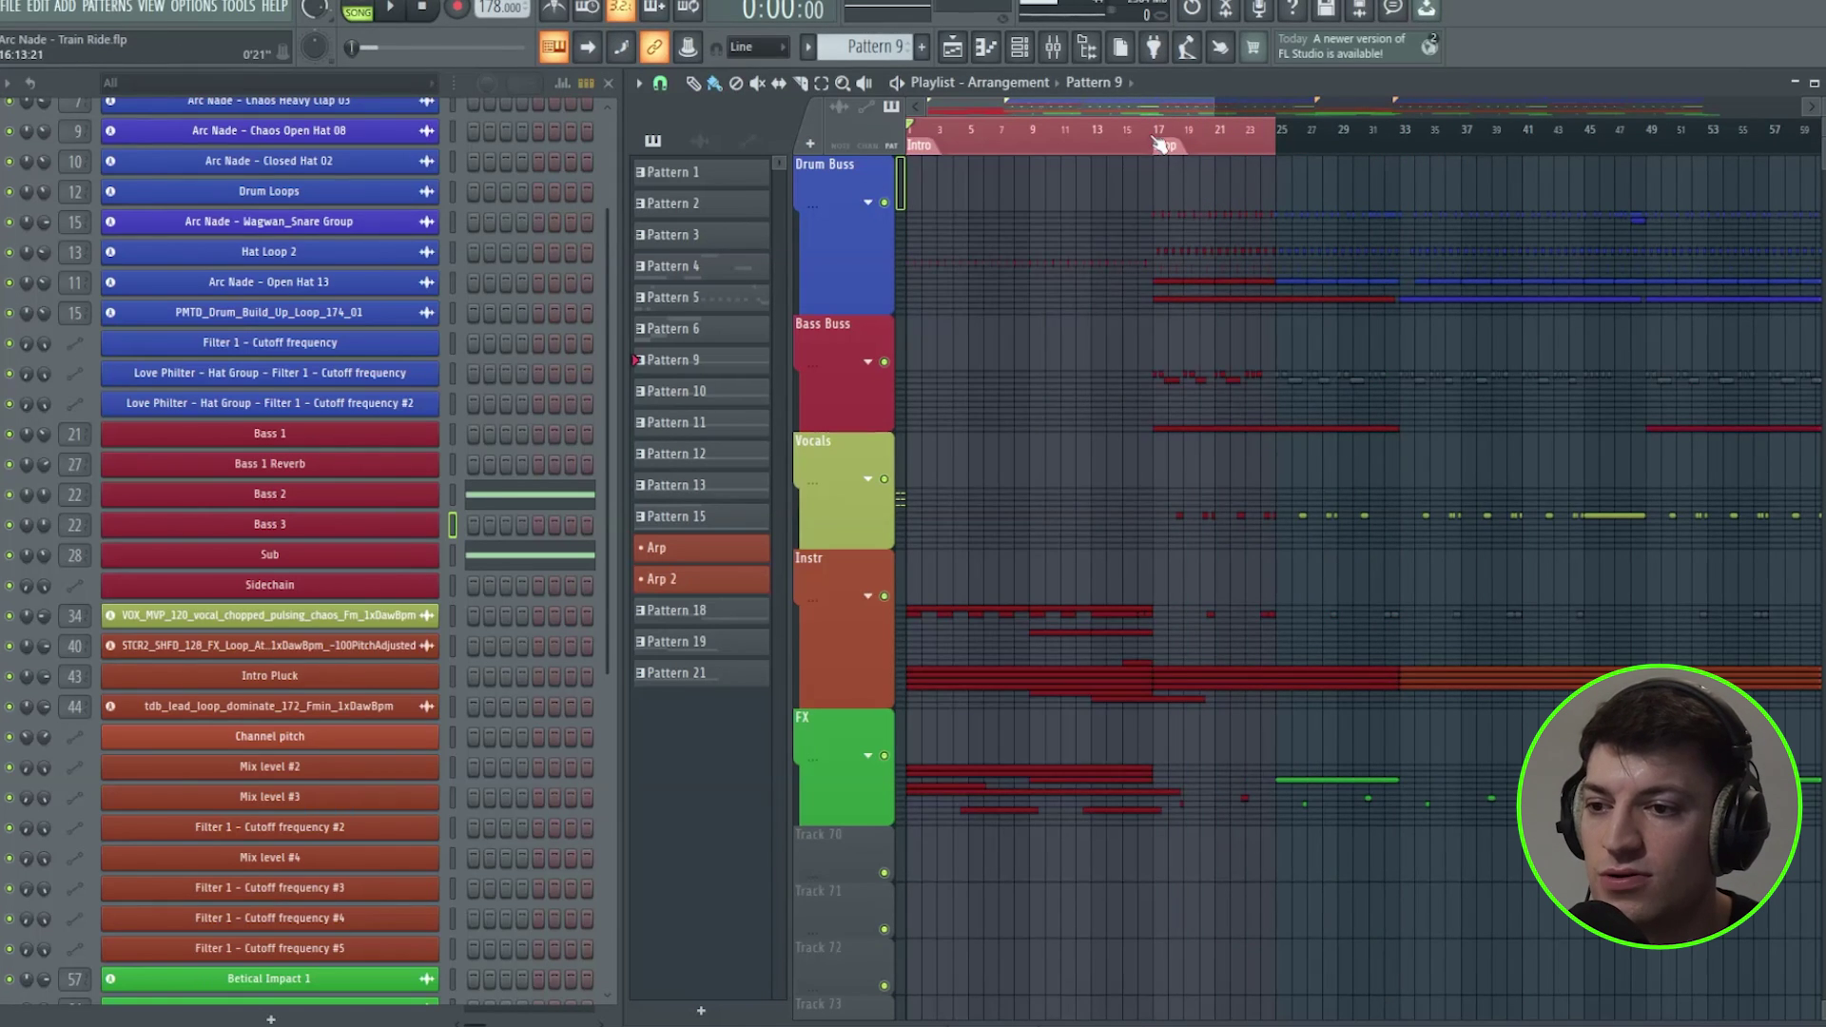
{"action": "left_click_drag", "start_coordinate": [1157, 143], "coordinate": [392, 251]}
{"action": "left_click_drag", "start_coordinate": [1148, 207], "coordinate": [977, 394]}
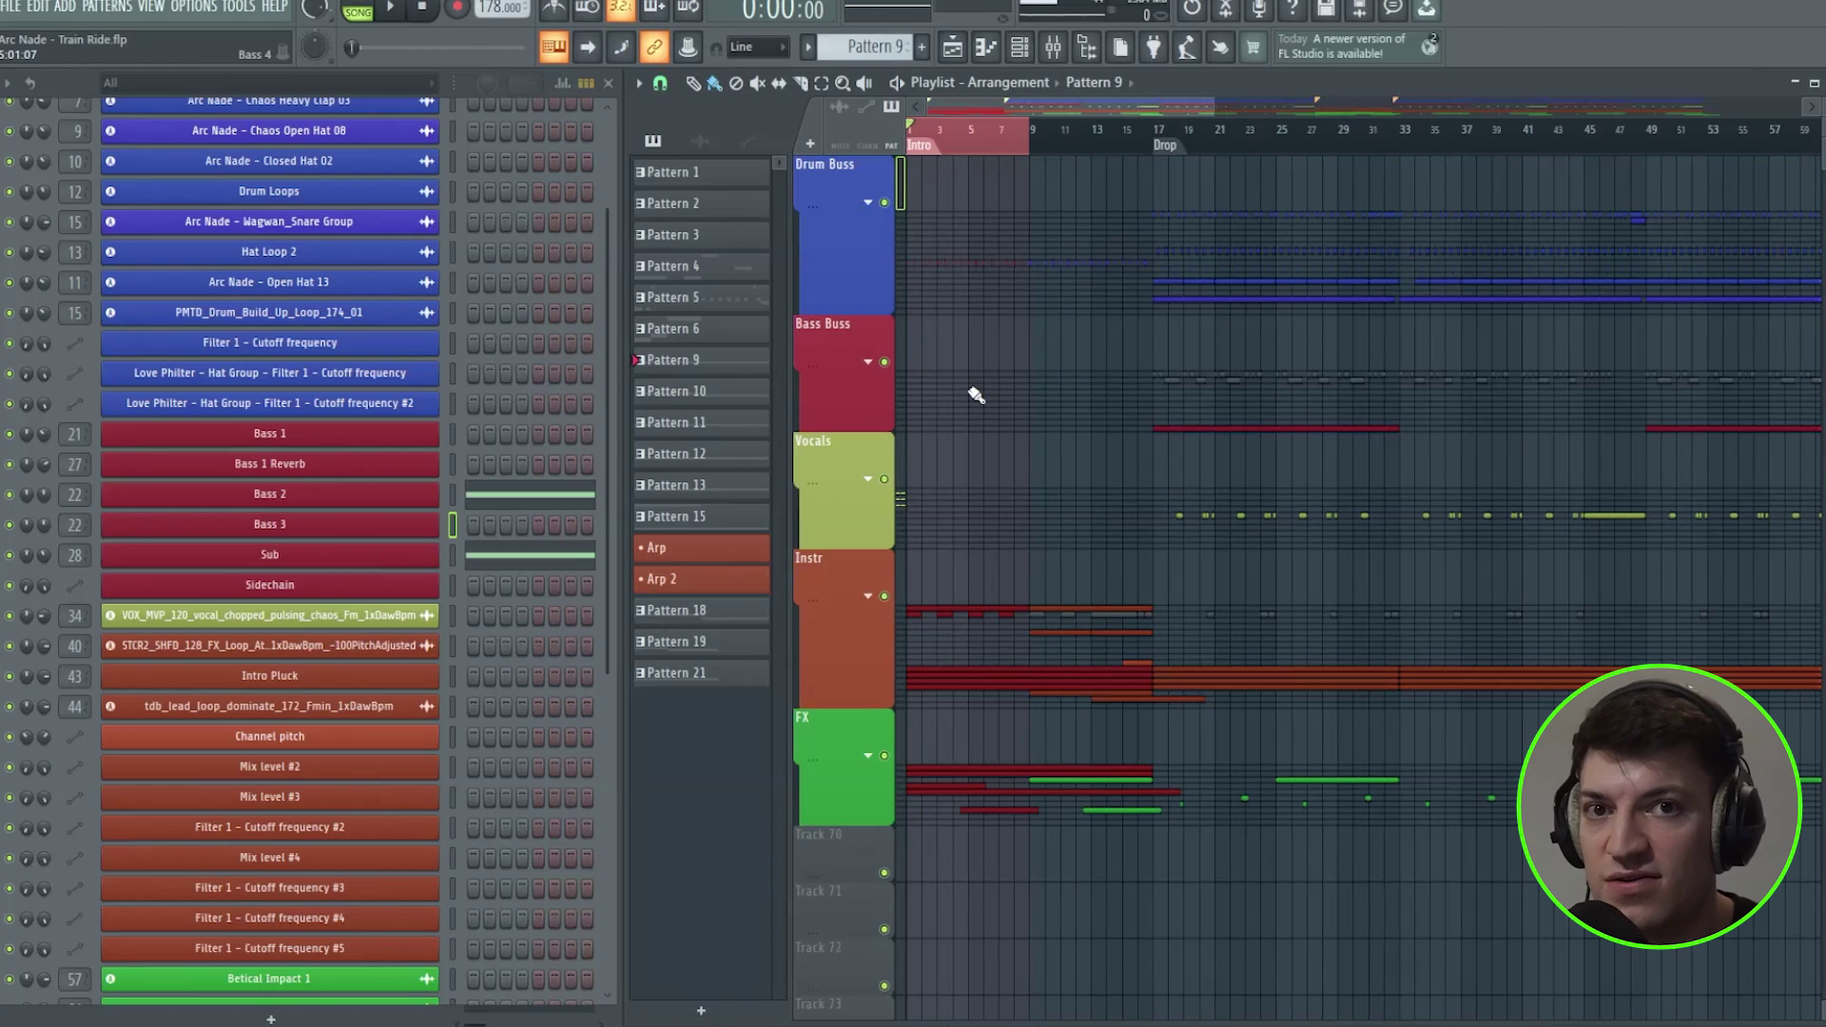
{"action": "scroll", "coordinate": [951, 138], "scroll_direction": "up", "scroll_amount": 3}
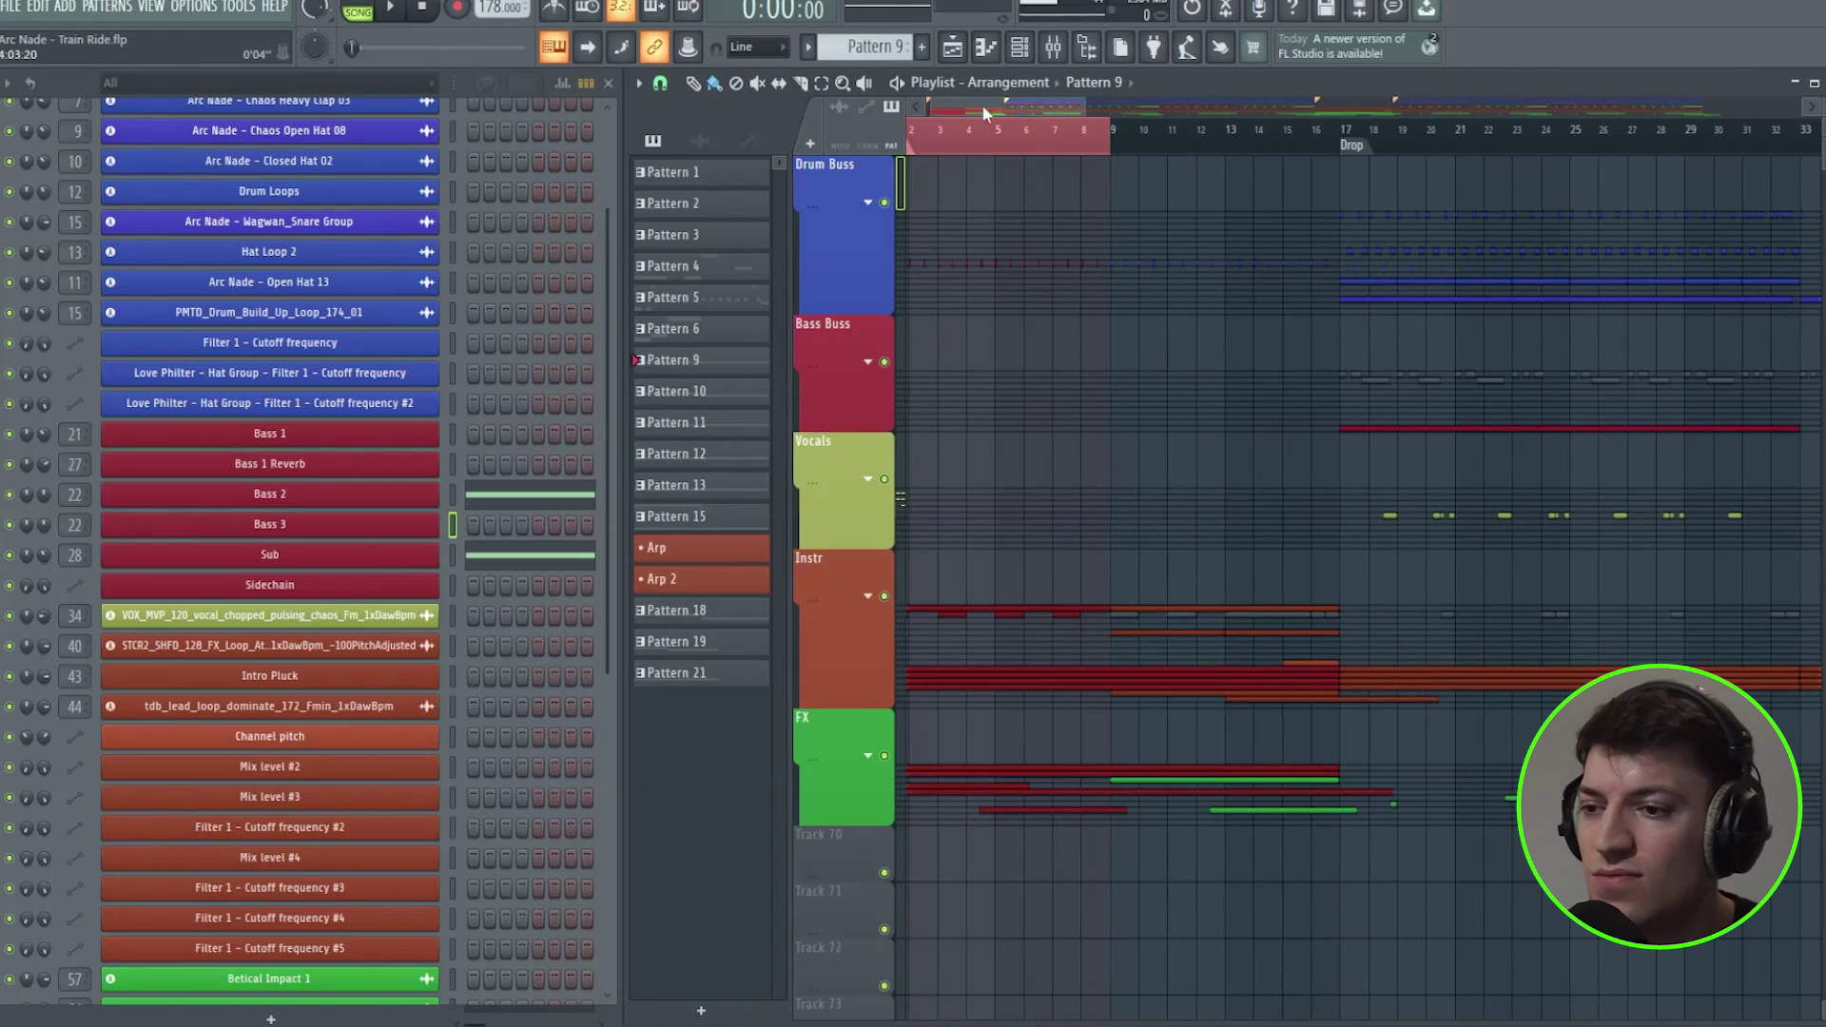
{"action": "key", "text": "ctrl+d"}
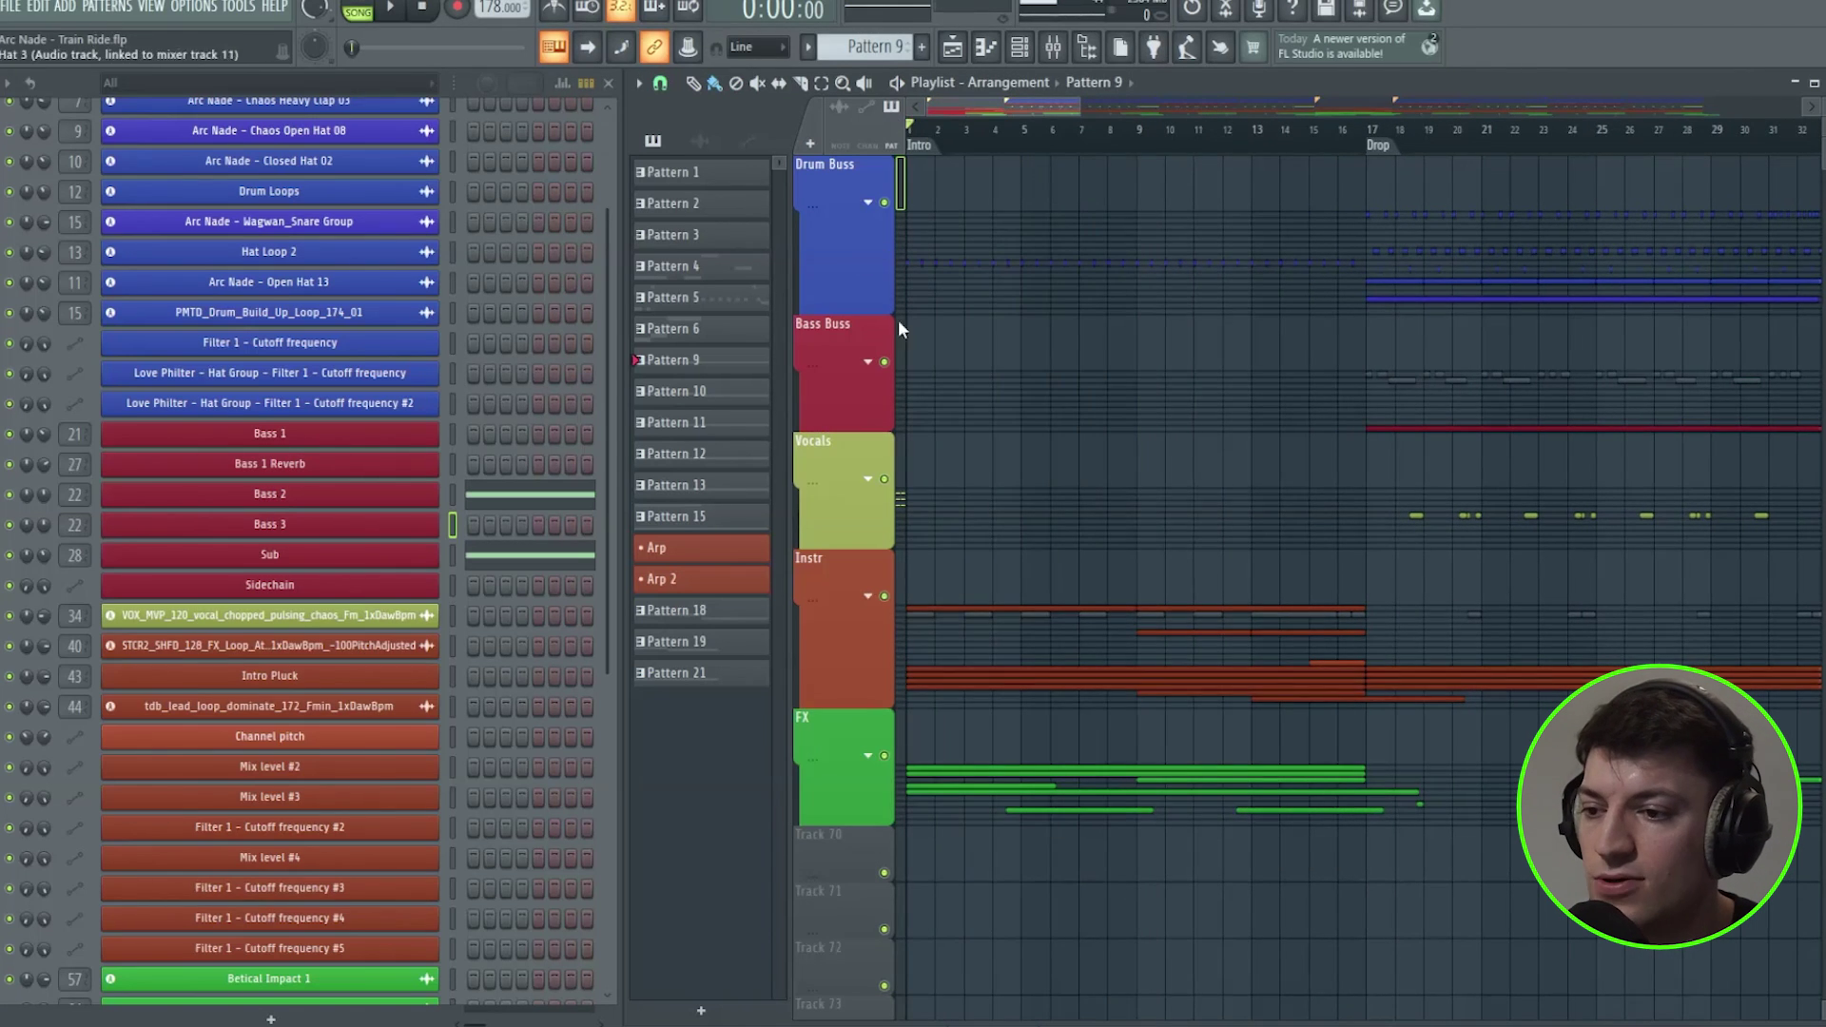
{"action": "left_click_drag", "start_coordinate": [1367, 141], "coordinate": [898, 356]}
{"action": "left_click", "coordinate": [921, 129]}
Expand the Instr group and pick the first Pattern 4 clip on the Instr 2 track in the intro
{"action": "left_click", "coordinate": [959, 647]}
{"action": "scroll", "coordinate": [963, 650], "scroll_direction": "up", "scroll_amount": 4}
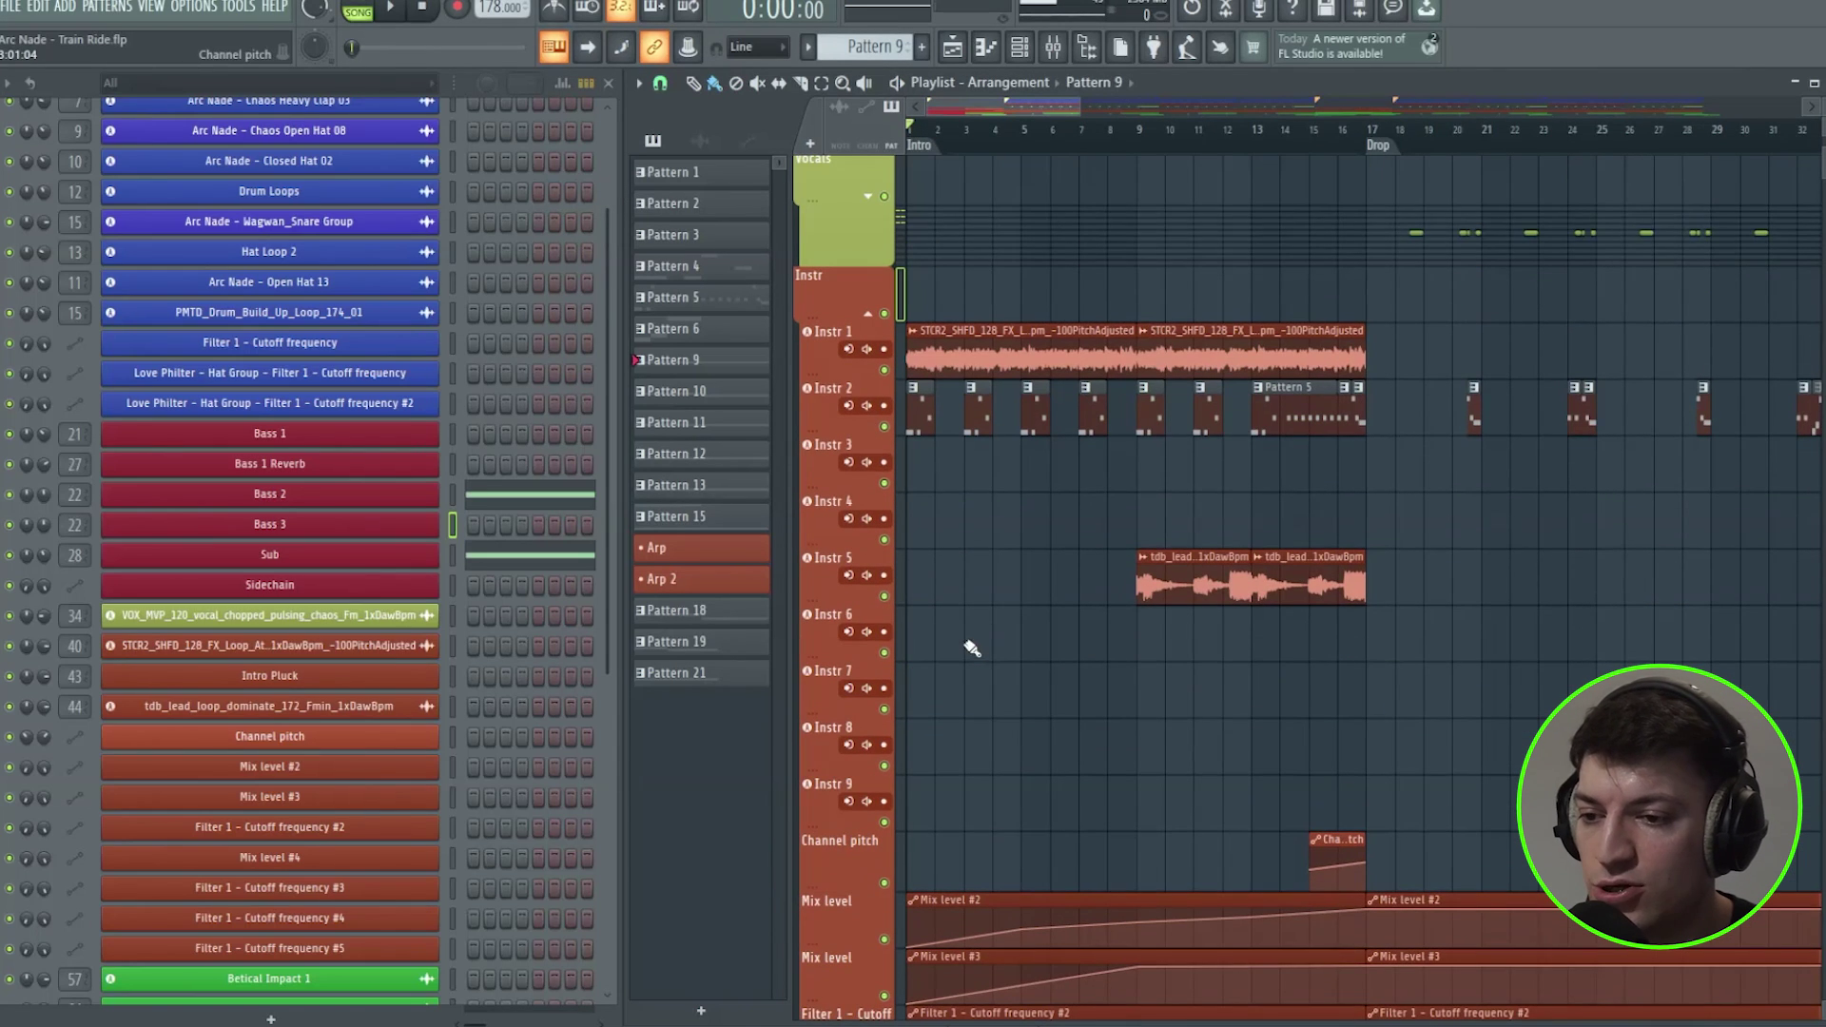
{"action": "left_click_drag", "start_coordinate": [1073, 107], "coordinate": [1039, 108]}
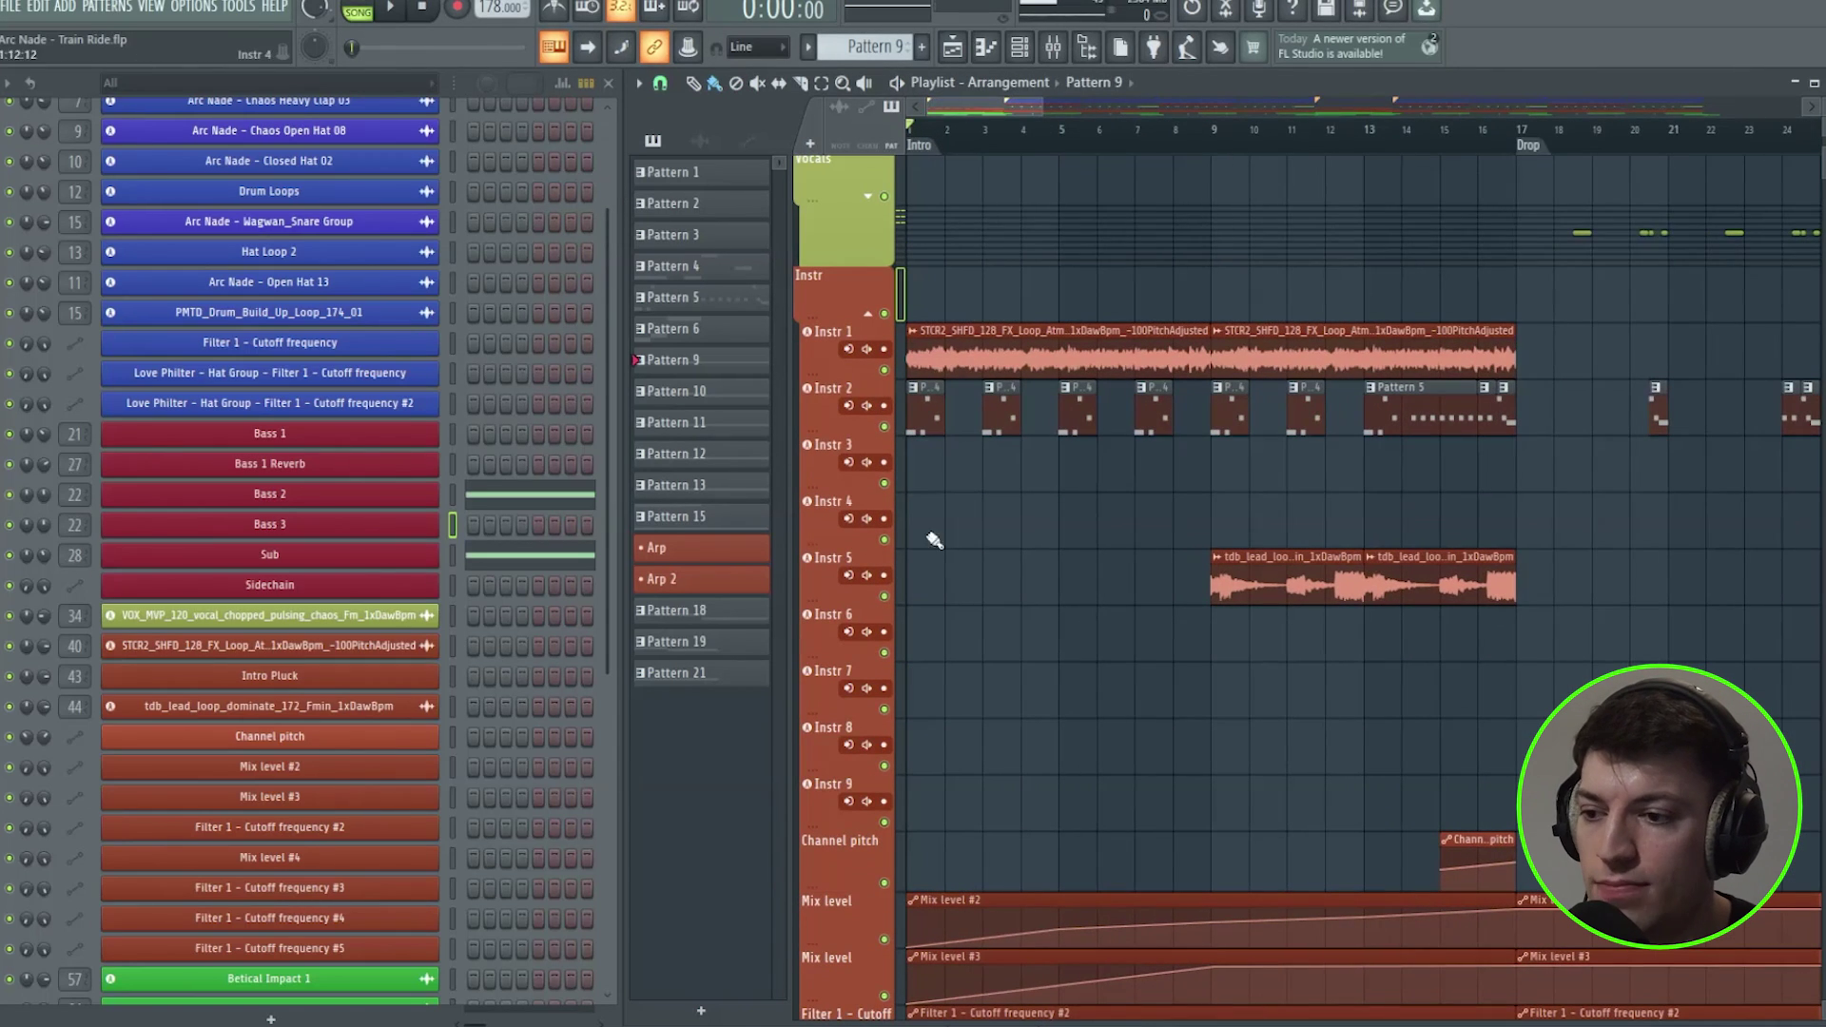
{"action": "left_click", "coordinate": [926, 411]}
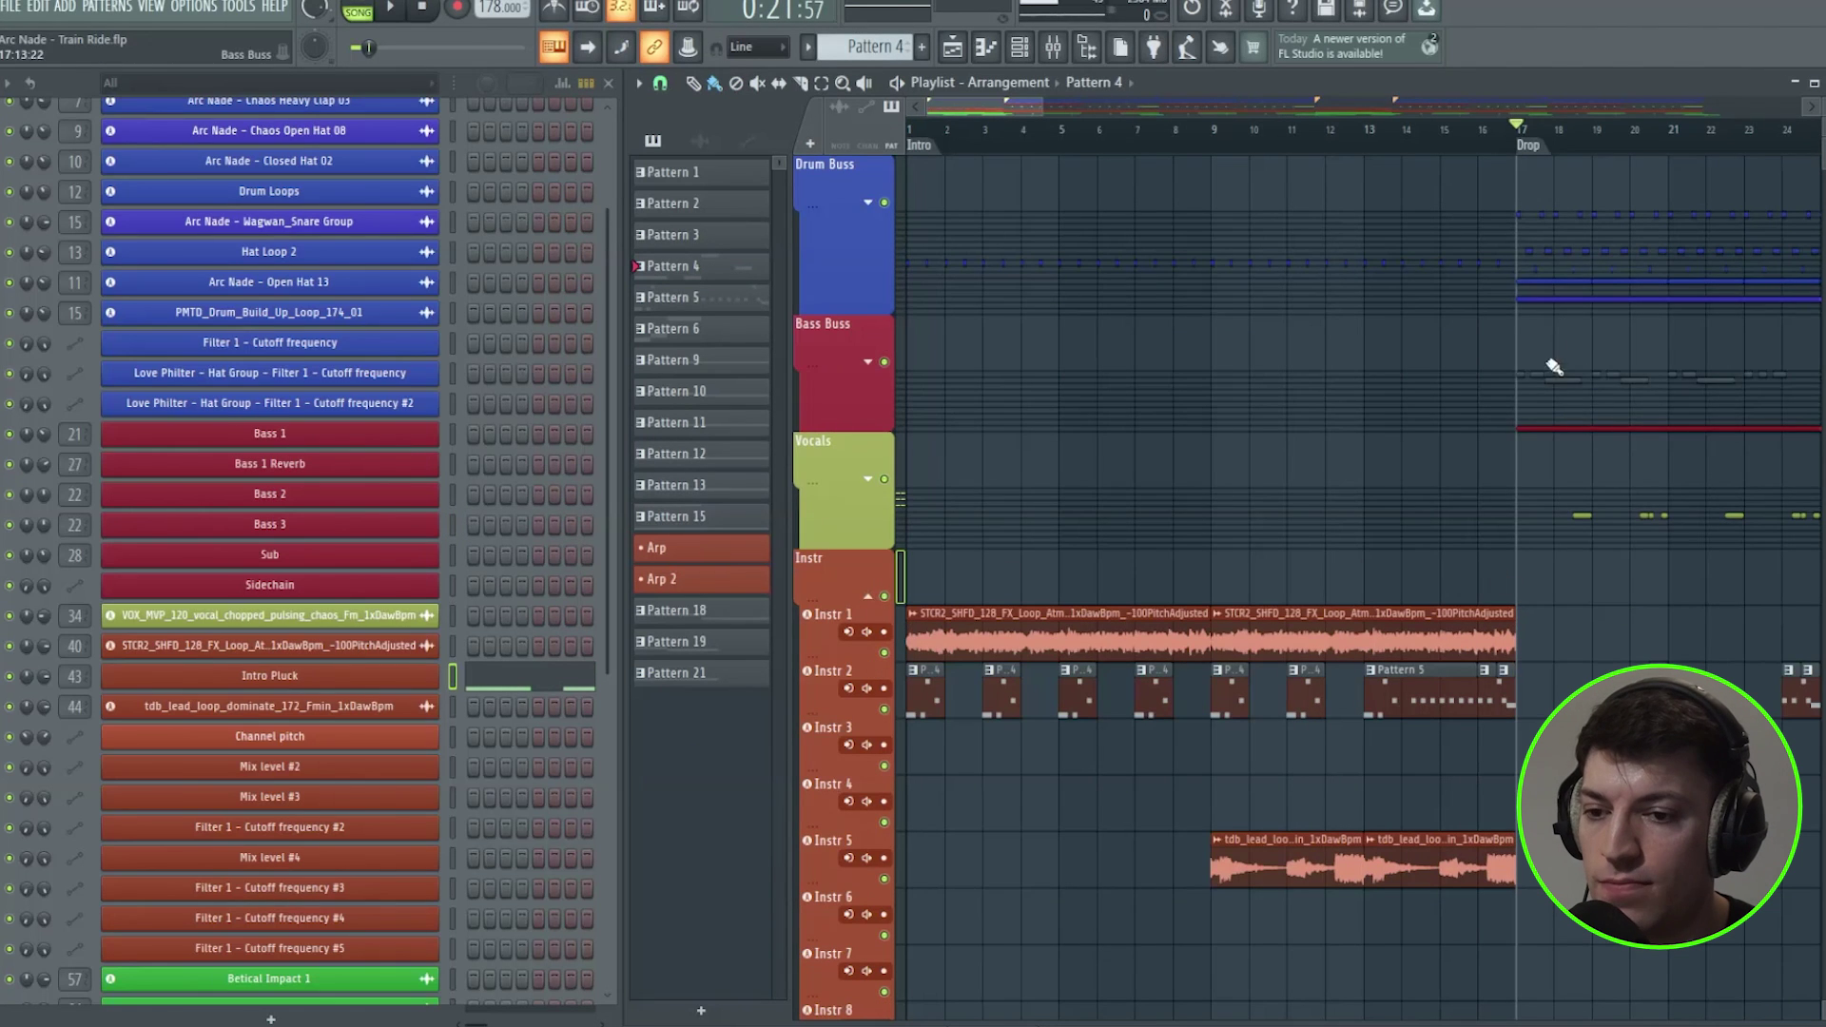
Expand the Bass Buss group to compare the drop's bass clips with the intro's Pattern 4, and select that pattern
{"action": "left_click", "coordinate": [866, 362]}
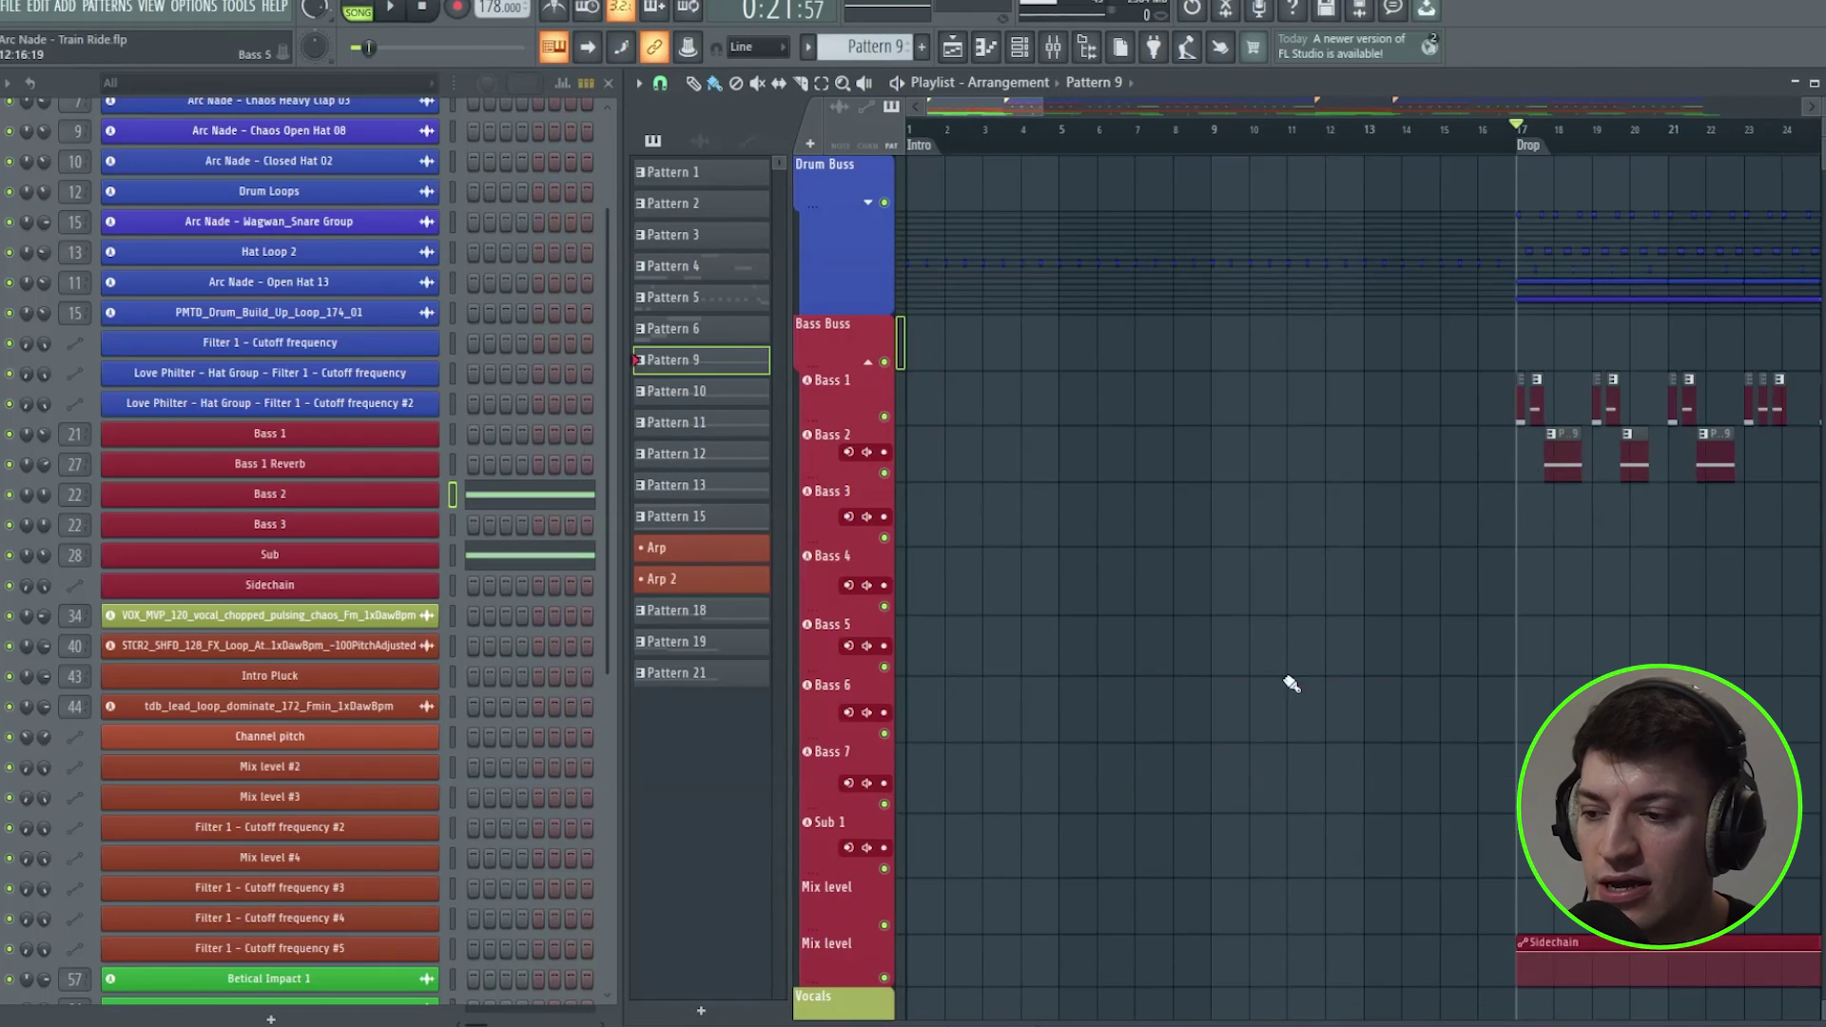
{"action": "scroll", "coordinate": [1158, 668], "scroll_direction": "down", "scroll_amount": 7}
{"action": "scroll", "coordinate": [1175, 637], "scroll_direction": "up", "scroll_amount": 6}
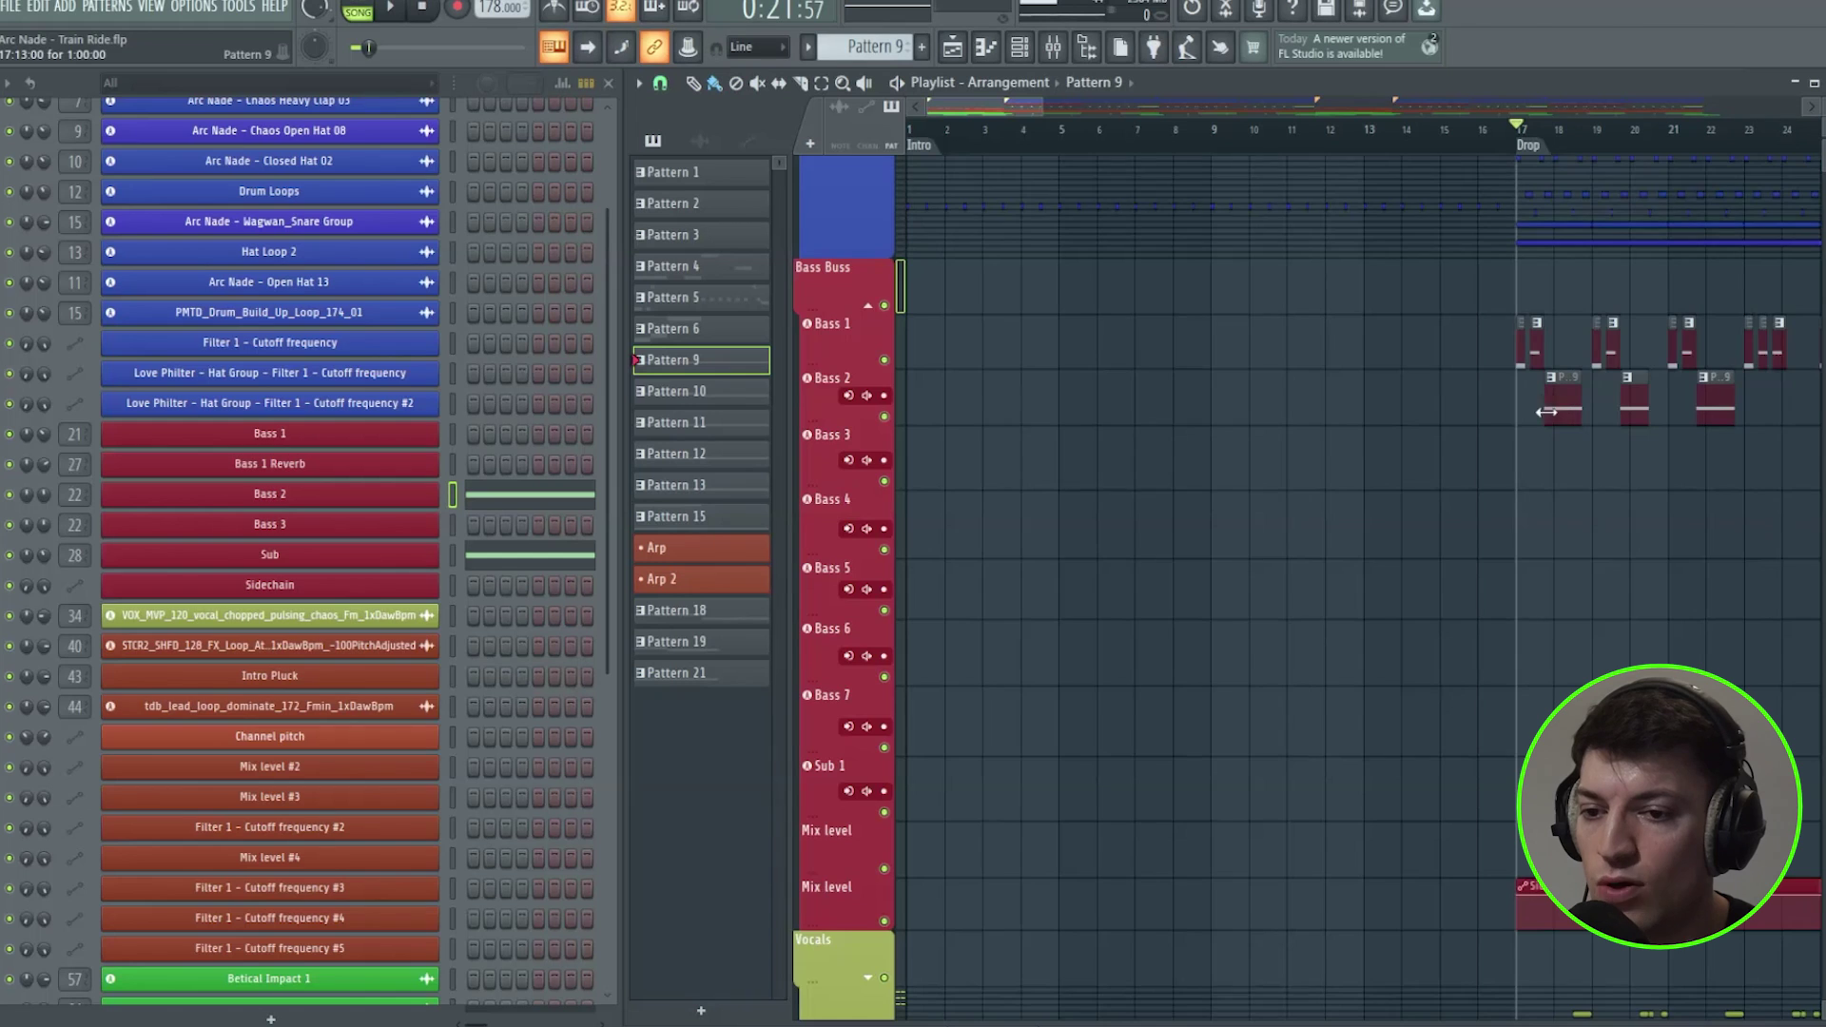
{"action": "scroll", "coordinate": [1549, 456], "scroll_direction": "down", "scroll_amount": 5}
{"action": "left_click", "coordinate": [921, 756]}
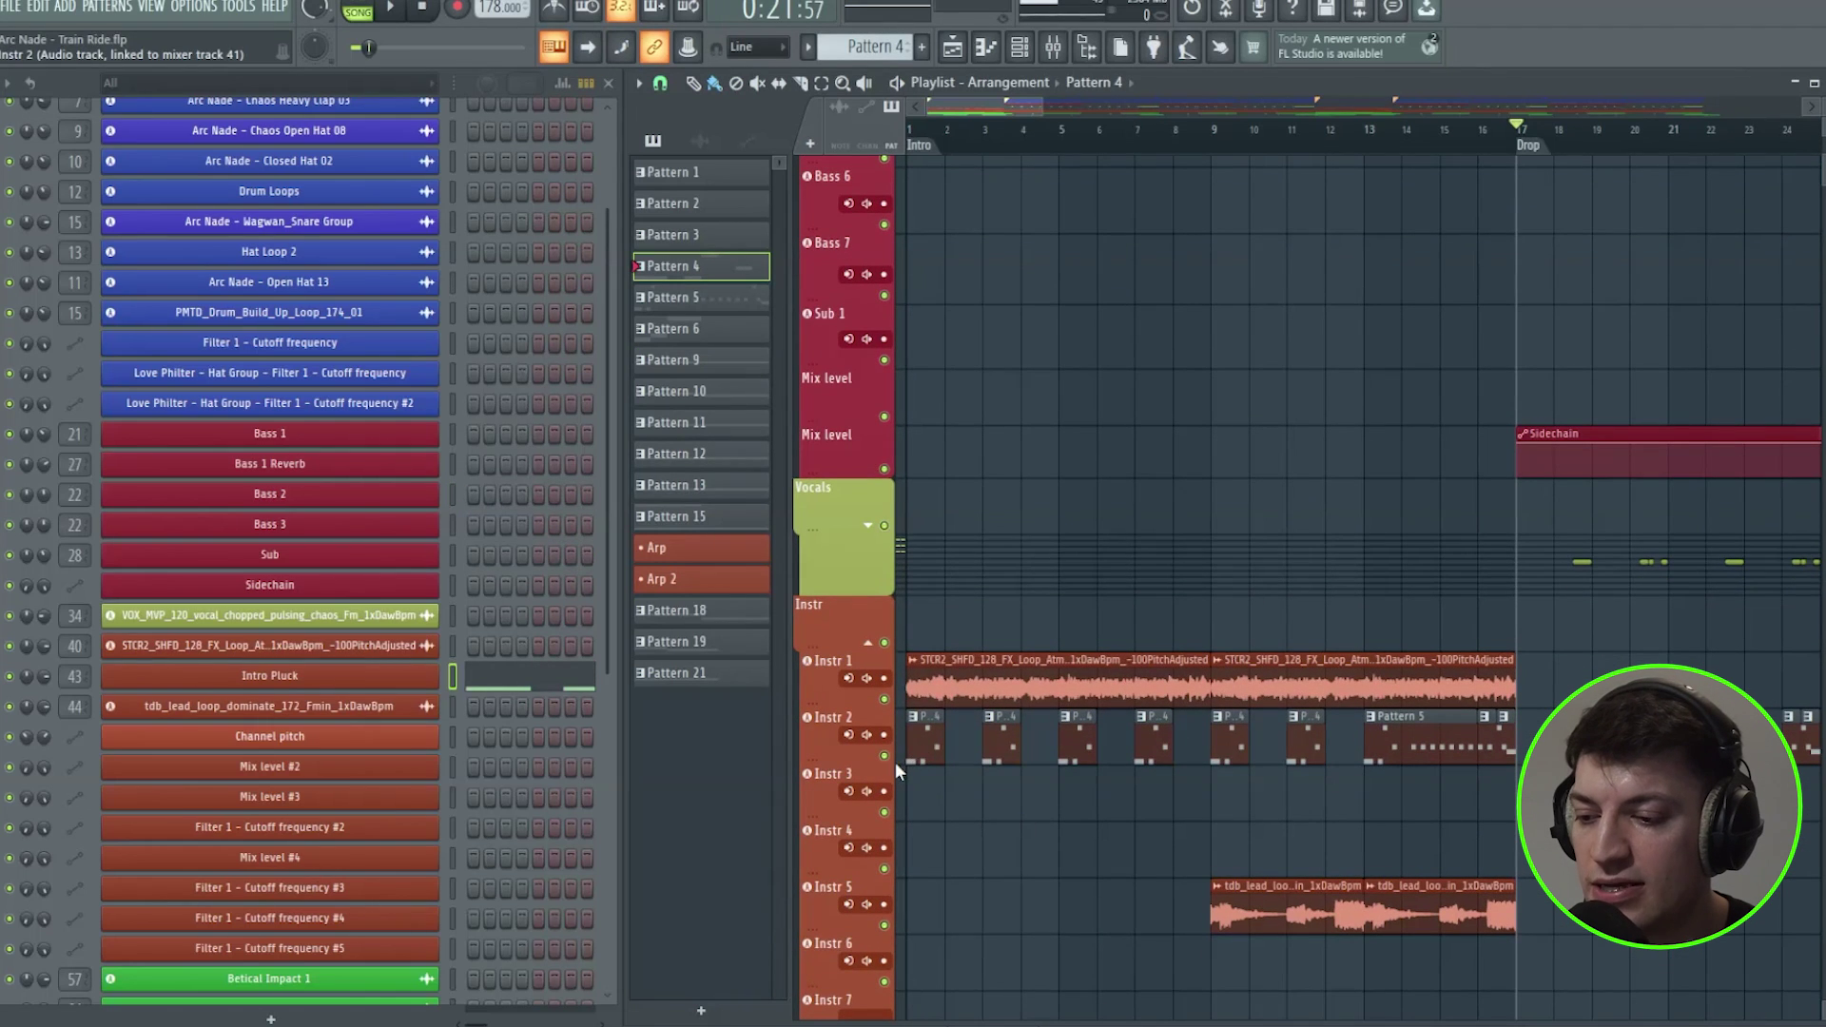
Solo the Instr 2 track and compare its intro Pattern 4 clips with the bass clips in the drop
{"action": "right_click", "coordinate": [893, 761]}
{"action": "right_click", "coordinate": [882, 757]}
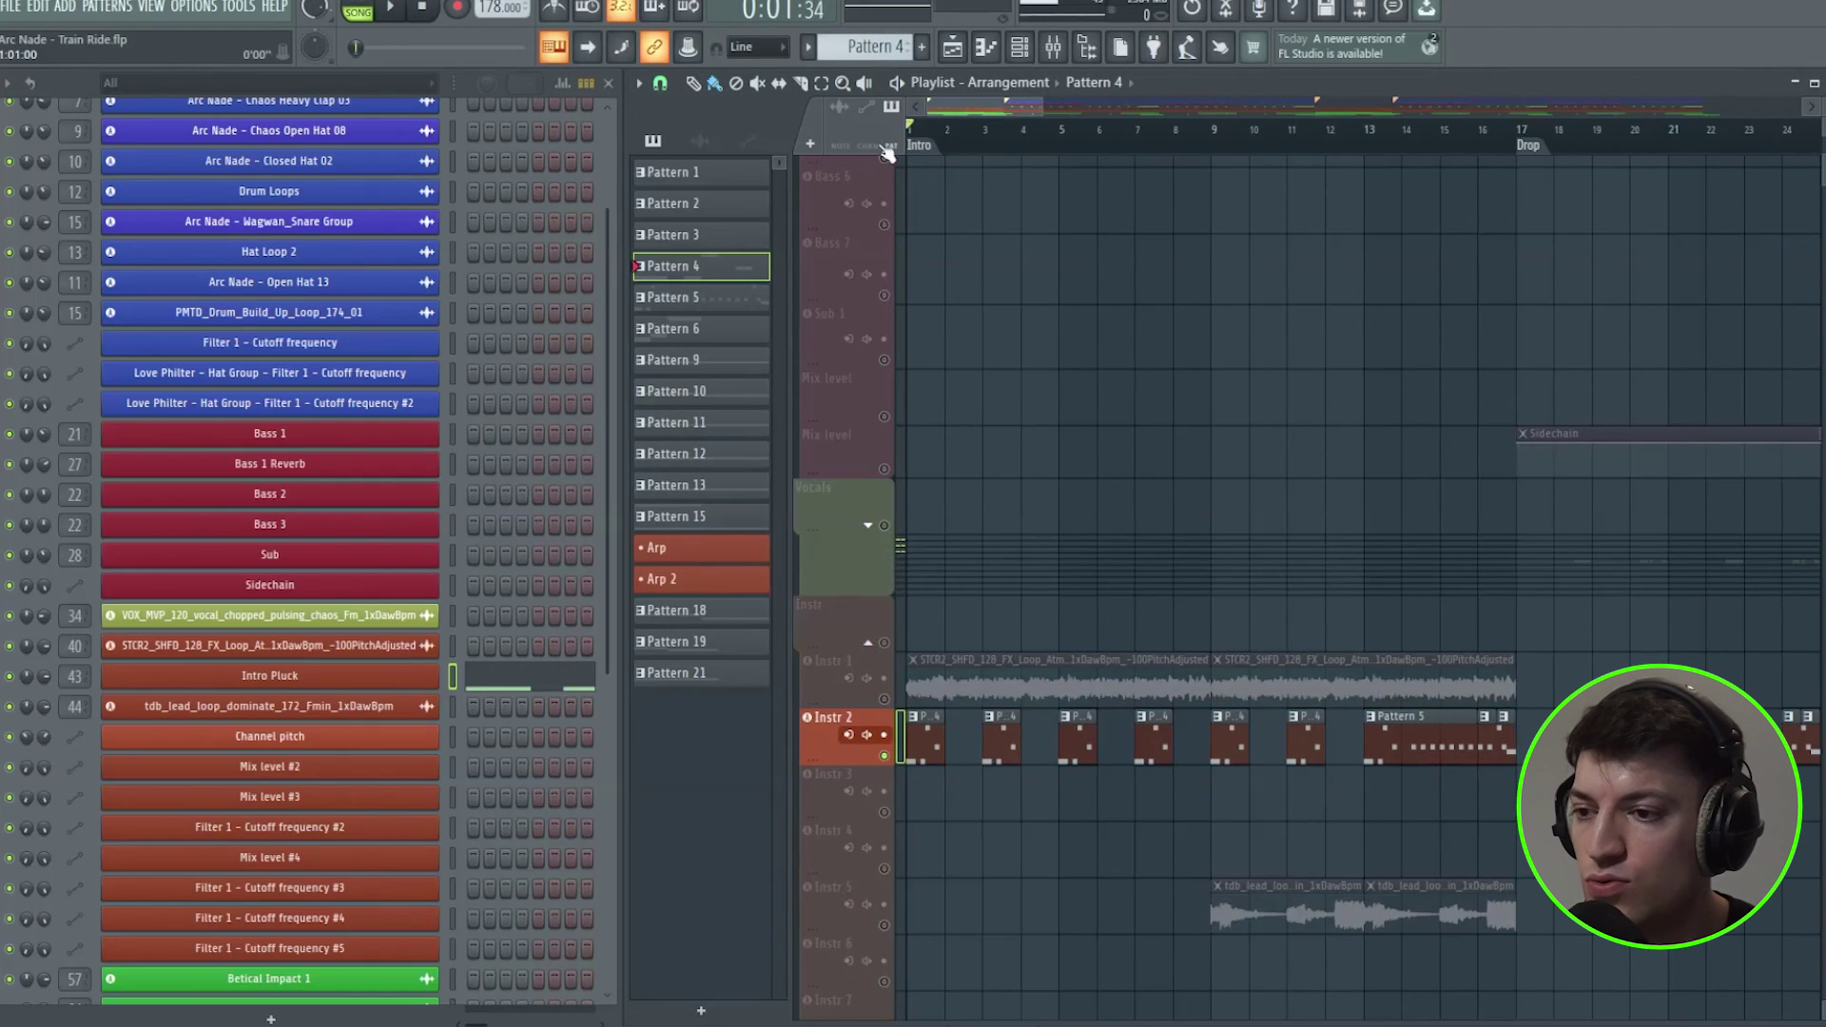
{"action": "scroll", "coordinate": [957, 575], "scroll_direction": "down", "scroll_amount": 1}
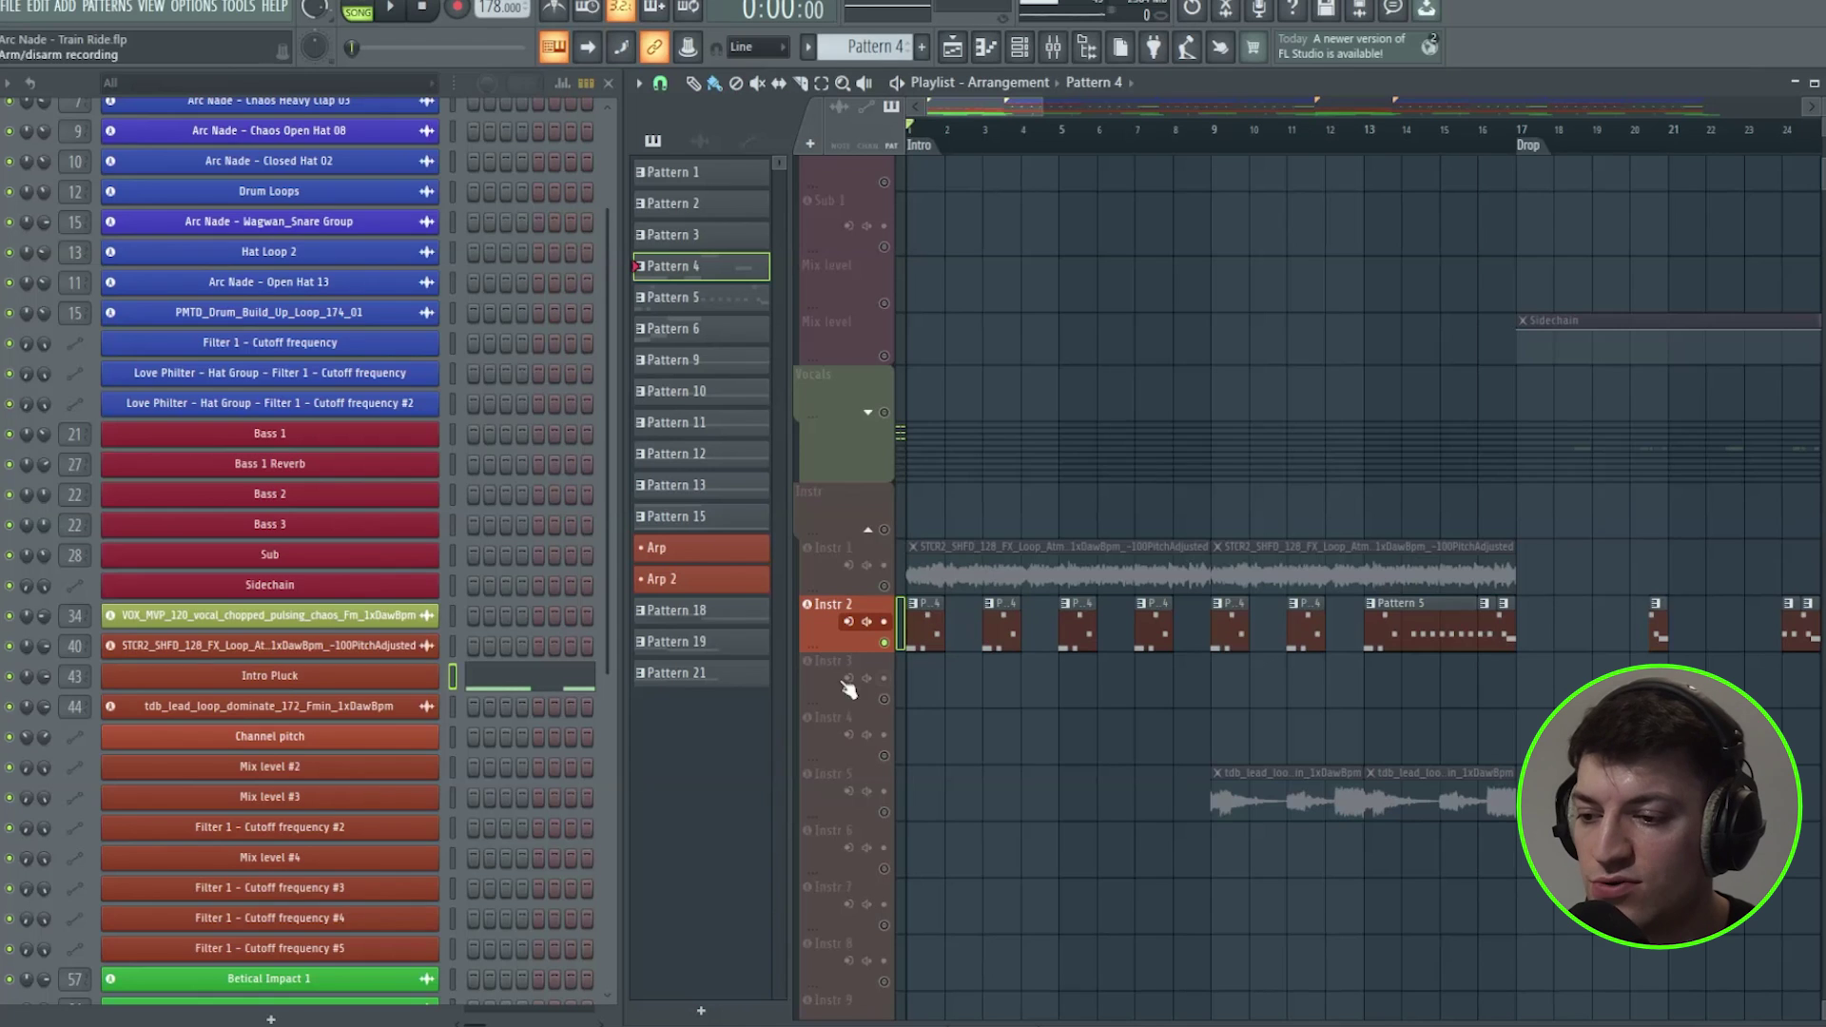
{"action": "scroll", "coordinate": [1414, 684], "scroll_direction": "up", "scroll_amount": 3}
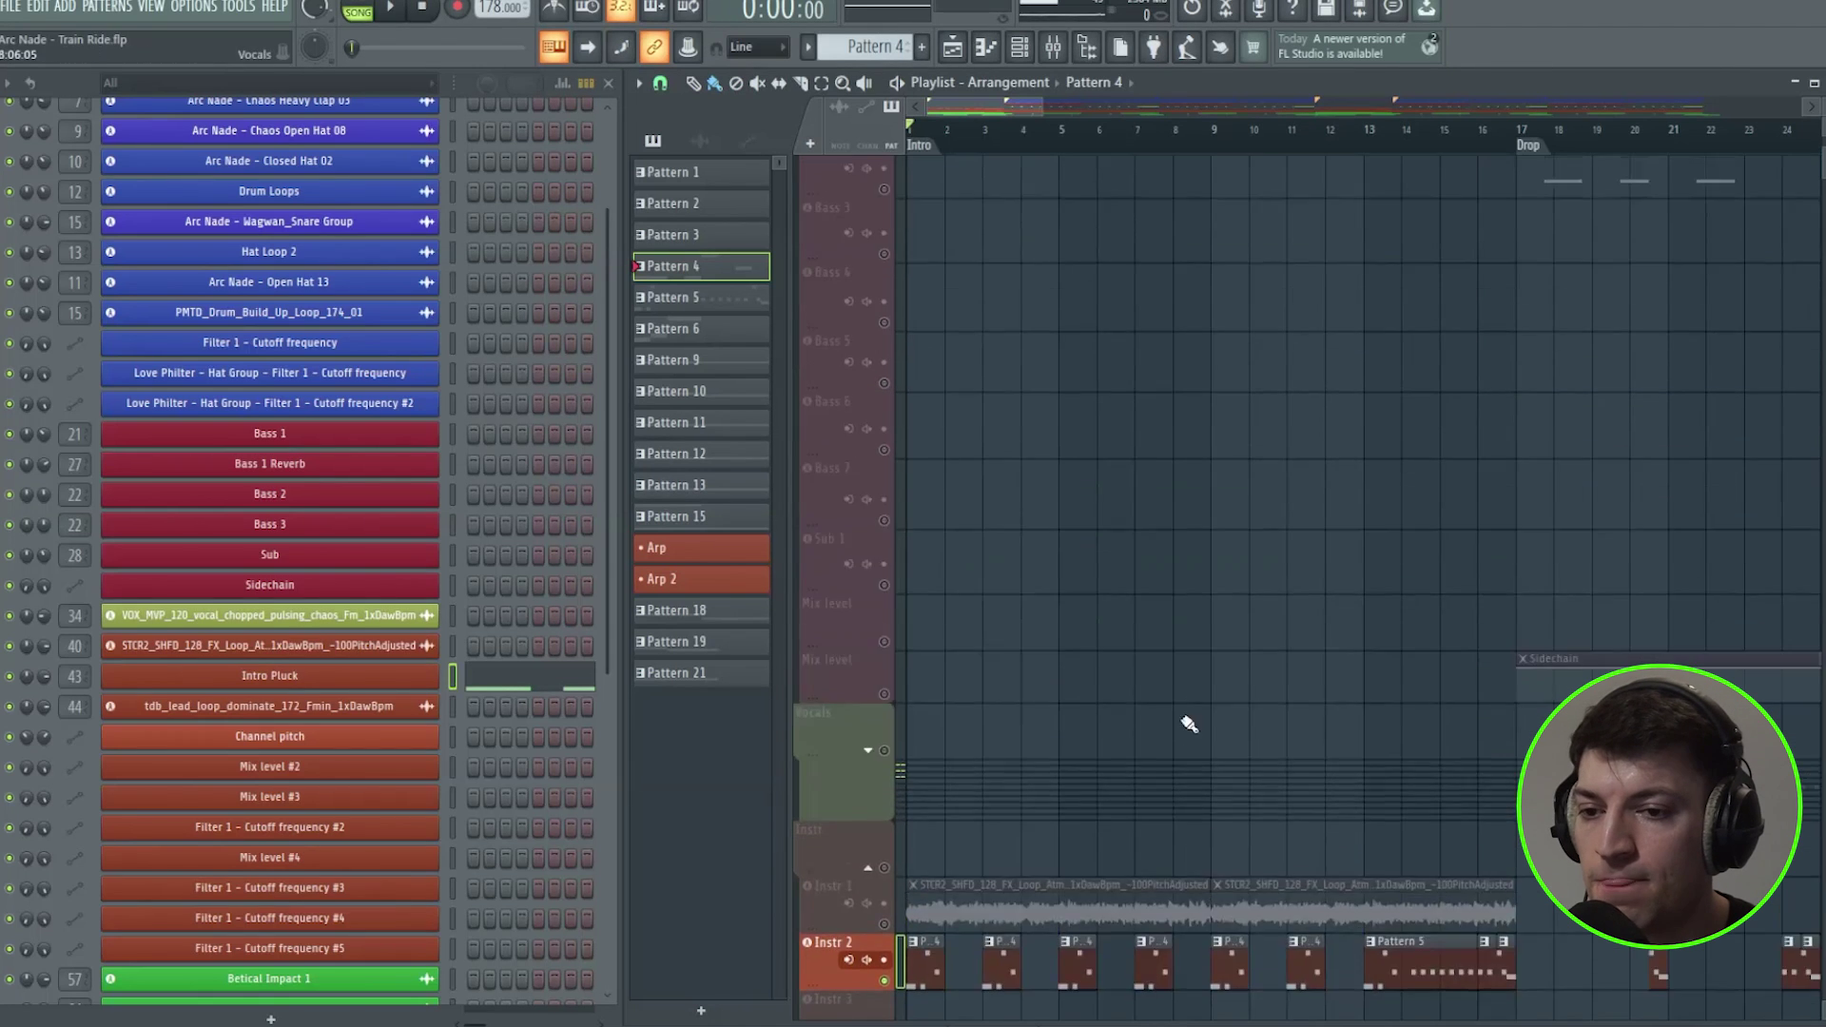
{"action": "scroll", "coordinate": [1189, 726], "scroll_direction": "down", "scroll_amount": 2}
{"action": "scroll", "coordinate": [1080, 650], "scroll_direction": "up", "scroll_amount": 2}
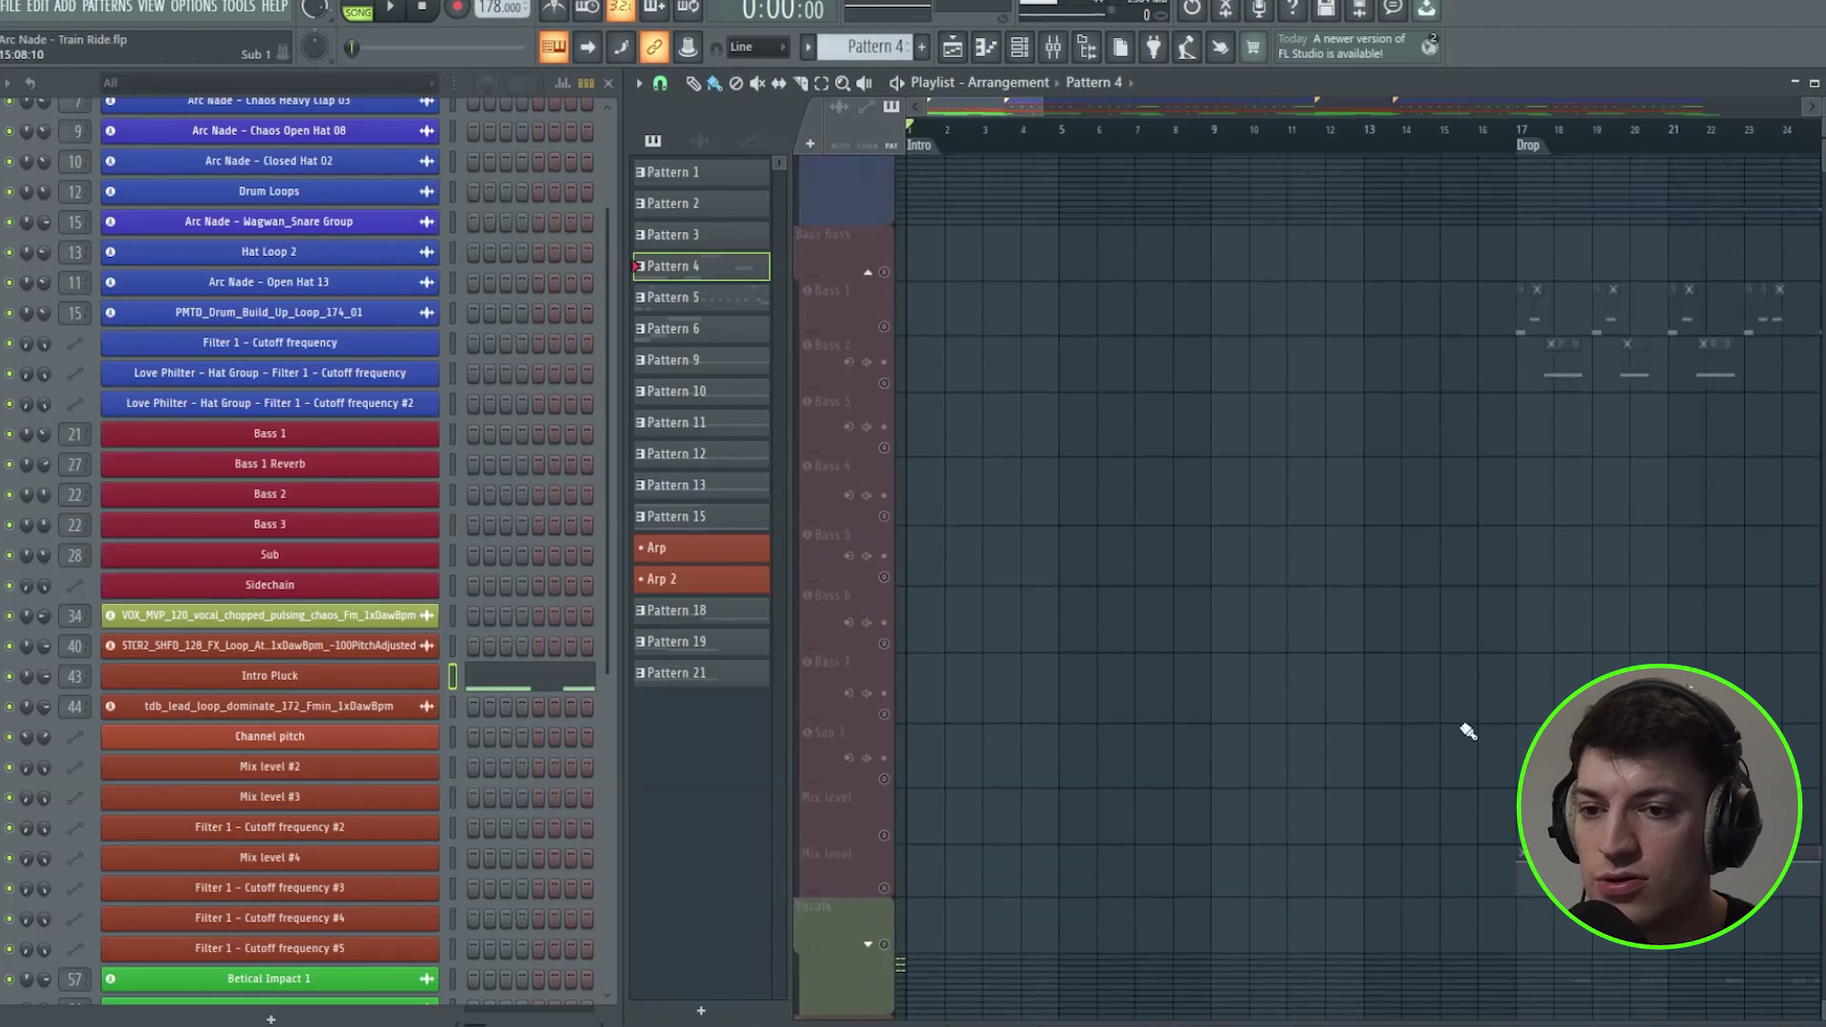
{"action": "scroll", "coordinate": [1090, 567], "scroll_direction": "down", "scroll_amount": 3}
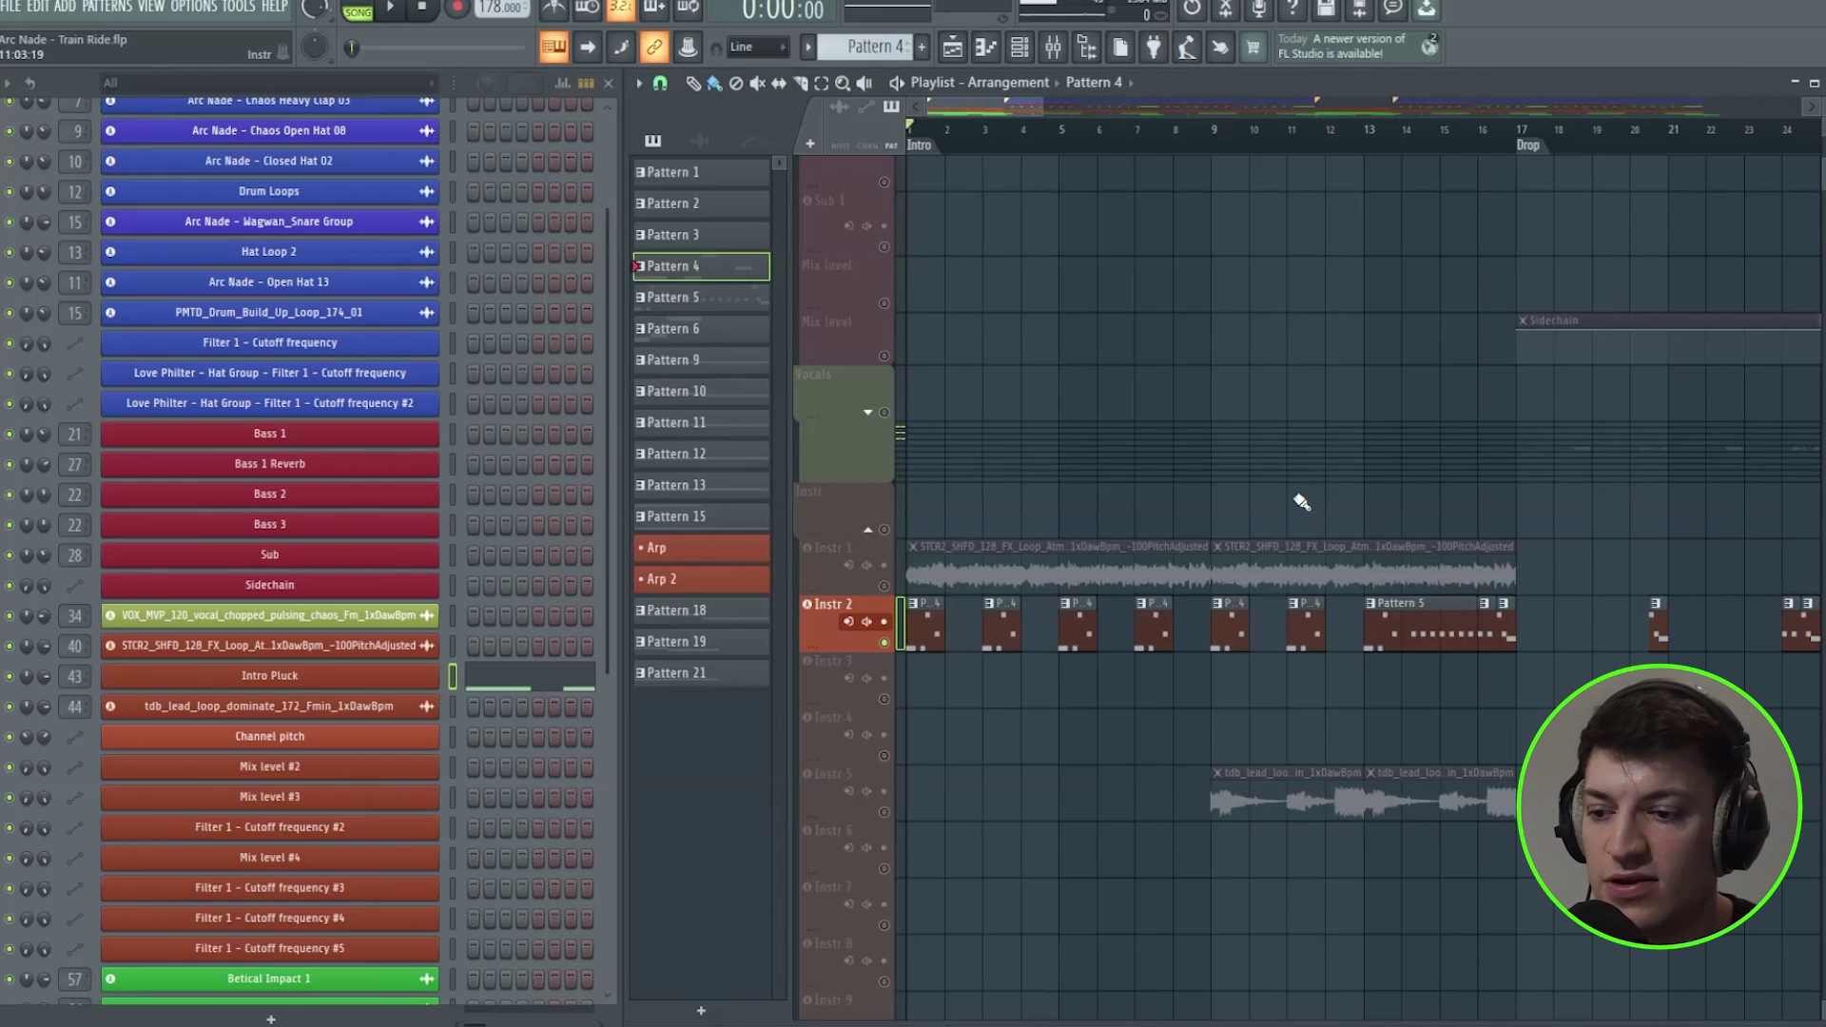
{"action": "scroll", "coordinate": [1301, 502], "scroll_direction": "down", "scroll_amount": 1}
{"action": "scroll", "coordinate": [1299, 490], "scroll_direction": "up", "scroll_amount": 7}
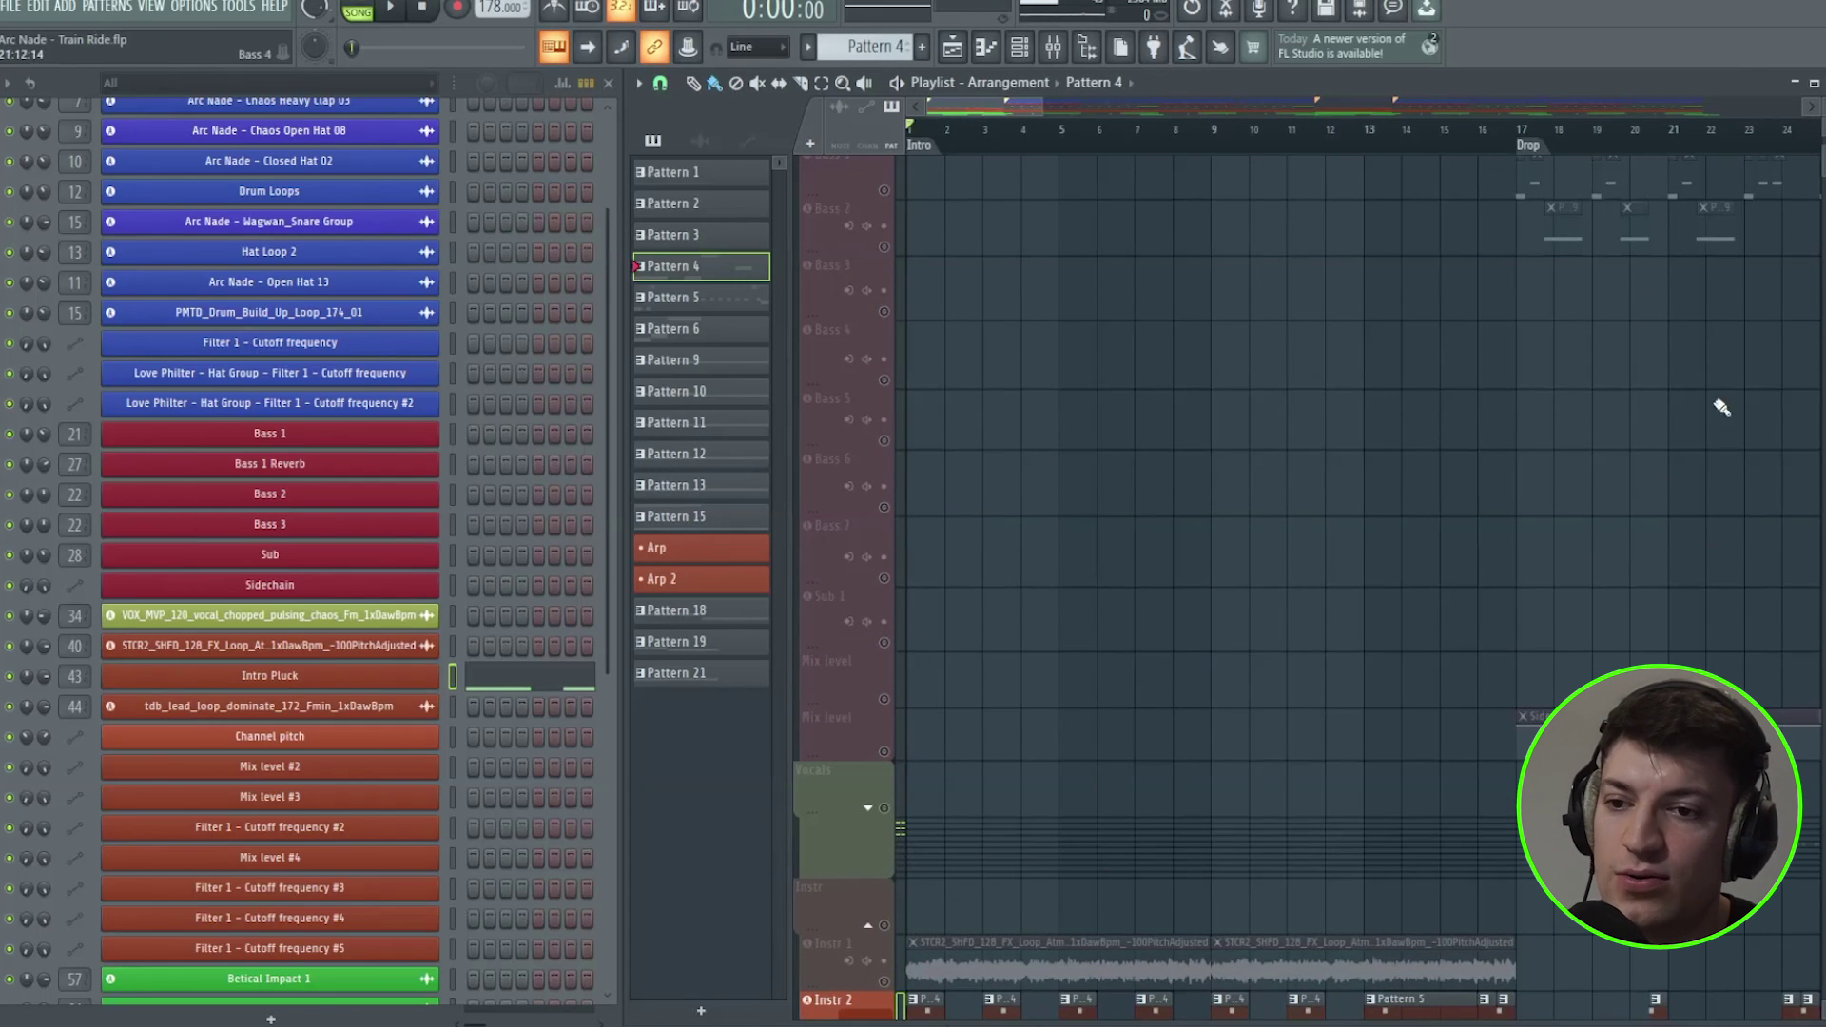
{"action": "scroll", "coordinate": [571, 761], "scroll_direction": "down", "scroll_amount": 5}
{"action": "scroll", "coordinate": [1044, 653], "scroll_direction": "down", "scroll_amount": 8}
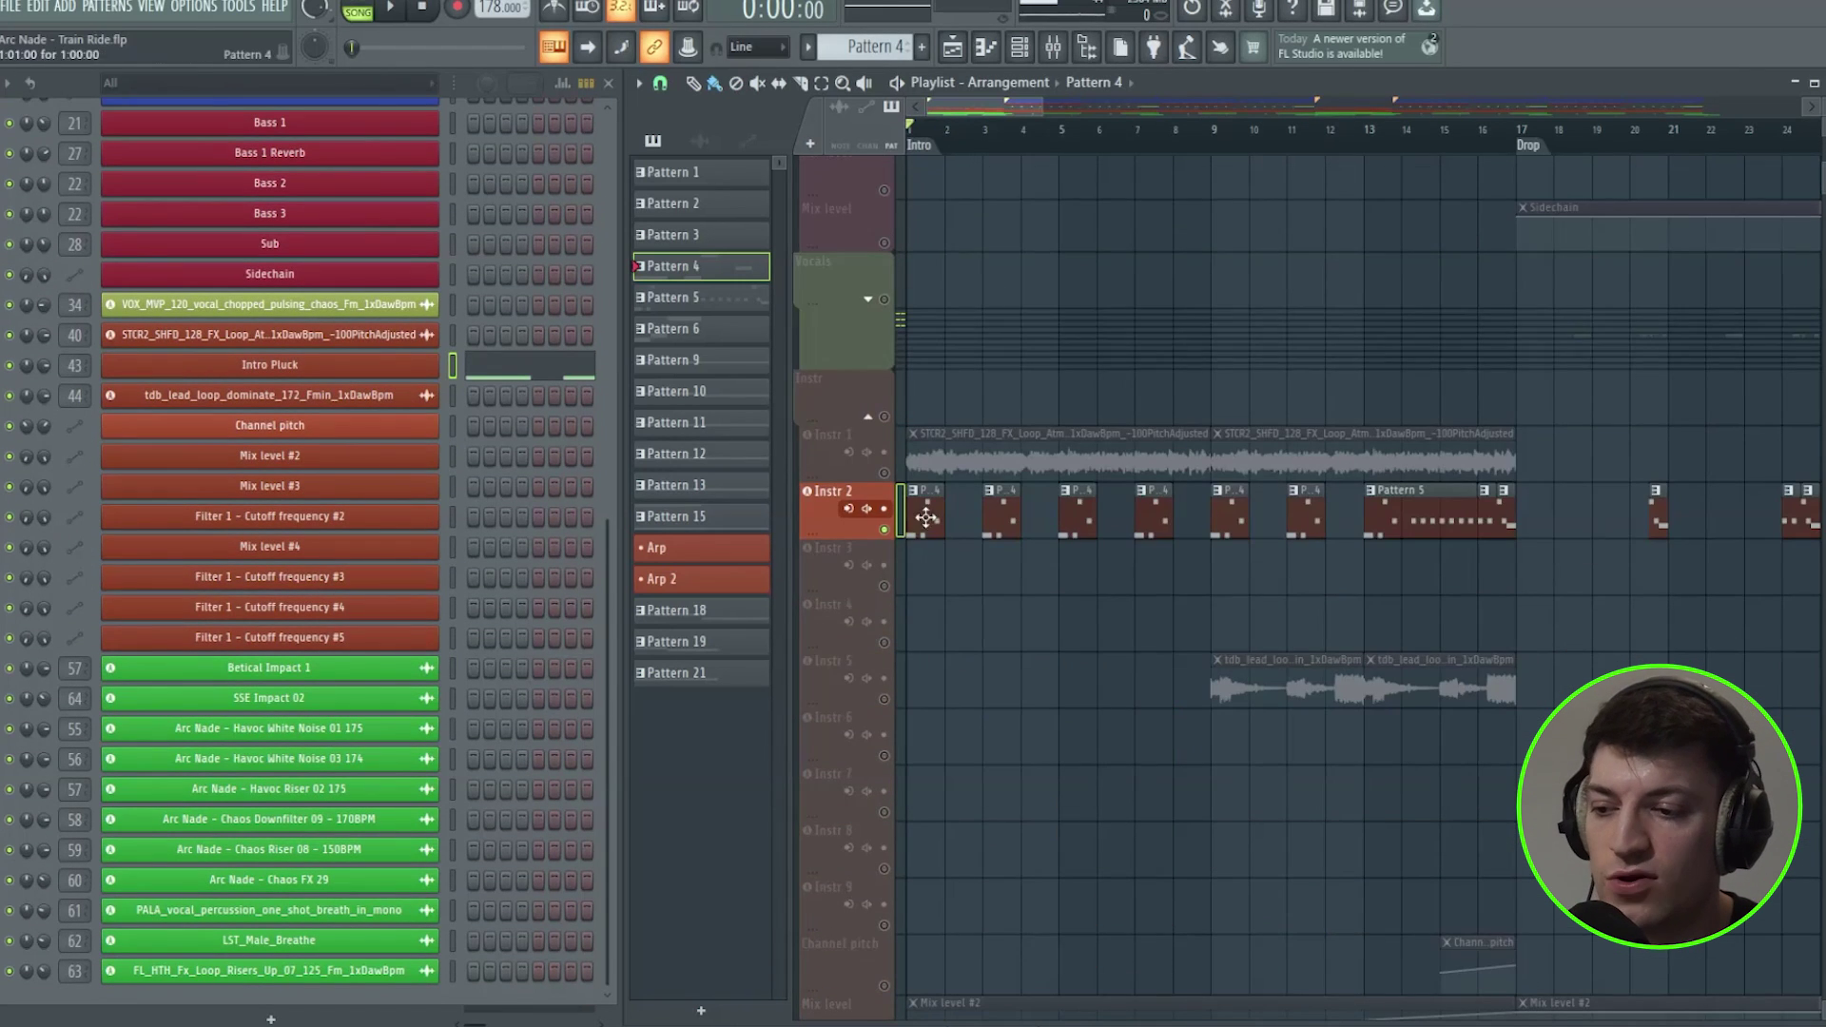
{"action": "scroll", "coordinate": [1386, 562], "scroll_direction": "up", "scroll_amount": 8}
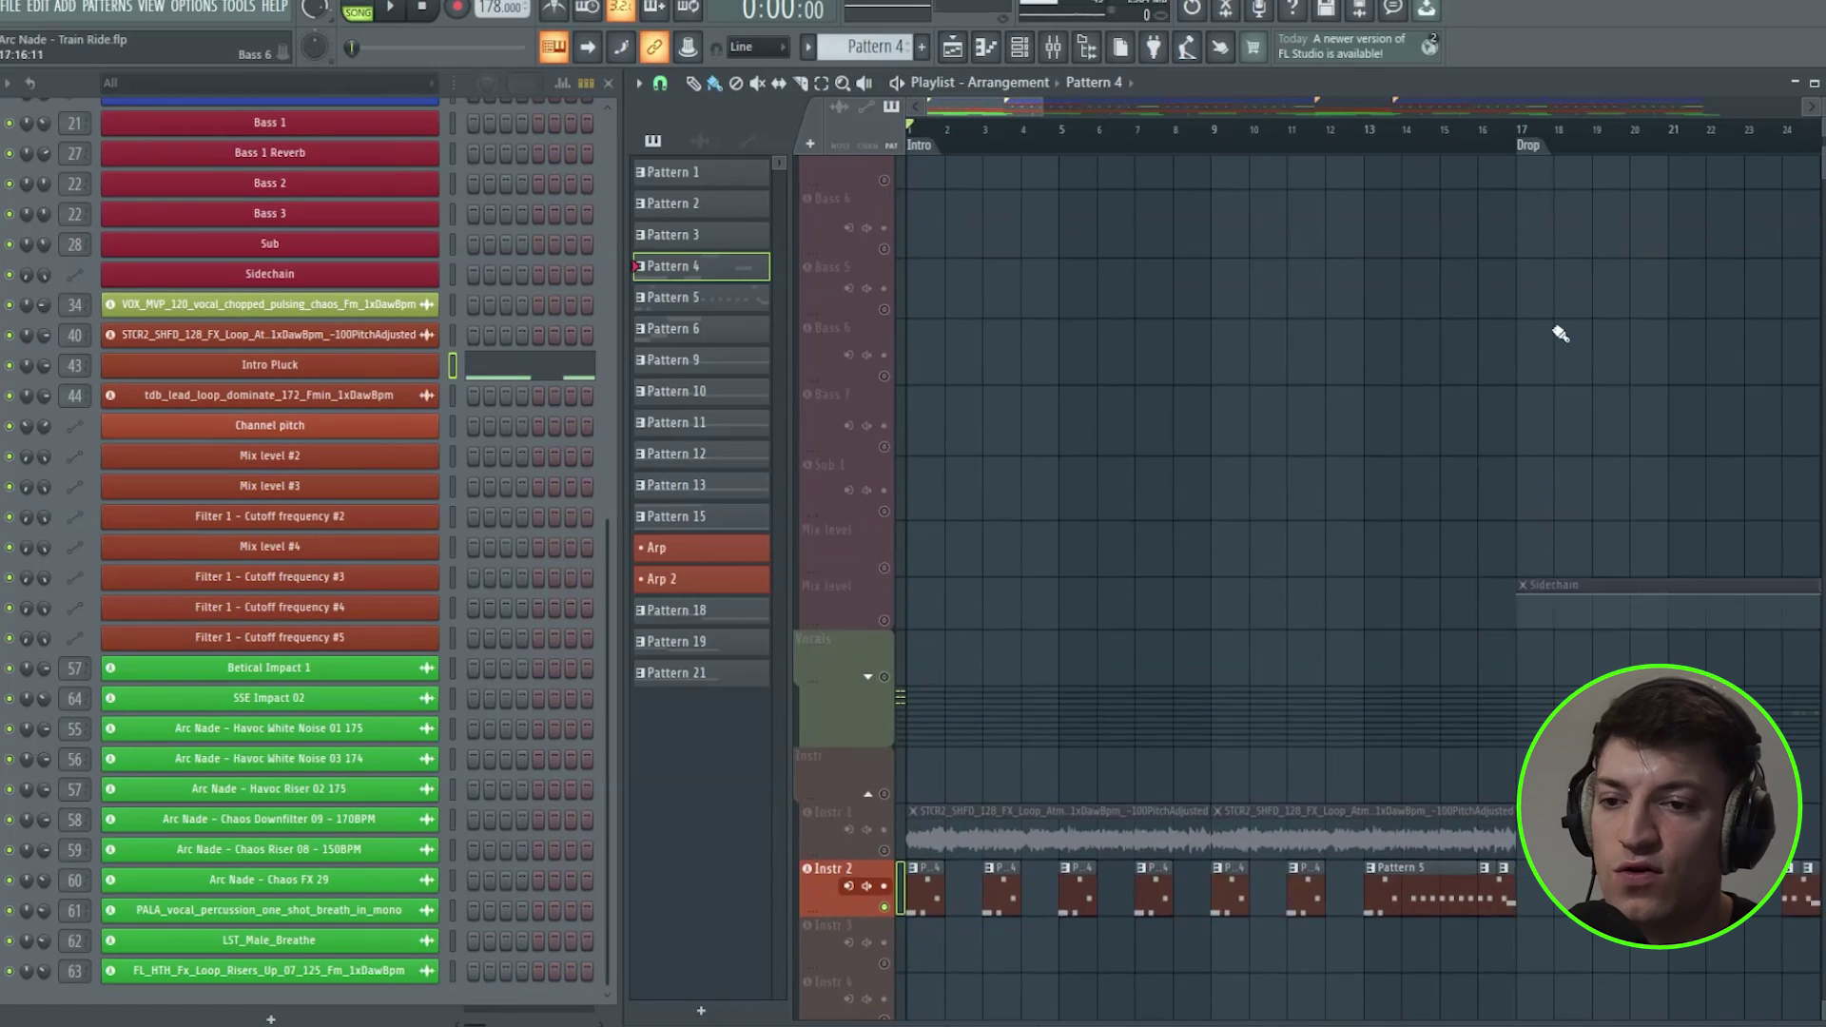
{"action": "scroll", "coordinate": [1467, 448], "scroll_direction": "down", "scroll_amount": 10}
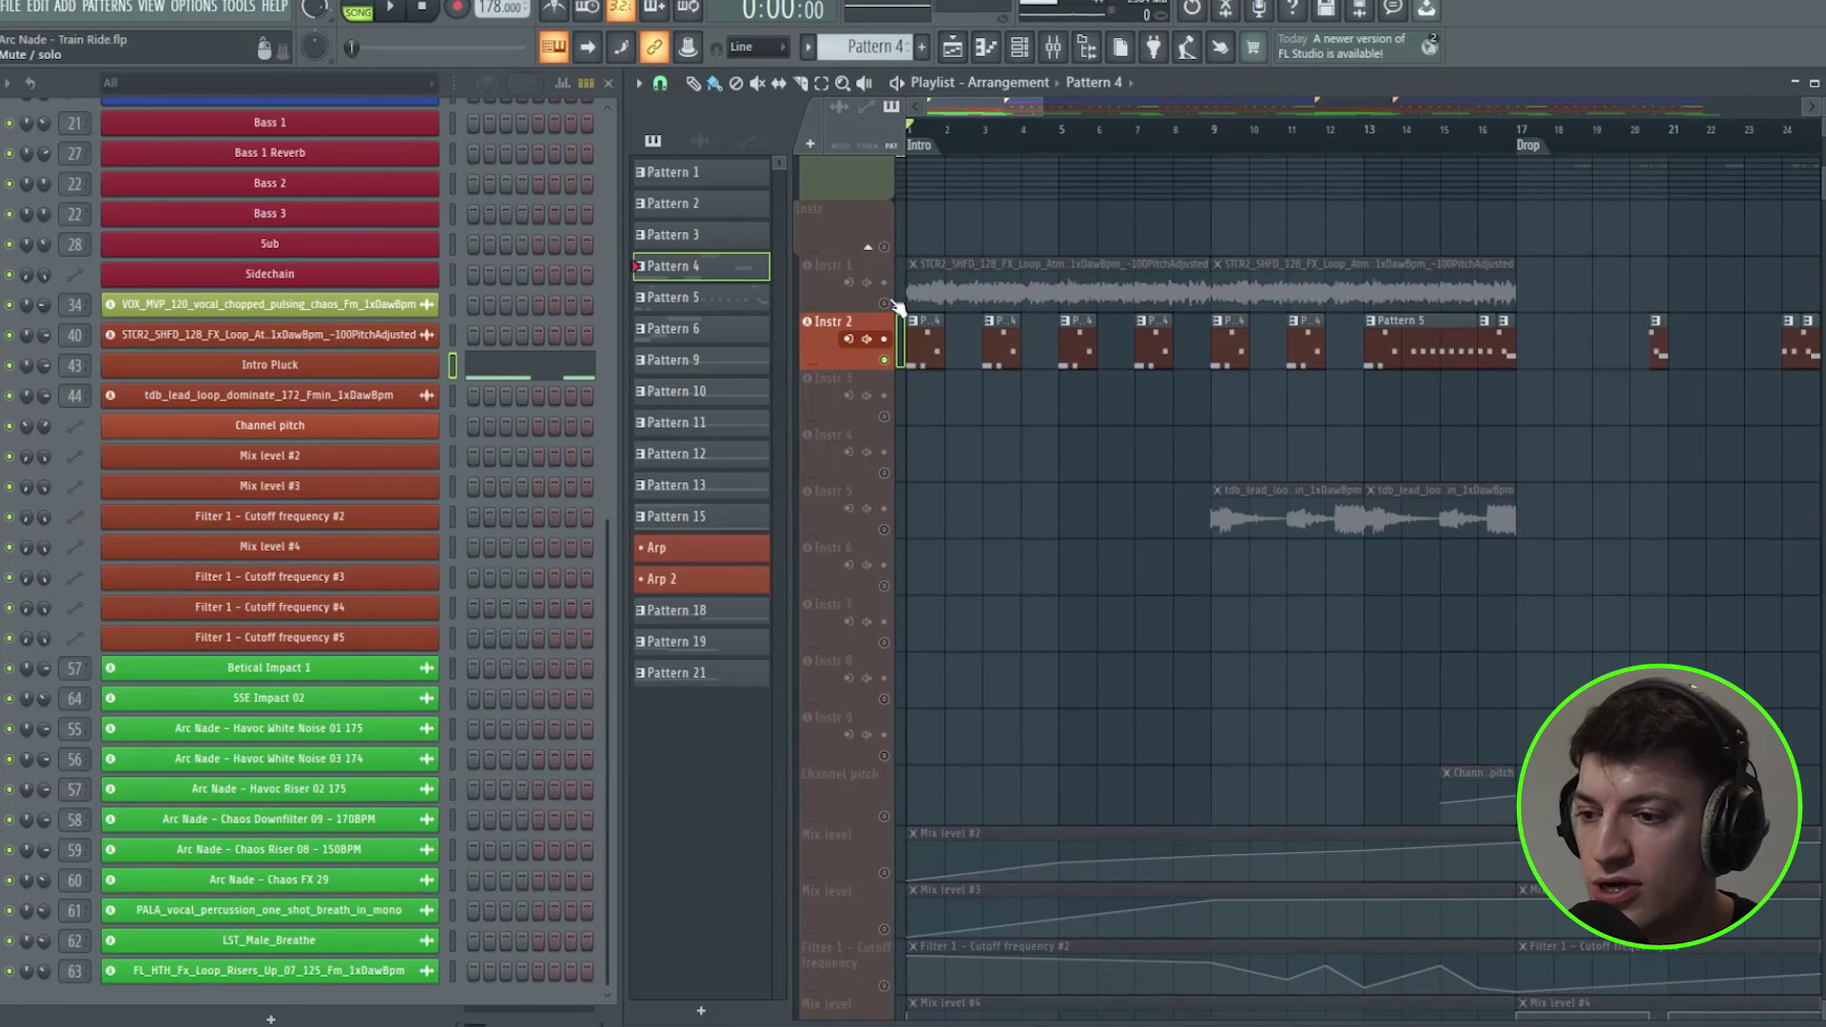
Solo the Instr 1 track to review its STCR2 atmosphere loop, then return to Instr 2
{"action": "left_click", "coordinate": [891, 303], "text": "ctrl"}
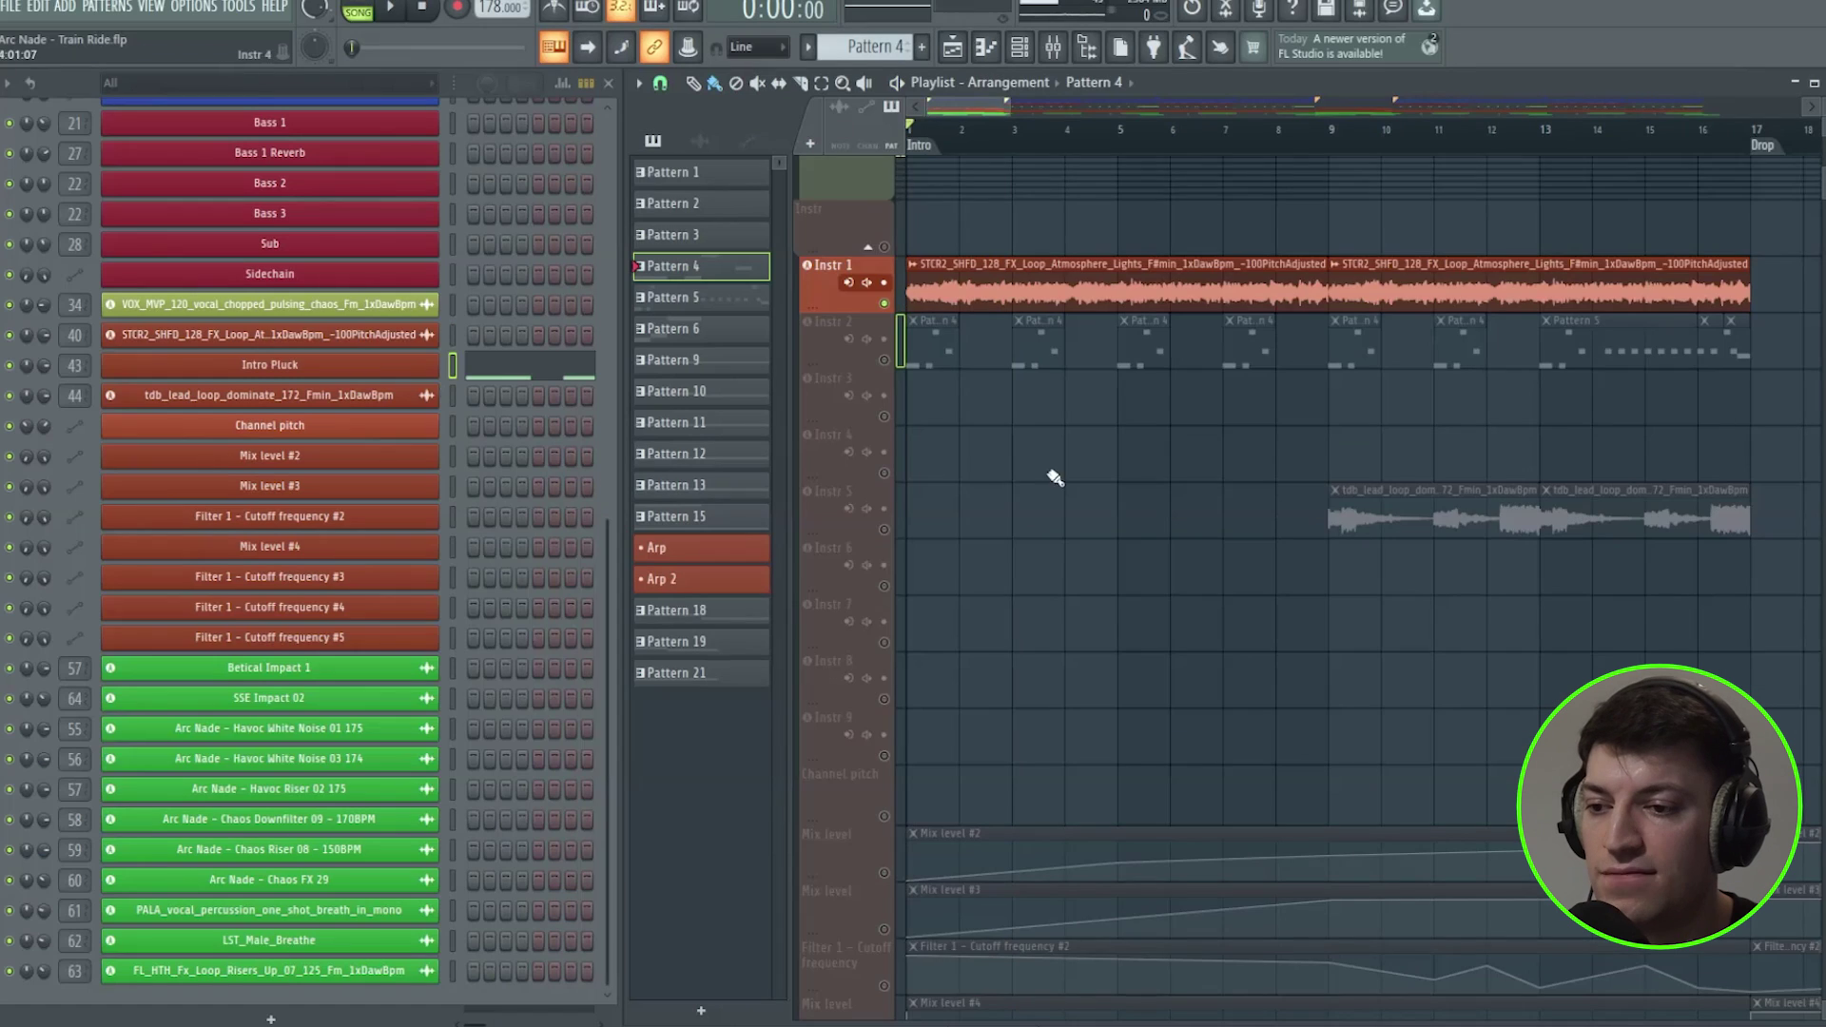
{"action": "scroll", "coordinate": [590, 691], "scroll_direction": "down", "scroll_amount": 2}
{"action": "scroll", "coordinate": [590, 691], "scroll_direction": "up", "scroll_amount": 2}
{"action": "left_click", "coordinate": [410, 503]}
{"action": "scroll", "coordinate": [502, 1017], "scroll_direction": "down", "scroll_amount": 3}
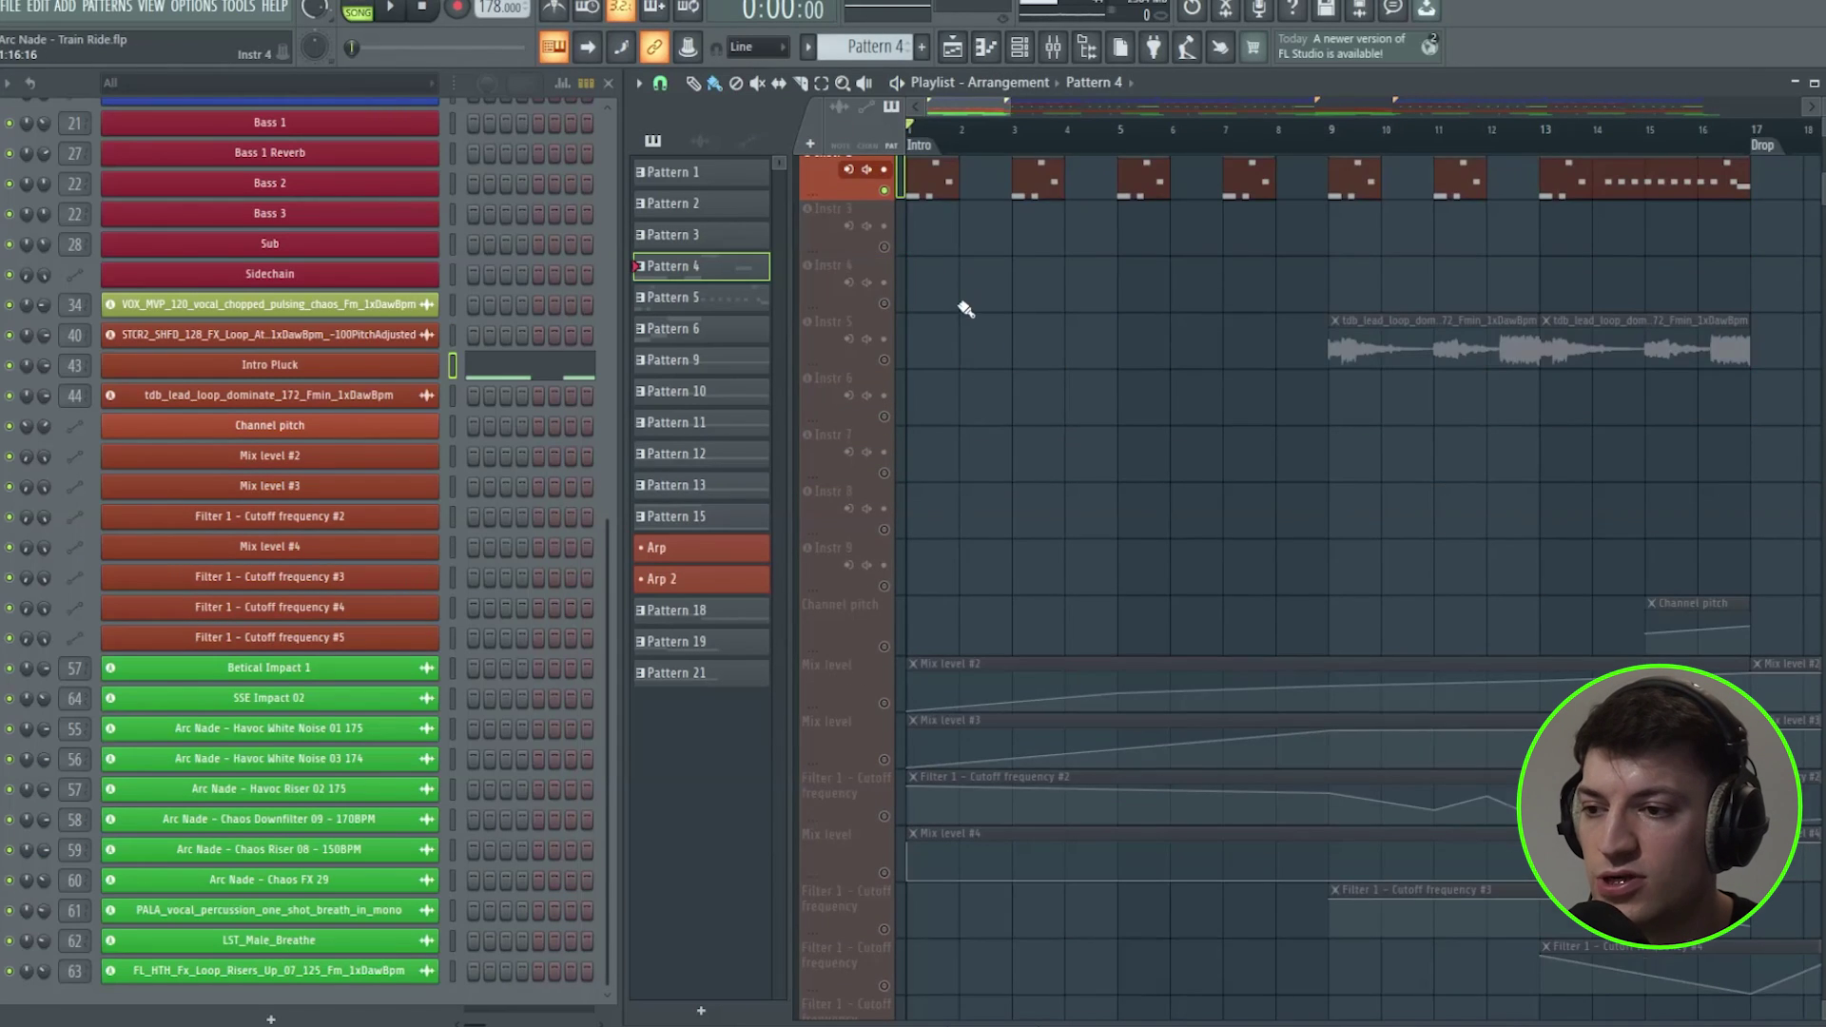
View the Intro Pluck notes of Pattern 4 in the piano roll and close it
{"action": "scroll", "coordinate": [965, 310], "scroll_direction": "up", "scroll_amount": 2}
{"action": "double_click", "coordinate": [913, 352]}
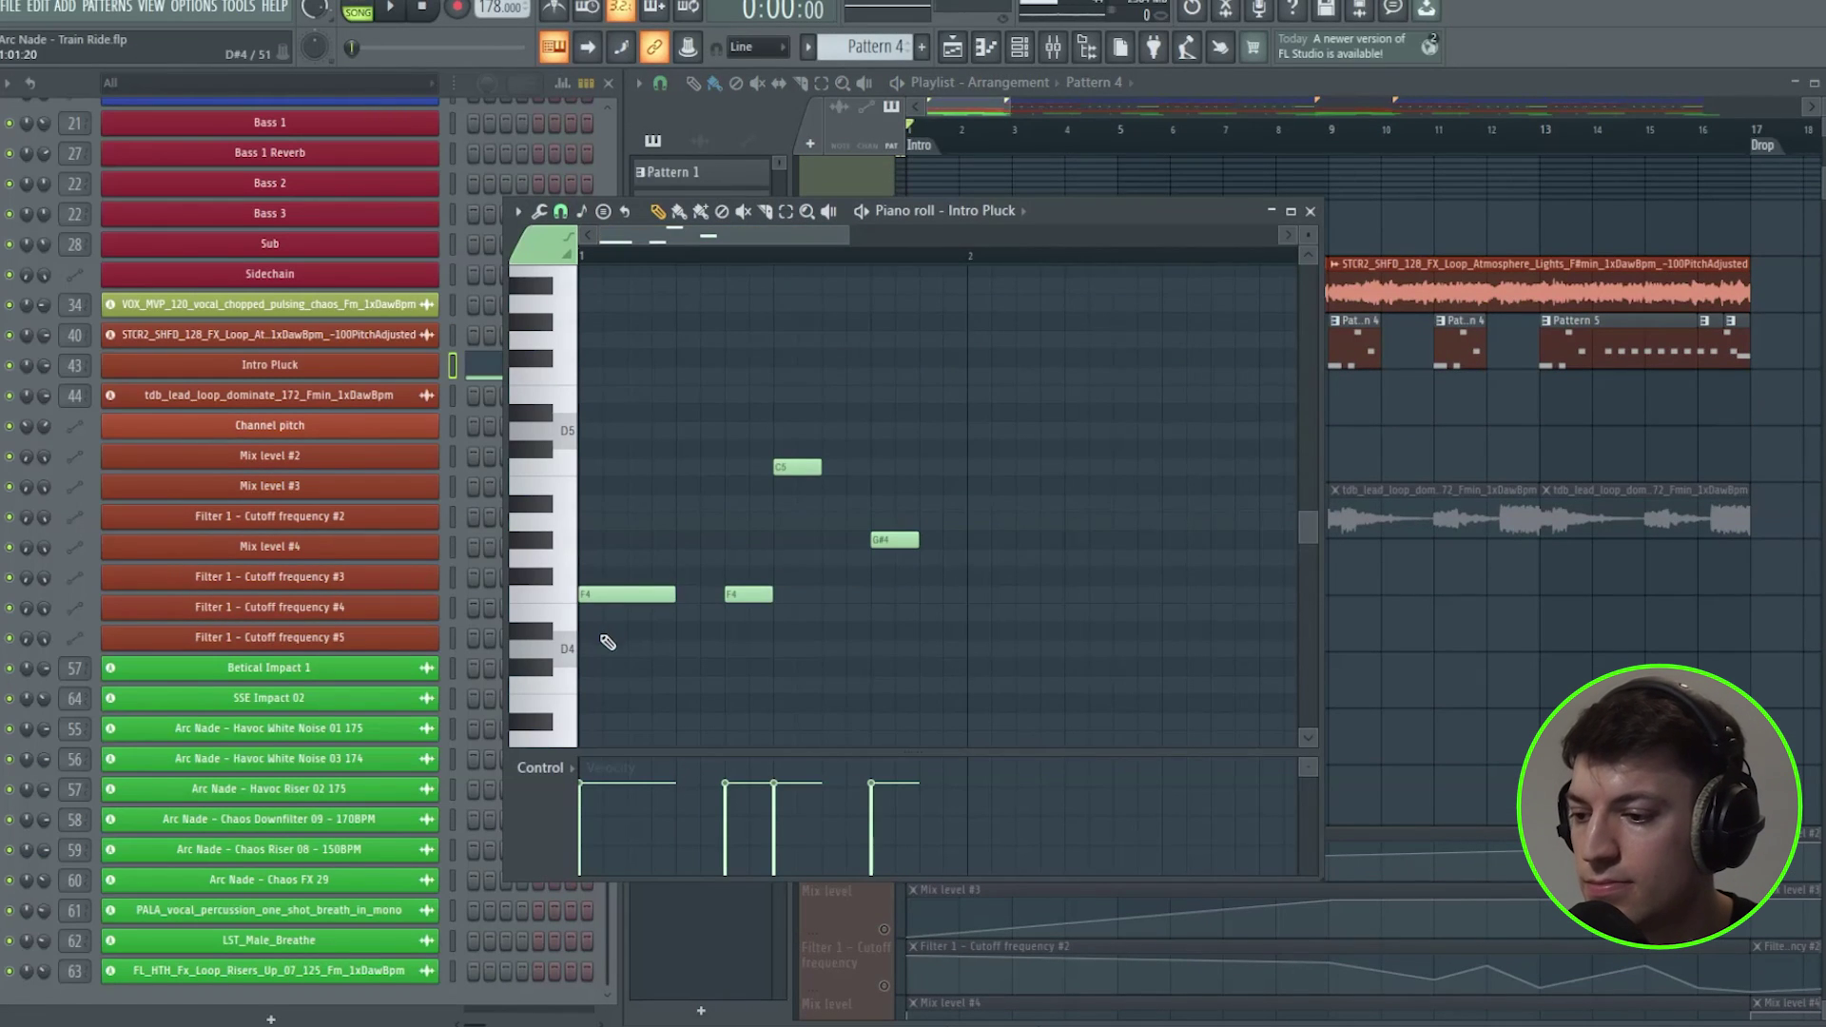
{"action": "scroll", "coordinate": [608, 643], "scroll_direction": "down", "scroll_amount": 3}
{"action": "left_click", "coordinate": [1310, 211]}
View all the Intro Pluck notes of Pattern 5 in the piano roll and close it
{"action": "double_click", "coordinate": [1609, 342]}
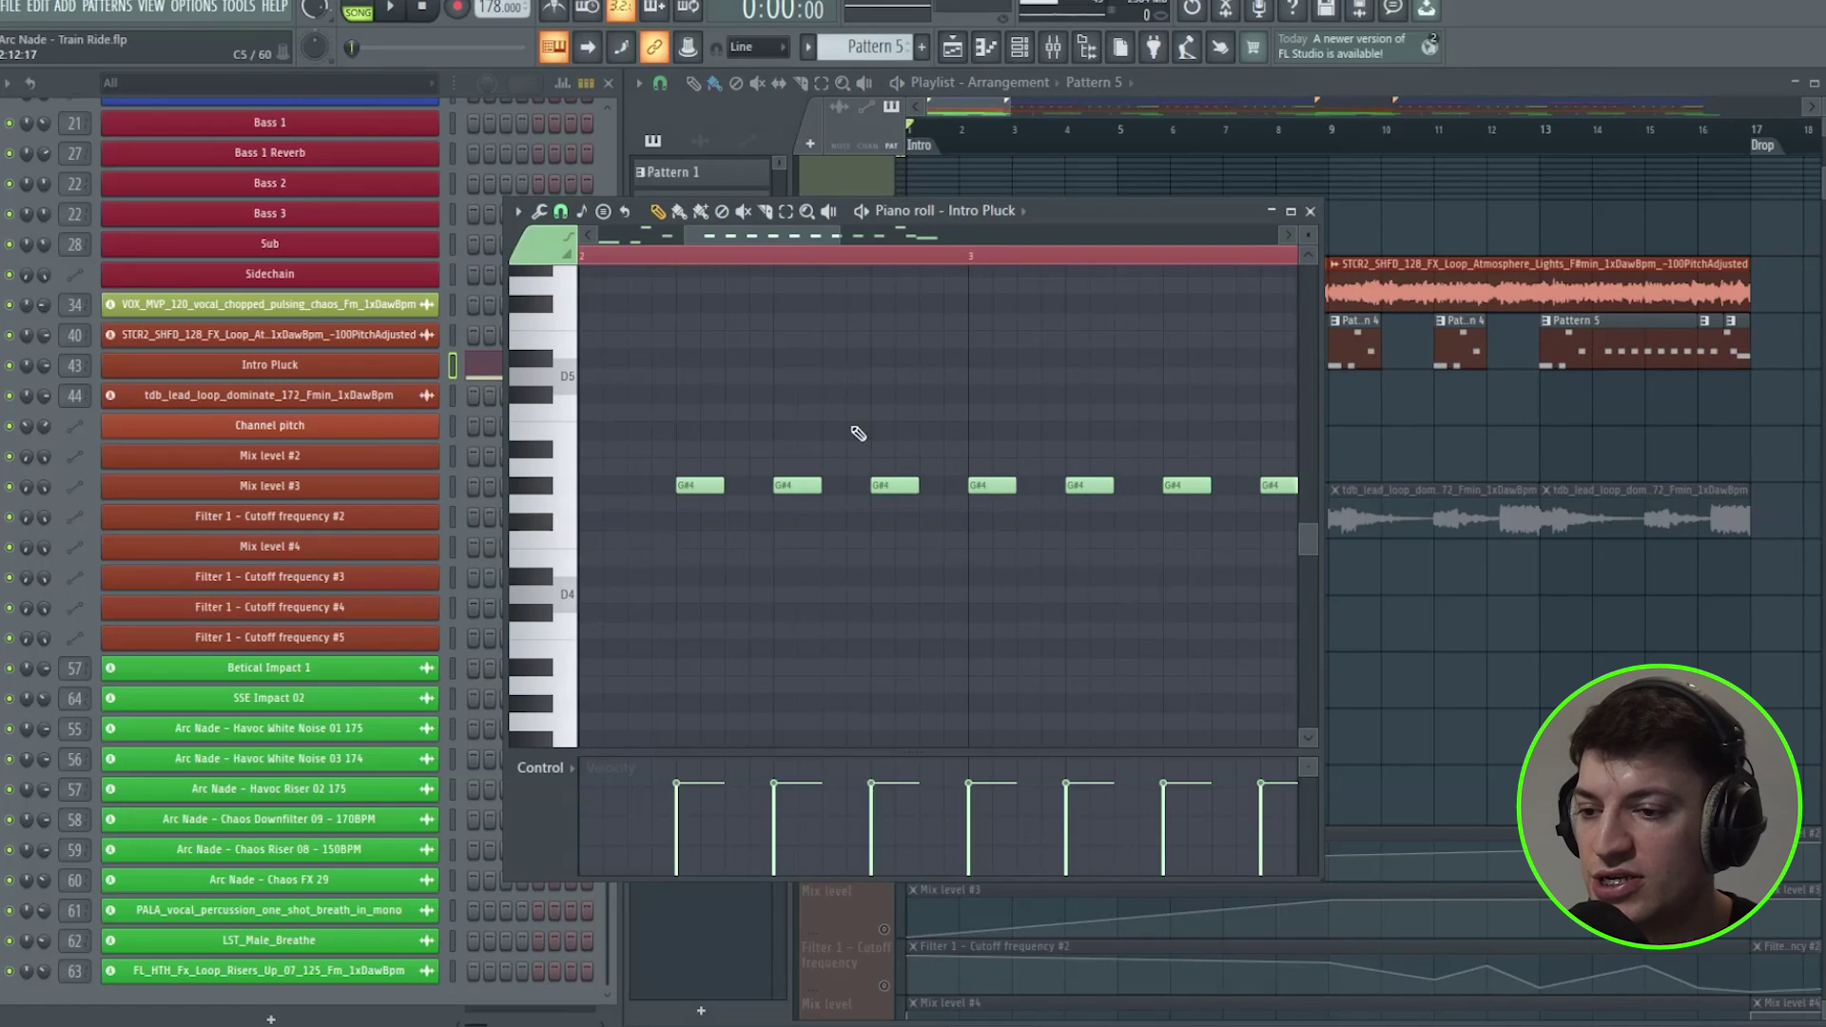
{"action": "mouse_move", "coordinate": [835, 236]}
{"action": "left_mouse_down"}
{"action": "mouse_move", "coordinate": [863, 253]}
{"action": "mouse_move", "coordinate": [850, 236]}
{"action": "left_mouse_up"}
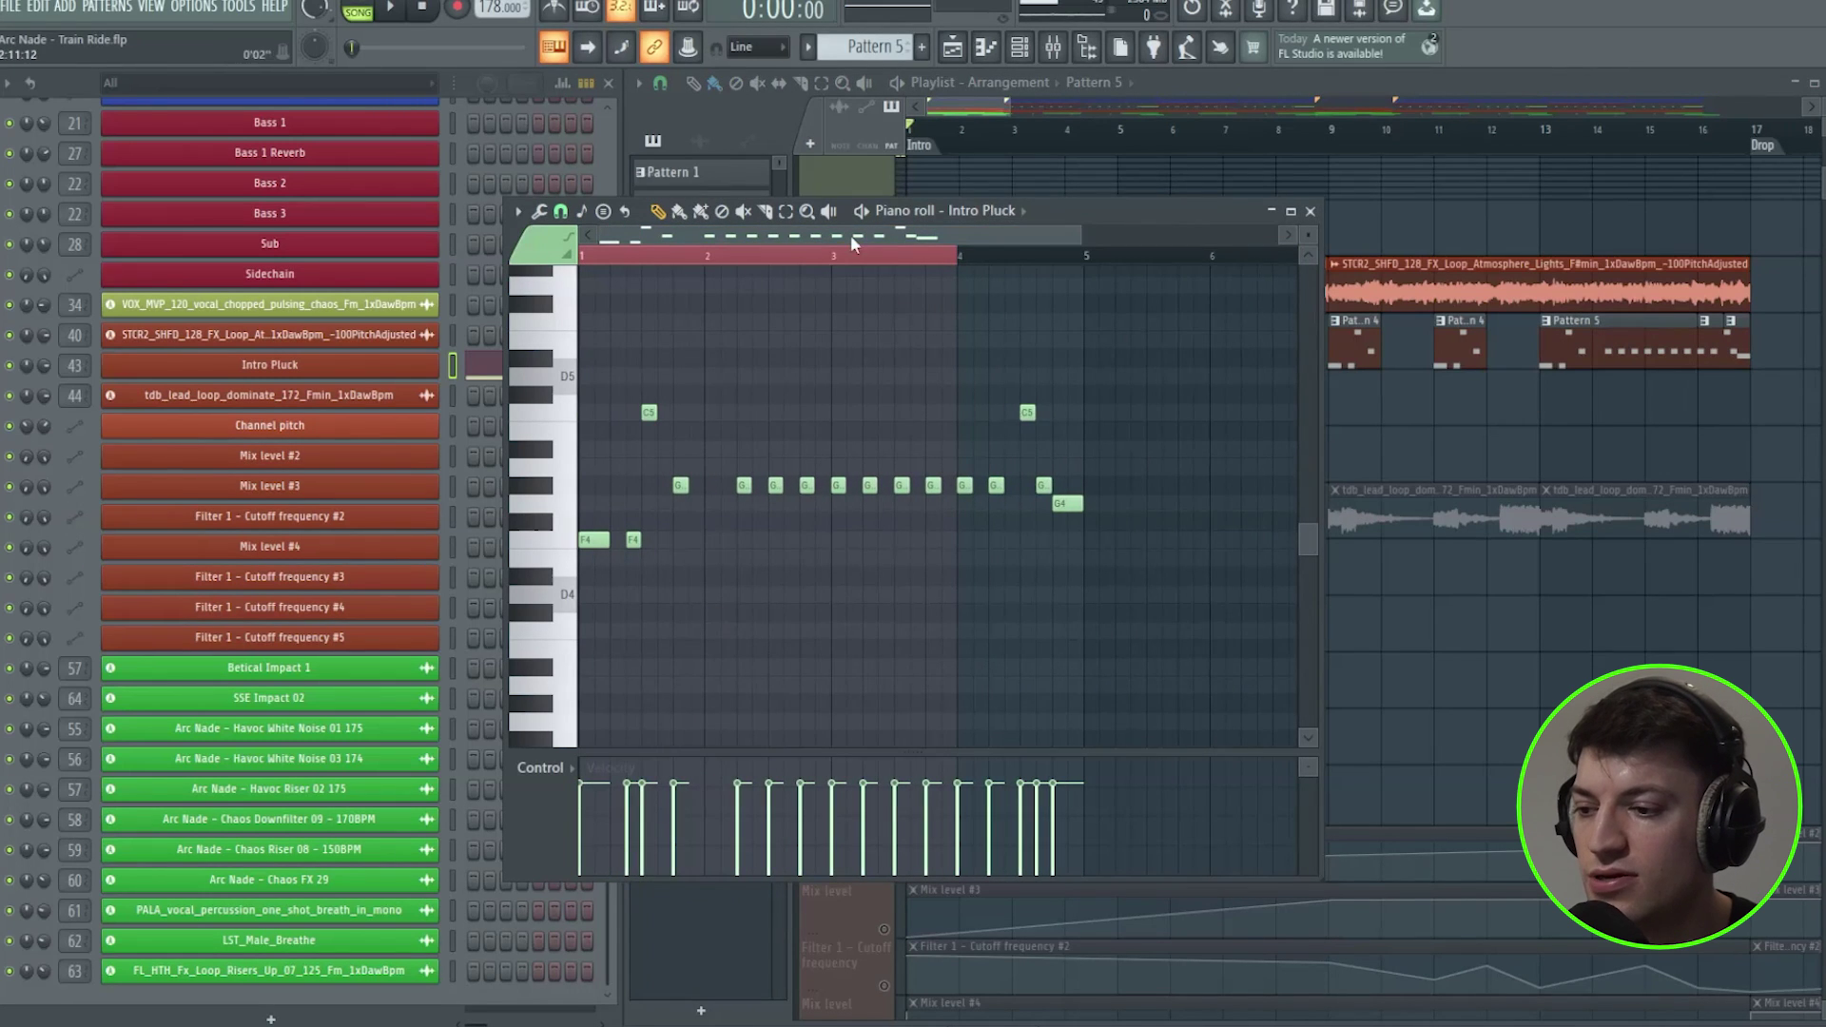
{"action": "left_click", "coordinate": [1311, 211]}
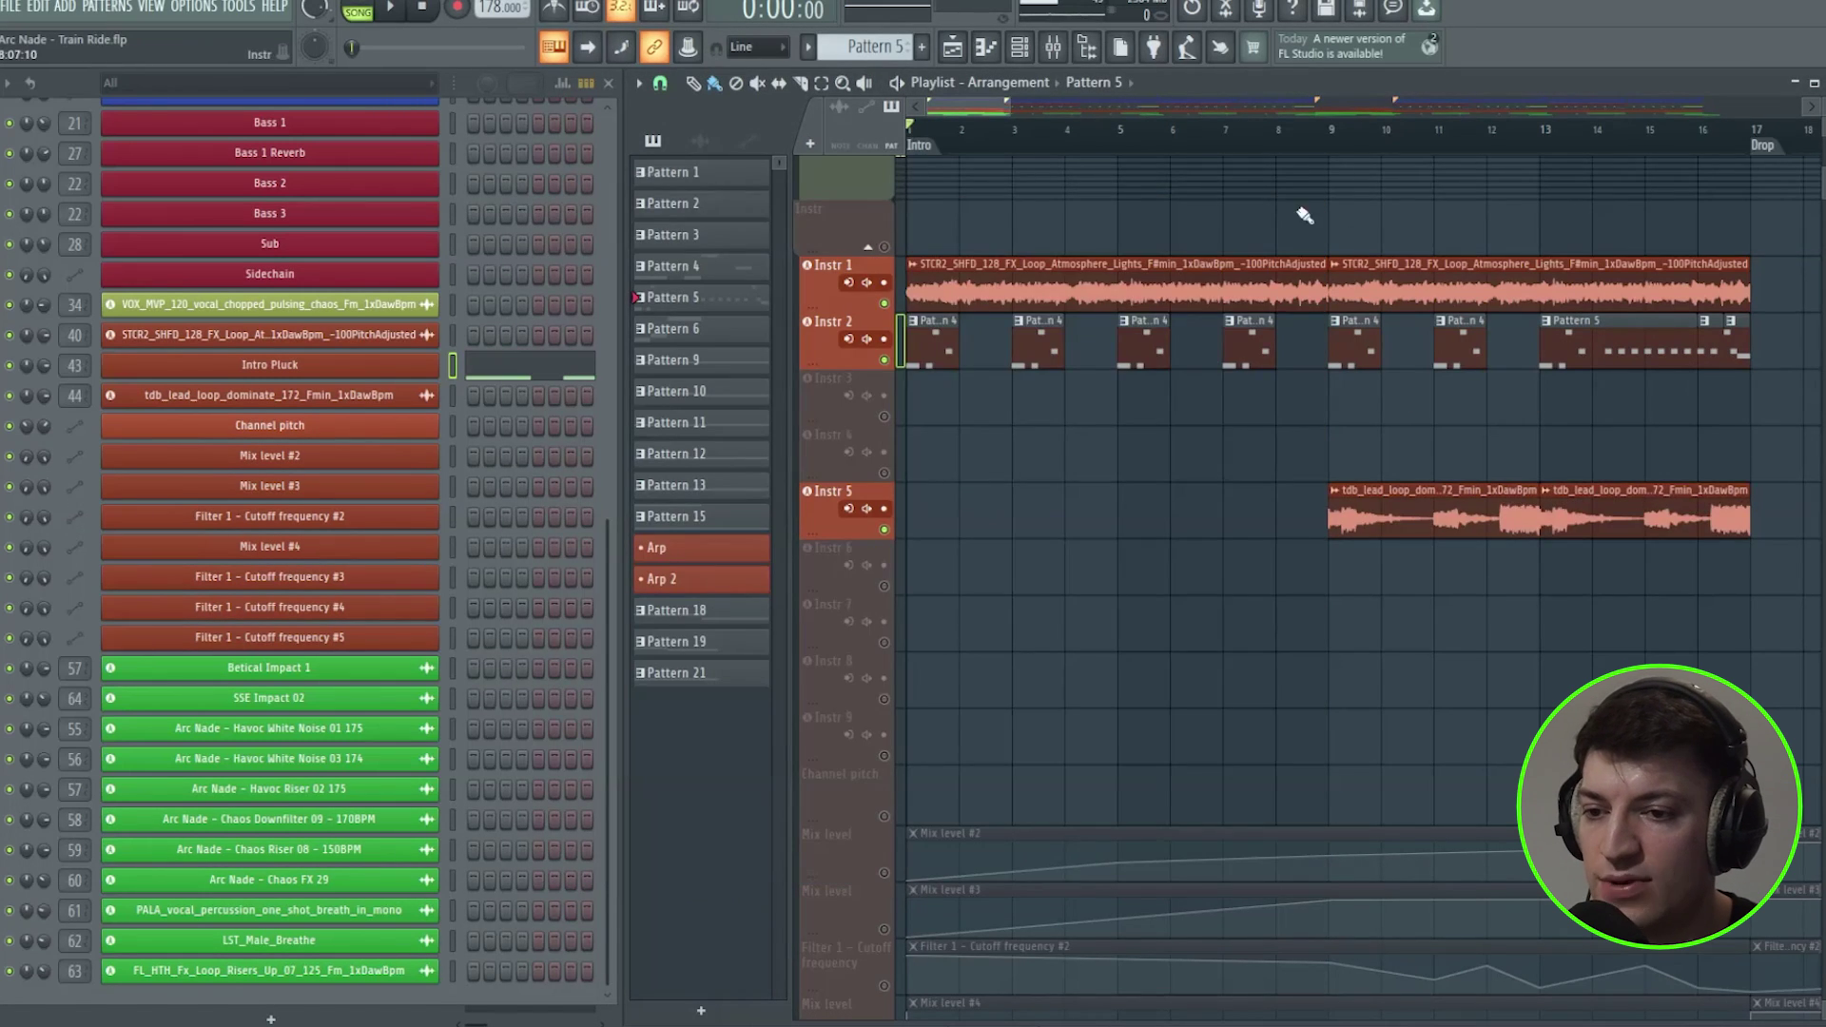
Audition the tdb lead loop on Instr 5 in solo from bar 9, then unsolo the track
{"action": "left_click", "coordinate": [1343, 147]}
{"action": "right_click", "coordinate": [884, 530]}
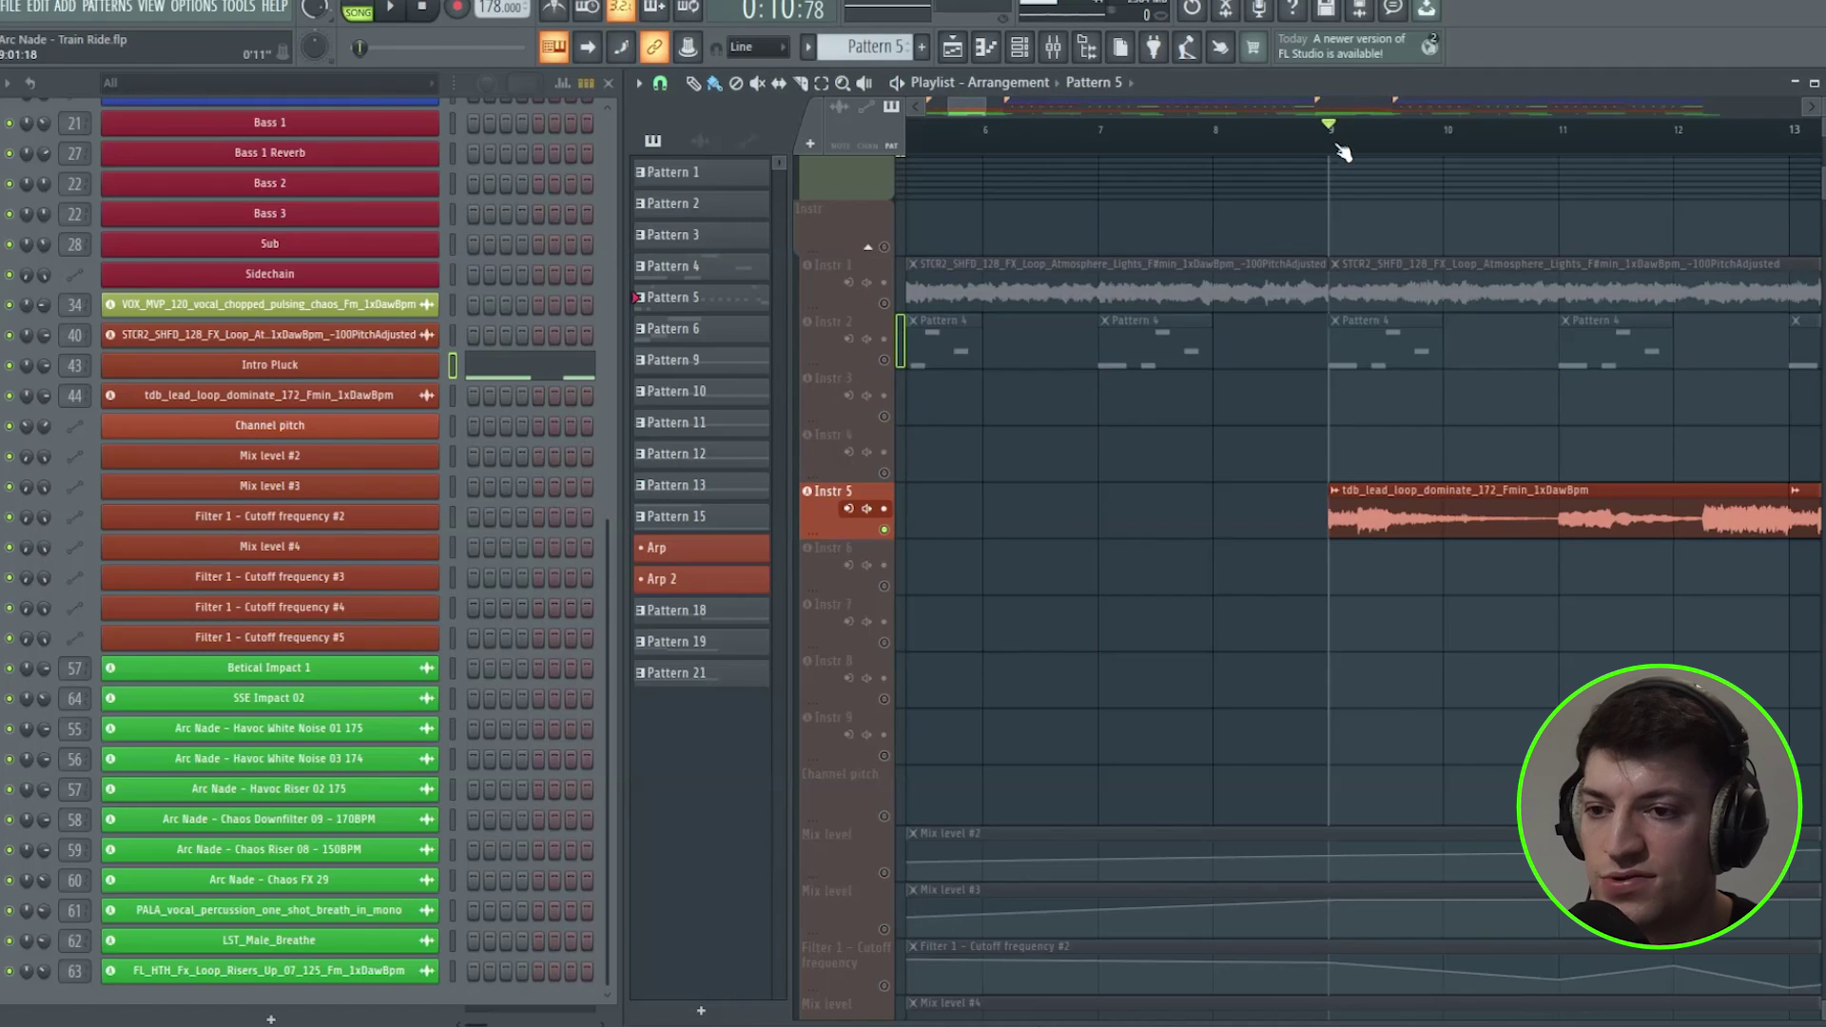
{"action": "key", "text": "space"}
{"action": "scroll", "coordinate": [1343, 149], "scroll_direction": "down", "scroll_amount": 3}
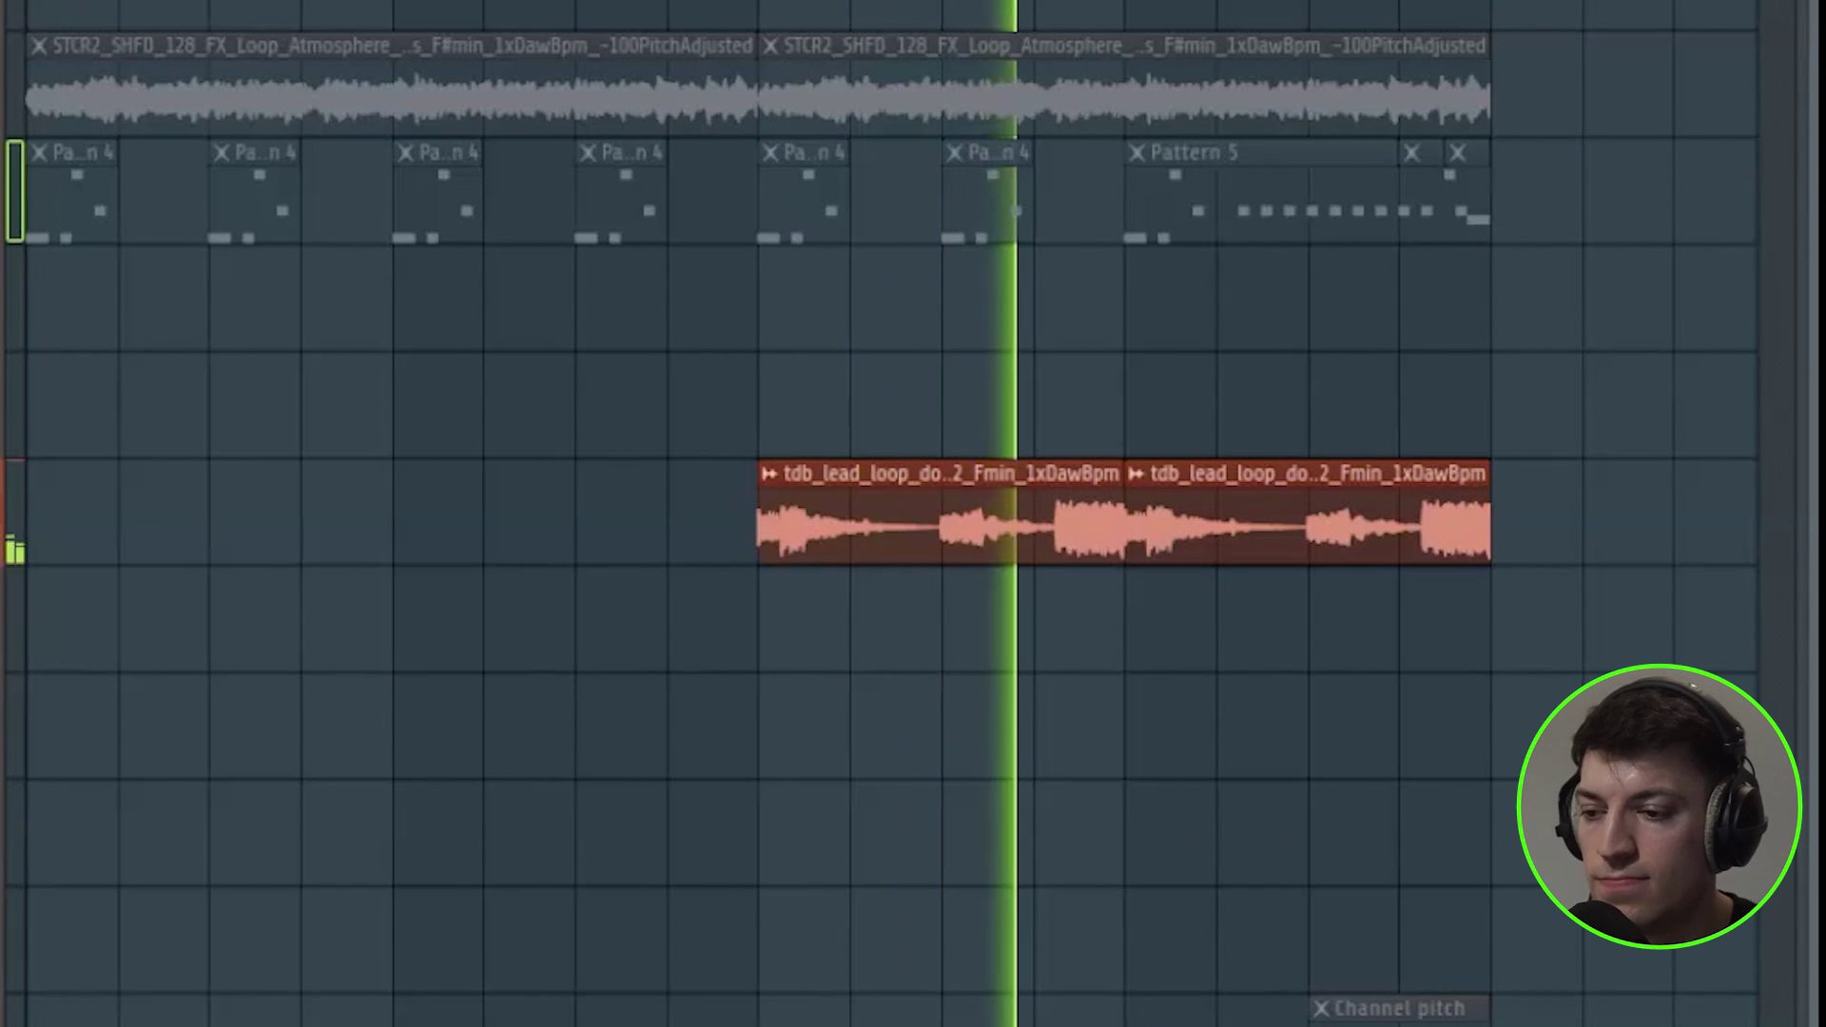
{"action": "key", "text": "space"}
{"action": "right_click", "coordinate": [9, 574]}
Review the Instr automation clips, select Mix level #2 in the intro, and inspect the Decimort2 slot on the Instr 4 mixer track
{"action": "scroll", "coordinate": [1053, 156], "scroll_direction": "down", "scroll_amount": 3}
{"action": "left_click", "coordinate": [422, 8]}
{"action": "scroll", "coordinate": [1079, 818], "scroll_direction": "down", "scroll_amount": 4}
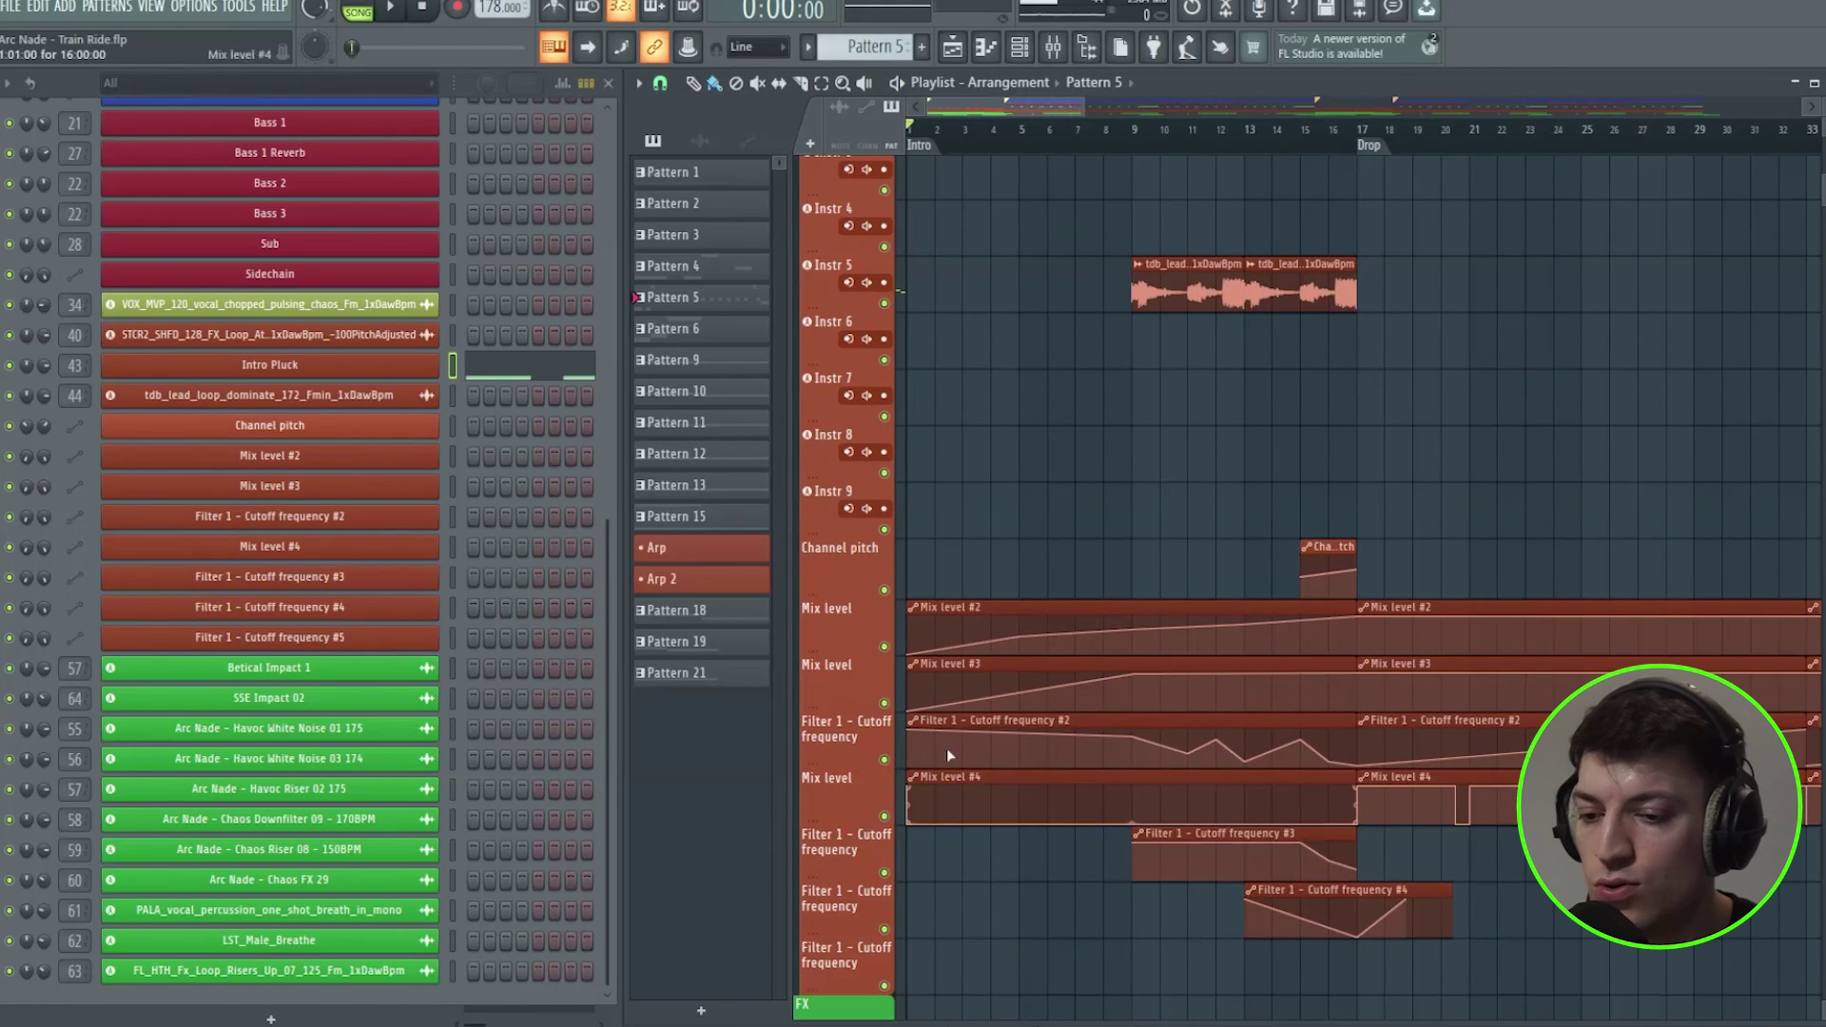
{"action": "scroll", "coordinate": [1044, 437], "scroll_direction": "up", "scroll_amount": 10}
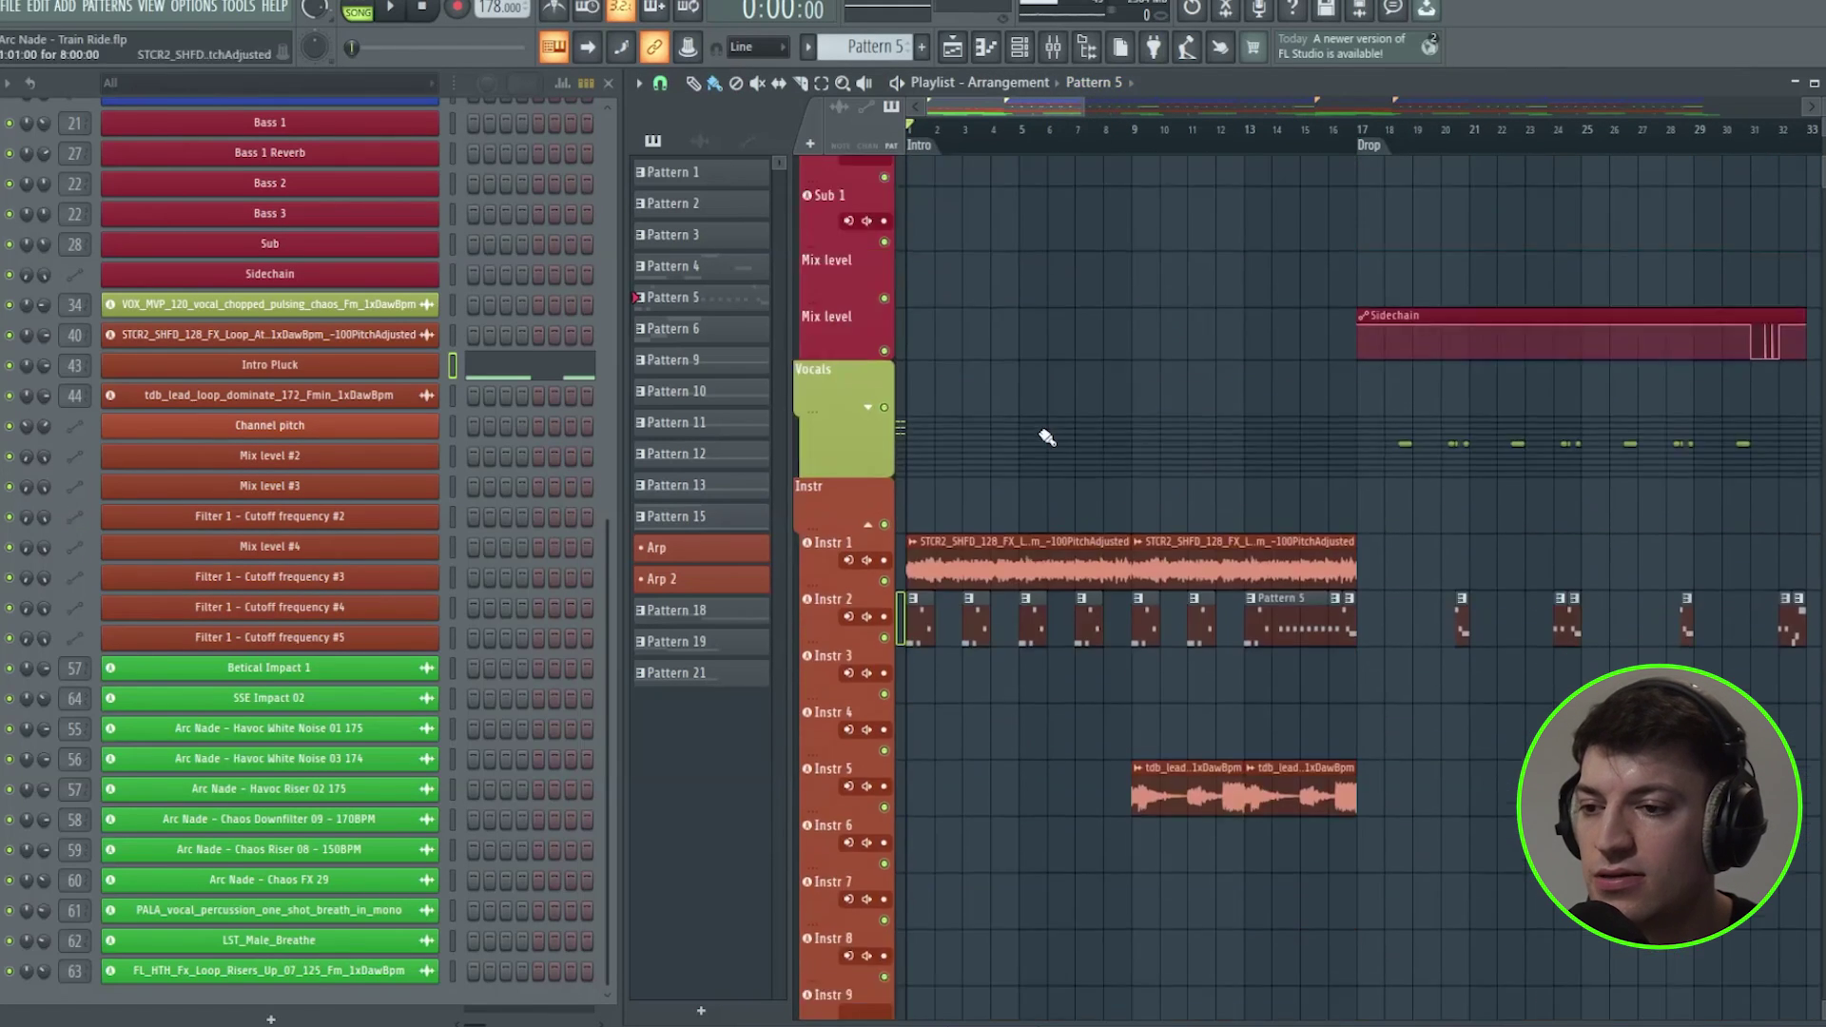
{"action": "scroll", "coordinate": [1084, 665], "scroll_direction": "down", "scroll_amount": 9}
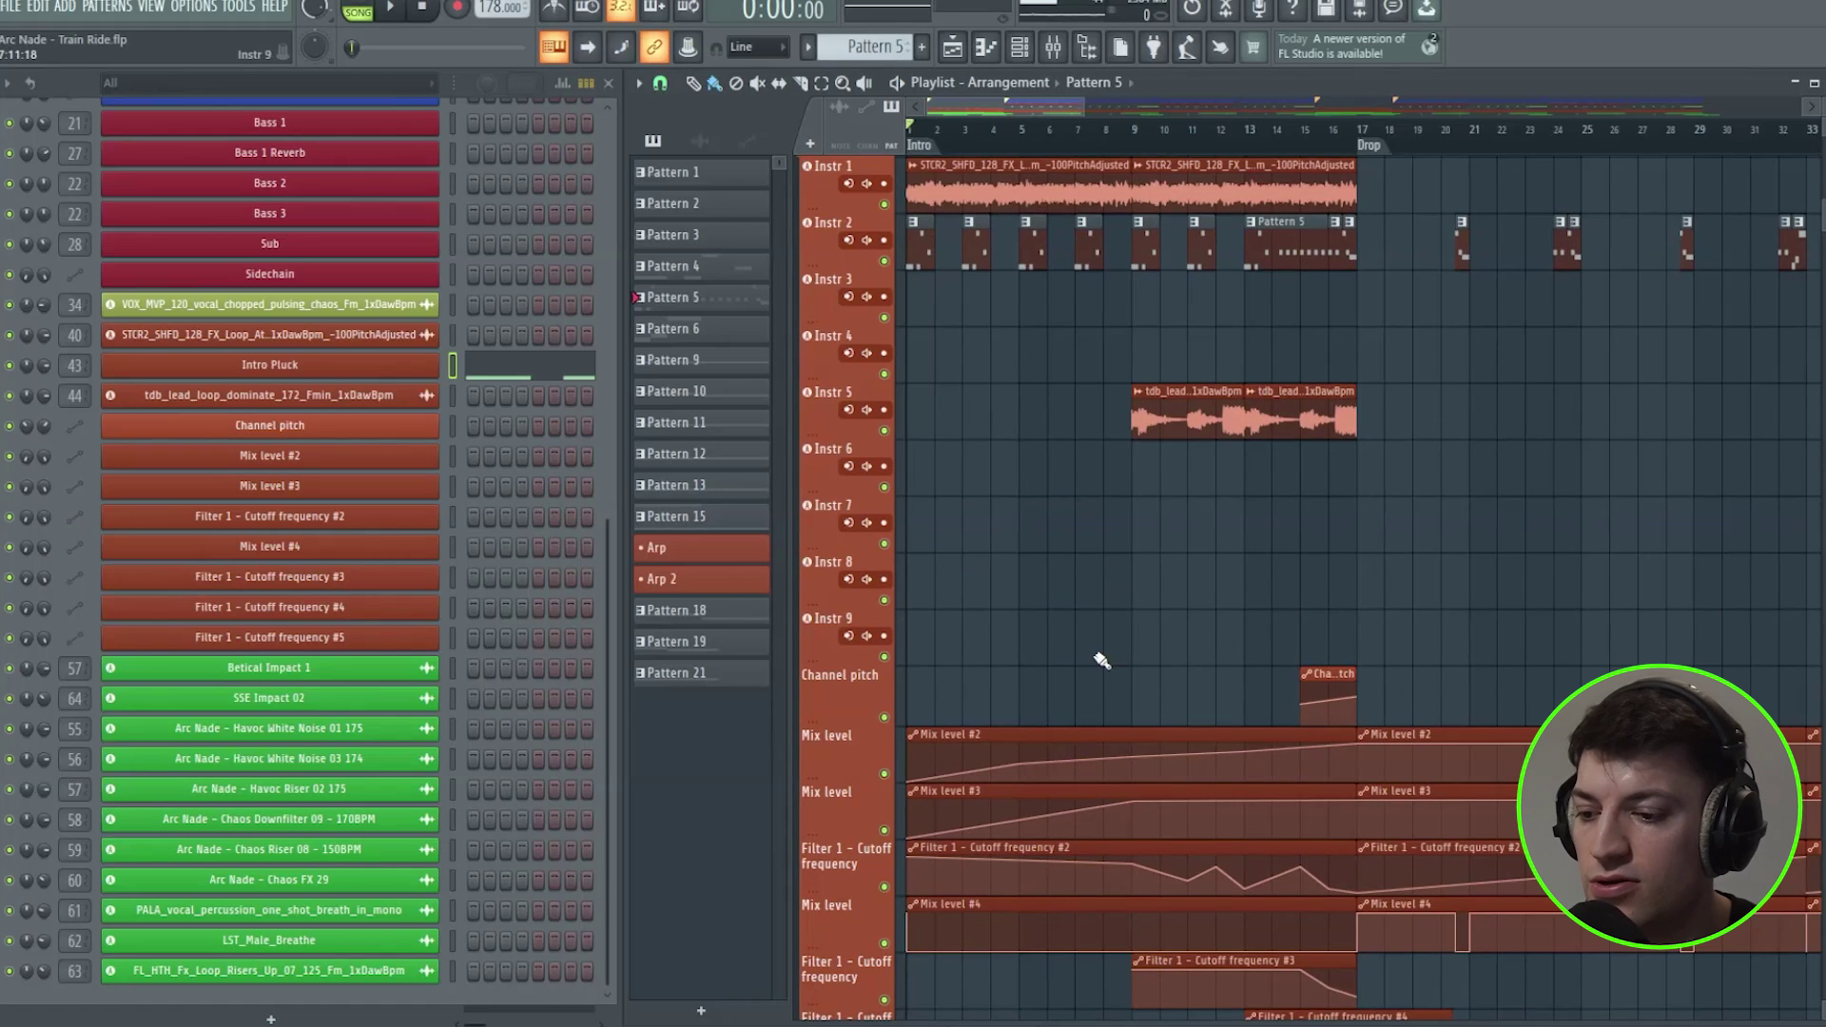
{"action": "scroll", "coordinate": [1101, 660], "scroll_direction": "down", "scroll_amount": 2}
{"action": "left_click", "coordinate": [1044, 624]}
{"action": "left_click", "coordinate": [1056, 57]}
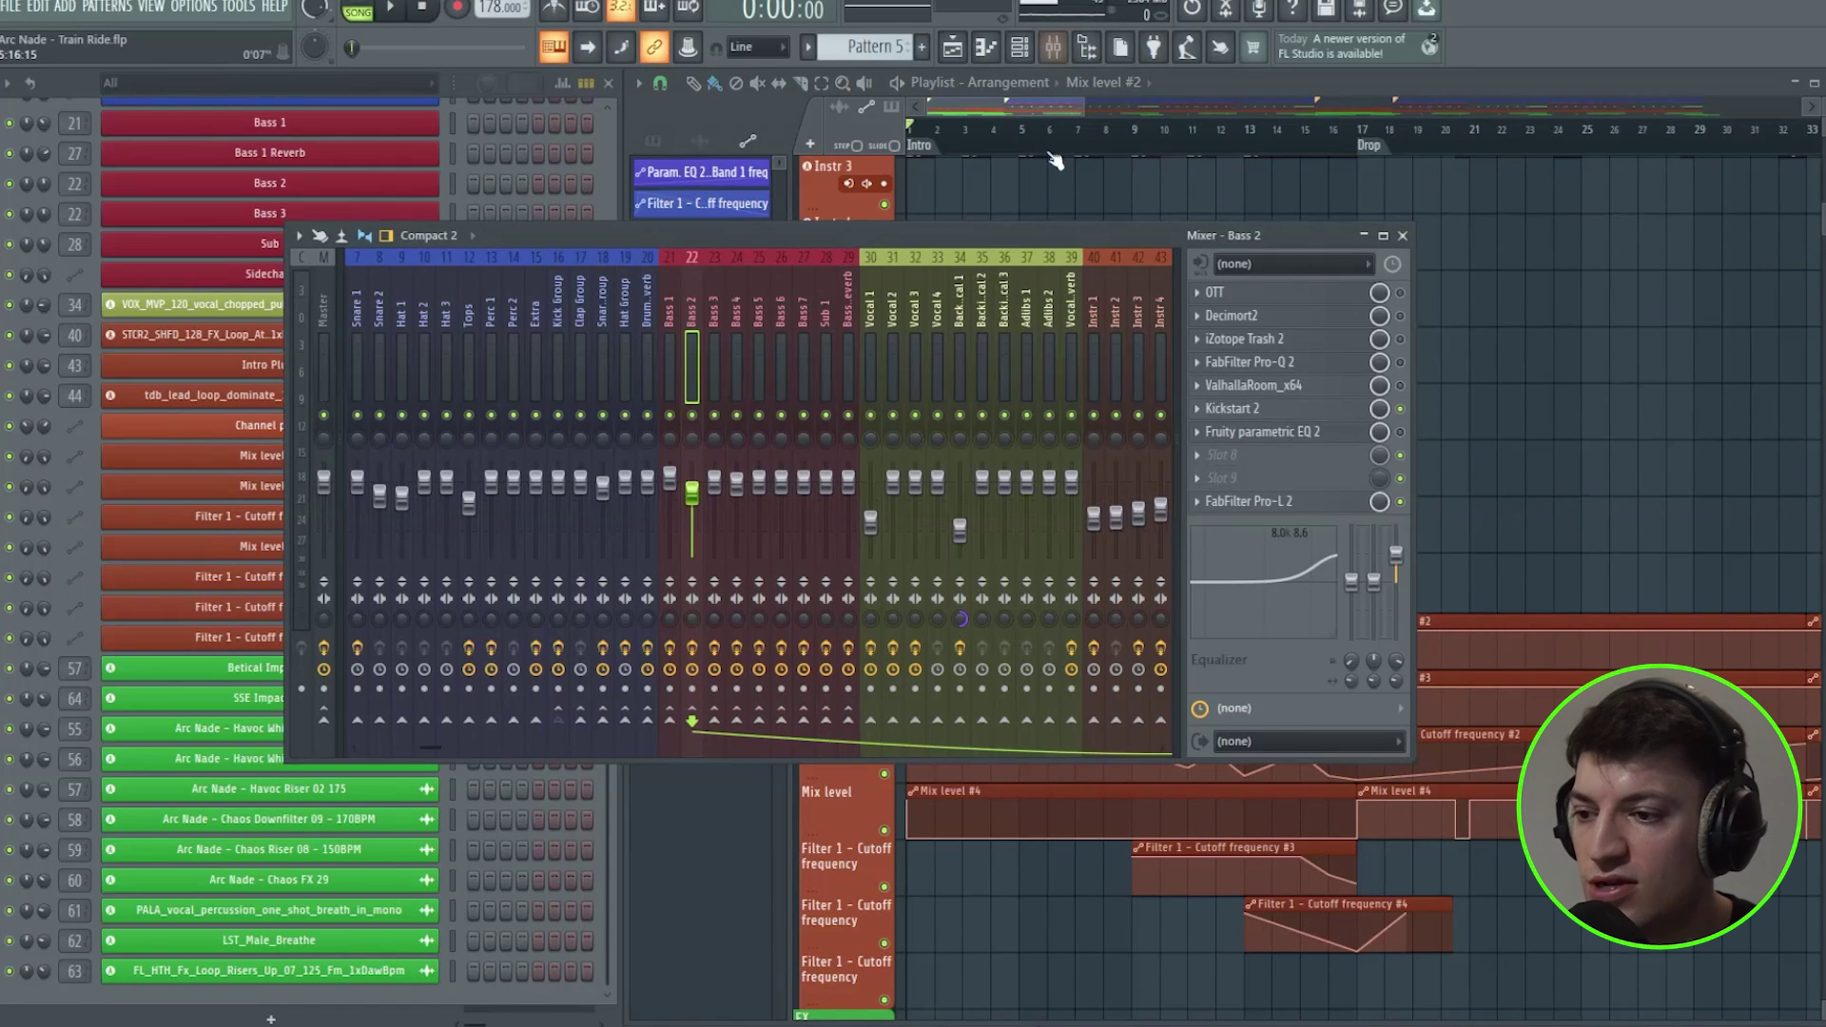
{"action": "scroll", "coordinate": [1034, 346], "scroll_direction": "down", "scroll_amount": 8}
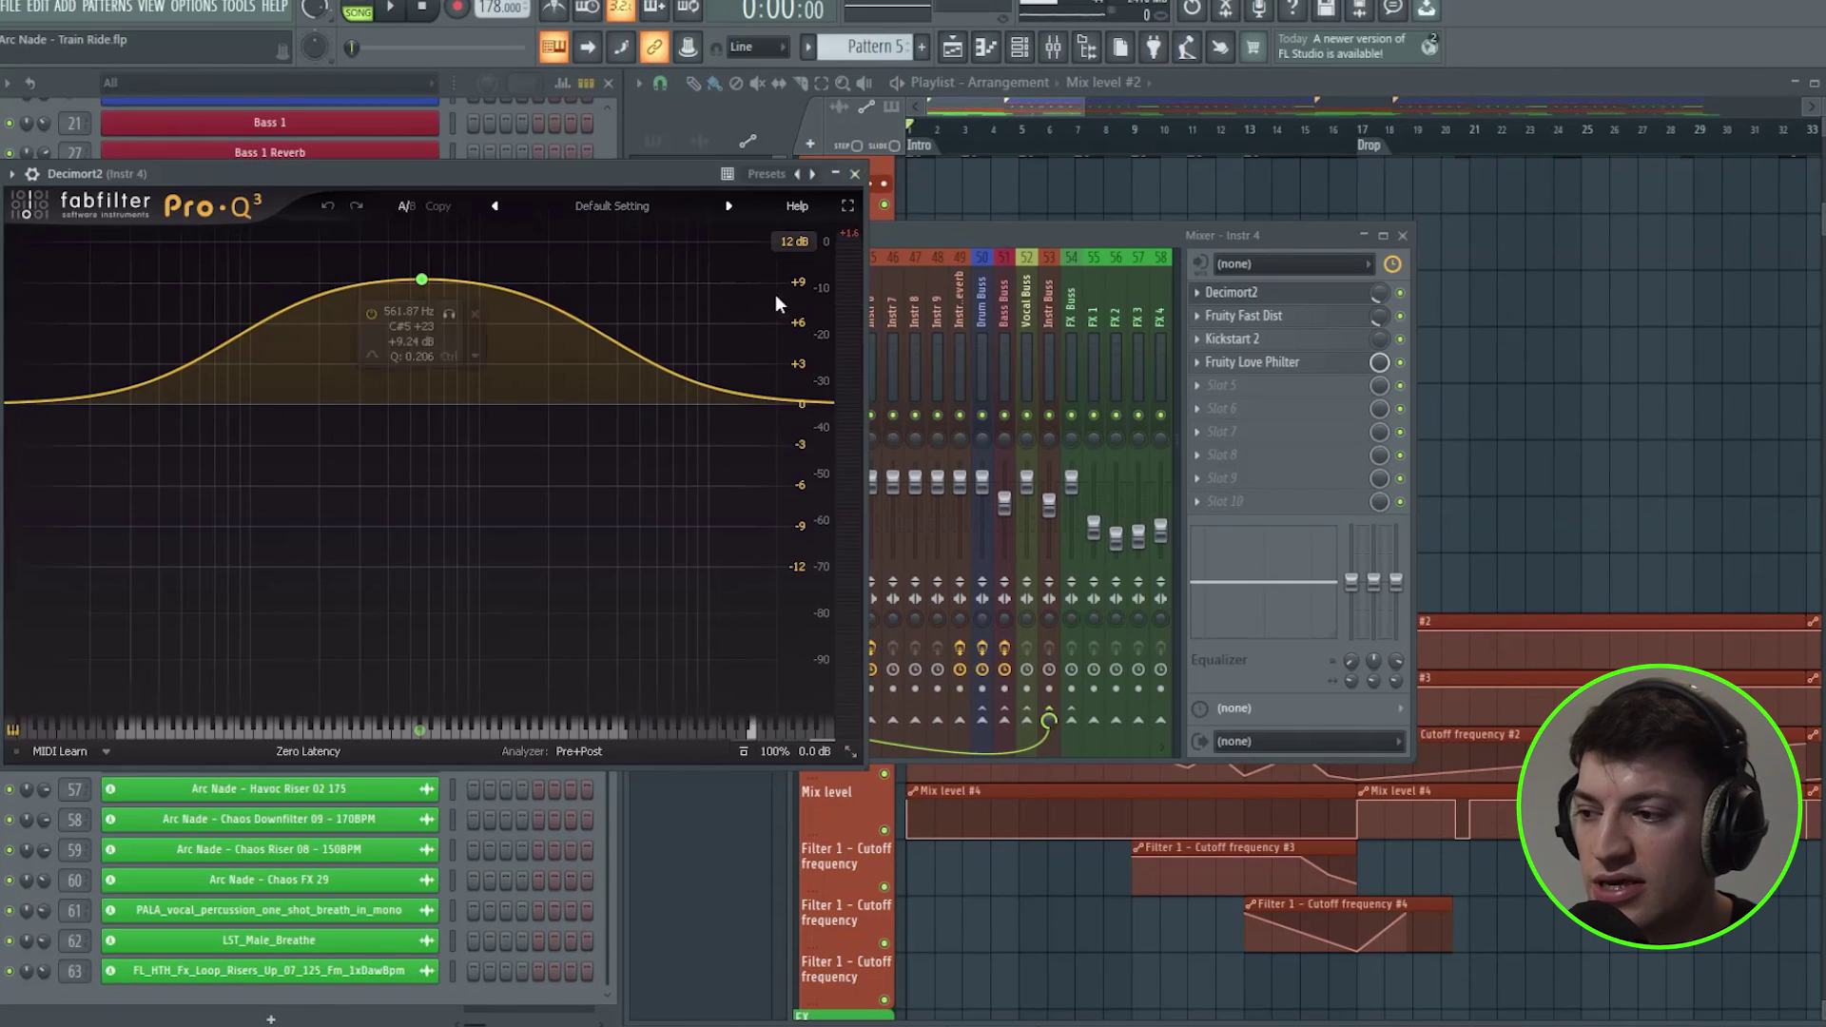
{"action": "left_click", "coordinate": [856, 175]}
Inspect the Fruity Fast Dist and Fruity Love Philter effects on the Instr 4 mixer track
{"action": "left_click", "coordinate": [1255, 316]}
{"action": "left_click", "coordinate": [1256, 316]}
{"action": "left_click", "coordinate": [1280, 374]}
{"action": "left_click", "coordinate": [1279, 374]}
{"action": "left_click", "coordinate": [795, 369]}
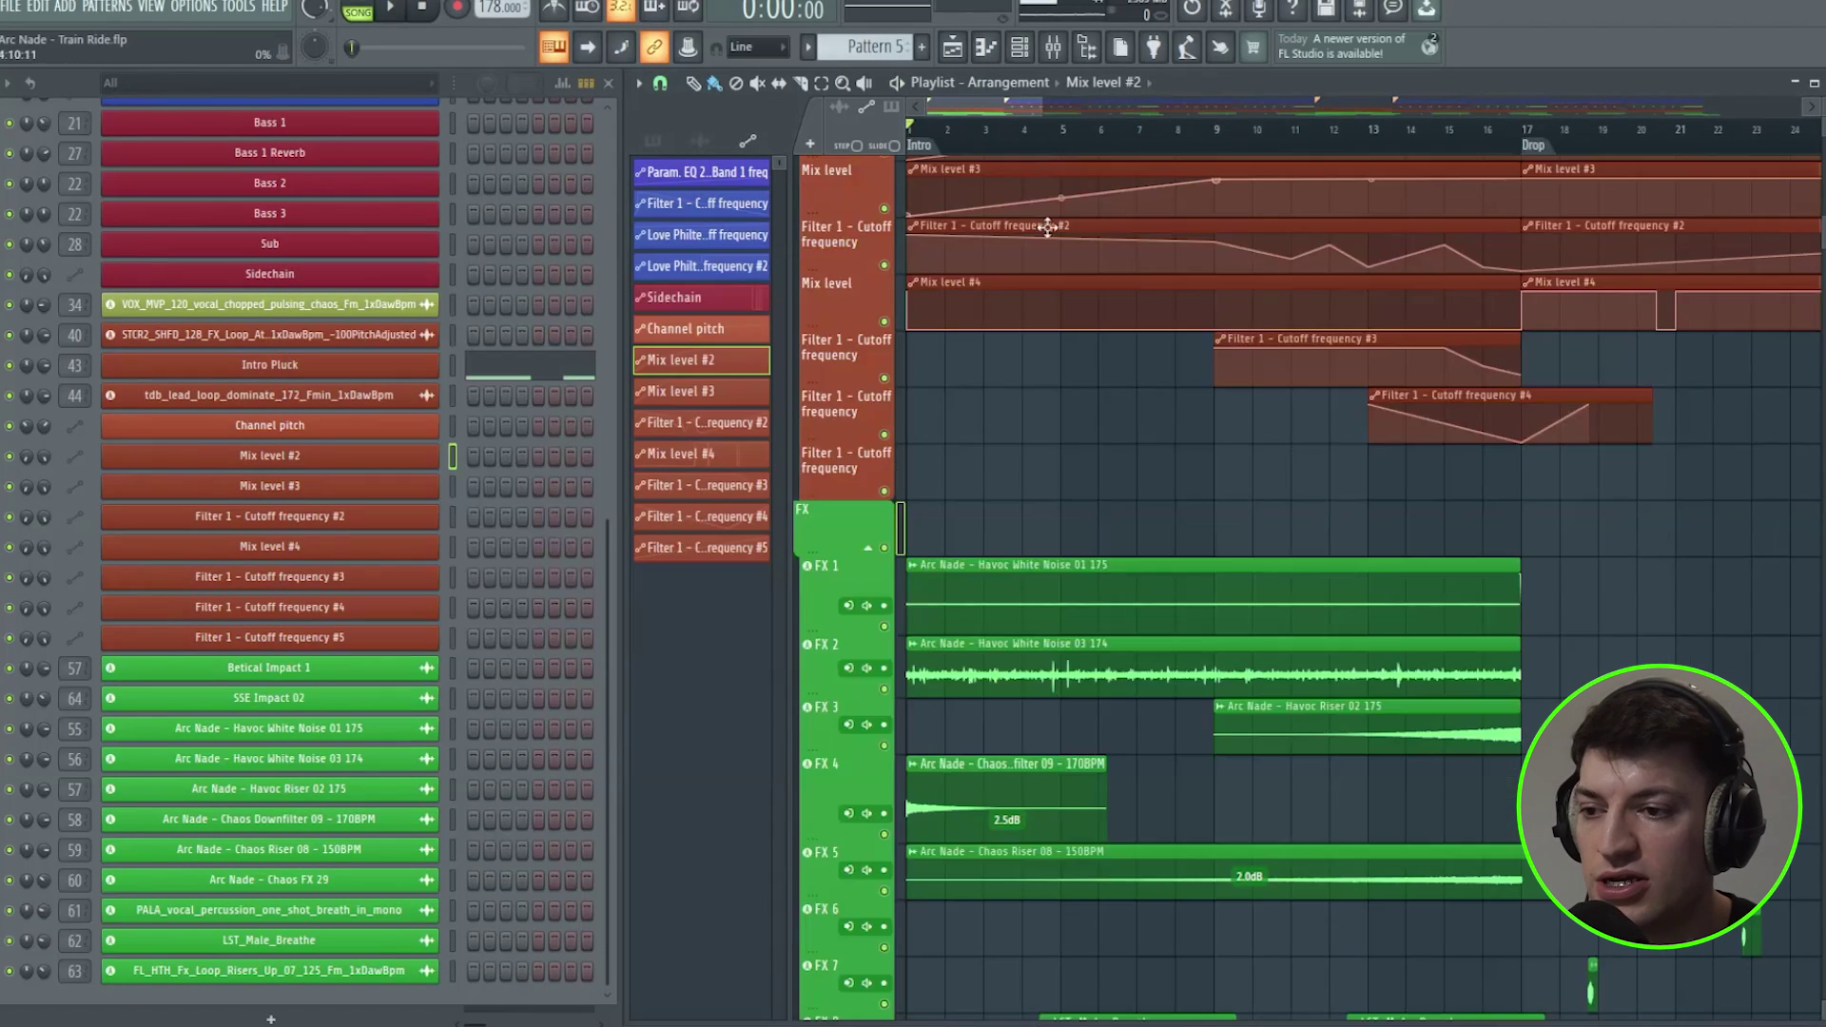
Audition the intro's volume and filter automation by jumping playback to about bars 8, 11, 12 and 15
{"action": "scroll", "coordinate": [1069, 428], "scroll_direction": "up", "scroll_amount": 4}
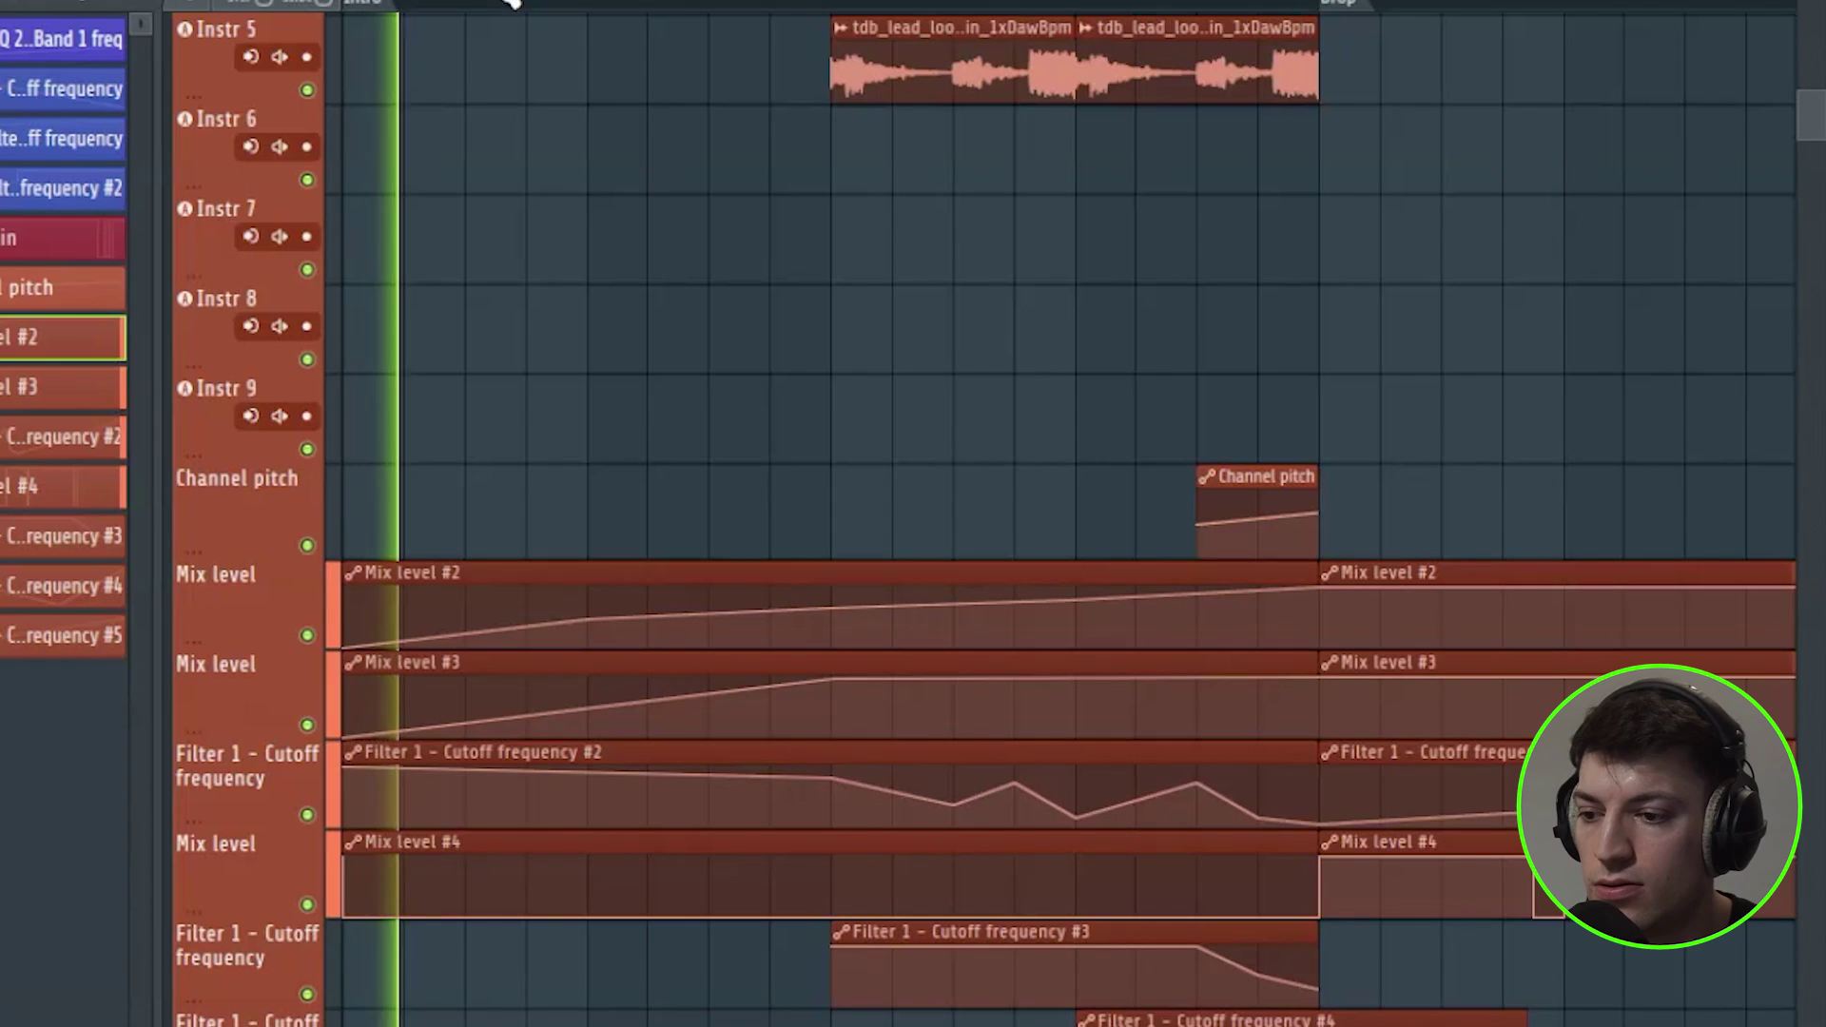
{"action": "left_click", "coordinate": [761, 4]}
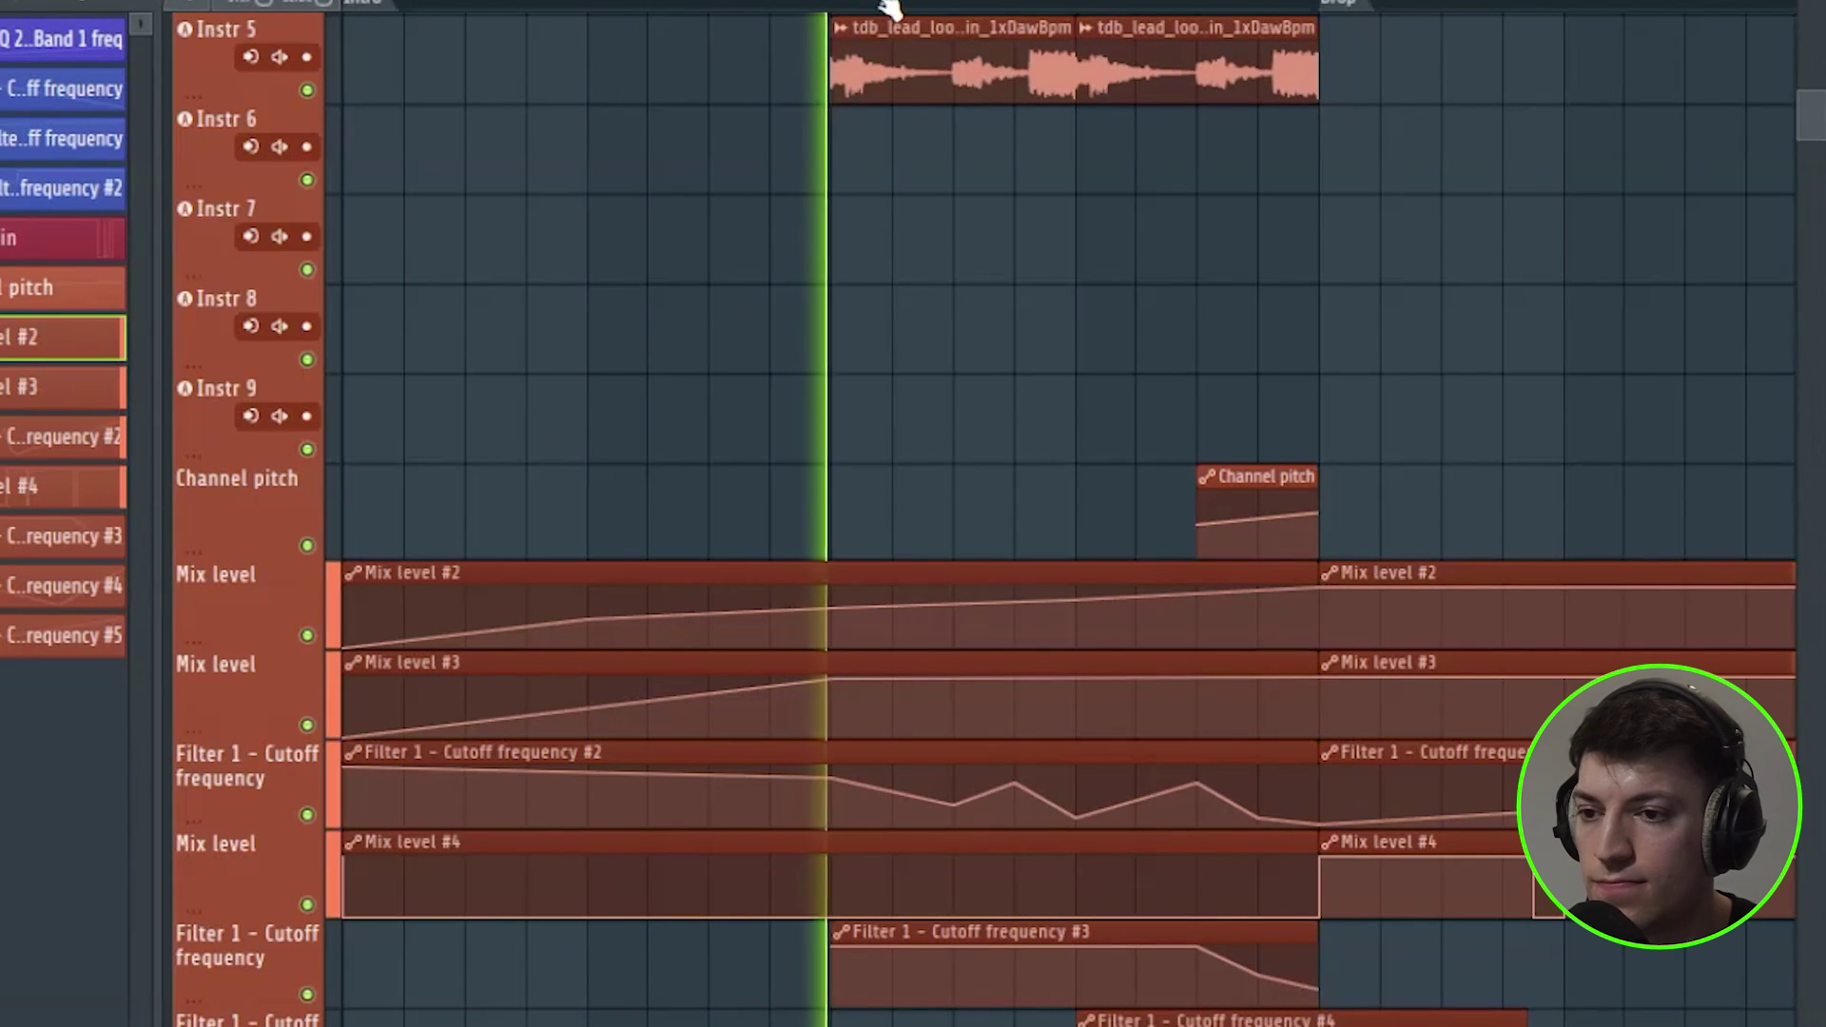
{"action": "left_click", "coordinate": [951, 6]}
{"action": "left_click", "coordinate": [1018, 6]}
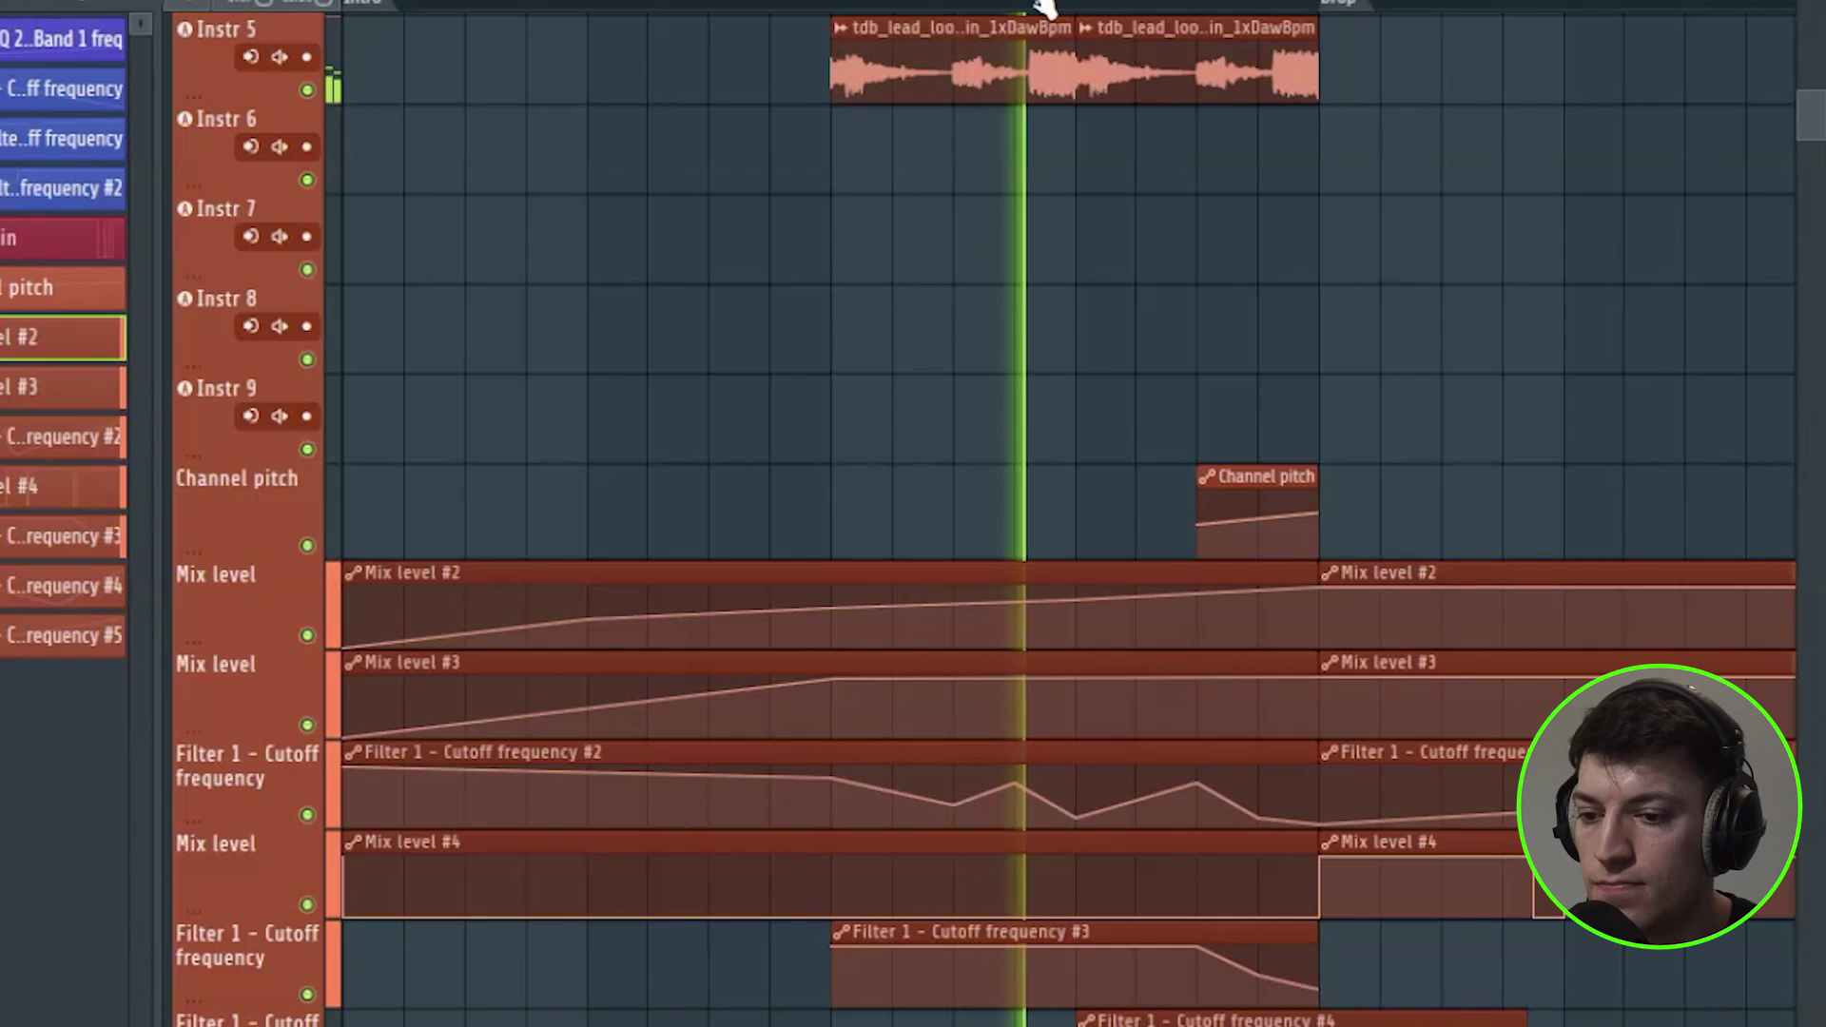
{"action": "left_click", "coordinate": [1191, 5]}
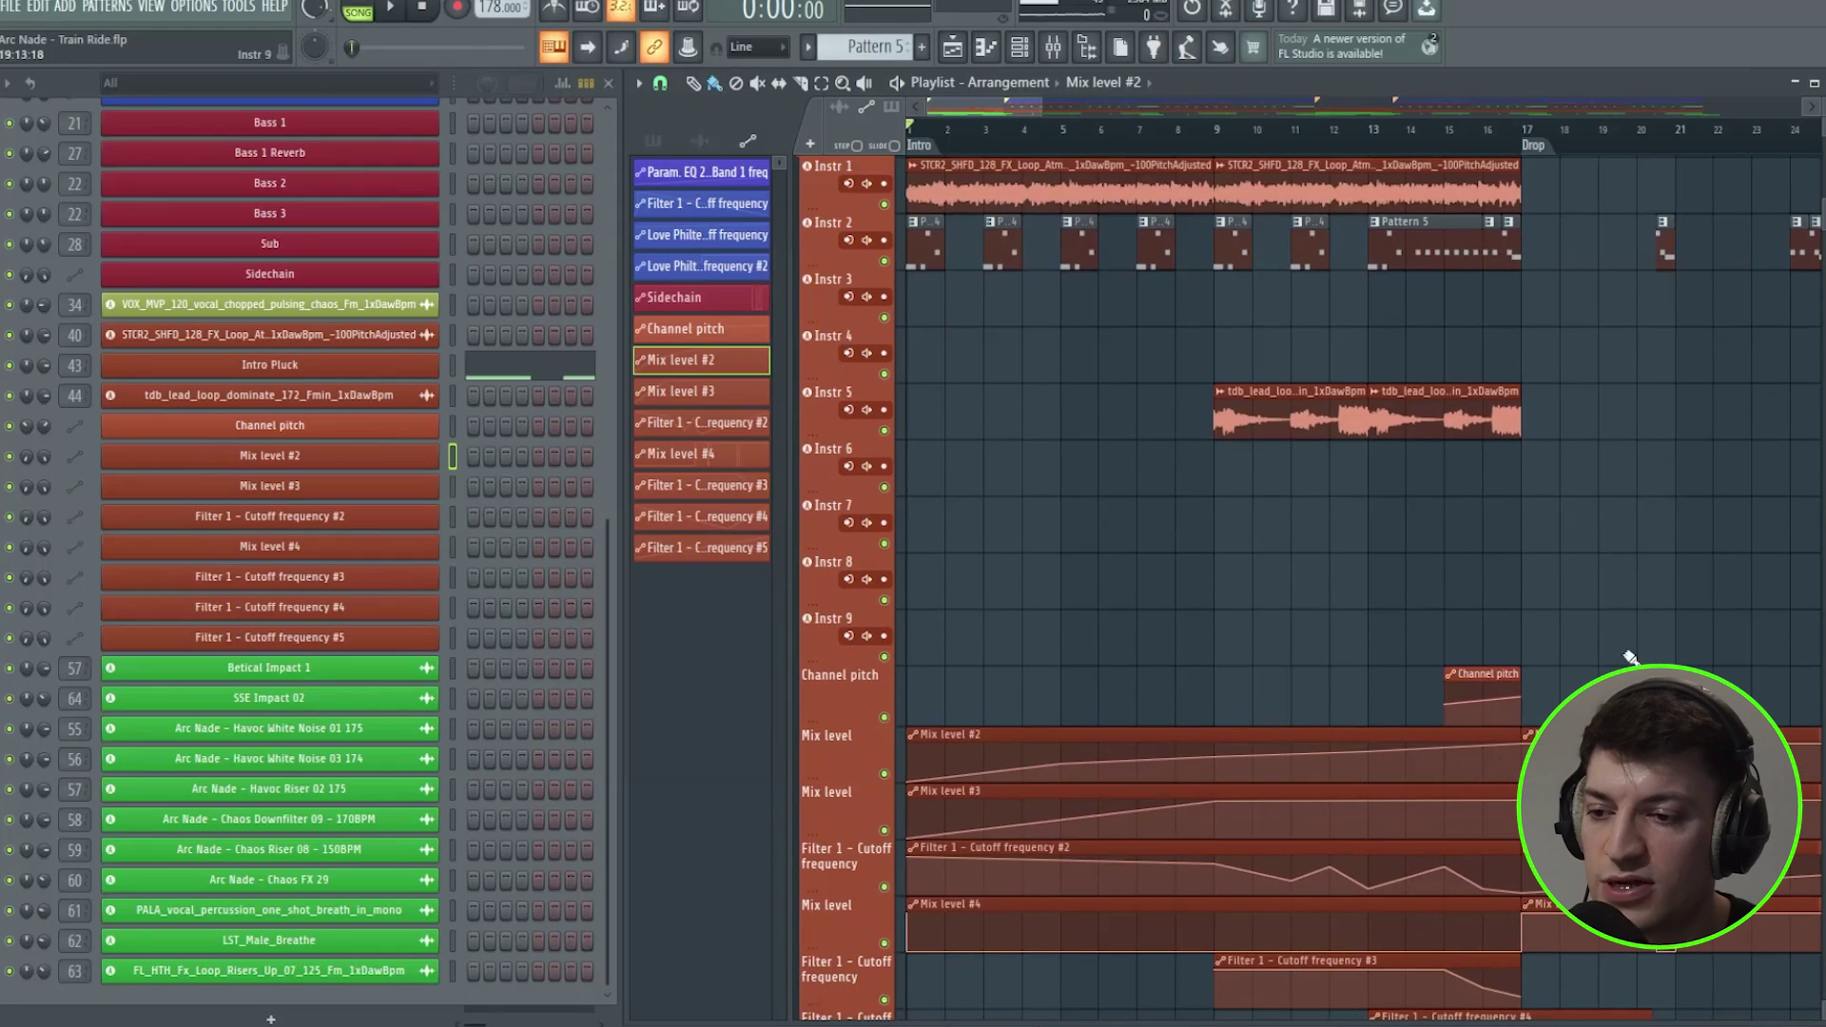
Play the Hat 1 clips from the start of the intro
{"action": "scroll", "coordinate": [1320, 483], "scroll_direction": "up", "scroll_amount": 3}
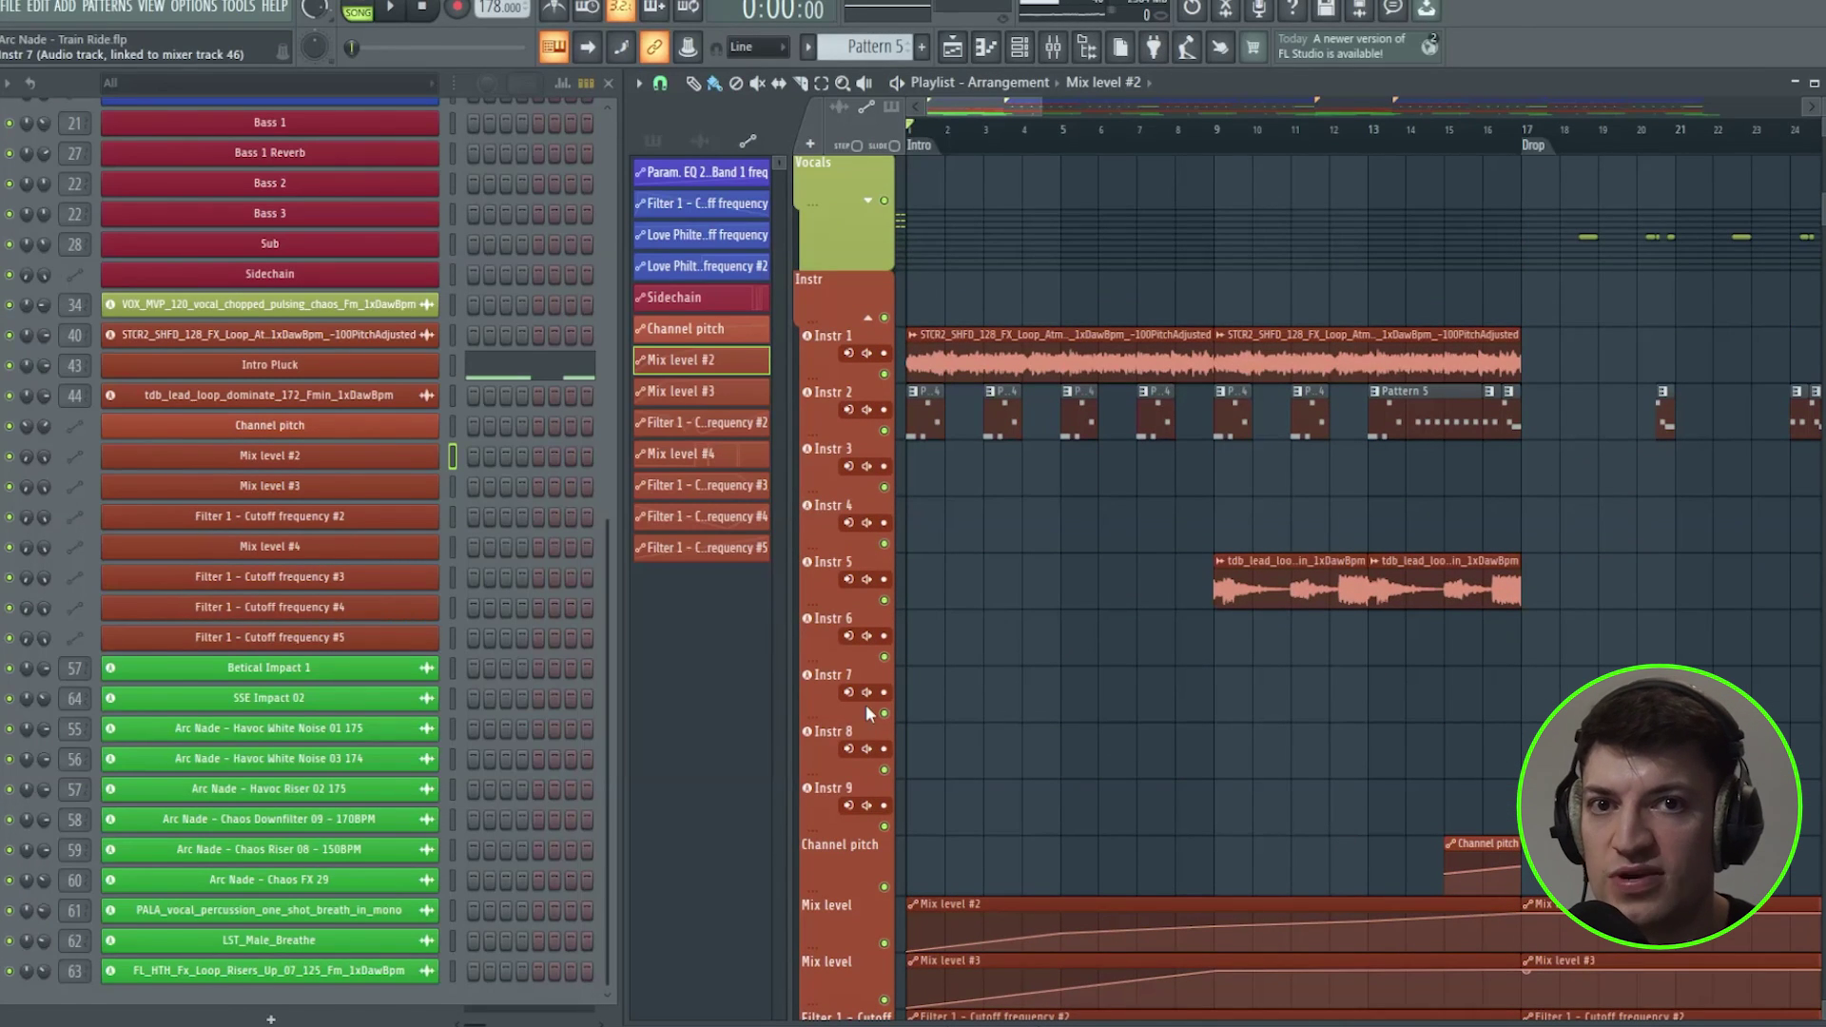
{"action": "scroll", "coordinate": [866, 705], "scroll_direction": "up", "scroll_amount": 10}
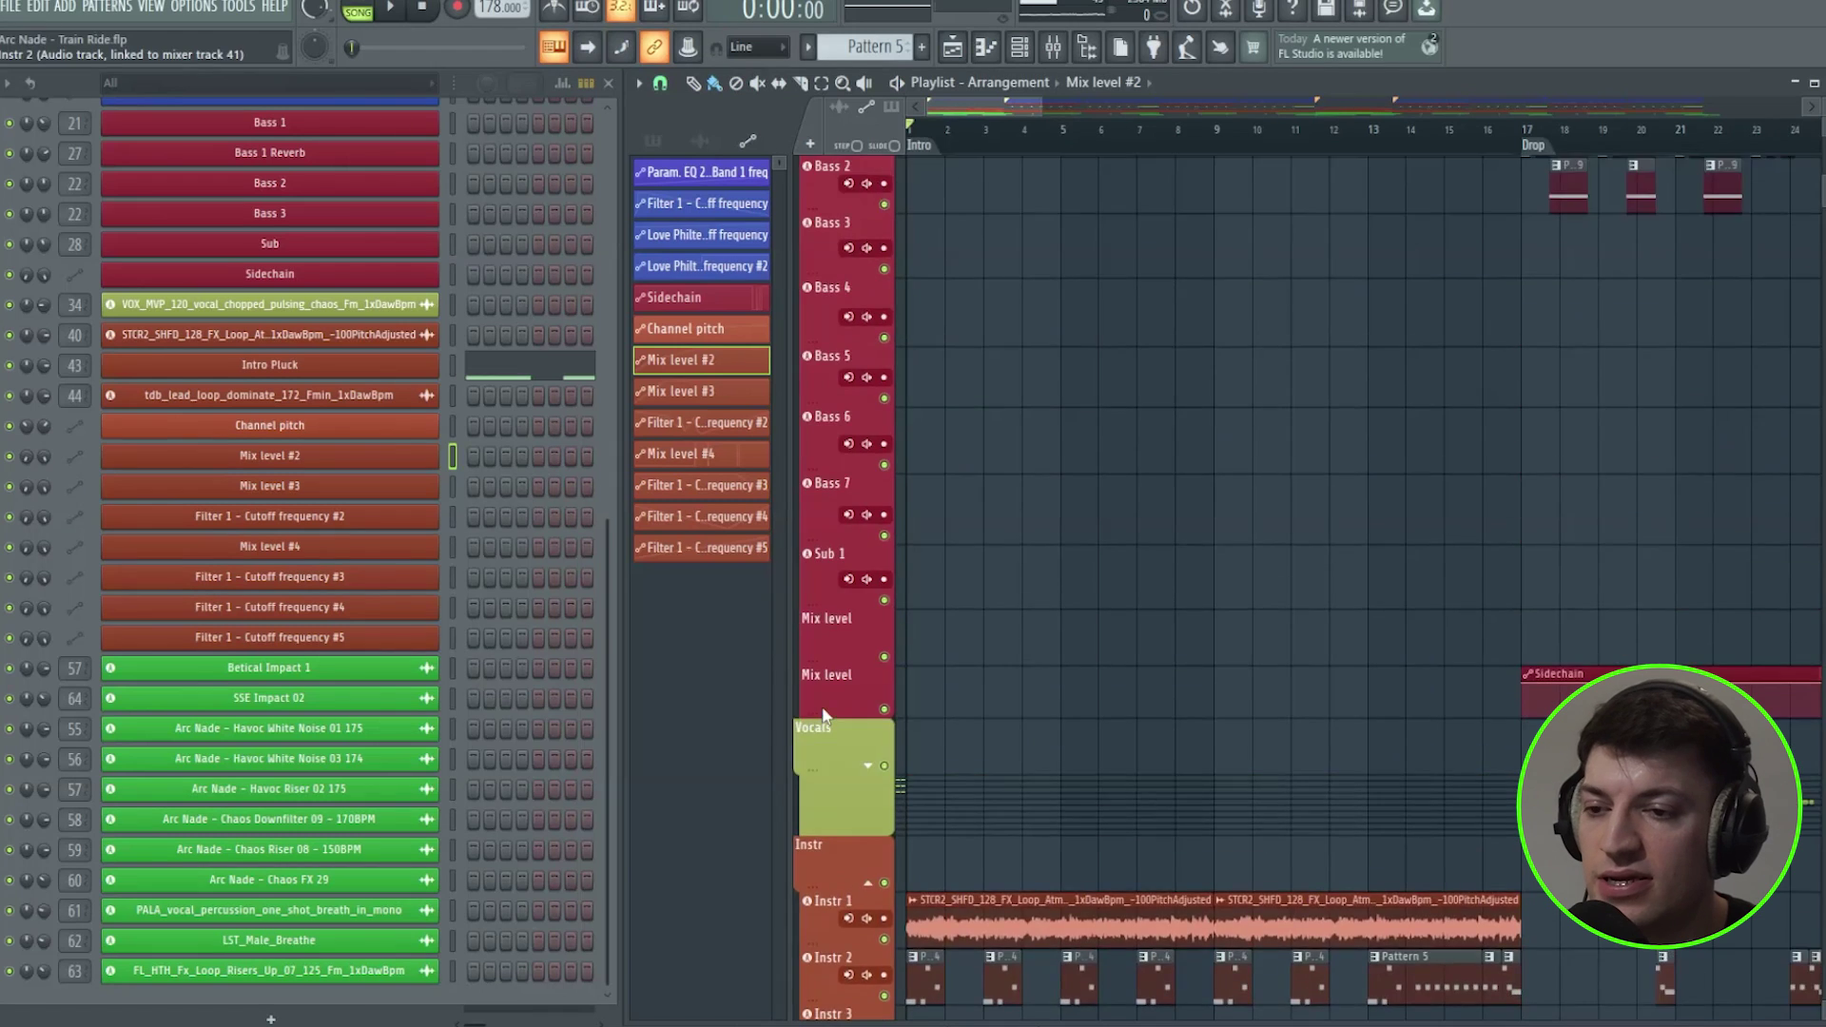
{"action": "left_click", "coordinate": [884, 540]}
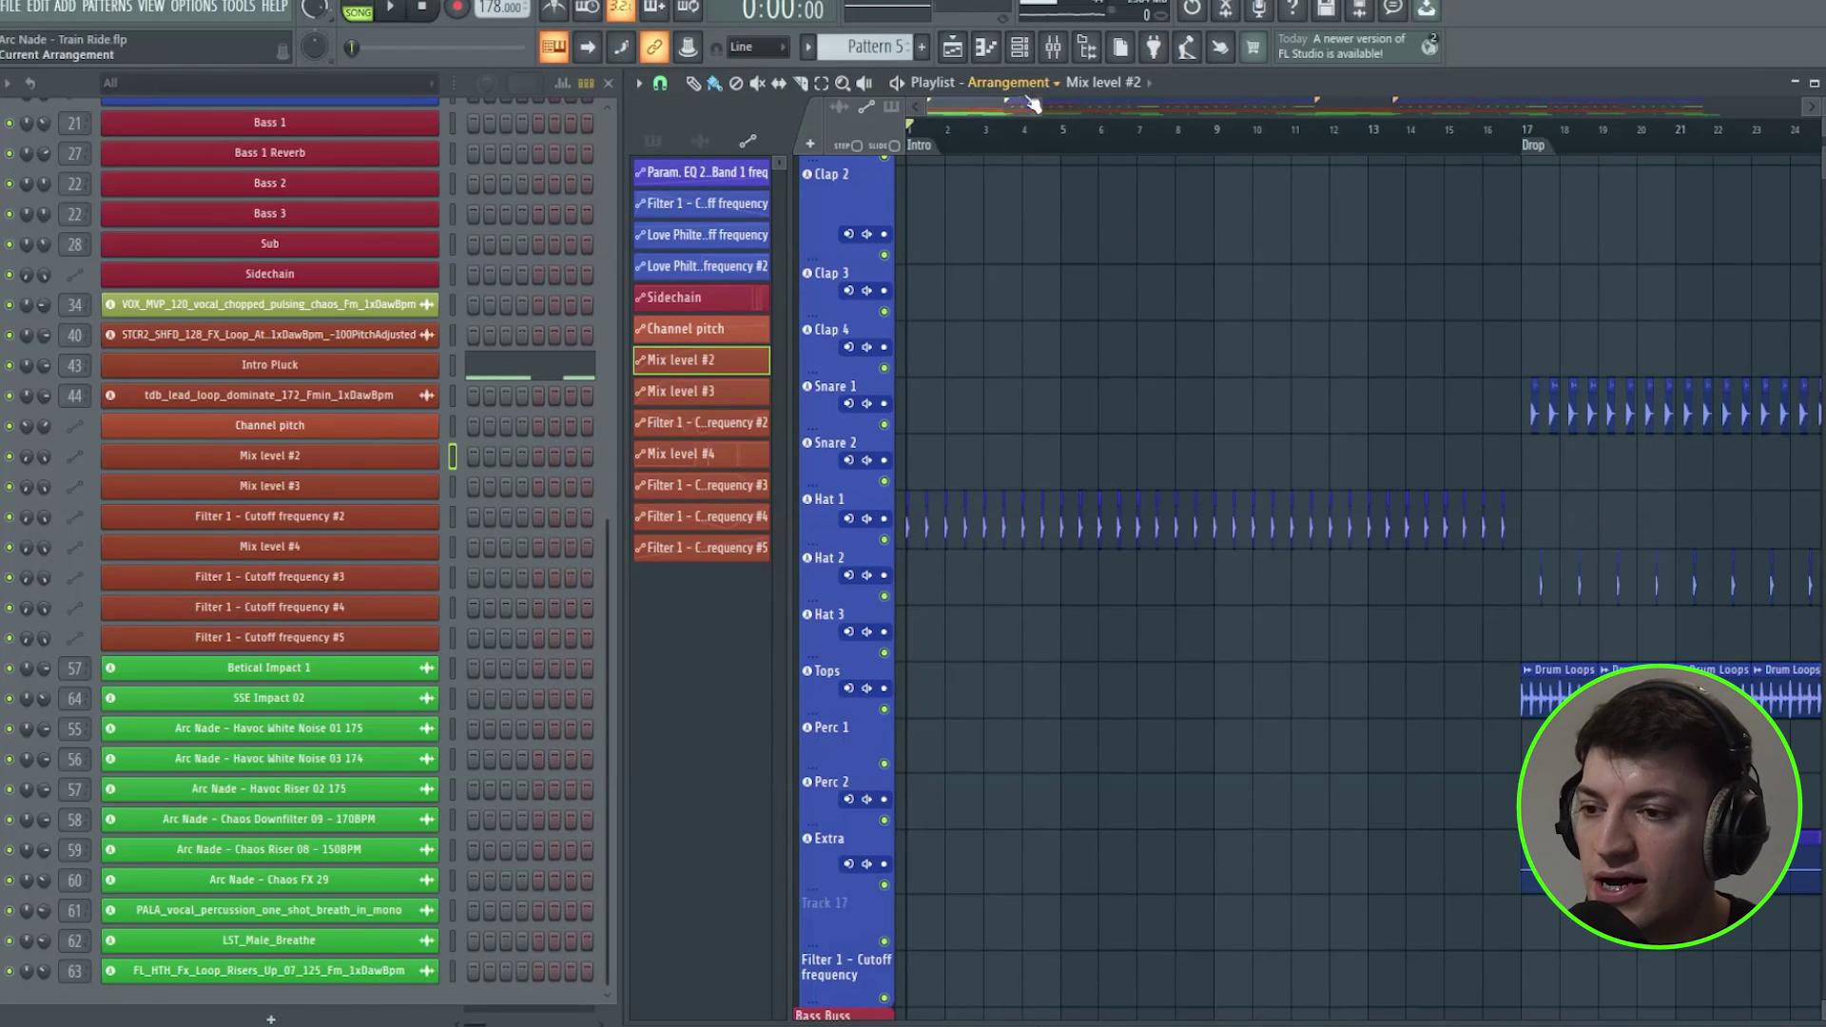
{"action": "scroll", "coordinate": [1034, 105], "scroll_direction": "up", "scroll_amount": 5}
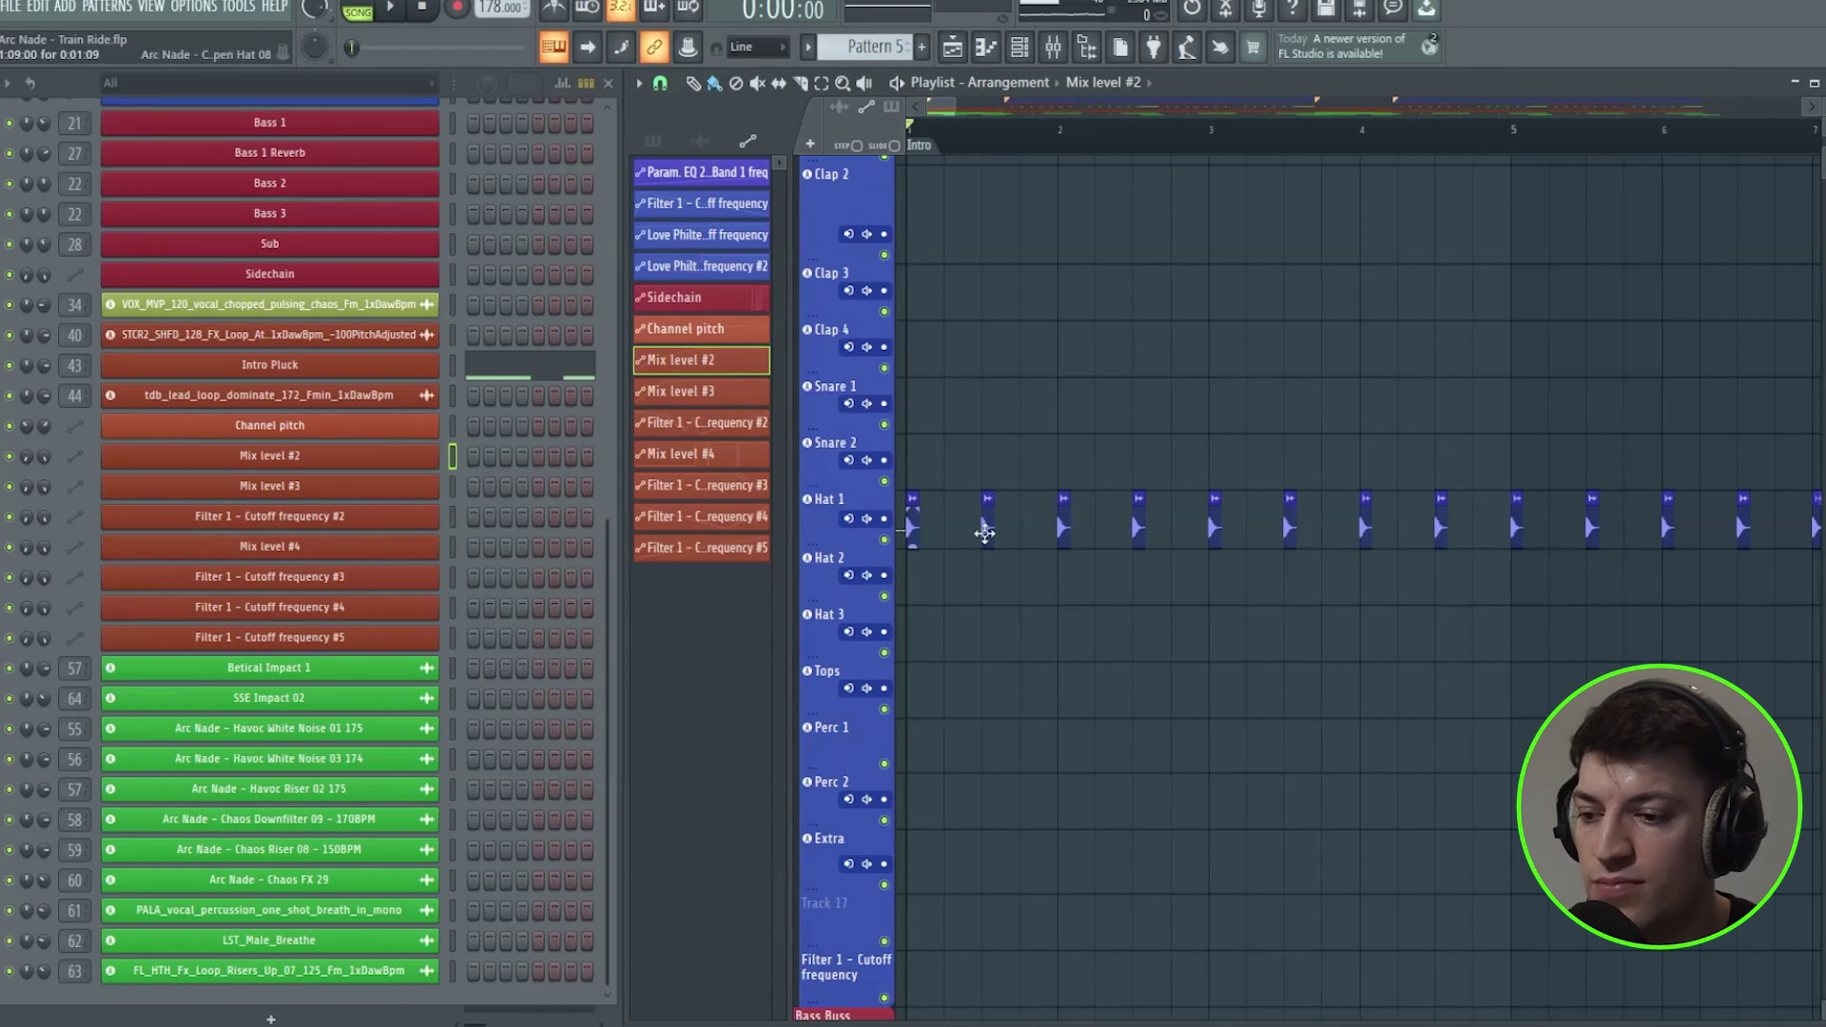
{"action": "key", "text": "space"}
{"action": "scroll", "coordinate": [997, 160], "scroll_direction": "down", "scroll_amount": 1}
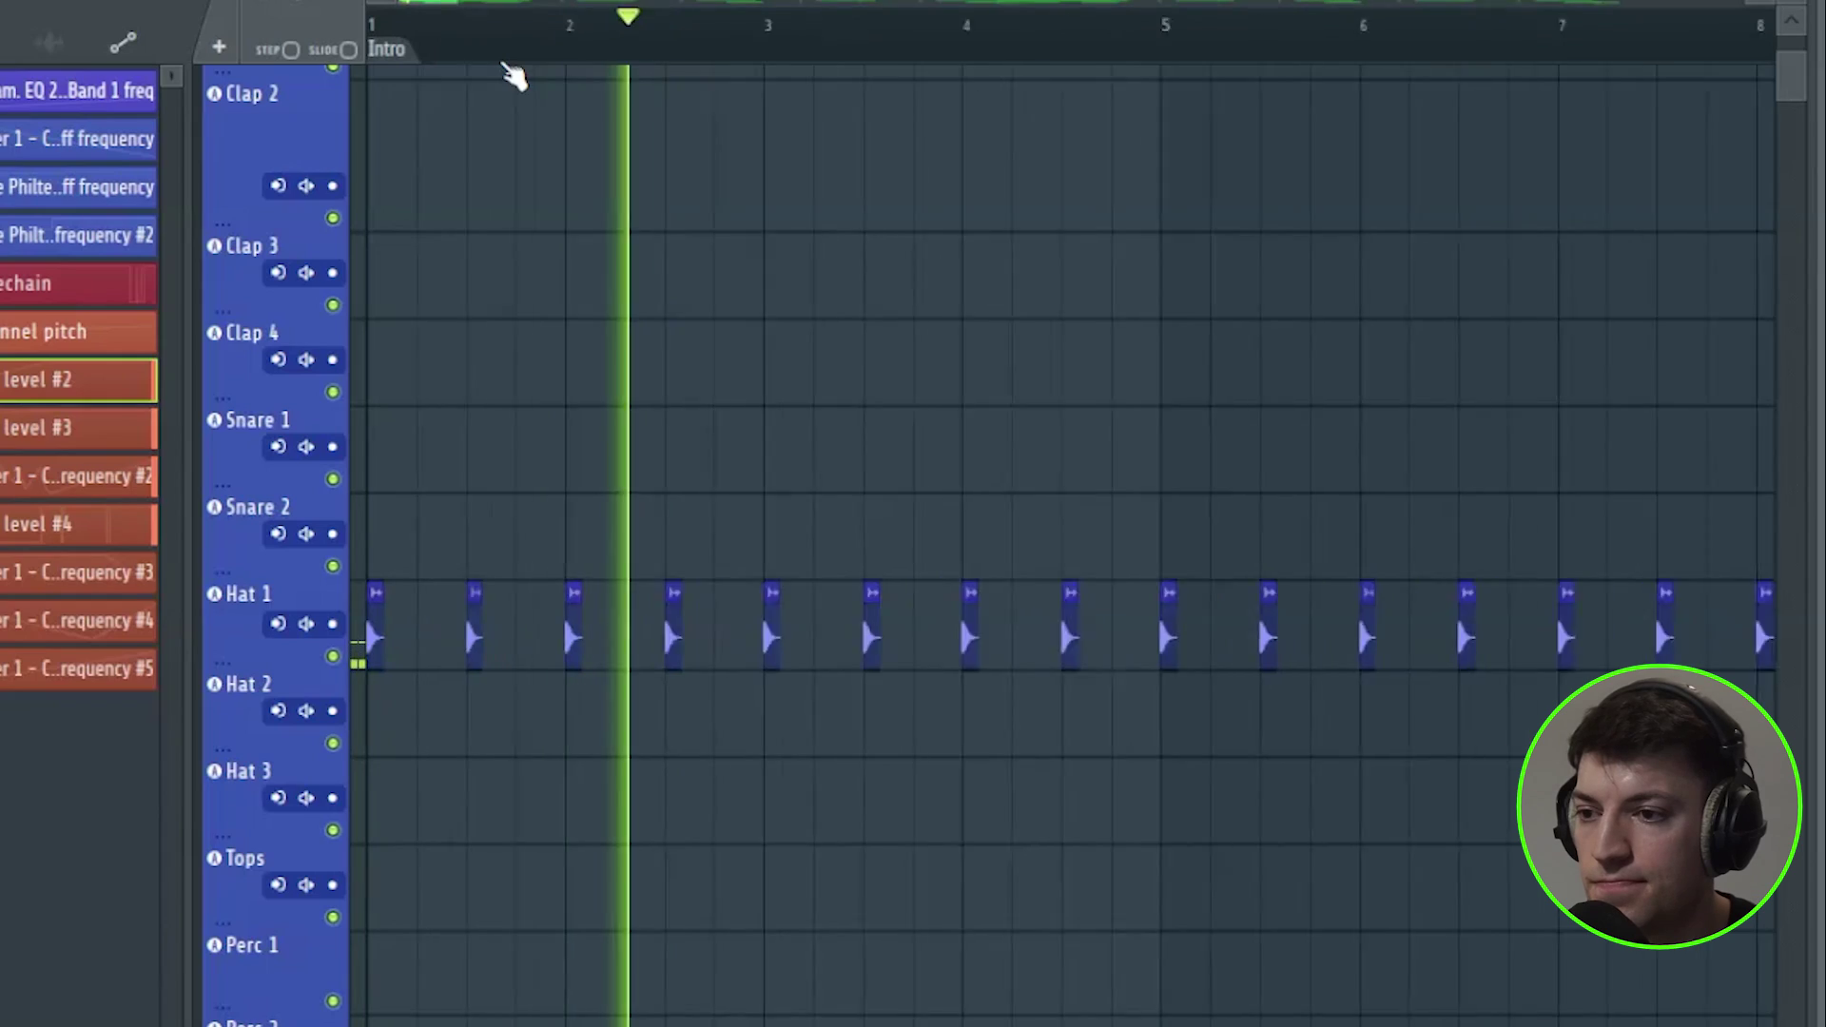
Stop playback and pick an Arc Nade - Chaos Open Hat 08 clip on the Hat 1 track near bar 1
{"action": "scroll", "coordinate": [514, 77], "scroll_direction": "down", "scroll_amount": 2}
{"action": "scroll", "coordinate": [571, 295], "scroll_direction": "down", "scroll_amount": 5}
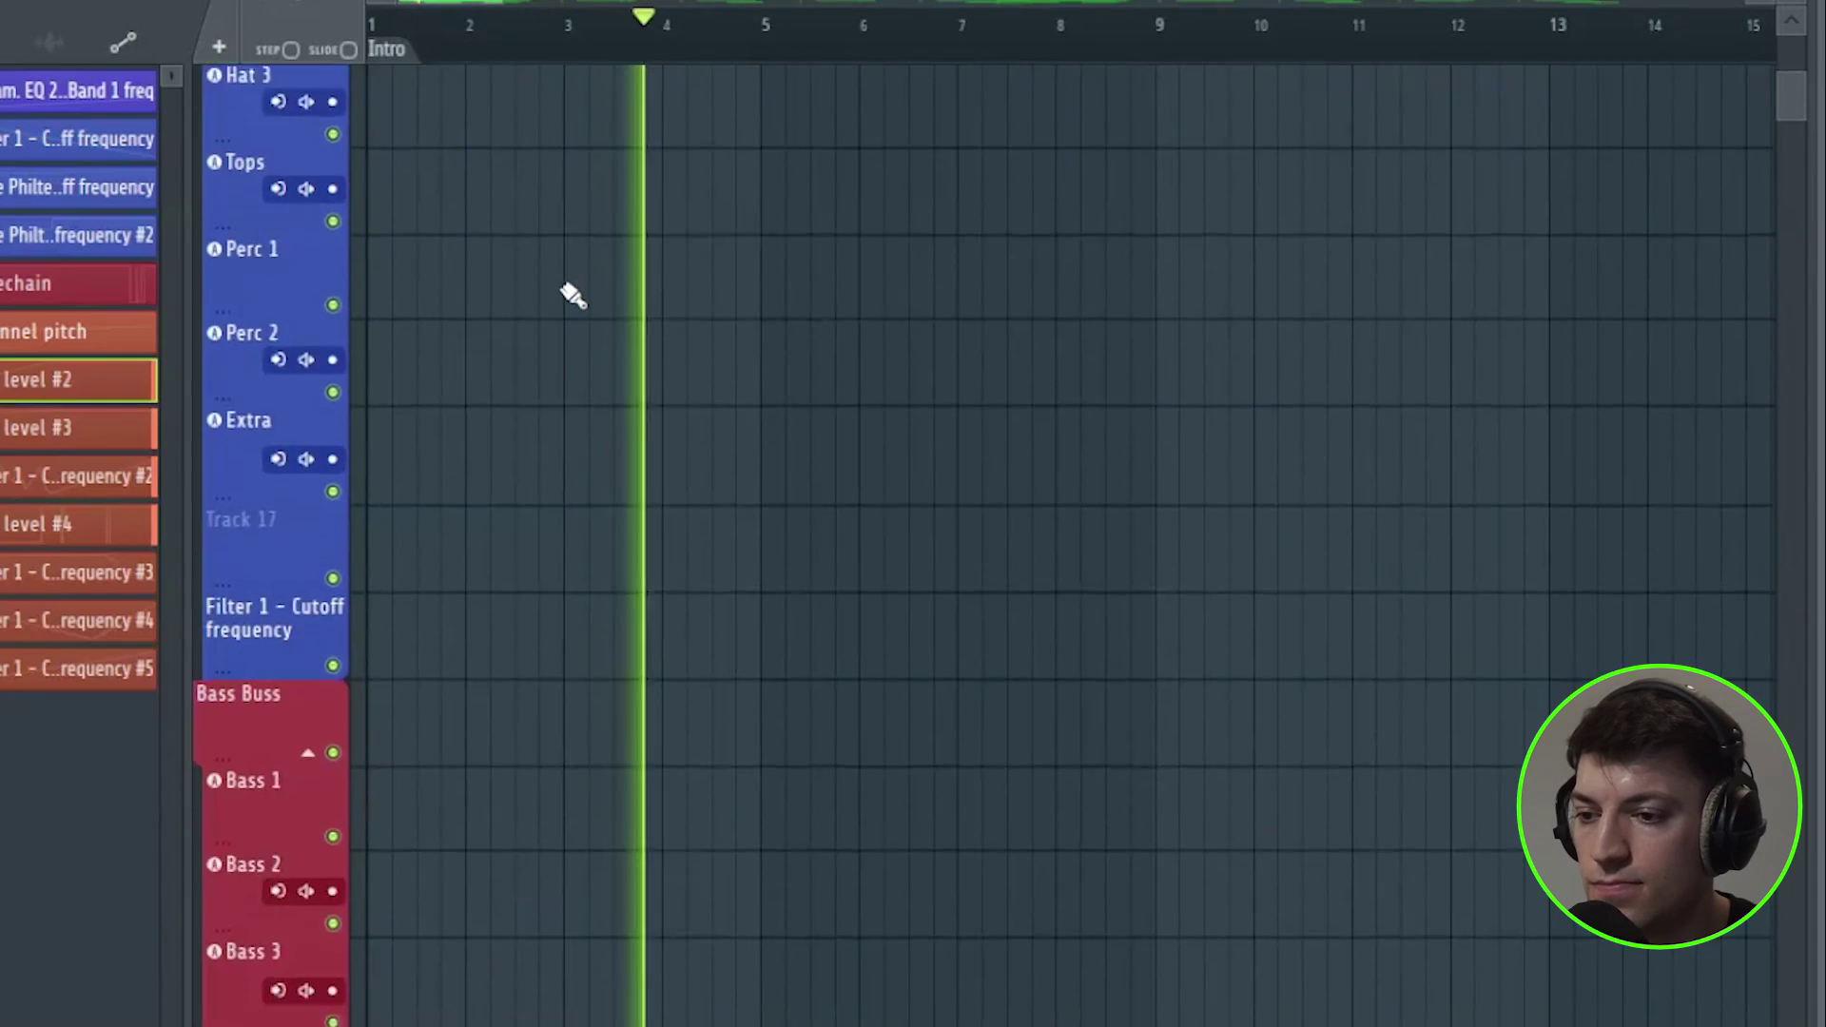
{"action": "scroll", "coordinate": [571, 295], "scroll_direction": "down", "scroll_amount": 15}
{"action": "key", "text": "space"}
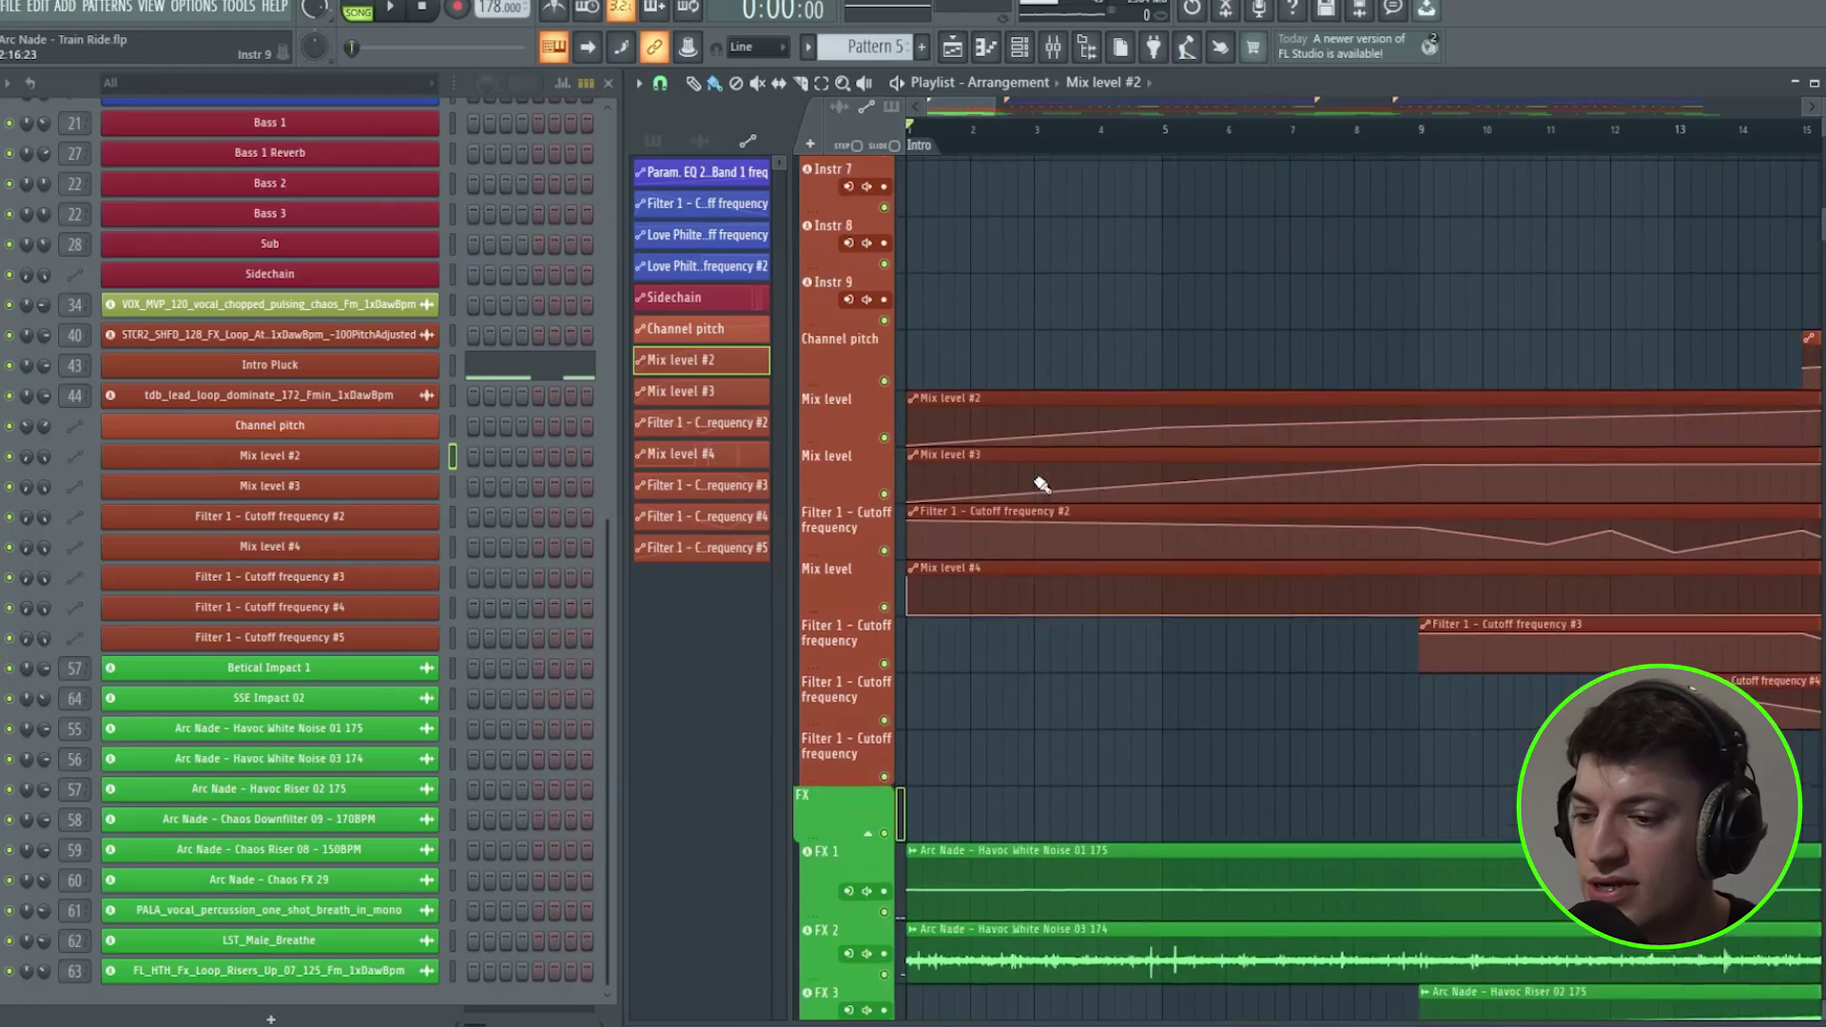
{"action": "scroll", "coordinate": [1043, 485], "scroll_direction": "up", "scroll_amount": 18}
{"action": "left_click", "coordinate": [941, 518]}
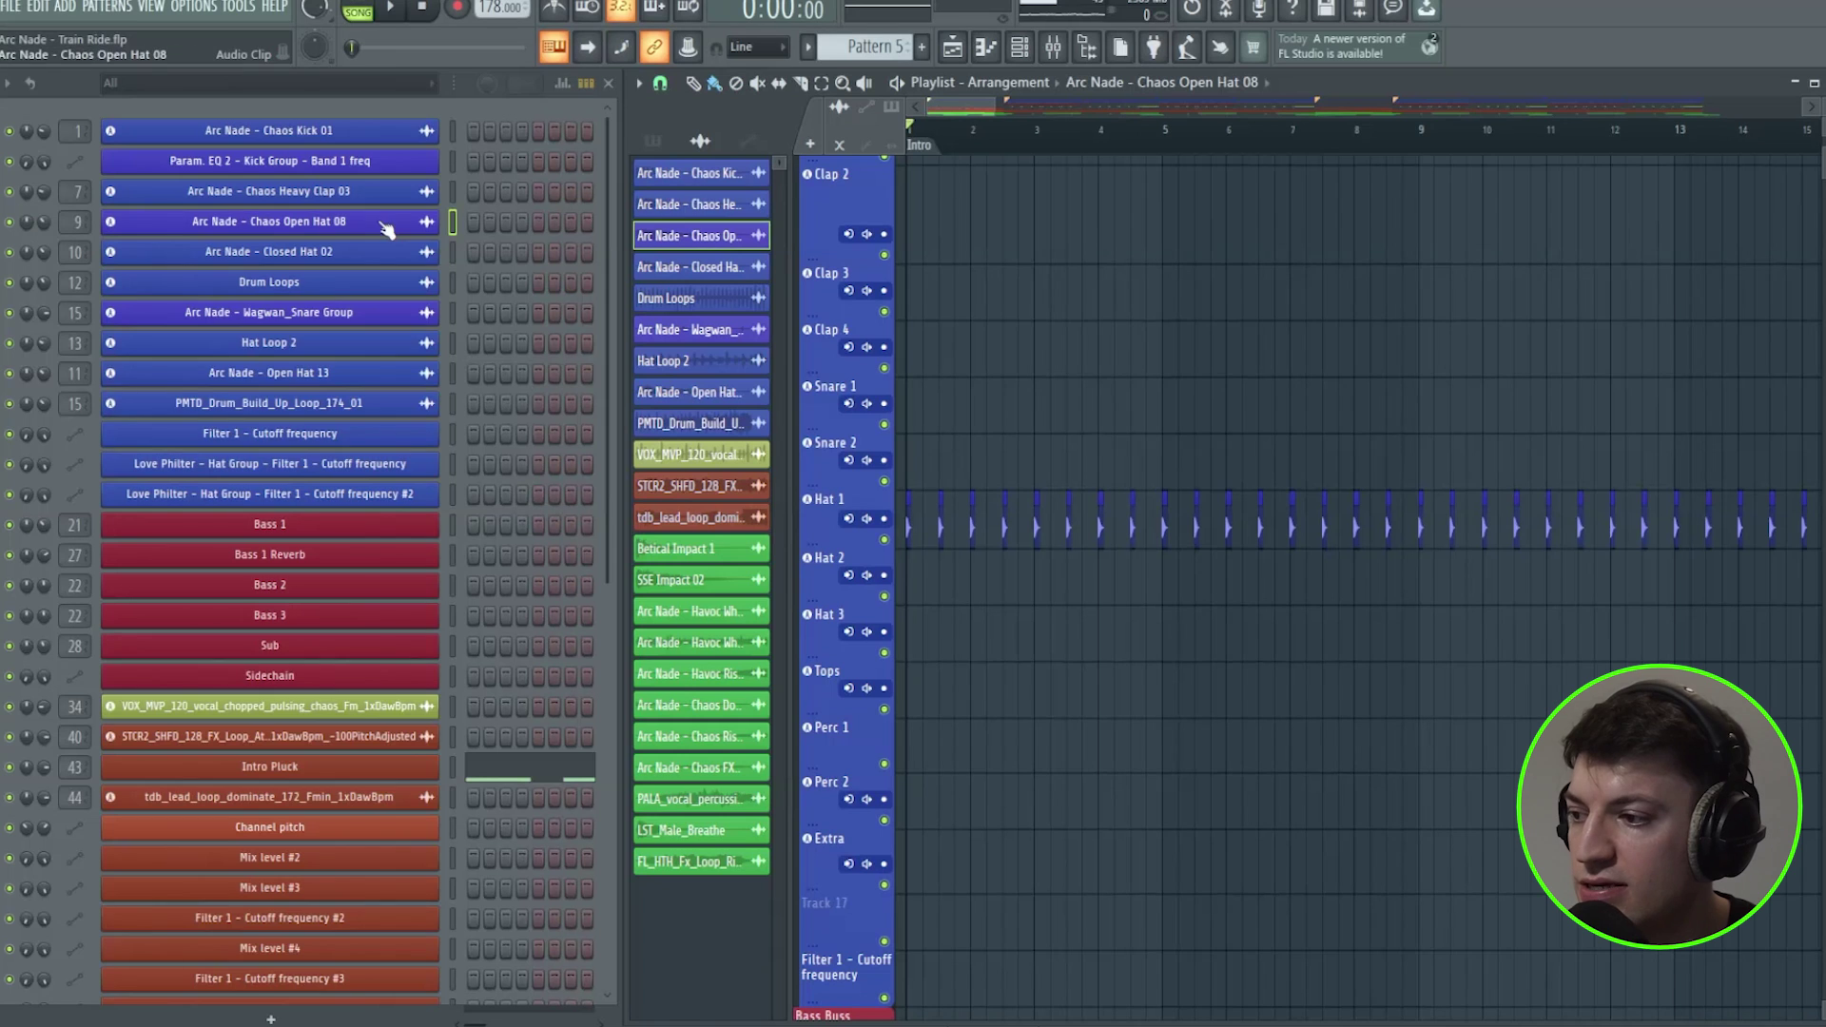
Solo the FX 1 track, start playback from the intro, and unmute FX 2 to hear both Havoc White Noise clips
{"action": "scroll", "coordinate": [1212, 464], "scroll_direction": "down", "scroll_amount": 20}
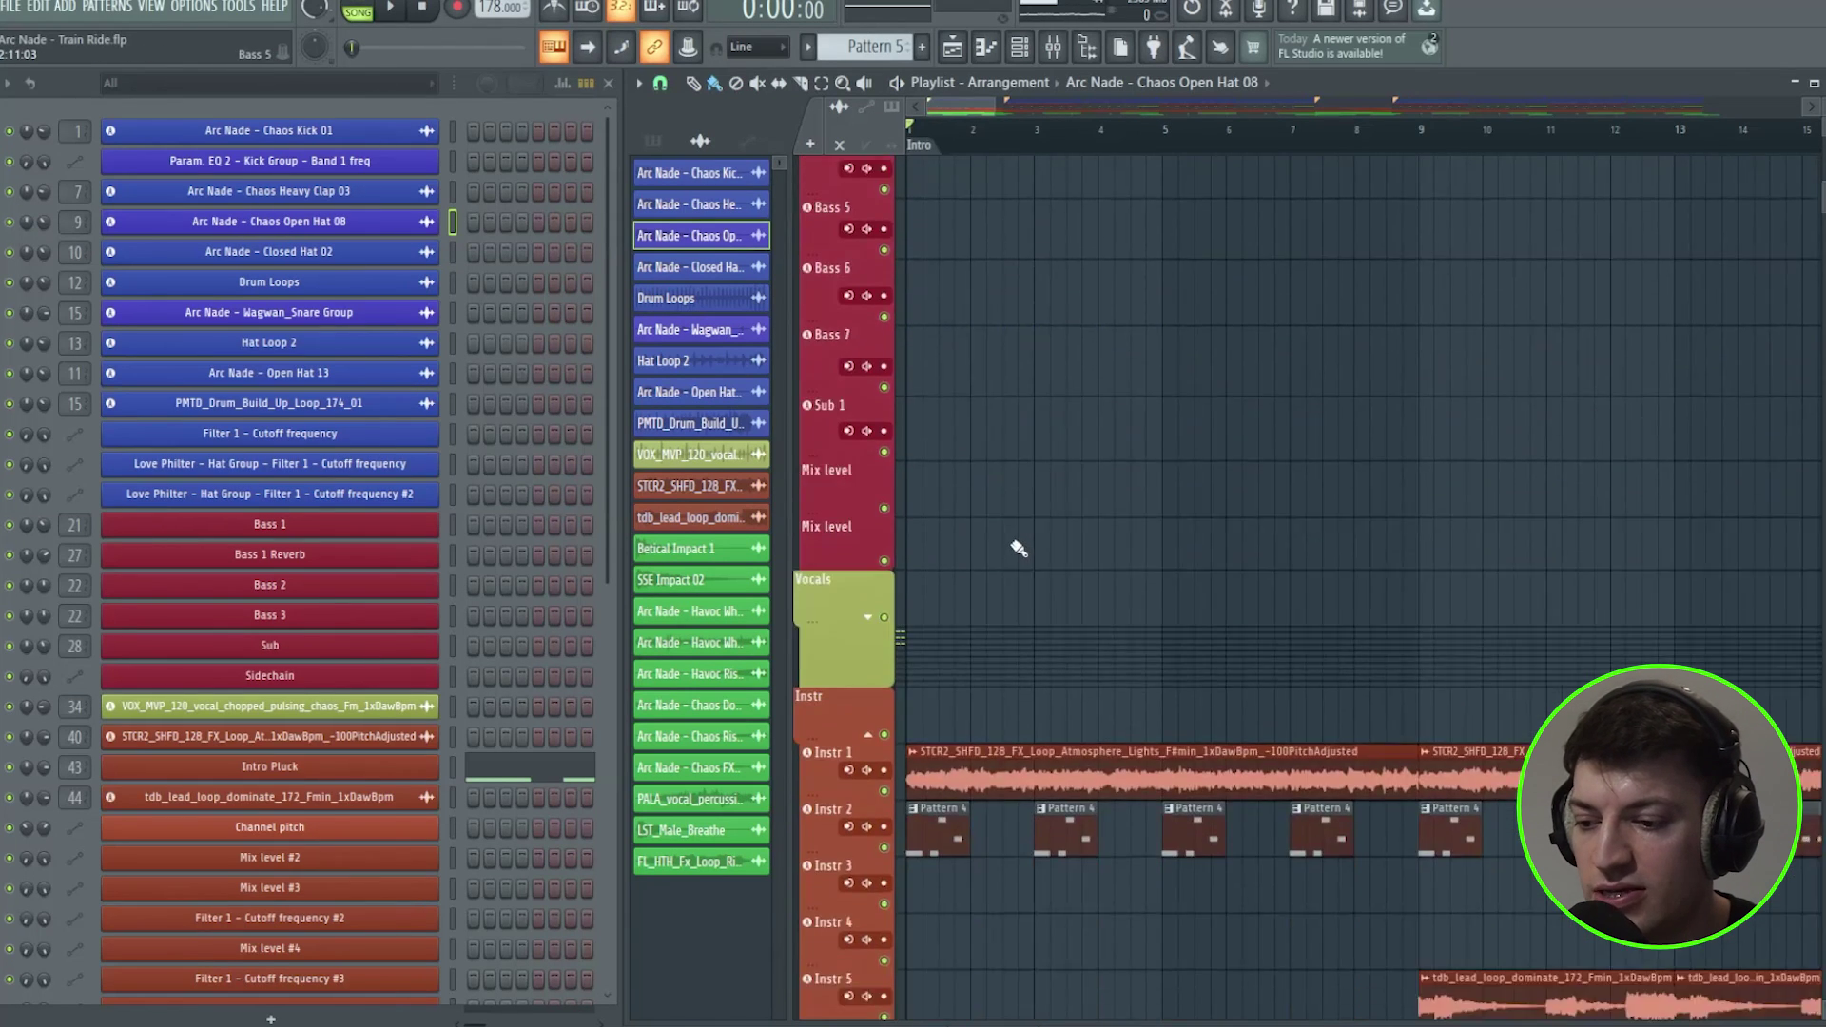
{"action": "scroll", "coordinate": [1018, 133], "scroll_direction": "down", "scroll_amount": 3}
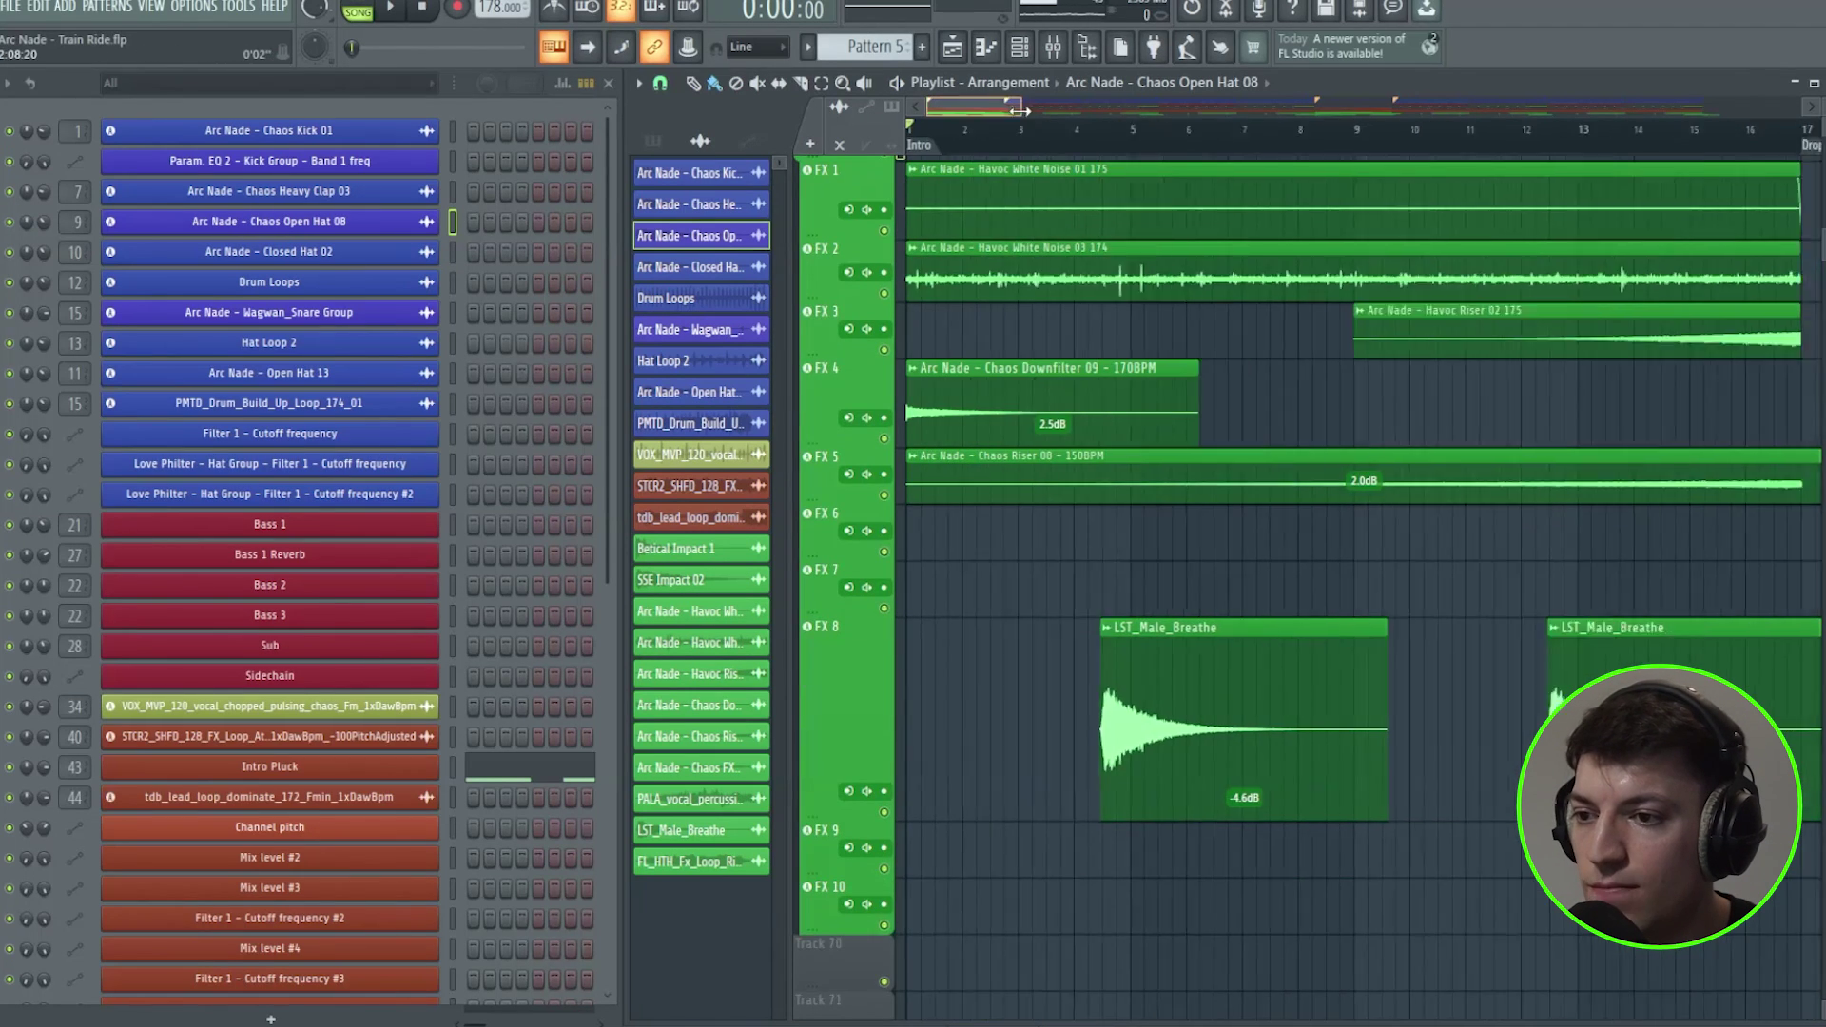
{"action": "scroll", "coordinate": [1236, 514], "scroll_direction": "up", "scroll_amount": 3}
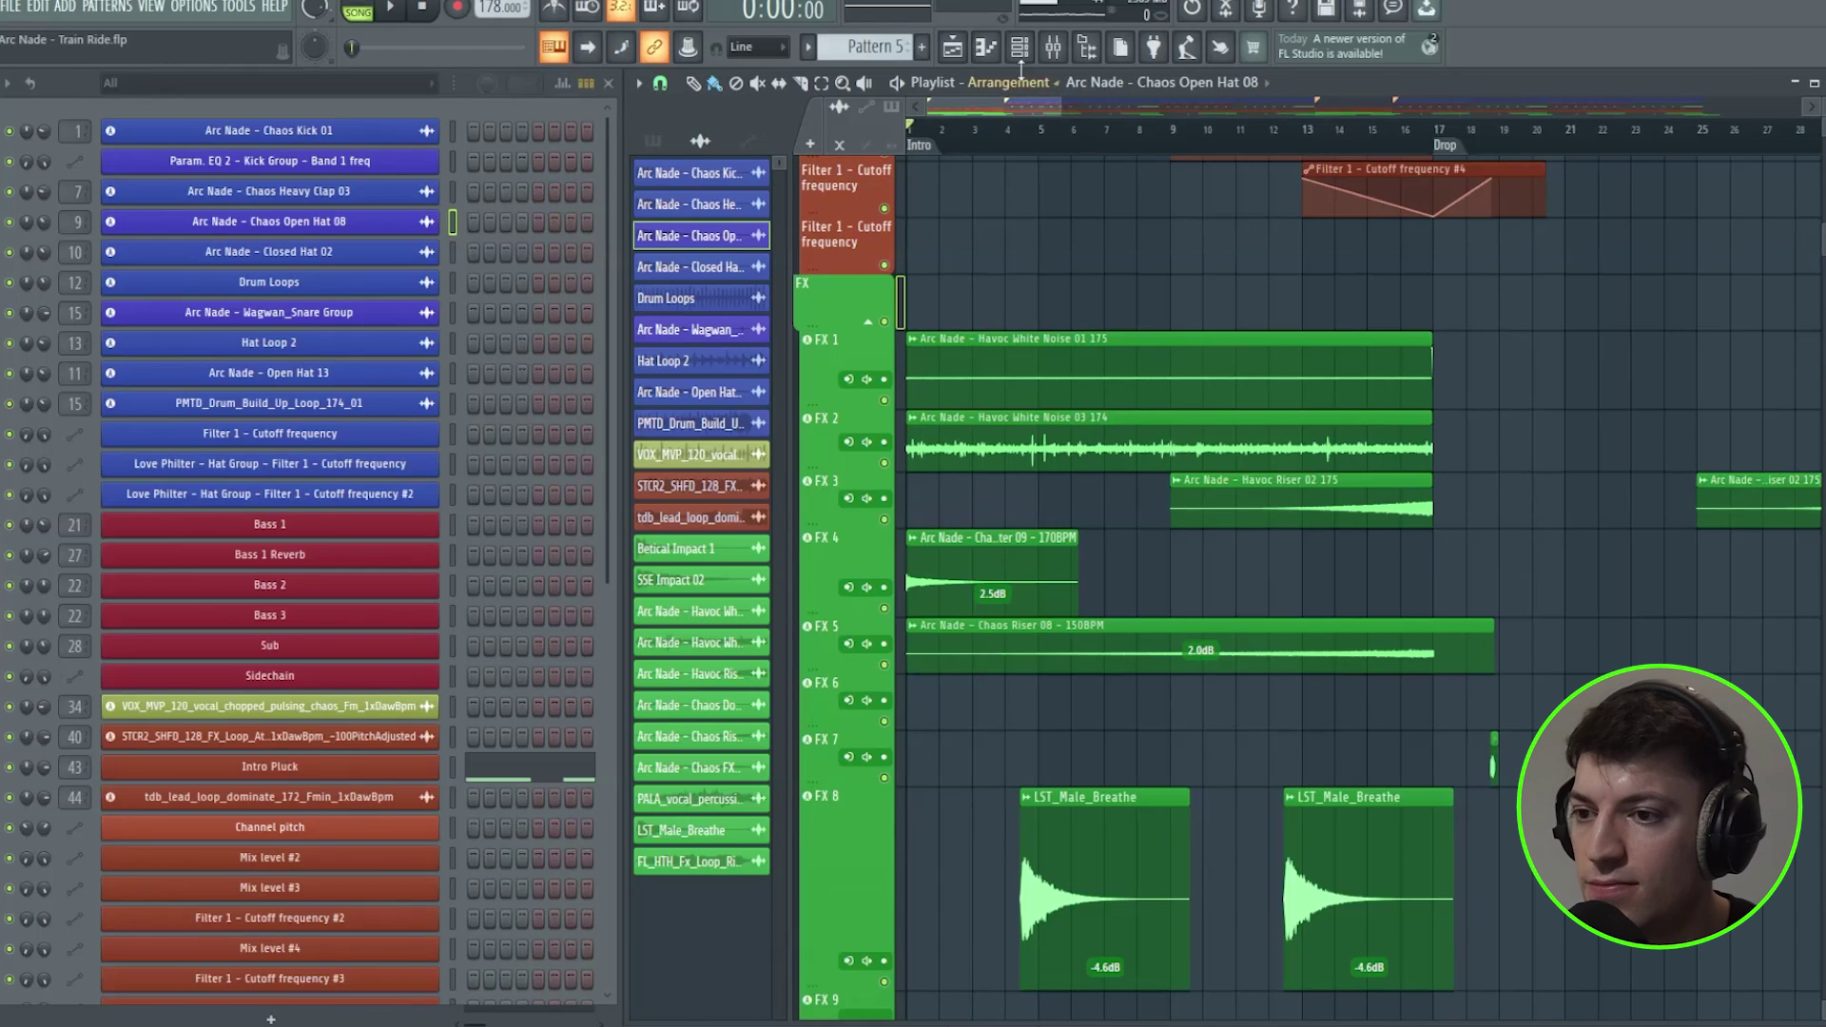
{"action": "left_click", "coordinate": [1053, 46]}
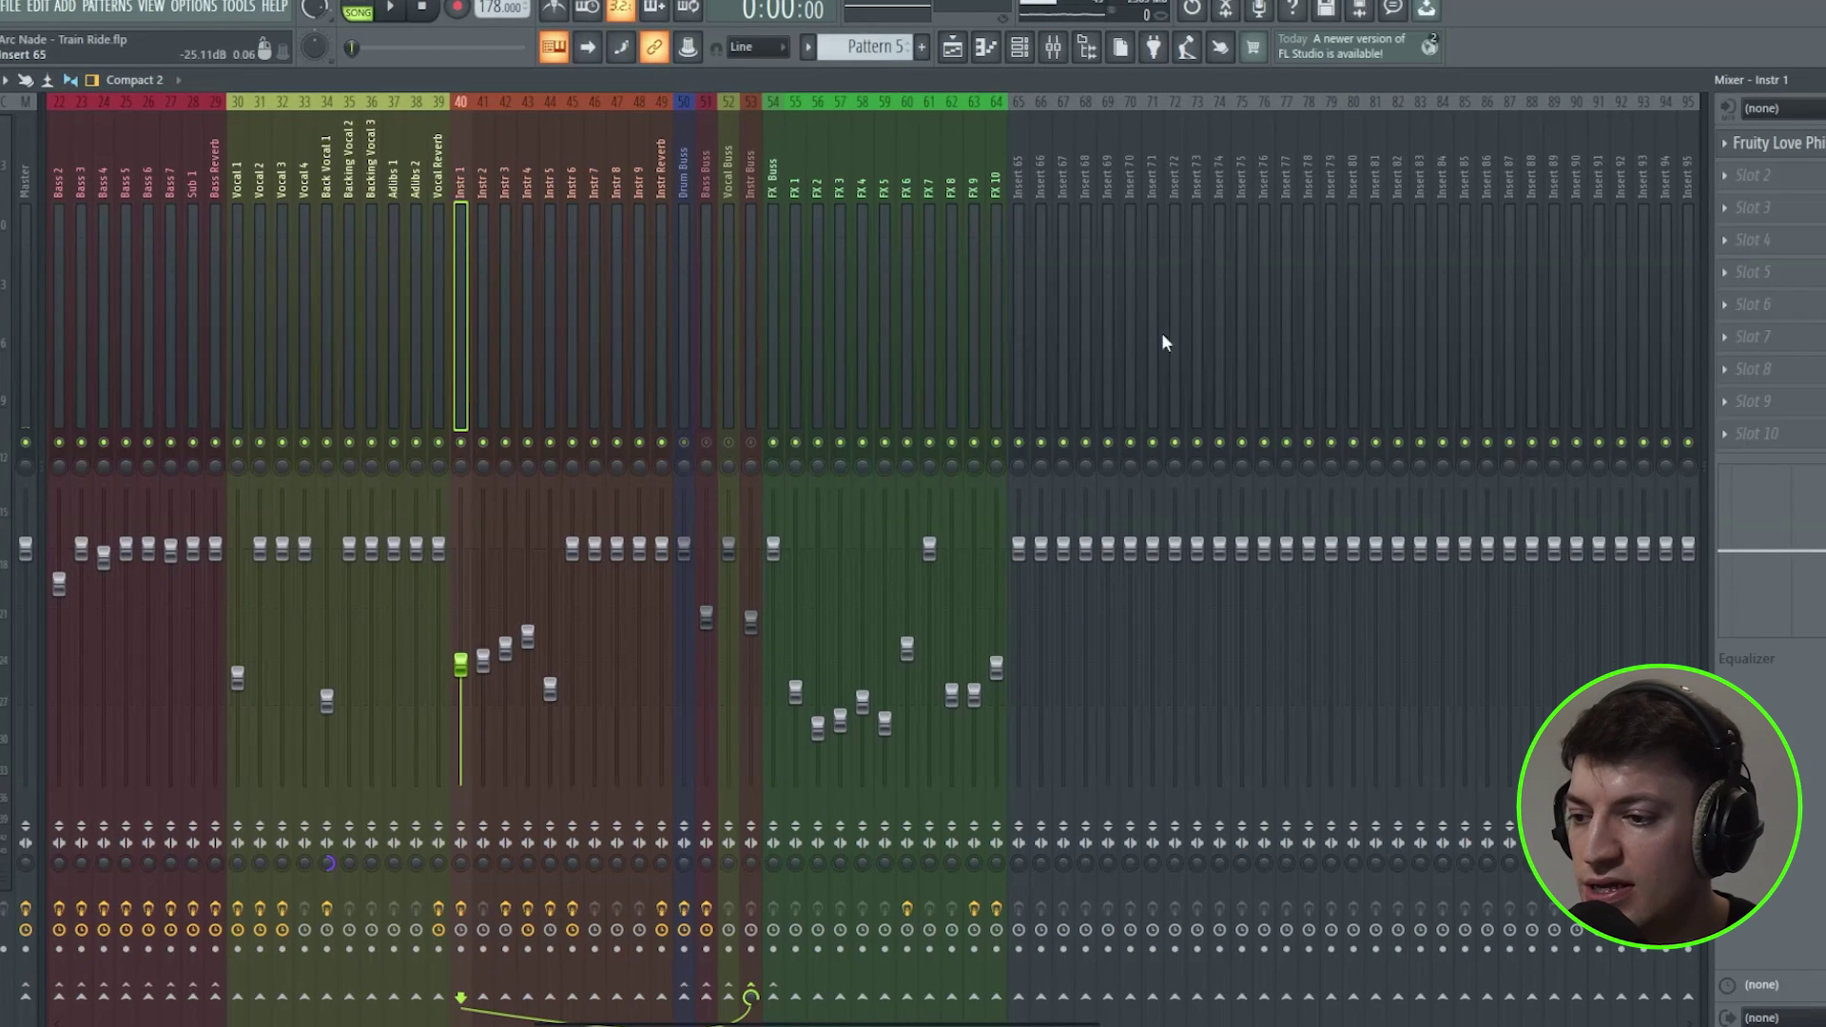
{"action": "key", "text": "Escape"}
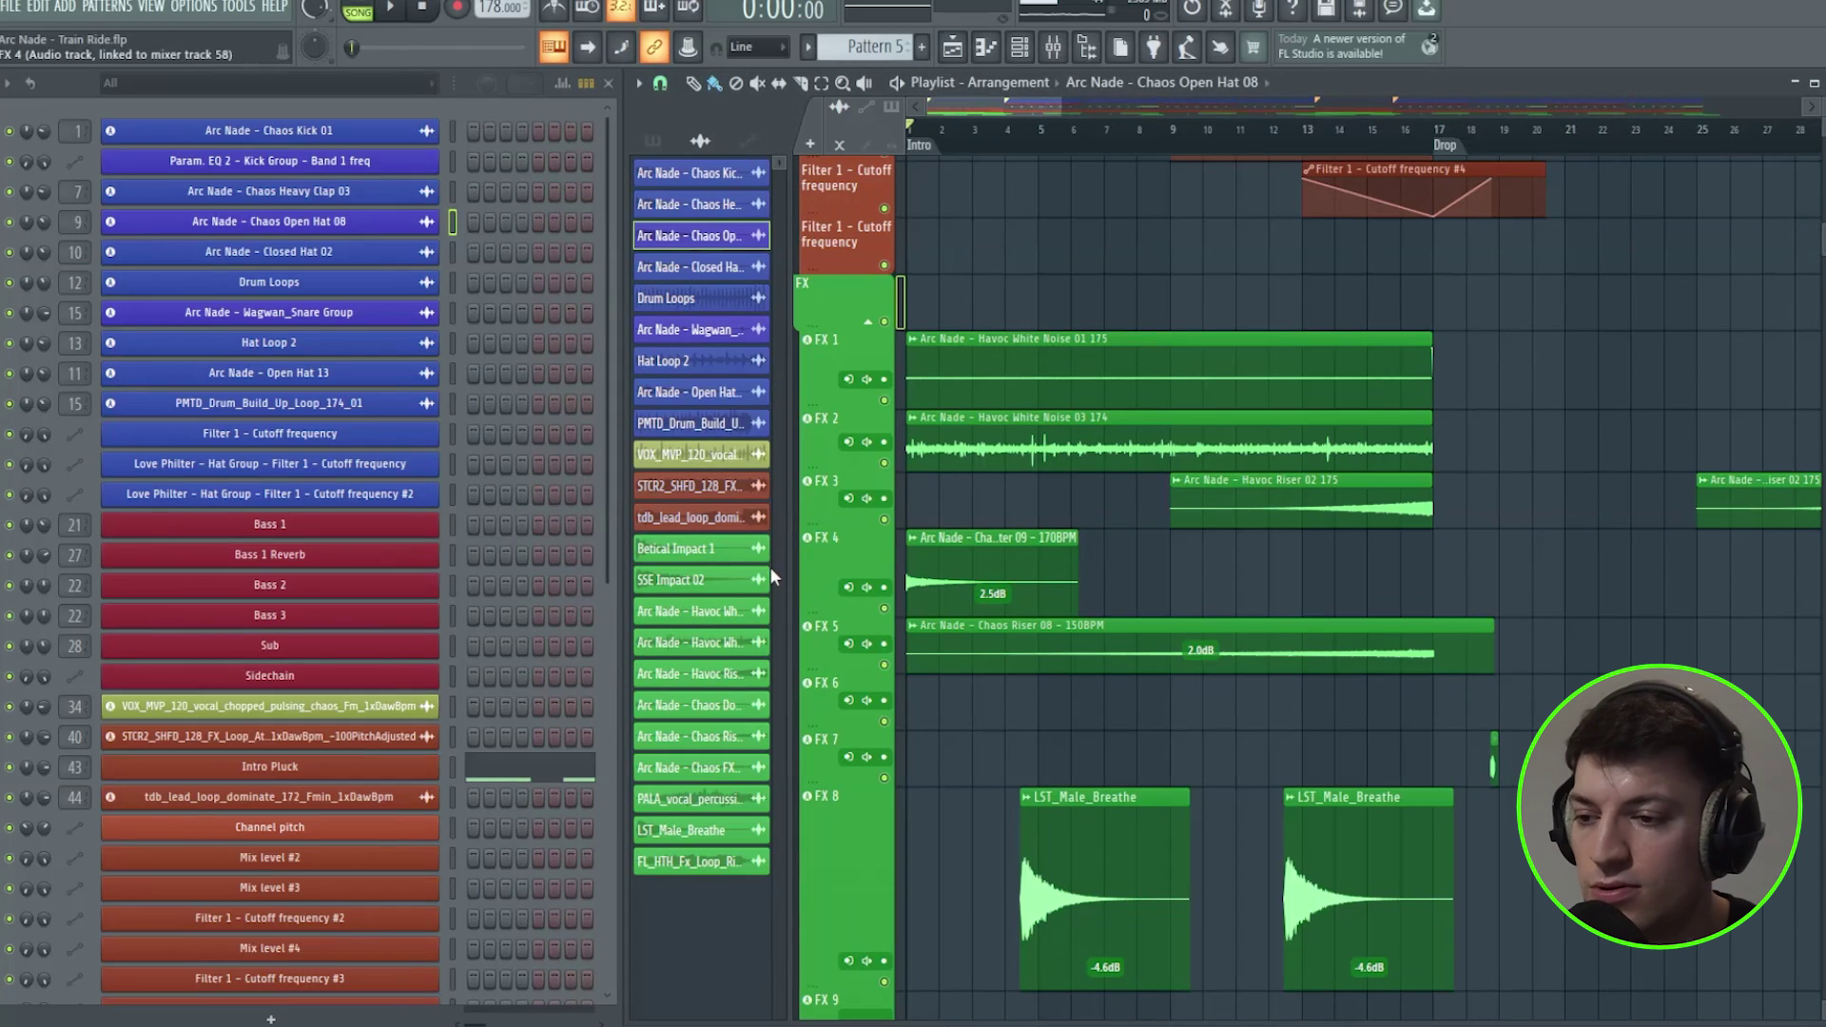
{"action": "right_click", "coordinate": [884, 400]}
{"action": "key", "text": "space"}
{"action": "left_click", "coordinate": [884, 463]}
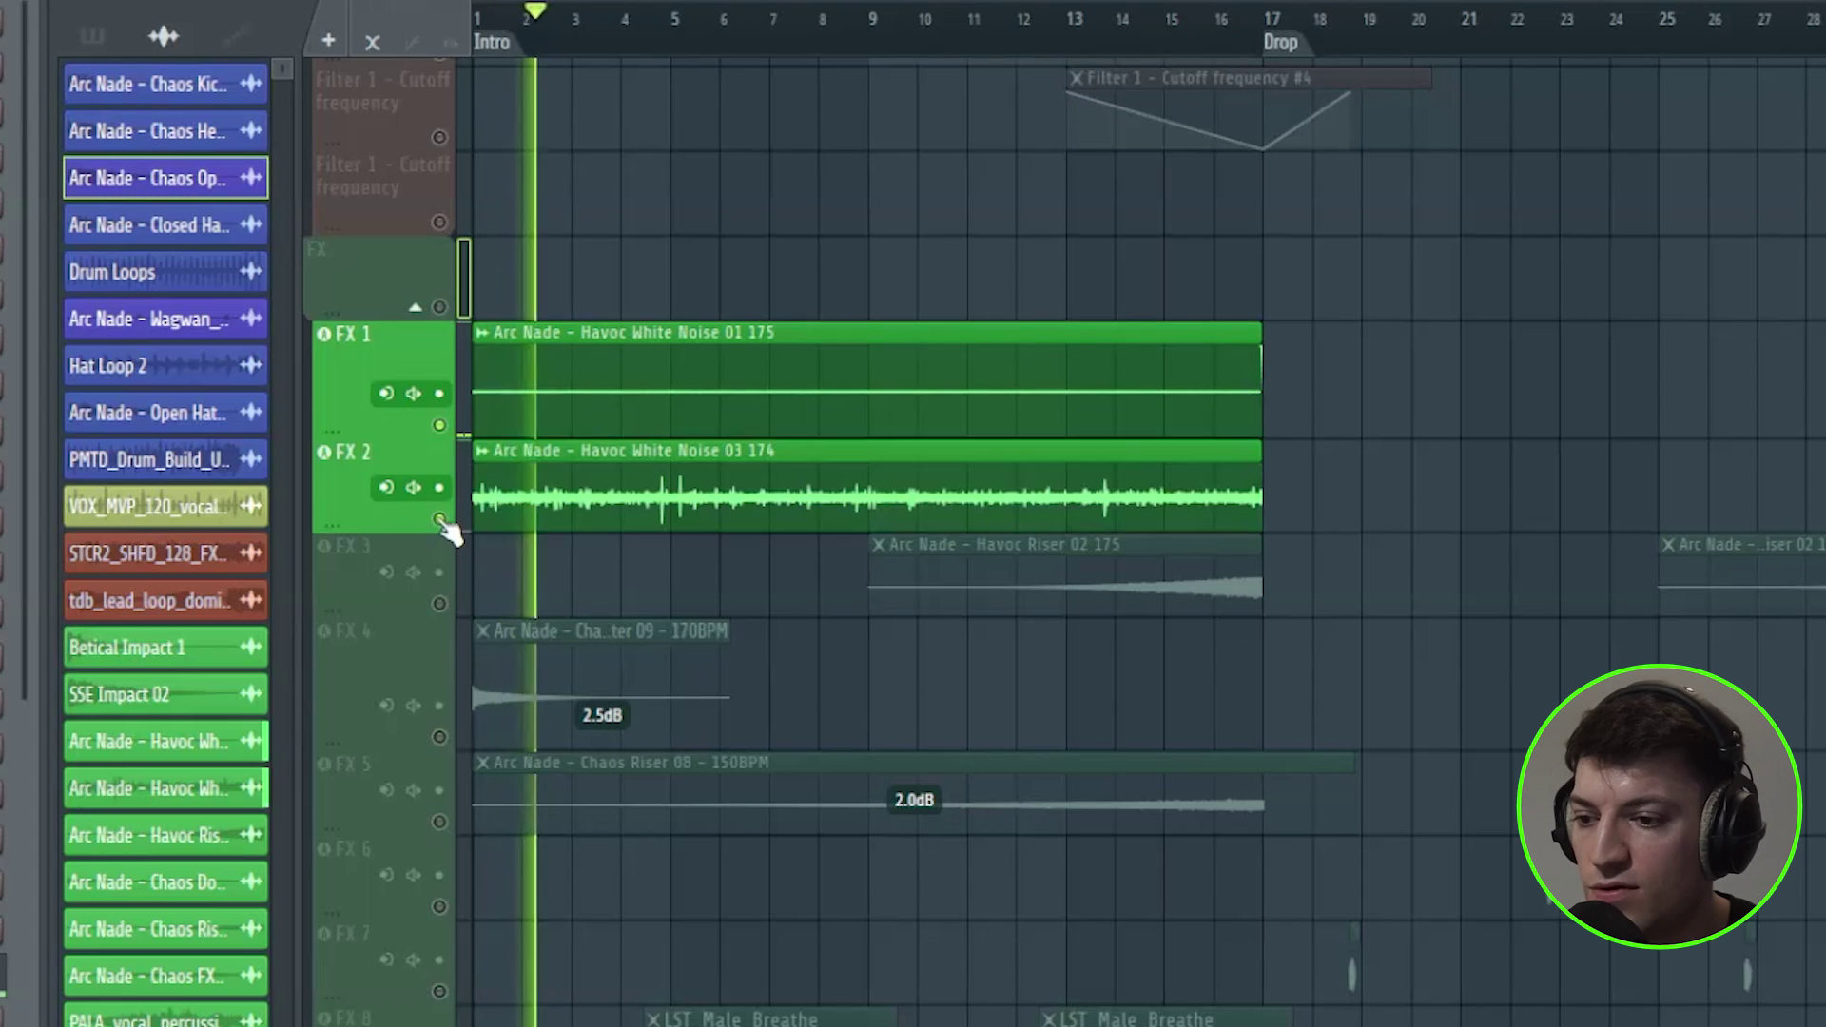
Bring in the FX 4, FX 3, FX 5 and FX 8 tracks one by one while the intro plays
{"action": "left_click", "coordinate": [441, 738]}
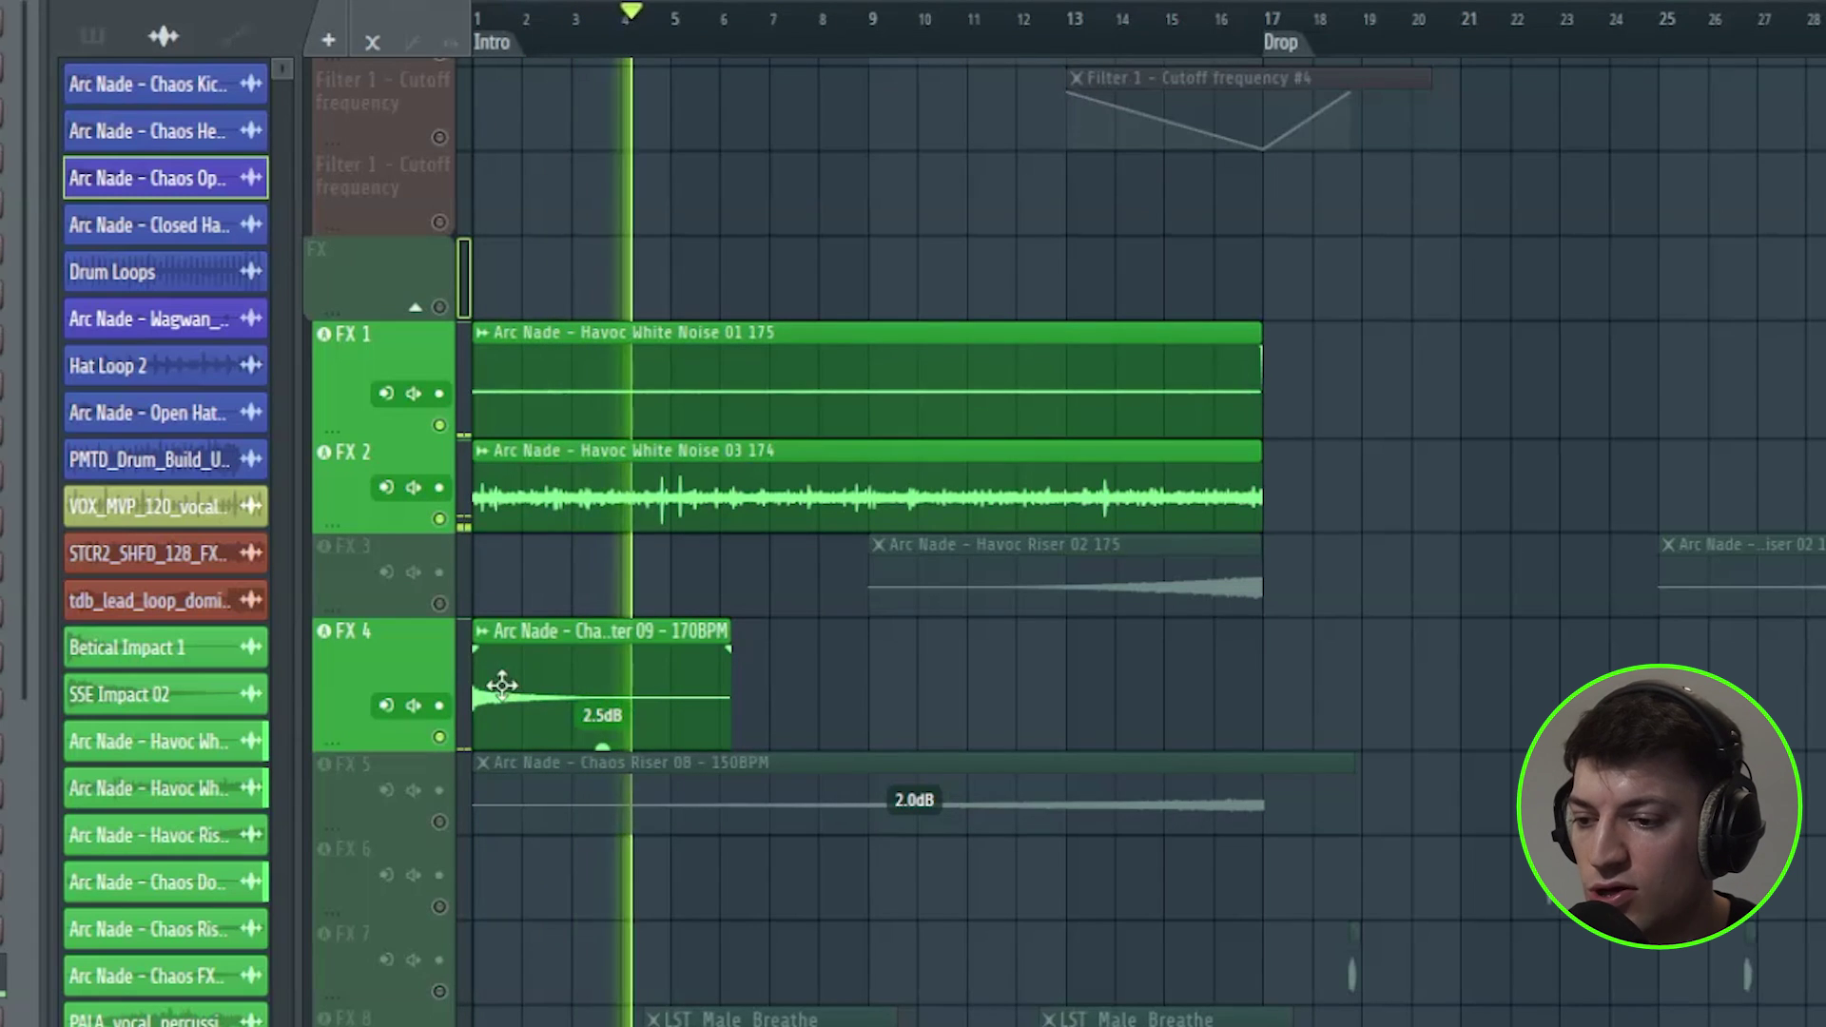
{"action": "left_click", "coordinate": [441, 604]}
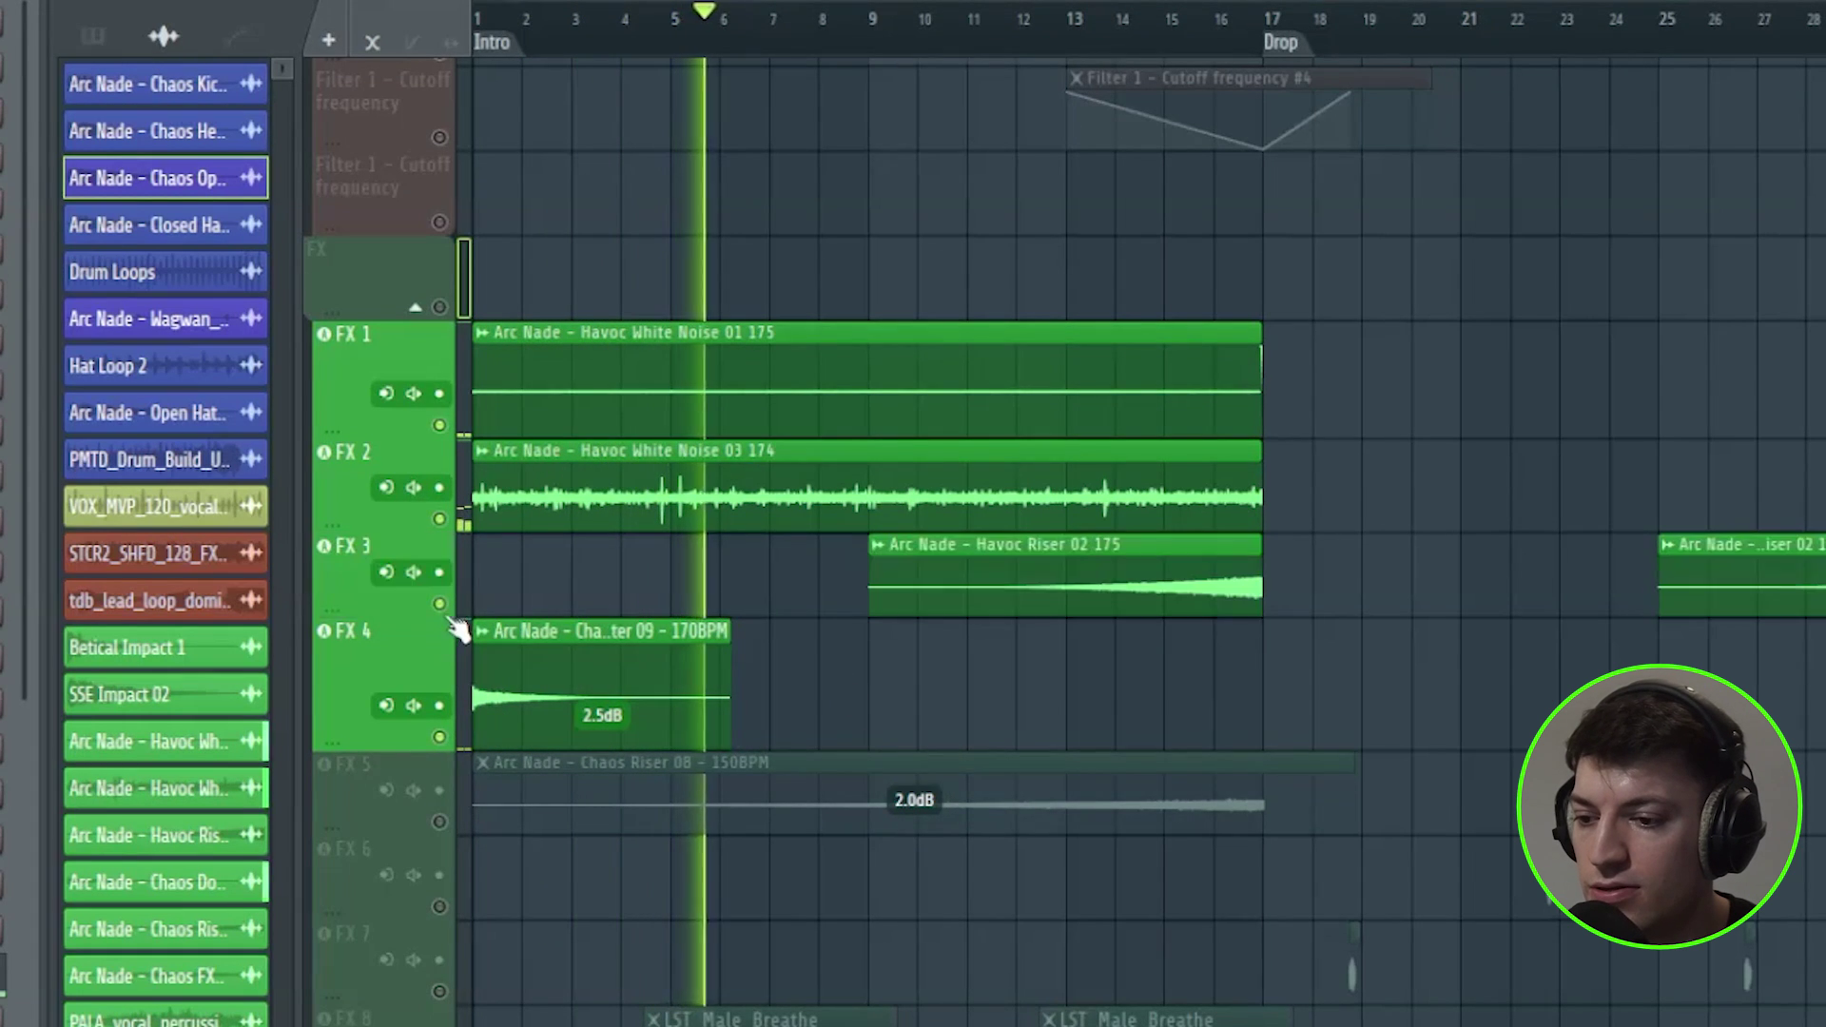
{"action": "left_click", "coordinate": [439, 822]}
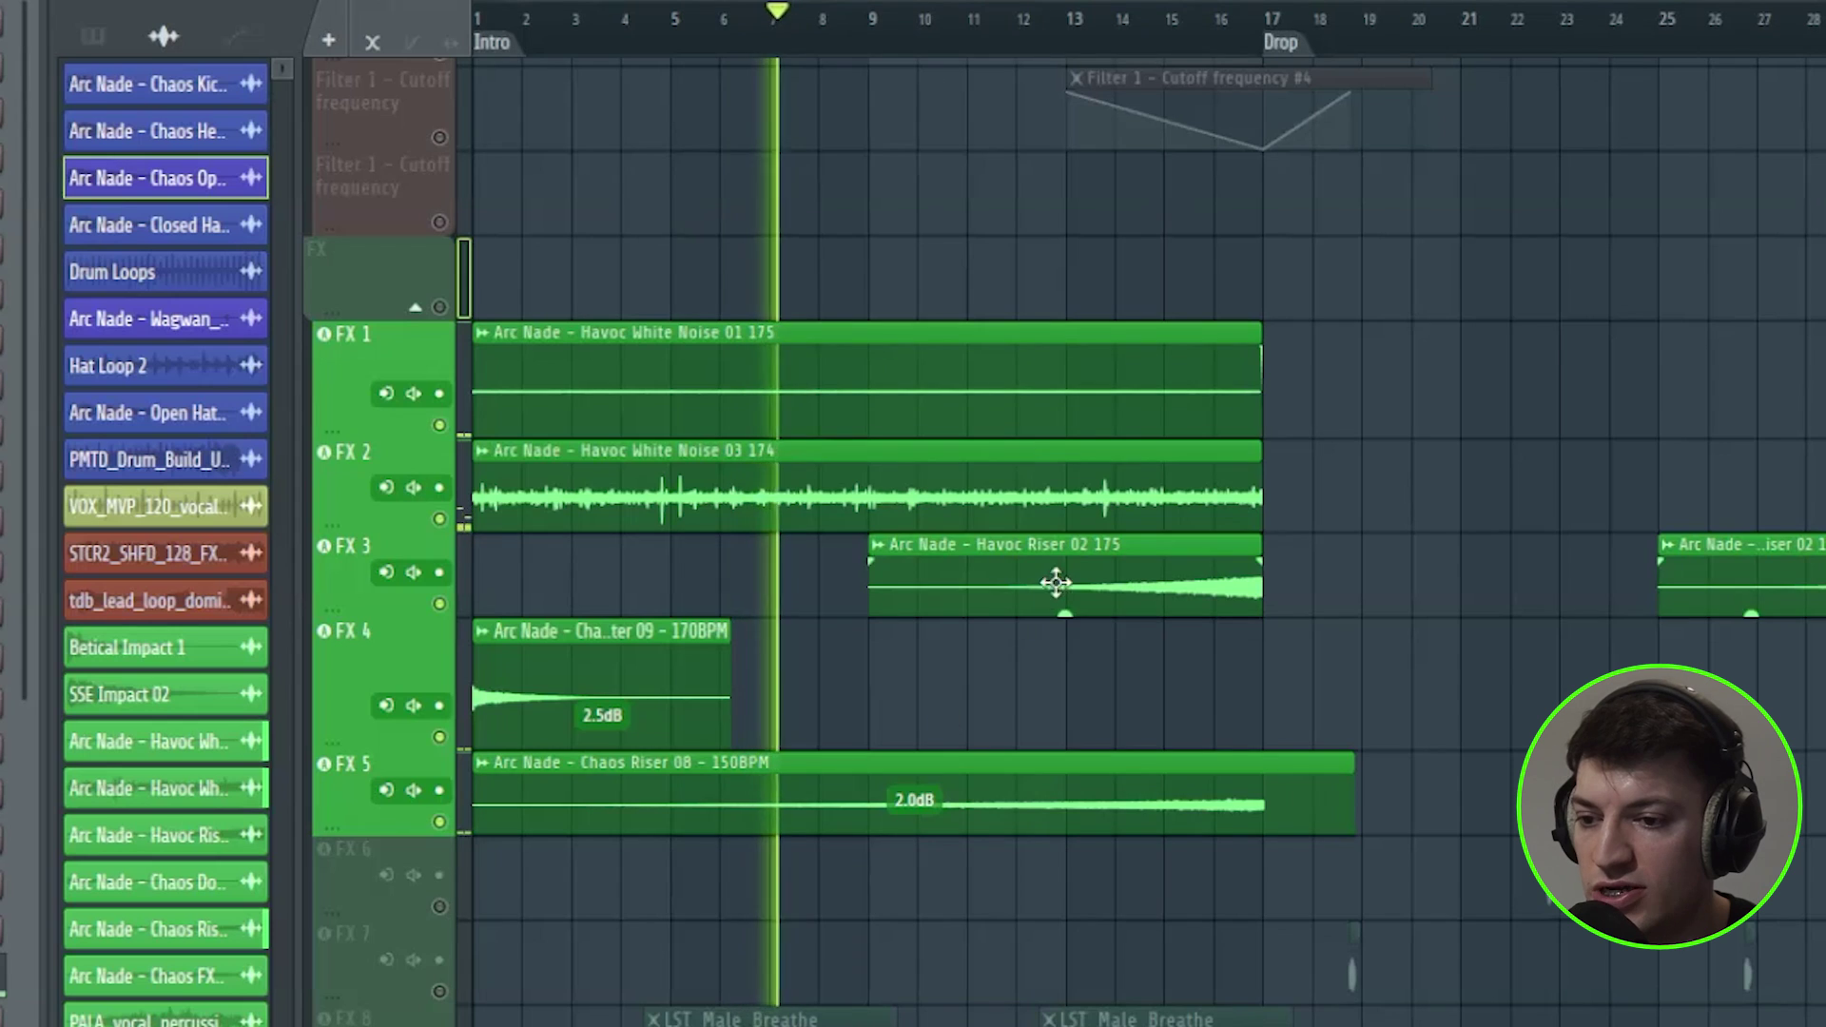
{"action": "scroll", "coordinate": [951, 666], "scroll_direction": "down", "scroll_amount": 6}
{"action": "left_click", "coordinate": [439, 704]}
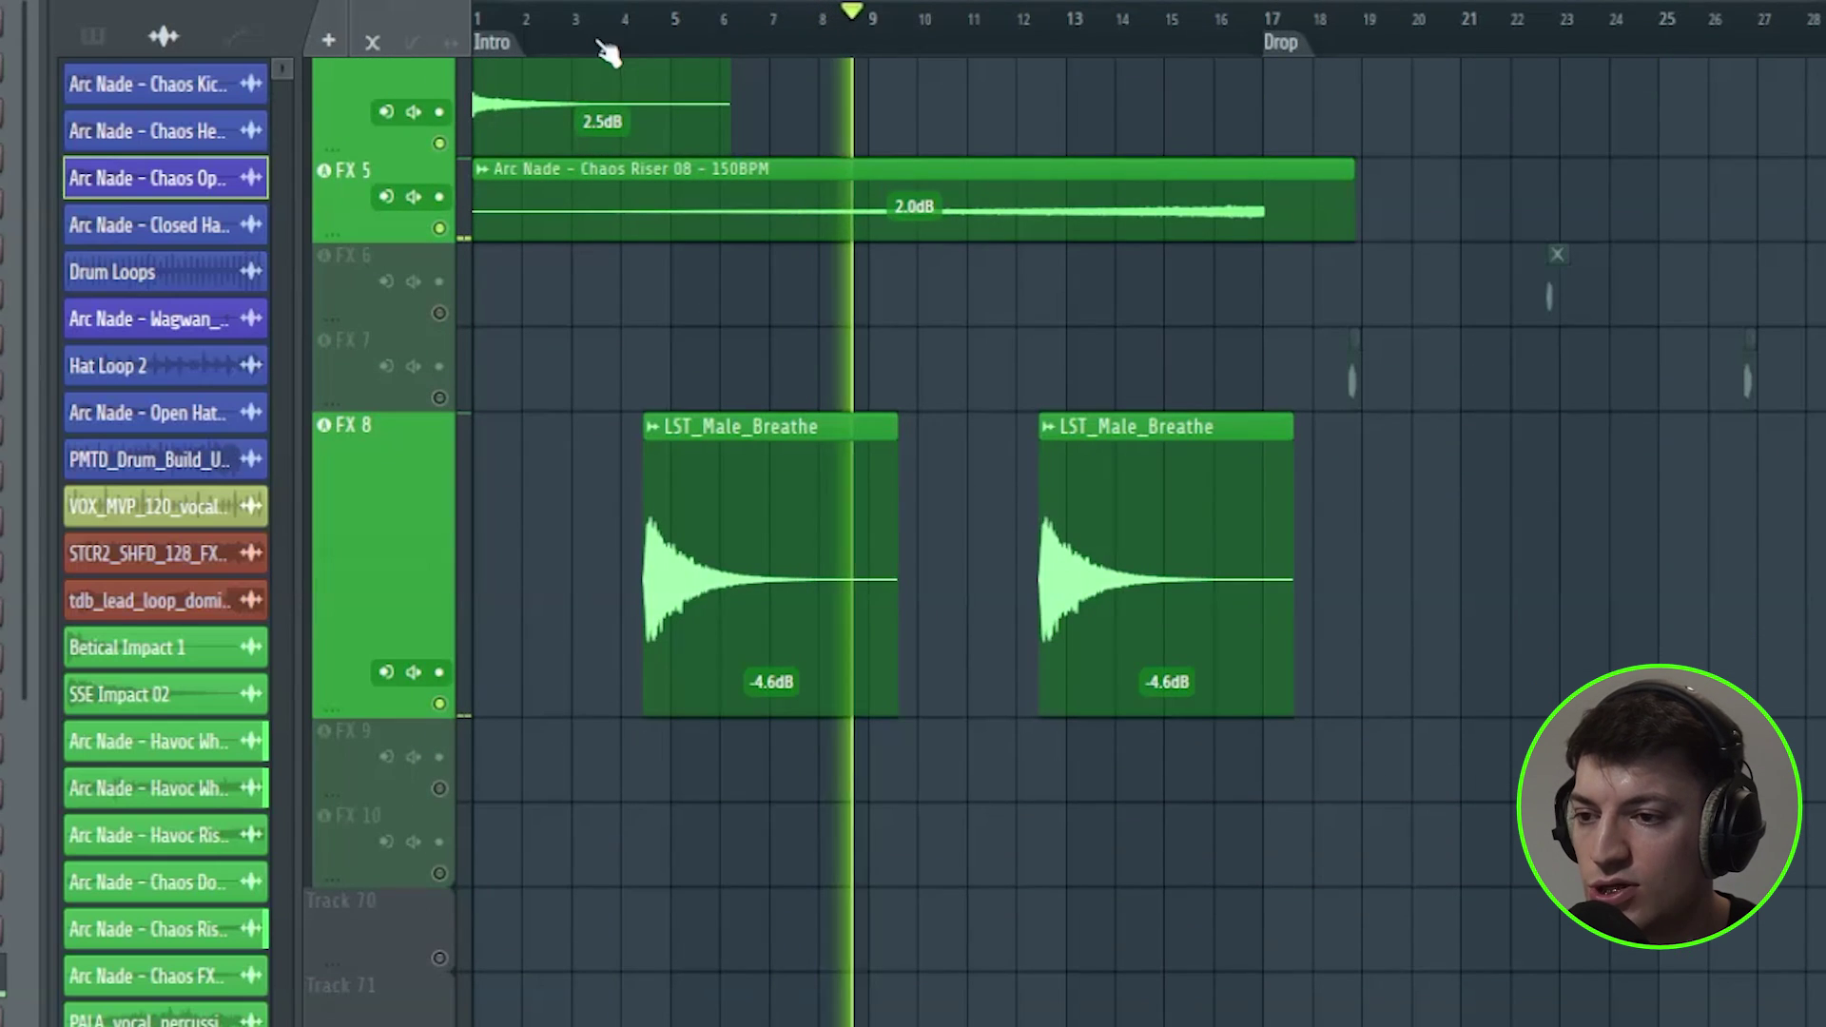
Jump playback to about bar 11, stop it, and unmute the FX 7 and FX 9 tracks
{"action": "left_click", "coordinate": [975, 15]}
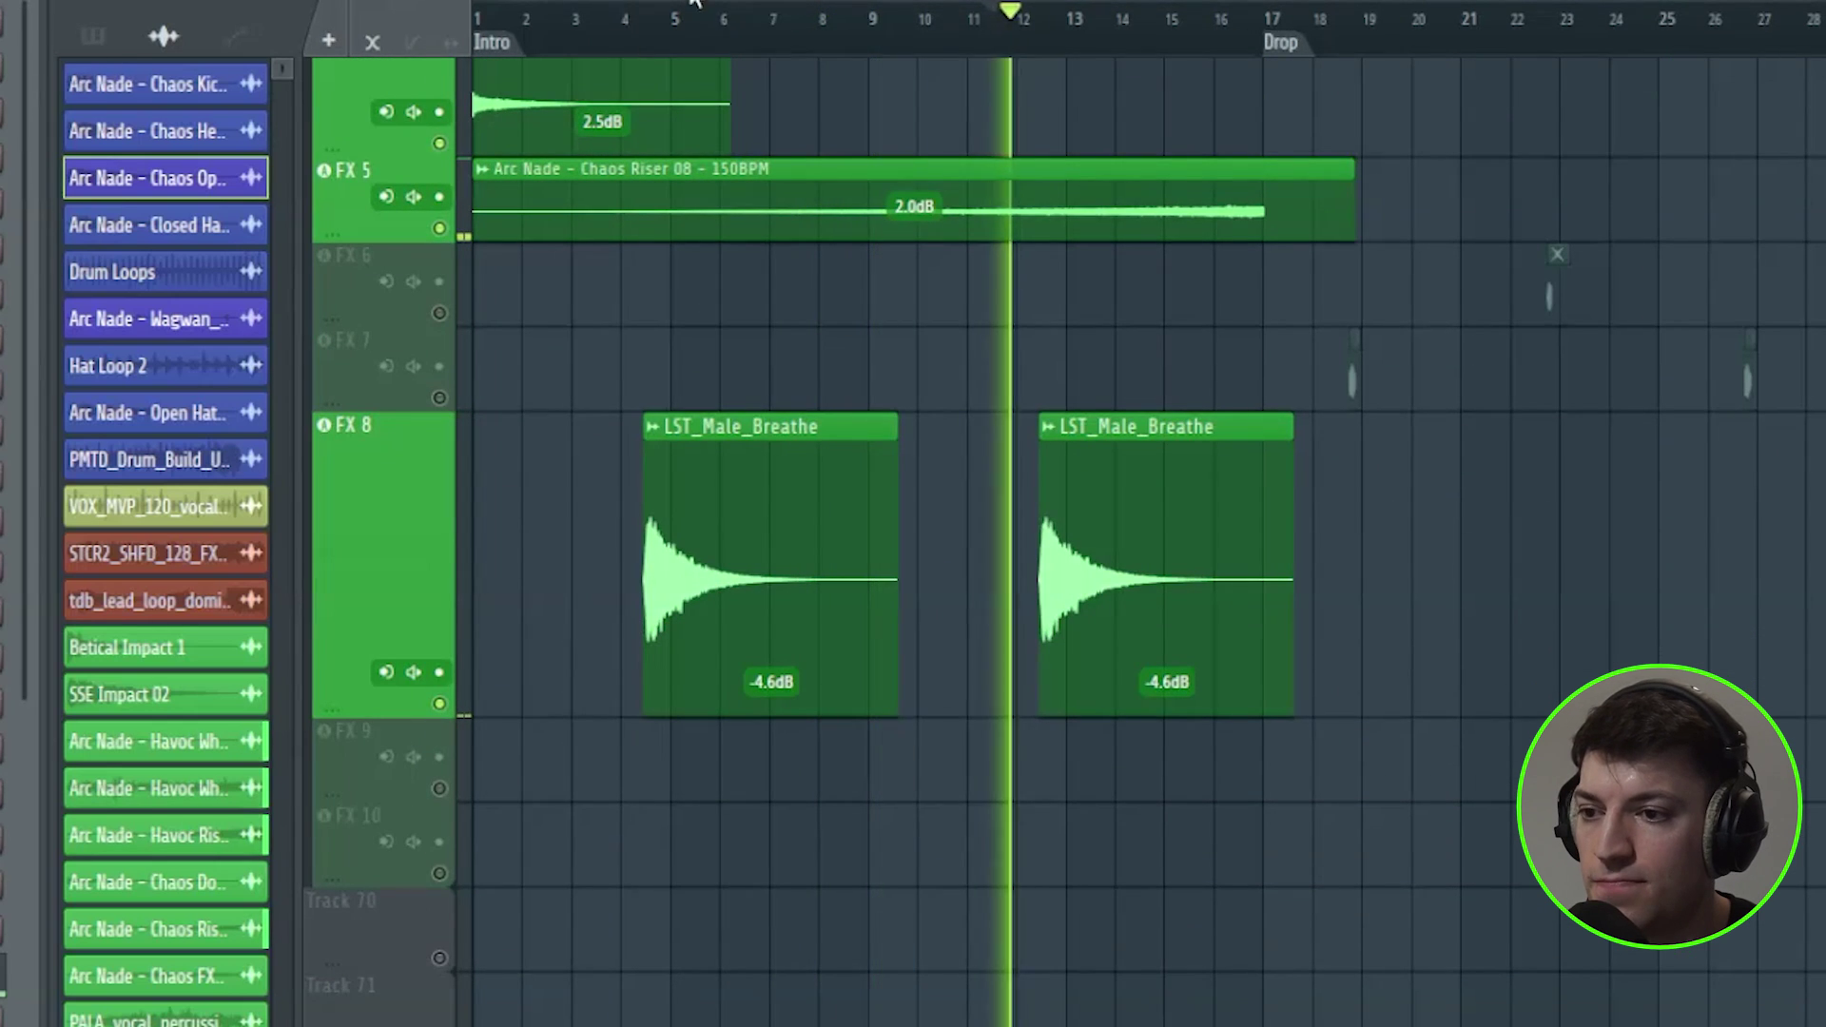
{"action": "left_click_drag", "start_coordinate": [695, 2], "coordinate": [818, 2]}
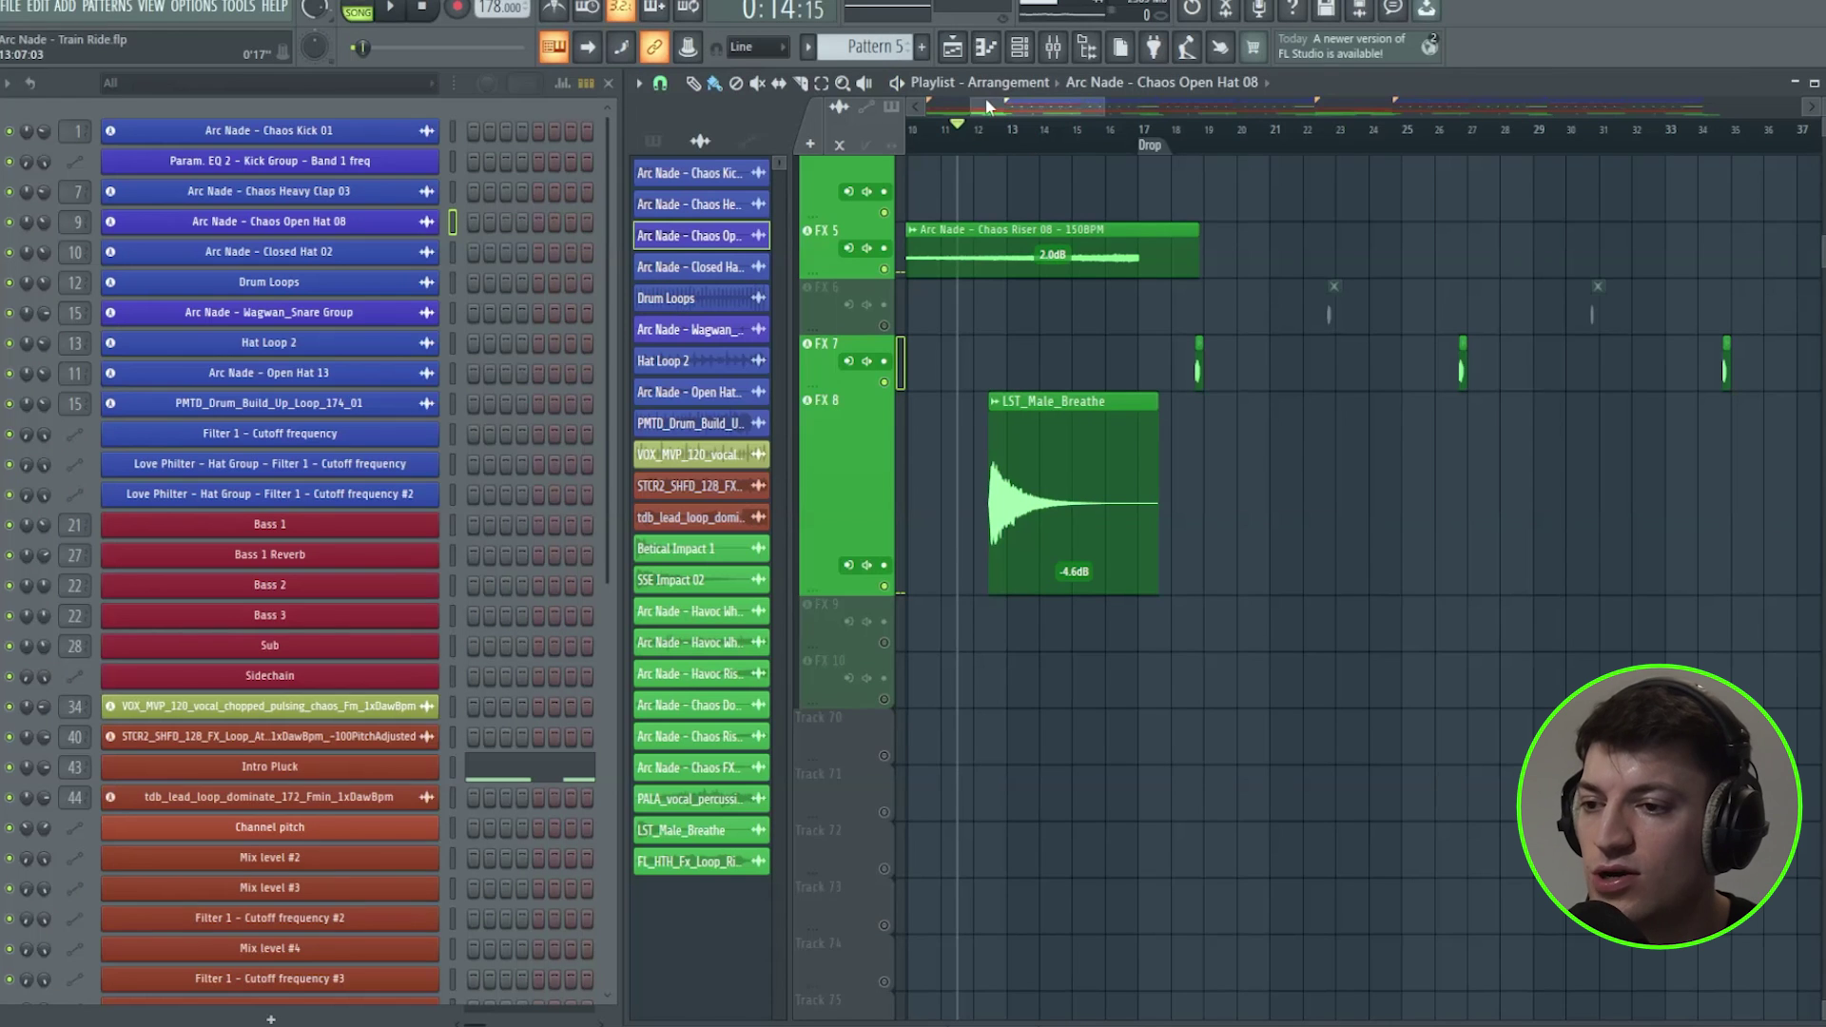
{"action": "left_click_drag", "start_coordinate": [972, 102], "coordinate": [814, 614]}
{"action": "left_click", "coordinate": [883, 643]}
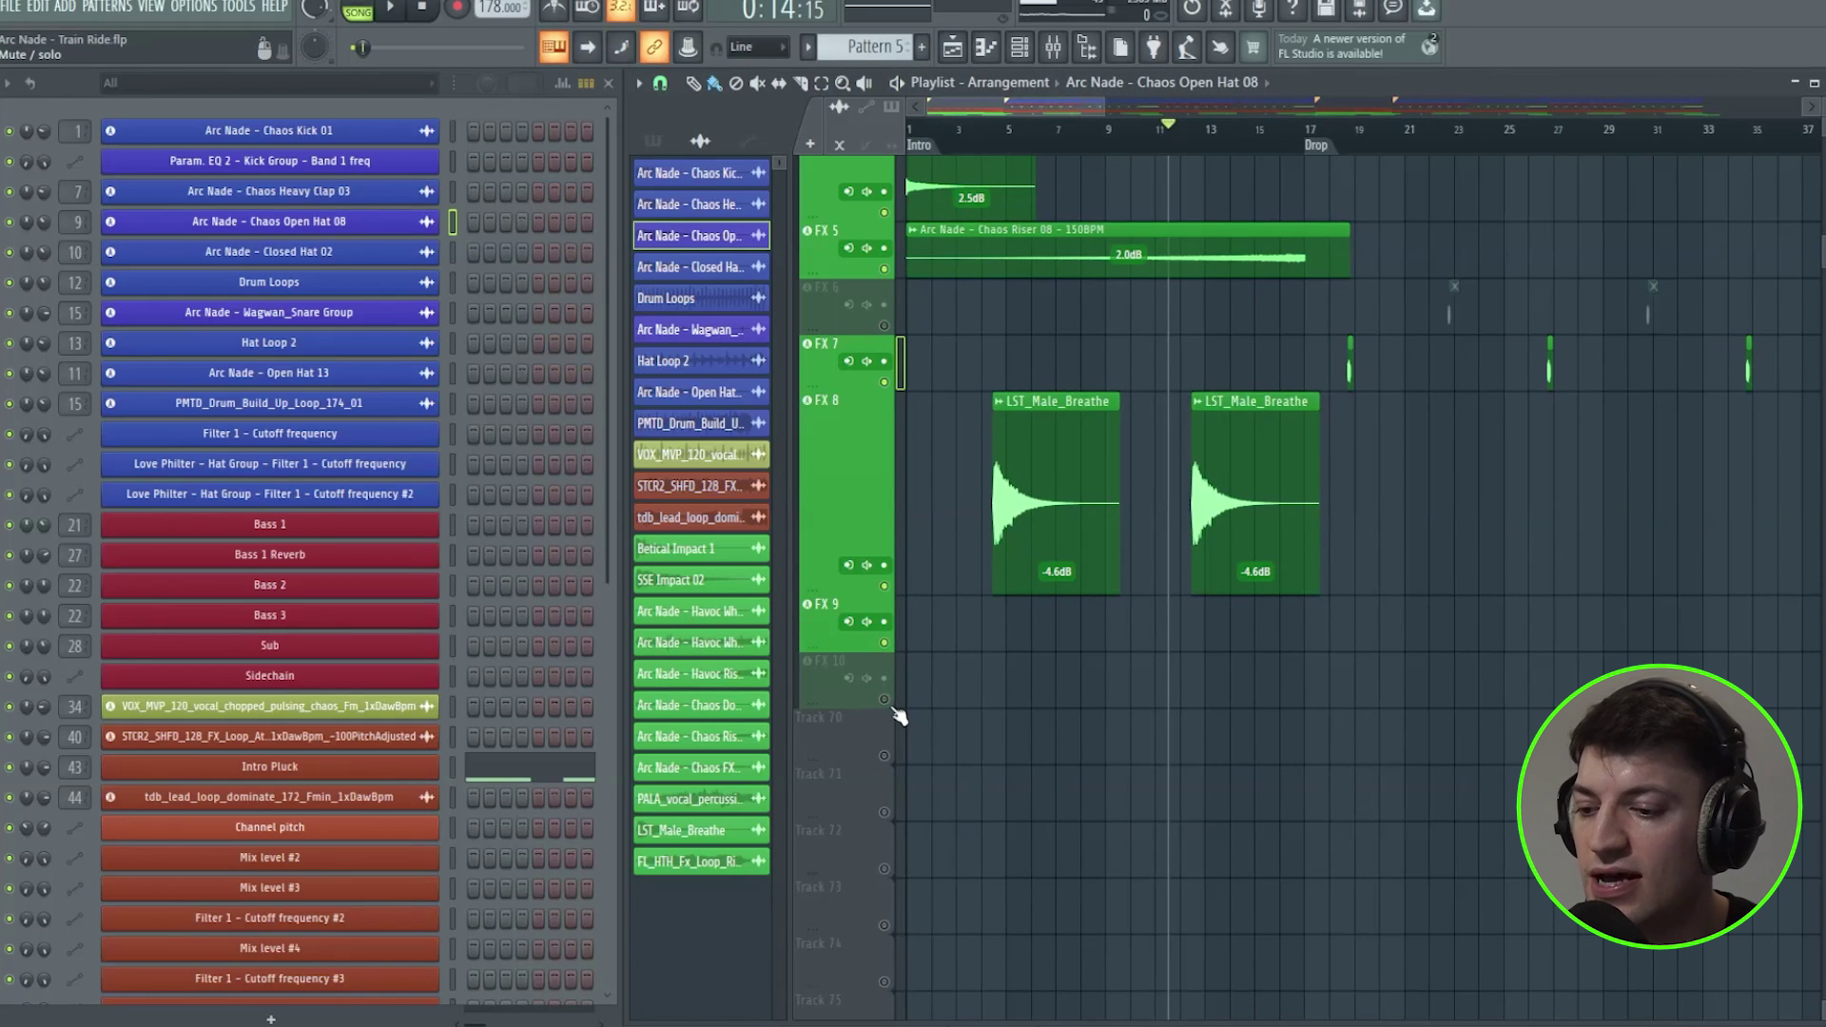
Unmute the remaining tracks and move the playhead to the start of the Drop at bar 17
{"action": "scroll", "coordinate": [1328, 577], "scroll_direction": "up", "scroll_amount": 6}
{"action": "scroll", "coordinate": [1310, 587], "scroll_direction": "up", "scroll_amount": 4}
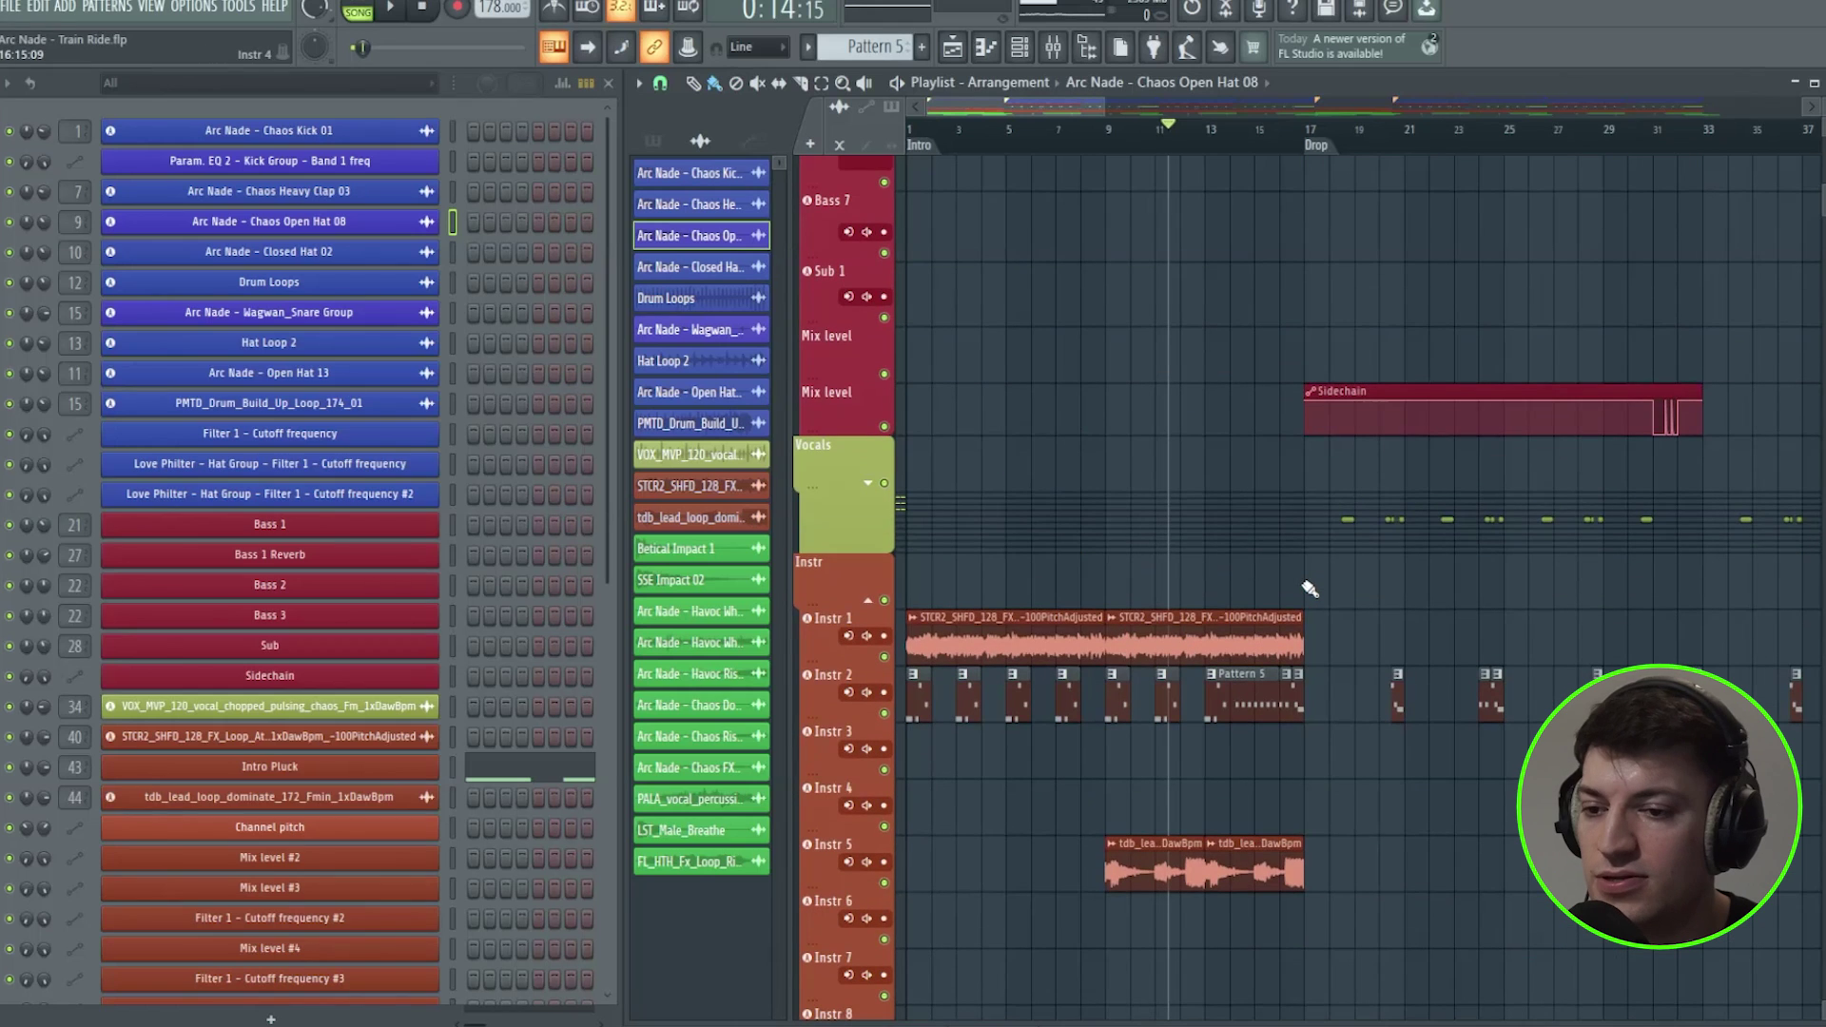
{"action": "scroll", "coordinate": [1104, 138], "scroll_direction": "up", "scroll_amount": 3}
{"action": "left_click", "coordinate": [1137, 143]}
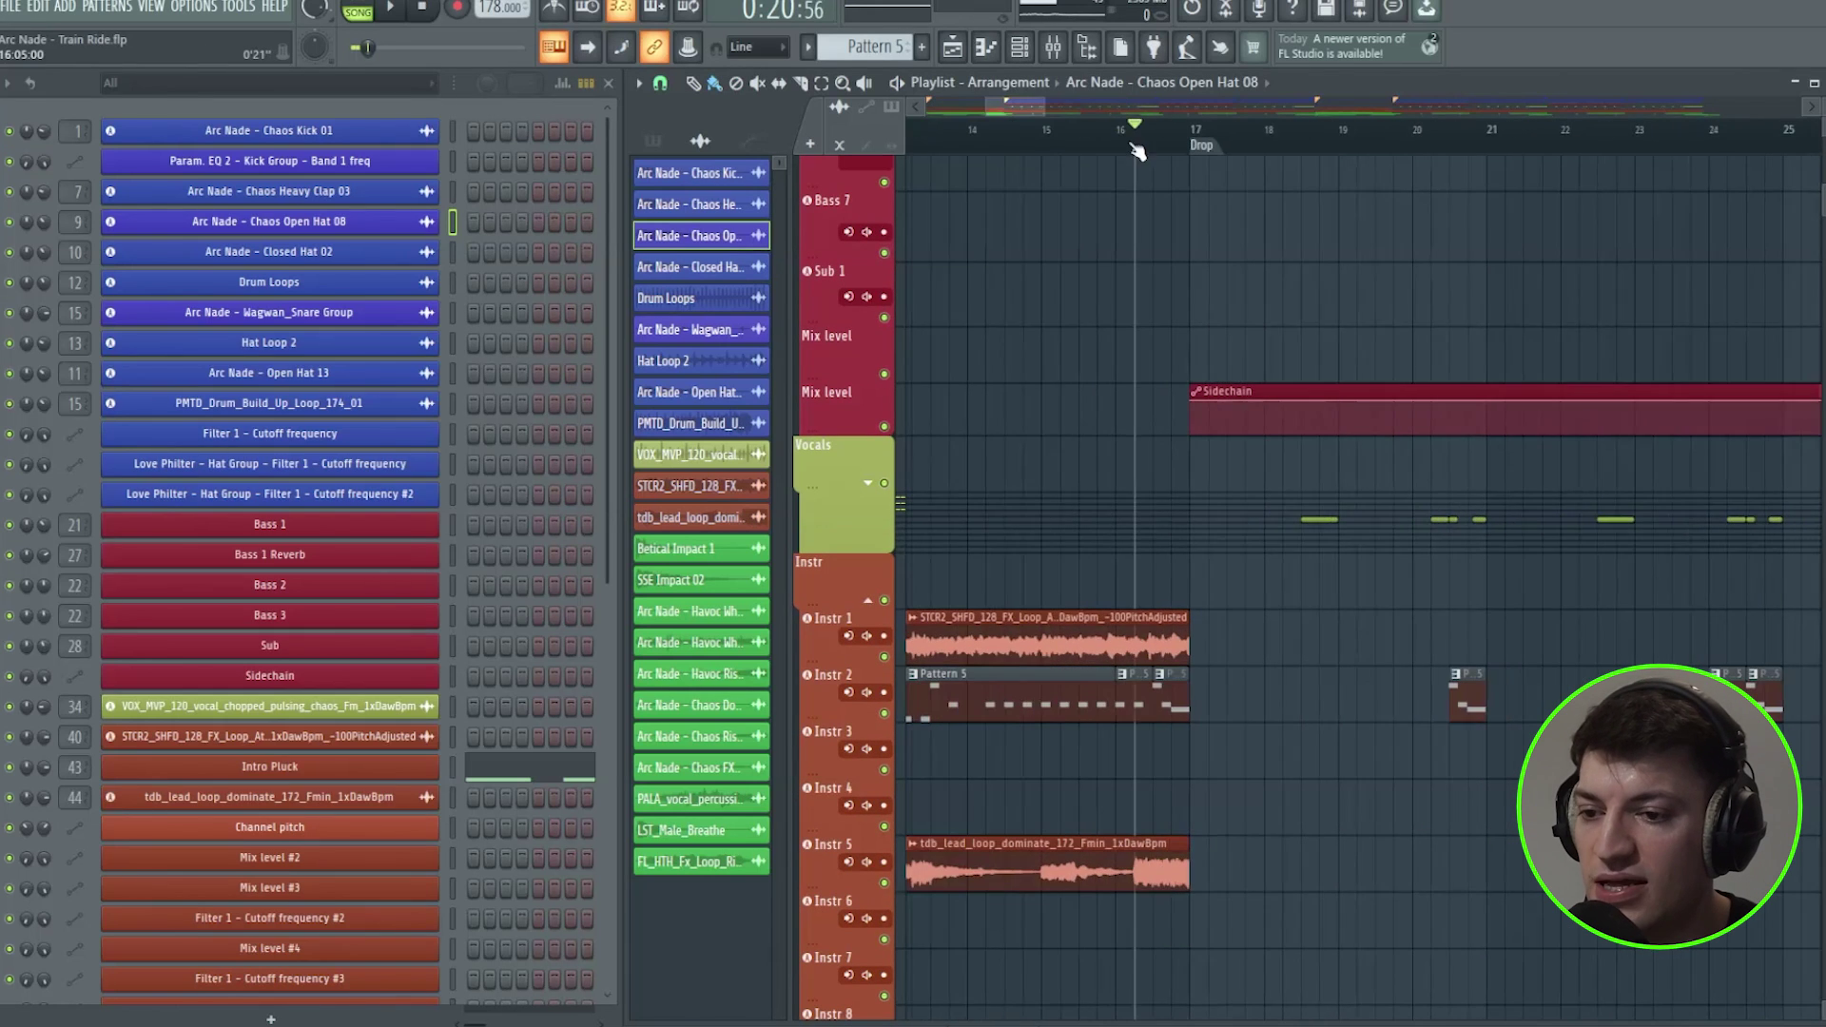
{"action": "left_click_drag", "start_coordinate": [1019, 111], "coordinate": [1030, 111]}
{"action": "left_click", "coordinate": [1030, 130]}
{"action": "scroll", "coordinate": [1211, 514], "scroll_direction": "up", "scroll_amount": 8}
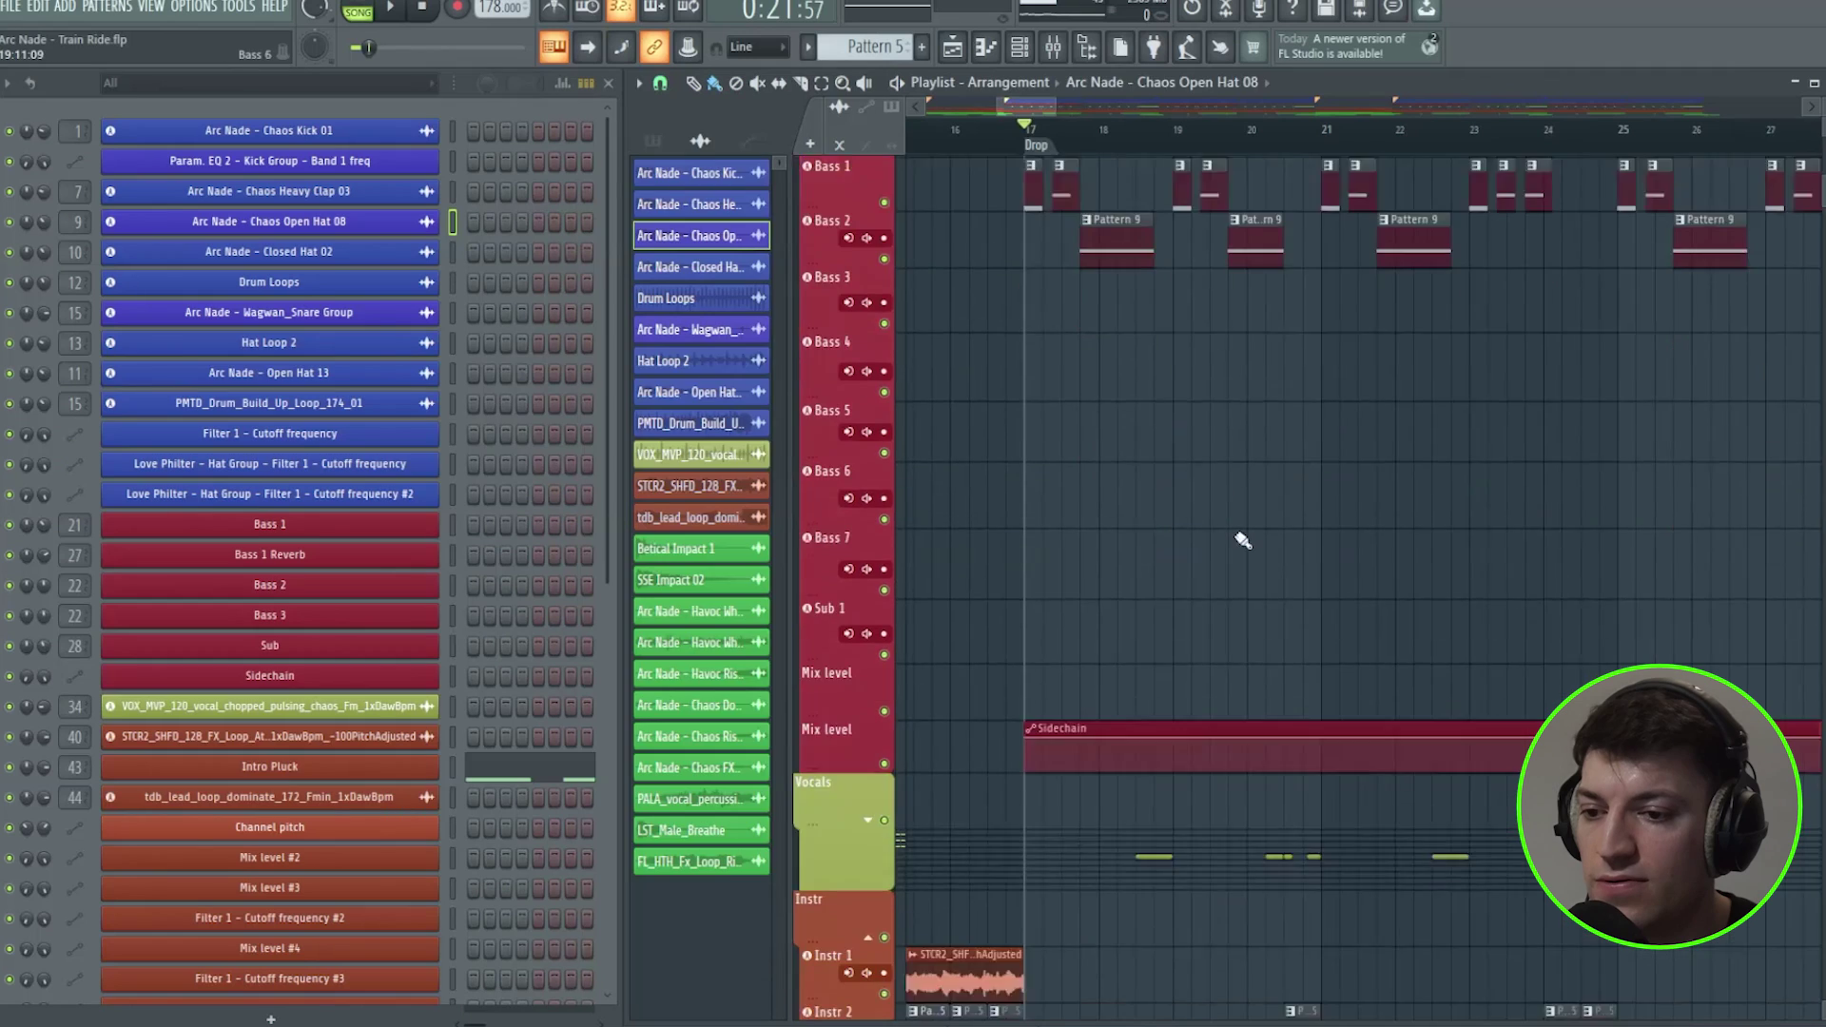
Move the Pattern 4 clips at bars 17 and 19 from the Bass 1 track to the Instr 2 track
{"action": "scroll", "coordinate": [958, 808], "scroll_direction": "down", "scroll_amount": 6}
{"action": "scroll", "coordinate": [1166, 480], "scroll_direction": "up", "scroll_amount": 2}
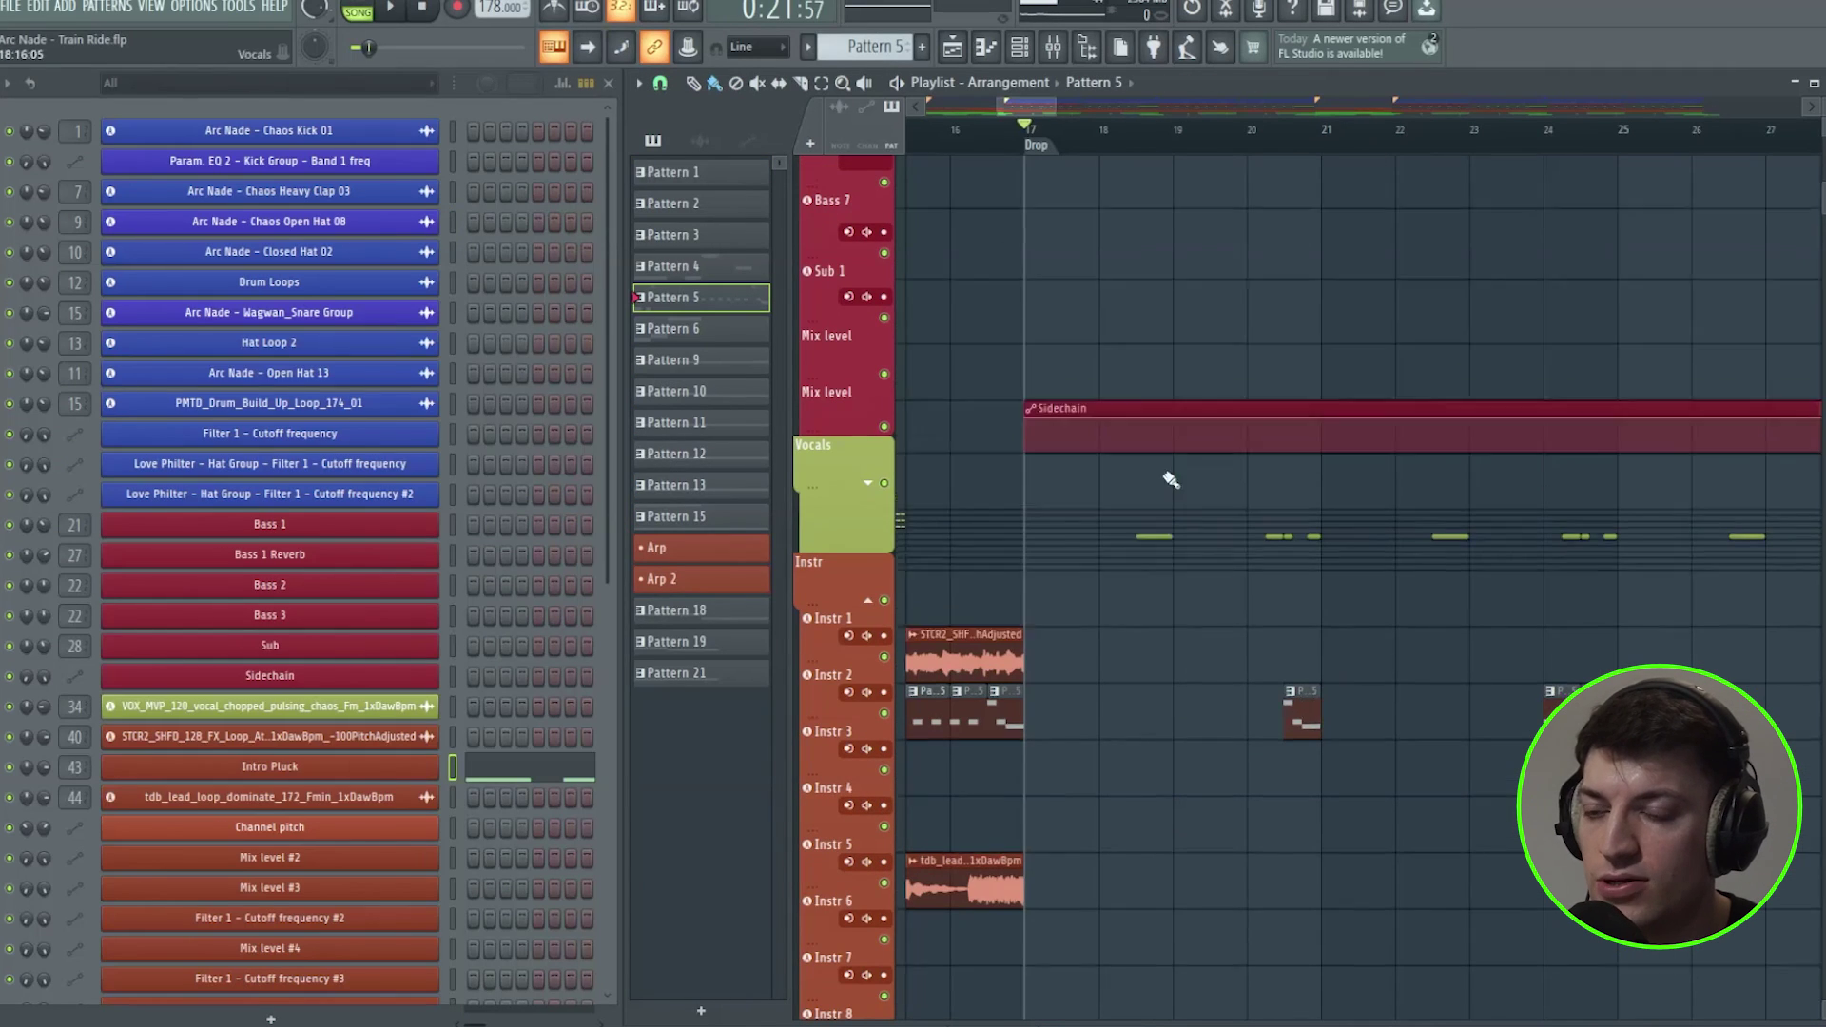
{"action": "scroll", "coordinate": [1064, 100], "scroll_direction": "right", "scroll_amount": 3}
{"action": "scroll", "coordinate": [1006, 112], "scroll_direction": "left", "scroll_amount": 3}
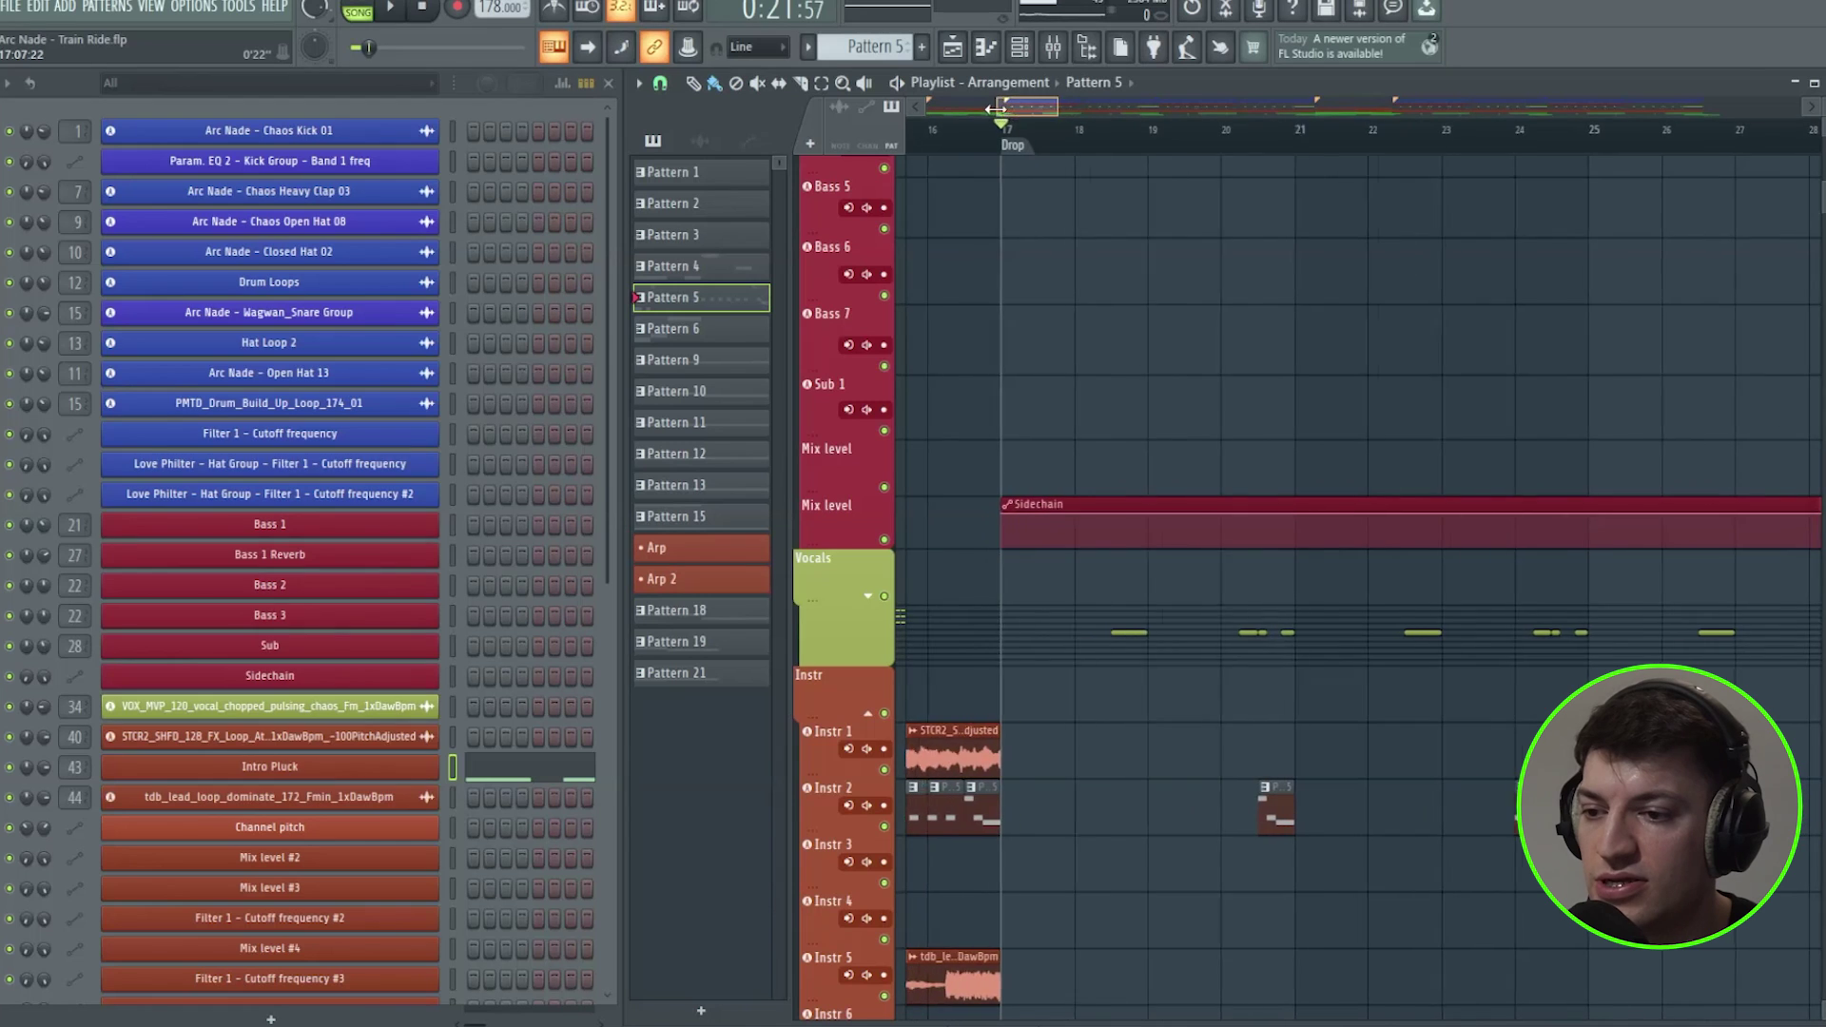
{"action": "scroll", "coordinate": [1046, 230], "scroll_direction": "up", "scroll_amount": 4}
{"action": "scroll", "coordinate": [1054, 442], "scroll_direction": "down", "scroll_amount": 4}
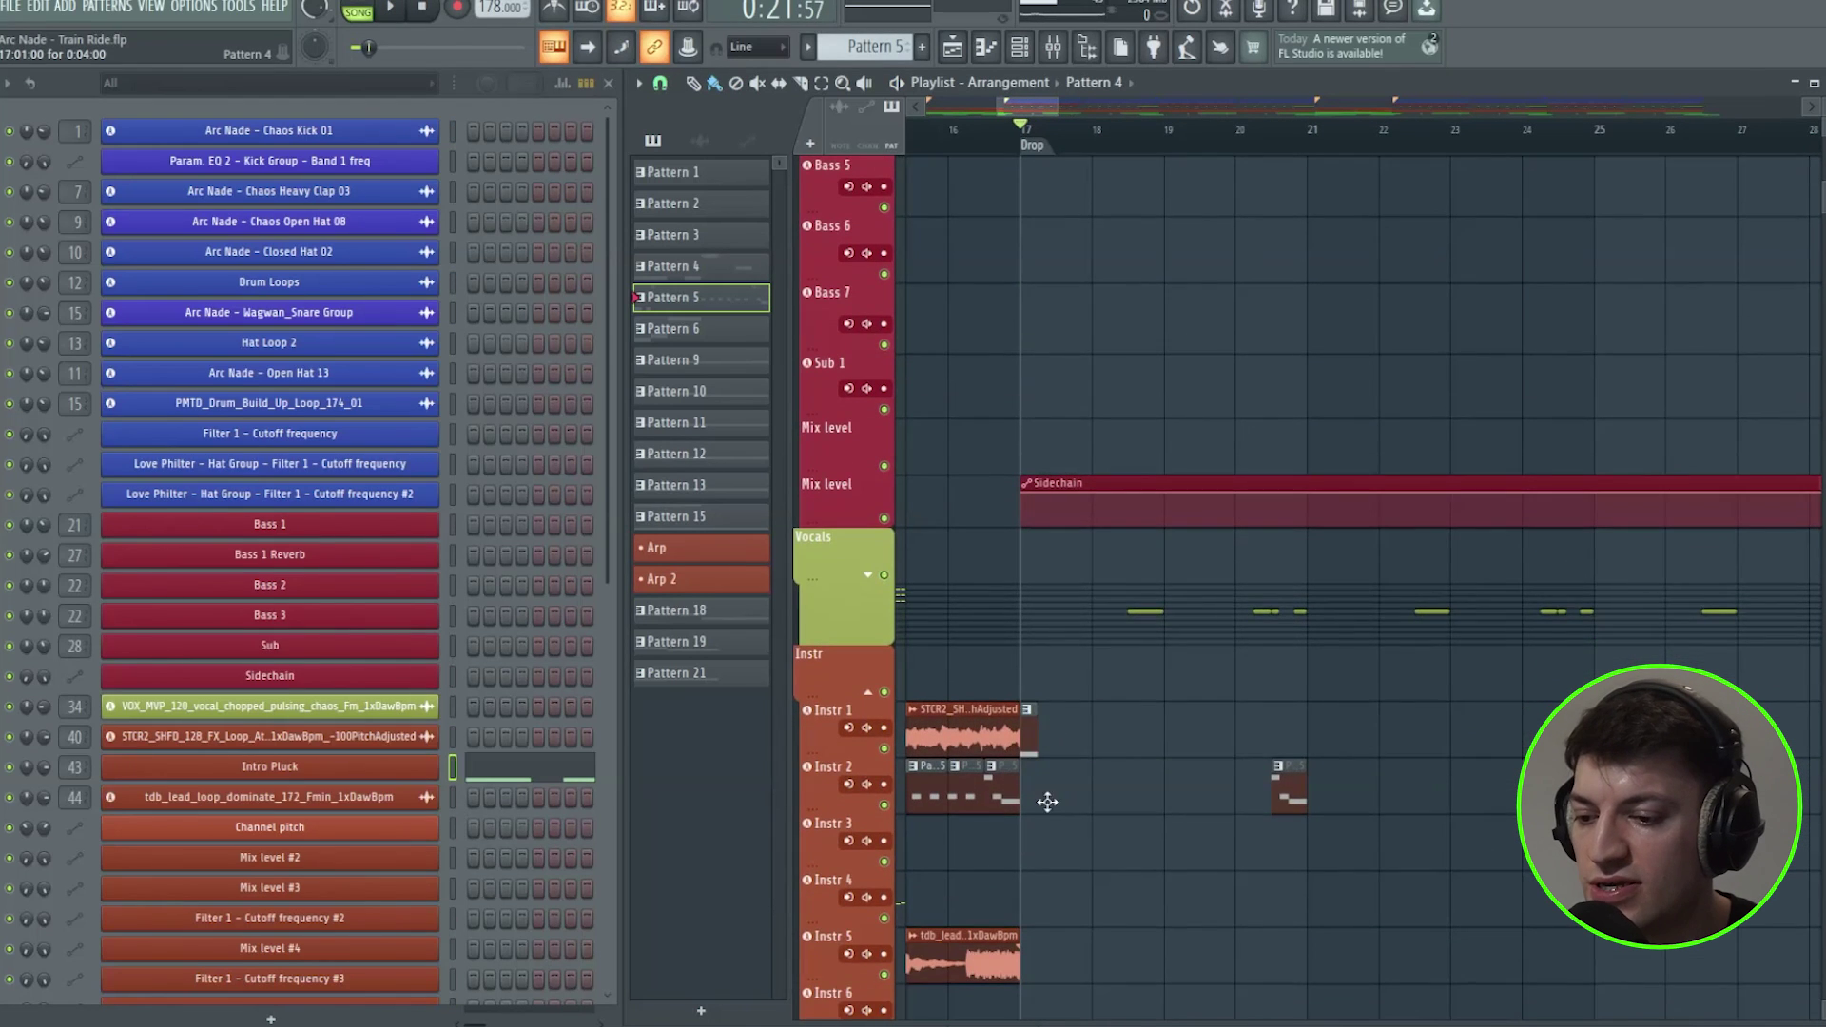
{"action": "scroll", "coordinate": [1101, 792], "scroll_direction": "up", "scroll_amount": 8}
{"action": "scroll", "coordinate": [1102, 792], "scroll_direction": "down", "scroll_amount": 5}
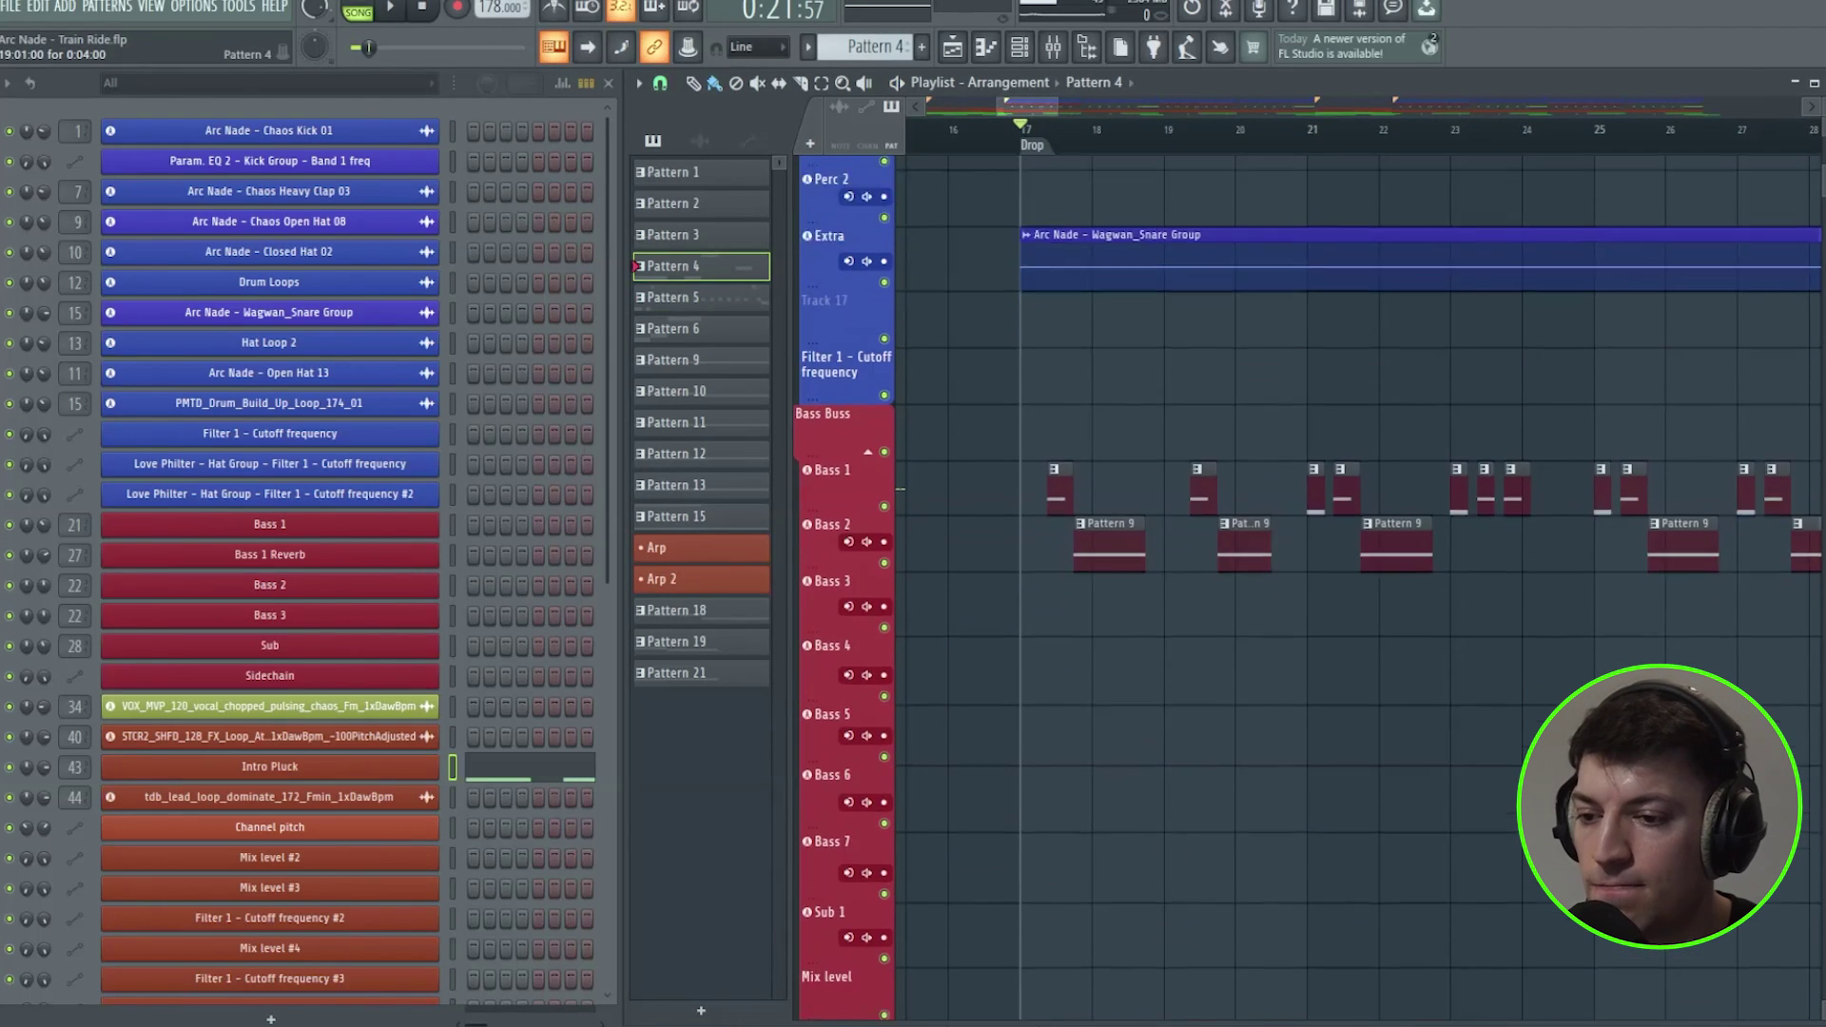
{"action": "scroll", "coordinate": [1172, 848], "scroll_direction": "down", "scroll_amount": 2}
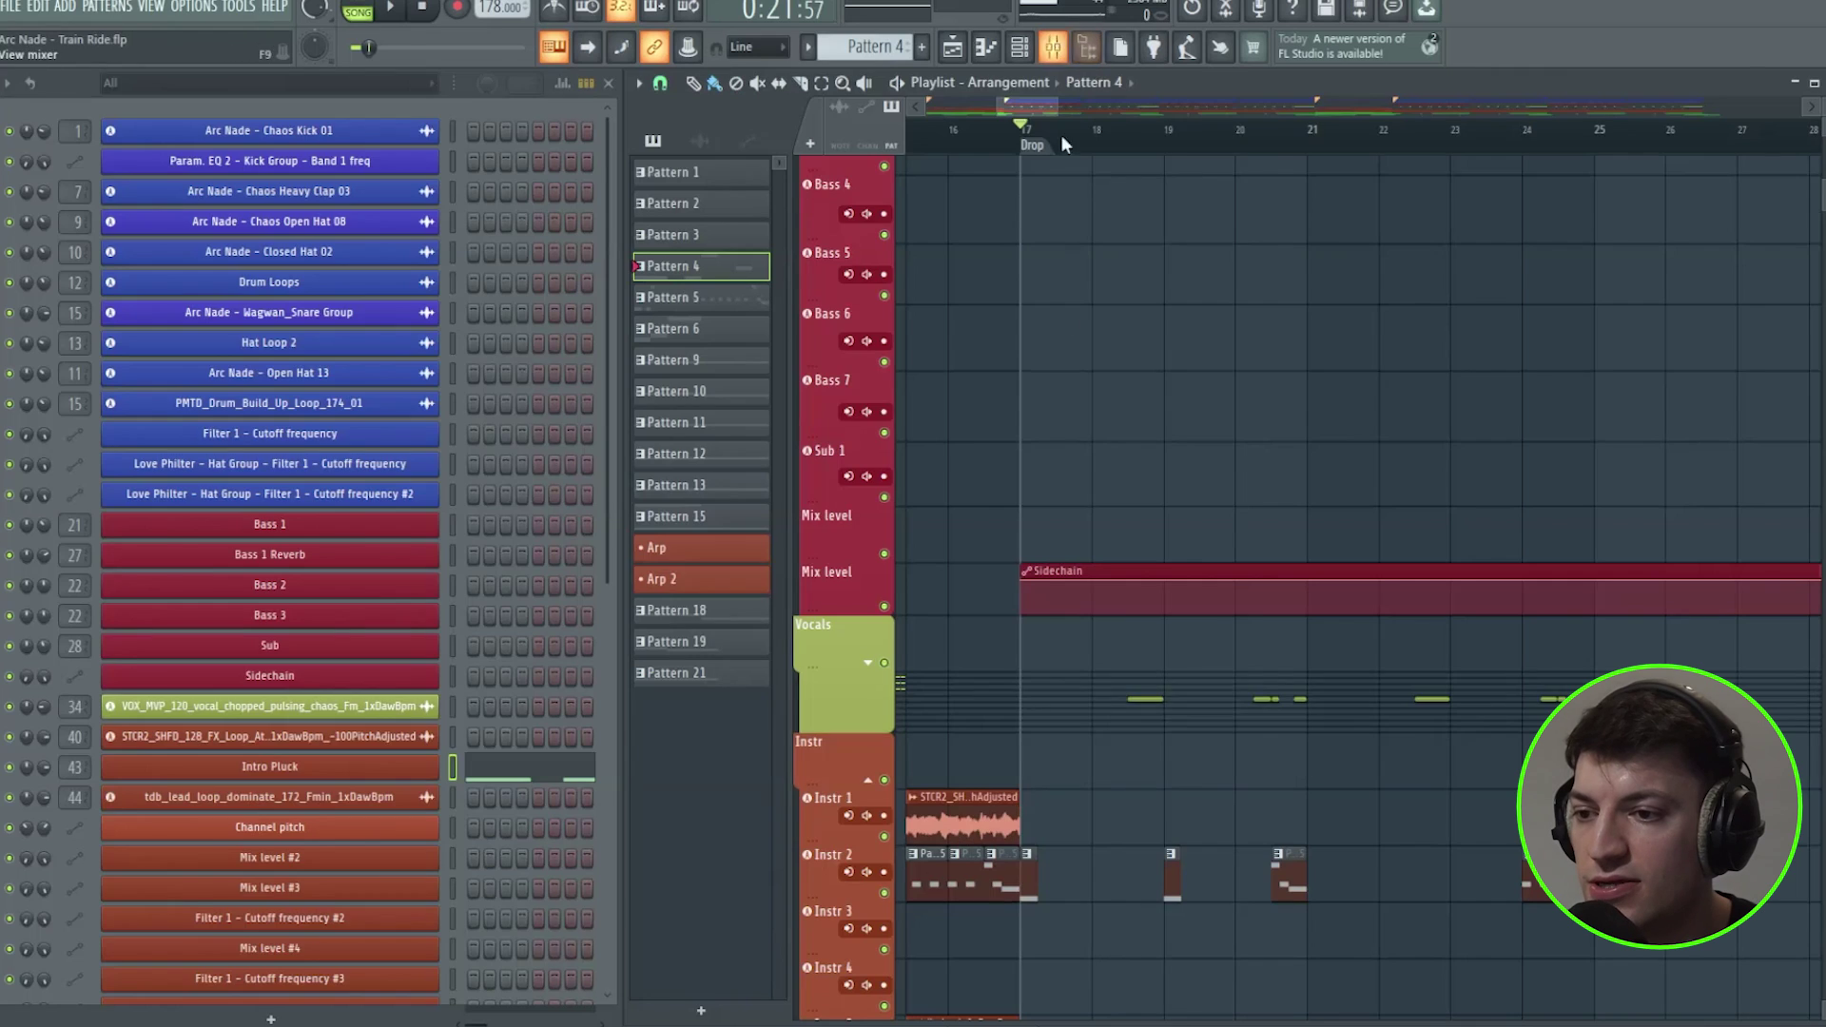
Play the drop from bar 17 to hear the moved Pattern 4 clips together with the basses and vocals
{"action": "key", "text": "F9"}
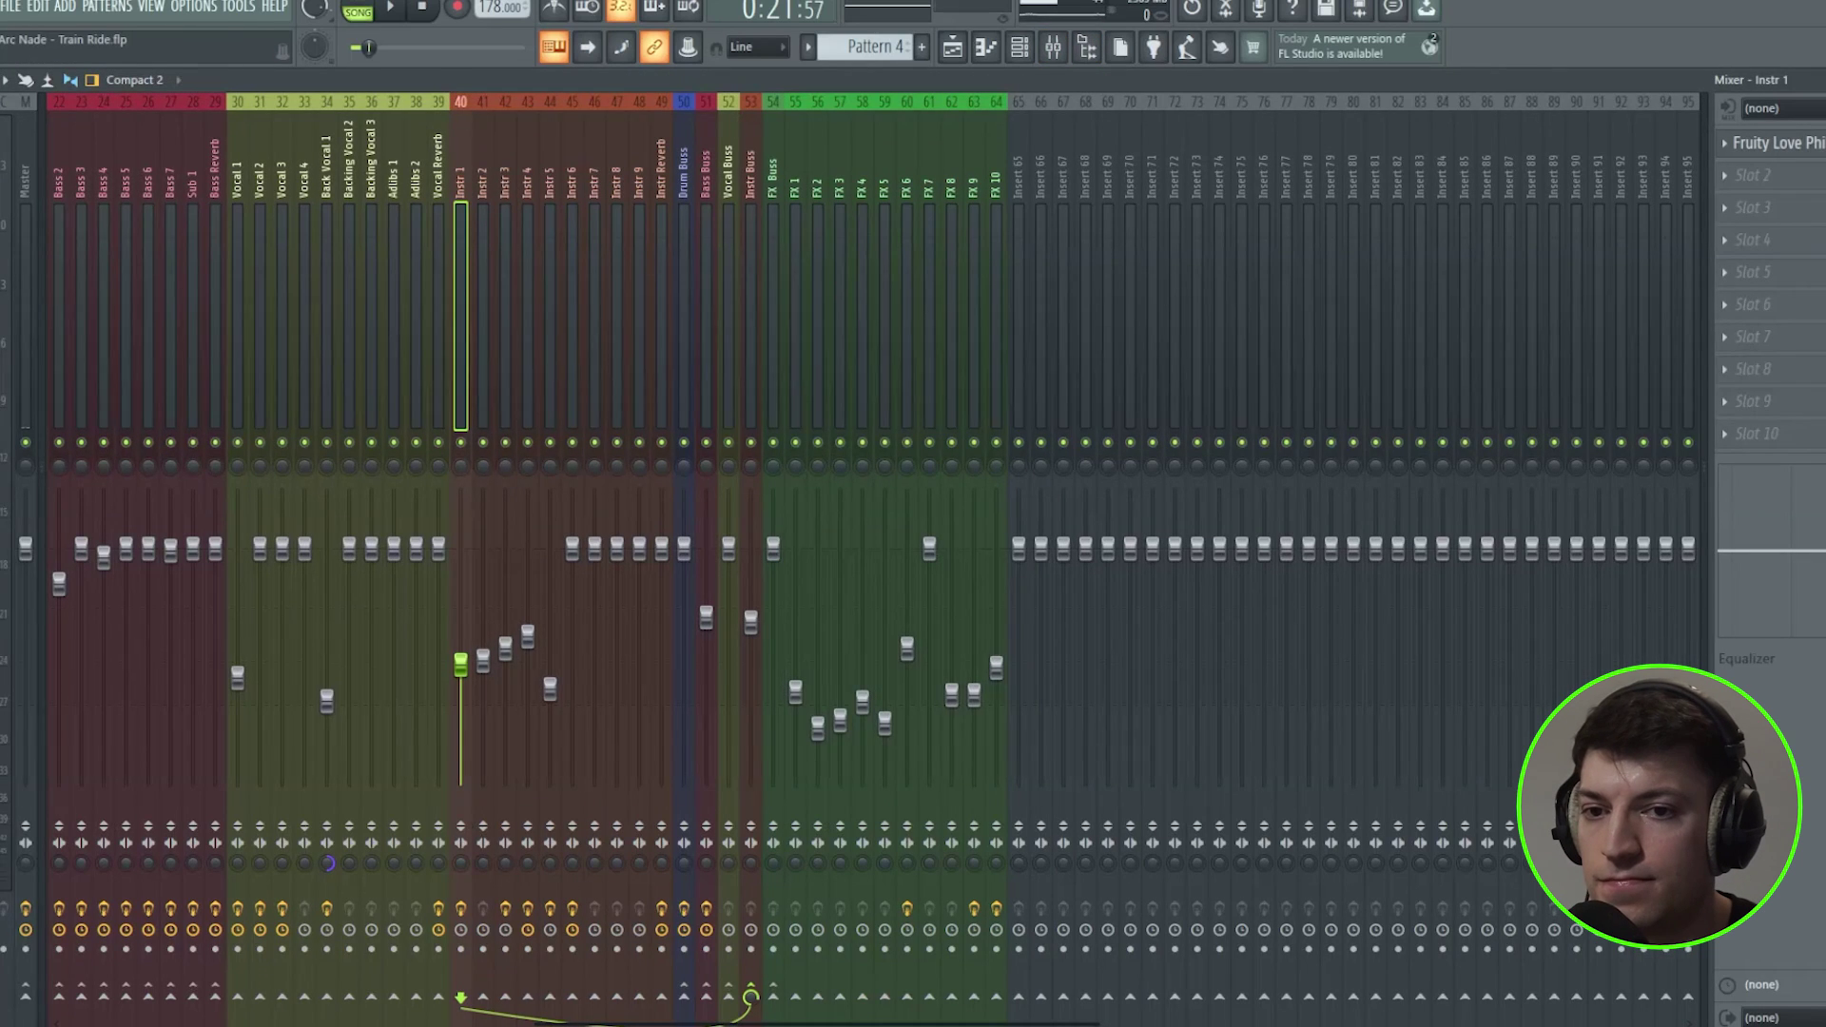
{"action": "key", "text": "F9"}
{"action": "scroll", "coordinate": [1016, 510], "scroll_direction": "up", "scroll_amount": 6}
{"action": "scroll", "coordinate": [1056, 439], "scroll_direction": "down", "scroll_amount": 4}
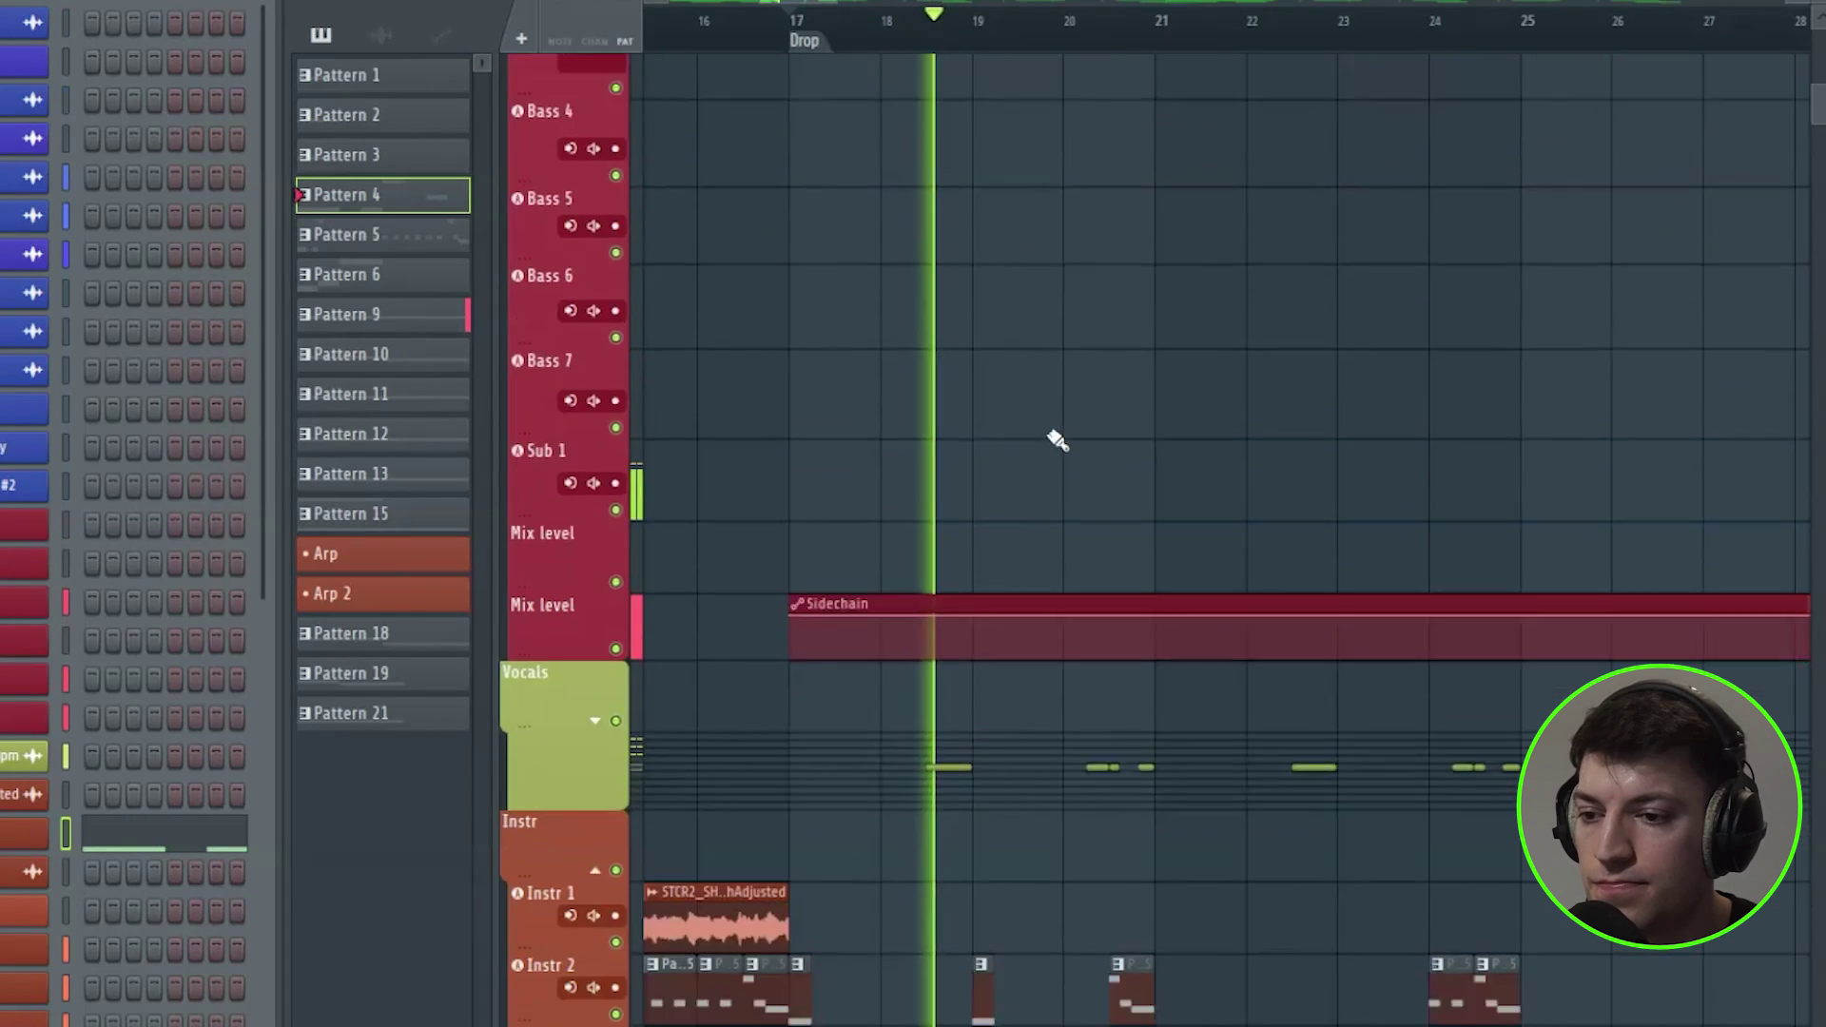
{"action": "scroll", "coordinate": [1058, 440], "scroll_direction": "down", "scroll_amount": 4}
{"action": "scroll", "coordinate": [1159, 487], "scroll_direction": "up", "scroll_amount": 7}
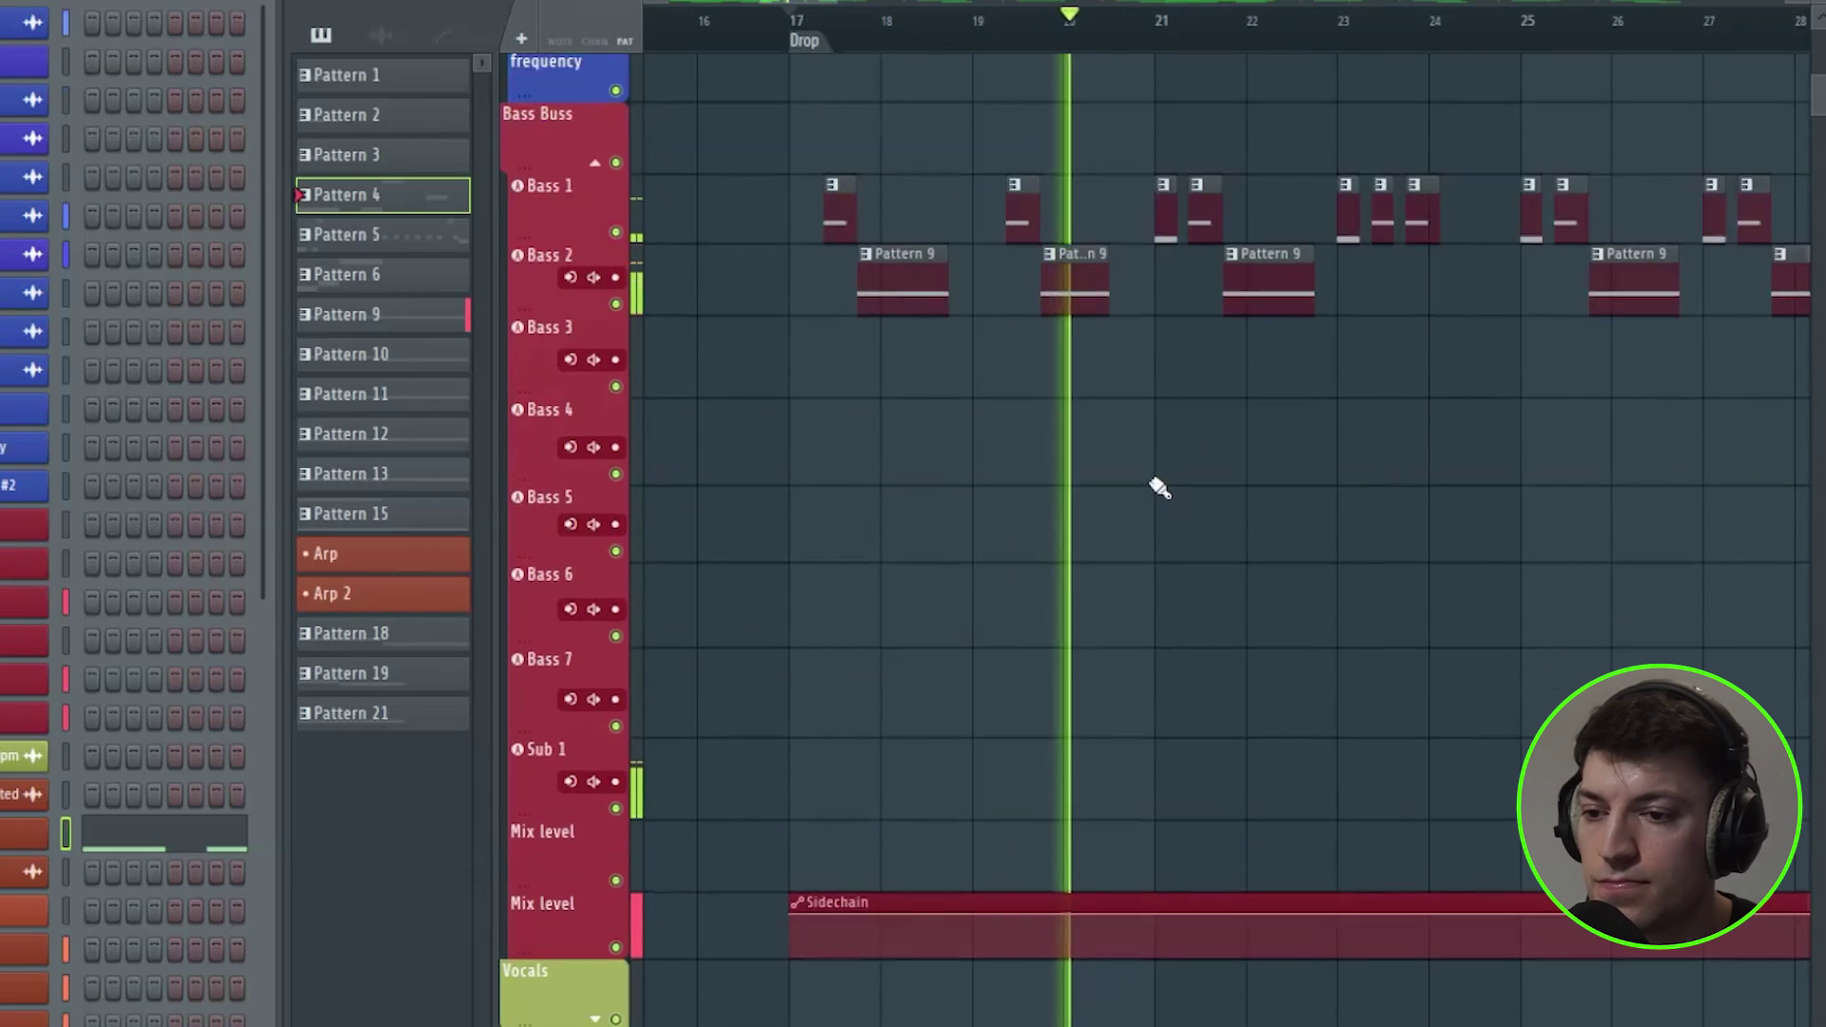
{"action": "scroll", "coordinate": [1159, 487], "scroll_direction": "down", "scroll_amount": 4}
{"action": "scroll", "coordinate": [1113, 880], "scroll_direction": "down", "scroll_amount": 2}
{"action": "key", "text": "space"}
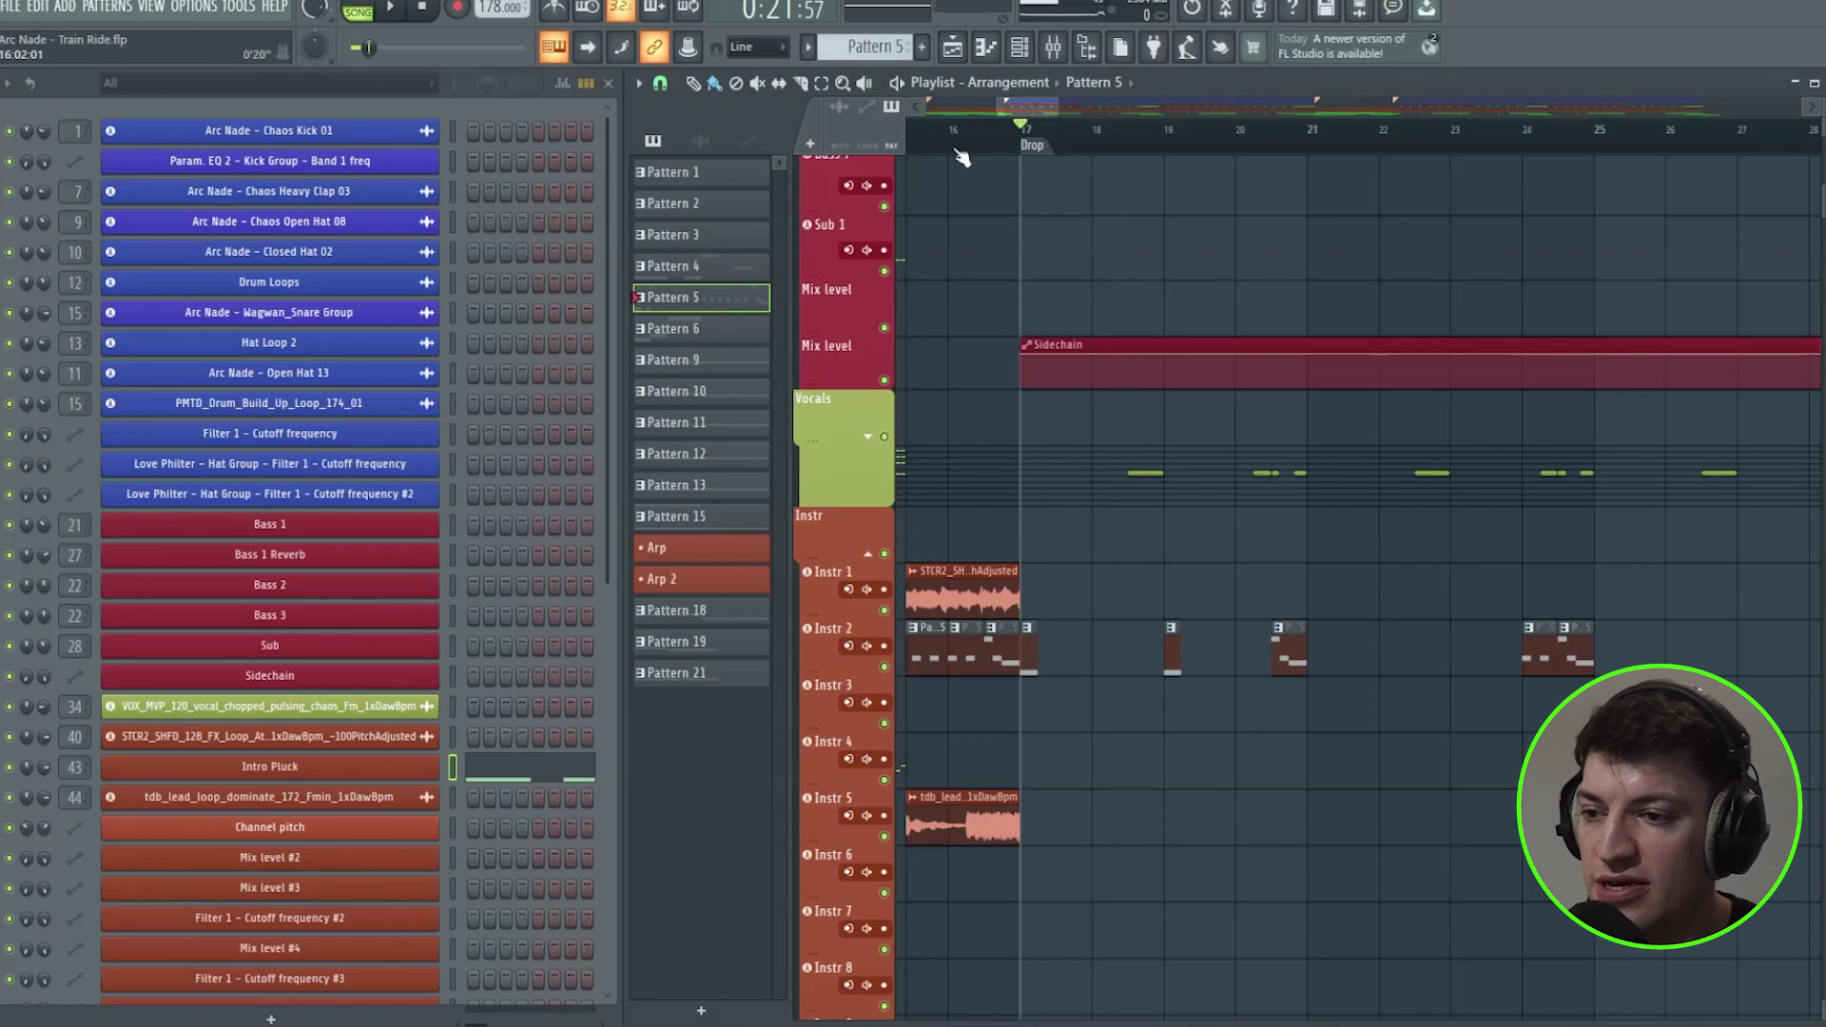
Audition the Instr 2 pluck clips leading into the drop from about bar 16
{"action": "key", "text": "space"}
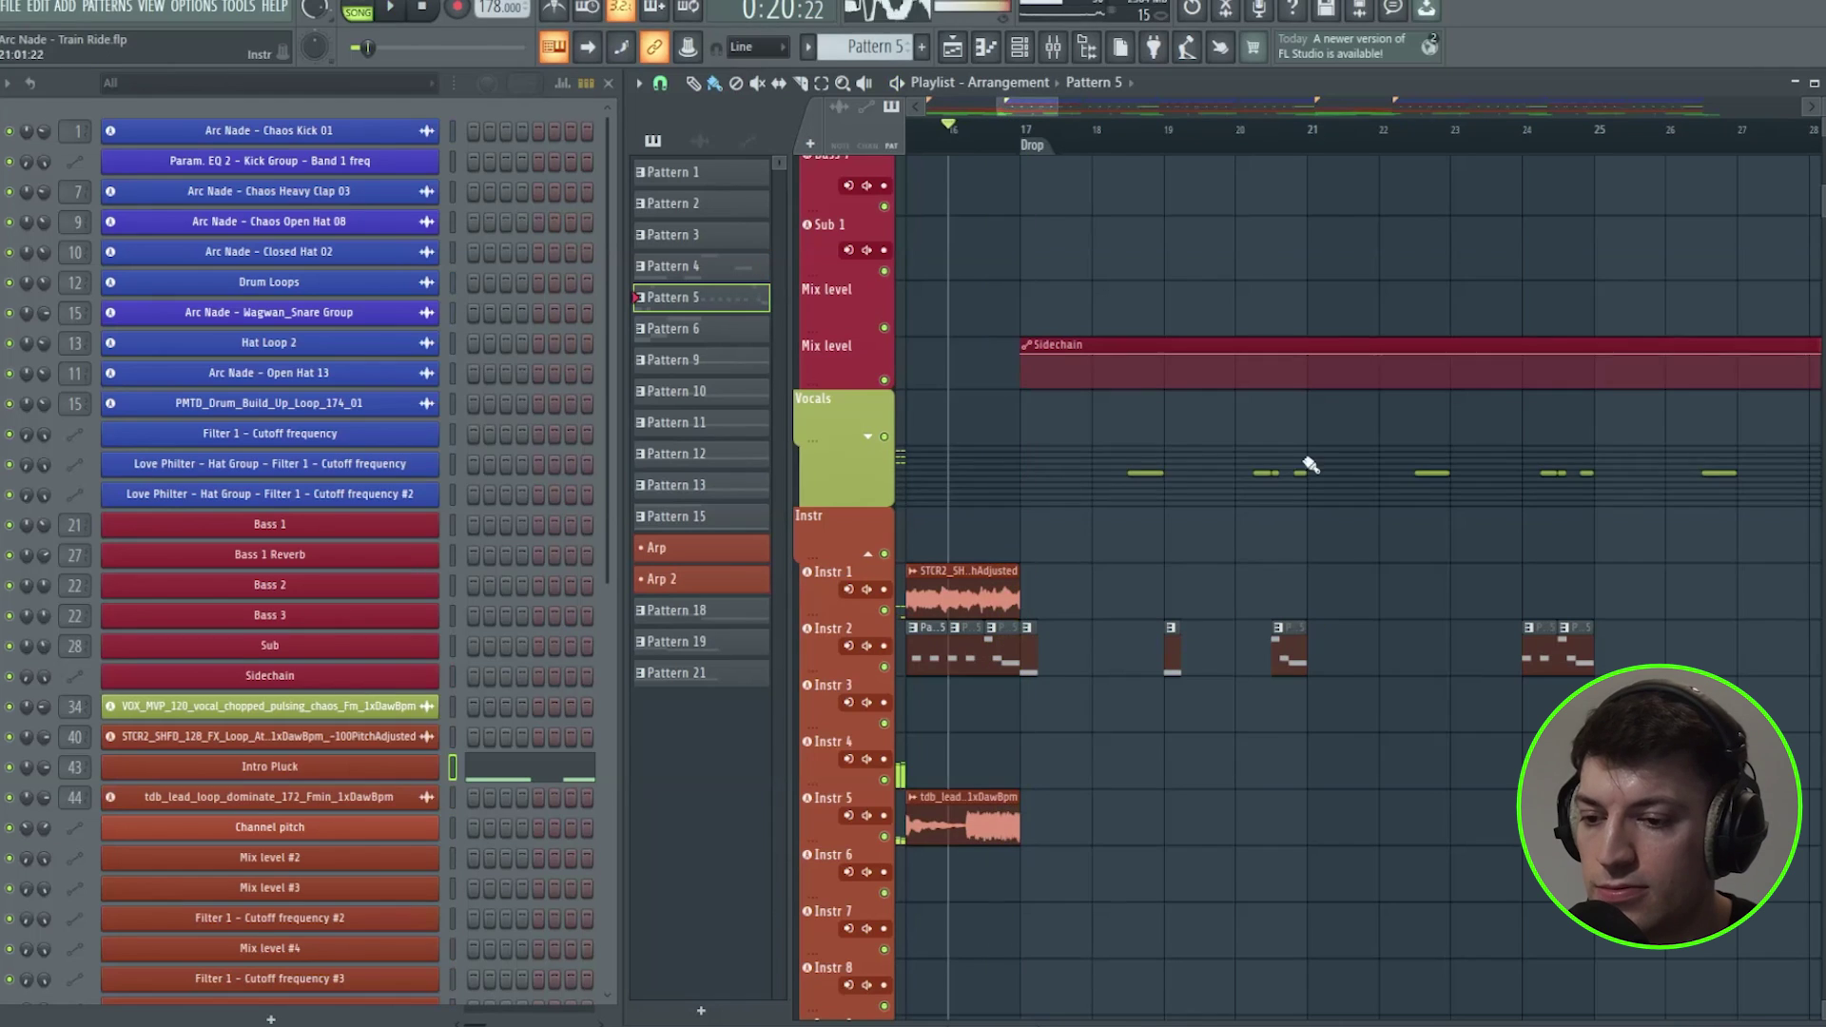
{"action": "key", "text": "space"}
{"action": "key", "text": "space"}
Play from bar 23 to audition the Pattern 5 clips on Instr 2 at bar 24
{"action": "left_click_drag", "start_coordinate": [1046, 109], "coordinate": [1069, 110]}
{"action": "left_click", "coordinate": [1056, 85]}
{"action": "left_click", "coordinate": [1047, 145]}
{"action": "key", "text": "space"}
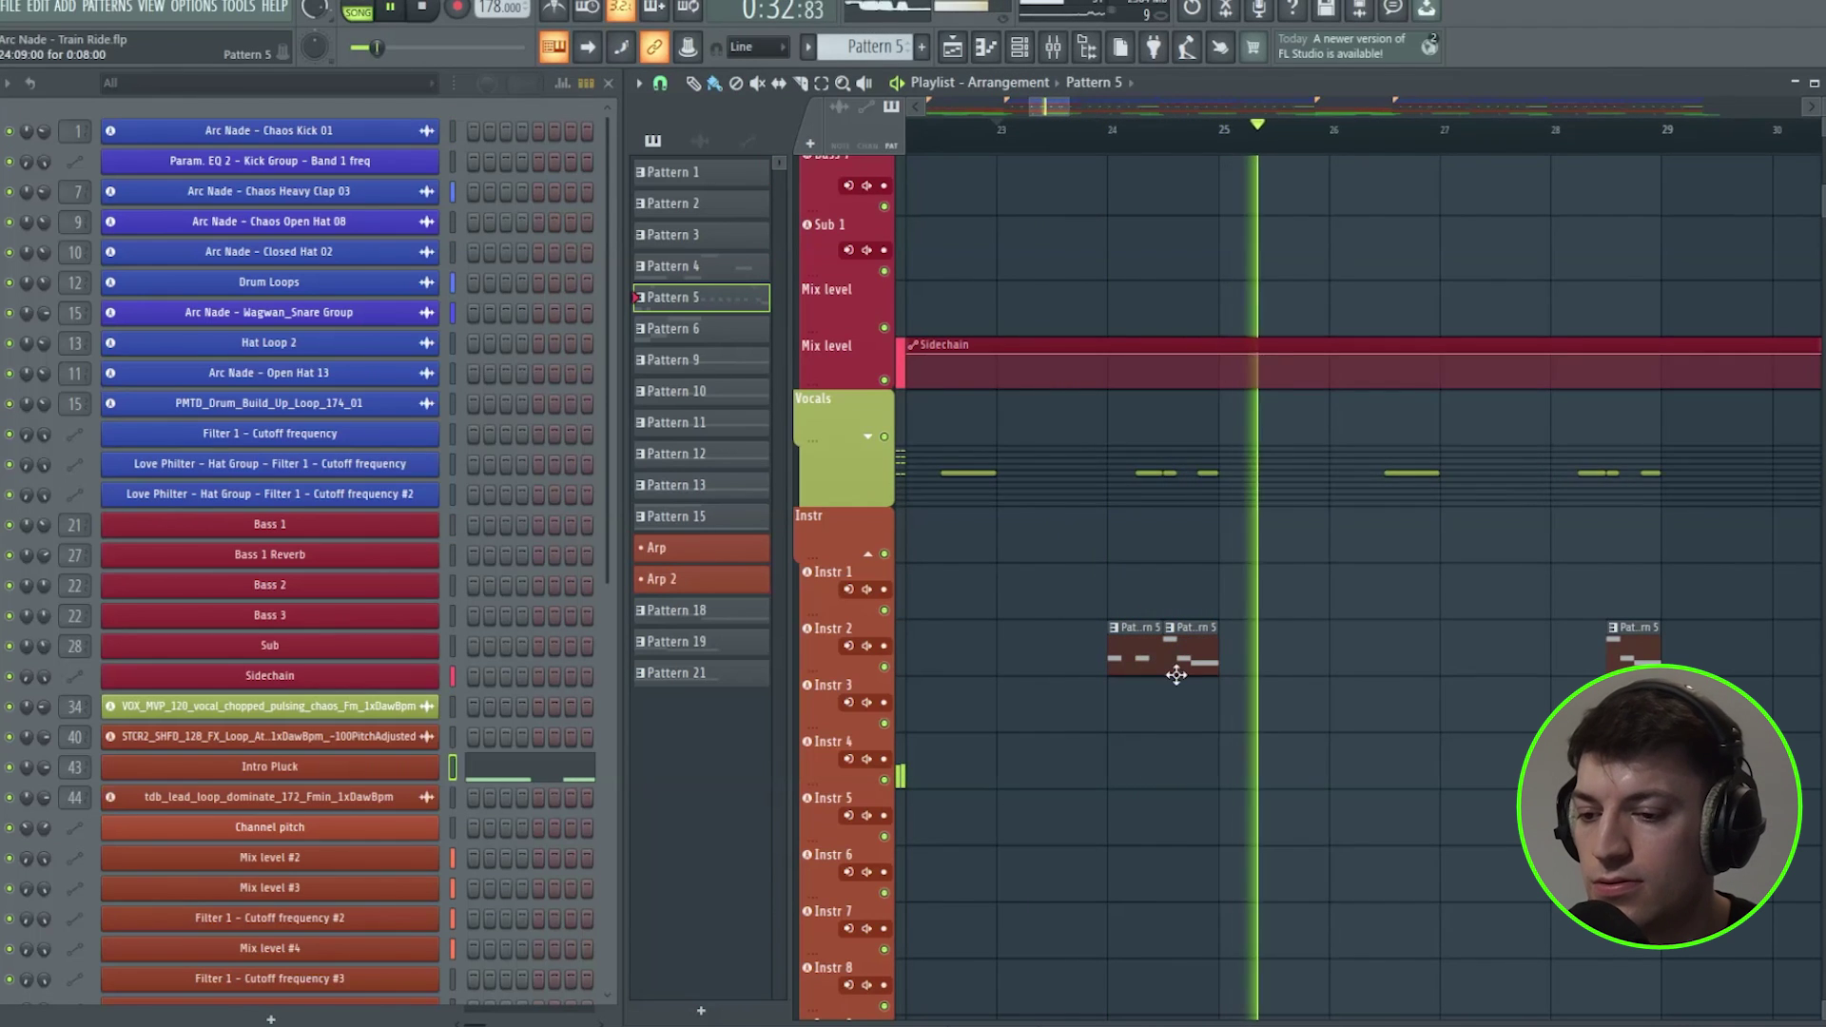
{"action": "scroll", "coordinate": [1141, 143], "scroll_direction": "down", "scroll_amount": 4}
{"action": "key", "text": "space"}
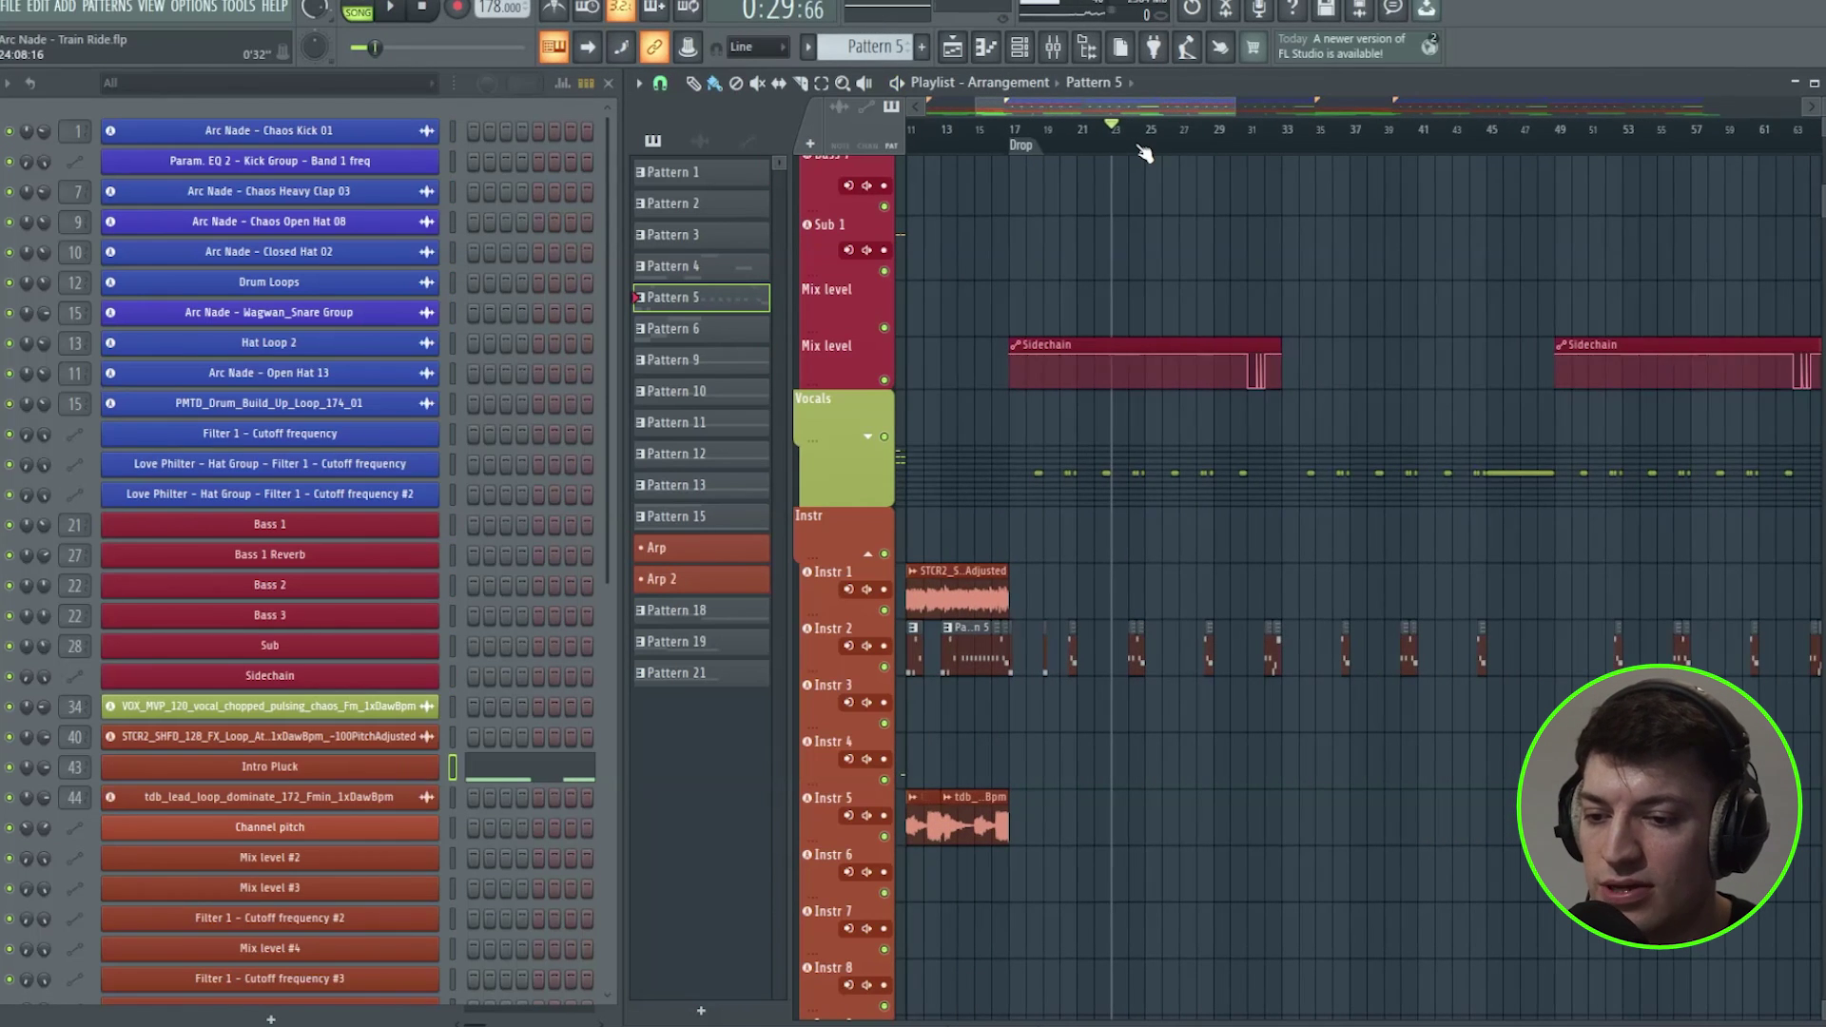
Collapse the Drum Buss, Bass Buss and Instr groups and play the transition from bar 79 into the Breakdown
{"action": "scroll", "coordinate": [1341, 153], "scroll_direction": "down", "scroll_amount": 3}
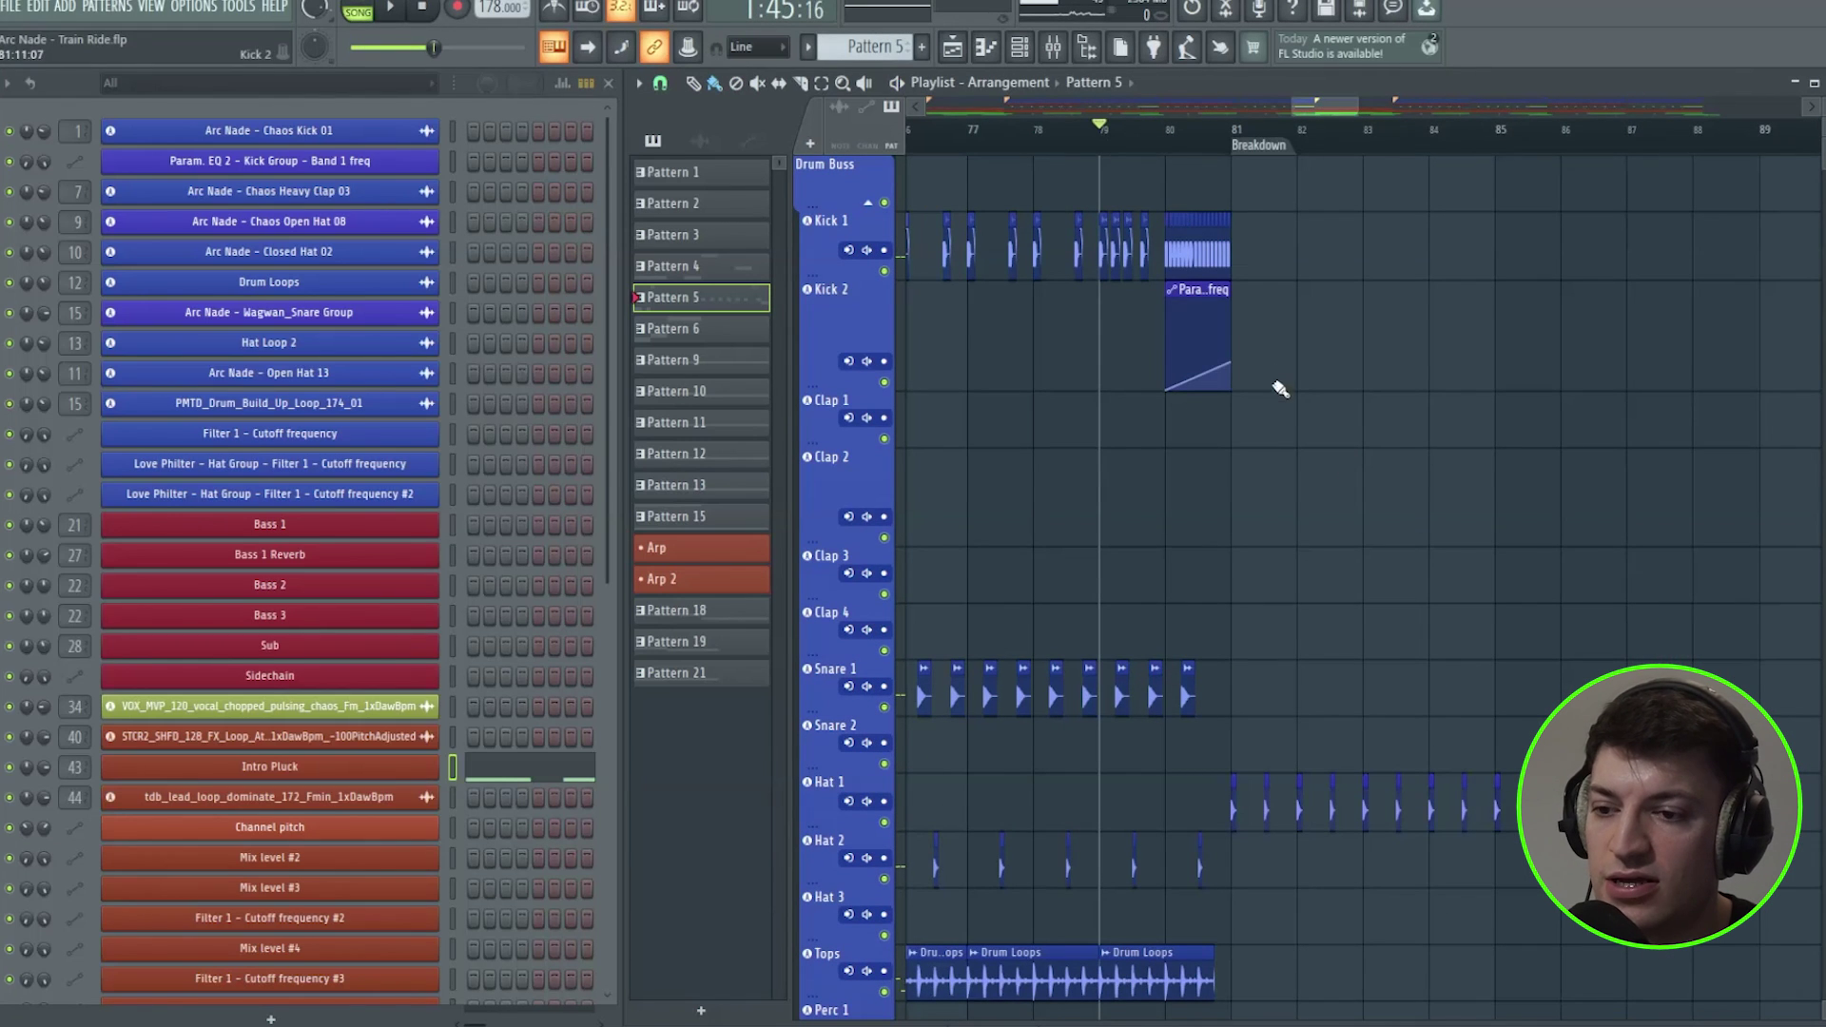
{"action": "scroll", "coordinate": [1265, 400], "scroll_direction": "down", "scroll_amount": 1}
{"action": "scroll", "coordinate": [1248, 415], "scroll_direction": "up", "scroll_amount": 1}
{"action": "left_click", "coordinate": [868, 203]}
{"action": "key", "text": "space"}
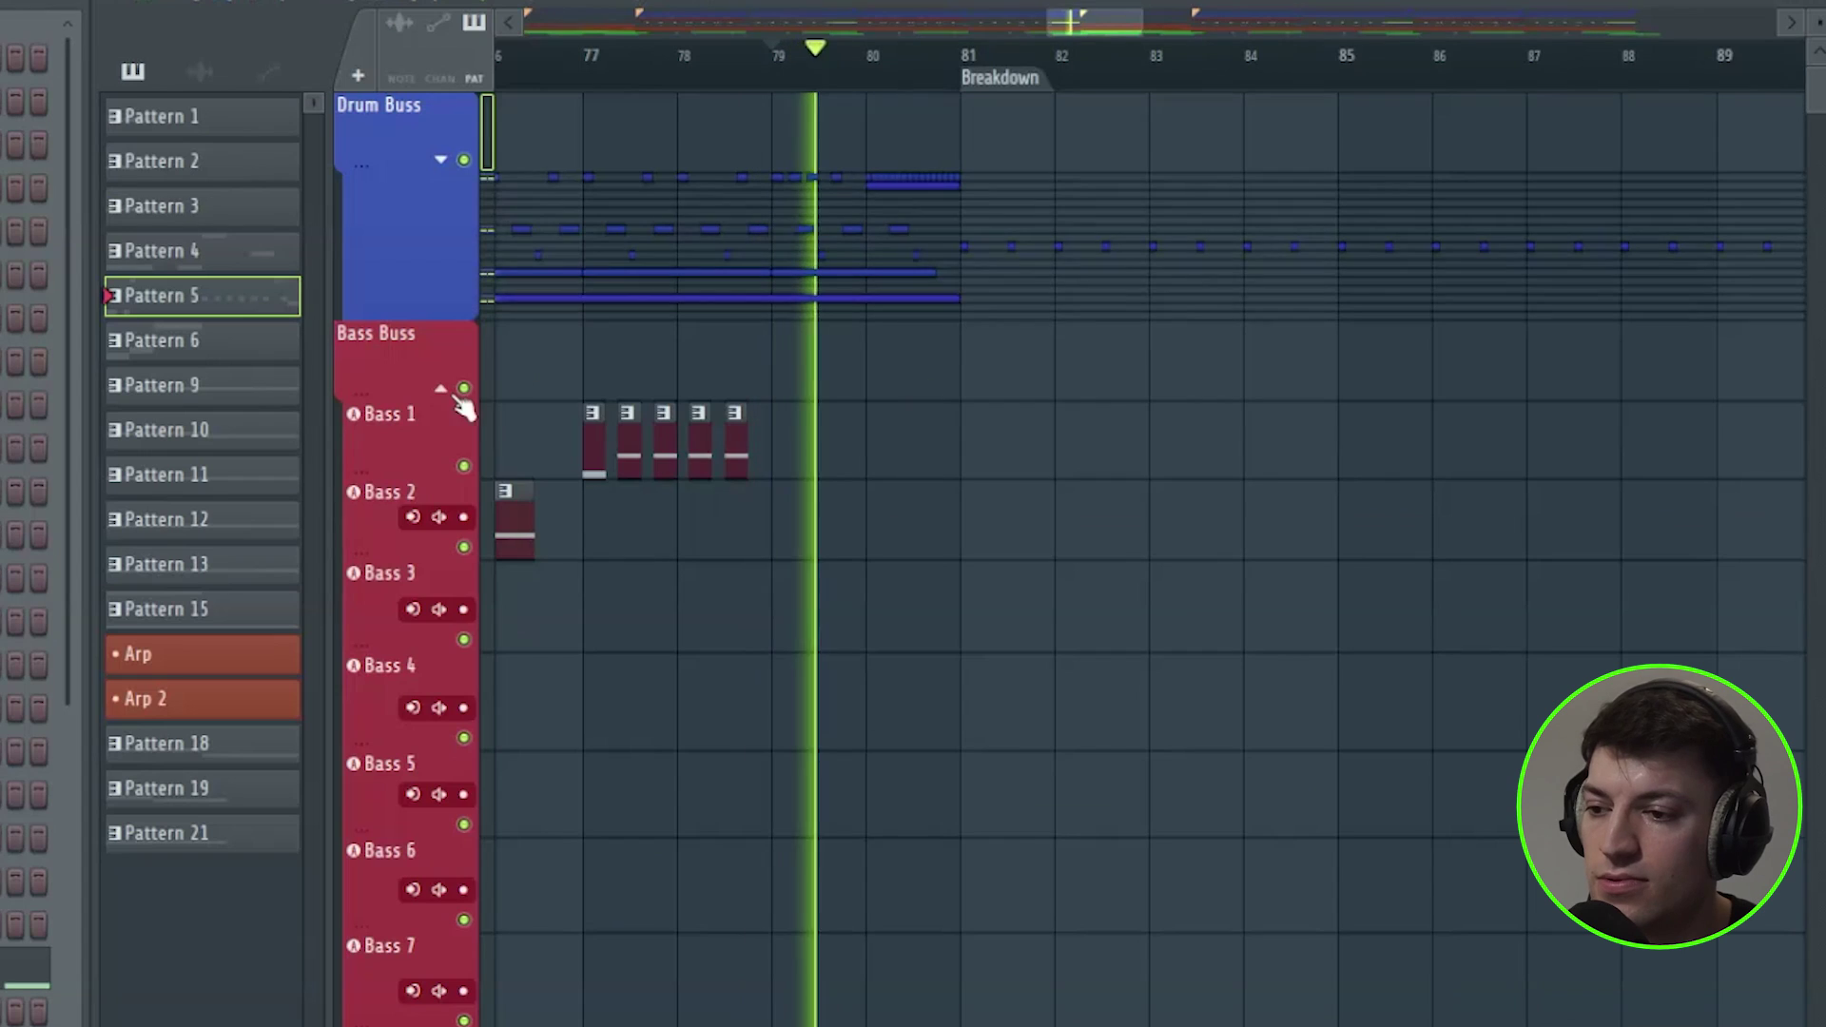
{"action": "left_click", "coordinate": [441, 390]}
{"action": "left_click", "coordinate": [441, 720]}
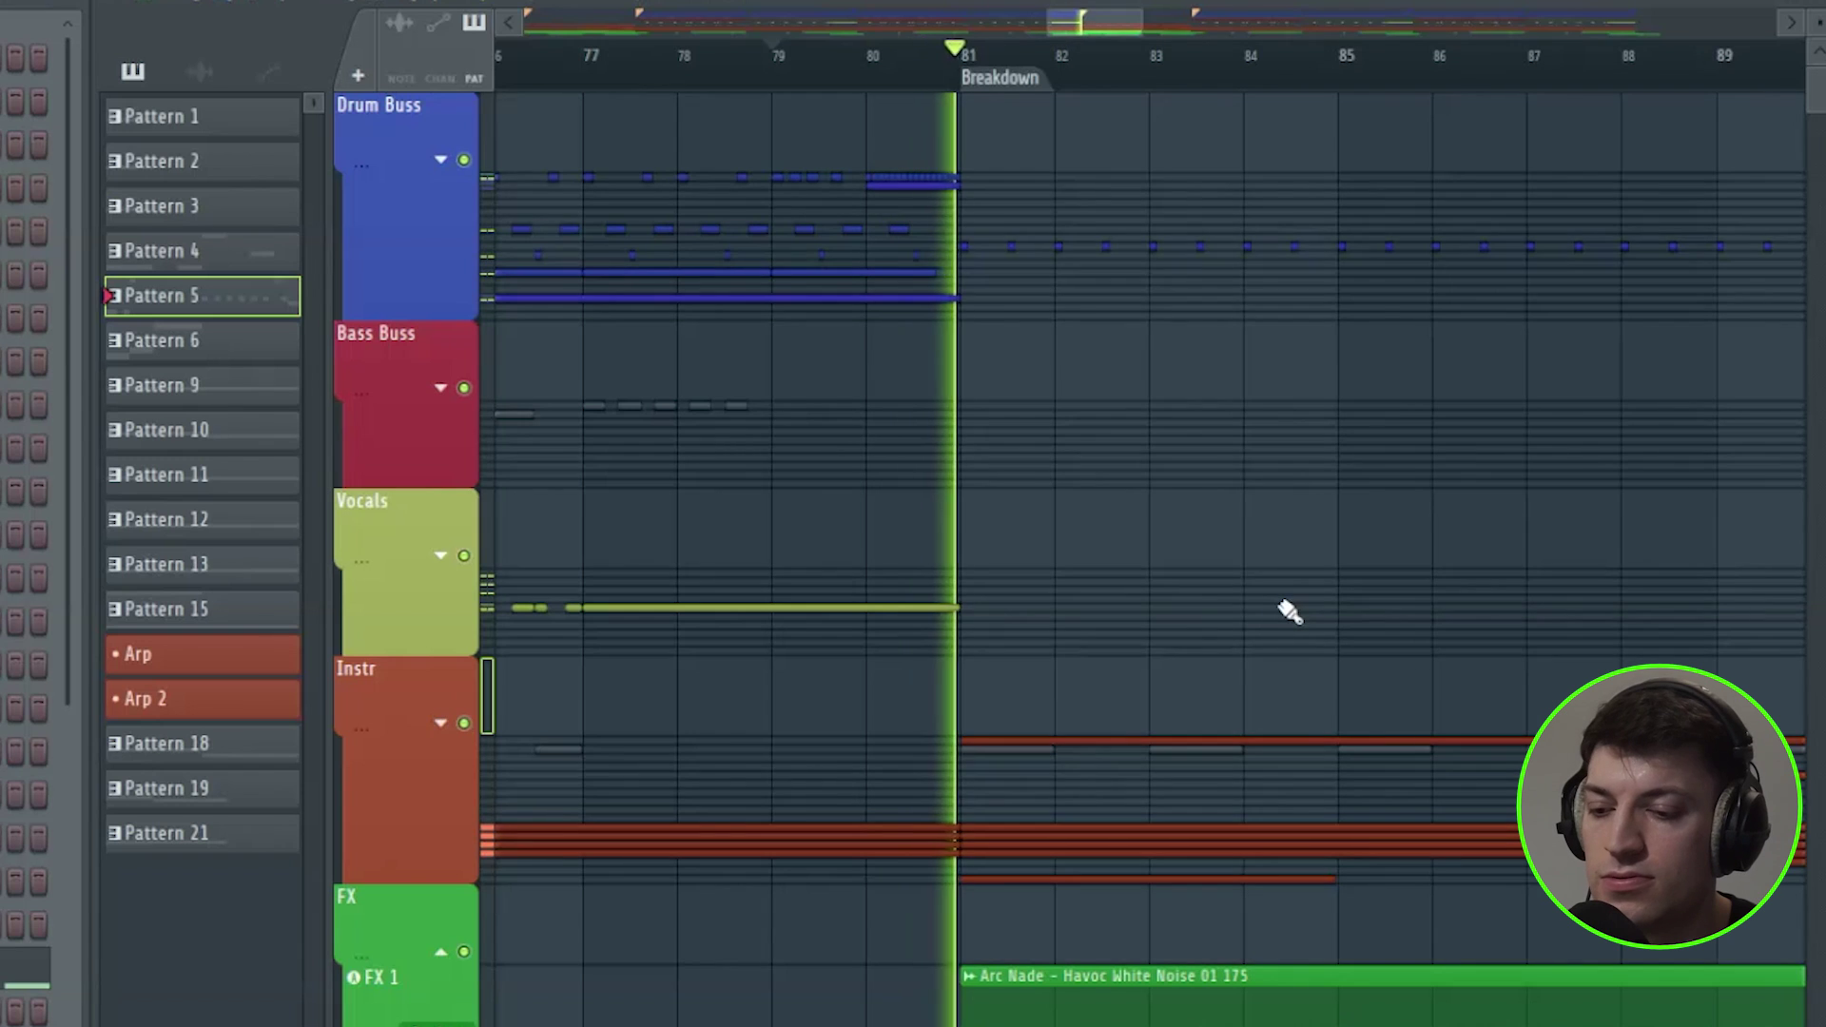
{"action": "key", "text": "space"}
Place the playhead at bar 80 and examine the Kick 1 roll, Param. EQ 2 automation and Wagwan_Snare Group build before the Breakdown
{"action": "left_click", "coordinate": [883, 78]}
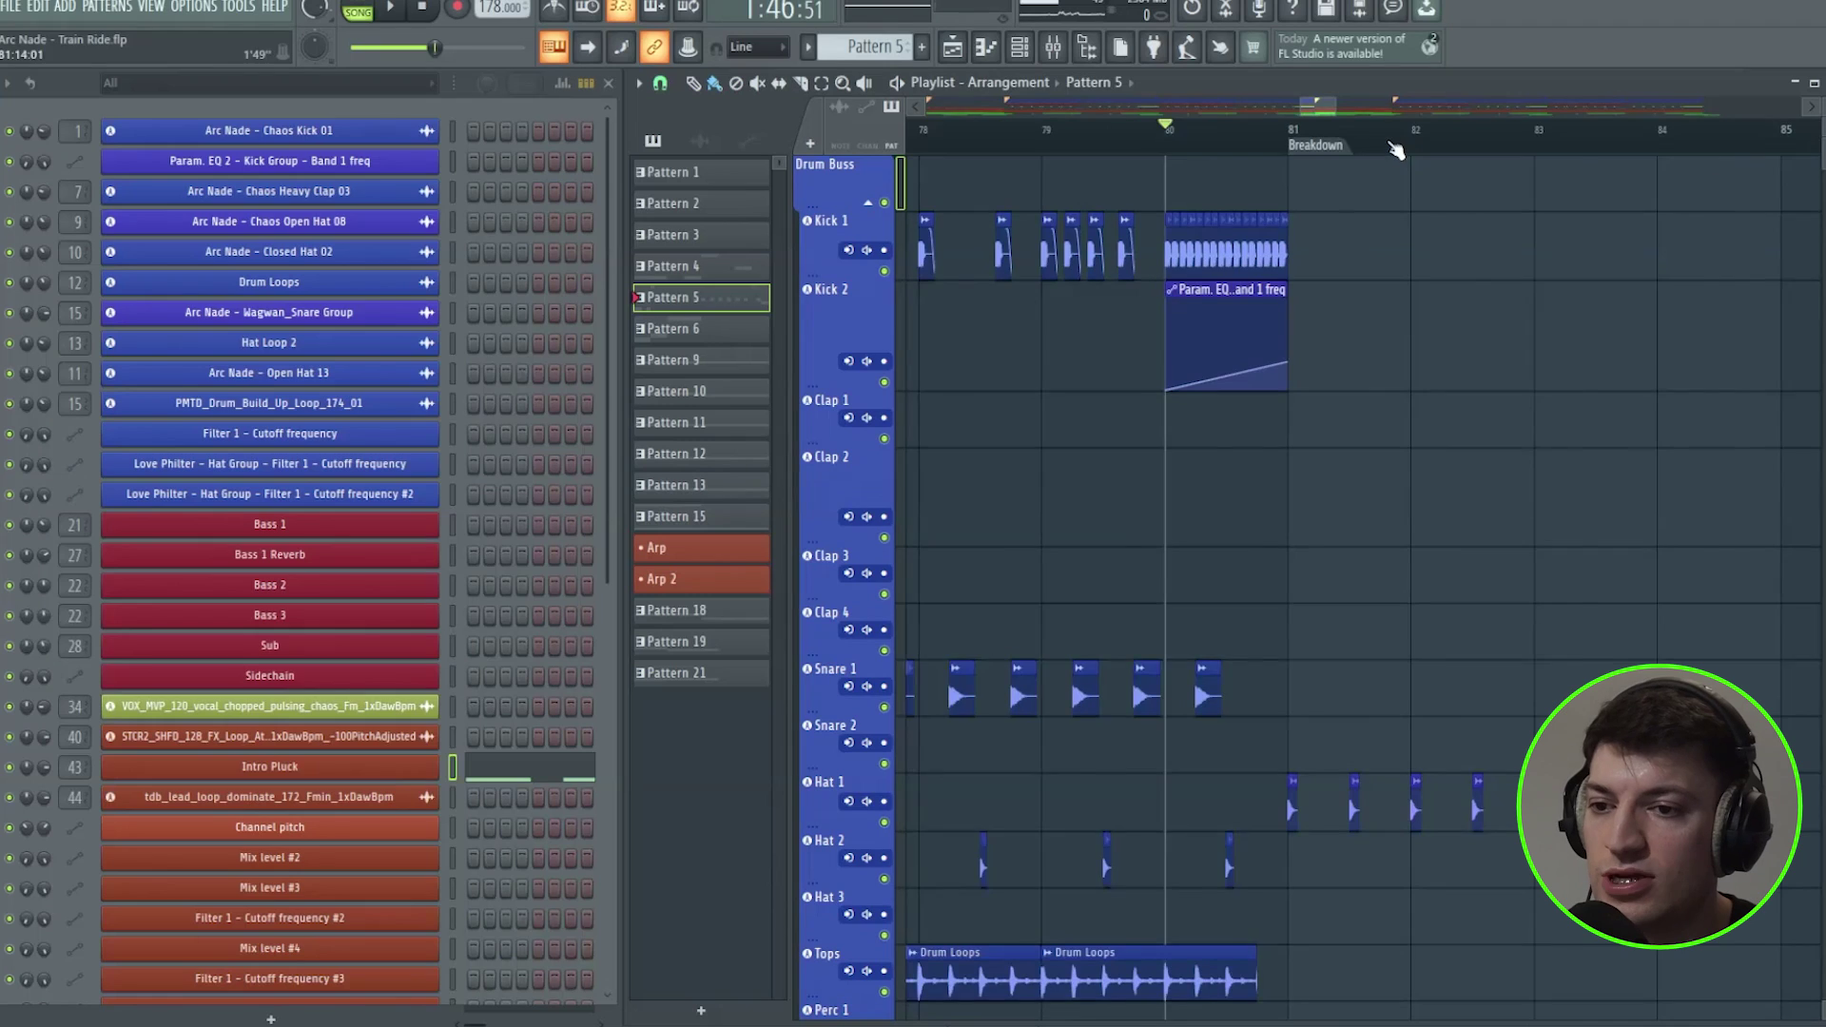
{"action": "scroll", "coordinate": [1395, 147], "scroll_direction": "up", "scroll_amount": 1}
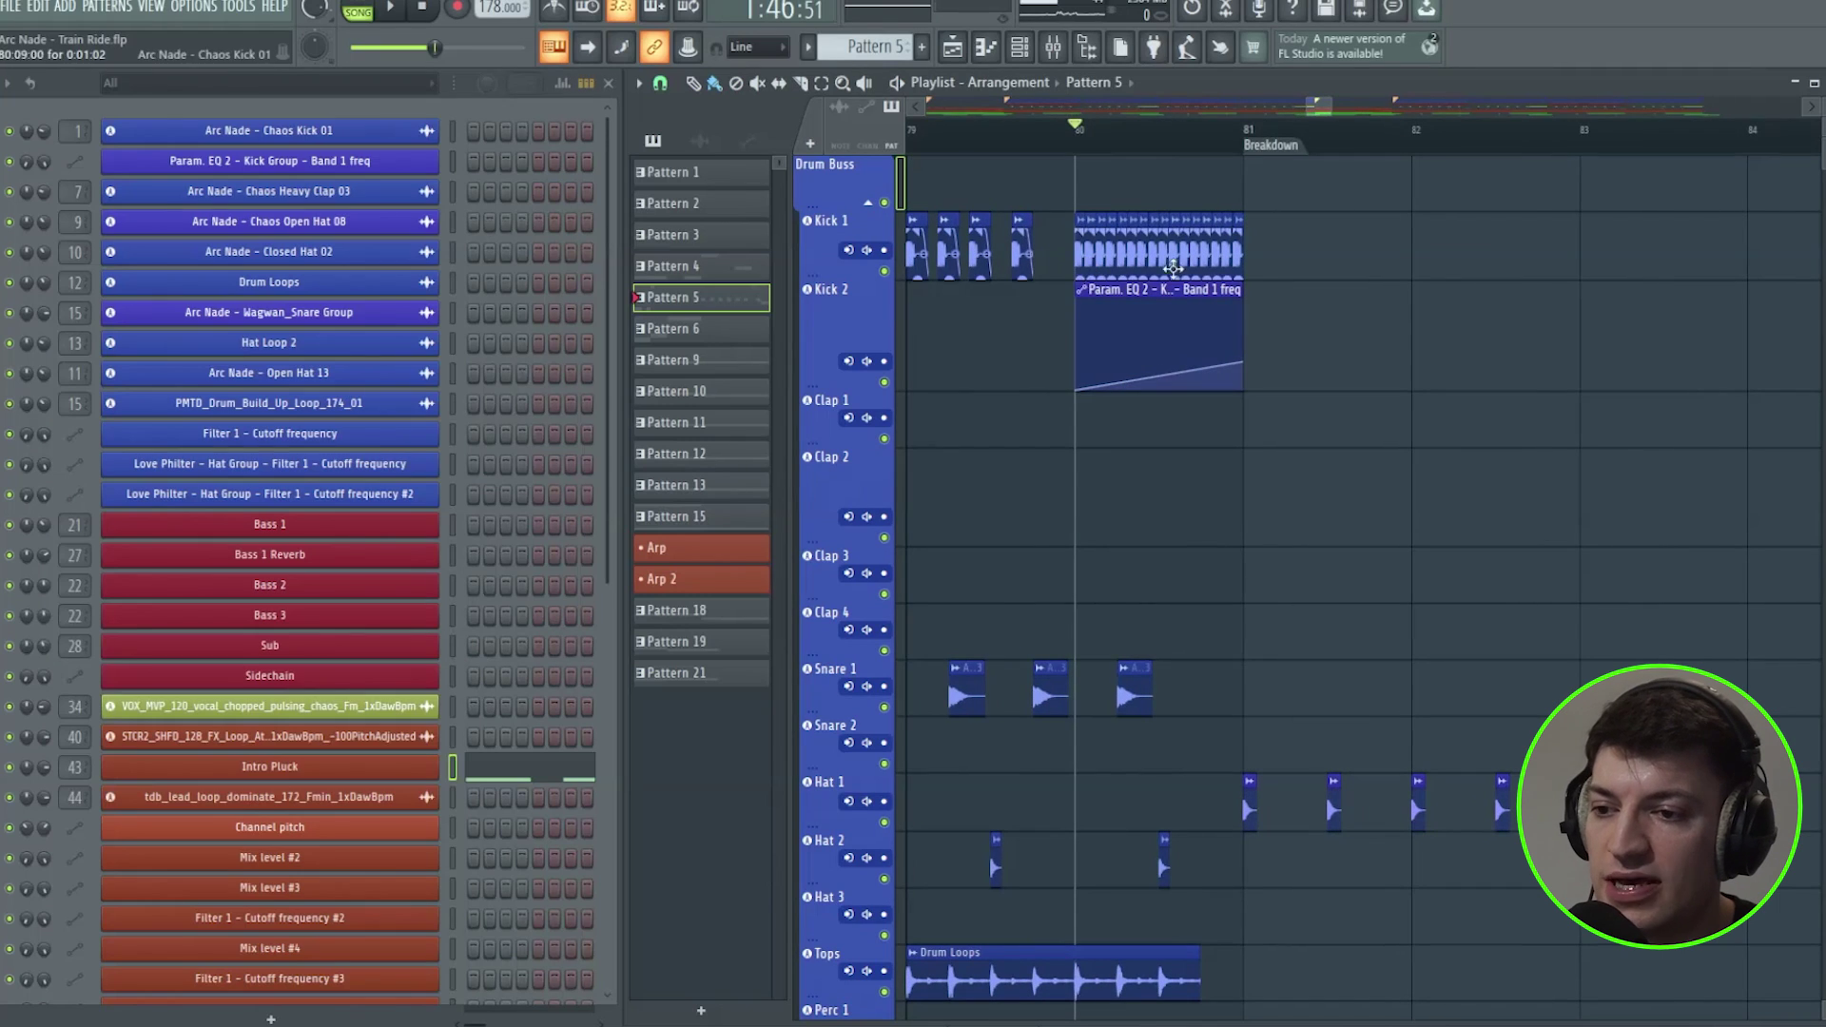
{"action": "scroll", "coordinate": [1276, 787], "scroll_direction": "down", "scroll_amount": 10}
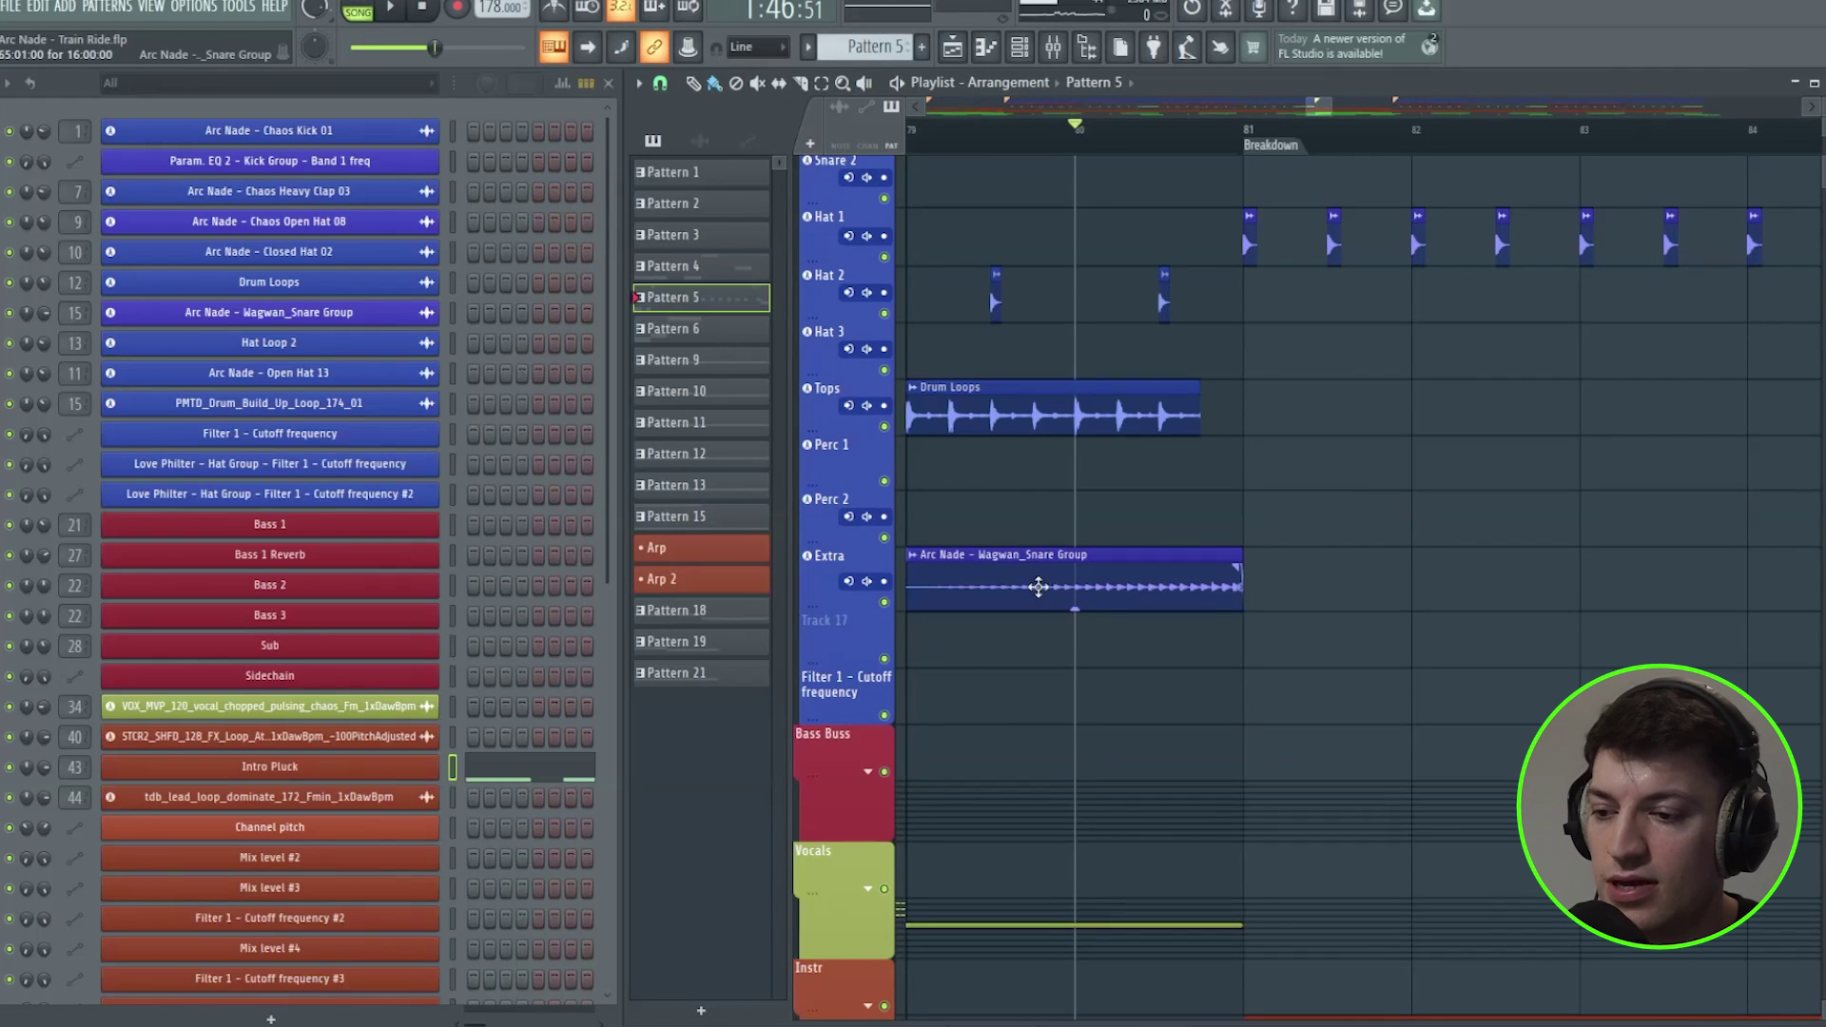
{"action": "scroll", "coordinate": [1268, 596], "scroll_direction": "up", "scroll_amount": 10}
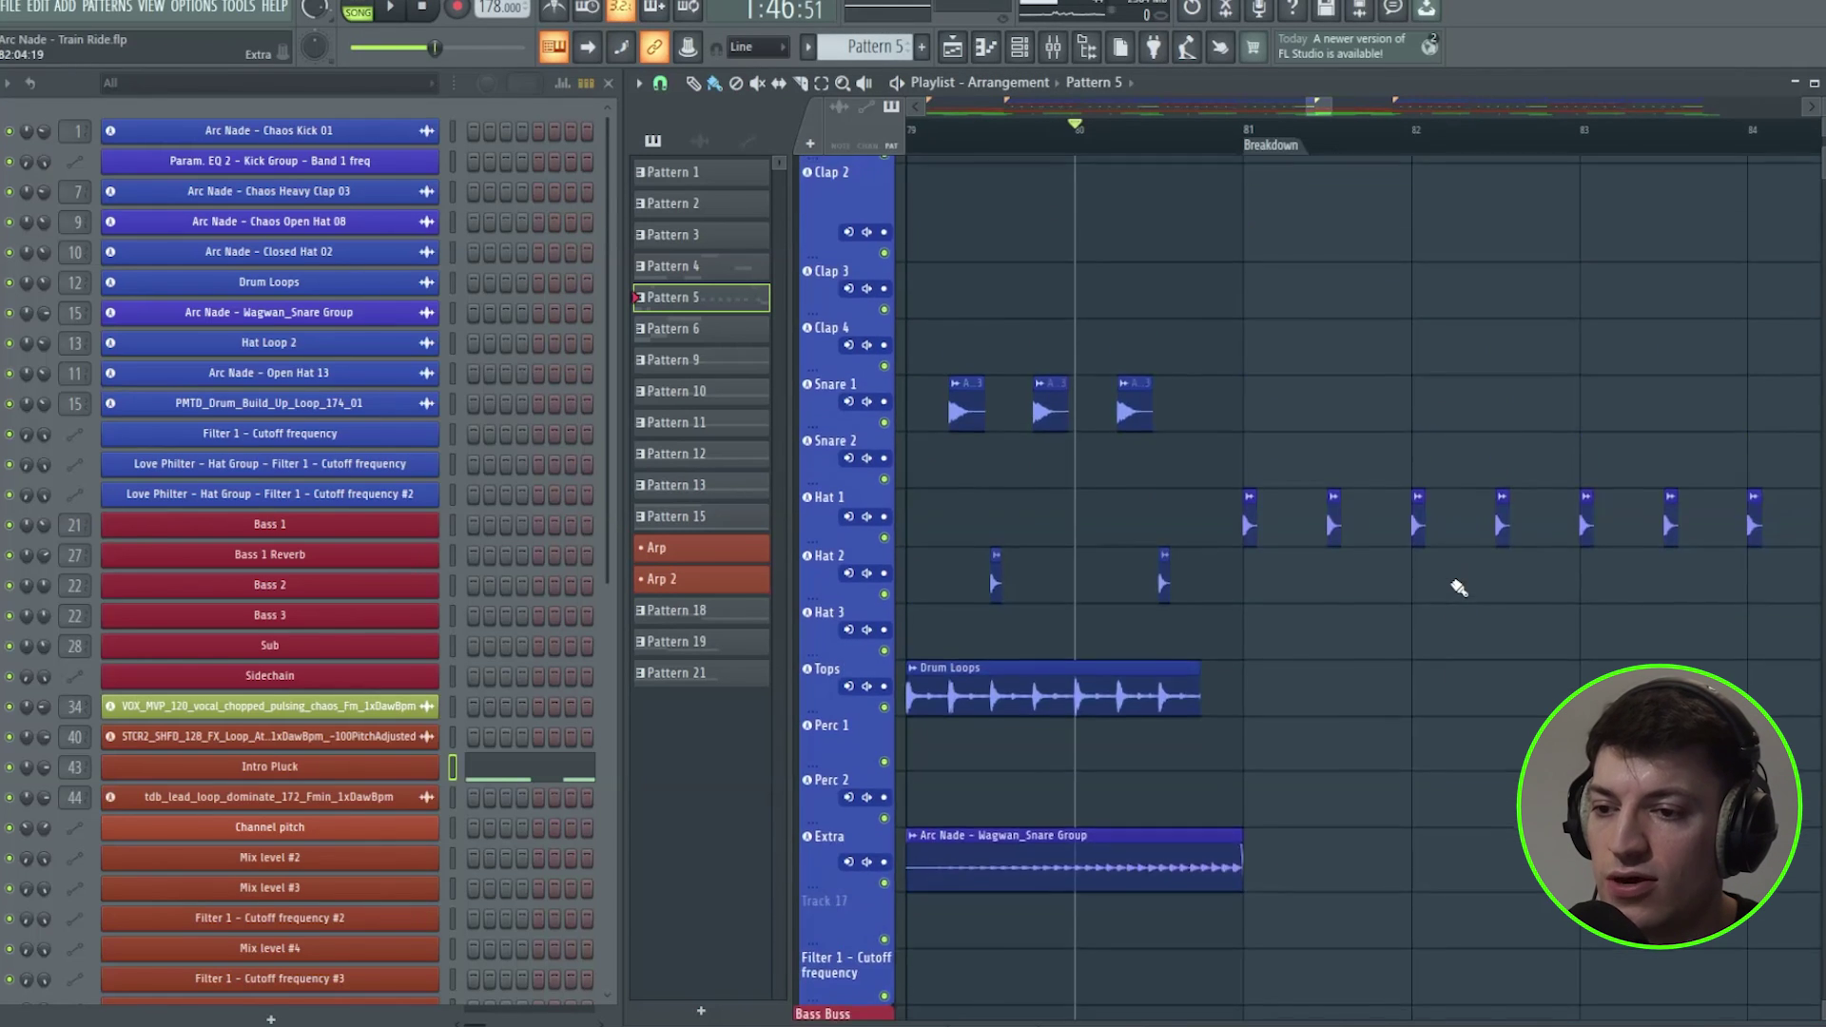
Play from bar 80 into the Breakdown and follow the Instr and FX tracks through the transition
{"action": "scroll", "coordinate": [1213, 799], "scroll_direction": "down", "scroll_amount": 15}
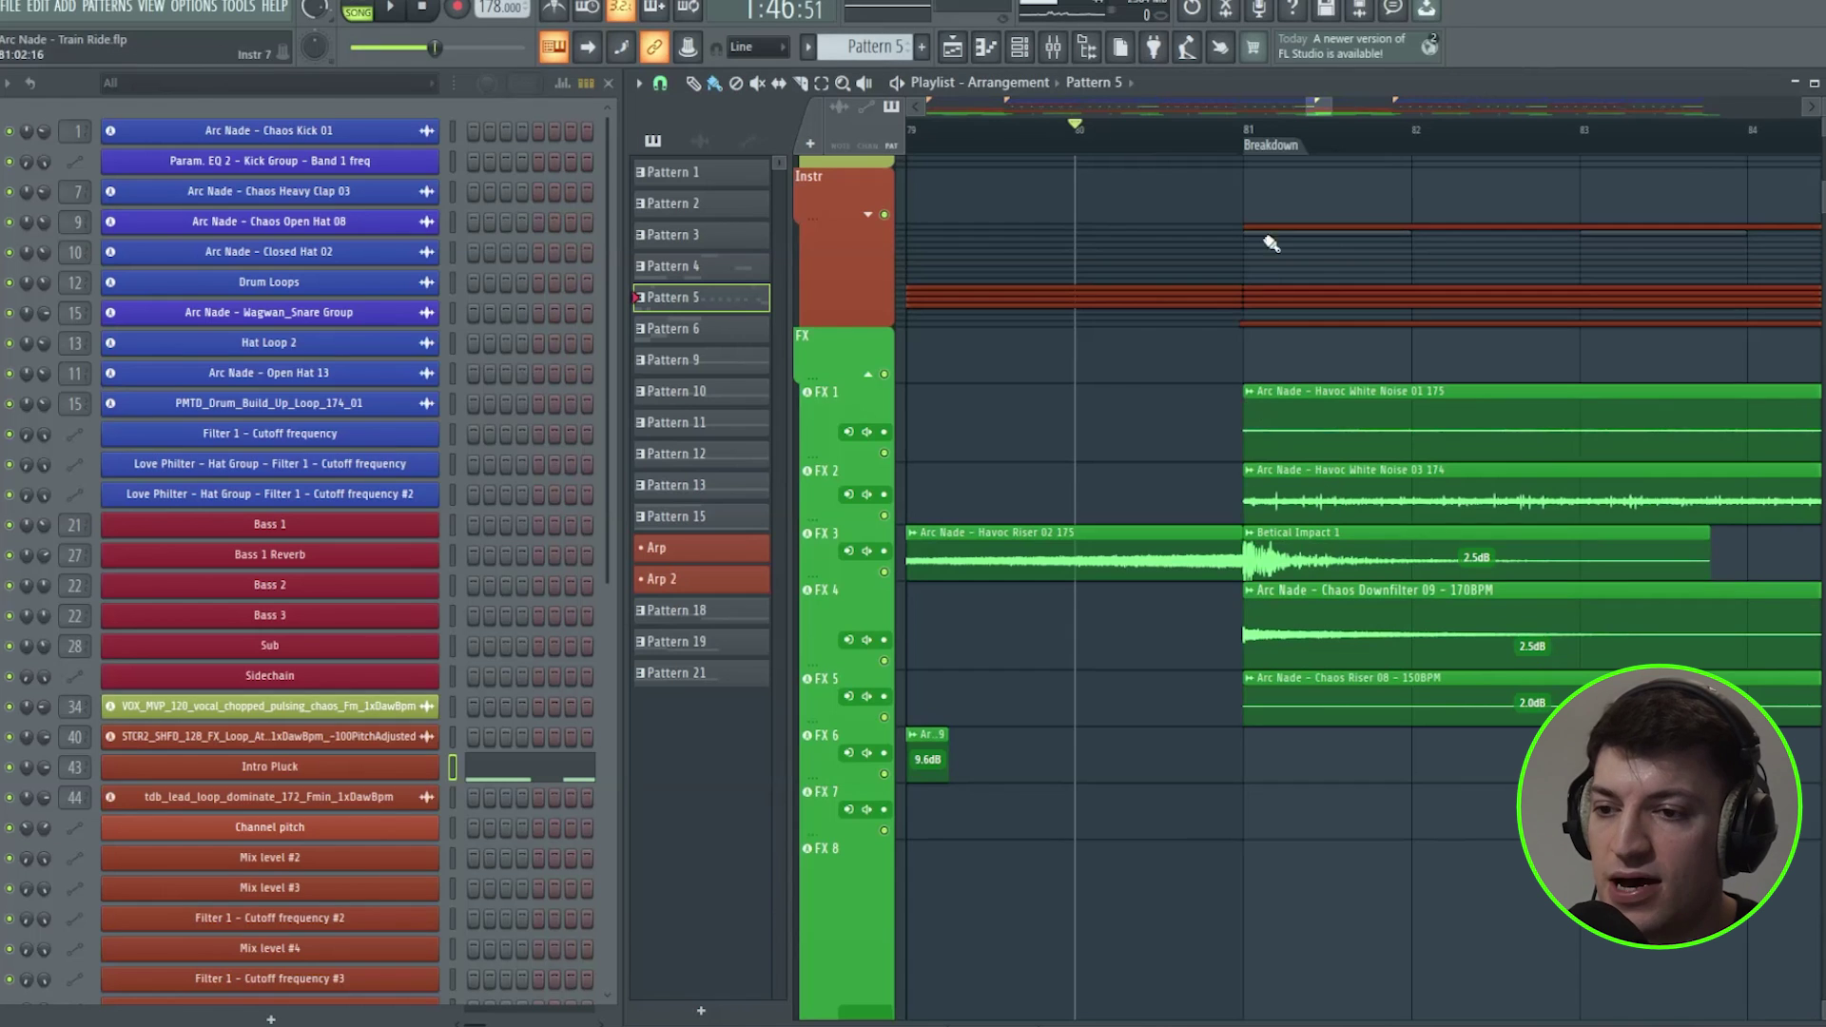
{"action": "left_click_drag", "start_coordinate": [1330, 108], "coordinate": [1359, 108]}
{"action": "scroll", "coordinate": [1389, 668], "scroll_direction": "up", "scroll_amount": 7}
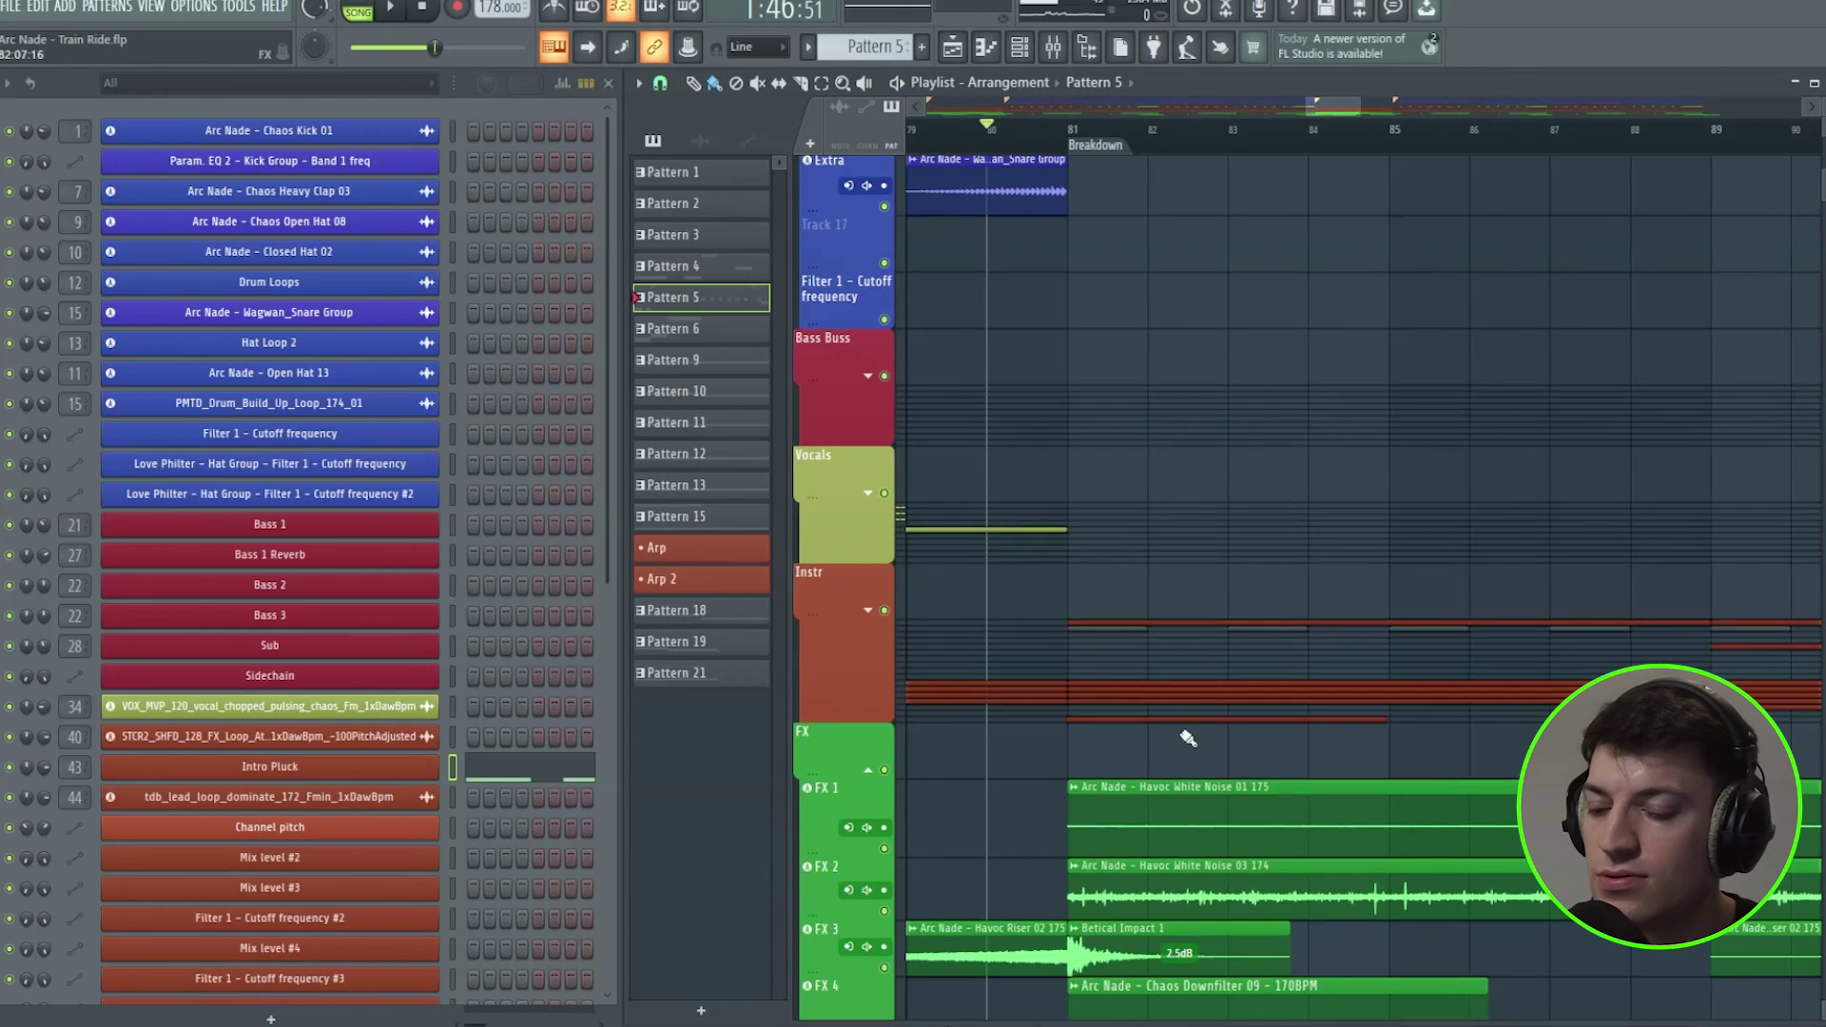
{"action": "scroll", "coordinate": [1188, 739], "scroll_direction": "down", "scroll_amount": 4}
{"action": "key", "text": "space"}
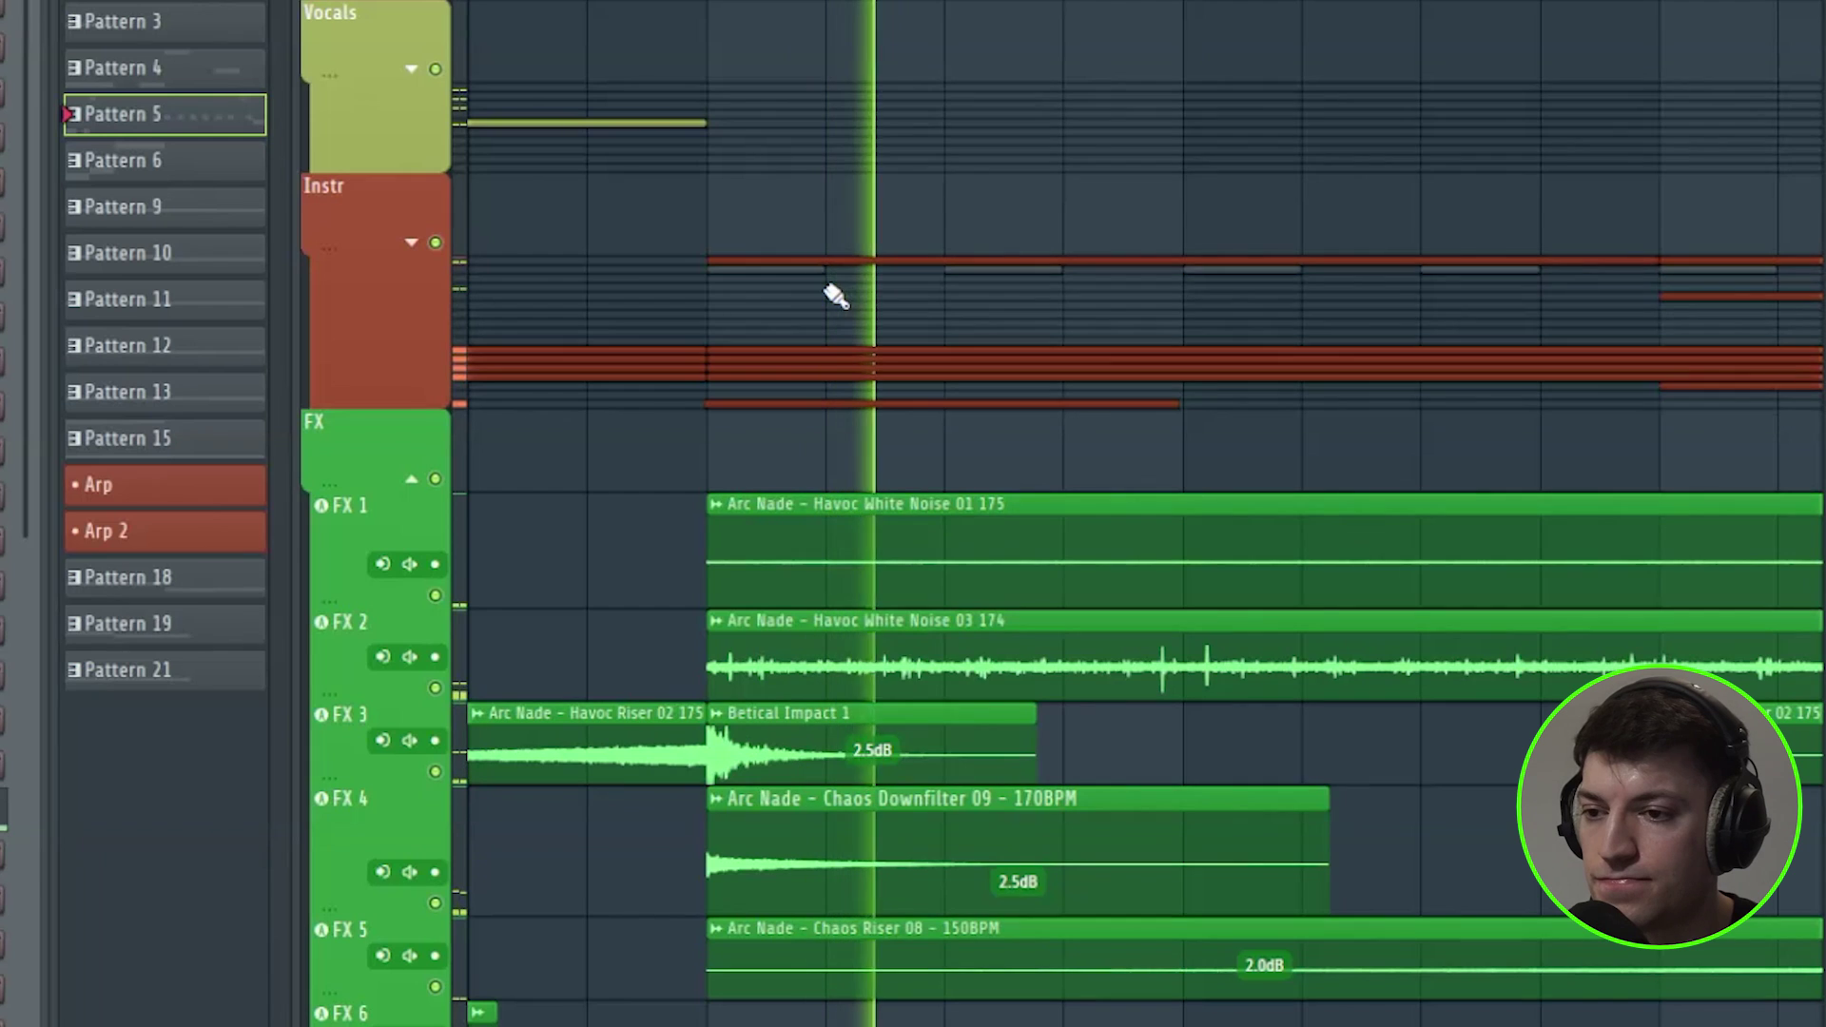
{"action": "scroll", "coordinate": [847, 555], "scroll_direction": "down", "scroll_amount": 7}
{"action": "scroll", "coordinate": [847, 555], "scroll_direction": "down", "scroll_amount": 3}
{"action": "key", "text": "space"}
Examine the FX clips at the Breakdown's start, including Chaos Downfilter 09, SSE Impact 02 and Betical Impact 1
{"action": "left_click", "coordinate": [799, 177]}
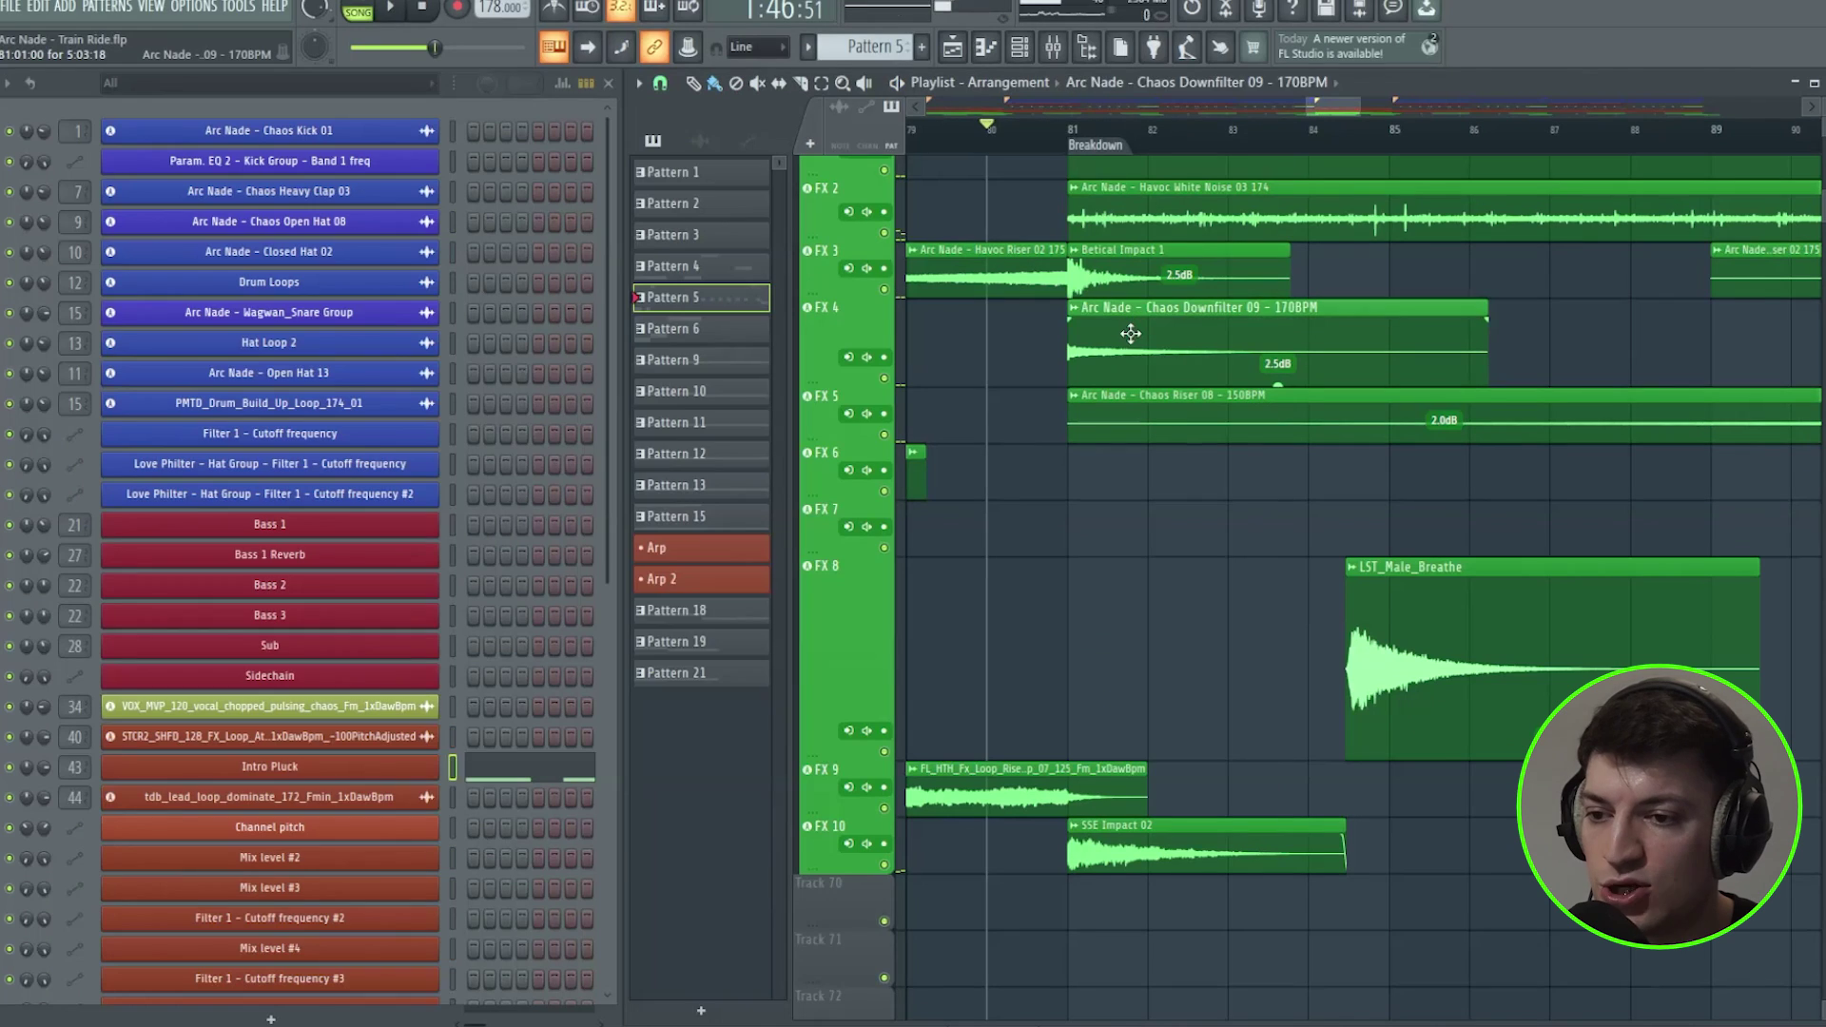
{"action": "left_click", "coordinate": [797, 74]}
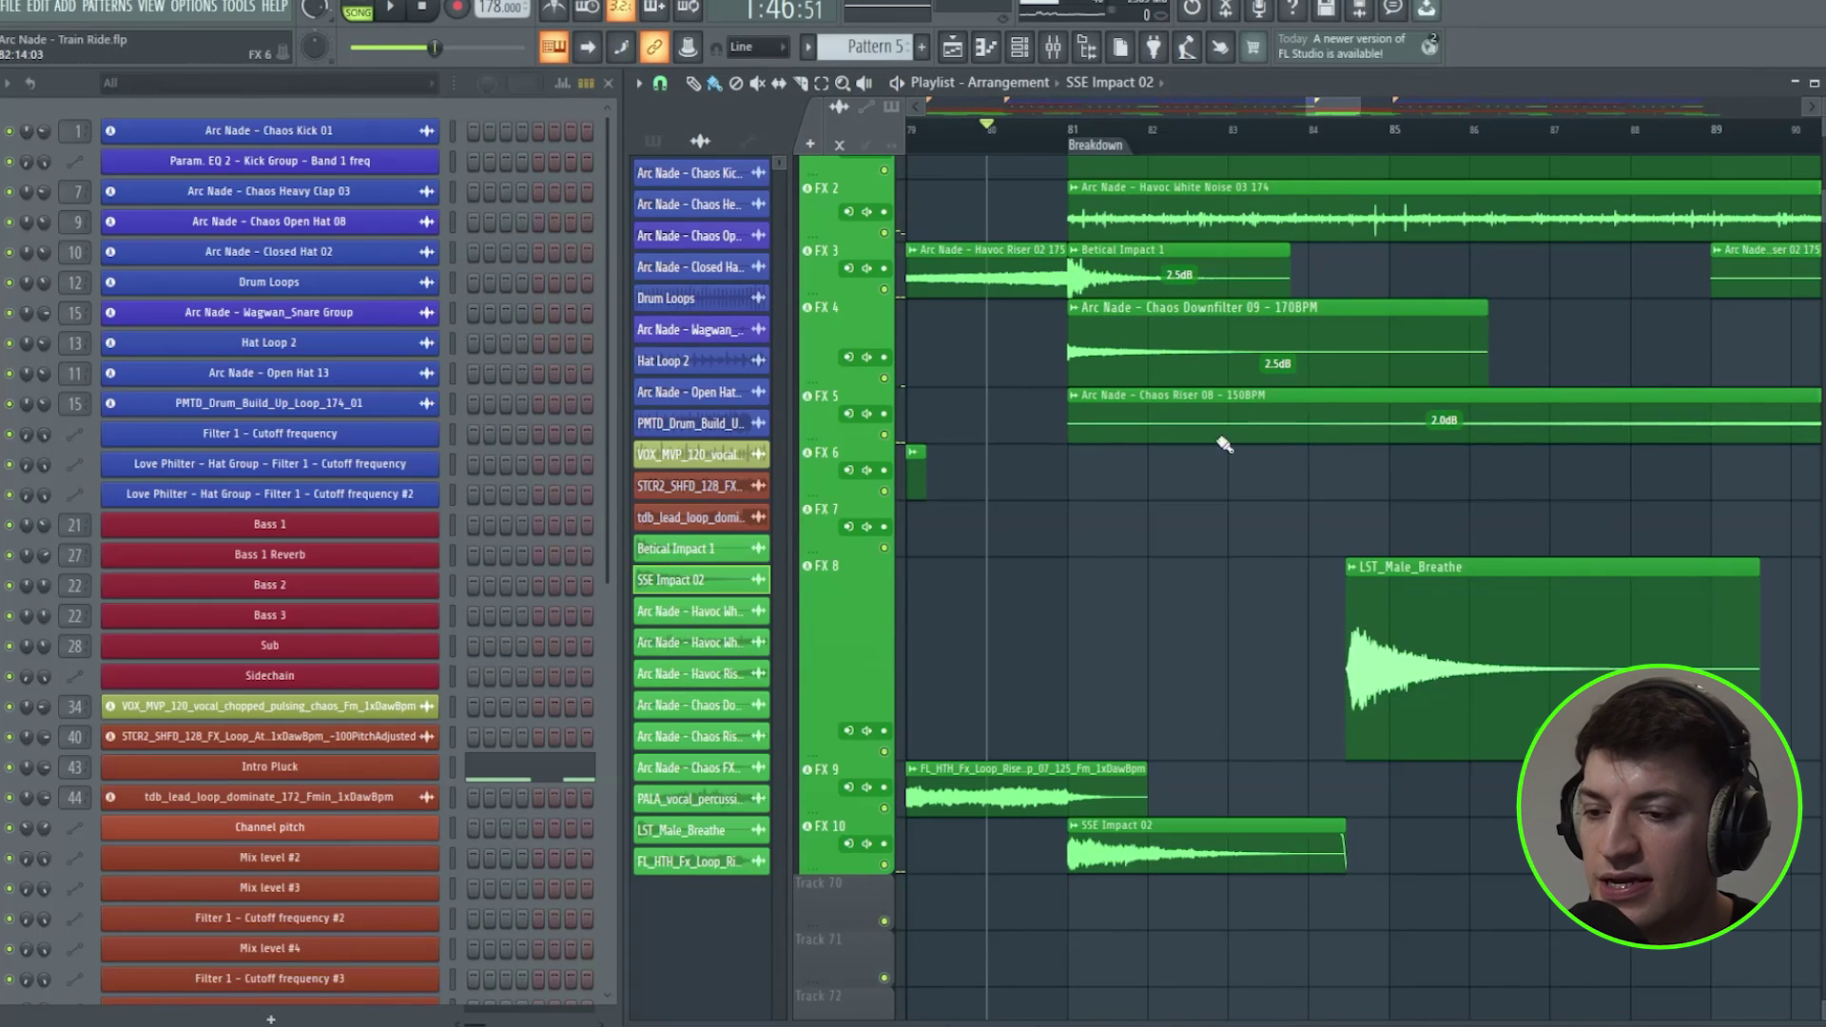
{"action": "scroll", "coordinate": [1285, 535], "scroll_direction": "down", "scroll_amount": 10}
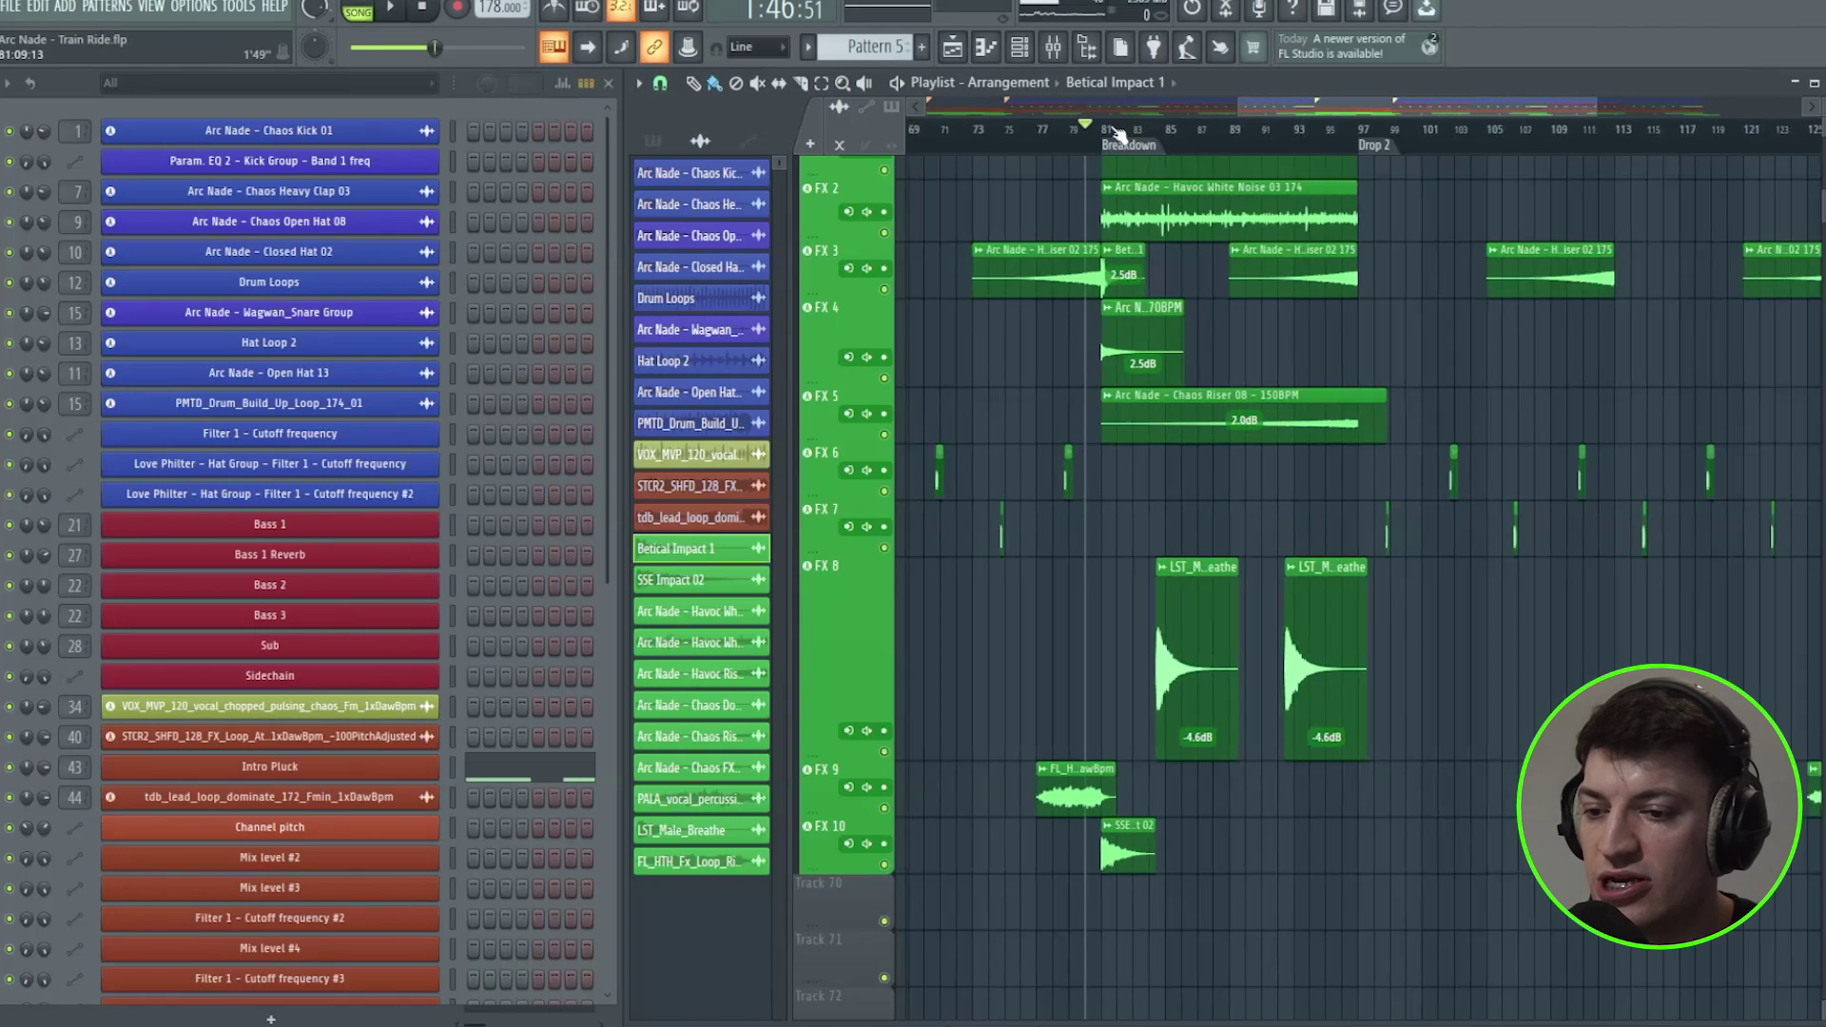
{"action": "scroll", "coordinate": [1578, 583], "scroll_direction": "up", "scroll_amount": 18}
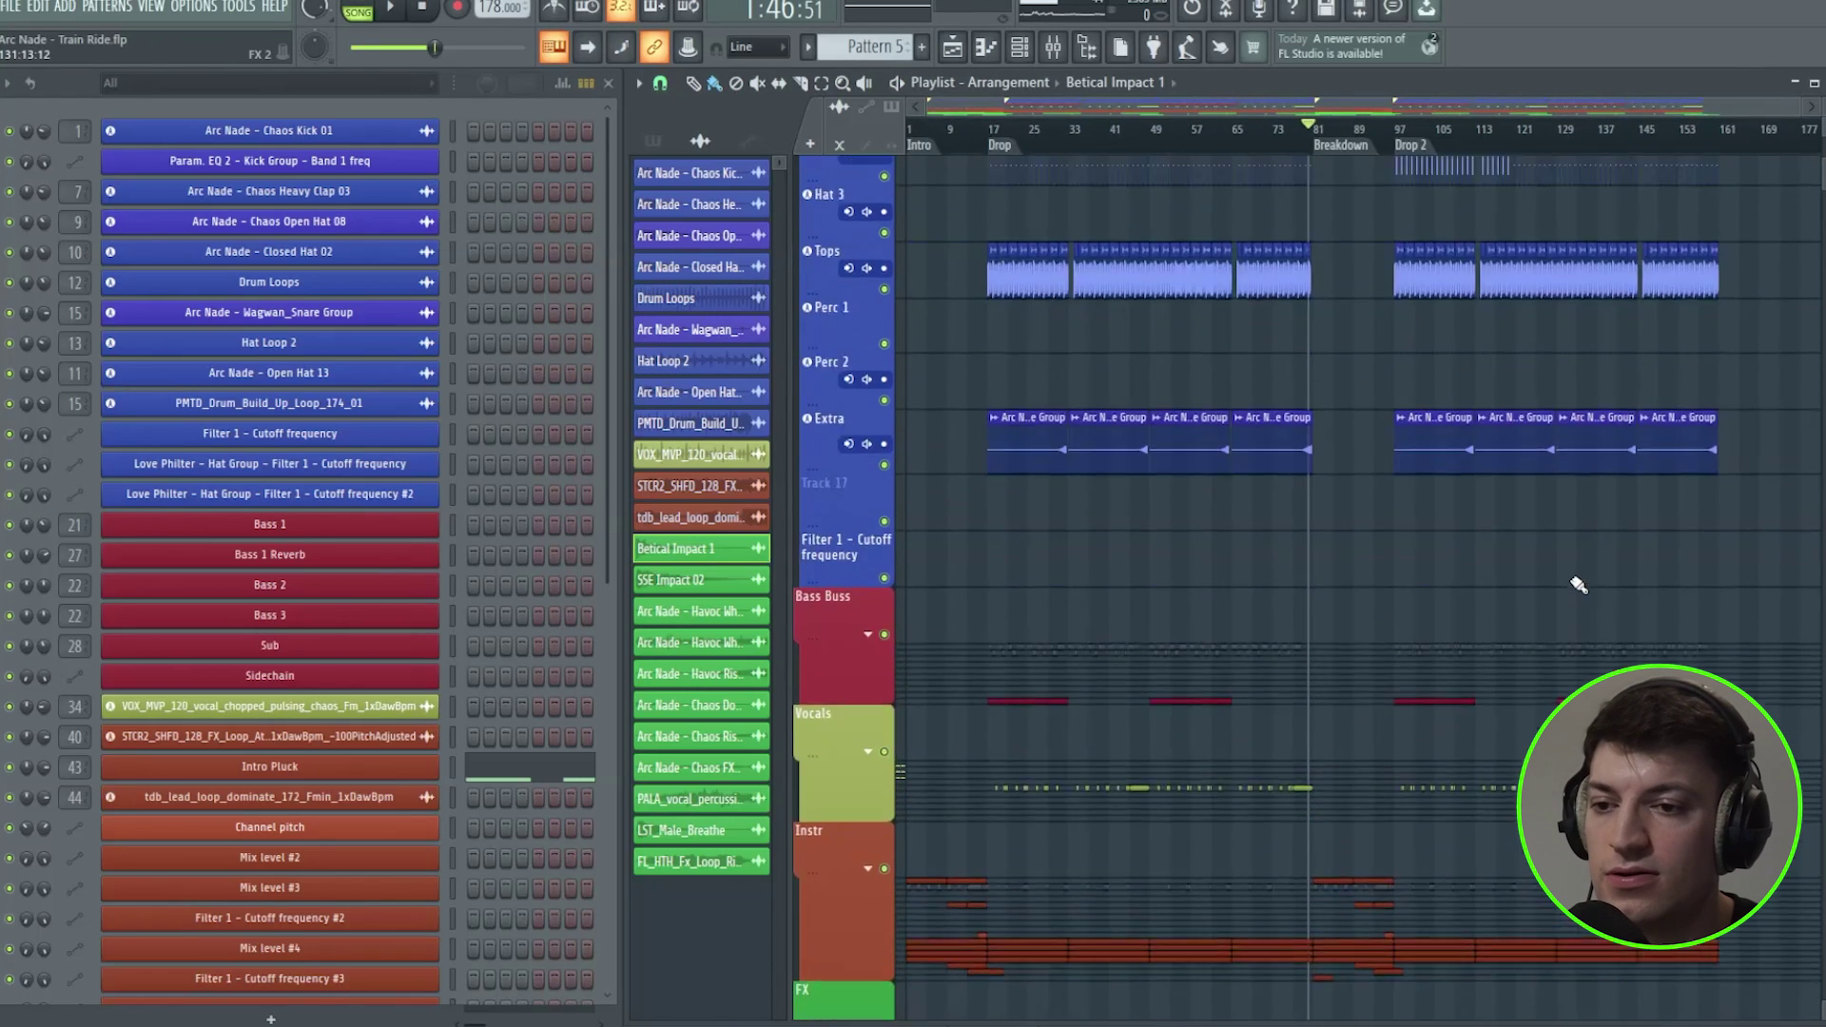
Place the playhead at Drop 2 on bar 97 and expand the Bass Buss group to examine its Bass 1 and Bass 2 patterns
{"action": "left_click", "coordinate": [1378, 128]}
{"action": "scroll", "coordinate": [1508, 152], "scroll_direction": "up", "scroll_amount": 3}
{"action": "scroll", "coordinate": [894, 447], "scroll_direction": "down", "scroll_amount": 3}
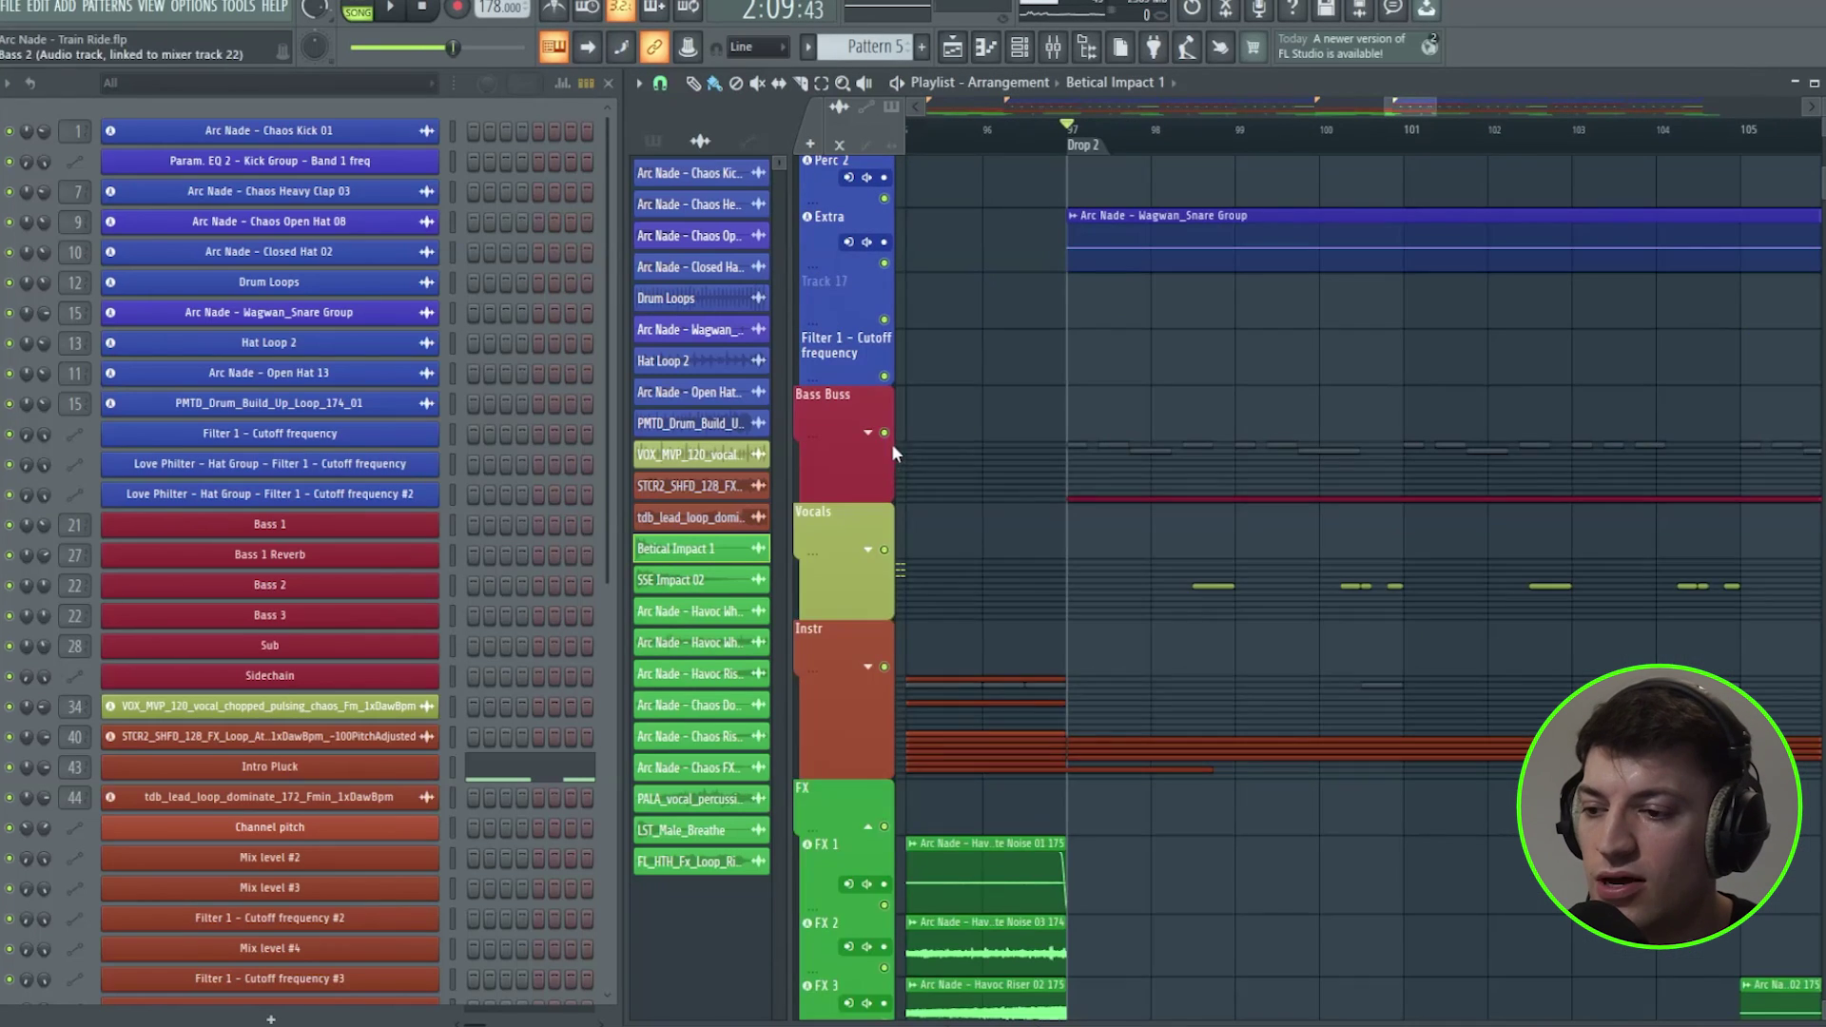
{"action": "left_click", "coordinate": [868, 433]}
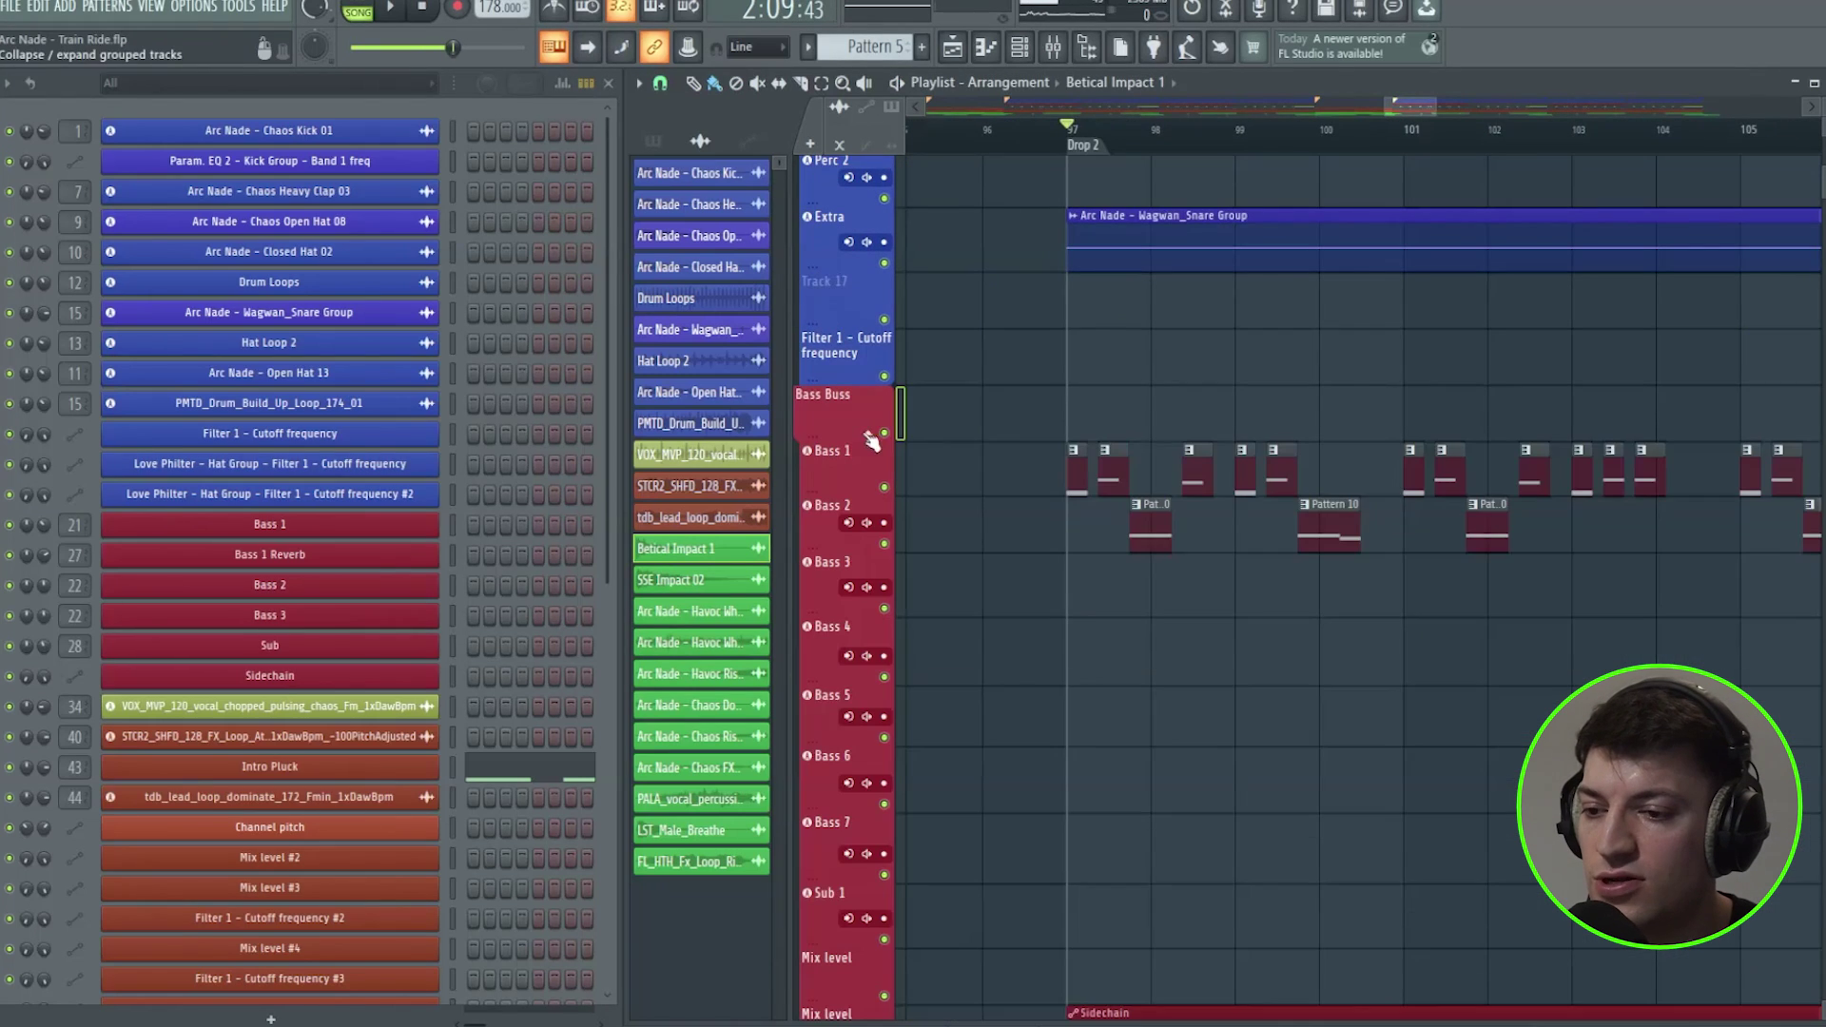
{"action": "scroll", "coordinate": [1068, 135], "scroll_direction": "up", "scroll_amount": 2}
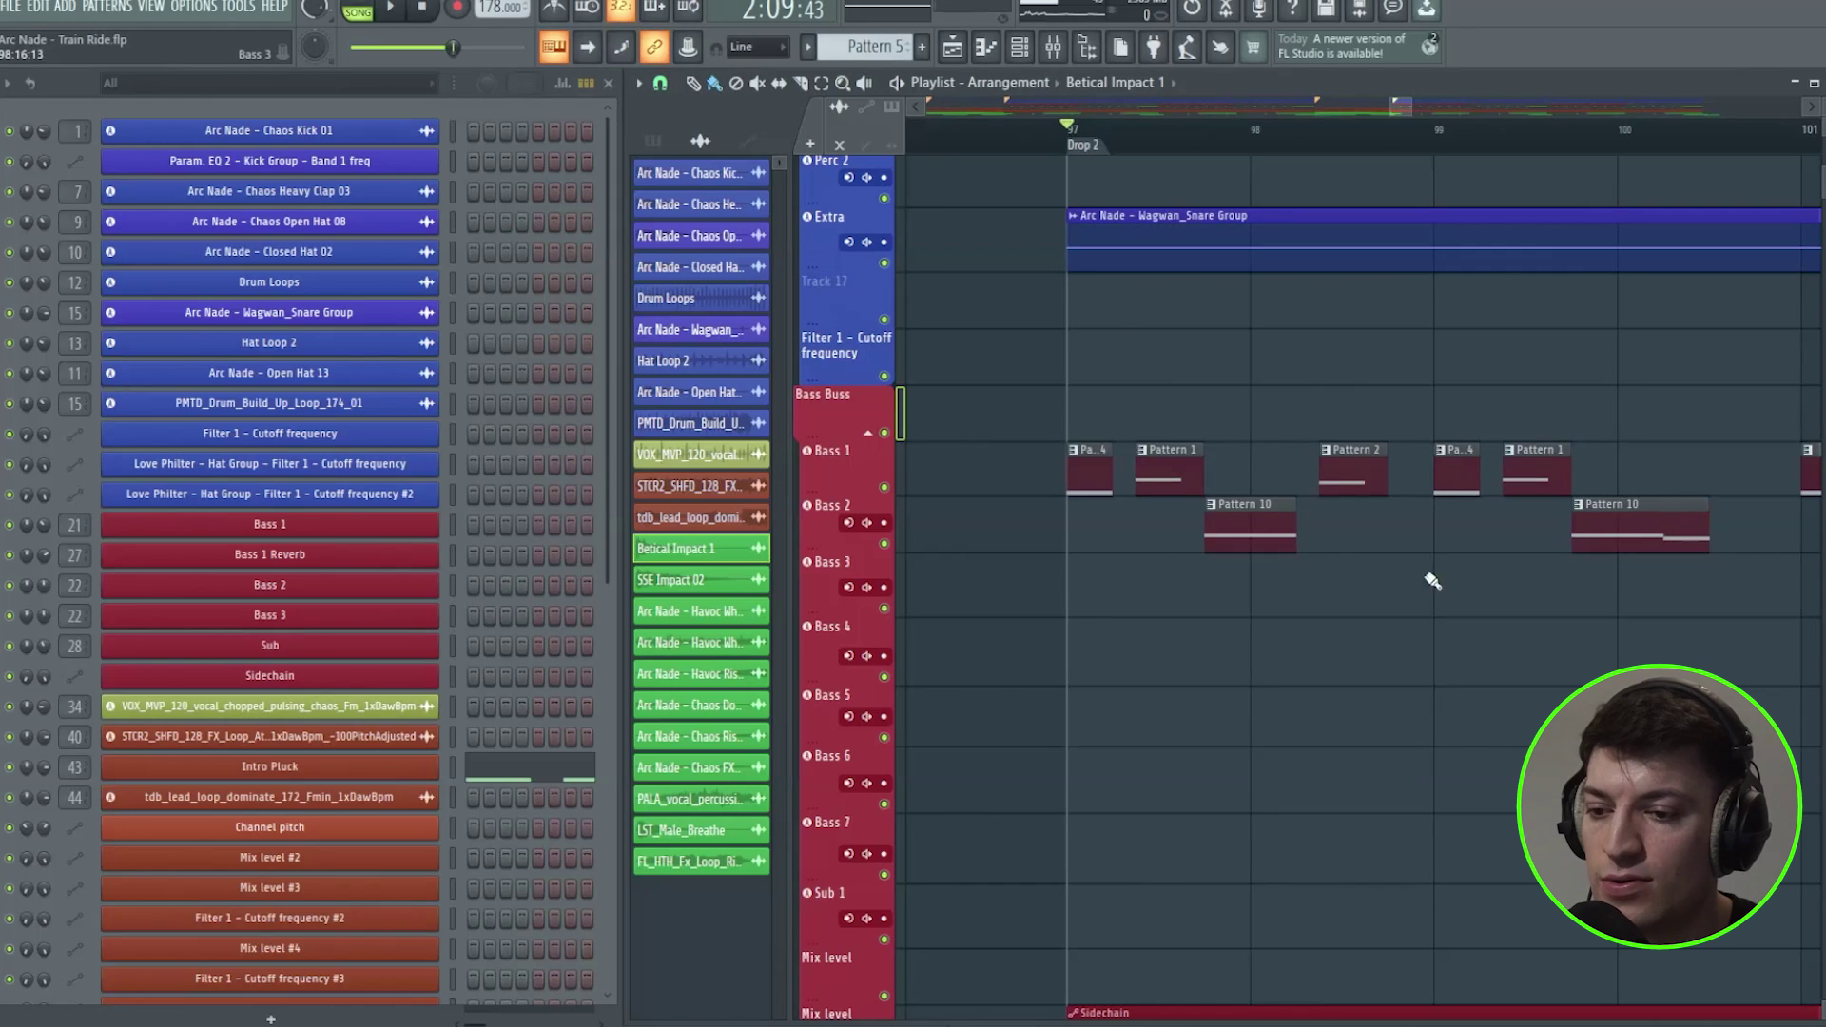
{"action": "scroll", "coordinate": [1075, 130], "scroll_direction": "down", "scroll_amount": 2}
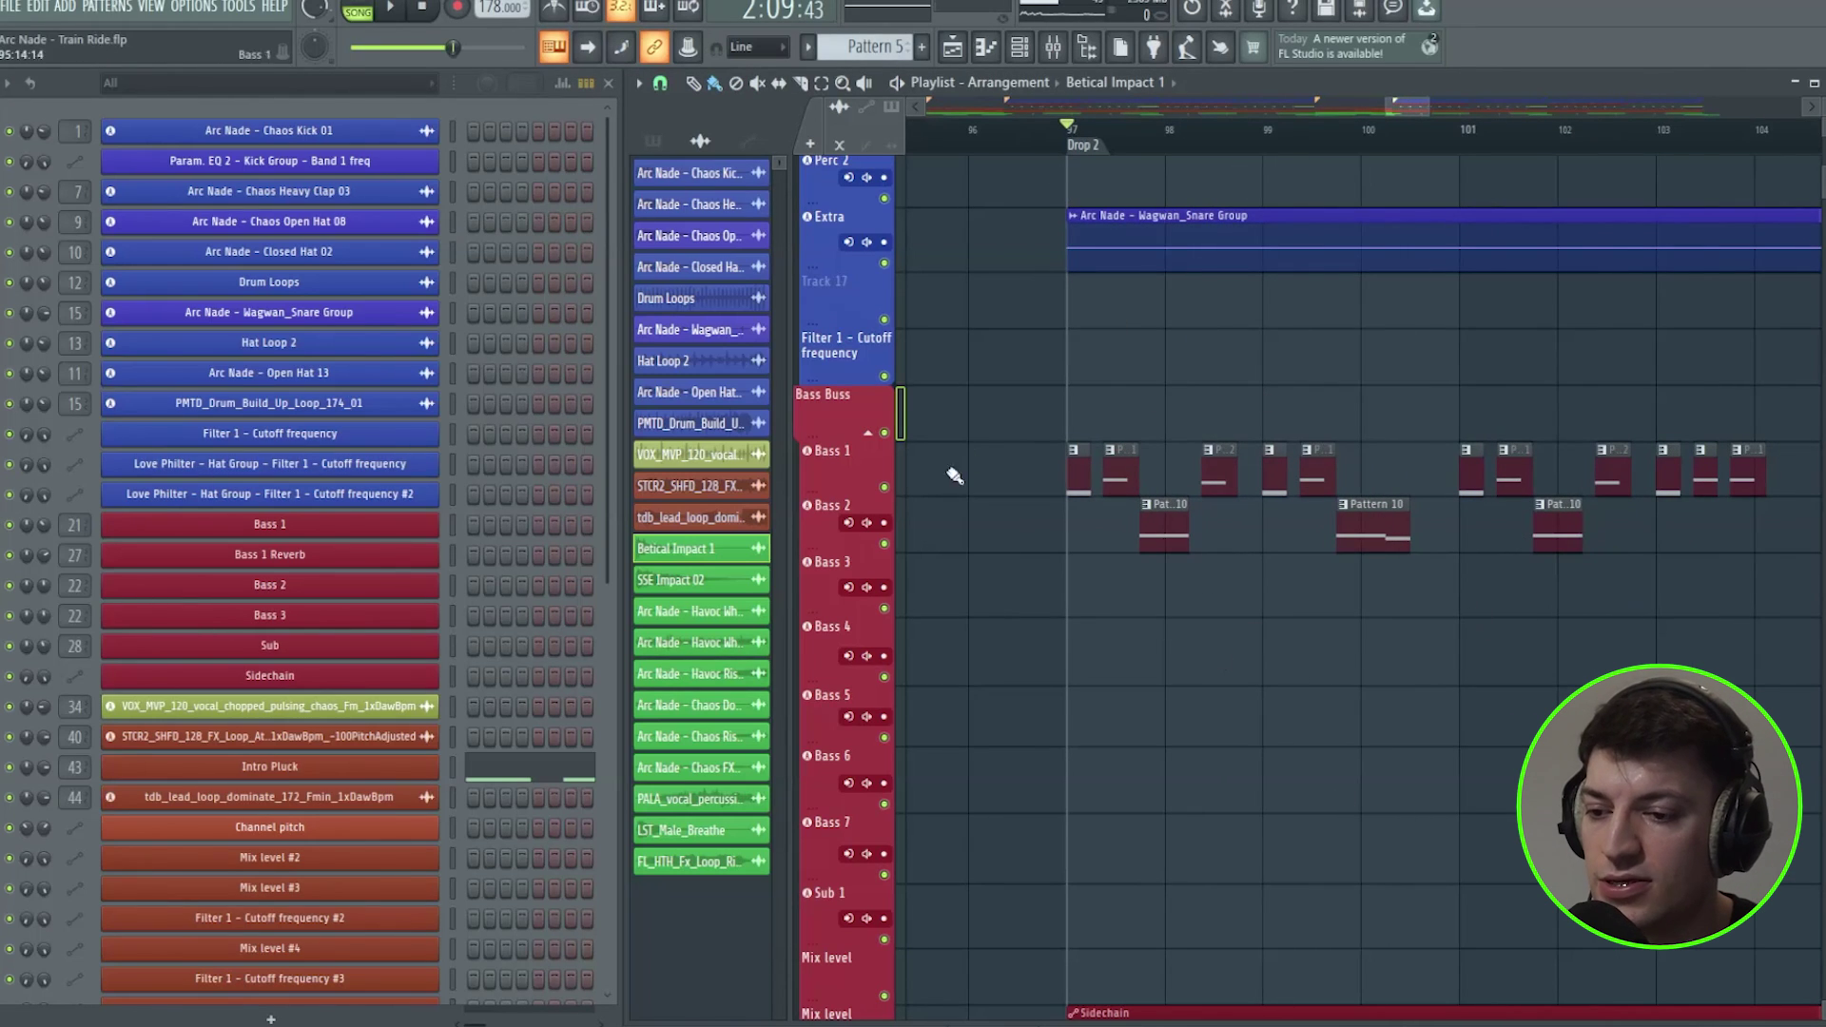
{"action": "left_click", "coordinate": [660, 83]}
{"action": "left_click", "coordinate": [683, 368]}
{"action": "left_click_drag", "start_coordinate": [1417, 103], "coordinate": [1434, 102]}
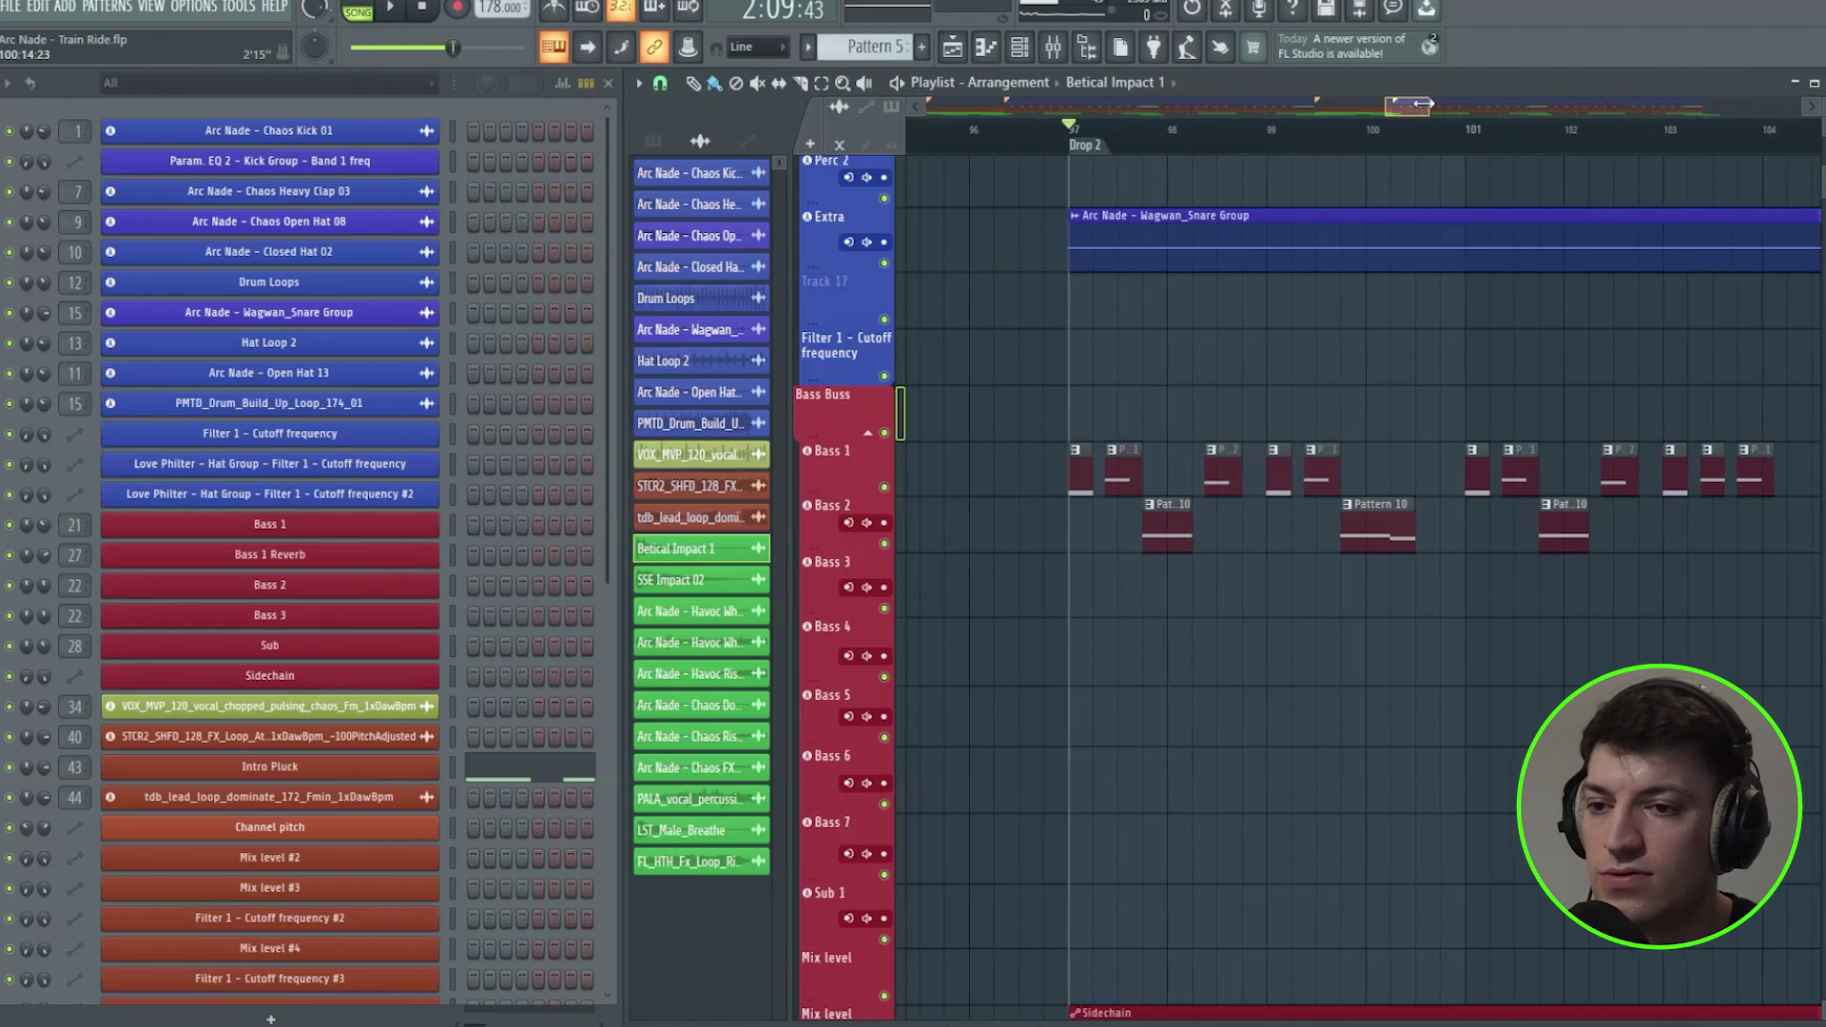
Highlight the Breakdown and Drop 2 on the timeline to compare them with the Intro and first Drop, then clear the selection
{"action": "scroll", "coordinate": [1374, 133], "scroll_direction": "down", "scroll_amount": 10}
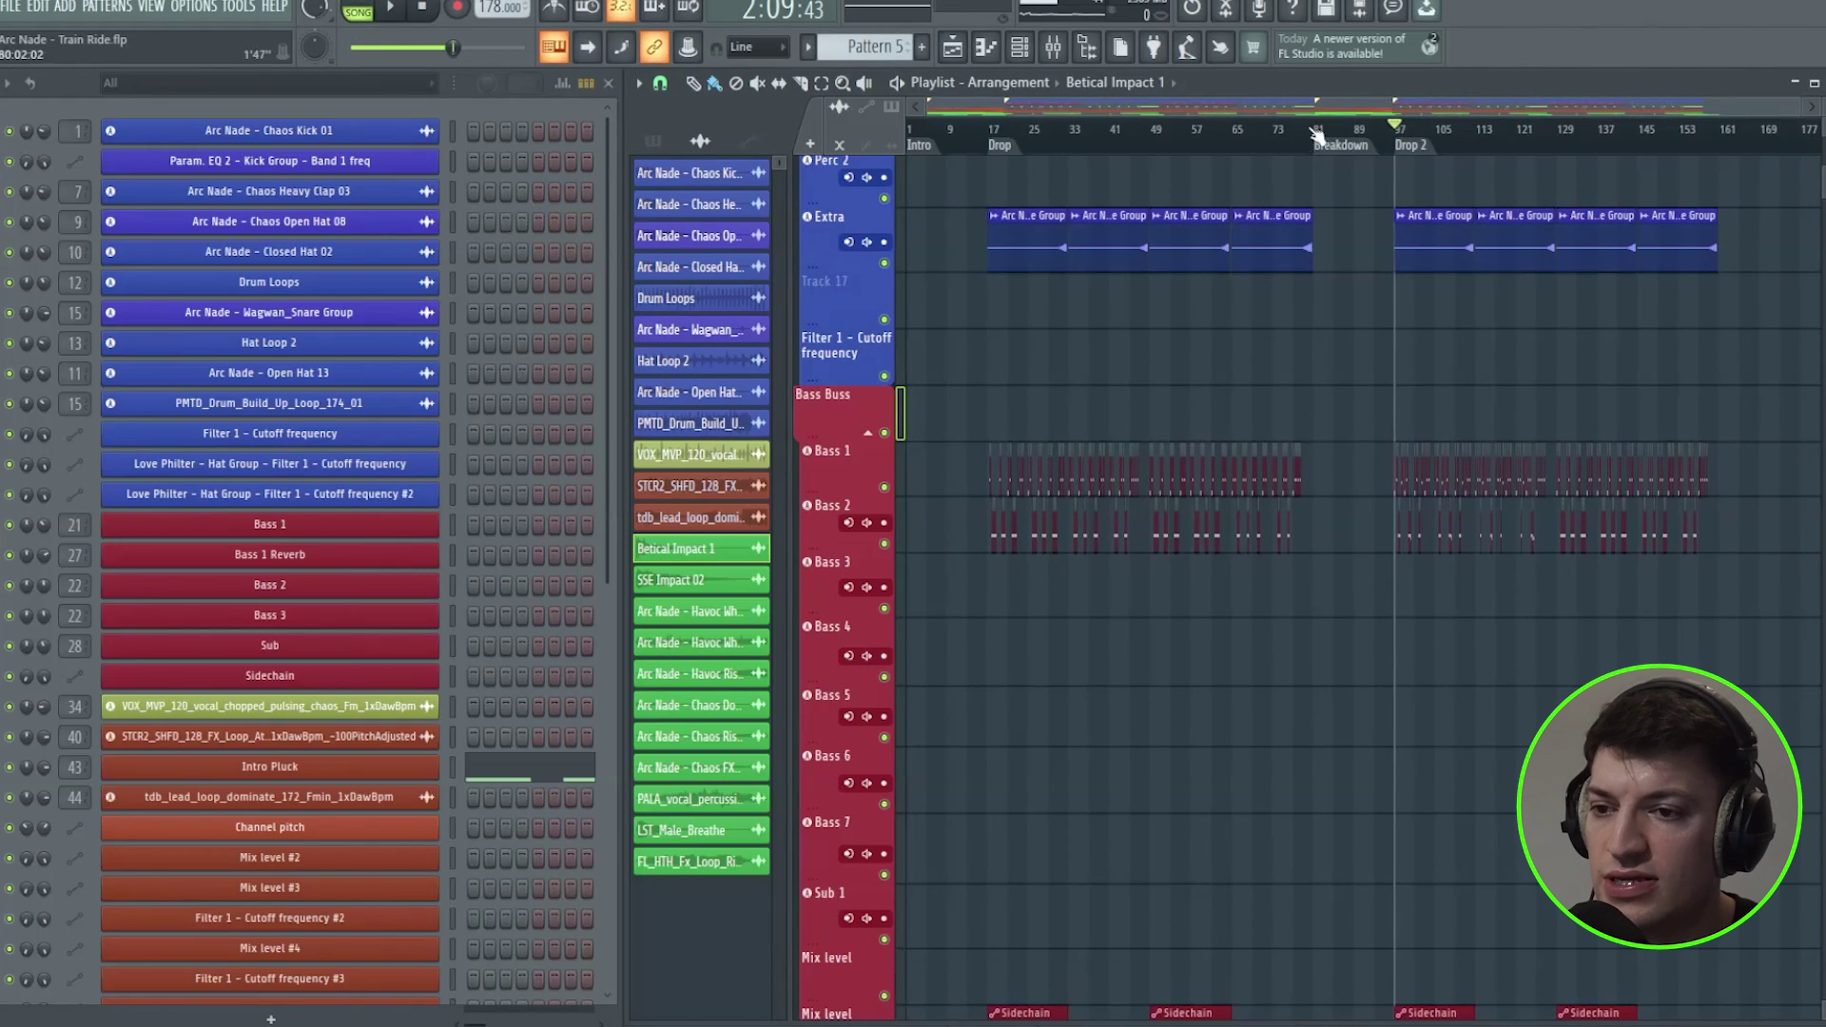
{"action": "left_click_drag", "start_coordinate": [1317, 136], "coordinate": [908, 138]}
{"action": "left_click_drag", "start_coordinate": [1341, 143], "coordinate": [1733, 147]}
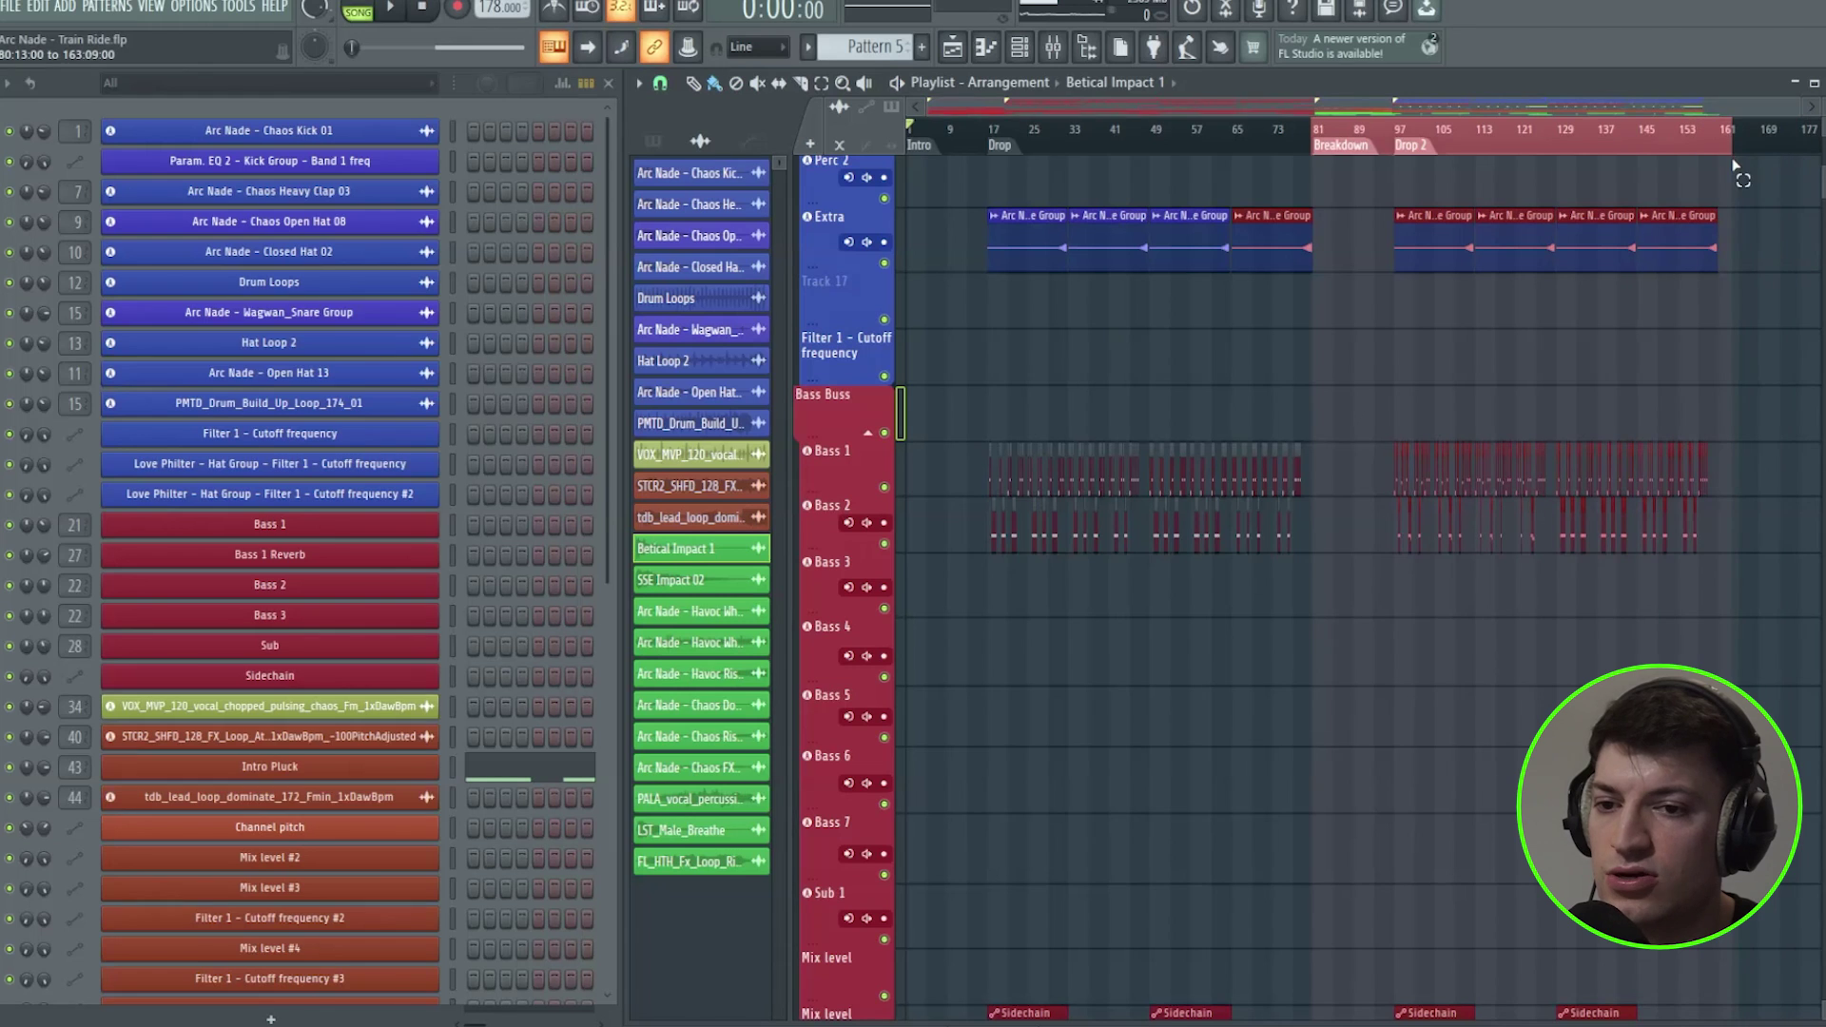
{"action": "scroll", "coordinate": [1689, 160], "scroll_direction": "up", "scroll_amount": 2}
{"action": "scroll", "coordinate": [1522, 158], "scroll_direction": "down", "scroll_amount": 2}
{"action": "right_click", "coordinate": [1406, 149]}
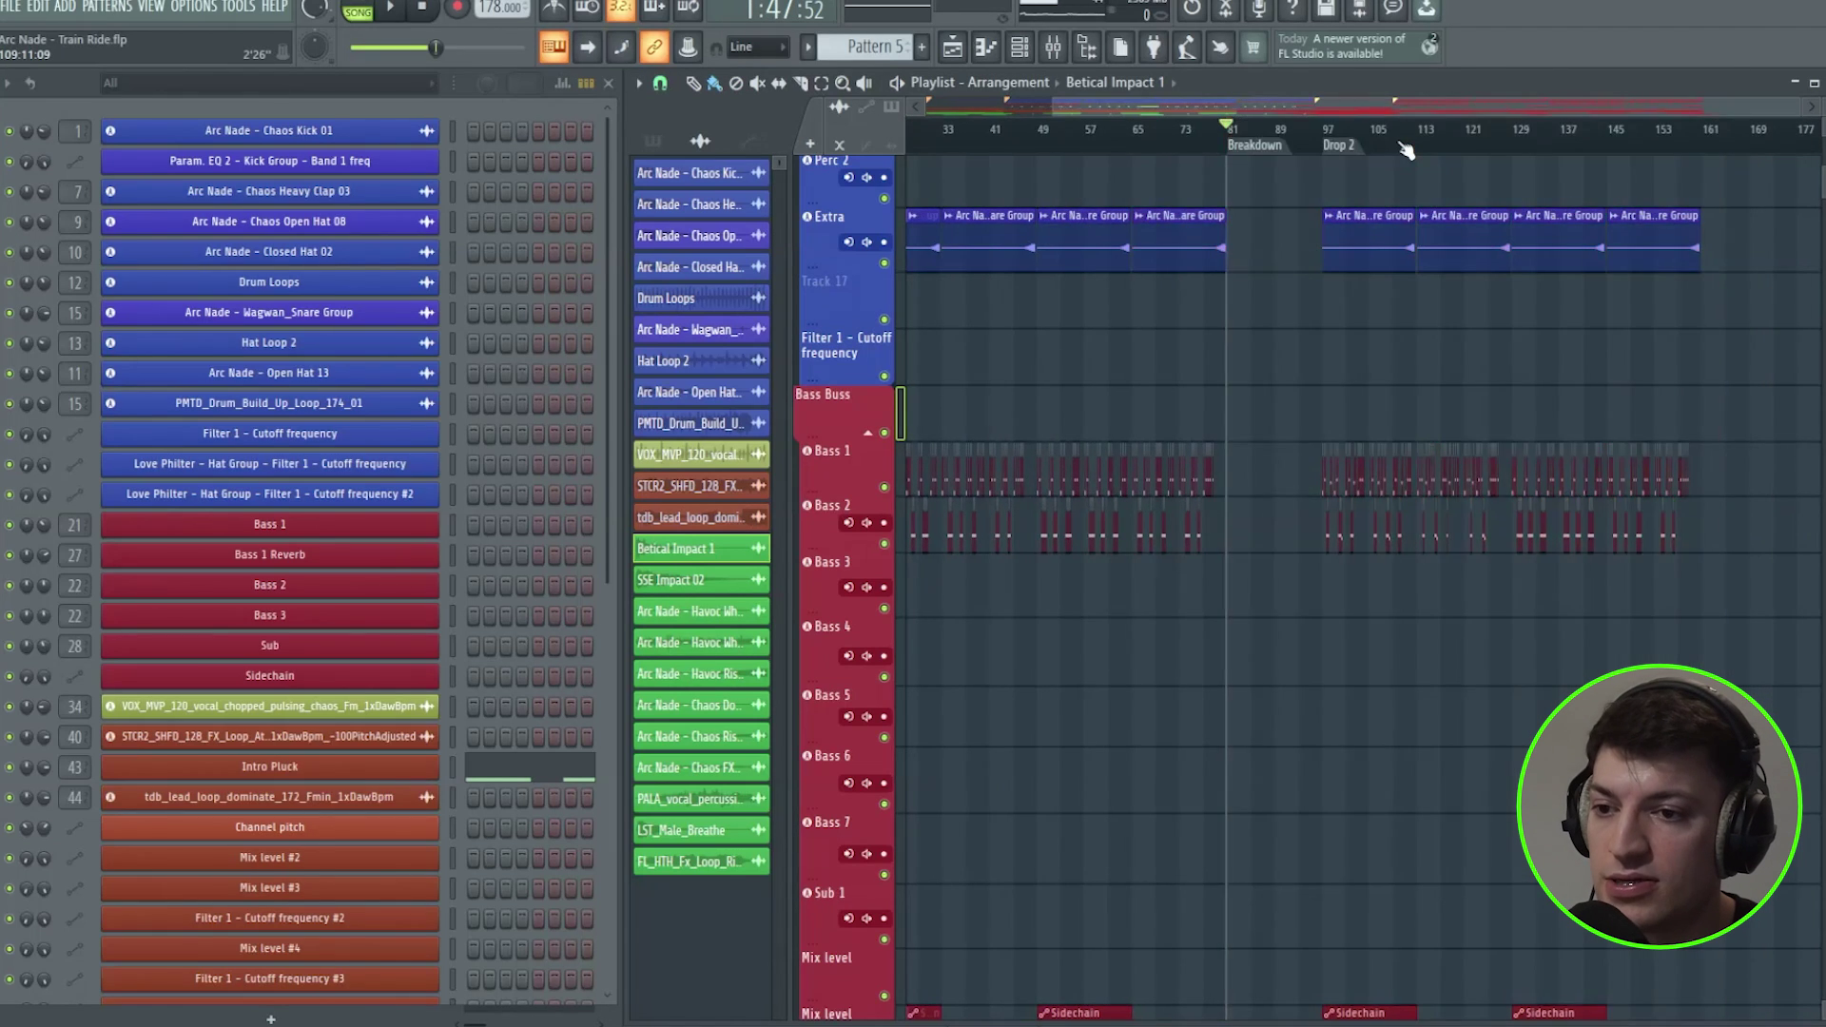
Play into Drop 2 from bar 96 to audition its changed Bass 1 and Bass 2 arrangement
{"action": "scroll", "coordinate": [1407, 150], "scroll_direction": "up", "scroll_amount": 4}
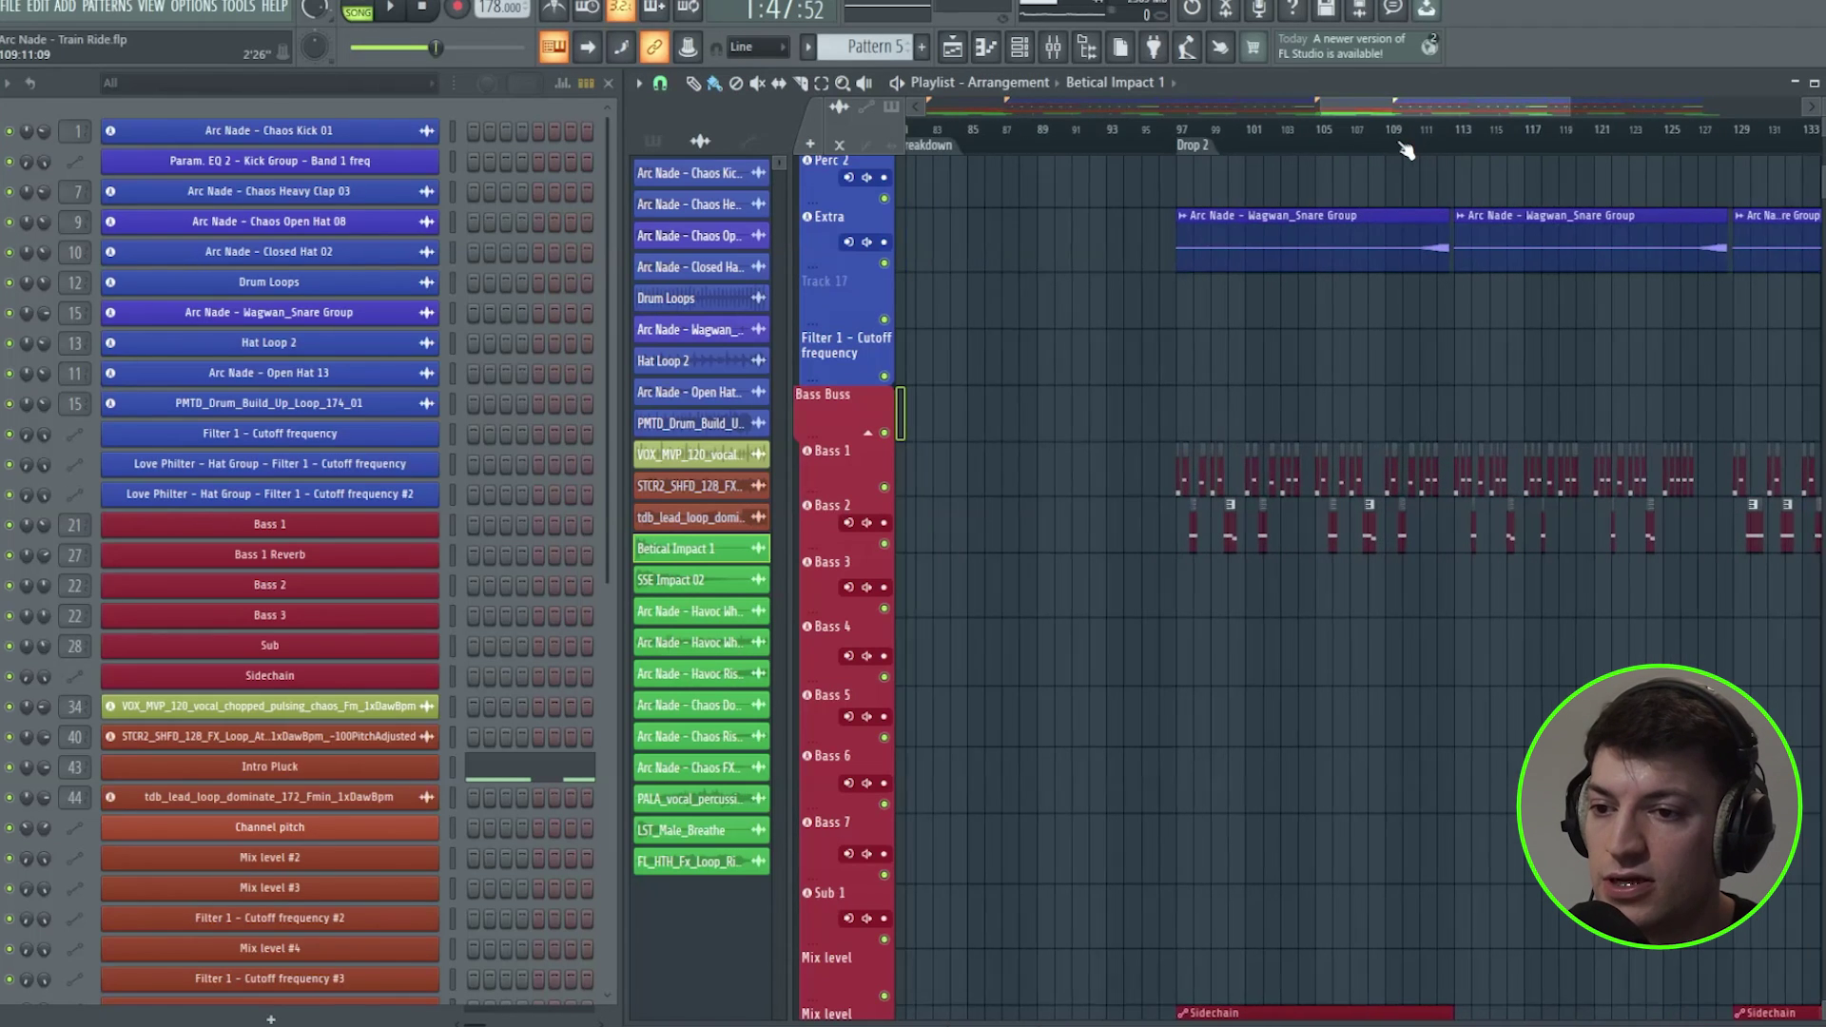
{"action": "left_click", "coordinate": [1203, 134]}
{"action": "scroll", "coordinate": [1200, 133], "scroll_direction": "down", "scroll_amount": 2}
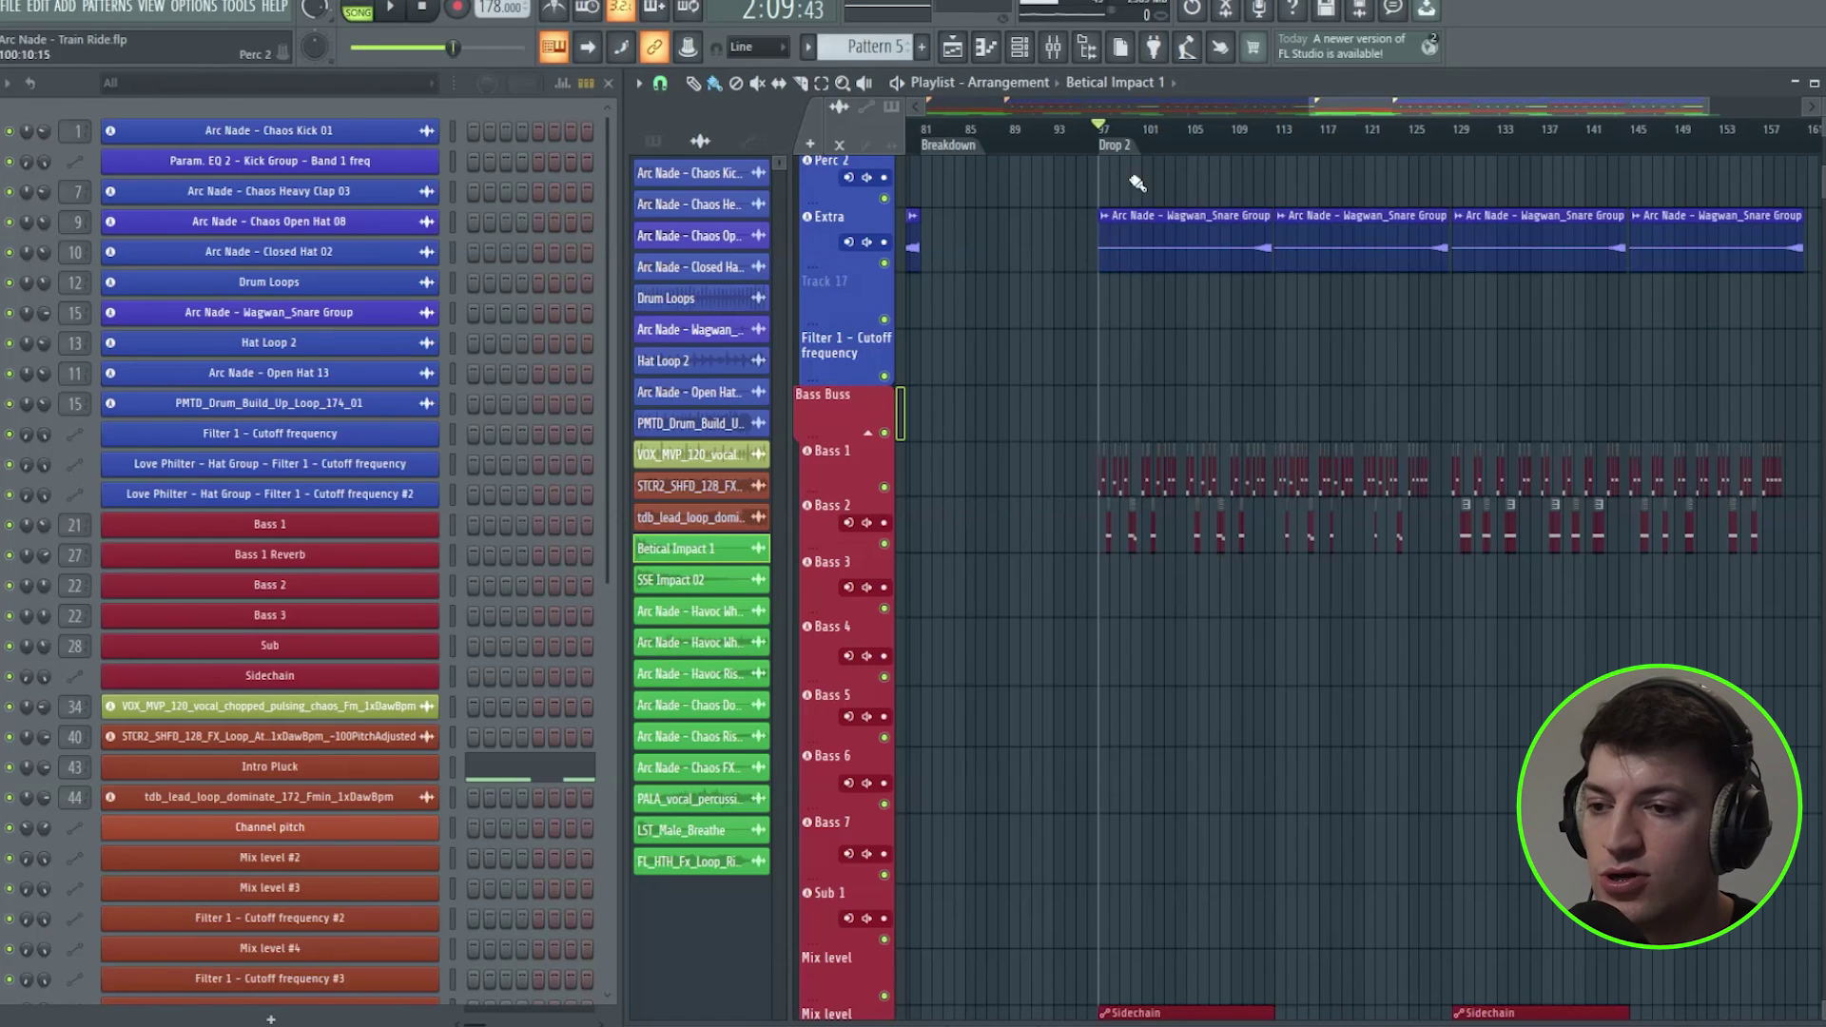
{"action": "scroll", "coordinate": [1101, 128], "scroll_direction": "up", "scroll_amount": 5}
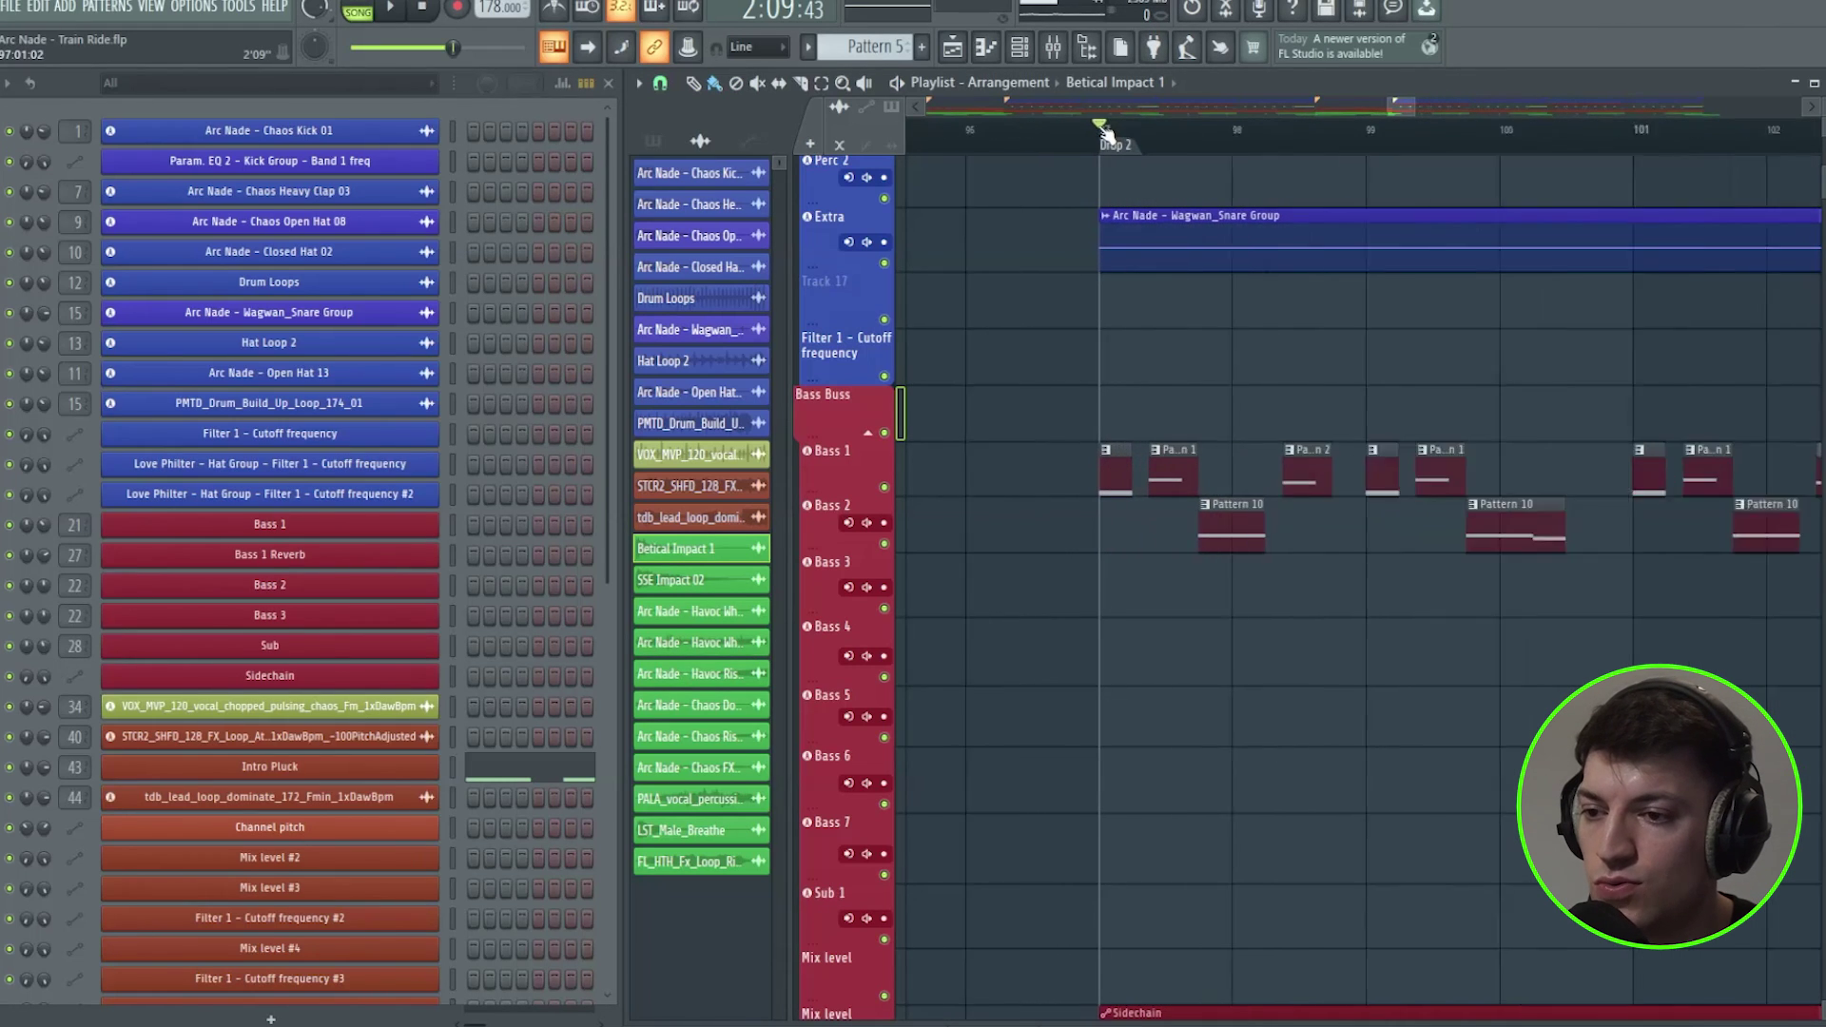
{"action": "scroll", "coordinate": [1103, 131], "scroll_direction": "up", "scroll_amount": 2}
{"action": "scroll", "coordinate": [970, 143], "scroll_direction": "down", "scroll_amount": 2}
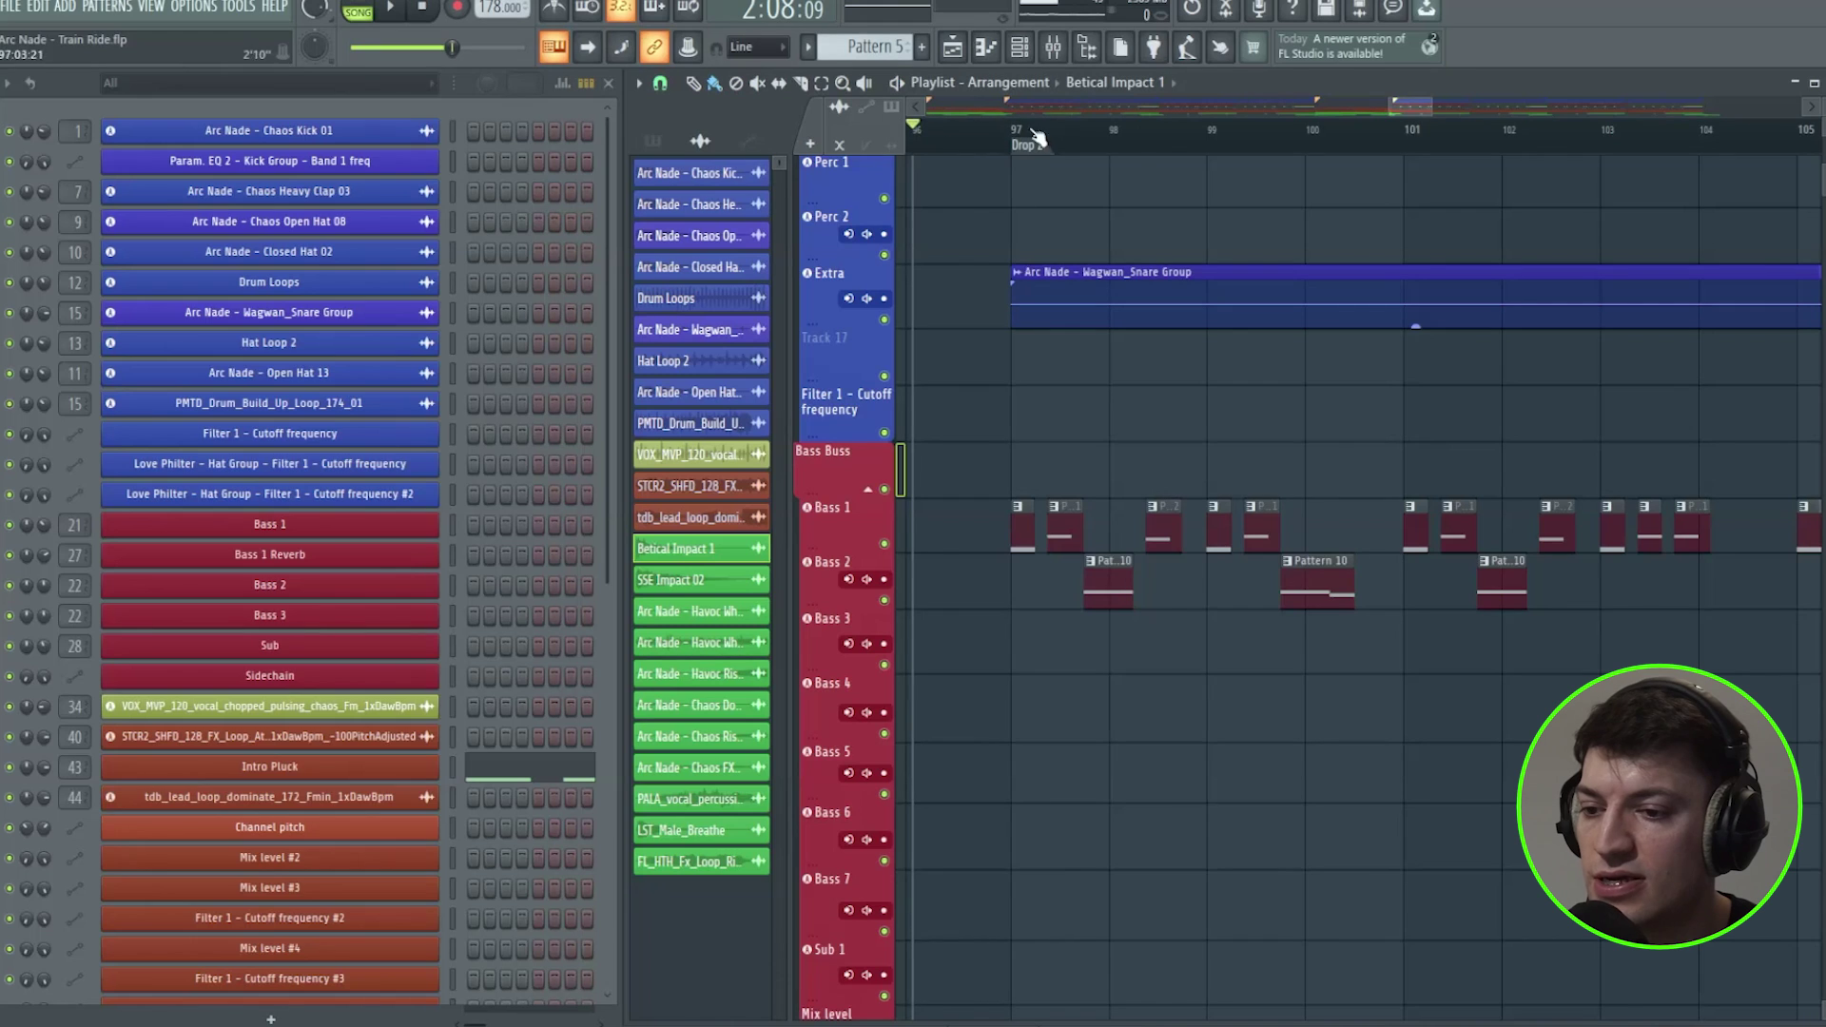
{"action": "scroll", "coordinate": [1070, 501], "scroll_direction": "down", "scroll_amount": 2}
{"action": "key", "text": "space"}
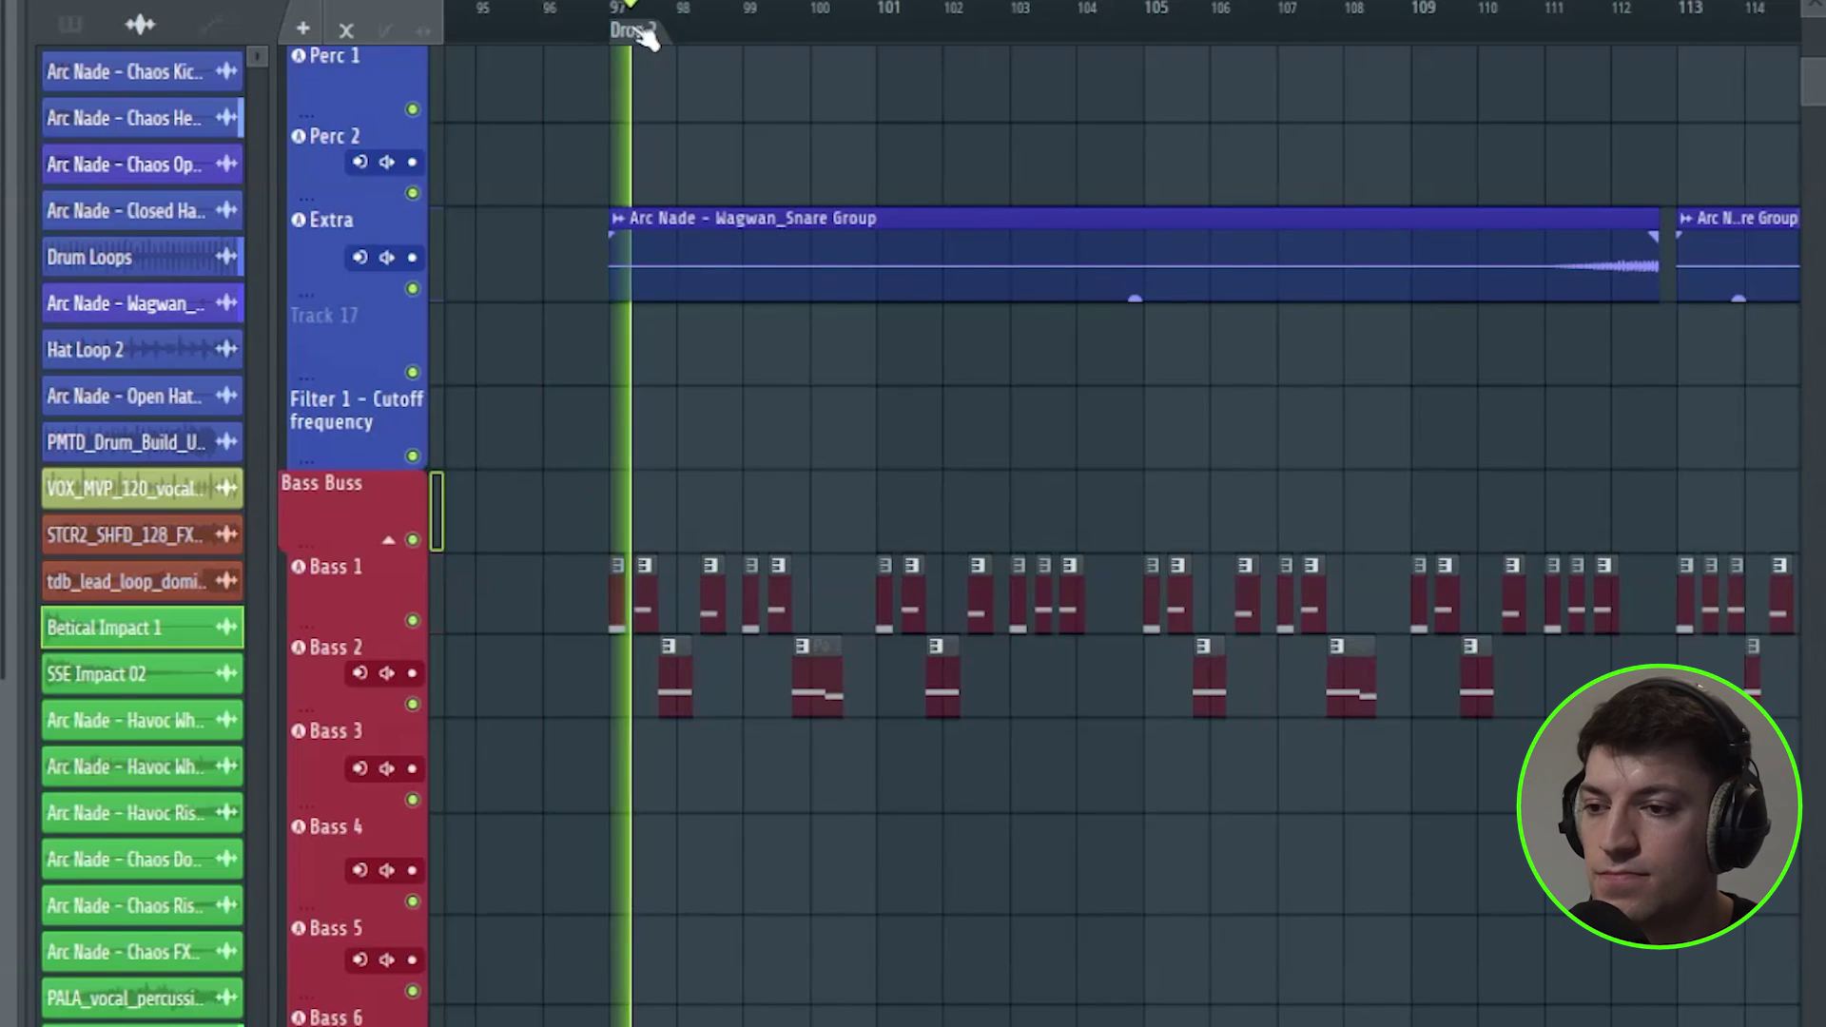
Play the track from the Intro at bar 1 and review its Instr clips, filter and mix automation, and FX layers
{"action": "scroll", "coordinate": [647, 36], "scroll_direction": "up", "scroll_amount": 2}
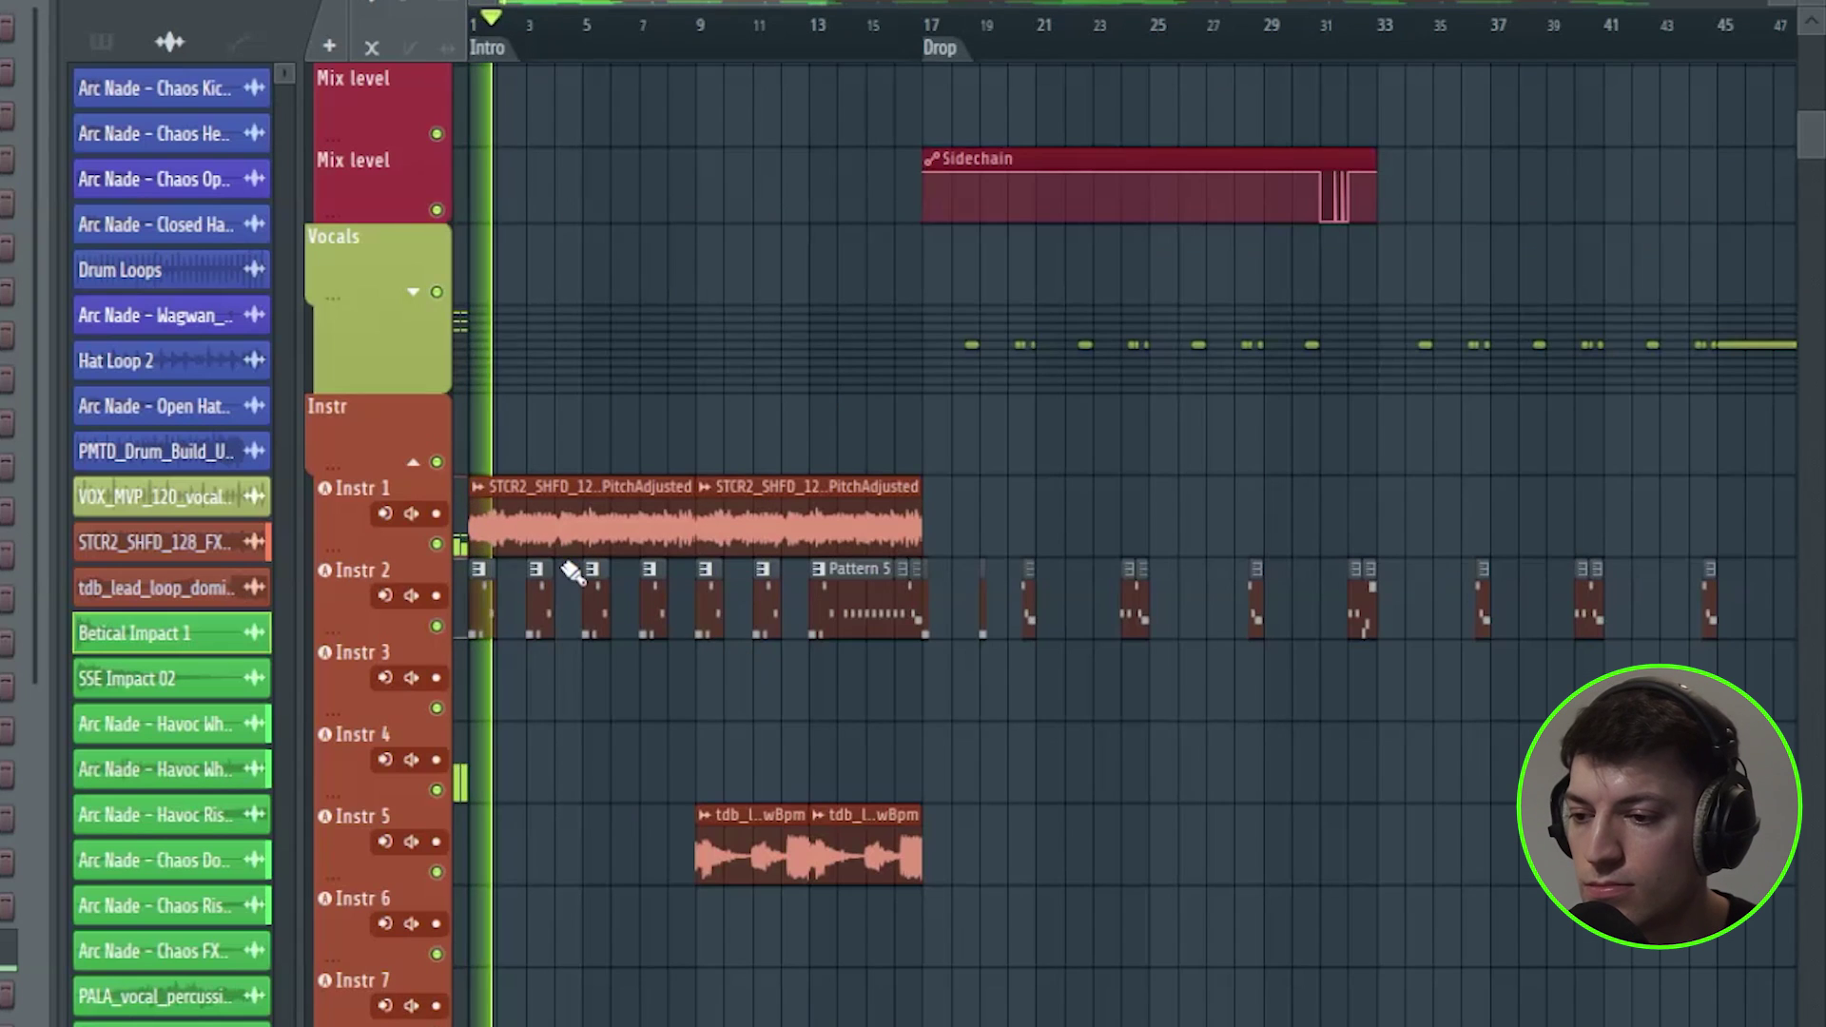
{"action": "scroll", "coordinate": [532, 552], "scroll_direction": "down", "scroll_amount": 2}
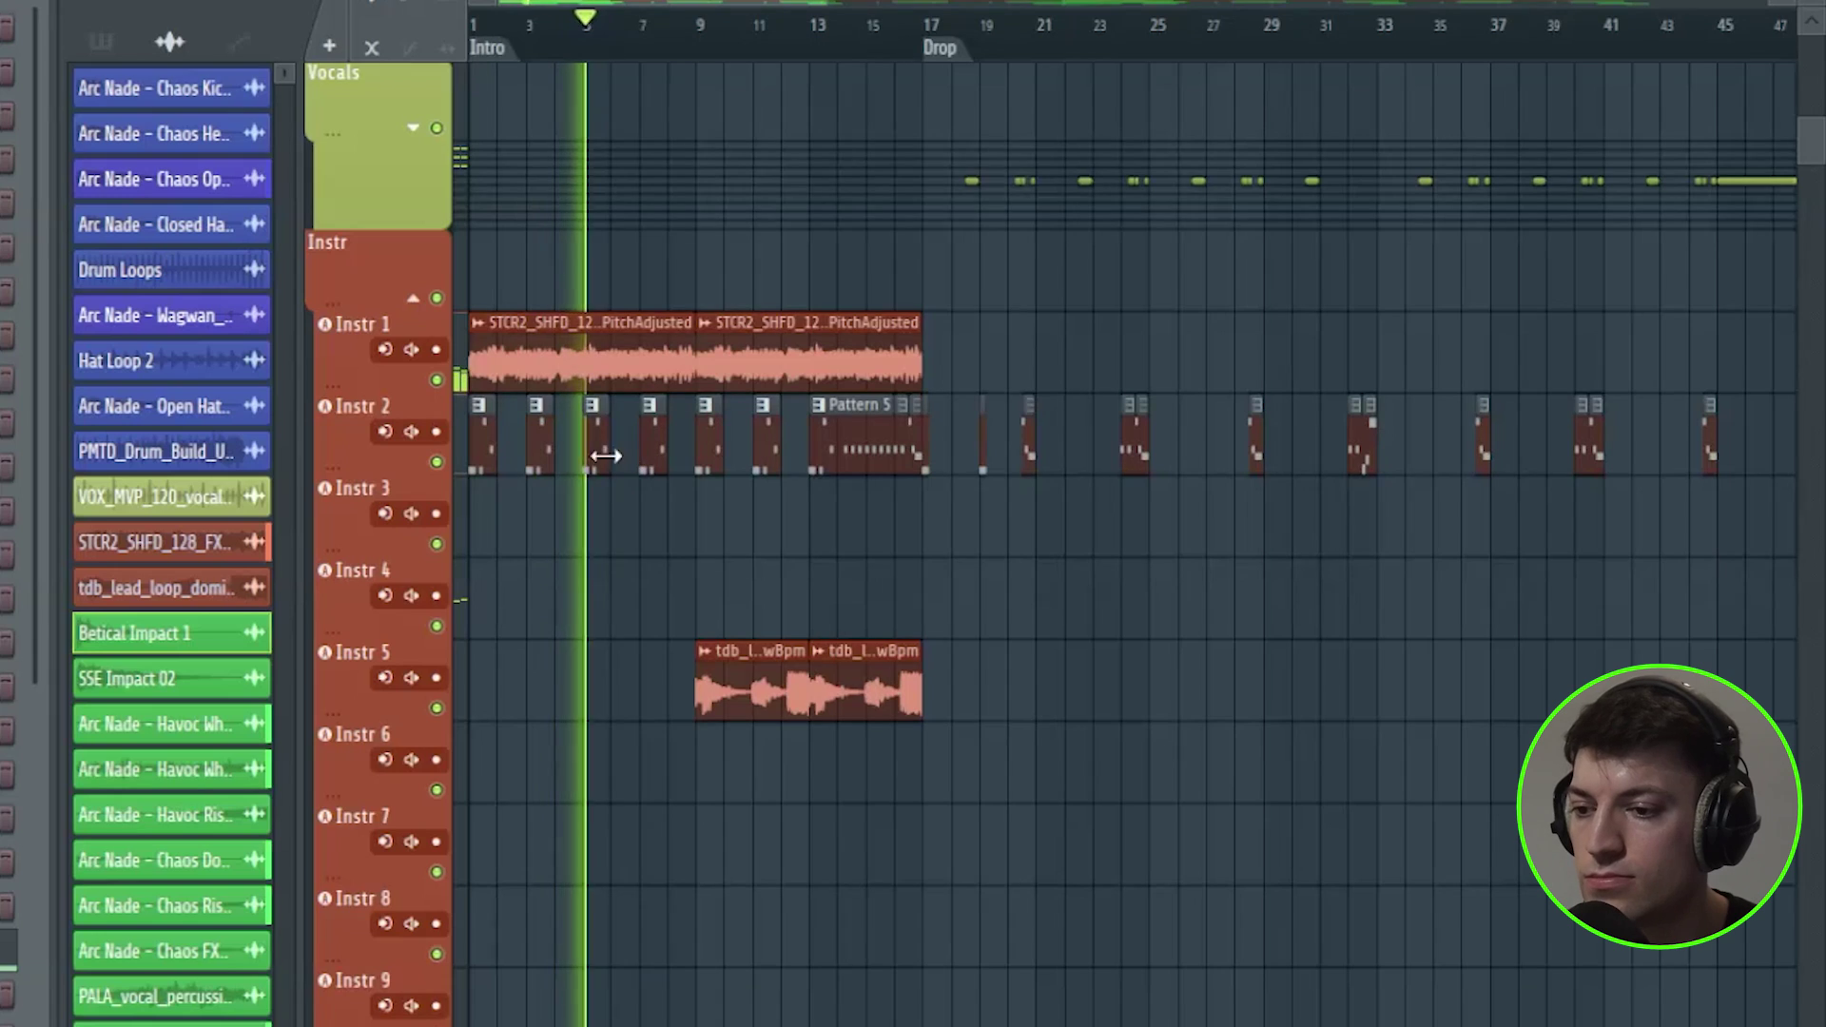
{"action": "scroll", "coordinate": [611, 490], "scroll_direction": "down", "scroll_amount": 1}
{"action": "scroll", "coordinate": [611, 490], "scroll_direction": "down", "scroll_amount": 10}
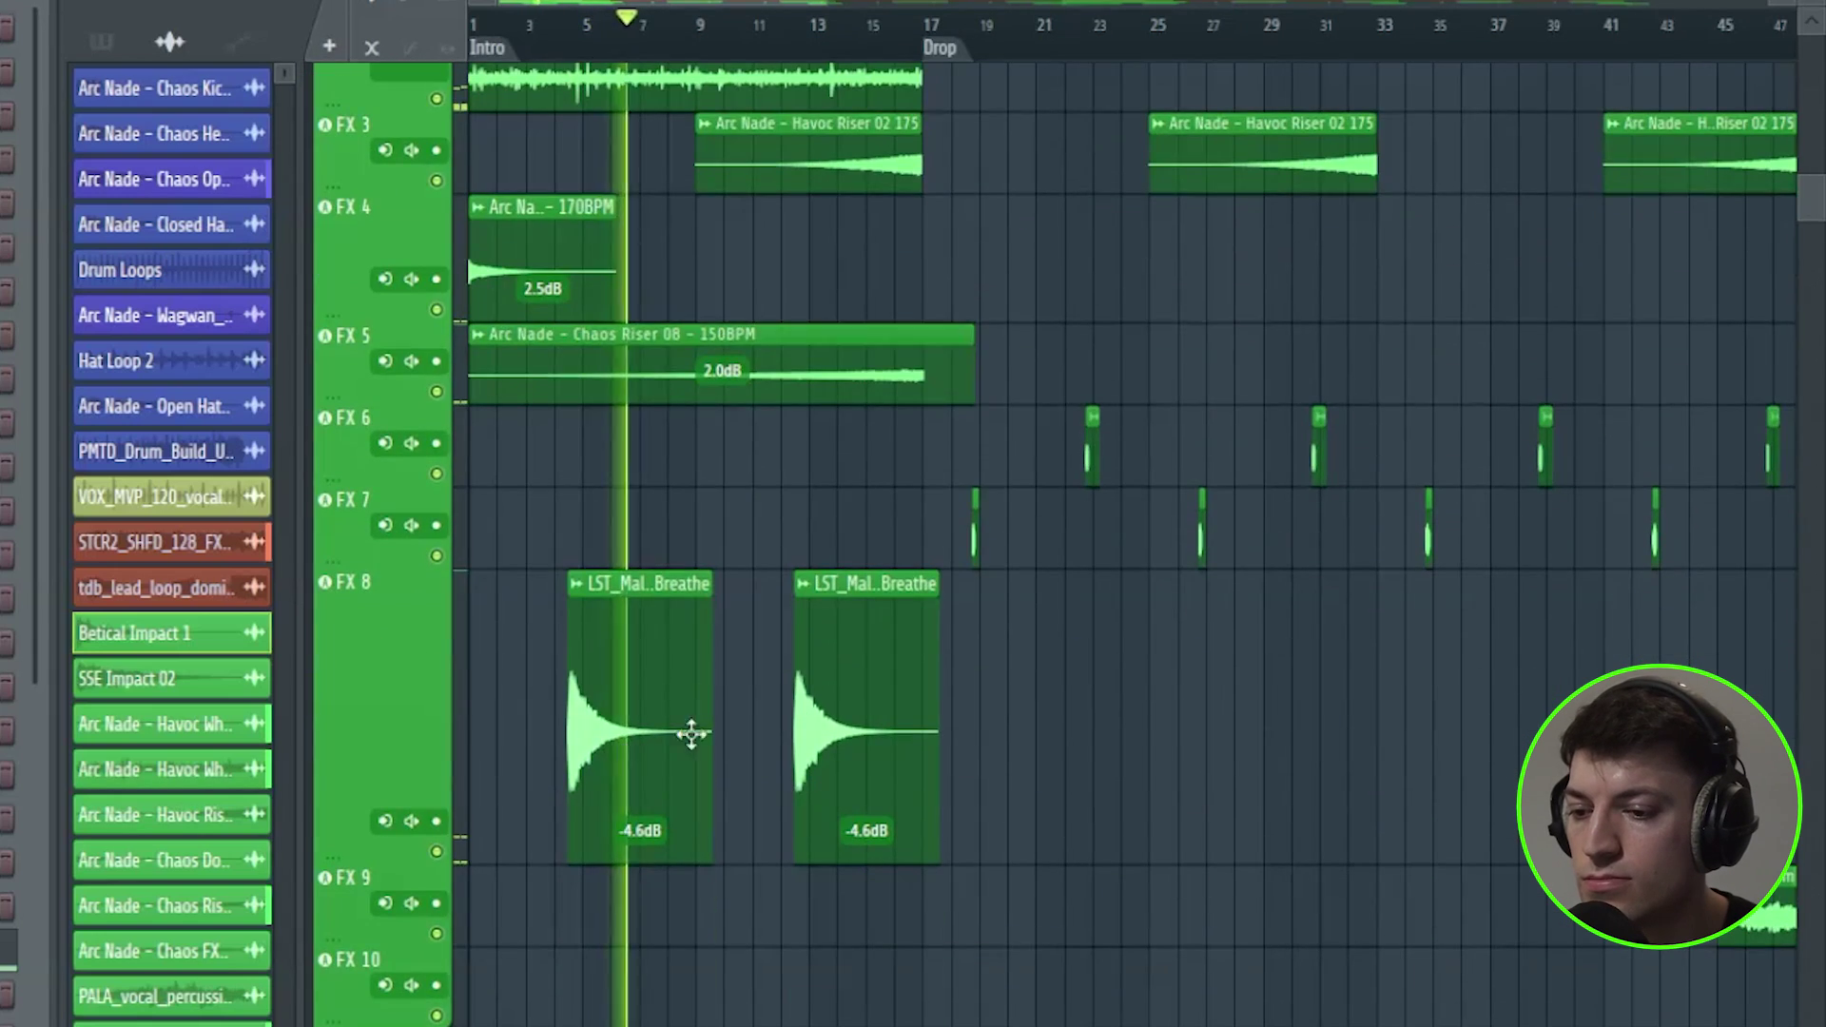
{"action": "scroll", "coordinate": [904, 796], "scroll_direction": "up", "scroll_amount": 10}
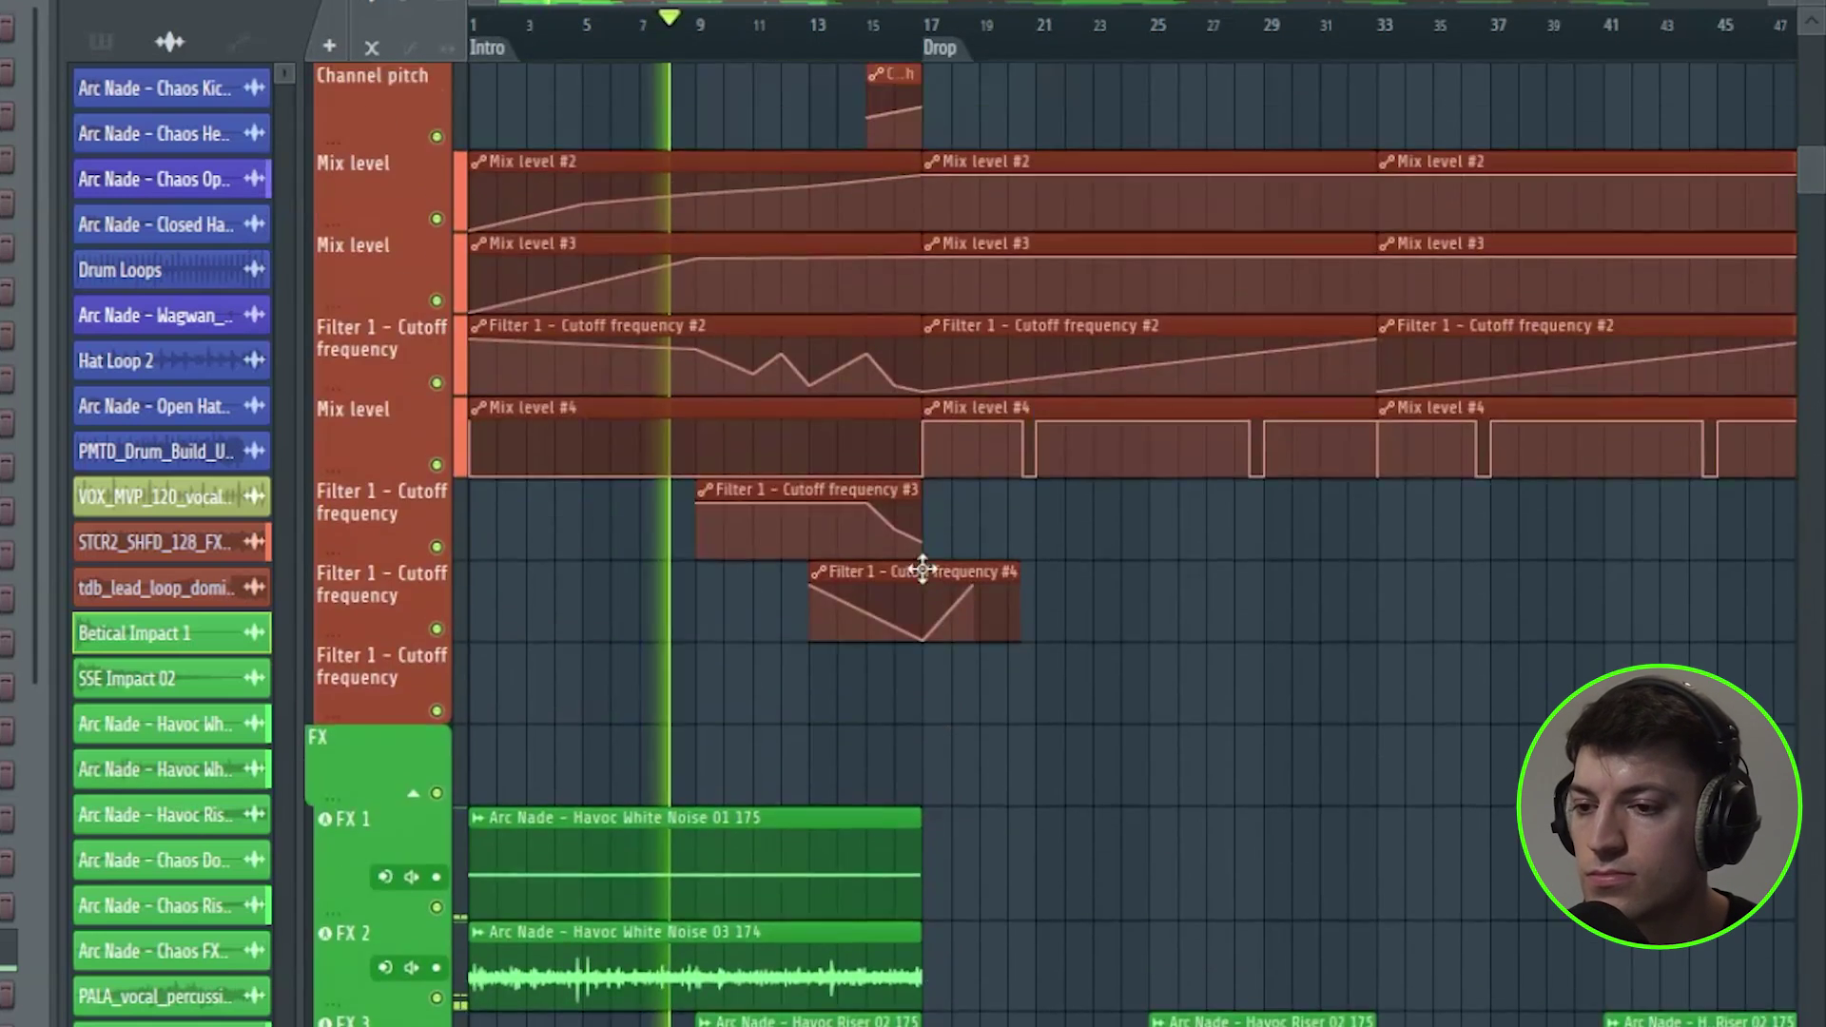
{"action": "scroll", "coordinate": [748, 738], "scroll_direction": "up", "scroll_amount": 8}
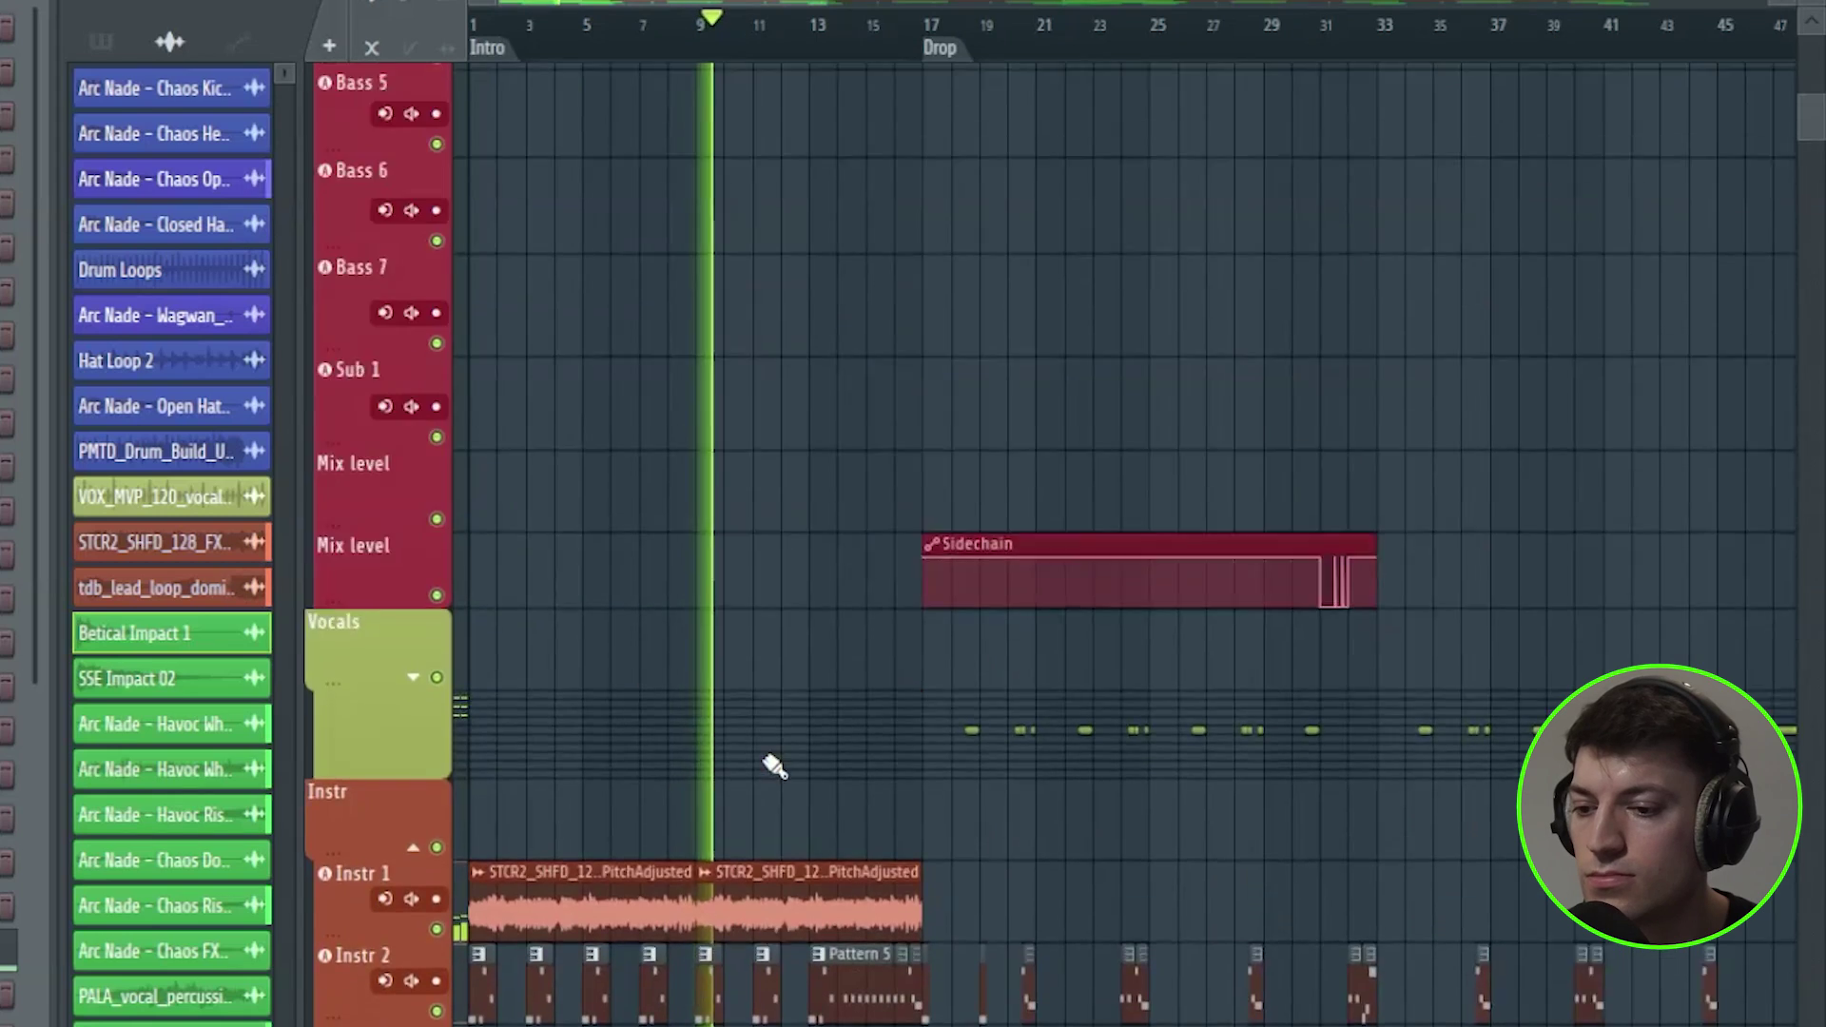
Follow the Intro's playback up to the Drop while reviewing the Bass Buss and Drum Buss tracks
{"action": "scroll", "coordinate": [763, 747], "scroll_direction": "down", "scroll_amount": 5}
{"action": "scroll", "coordinate": [1046, 723], "scroll_direction": "up", "scroll_amount": 5}
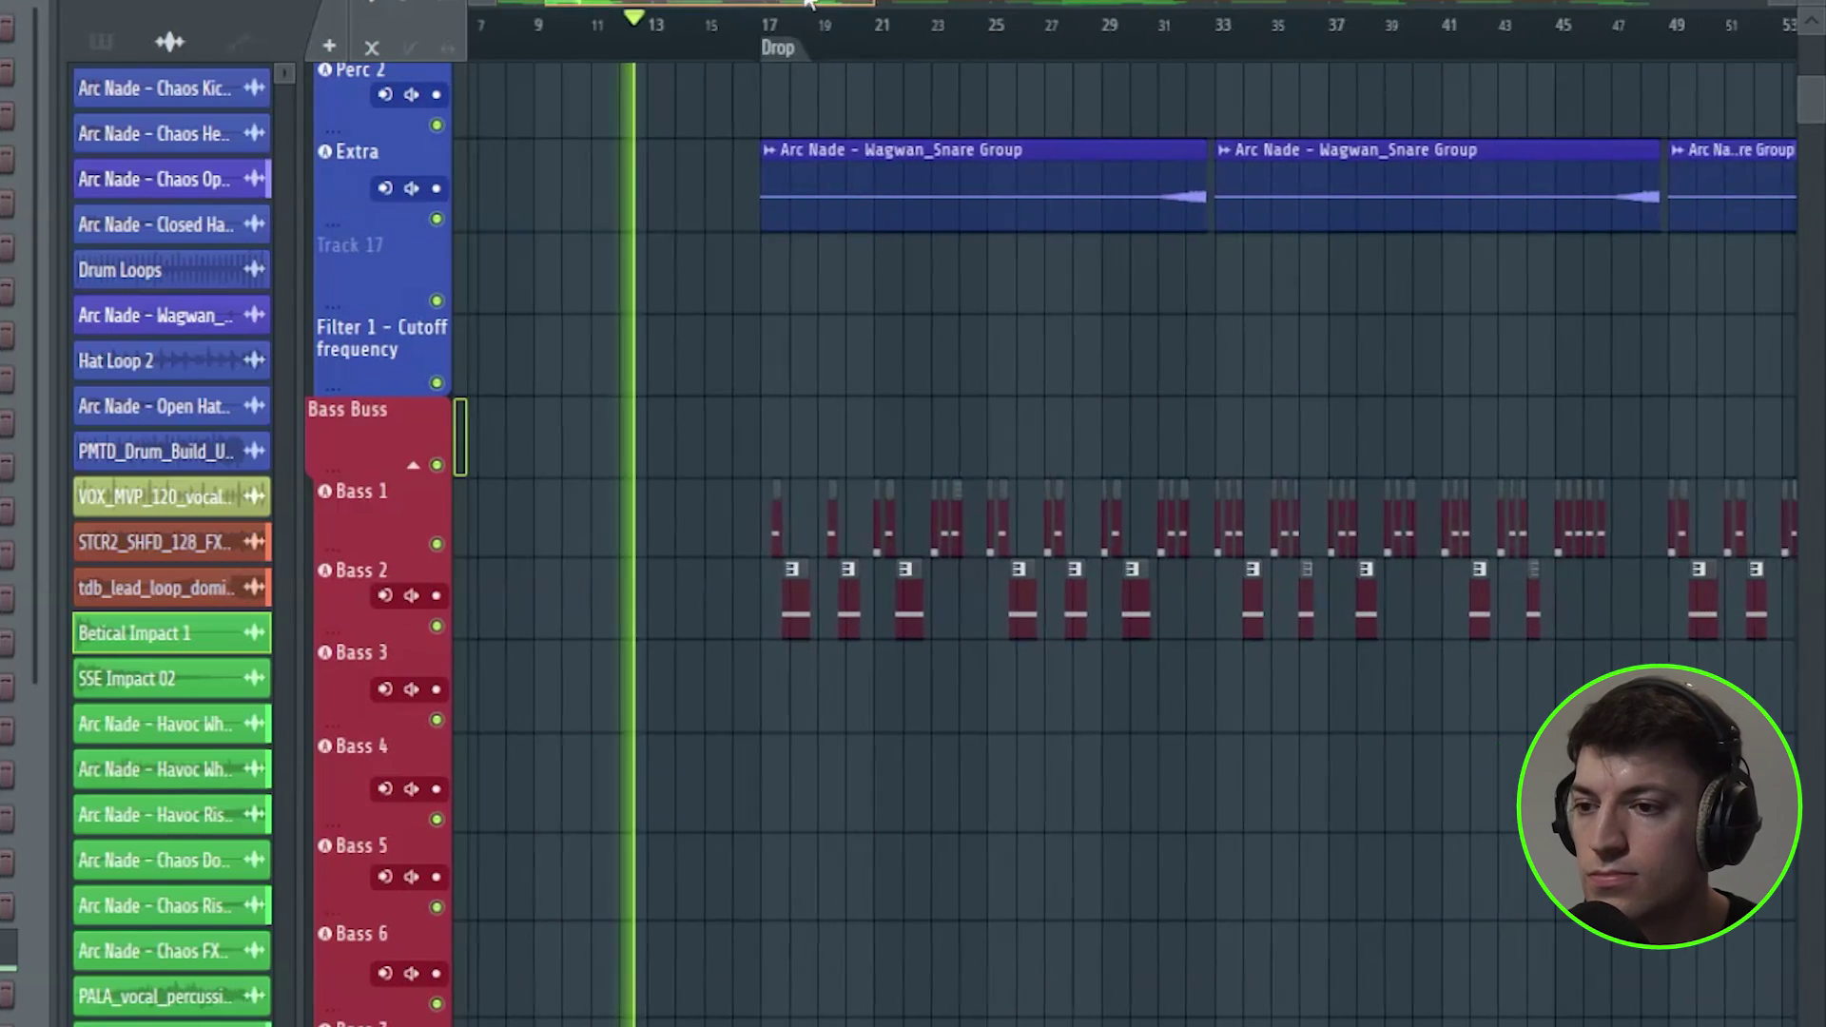
{"action": "scroll", "coordinate": [697, 517], "scroll_direction": "up", "scroll_amount": 10}
{"action": "scroll", "coordinate": [722, 119], "scroll_direction": "up", "scroll_amount": 3}
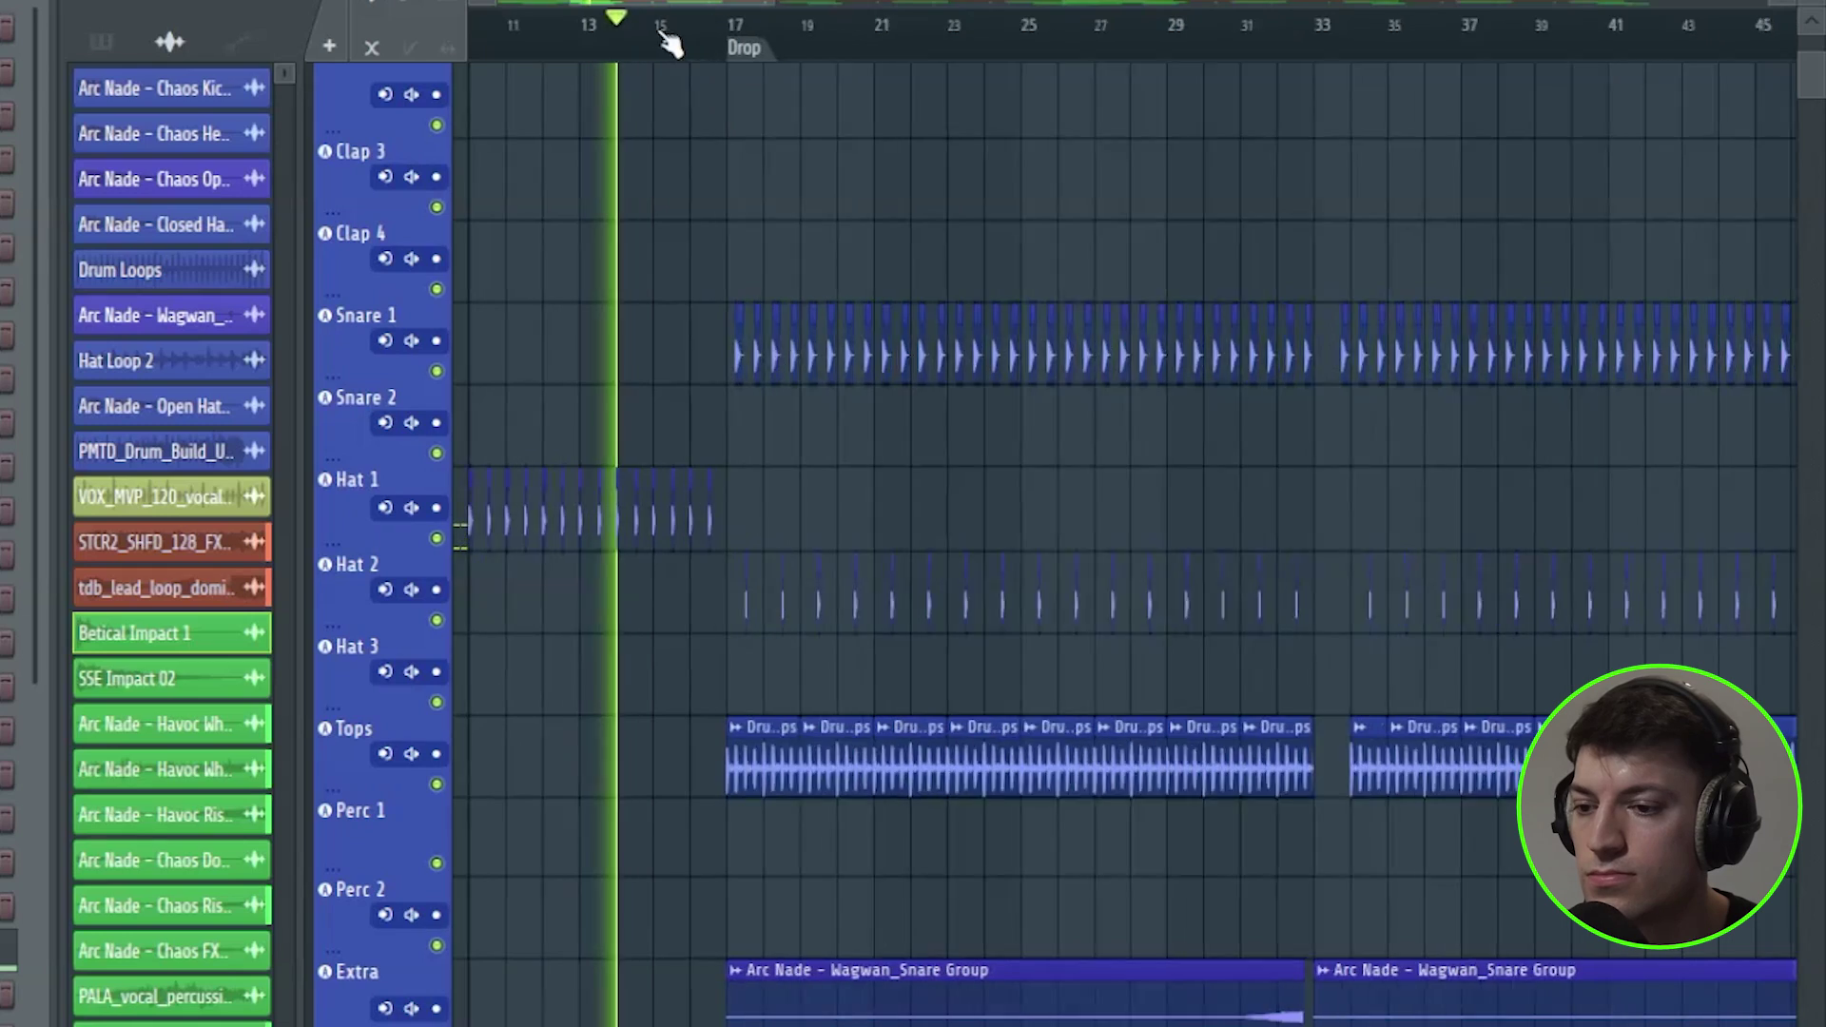
{"action": "scroll", "coordinate": [915, 416], "scroll_direction": "up", "scroll_amount": 5}
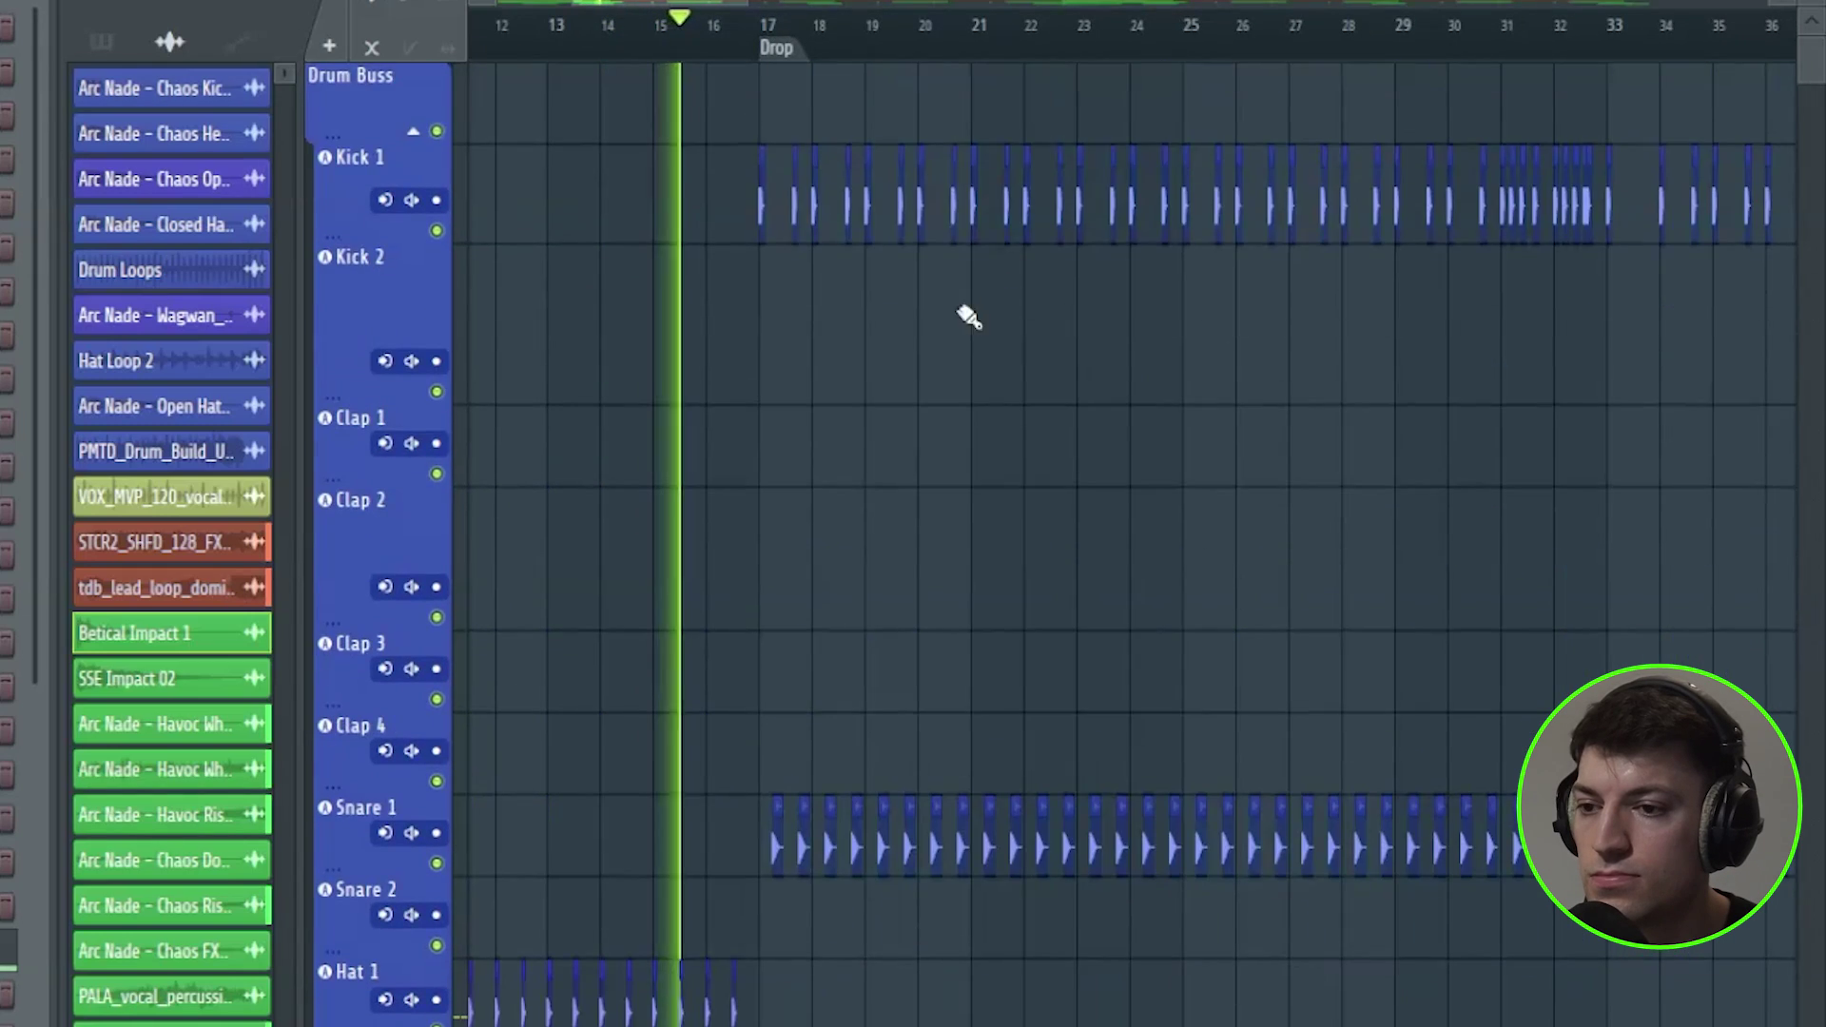
Listen to the Drop from bar 17 while reviewing its Instr 2 plucks, Sidechain automation, FX hits and bass patterns
{"action": "scroll", "coordinate": [1089, 407], "scroll_direction": "down", "scroll_amount": 15}
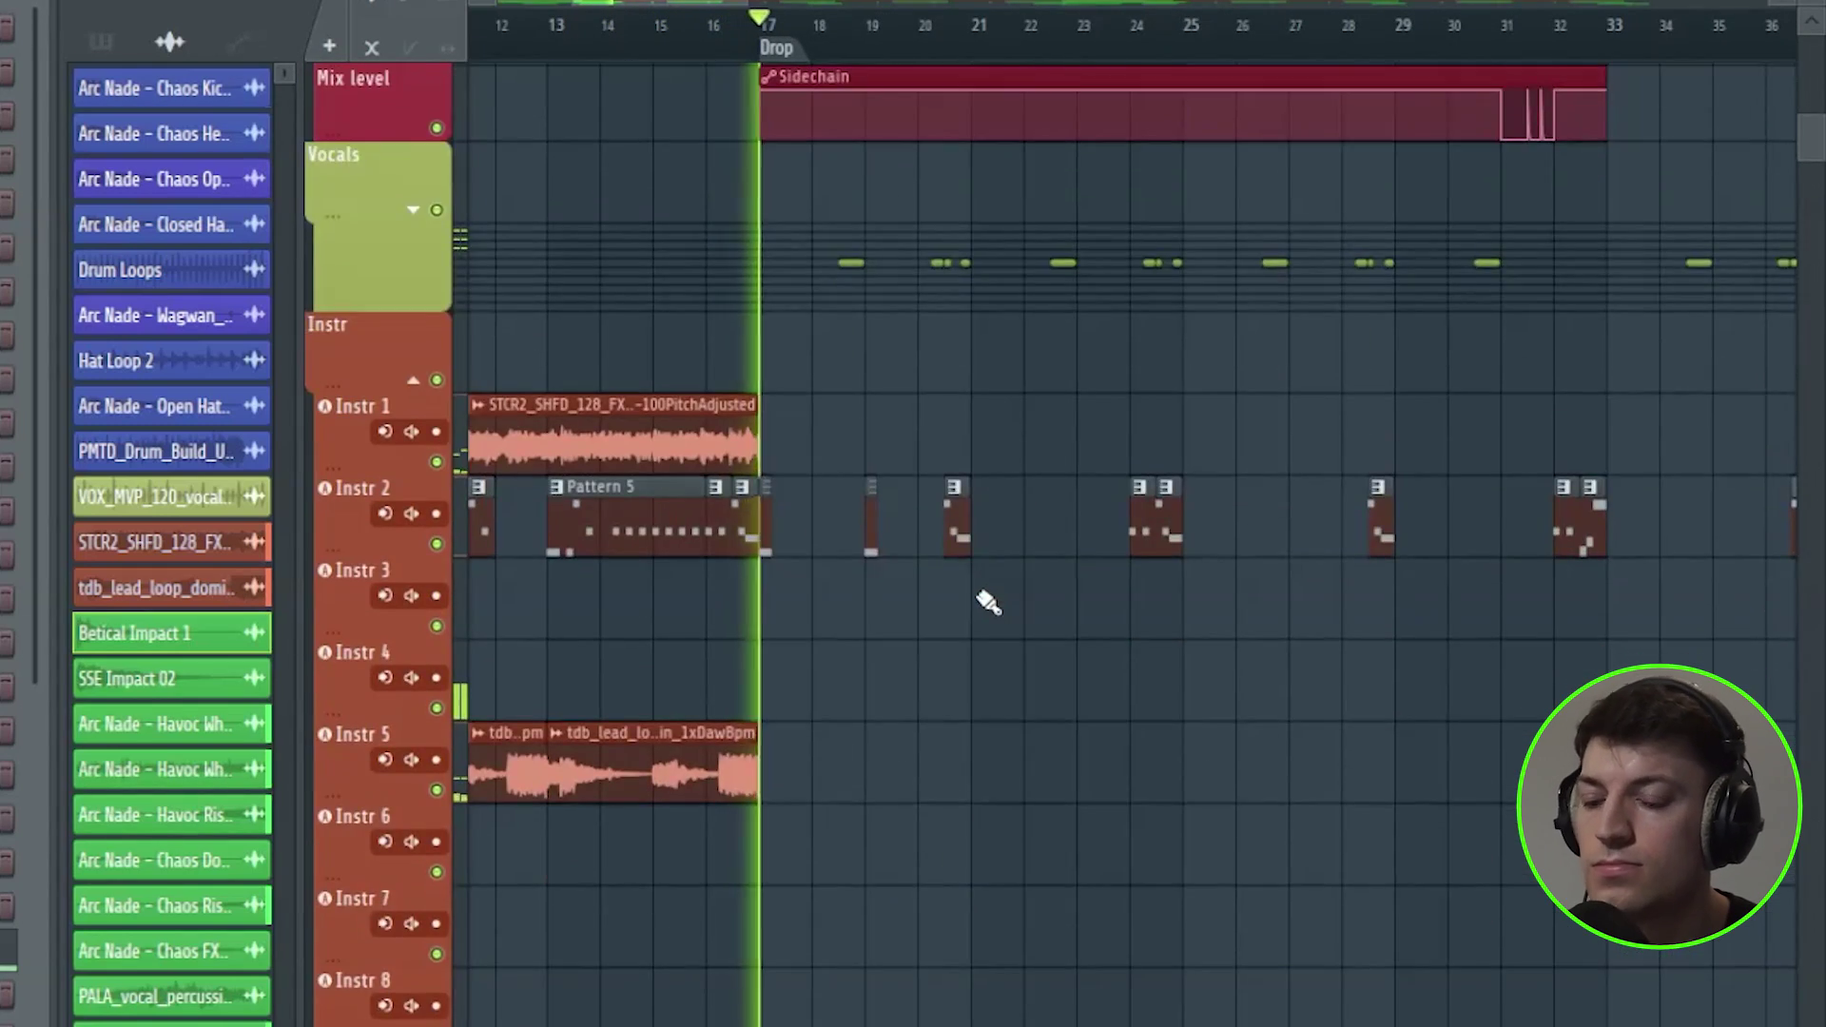
{"action": "scroll", "coordinate": [940, 570], "scroll_direction": "down", "scroll_amount": 5}
{"action": "scroll", "coordinate": [937, 580], "scroll_direction": "up", "scroll_amount": 8}
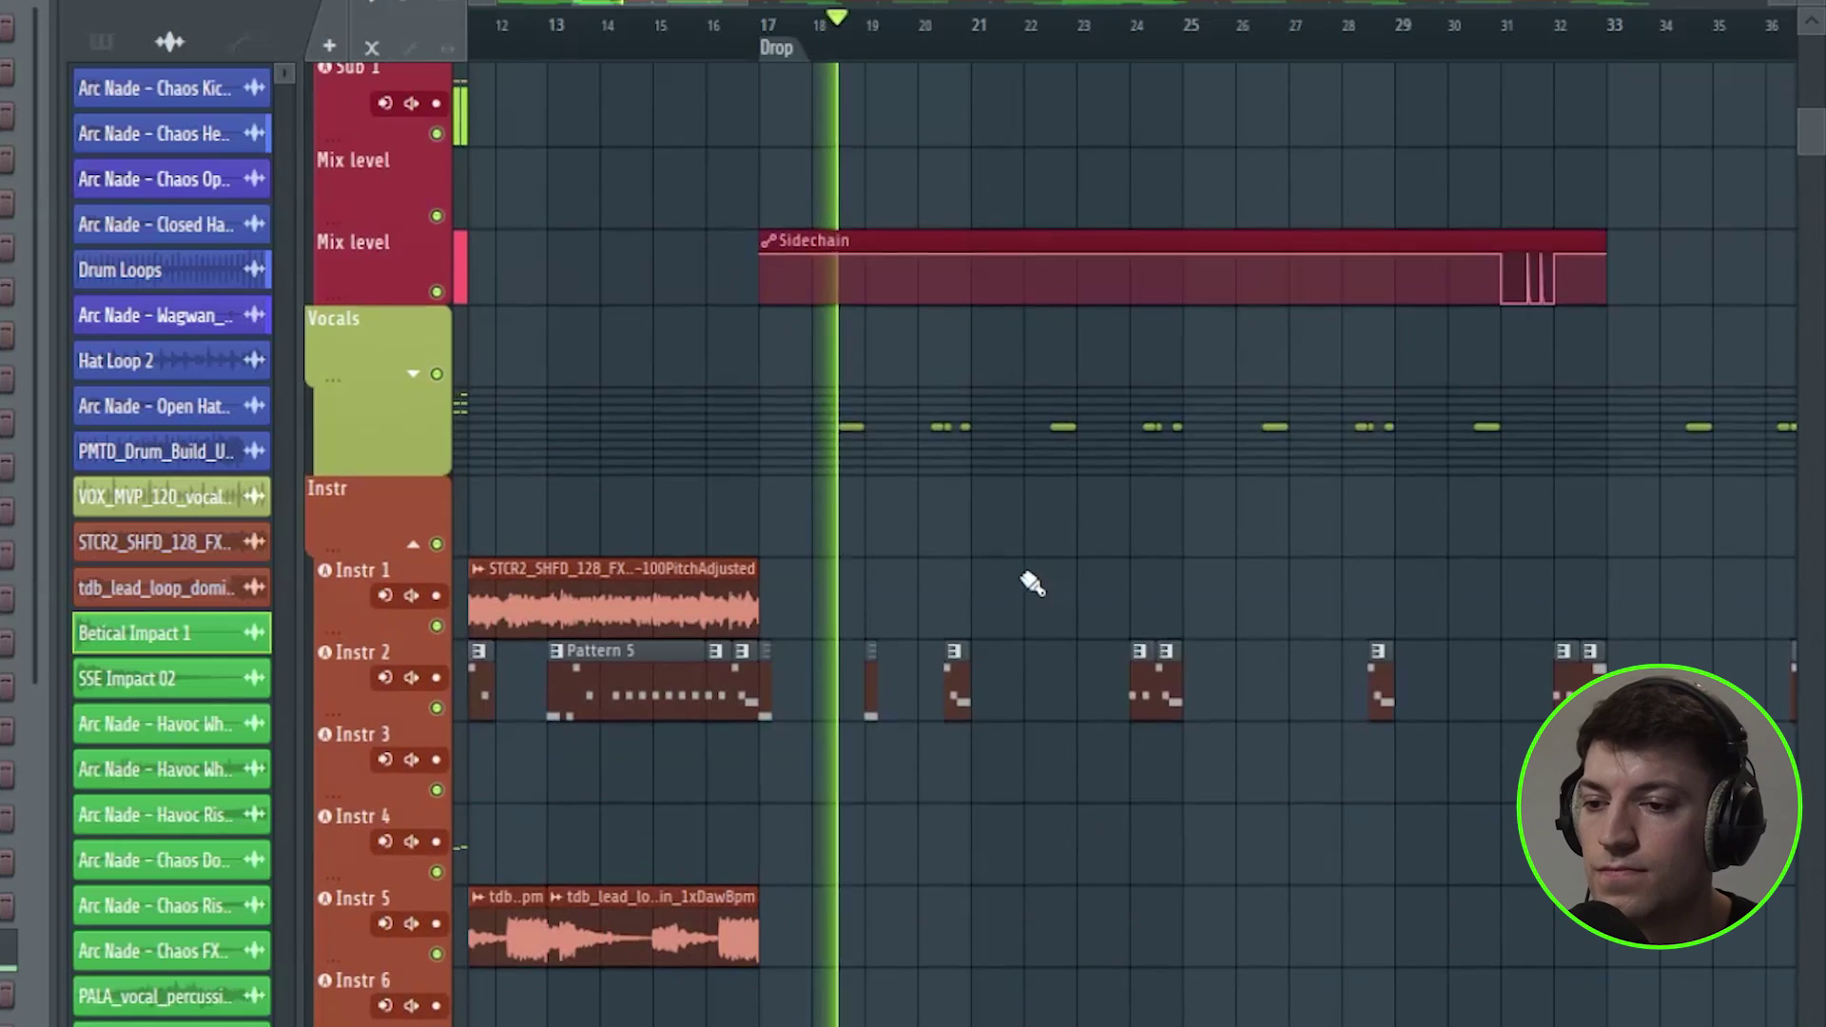
{"action": "scroll", "coordinate": [742, 10], "scroll_direction": "right", "scroll_amount": 3}
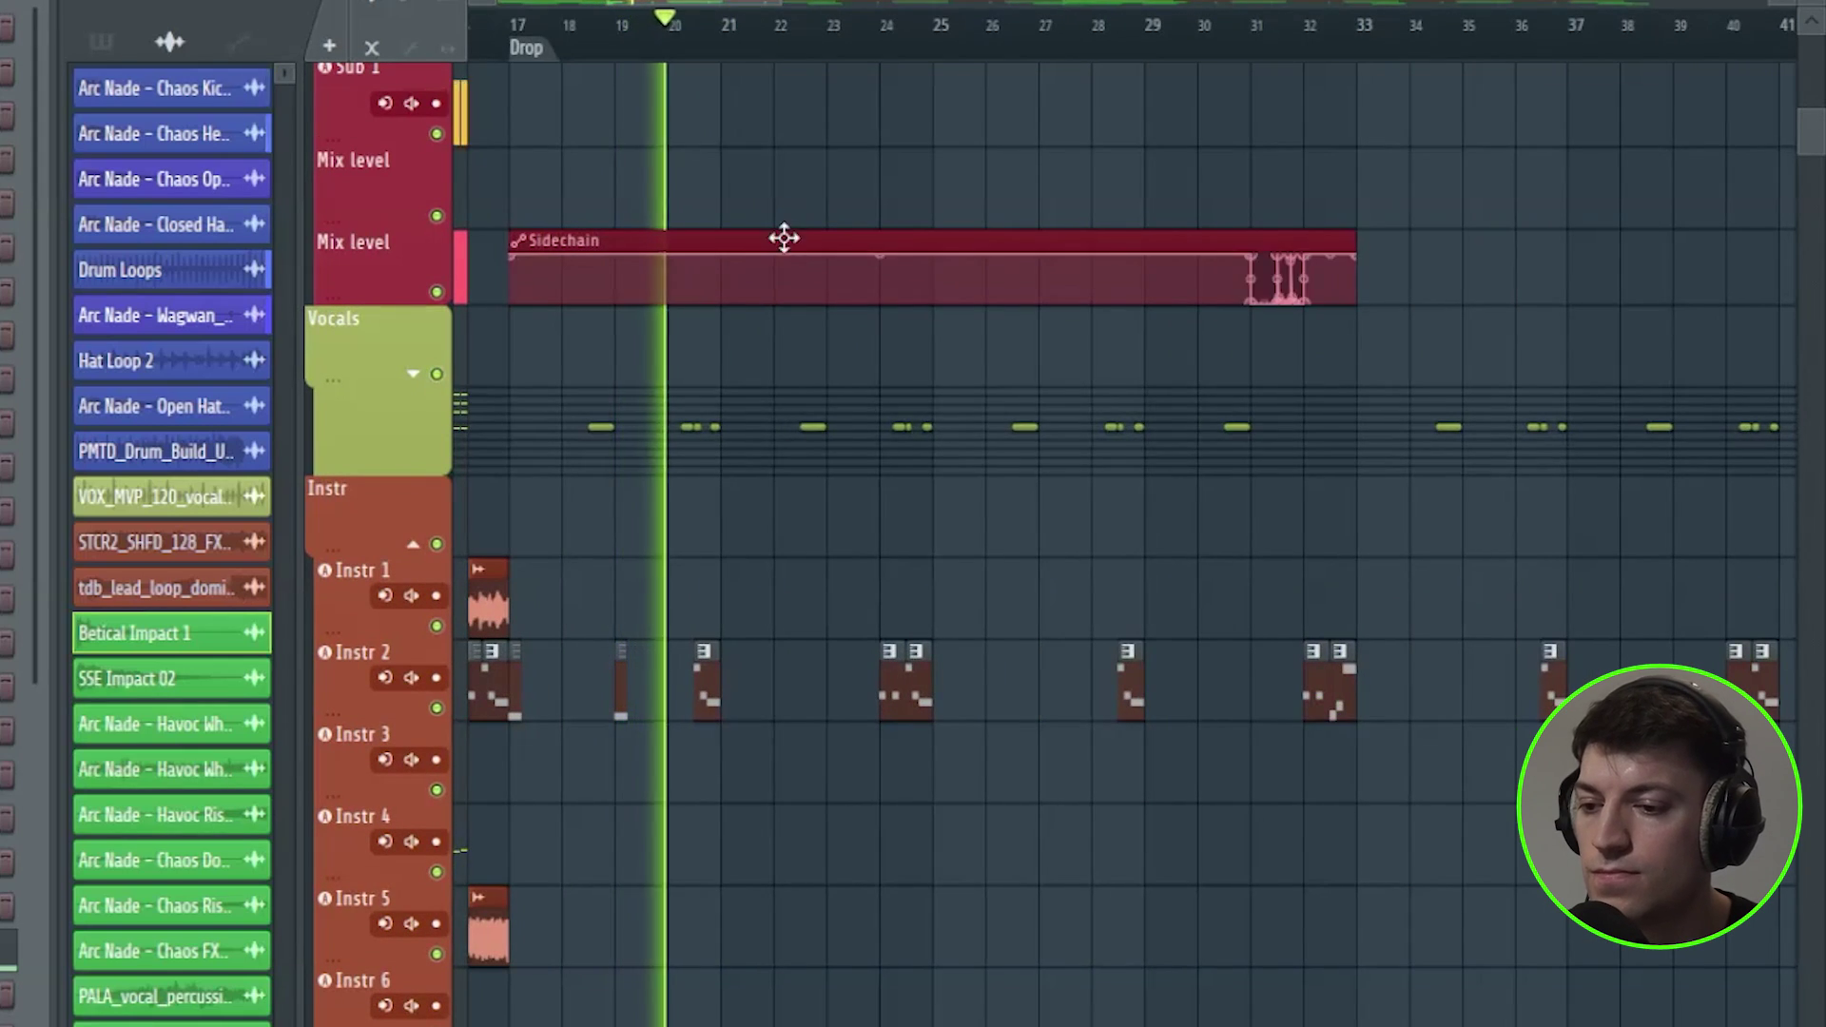
{"action": "scroll", "coordinate": [771, 571], "scroll_direction": "down", "scroll_amount": 8}
{"action": "scroll", "coordinate": [1004, 568], "scroll_direction": "up", "scroll_amount": 5}
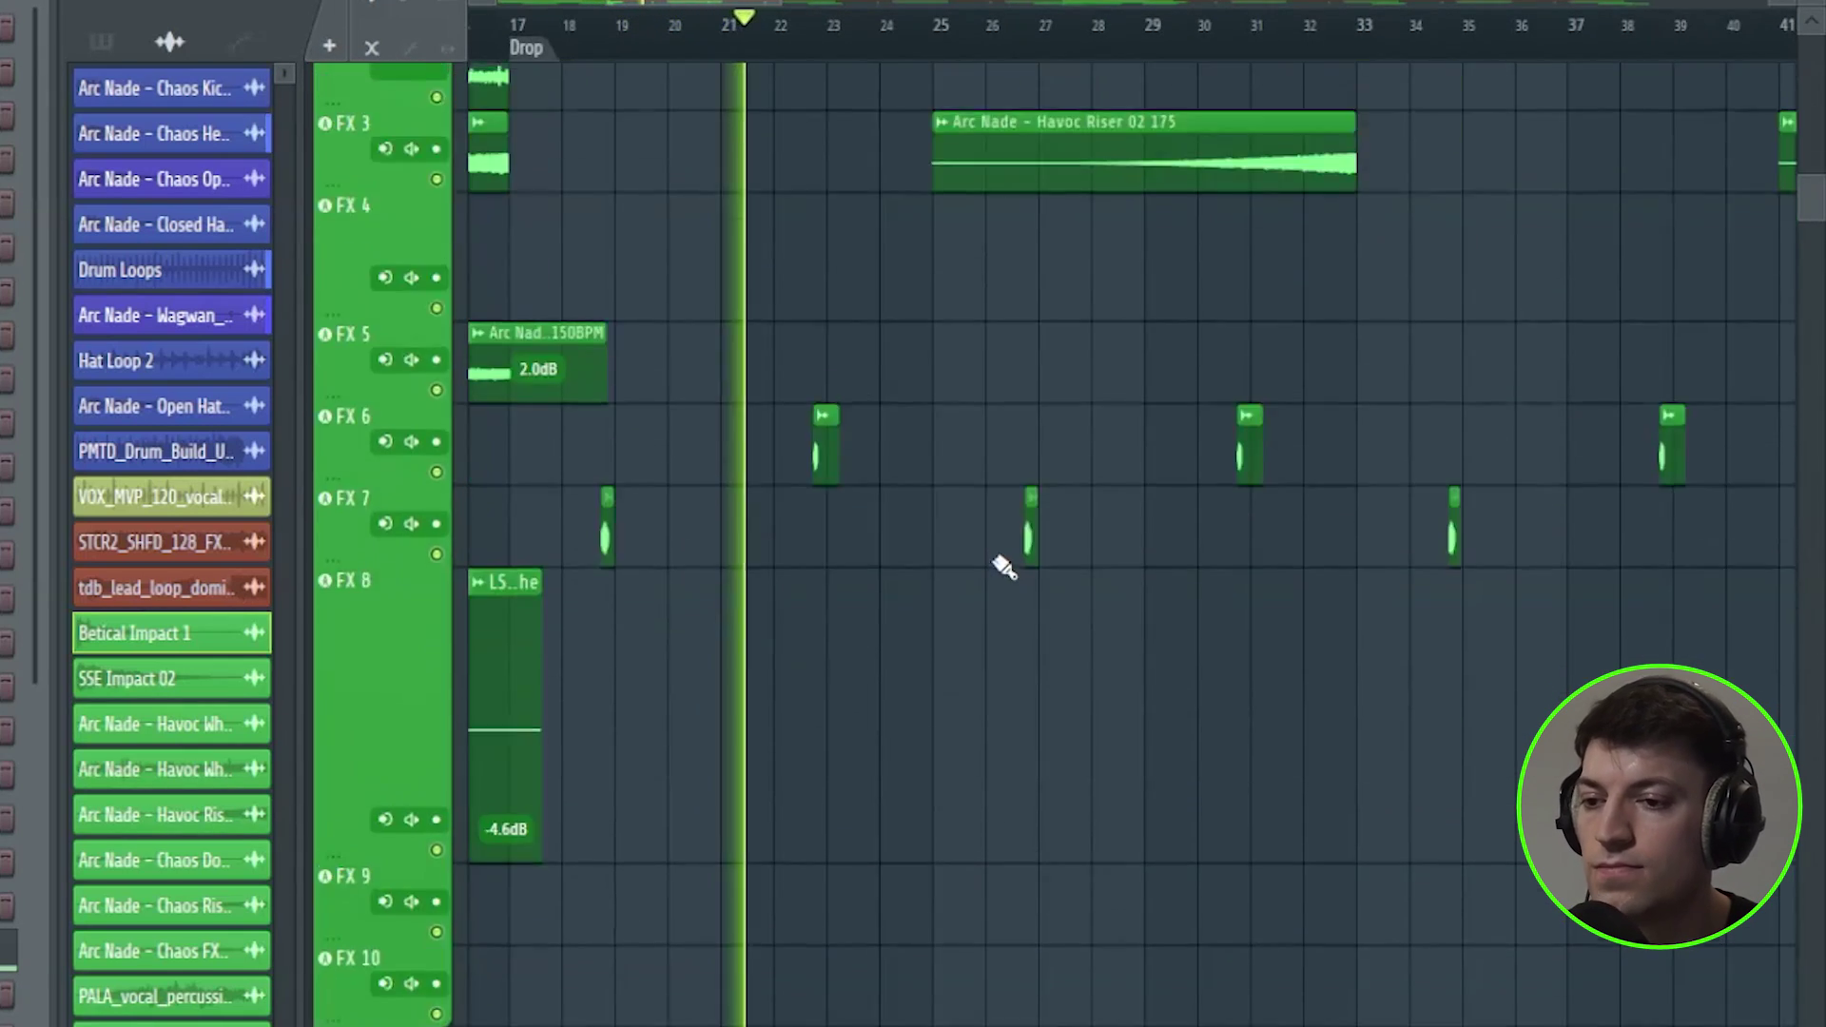
{"action": "scroll", "coordinate": [1004, 545], "scroll_direction": "up", "scroll_amount": 15}
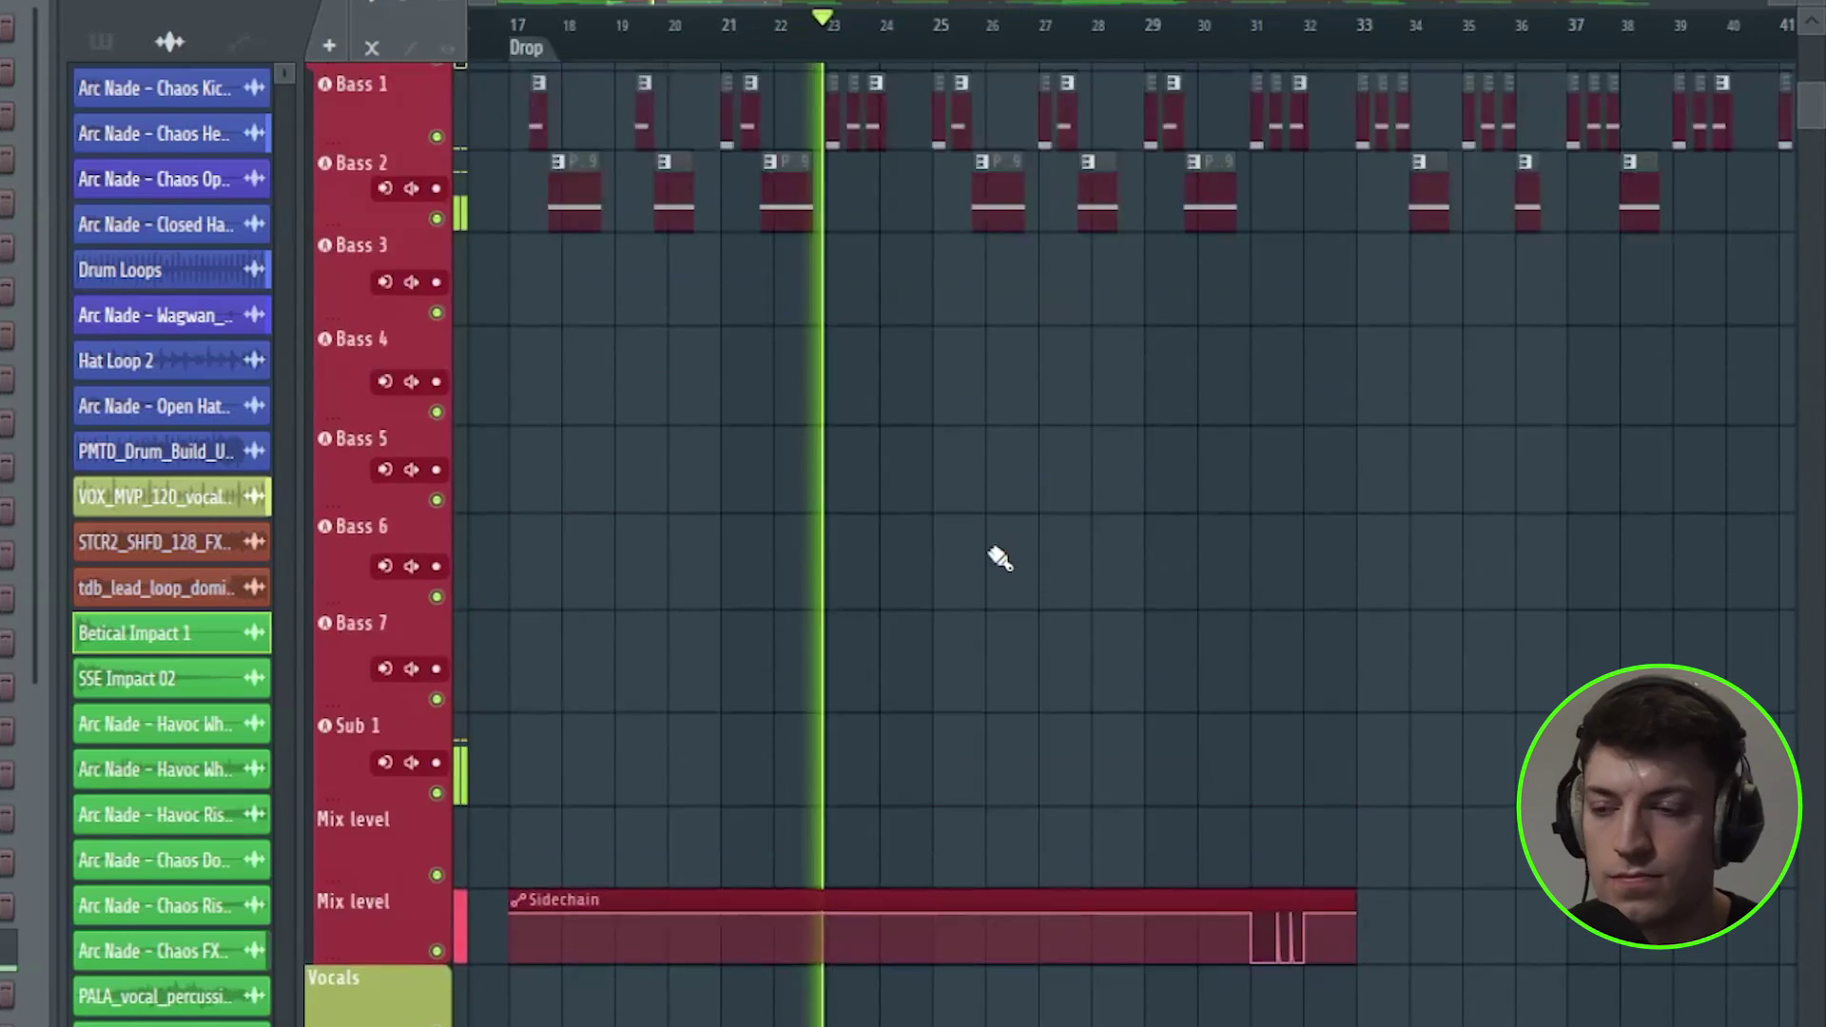
Keep listening through bars 23 to 31 of the Drop, reviewing the drums, basses, vocal chops and Instr 2 clips
{"action": "left_click_drag", "start_coordinate": [758, 2], "coordinate": [826, 9]}
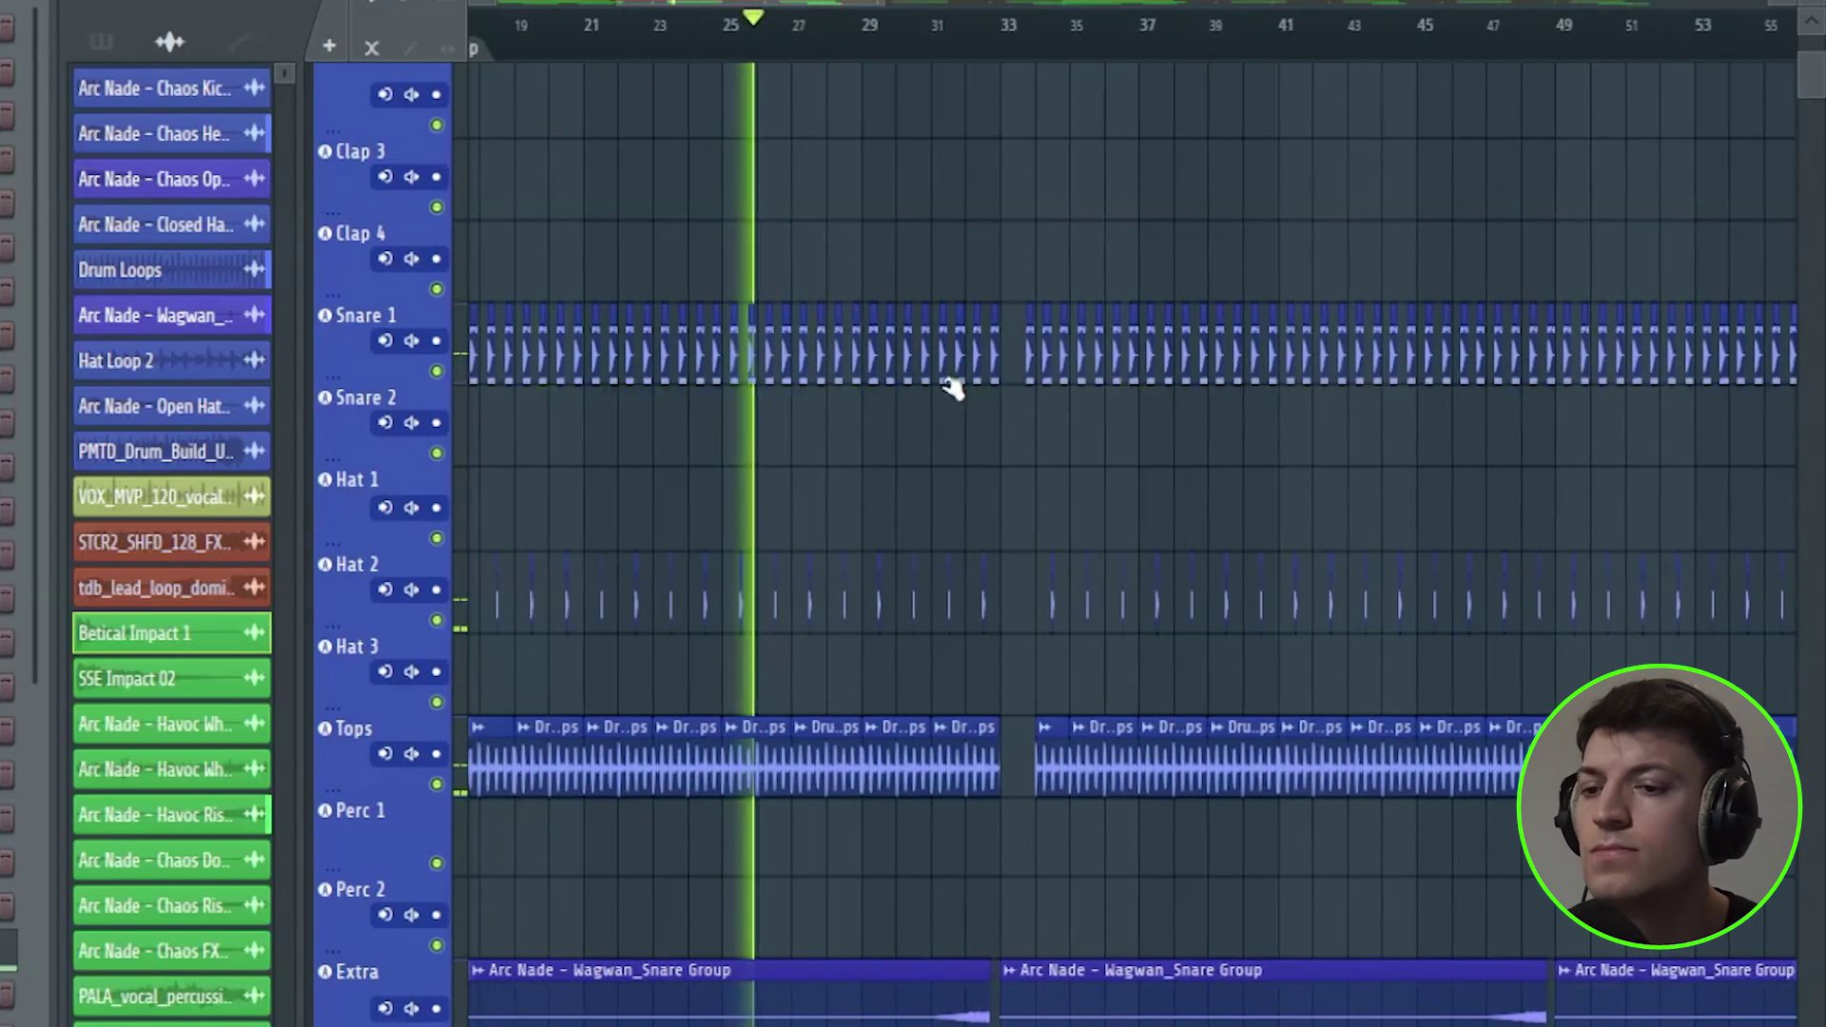
{"action": "scroll", "coordinate": [942, 415], "scroll_direction": "down", "scroll_amount": 15}
{"action": "scroll", "coordinate": [723, 552], "scroll_direction": "up", "scroll_amount": 4}
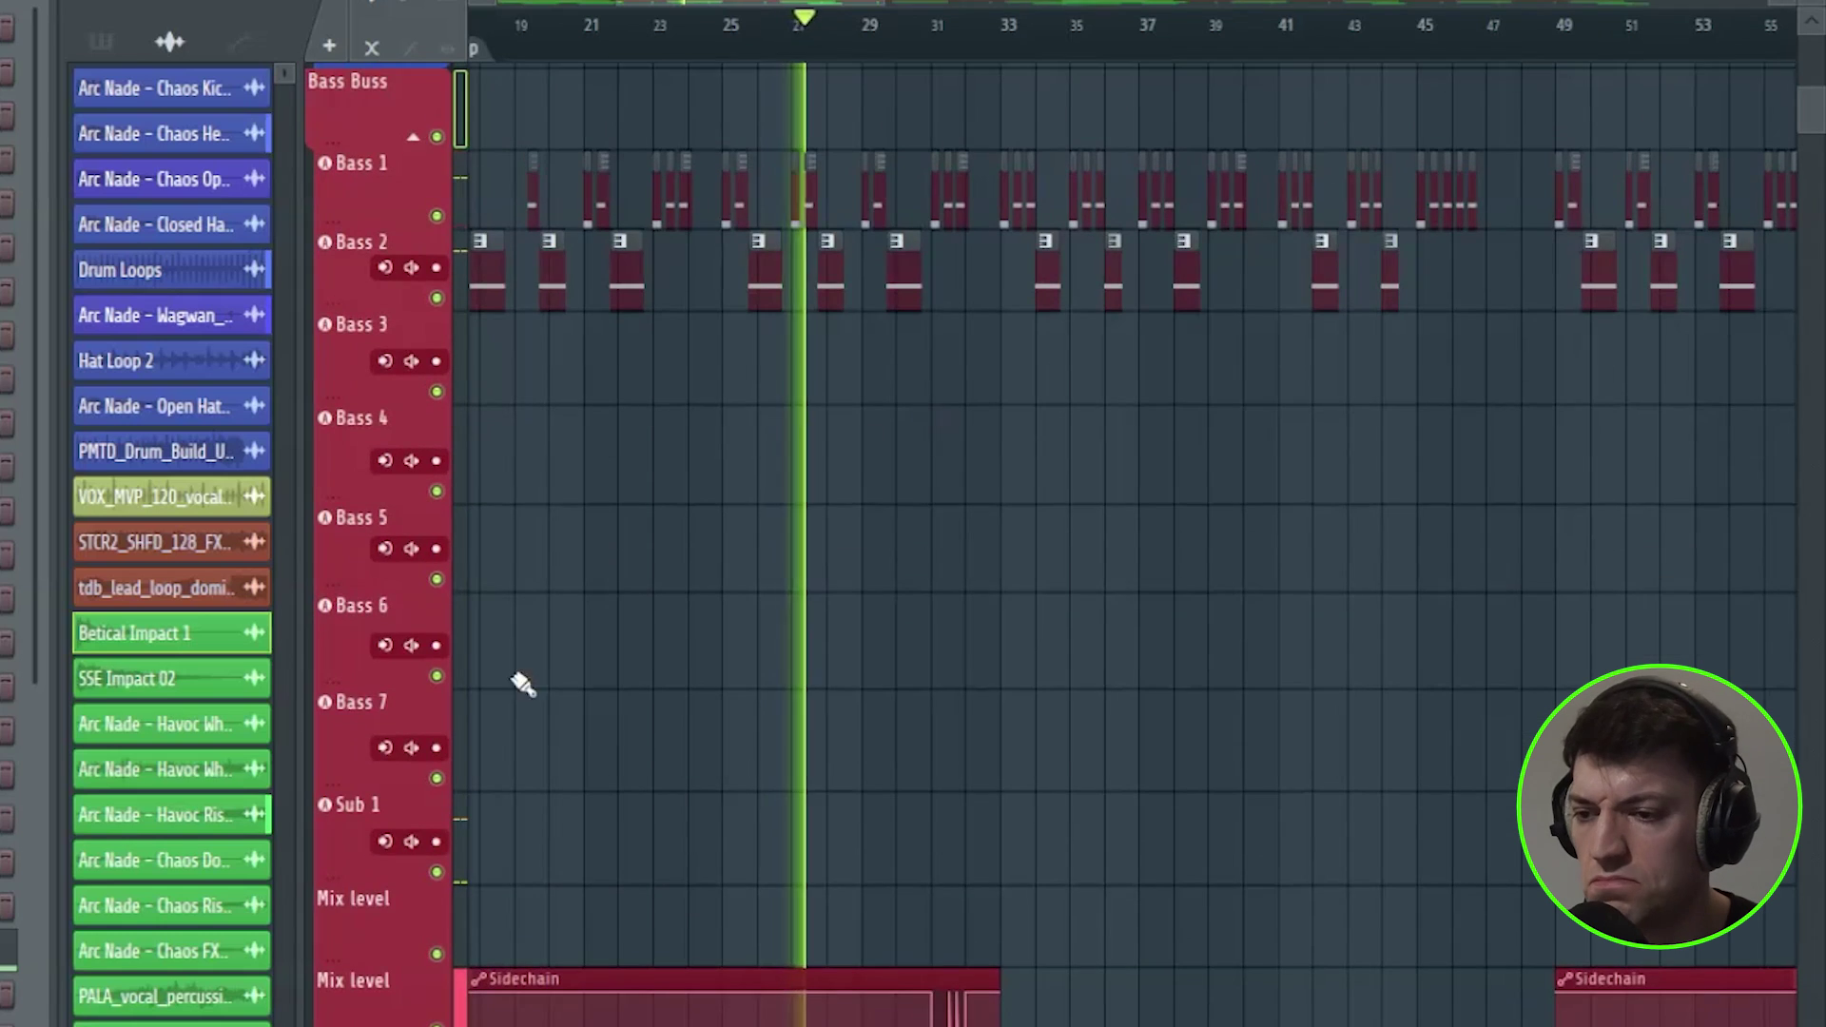
{"action": "scroll", "coordinate": [656, 671], "scroll_direction": "down", "scroll_amount": 10}
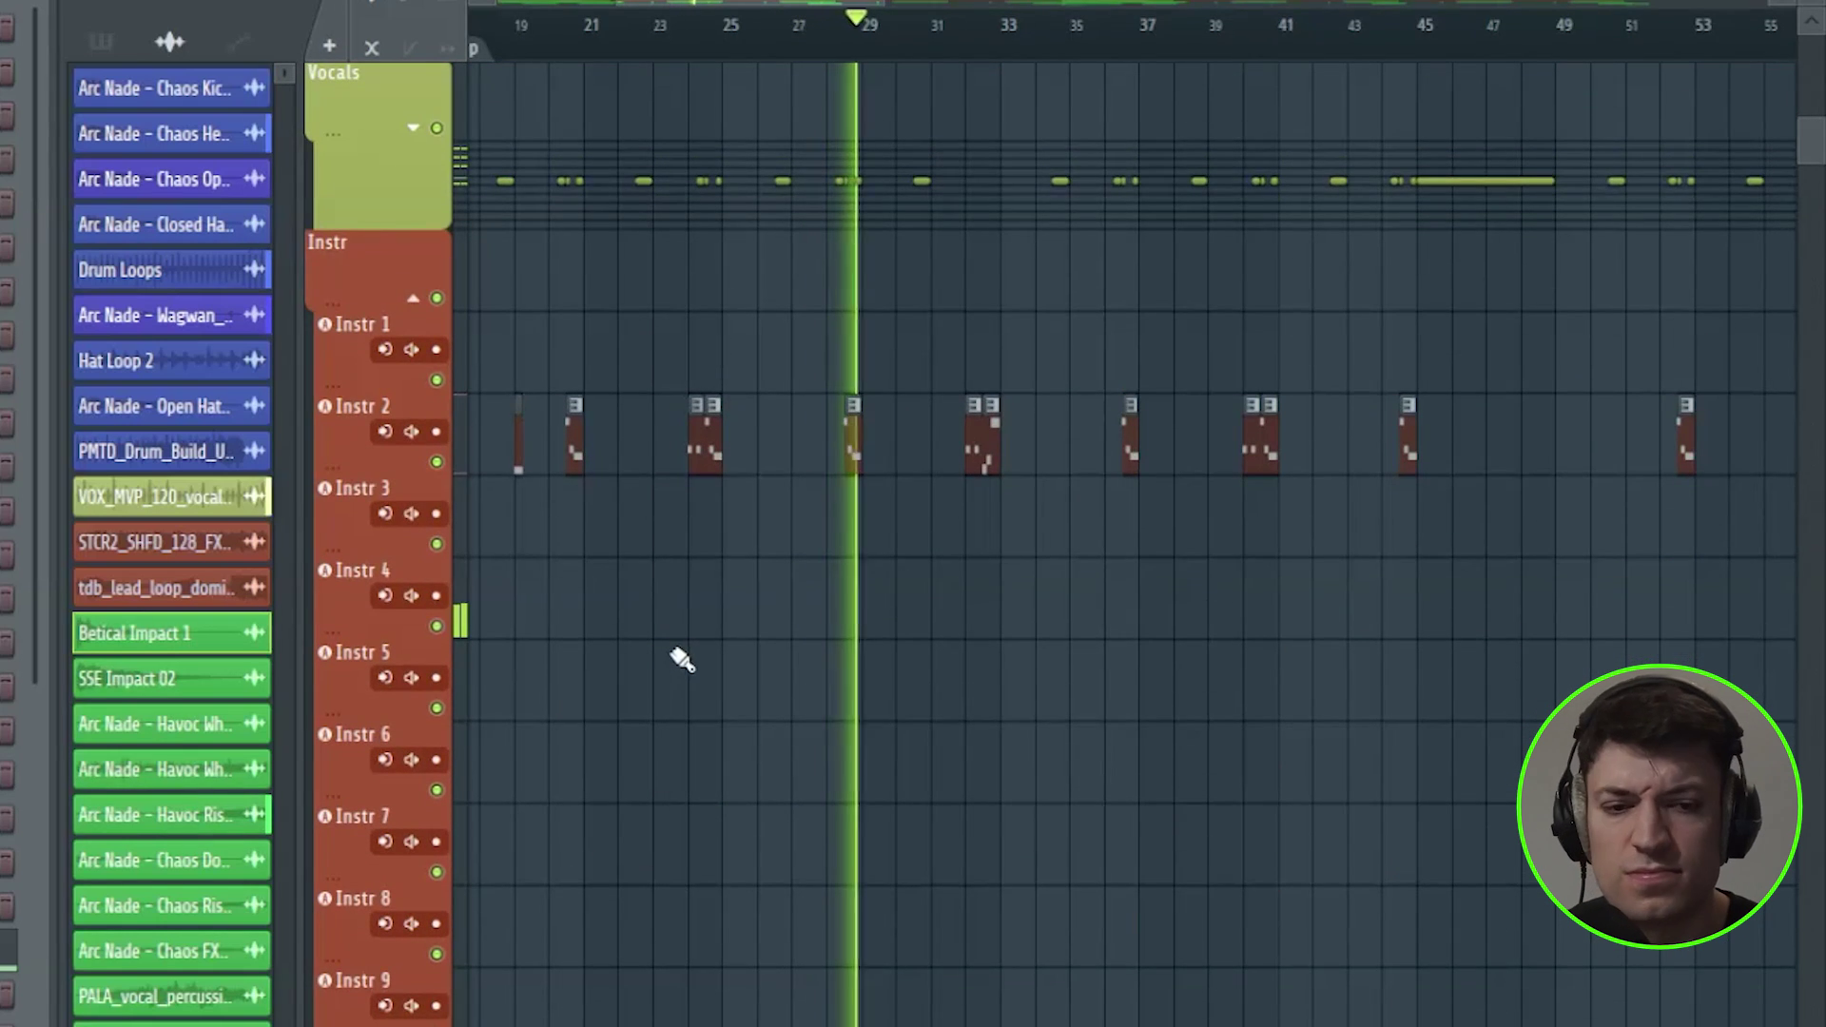
{"action": "scroll", "coordinate": [897, 665], "scroll_direction": "up", "scroll_amount": 12}
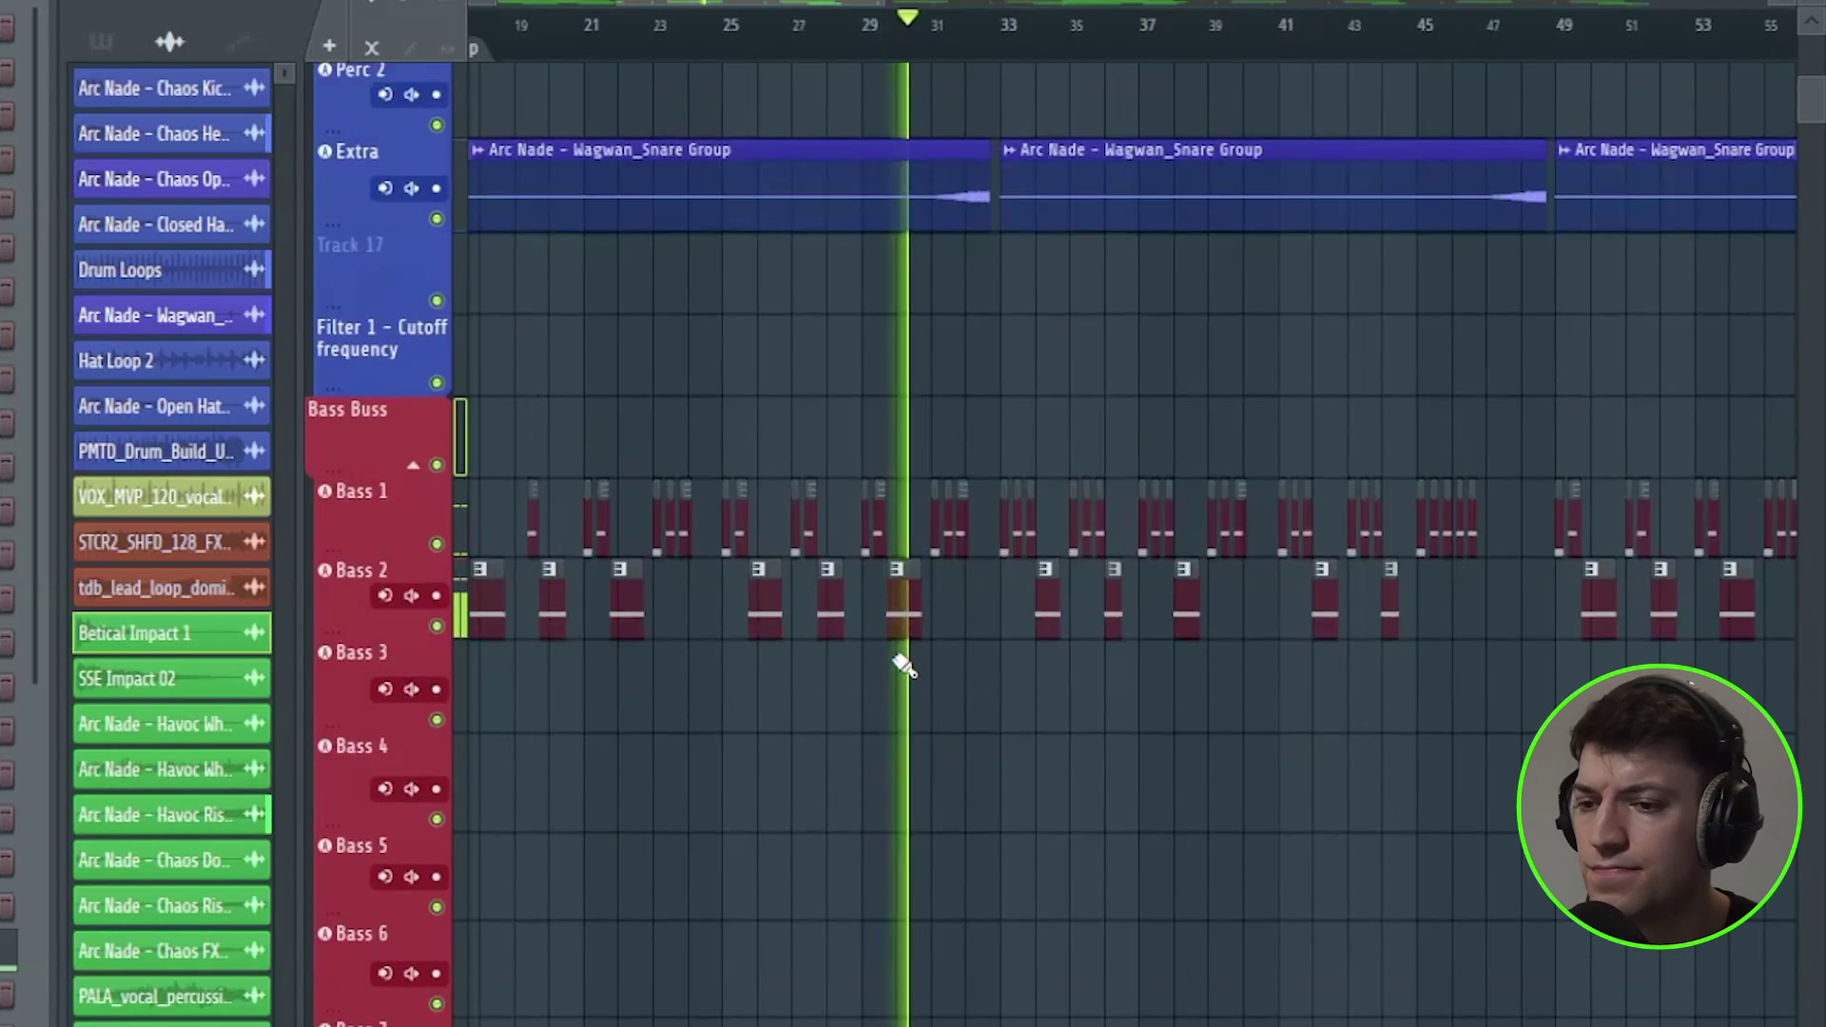
{"action": "scroll", "coordinate": [899, 669], "scroll_direction": "down", "scroll_amount": 6}
{"action": "scroll", "coordinate": [899, 668], "scroll_direction": "down", "scroll_amount": 5}
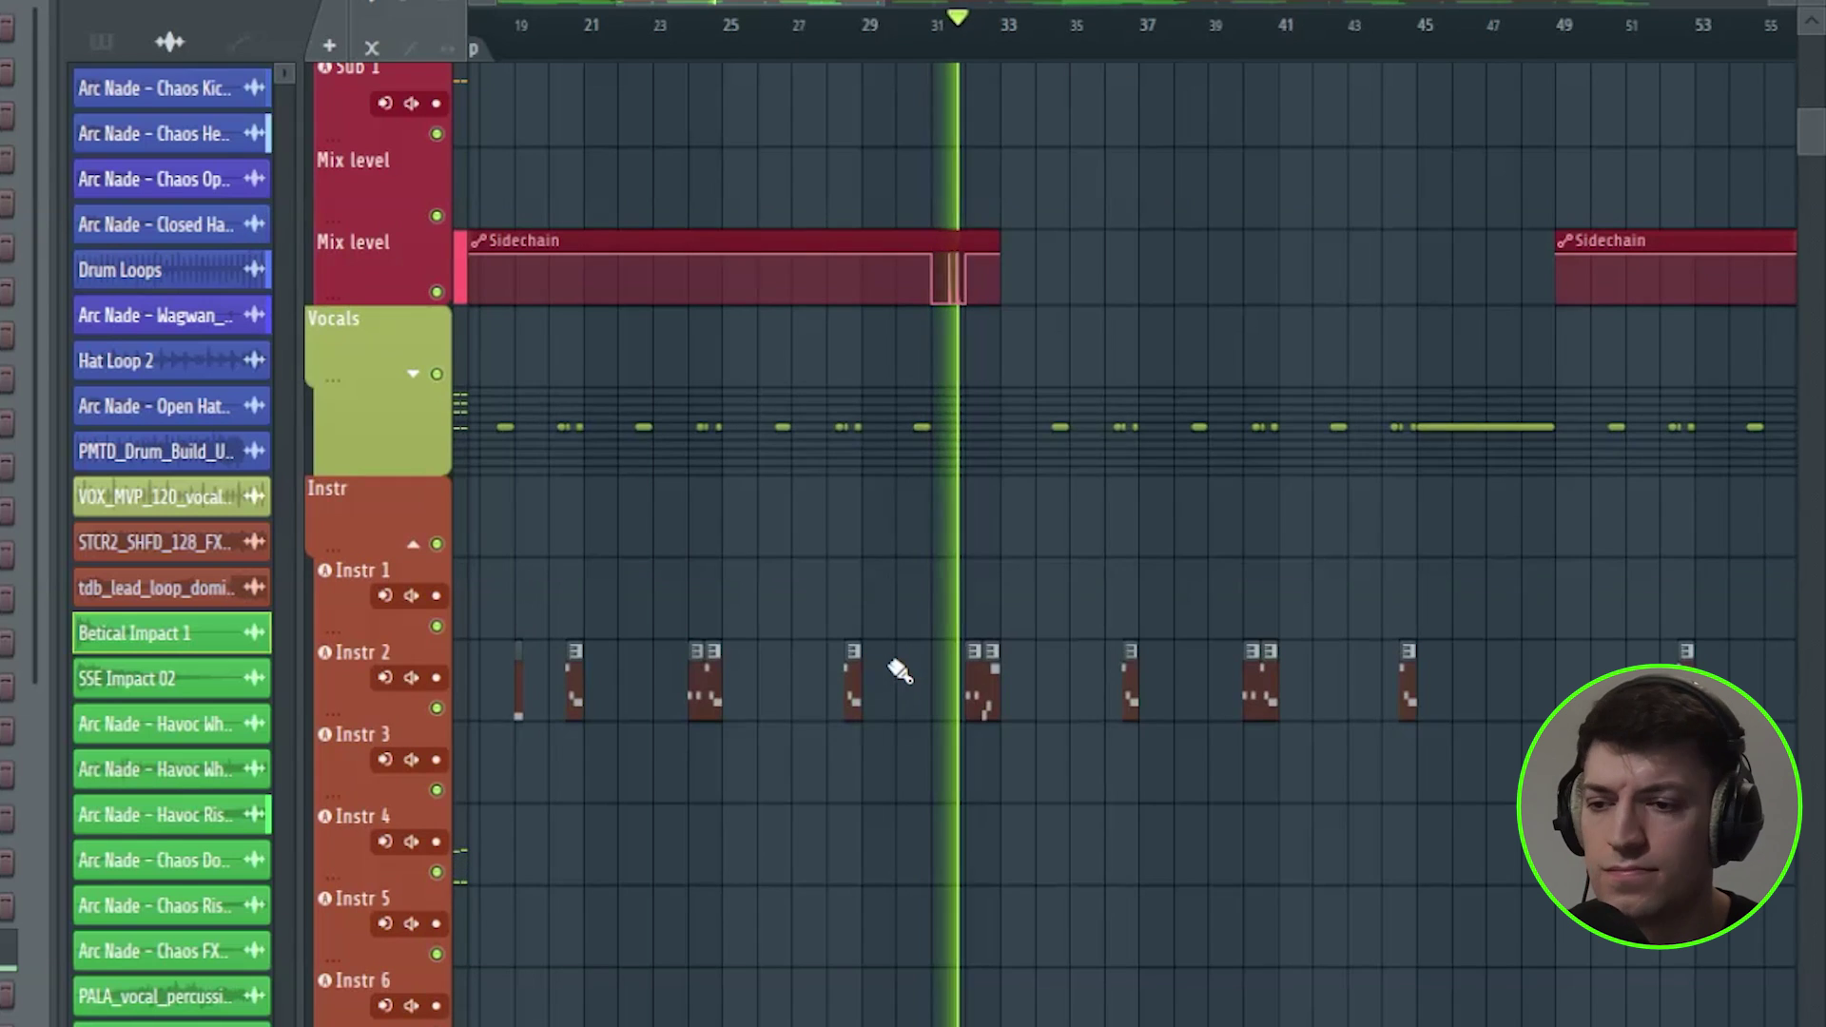
{"action": "scroll", "coordinate": [899, 670], "scroll_direction": "up", "scroll_amount": 8}
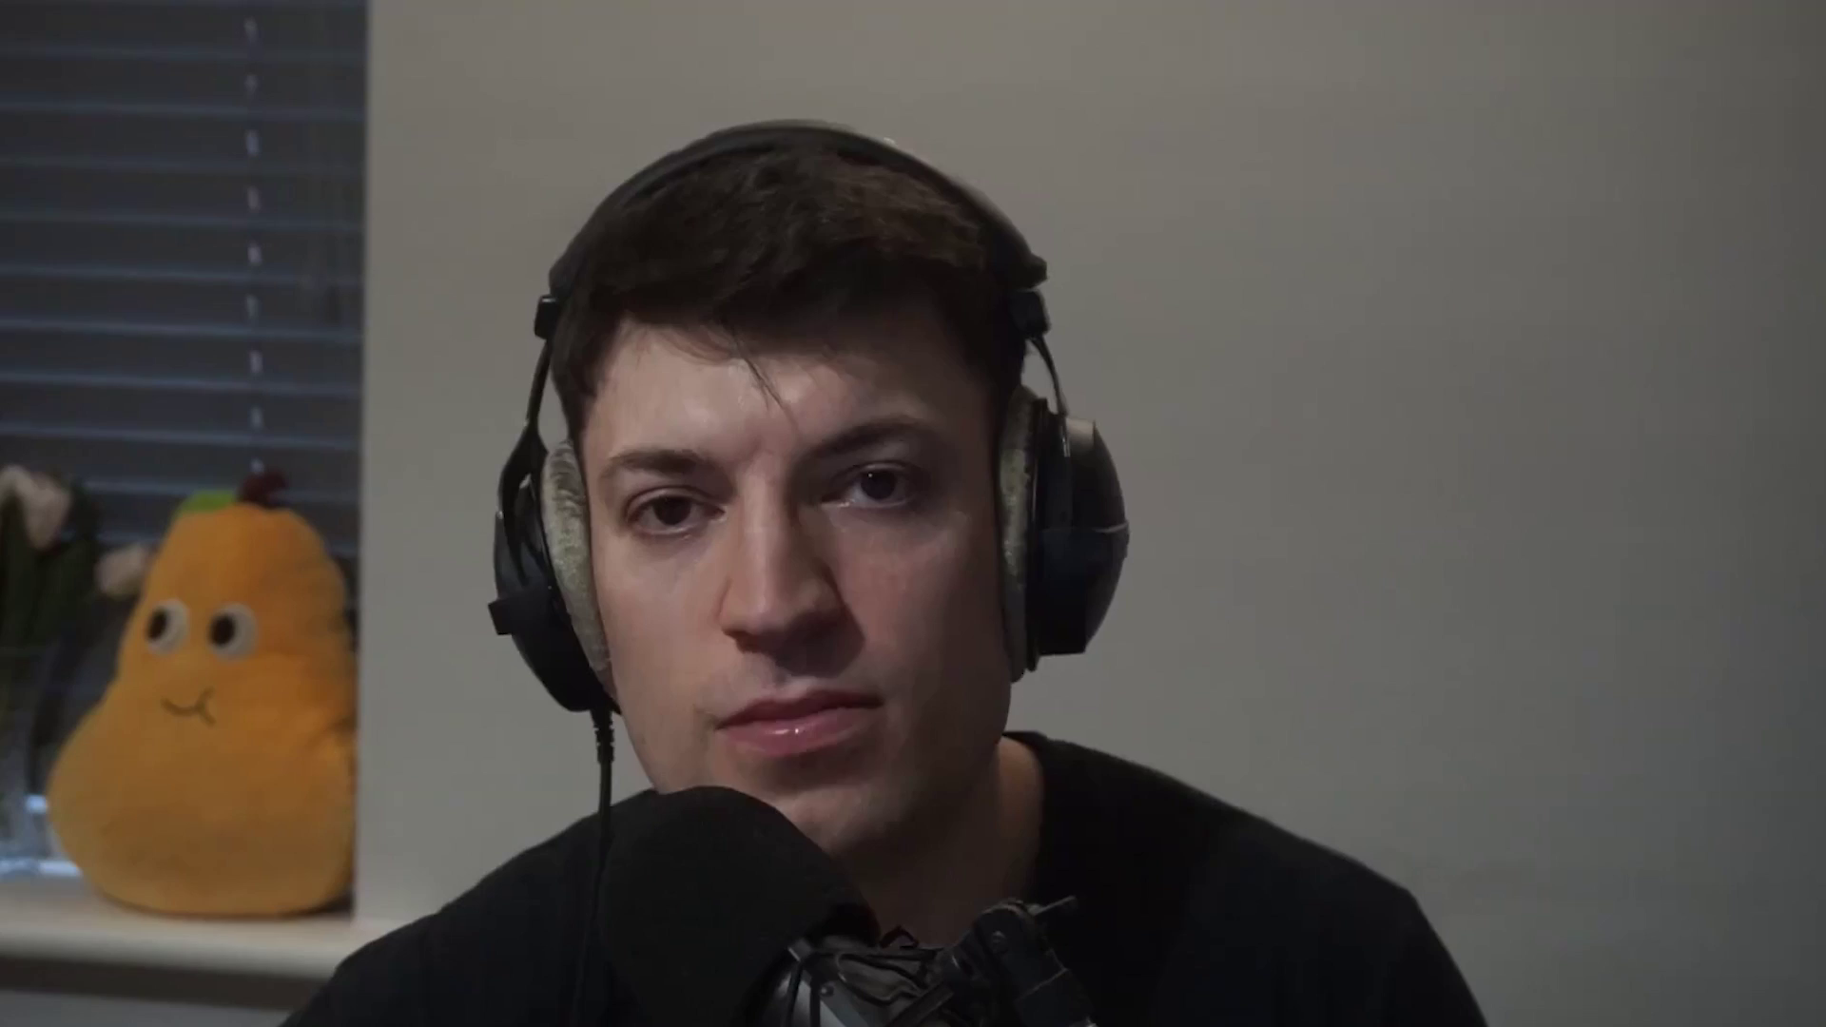